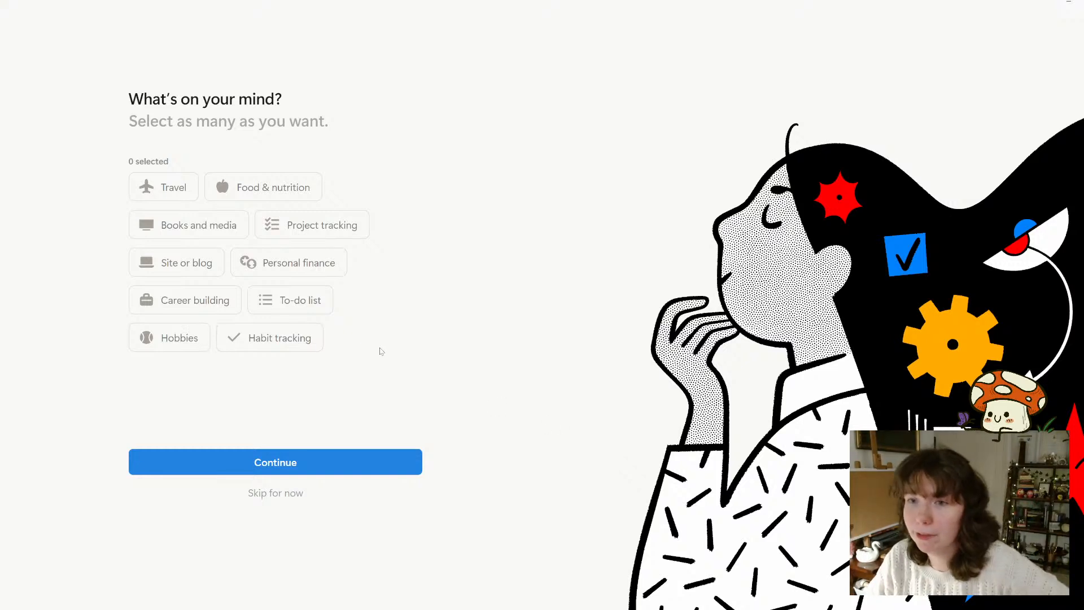
Choose Books and media as the interest during onboarding, and open the Reading List page
{"action": "left_click", "coordinate": [215, 232]}
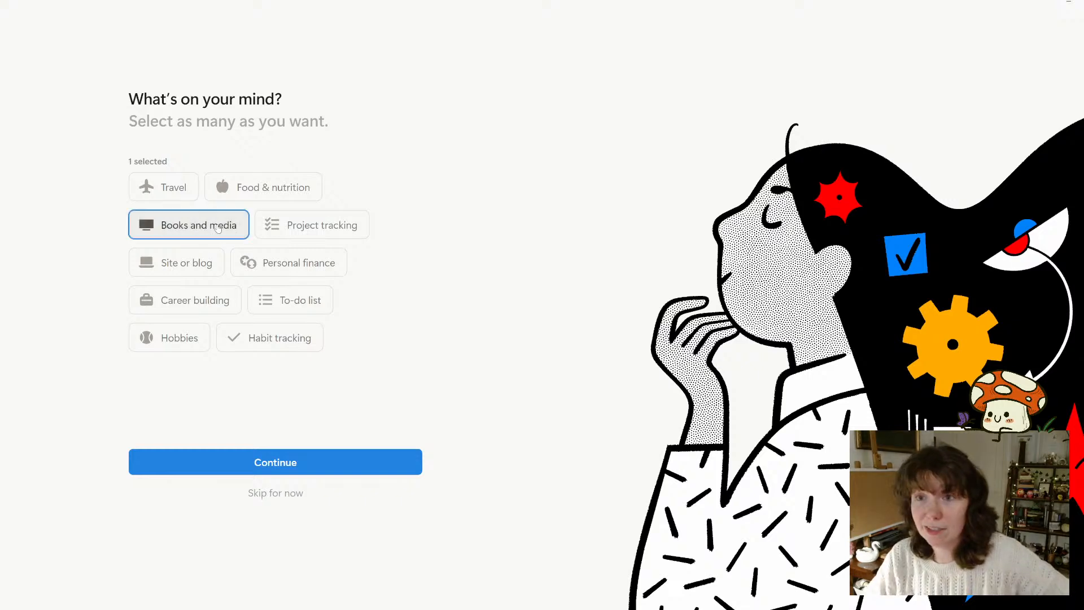
{"action": "left_click", "coordinate": [308, 462]}
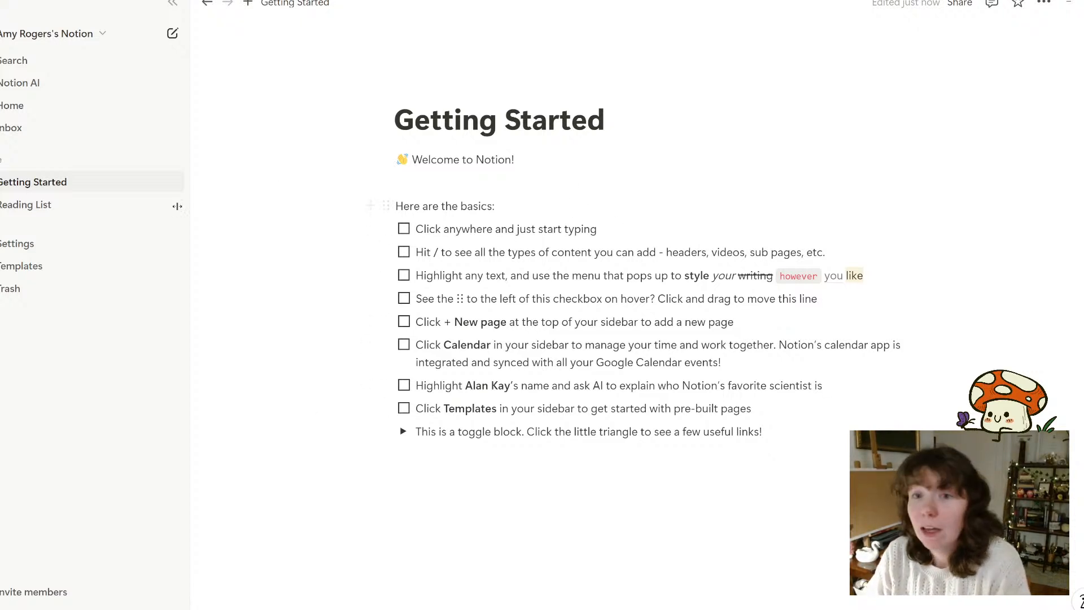
{"action": "left_click", "coordinate": [77, 210]}
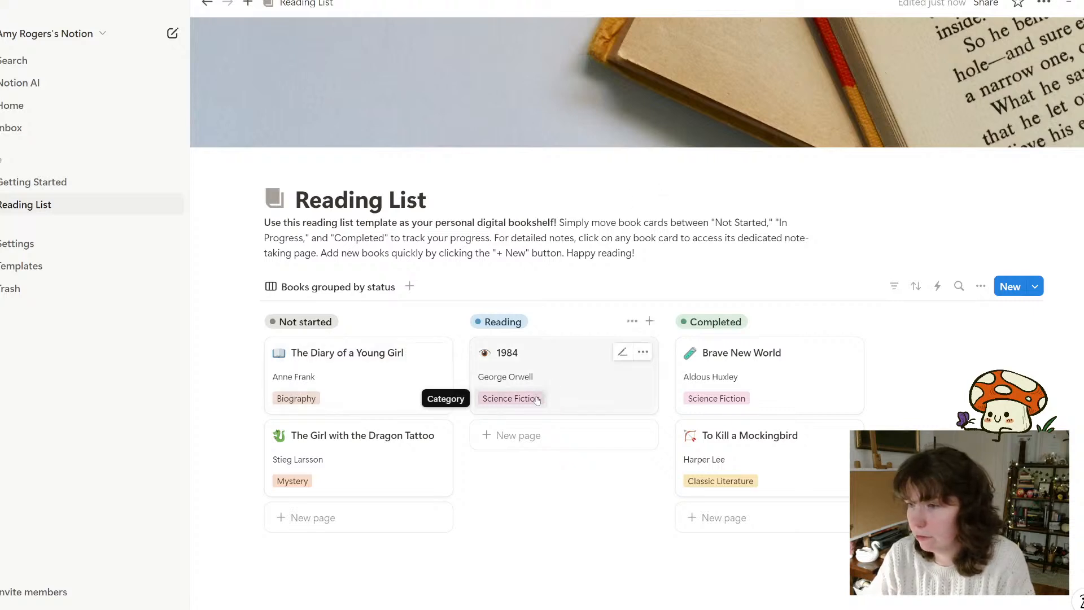
Inspect the 1984 book entry's properties and its Rating options, and close the entry without changing it
{"action": "left_click", "coordinate": [508, 398]}
{"action": "key", "text": "Escape"}
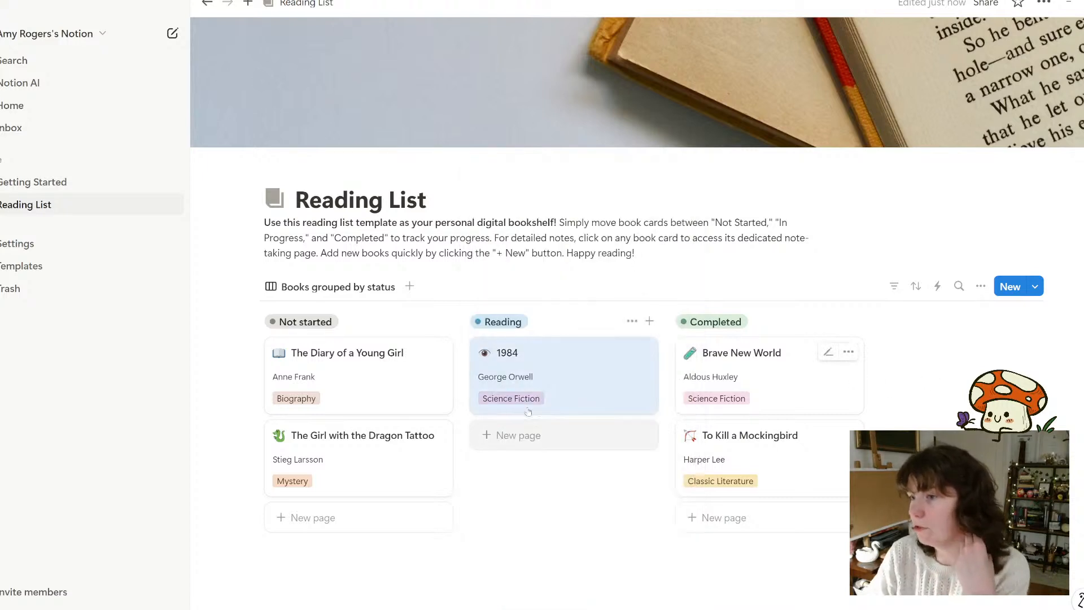
{"action": "left_click", "coordinate": [594, 377]}
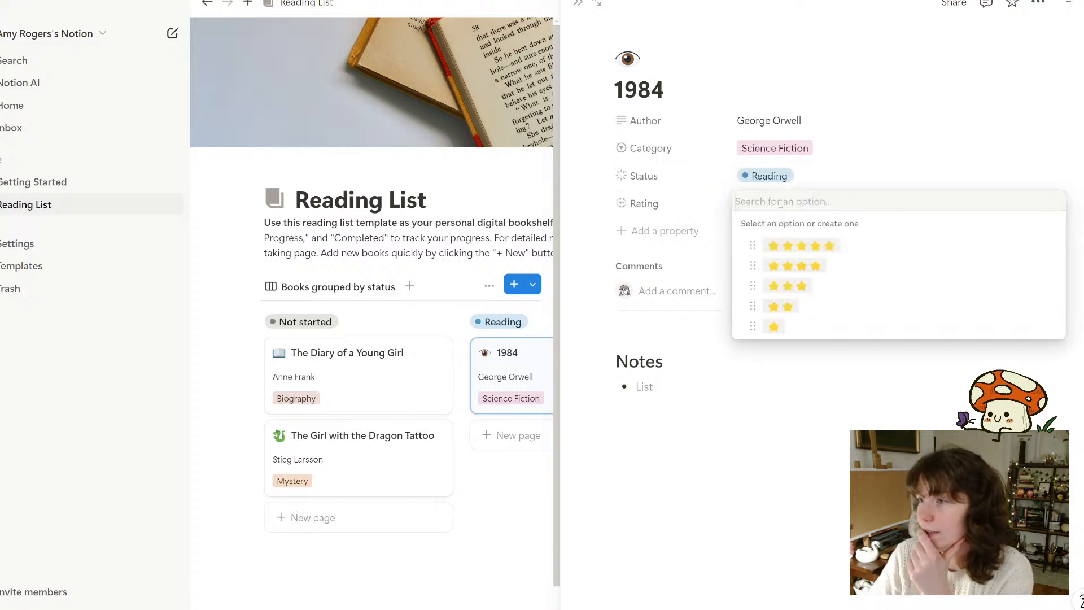
{"action": "left_click", "coordinate": [781, 204]}
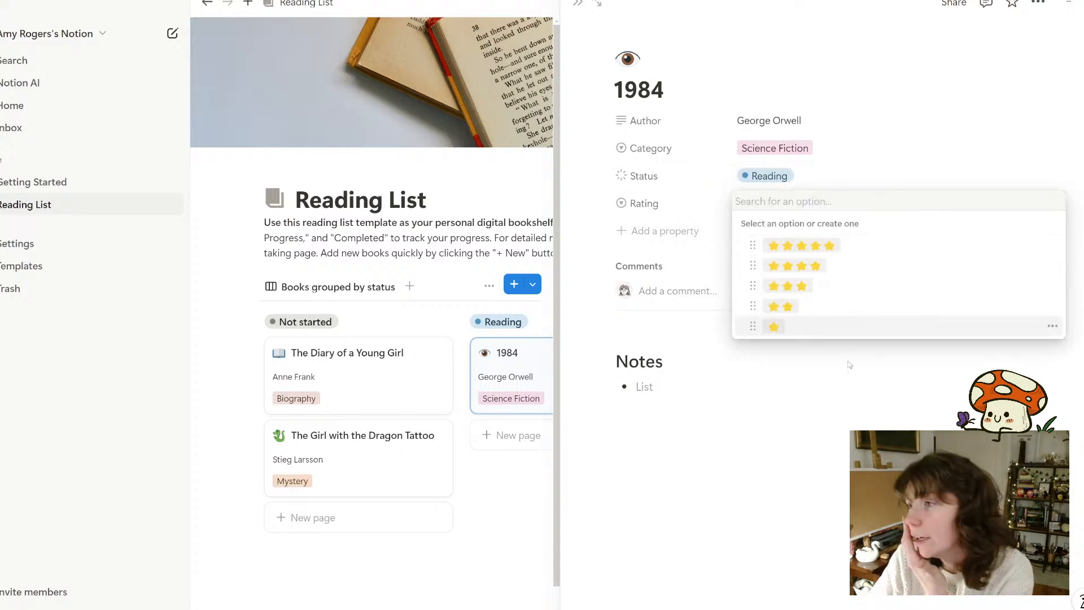
{"action": "left_click", "coordinate": [818, 122]}
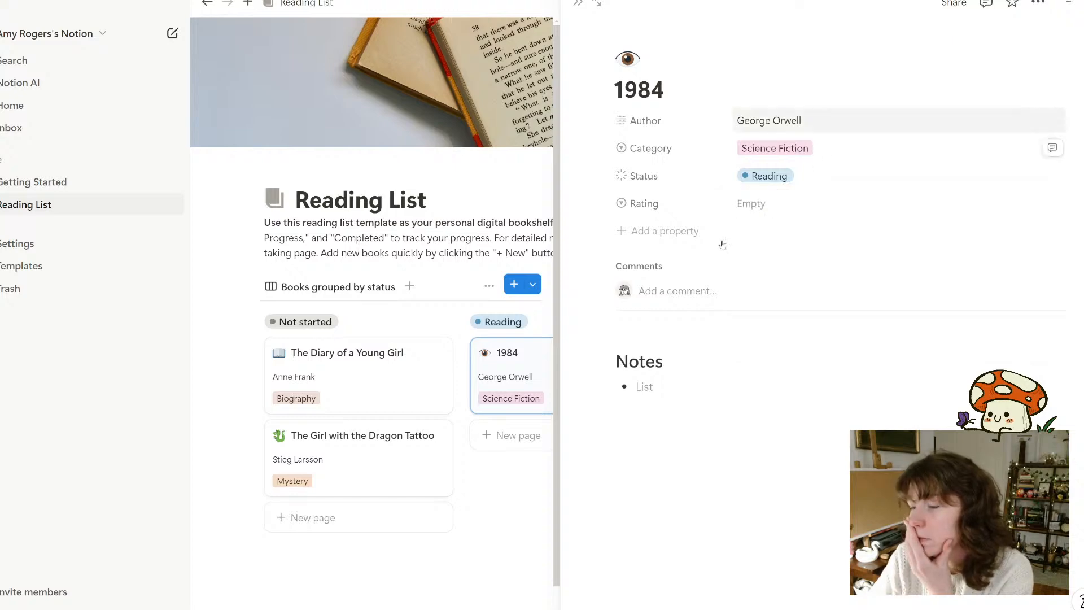
{"action": "left_click", "coordinate": [515, 557]}
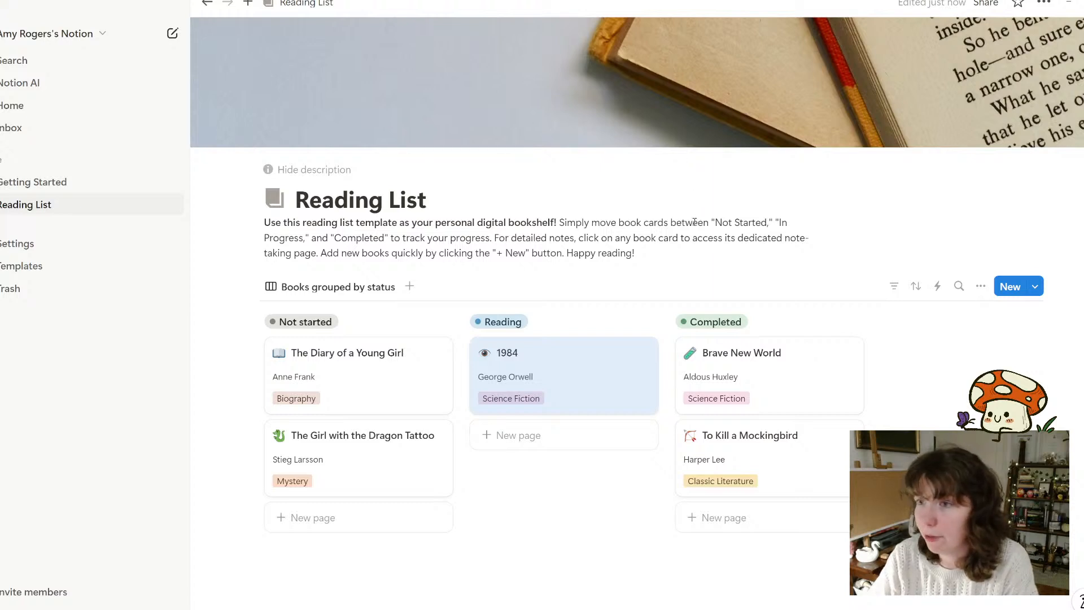
{"action": "left_click", "coordinate": [694, 222]}
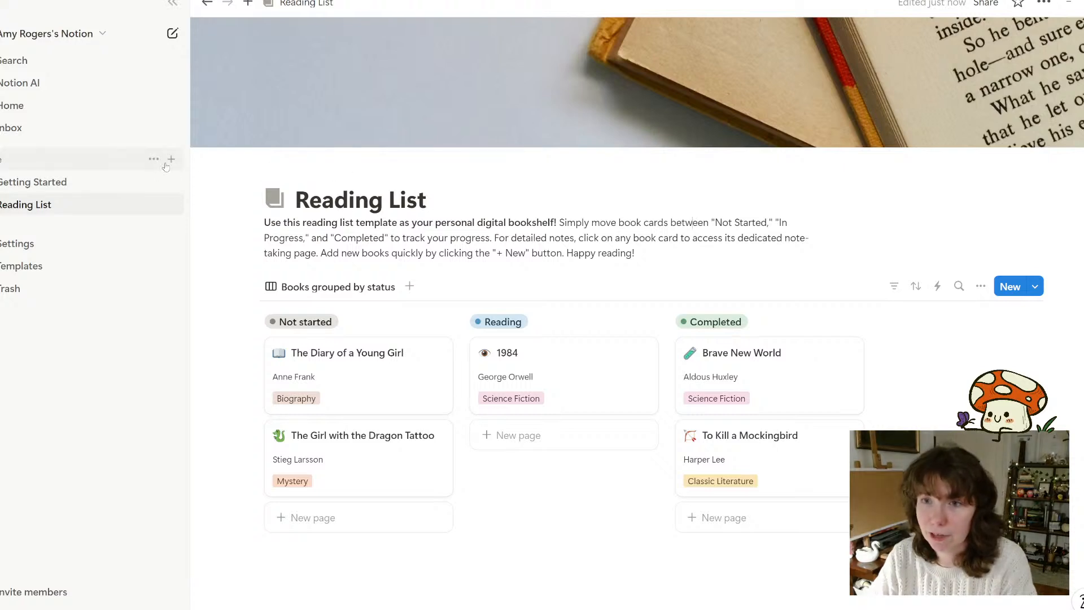
Create a new private page titled Film List
{"action": "left_click", "coordinate": [171, 160]}
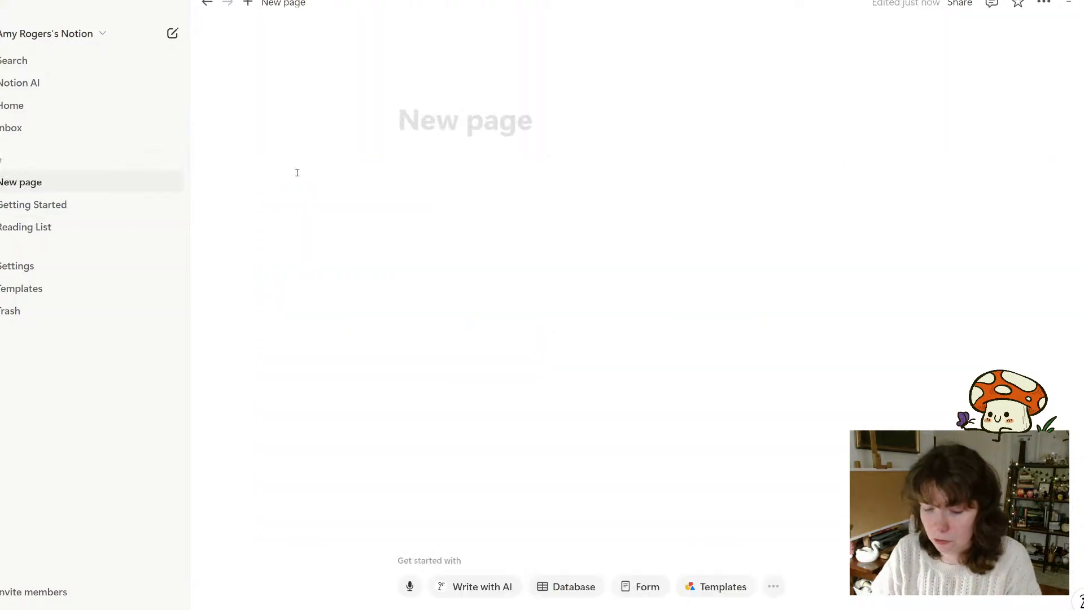
{"action": "type", "text": "Film List"}
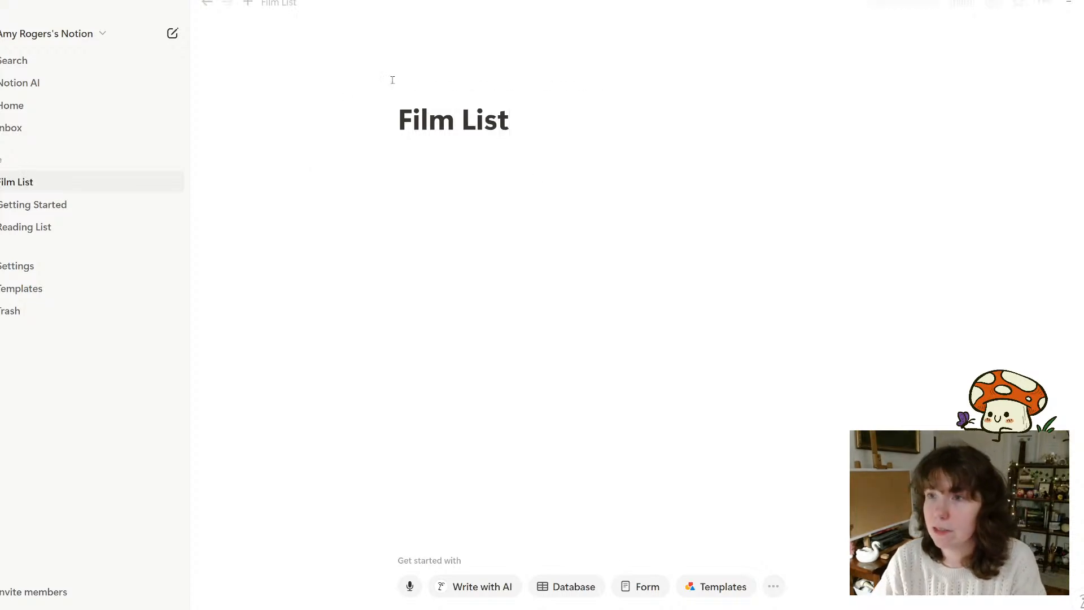
{"action": "key", "text": "Return"}
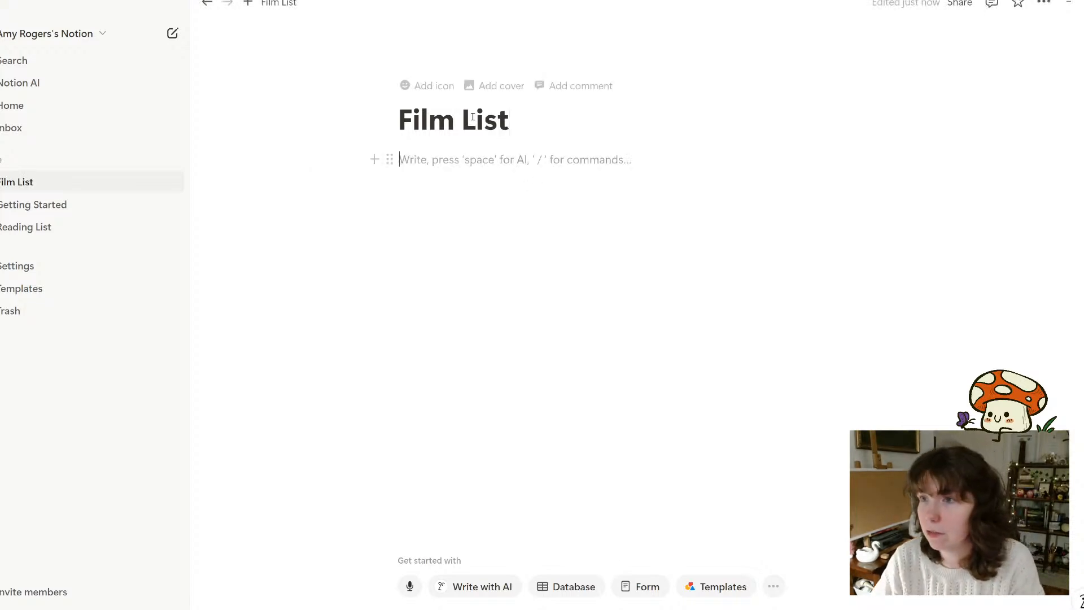
Give the Film List page a light grey movie camera icon, found by searching the icon set for "film"
{"action": "left_click", "coordinate": [434, 85]}
{"action": "left_click", "coordinate": [440, 91]}
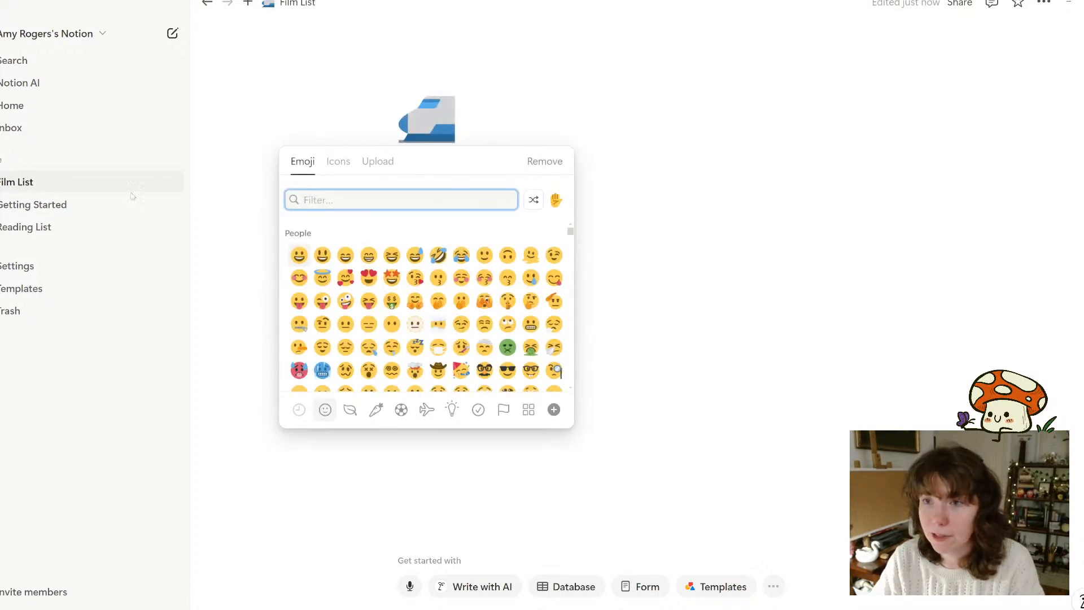
{"action": "left_click", "coordinate": [365, 162]}
{"action": "left_click", "coordinate": [347, 163]}
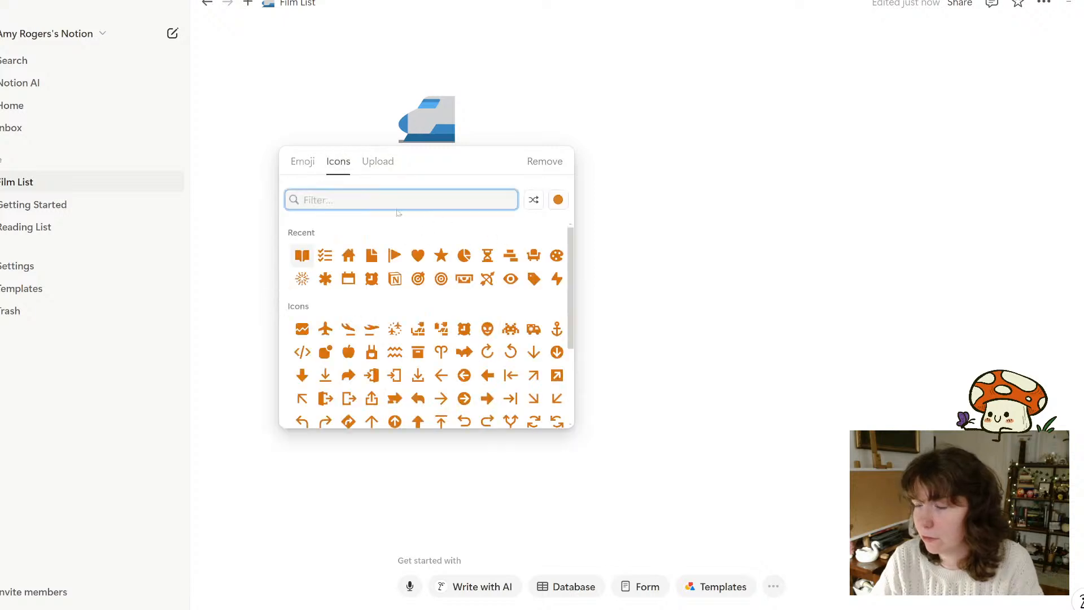
{"action": "left_click", "coordinate": [558, 199]}
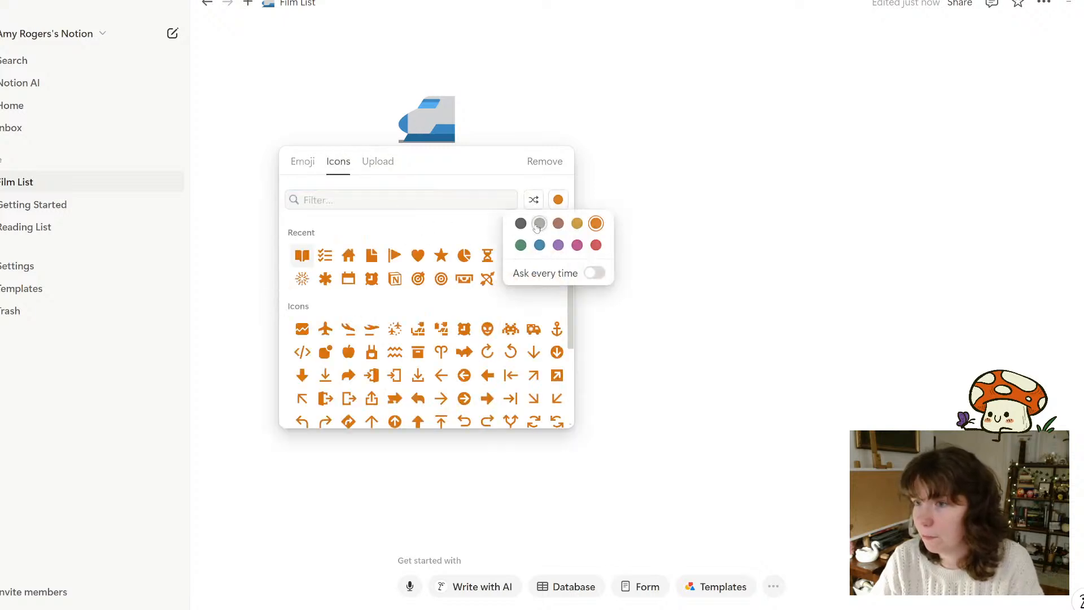
{"action": "left_click", "coordinate": [539, 224]}
{"action": "left_click", "coordinate": [377, 205]}
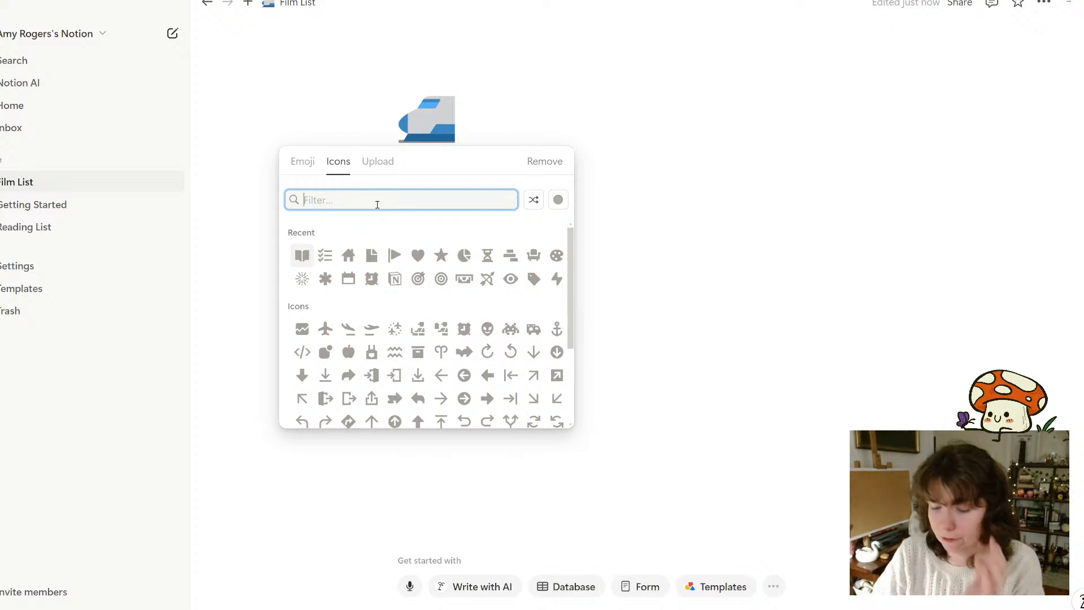
{"action": "type", "text": "film"}
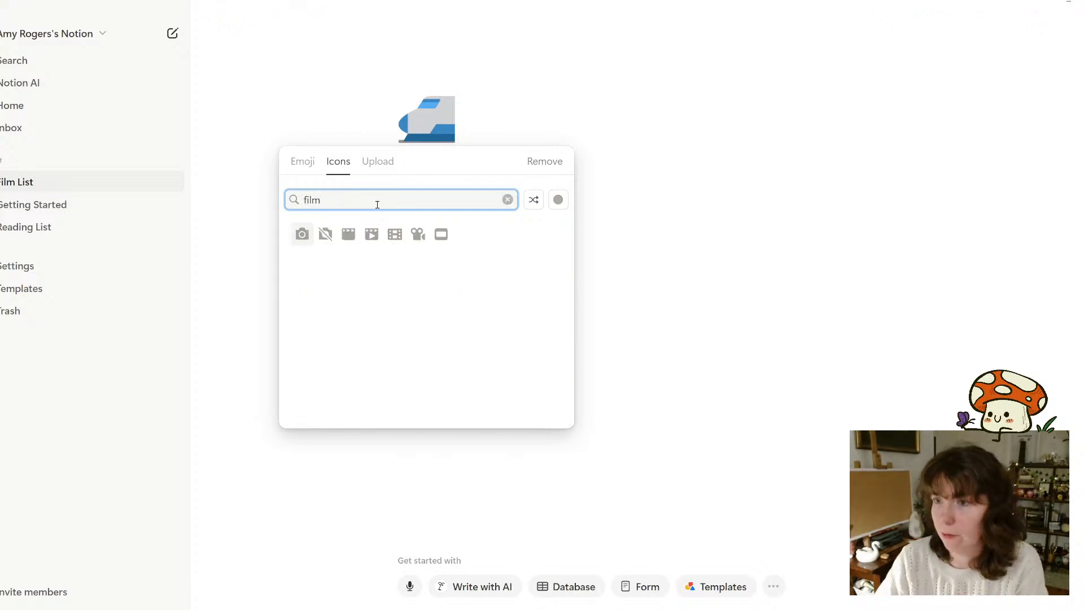
{"action": "left_click", "coordinate": [418, 234]}
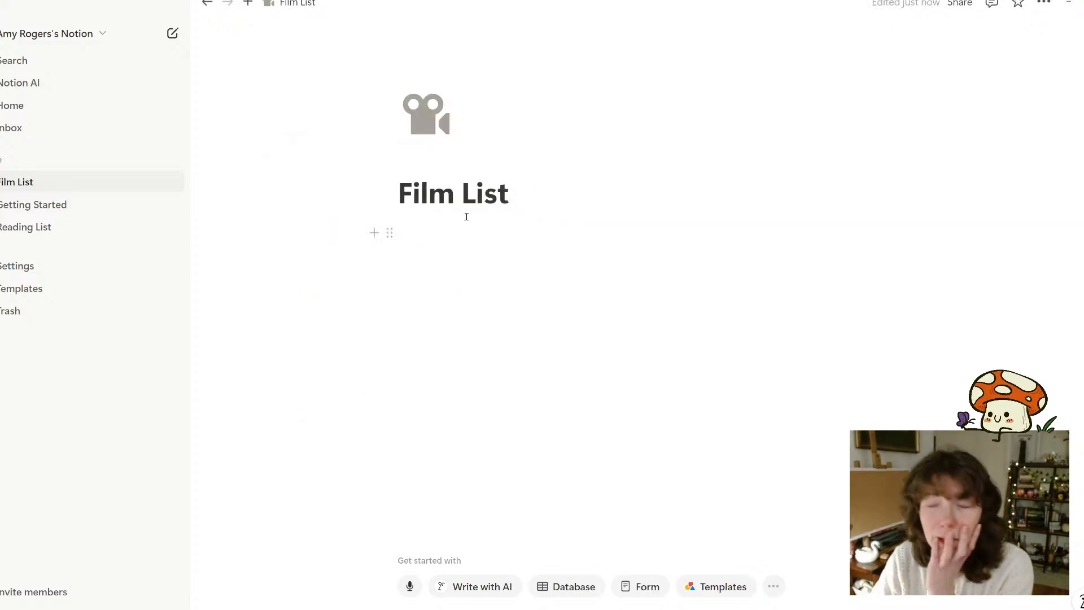
{"action": "left_click", "coordinate": [488, 307]}
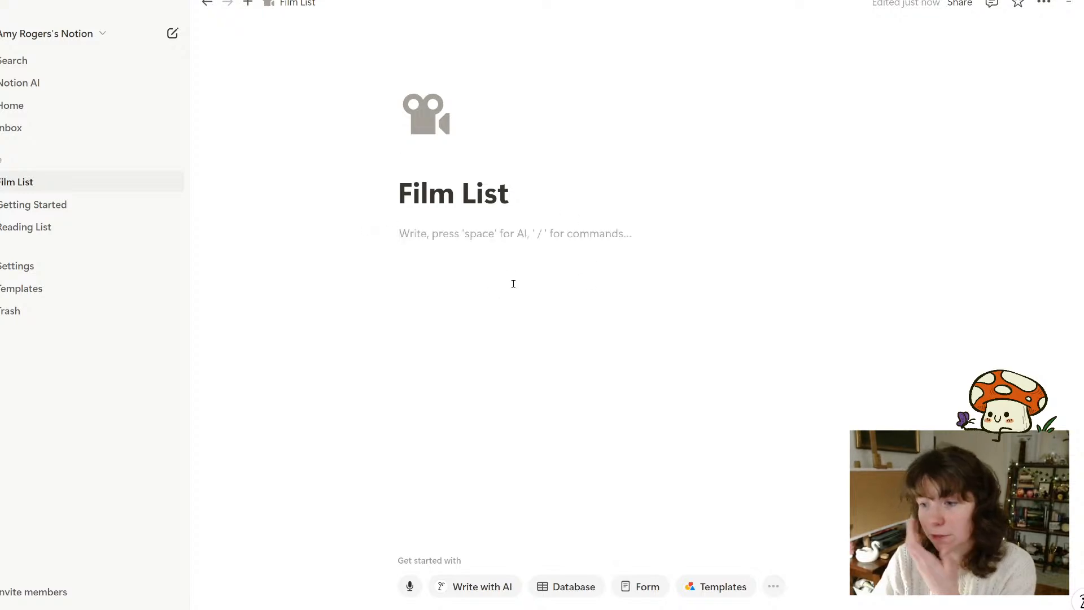
Review the Reading List board and the Getting Started page as examples of a database and a plain text page
{"action": "left_click", "coordinate": [46, 231]}
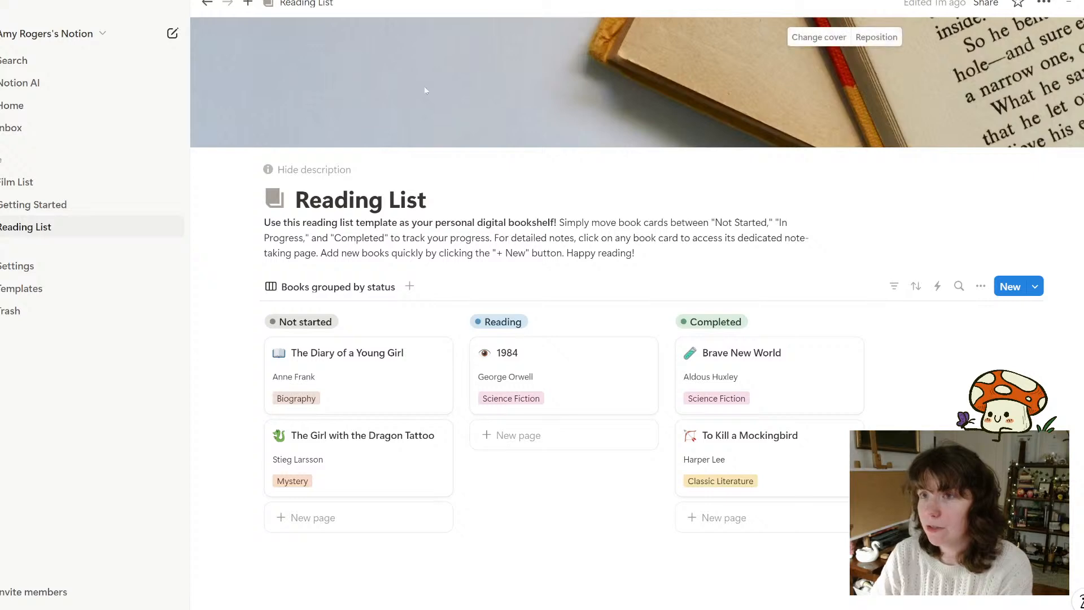
{"action": "left_click", "coordinate": [47, 206]}
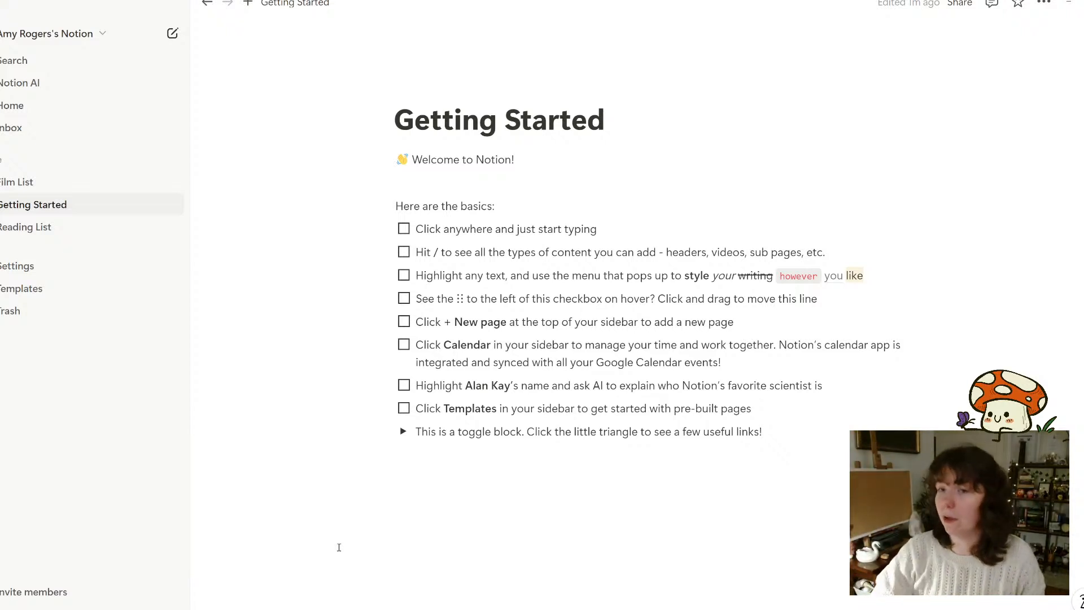
{"action": "left_click", "coordinate": [148, 227]}
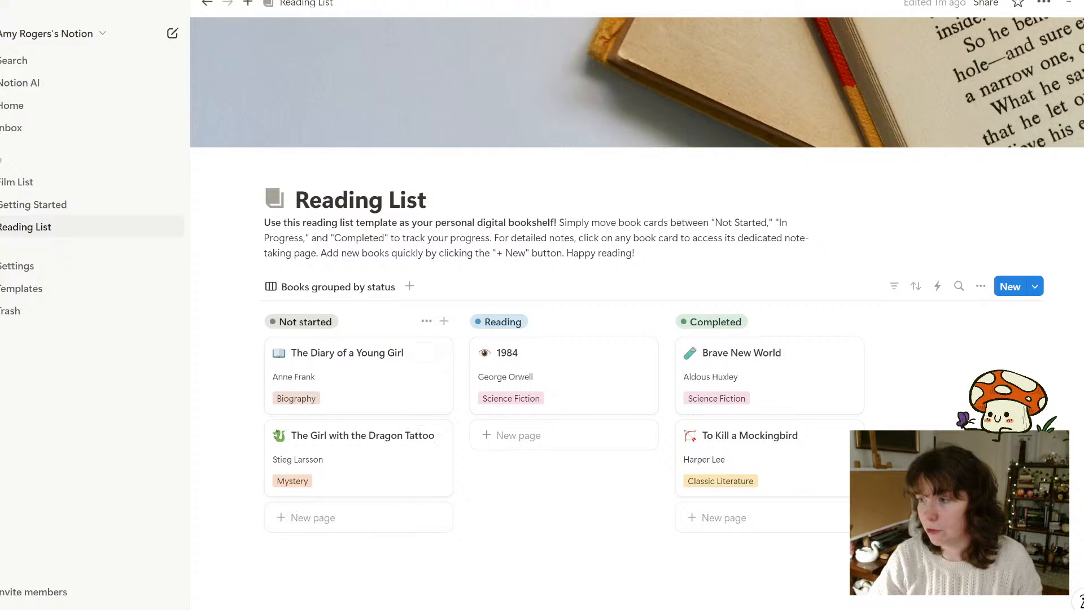
{"action": "scroll", "coordinate": [992, 193], "scroll_direction": "down", "scroll_amount": 1}
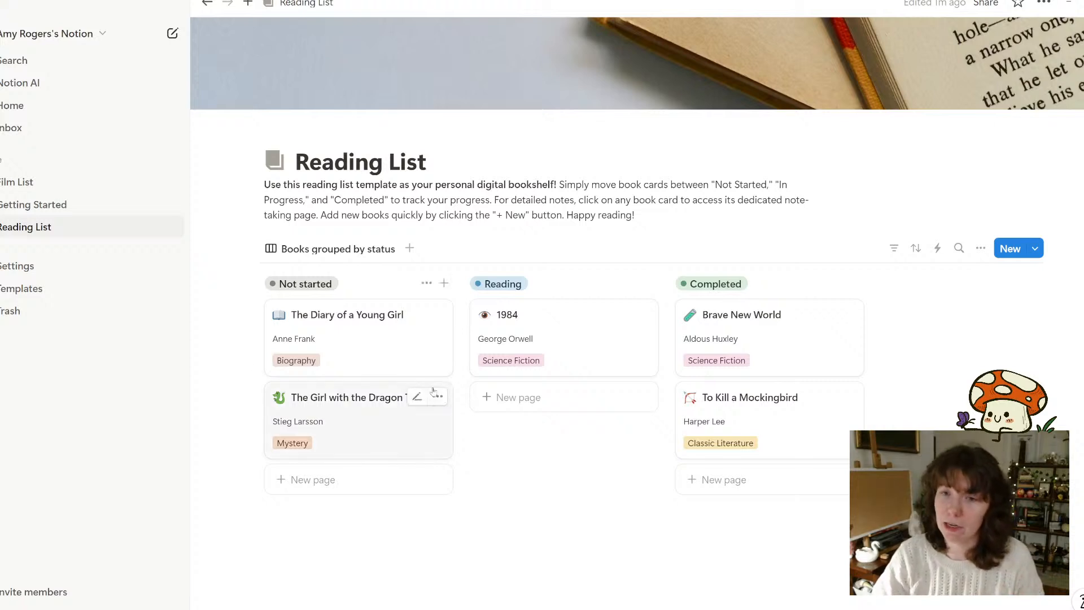
Turn the Film List page into a new empty database and title it Film List
{"action": "left_click", "coordinate": [50, 189]}
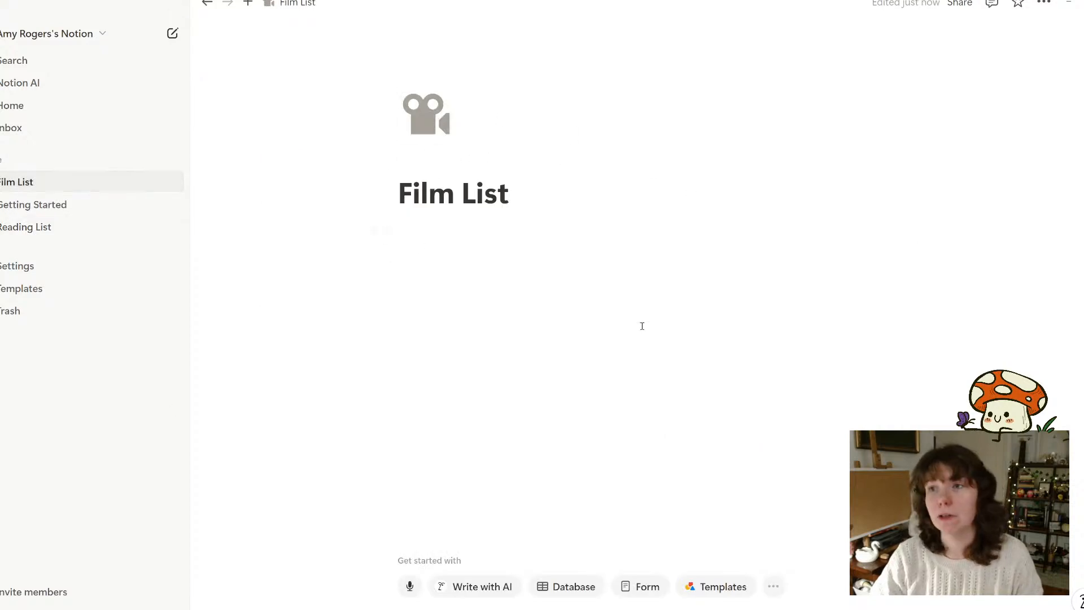
{"action": "left_click", "coordinate": [572, 590]}
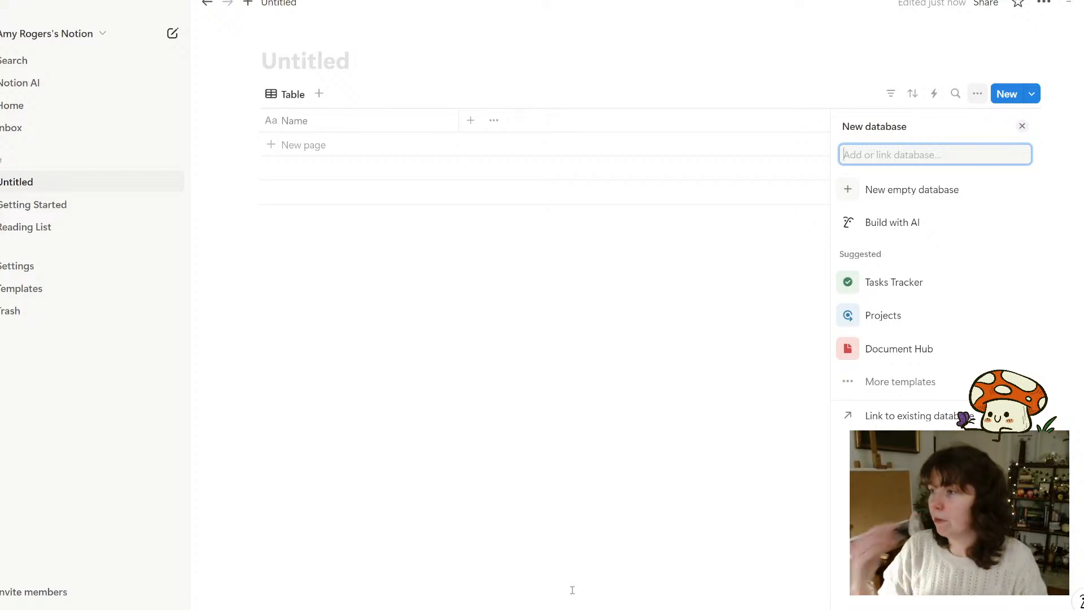
{"action": "left_click", "coordinate": [937, 192]}
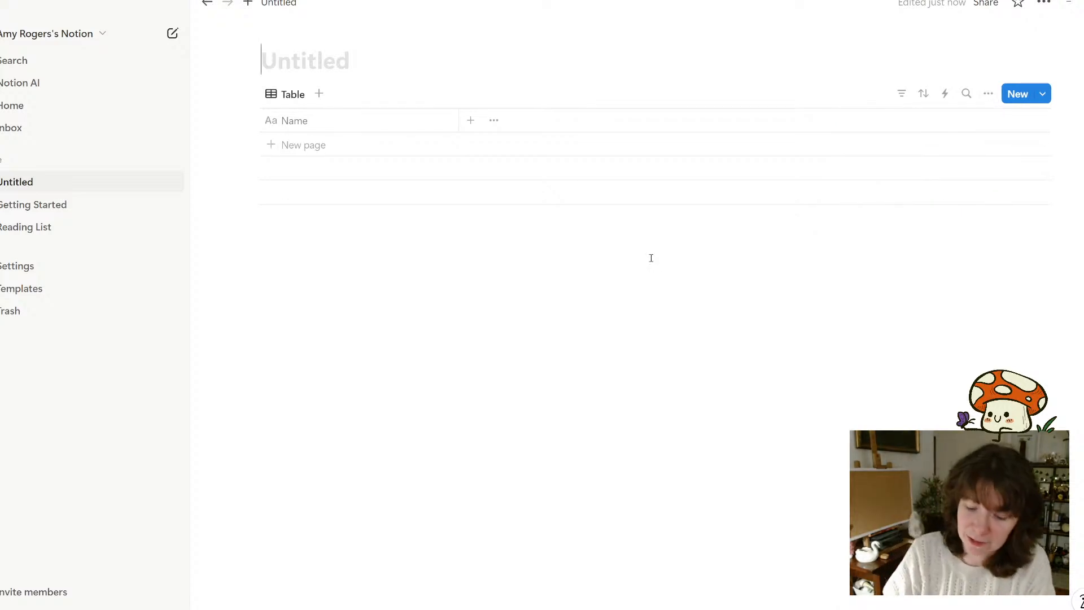
{"action": "type", "text": "Film List"}
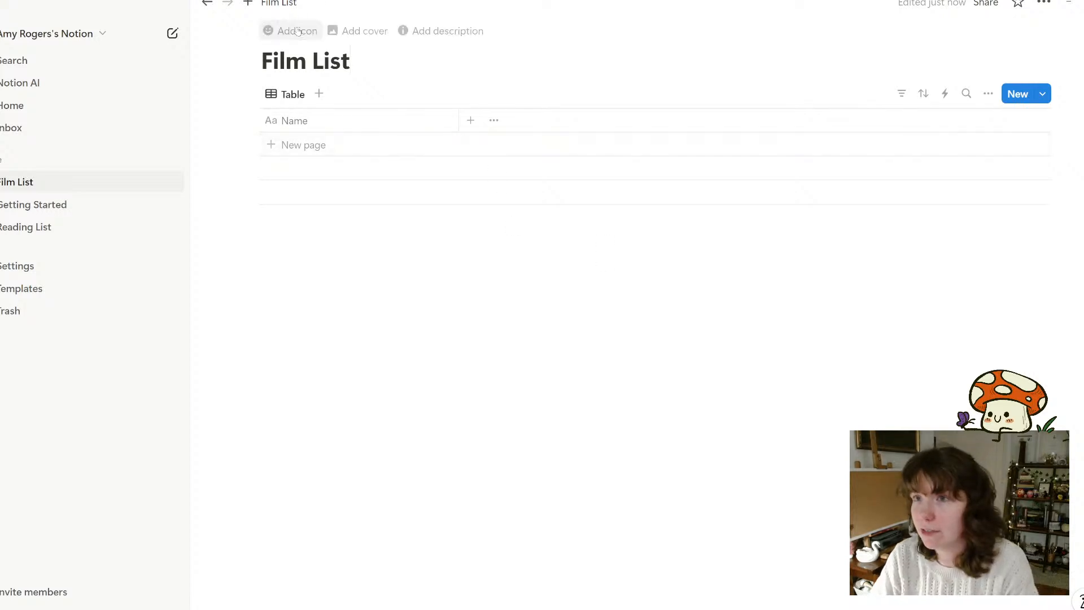
Set the Film List database's icon to the recently used grey movie camera
{"action": "left_click", "coordinate": [298, 31]}
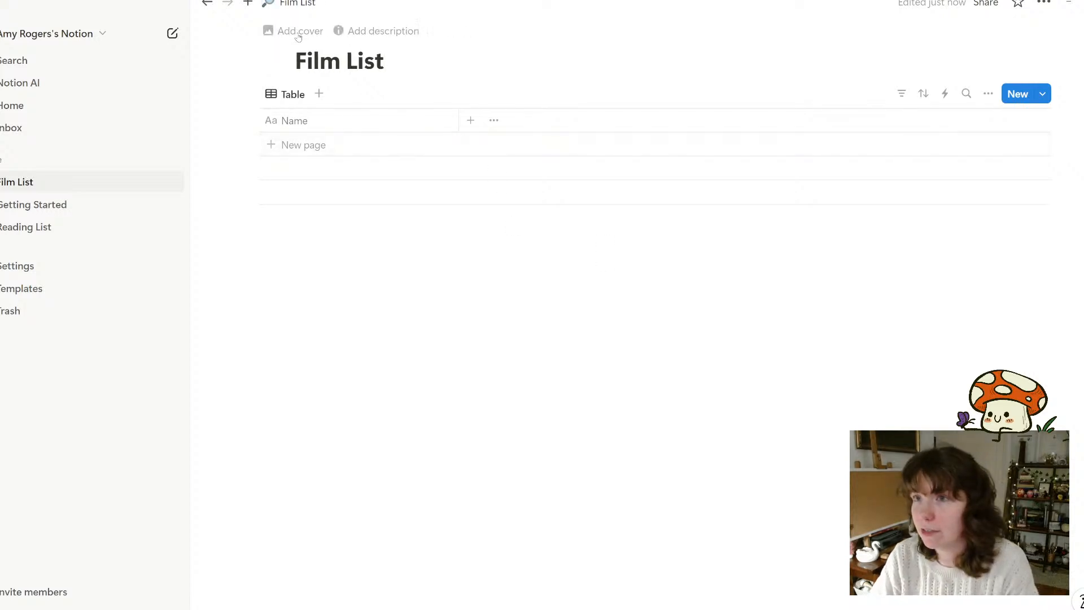
{"action": "left_click", "coordinate": [275, 60]}
{"action": "left_click", "coordinate": [187, 90]}
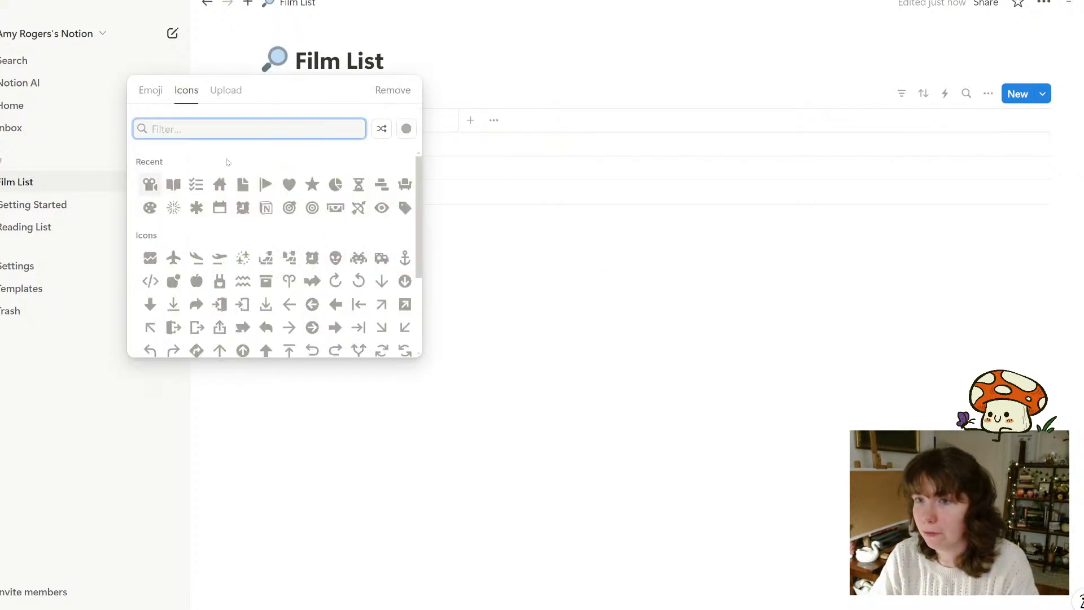
{"action": "left_click", "coordinate": [150, 184]}
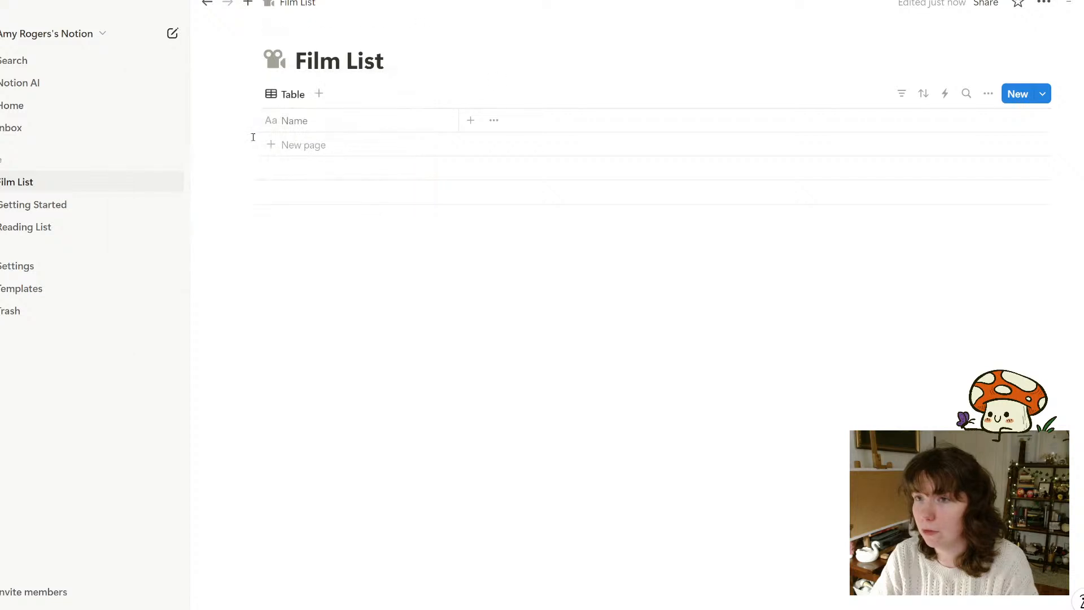
Check the Reading List board for reference and add a Film List entry named Lord of the Rings
{"action": "left_click", "coordinate": [65, 234]}
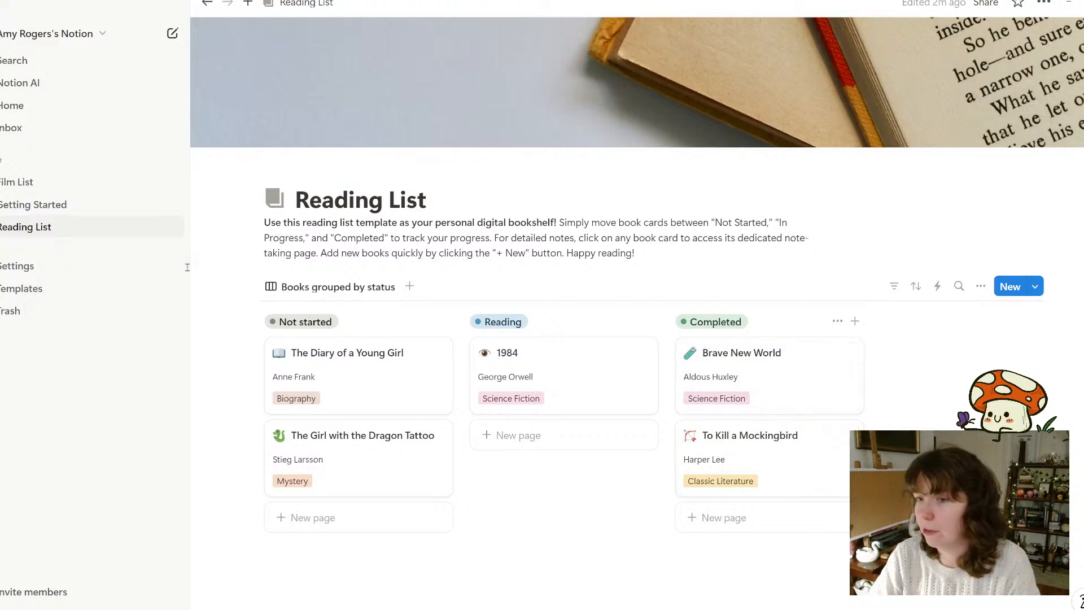
{"action": "left_click", "coordinate": [39, 182]}
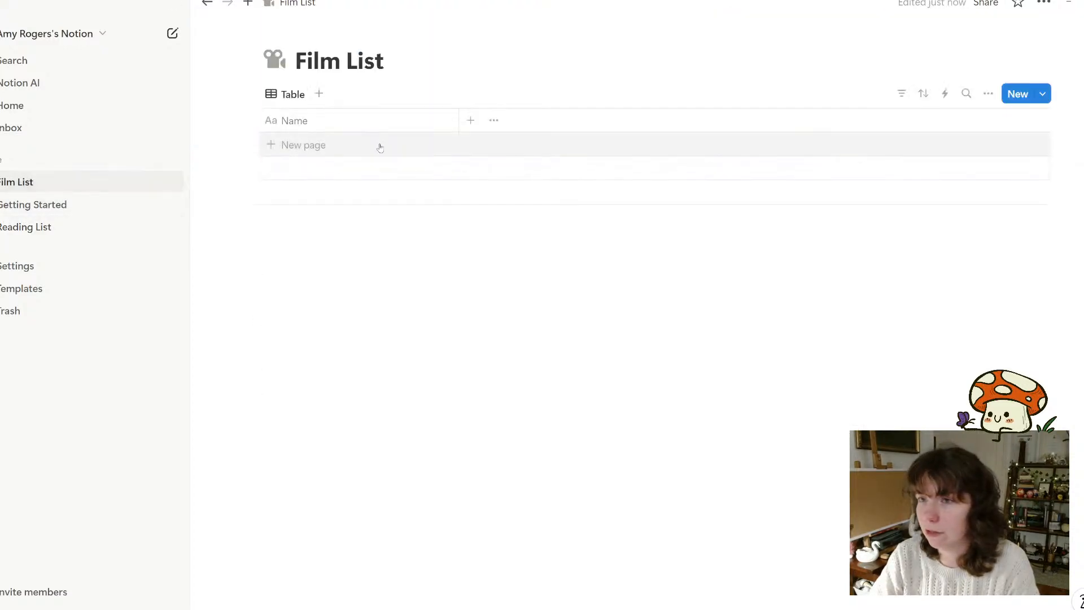
{"action": "left_click", "coordinate": [310, 148]}
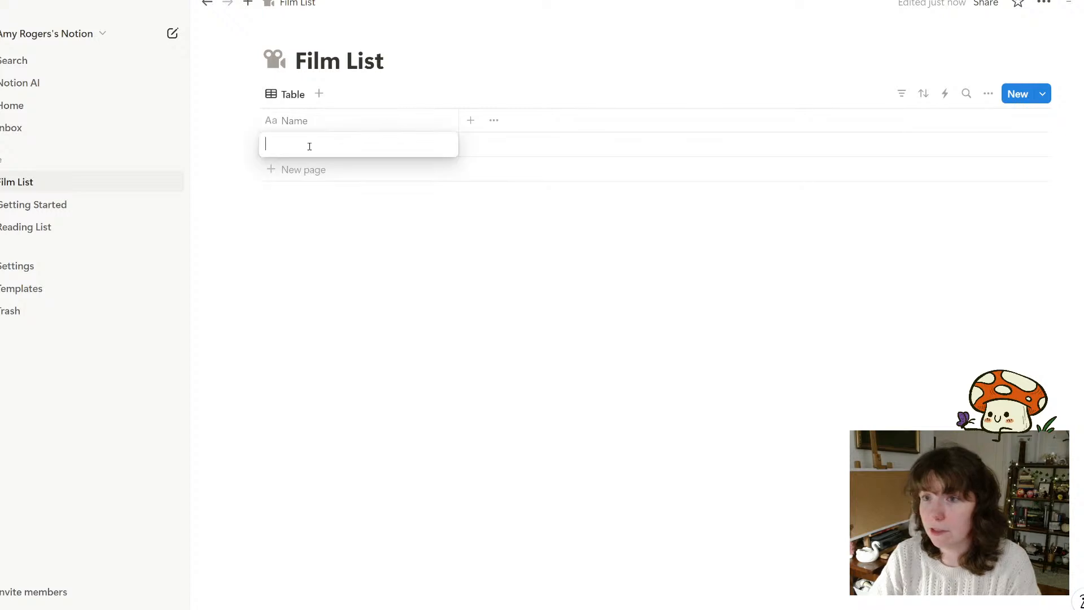
{"action": "type", "text": "Lord o"}
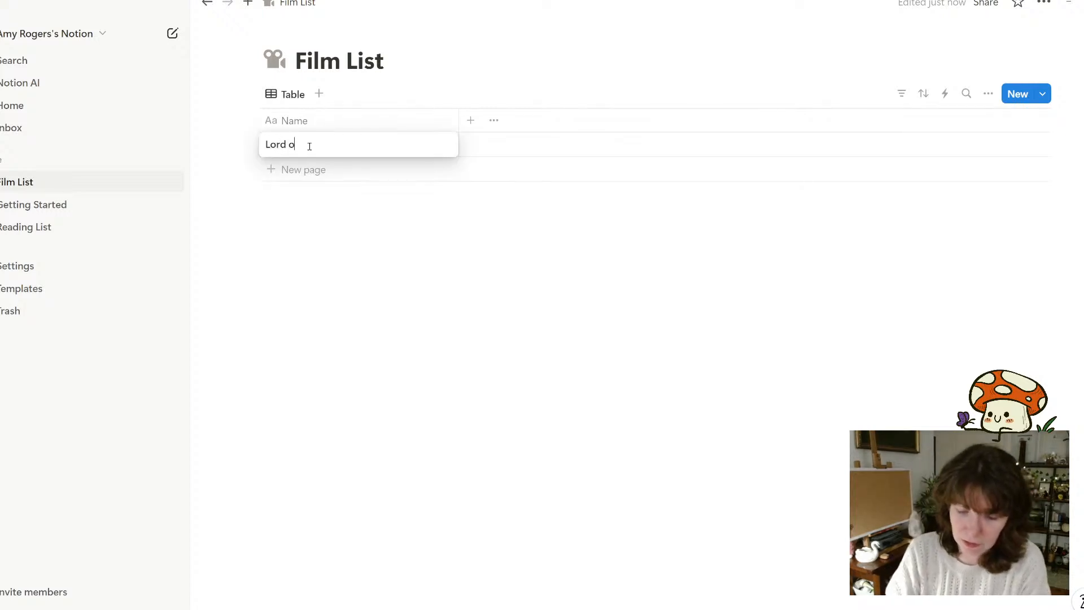
{"action": "type", "text": "f the Rings"}
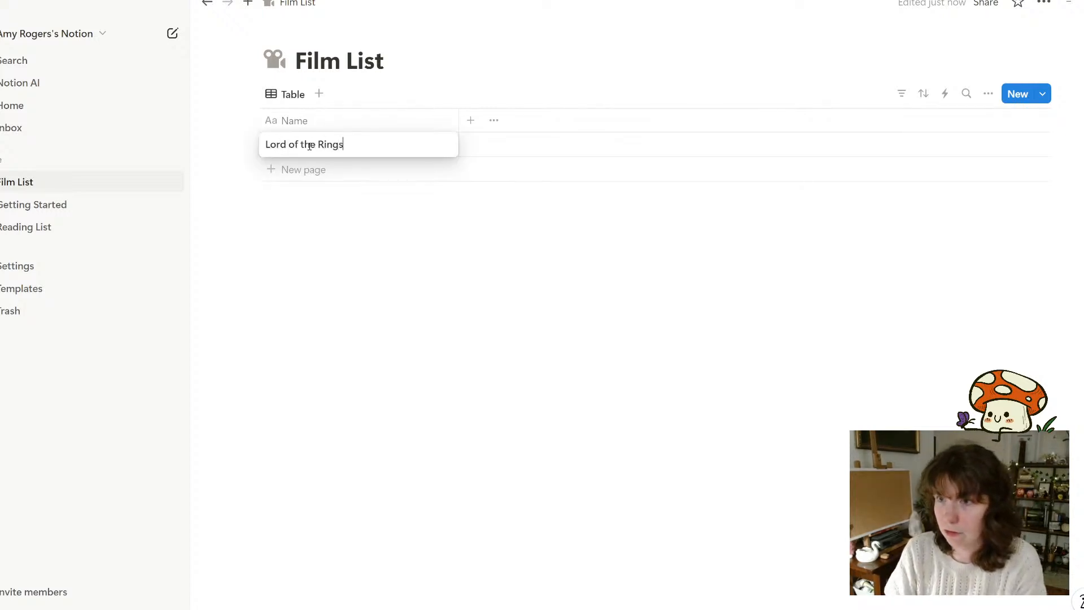
Confirm the Lord of the Rings entry and add Film List entries named Titanic and Terminator
{"action": "key", "text": "Return"}
{"action": "key", "text": "Return"}
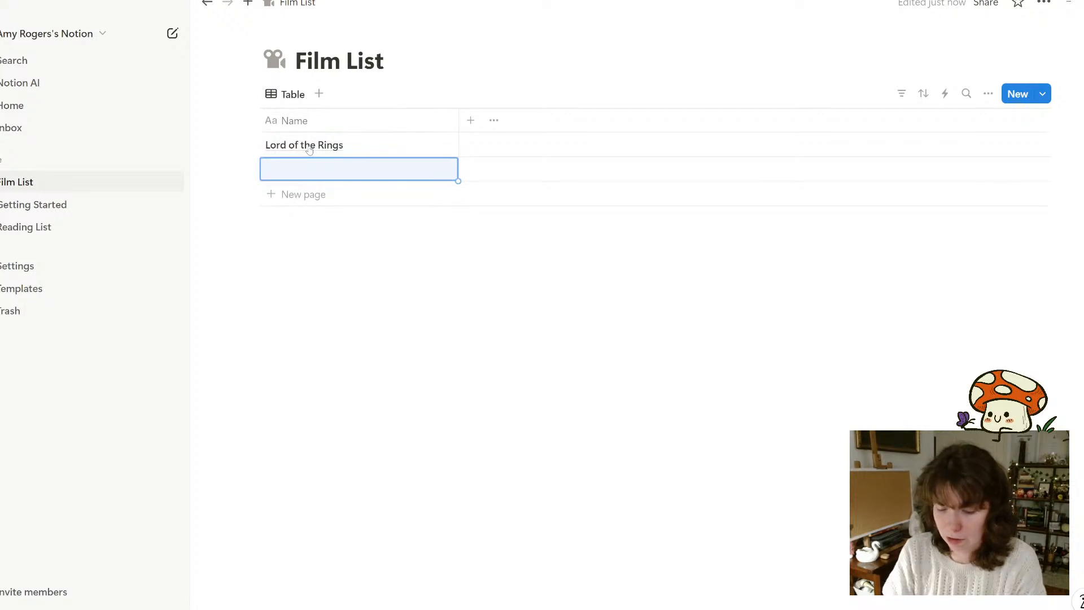
{"action": "type", "text": "Titan"}
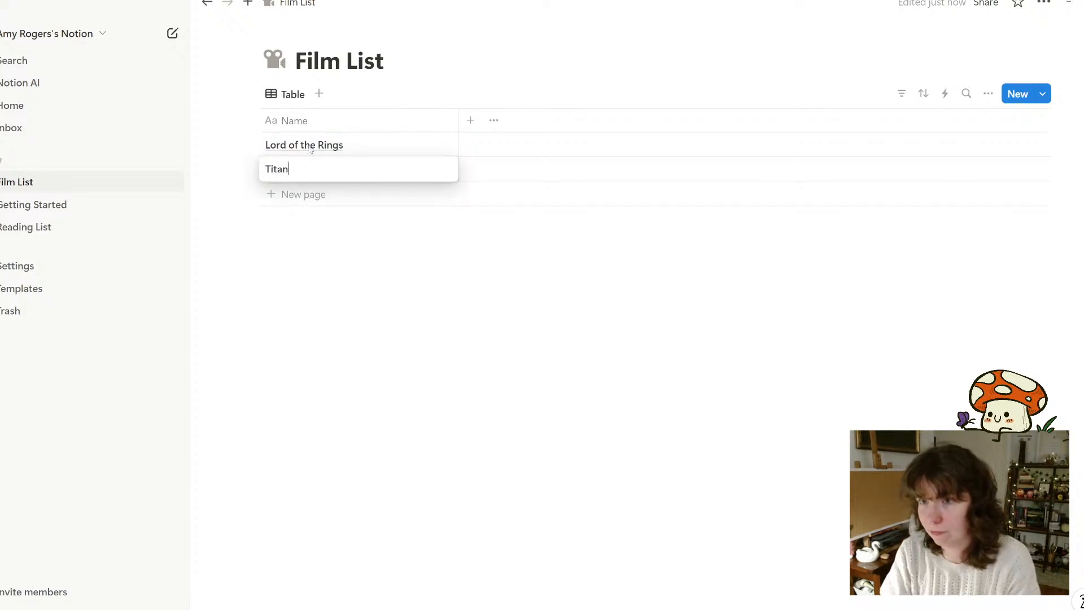
{"action": "type", "text": "ic"}
{"action": "key", "text": "Return"}
{"action": "key", "text": "Return"}
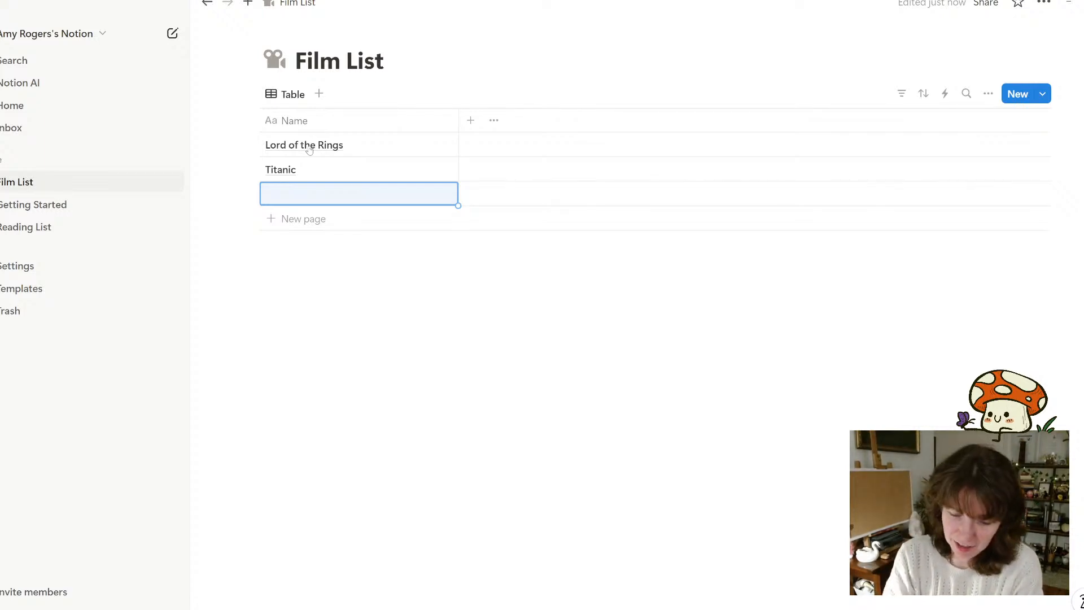
{"action": "type", "text": "Terminator"}
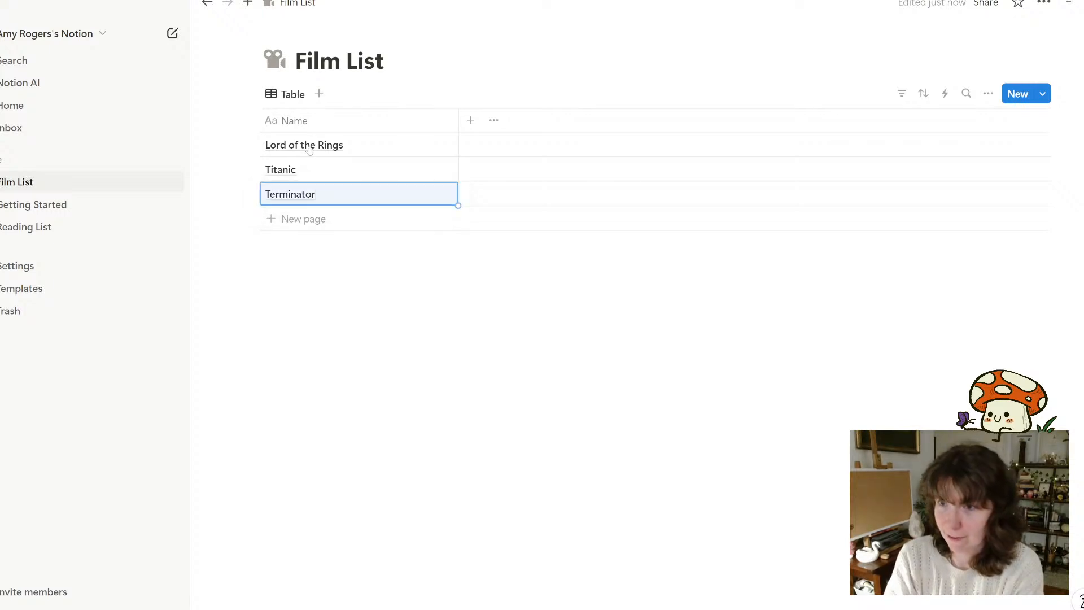
Add two more Film List entries below Terminator, named Alien and Jaws
{"action": "key", "text": "Return"}
{"action": "type", "text": "Alien"}
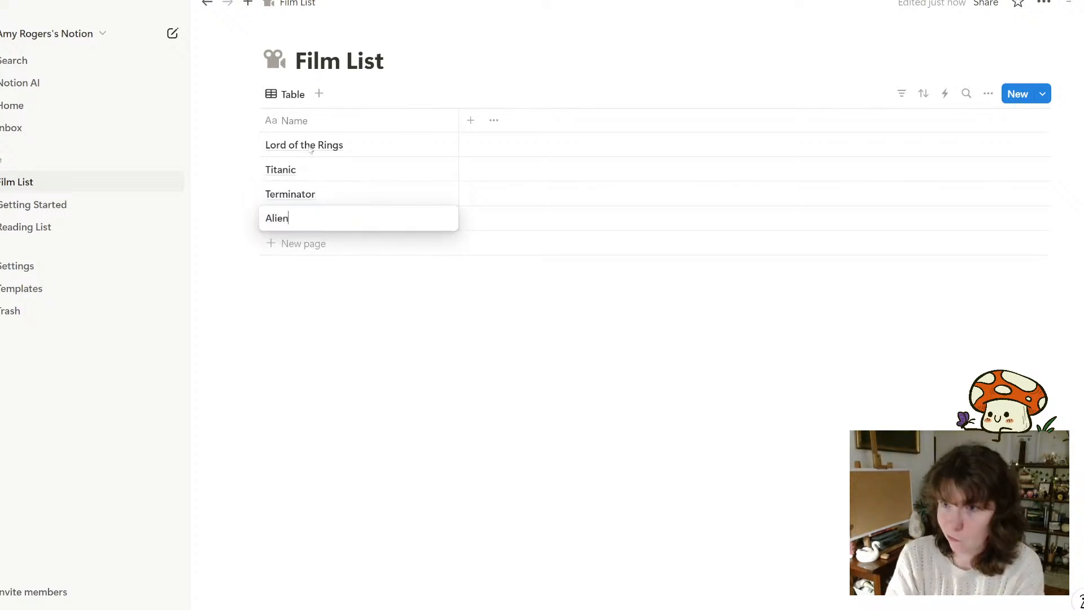
{"action": "key", "text": "Escape"}
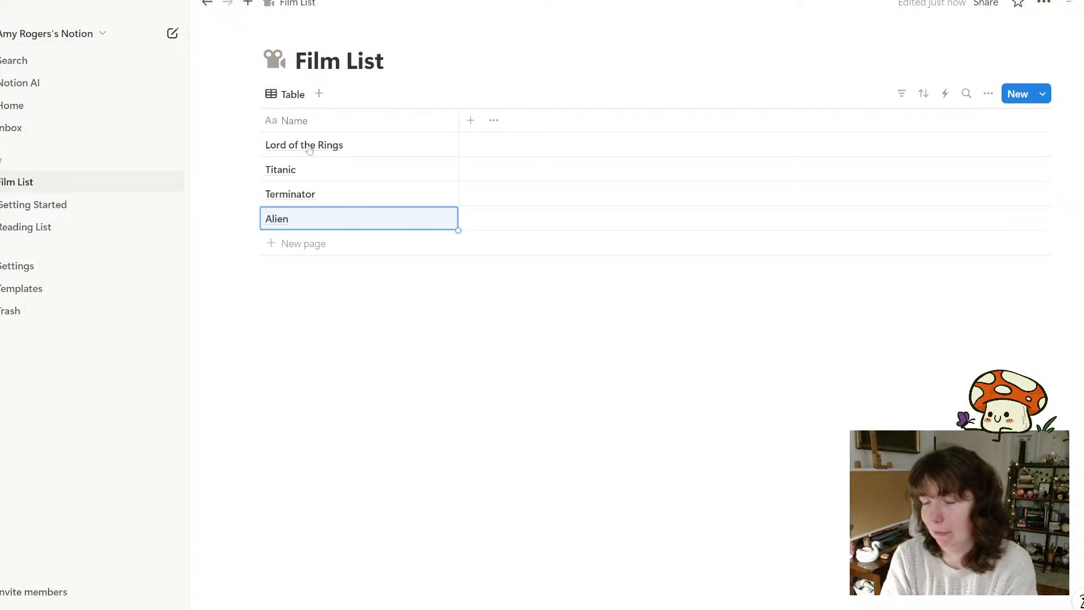
{"action": "key", "text": "Return"}
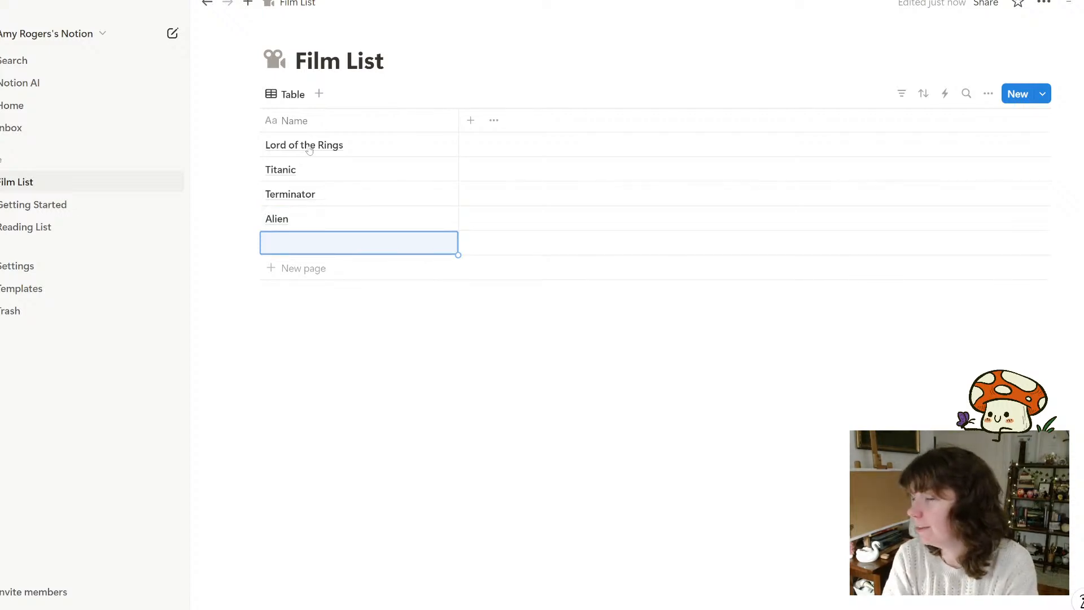
{"action": "type", "text": "Jaws"}
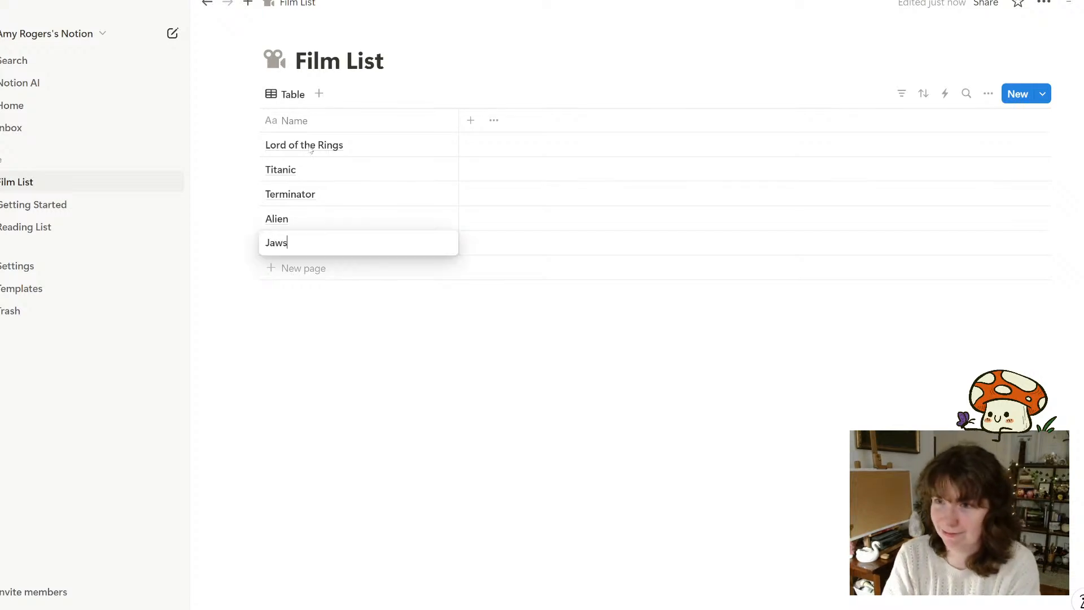
{"action": "left_click", "coordinate": [434, 398]}
{"action": "left_click", "coordinate": [544, 417]}
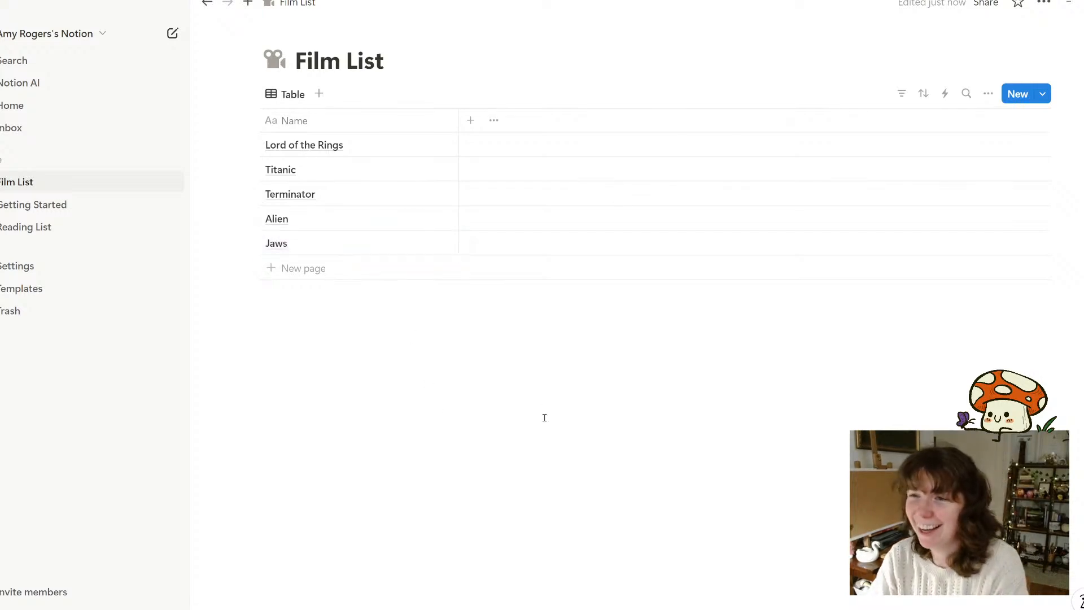
Narrow the Name column and check the Reading List board for reference before returning to the Film List
{"action": "left_click_drag", "start_coordinate": [459, 120], "coordinate": [396, 121]}
{"action": "left_click", "coordinate": [34, 227]}
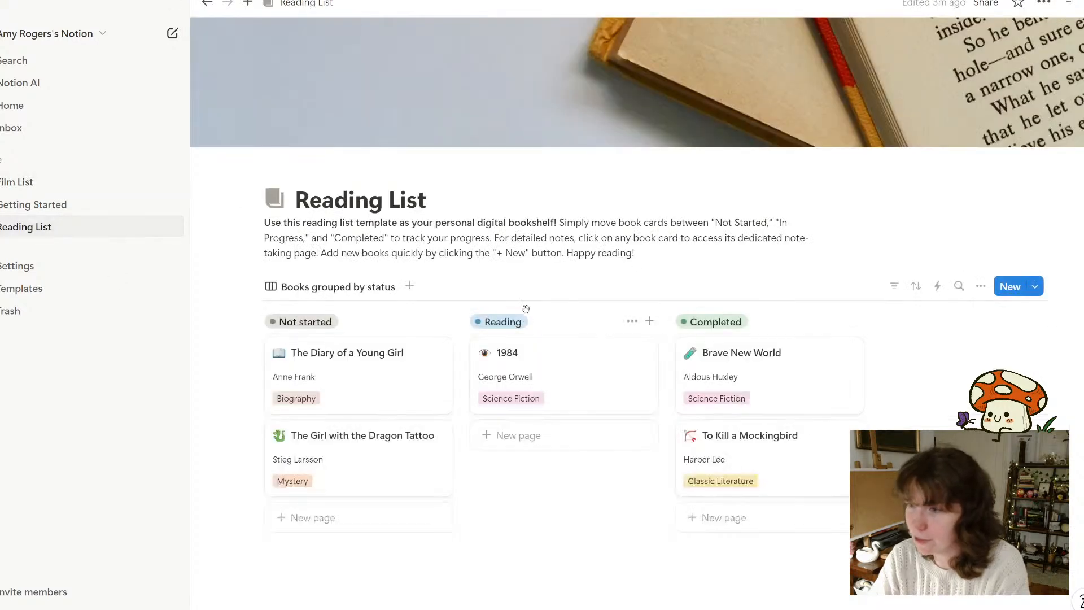
{"action": "left_click", "coordinate": [51, 182]}
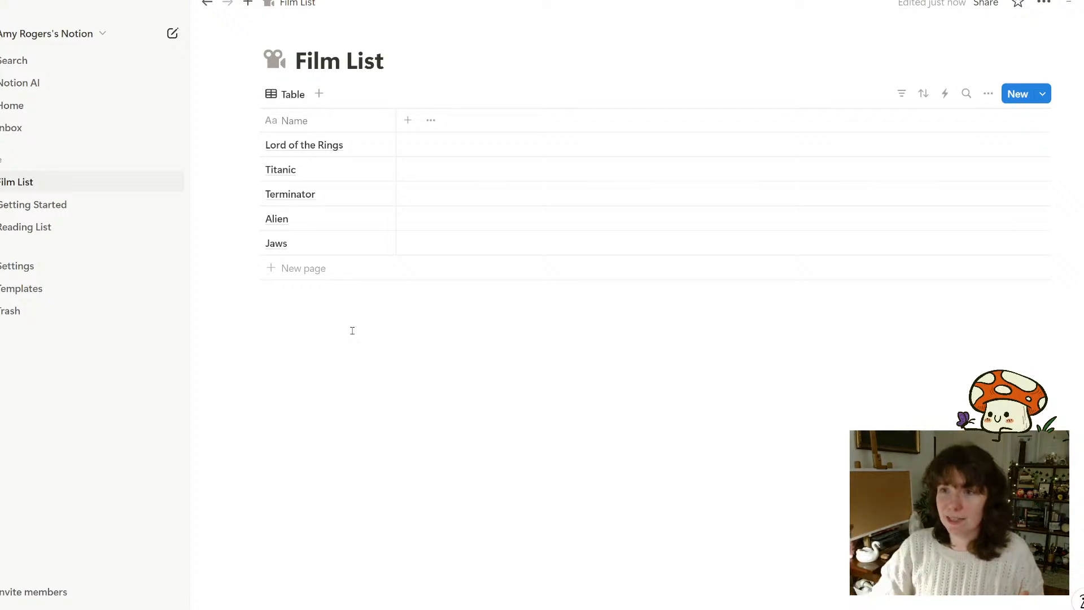
Add a new property of type Status to the Film List database
{"action": "left_click", "coordinate": [407, 124]}
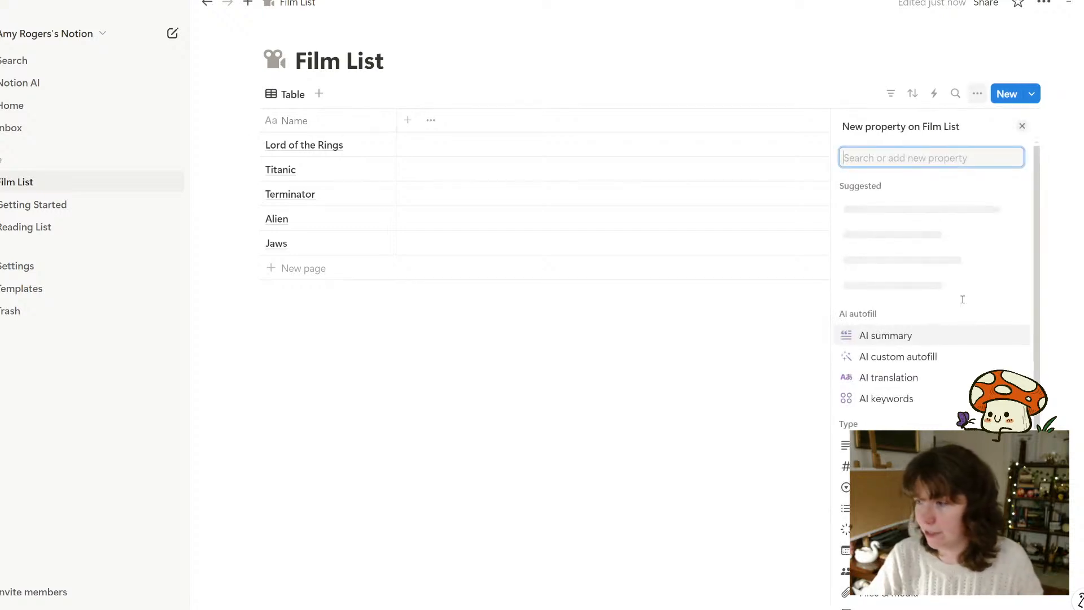
{"action": "scroll", "coordinate": [958, 317], "scroll_direction": "down", "scroll_amount": 10}
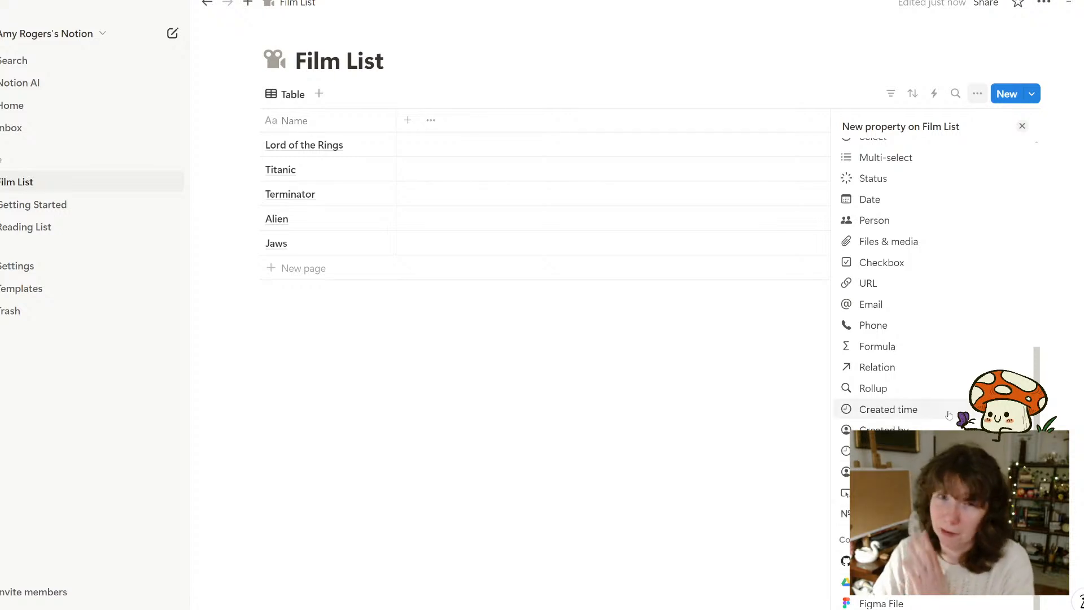
{"action": "scroll", "coordinate": [942, 393], "scroll_direction": "up", "scroll_amount": 2}
{"action": "scroll", "coordinate": [942, 393], "scroll_direction": "up", "scroll_amount": 3}
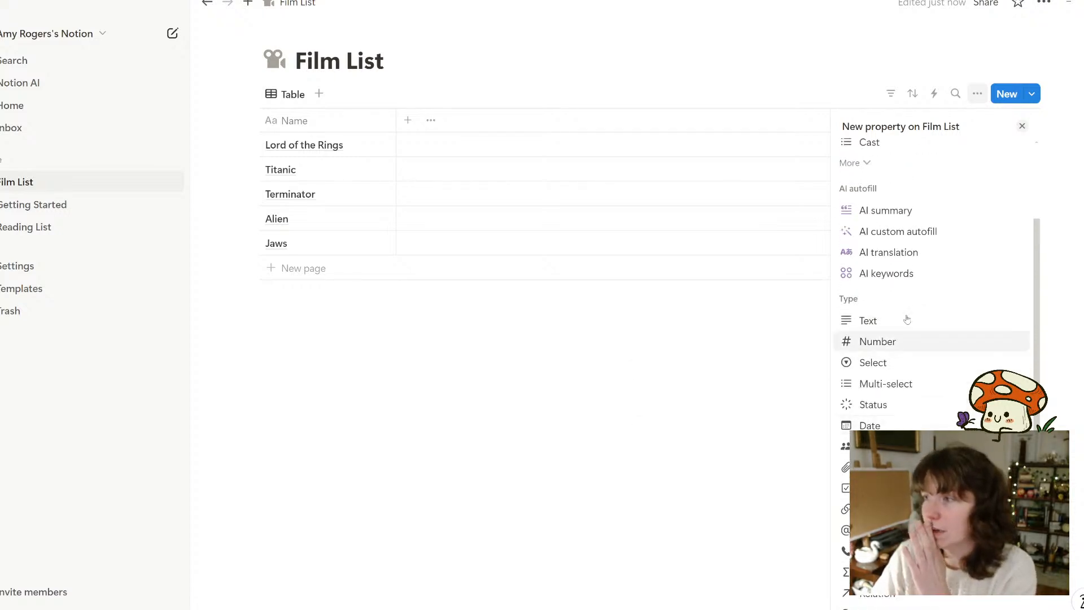
{"action": "left_click", "coordinate": [883, 412]}
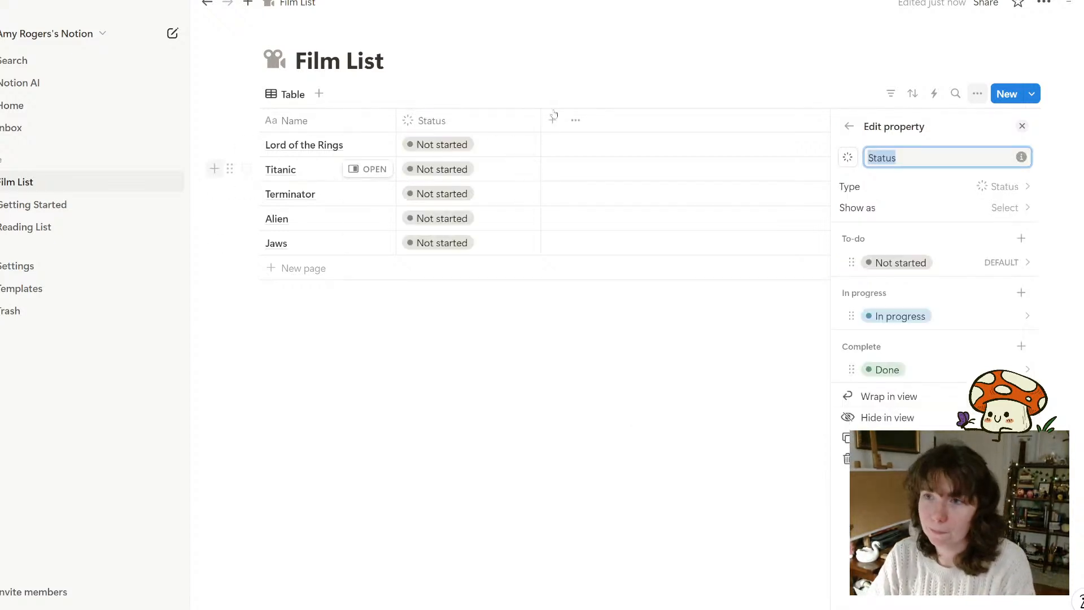
Rename the Status column of the Film List to Watched
{"action": "left_click", "coordinate": [417, 120]}
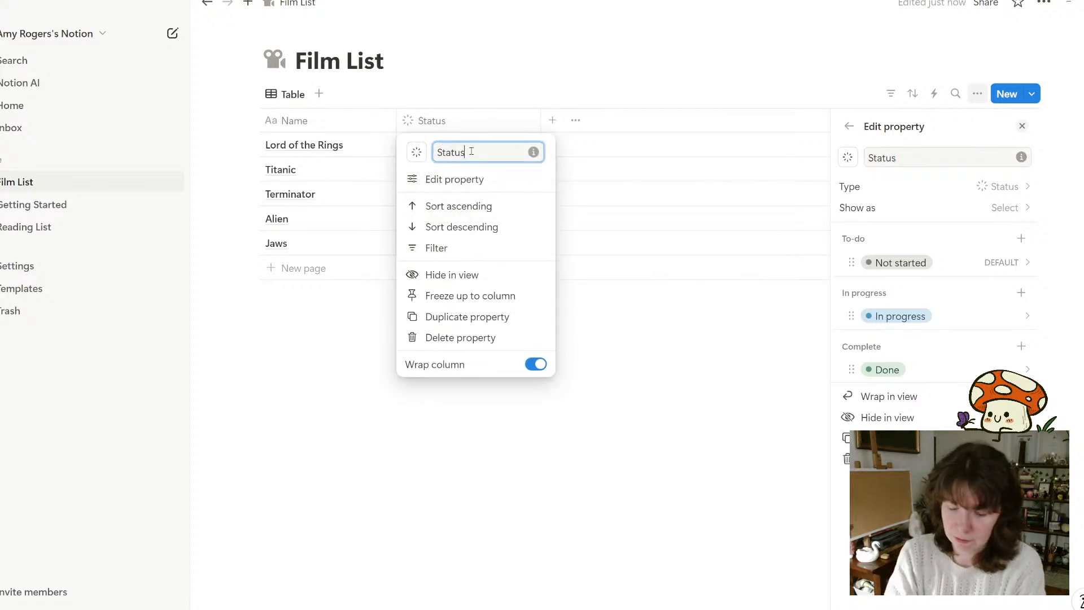
{"action": "double_click", "coordinate": [471, 152]}
{"action": "type", "text": "Watched"}
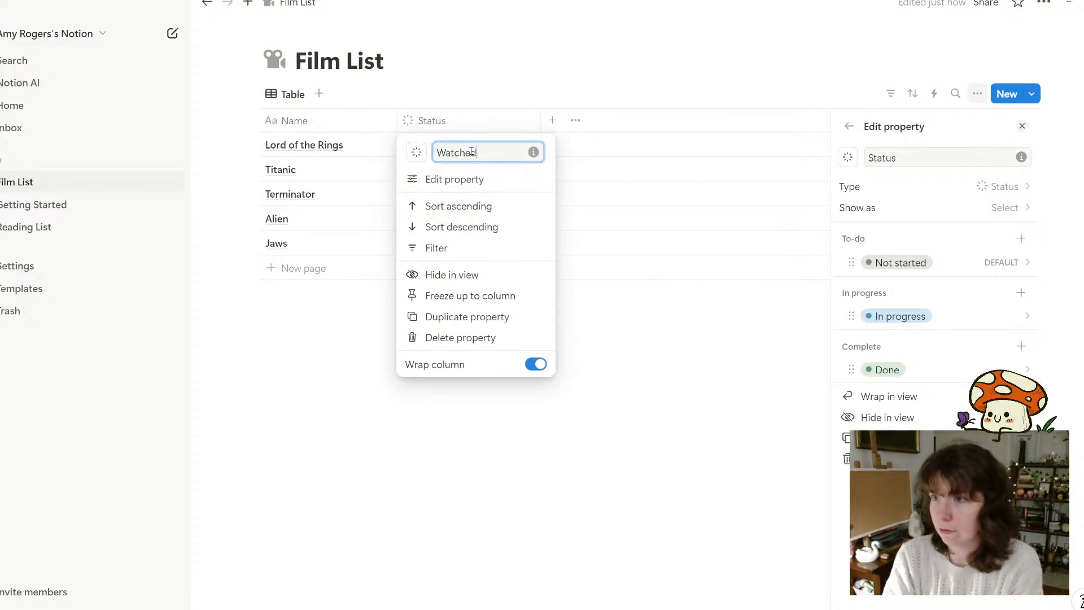
{"action": "left_click", "coordinate": [648, 406]}
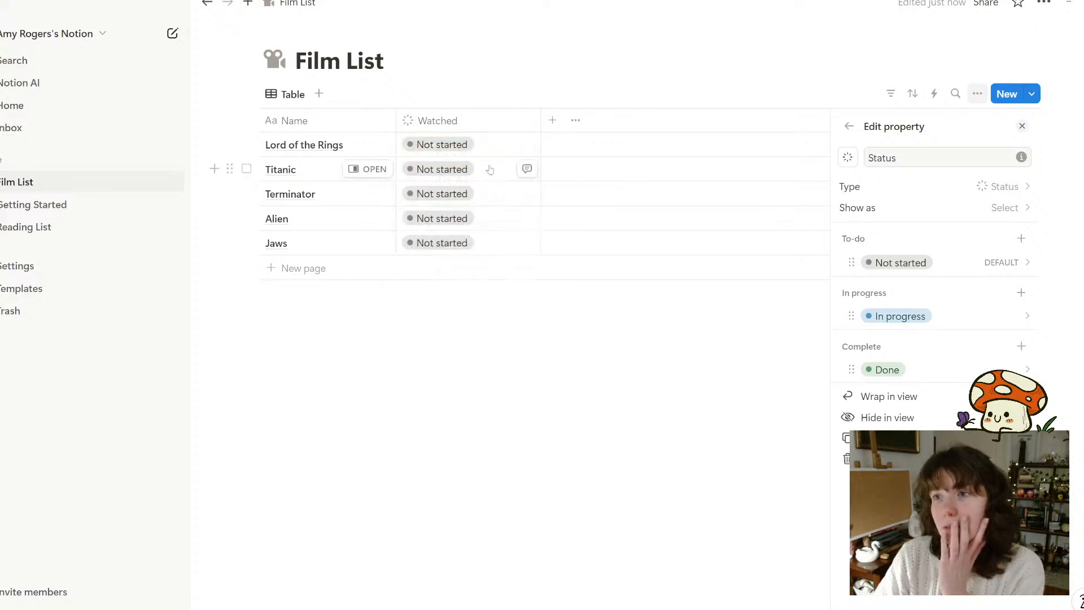
{"action": "left_click", "coordinate": [473, 120]}
{"action": "left_click", "coordinate": [764, 317]}
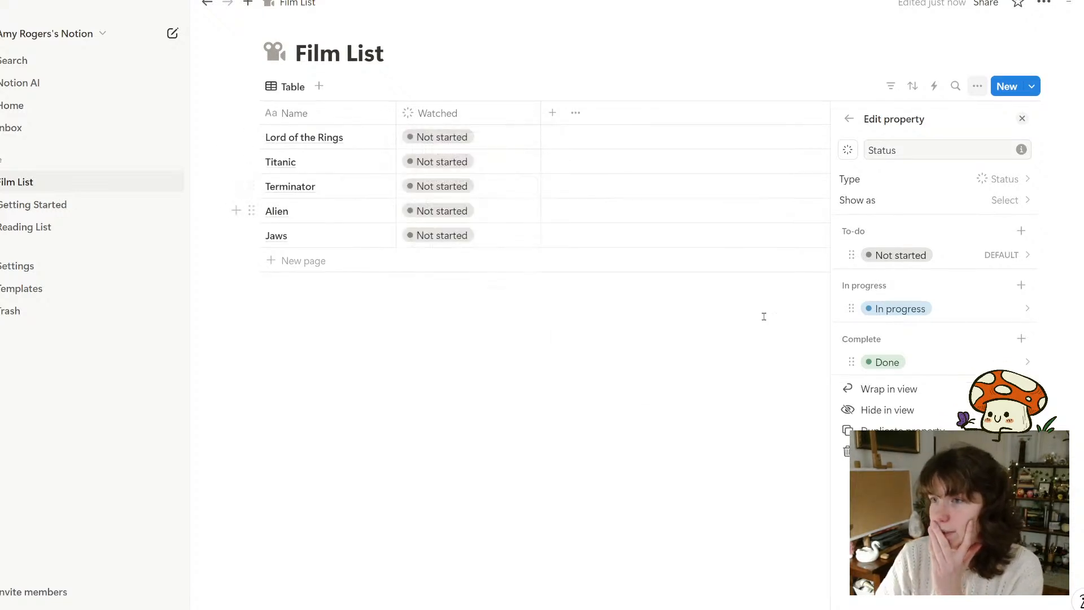
Rename the status option Not started as Not watched and the option Done as Watched
{"action": "left_click", "coordinate": [934, 256]}
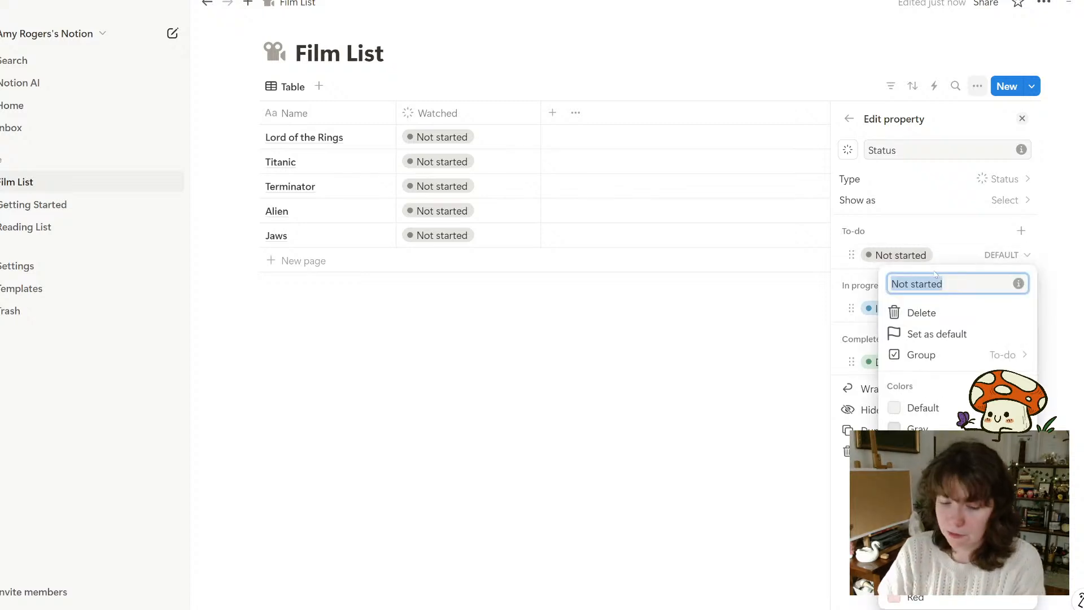
{"action": "double_click", "coordinate": [935, 274]}
{"action": "type", "text": "watched"}
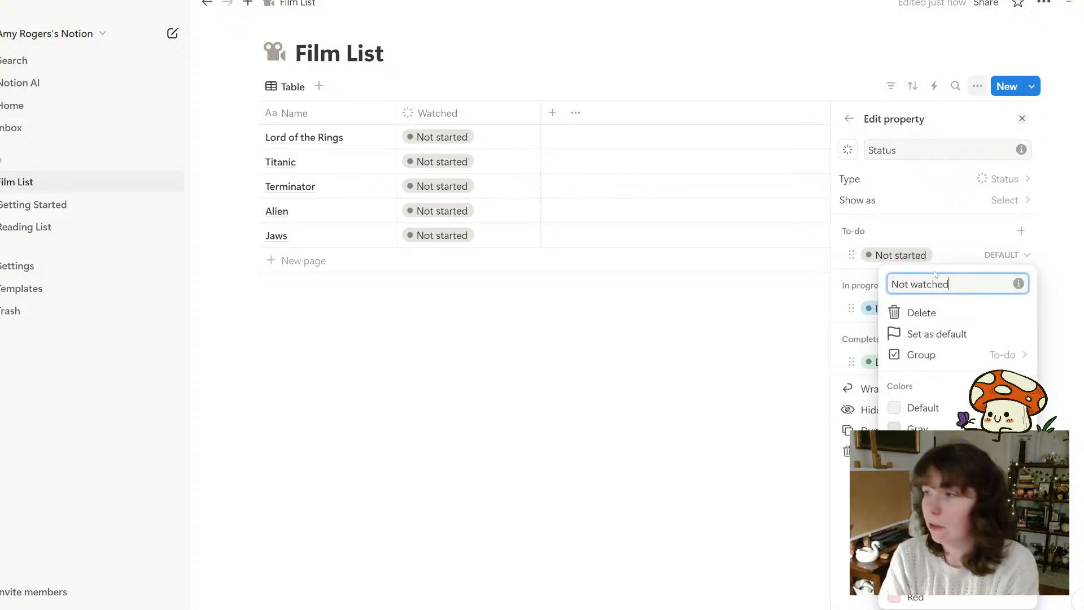
{"action": "key", "text": "Return"}
{"action": "left_click", "coordinate": [894, 364]}
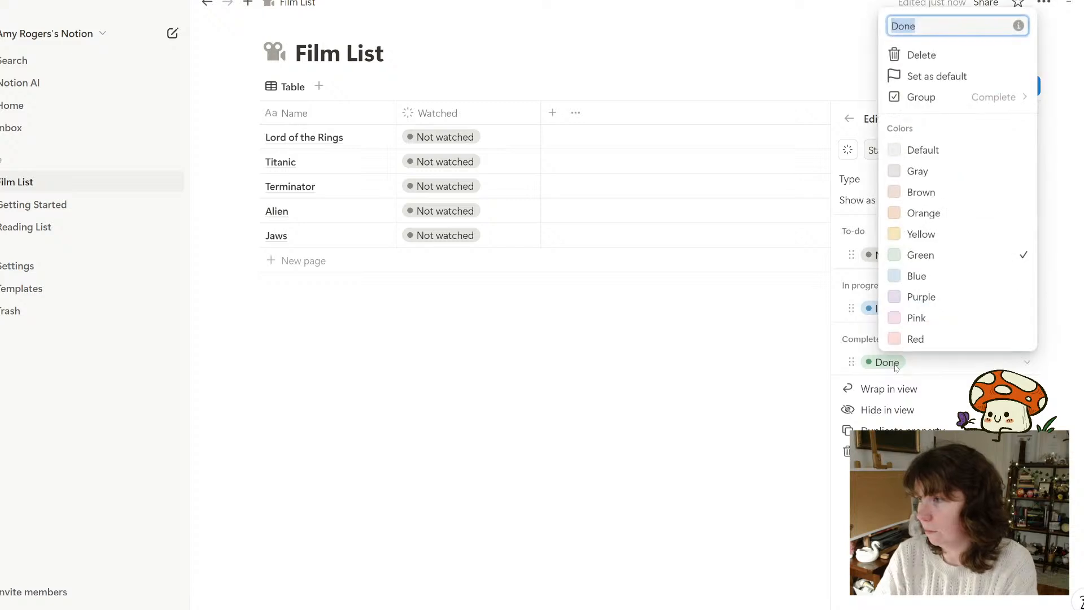
{"action": "type", "text": "Watched"}
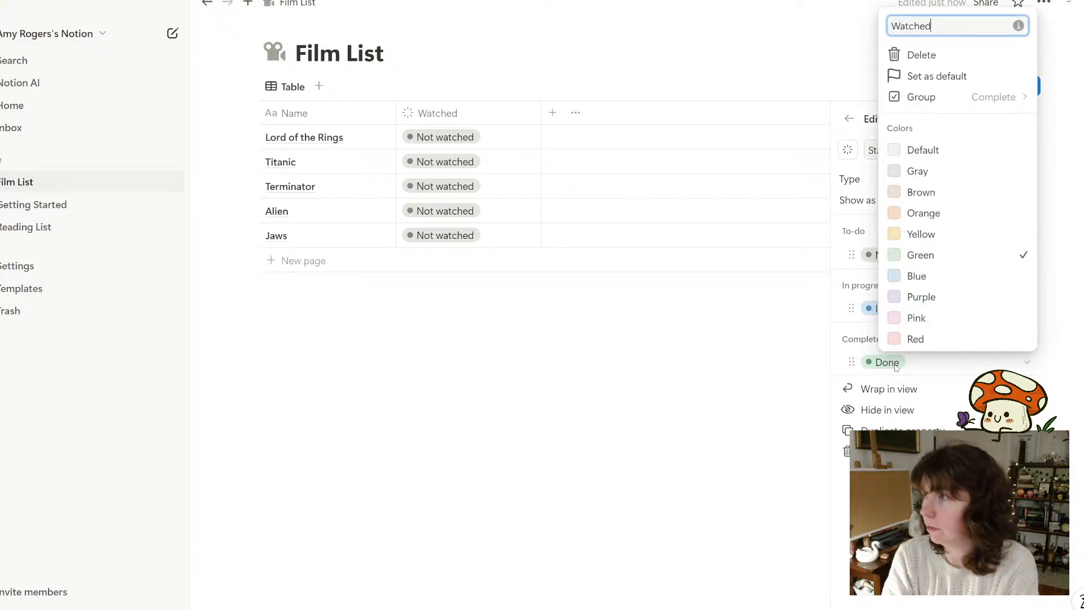
{"action": "key", "text": "Return"}
Rename the status option In progress as Watching
{"action": "left_click", "coordinate": [913, 309]}
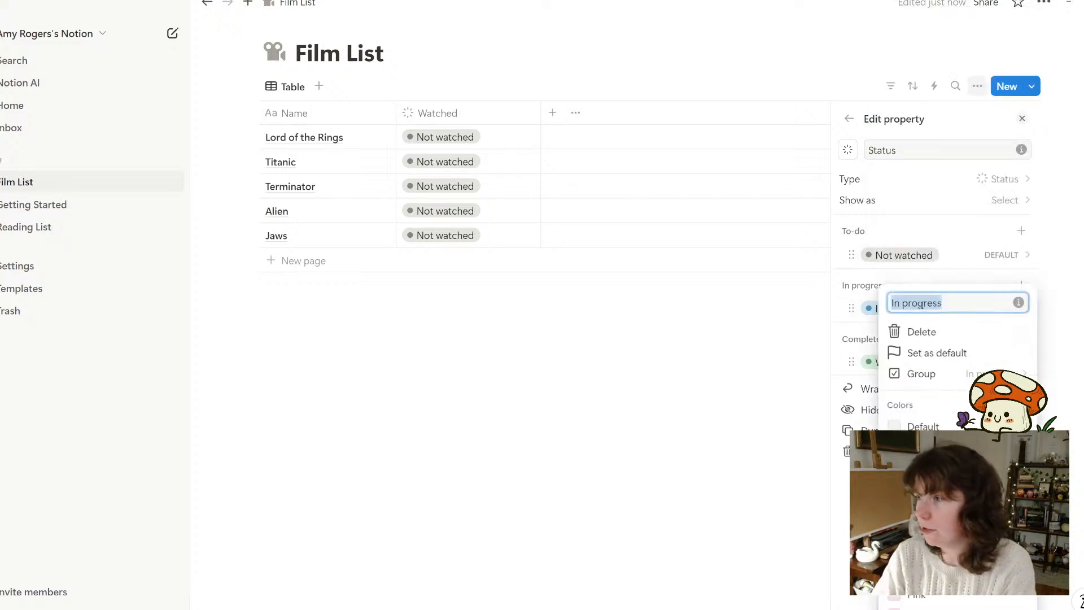
{"action": "type", "text": "Watchin"}
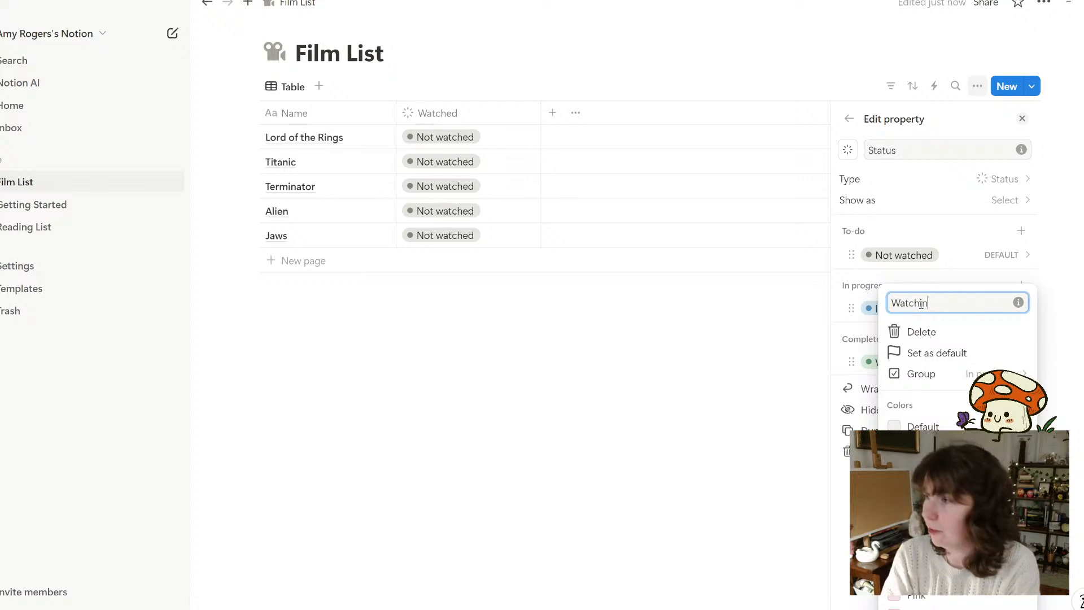
{"action": "type", "text": "g"}
{"action": "key", "text": "Return"}
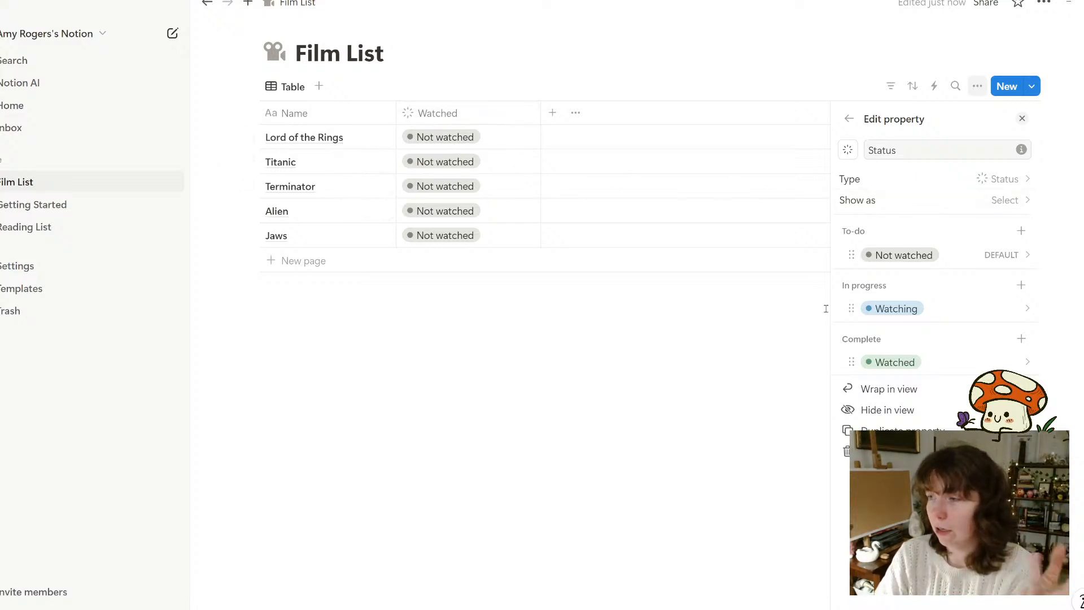
Add a Select property named Status 2 to the Film List
{"action": "left_click", "coordinate": [553, 115]}
{"action": "left_click", "coordinate": [547, 127]}
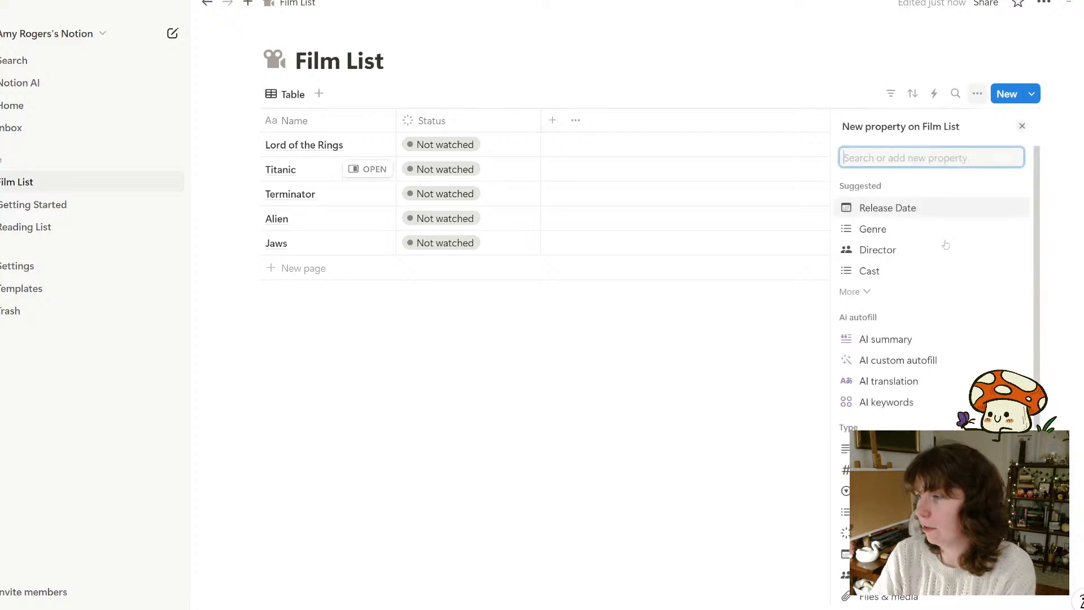
{"action": "left_click", "coordinate": [853, 490]}
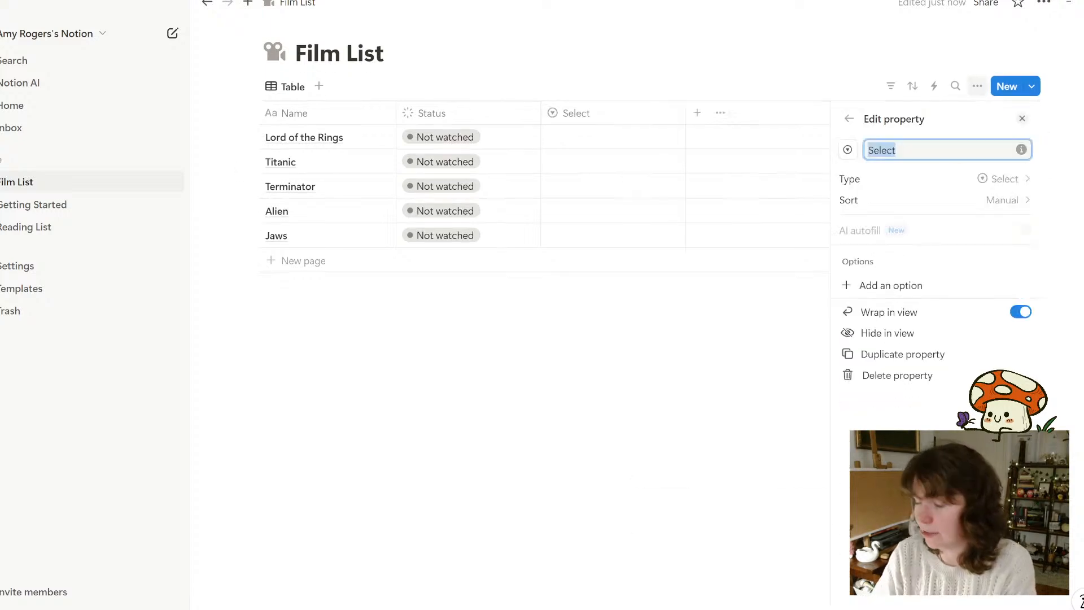
{"action": "type", "text": "Status 2"}
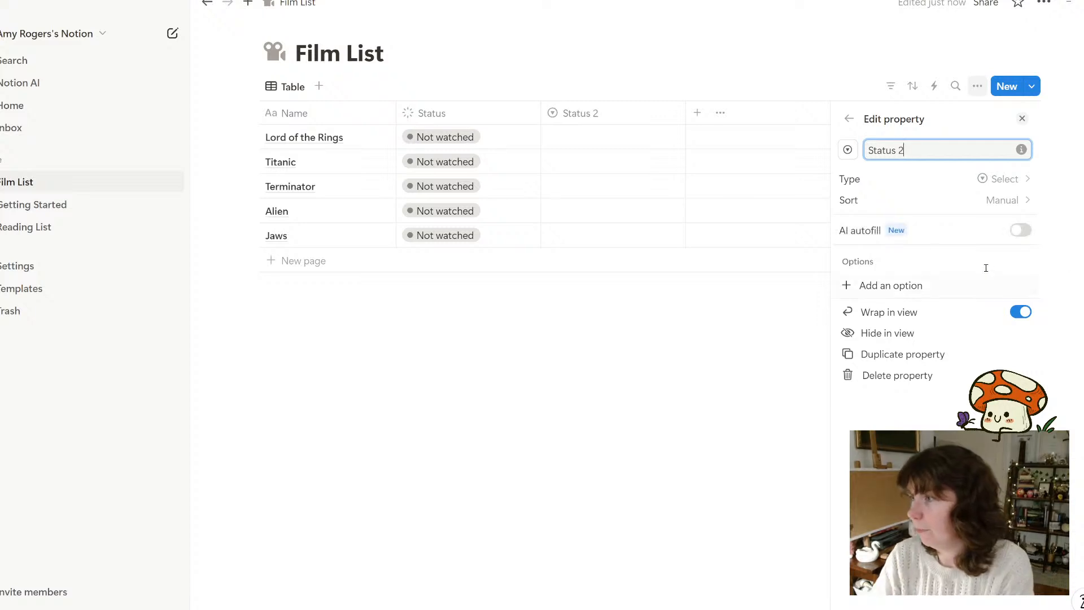
{"action": "key", "text": "Escape"}
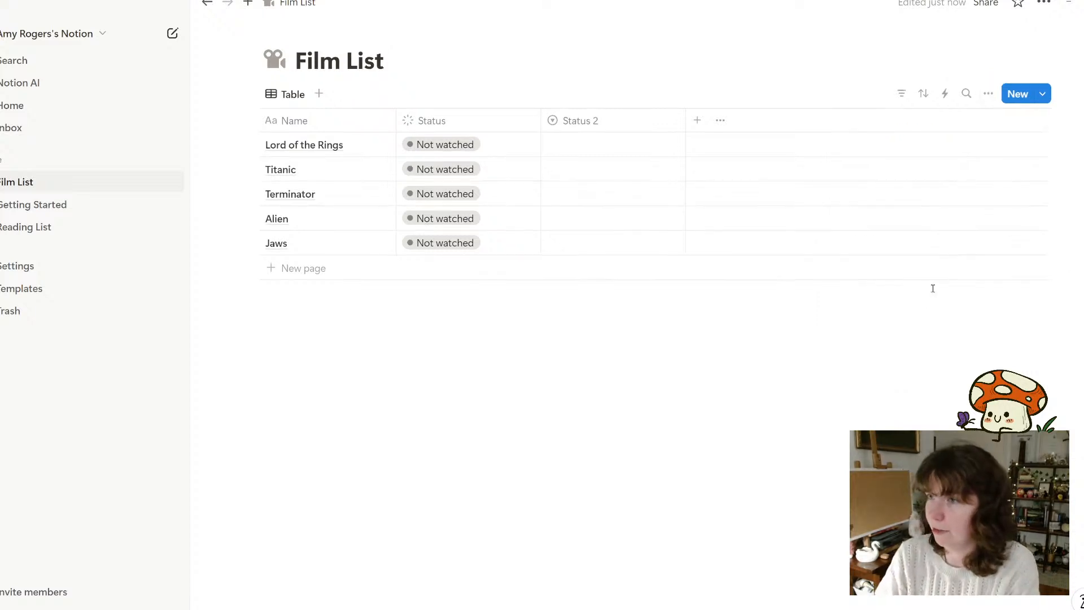
{"action": "left_click", "coordinate": [643, 121]}
{"action": "left_click", "coordinate": [582, 178]}
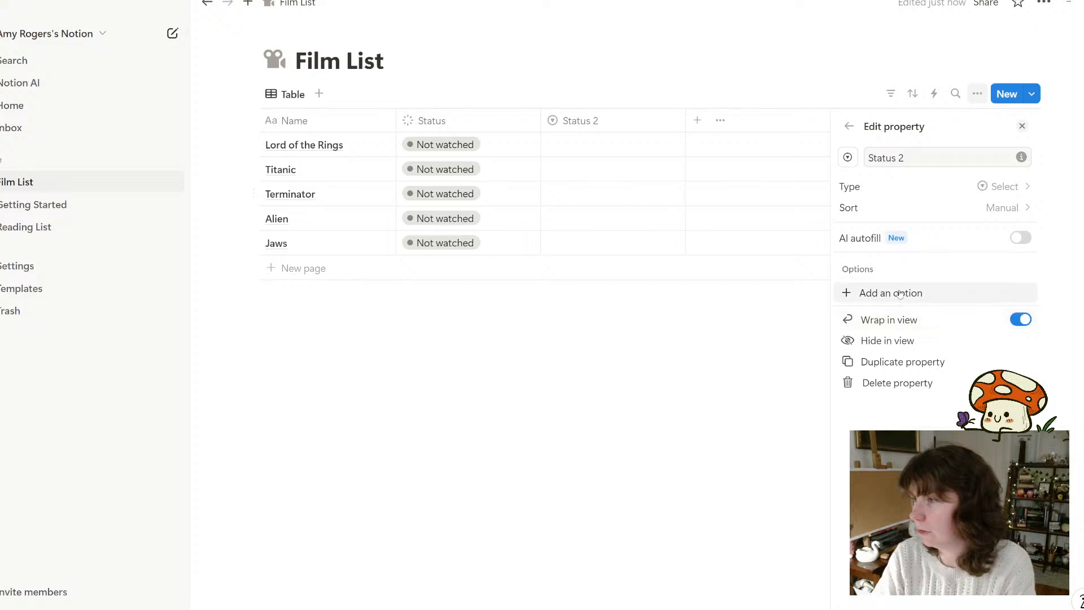
{"action": "key", "text": "Escape"}
{"action": "left_click", "coordinate": [612, 121]}
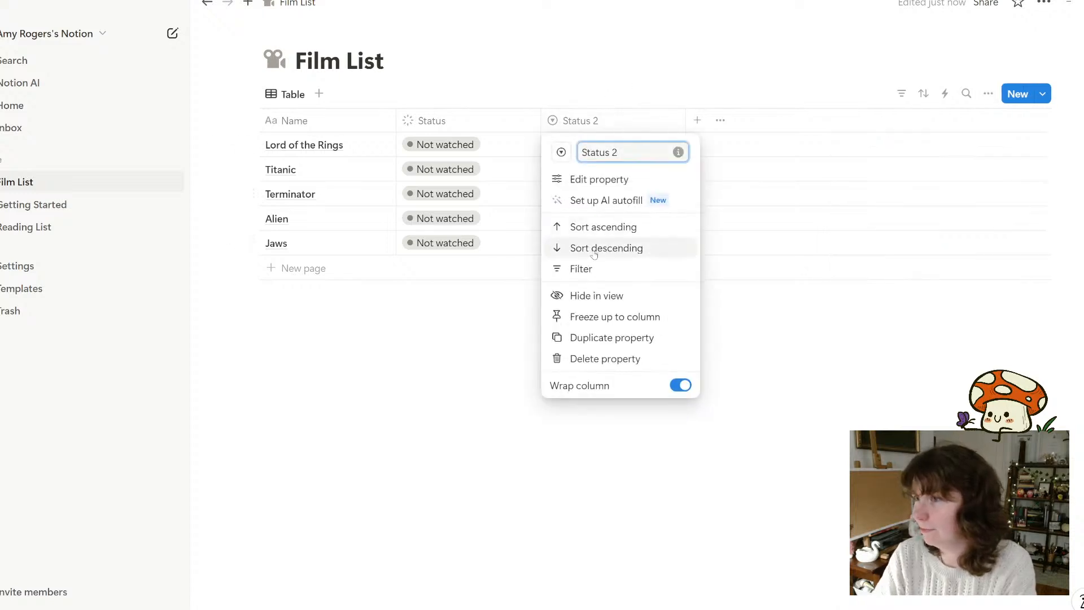
{"action": "left_click", "coordinate": [612, 186]}
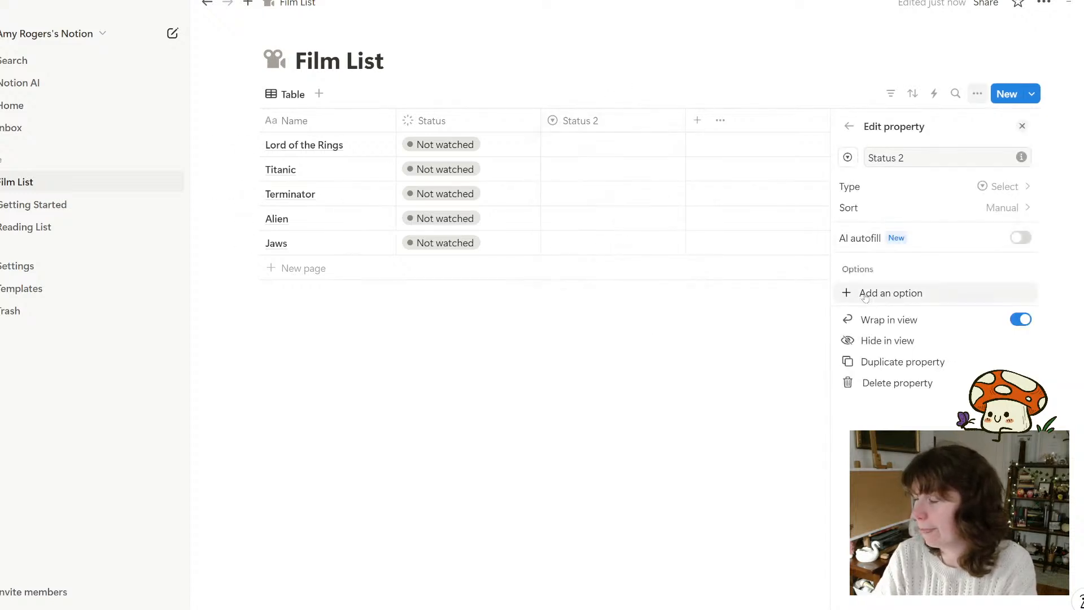
{"action": "key", "text": "Escape"}
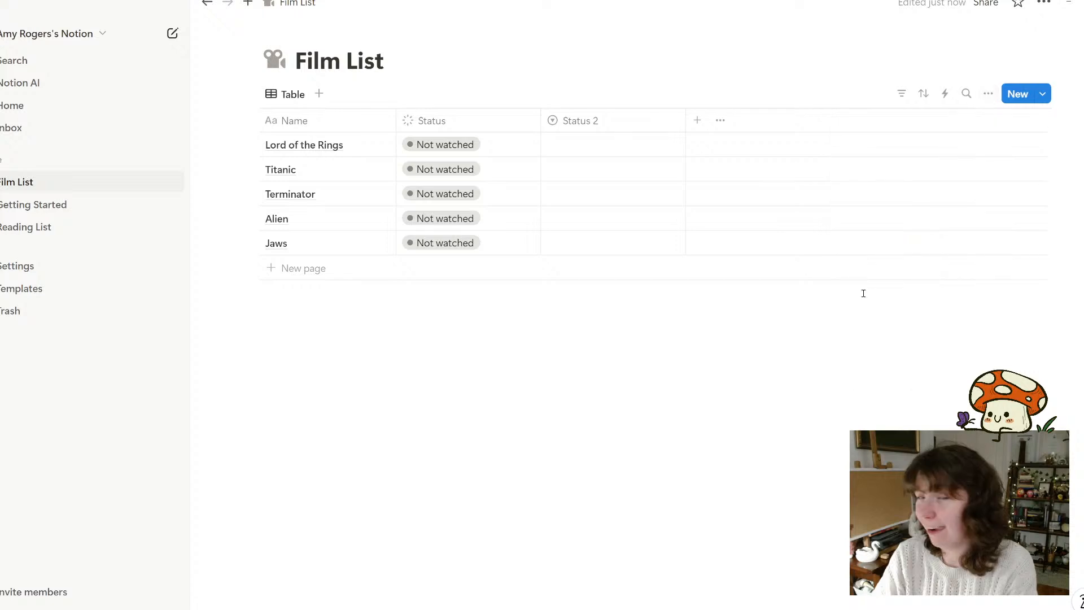
In Status 2, create the option Not watched for Lord of the Rings and the option Watching for Titanic
{"action": "left_click", "coordinate": [595, 147]}
{"action": "type", "text": "Not wat"}
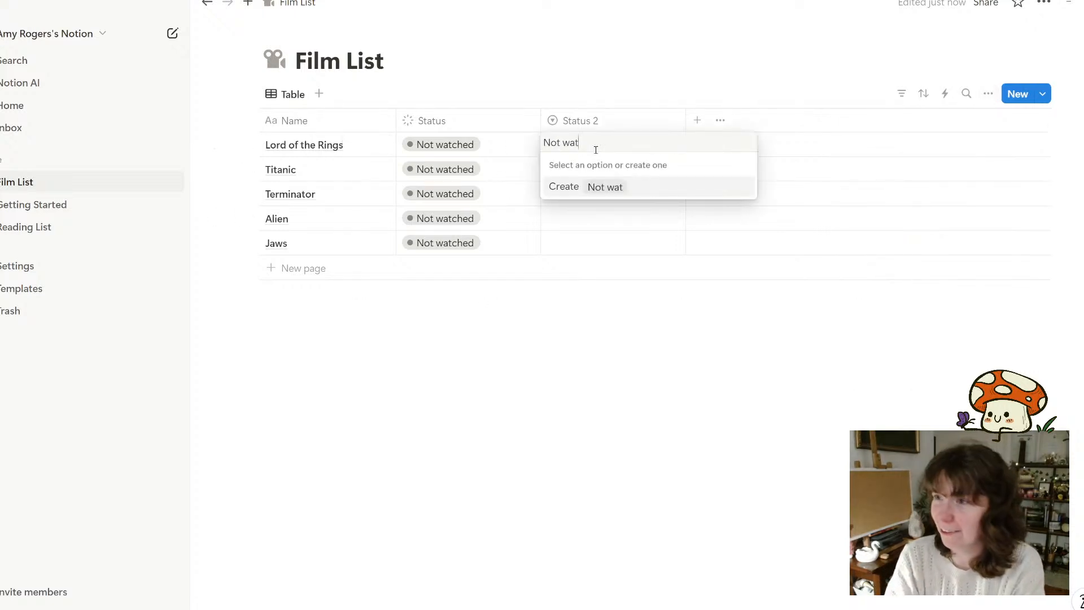
{"action": "type", "text": "ched"}
{"action": "key", "text": "Return"}
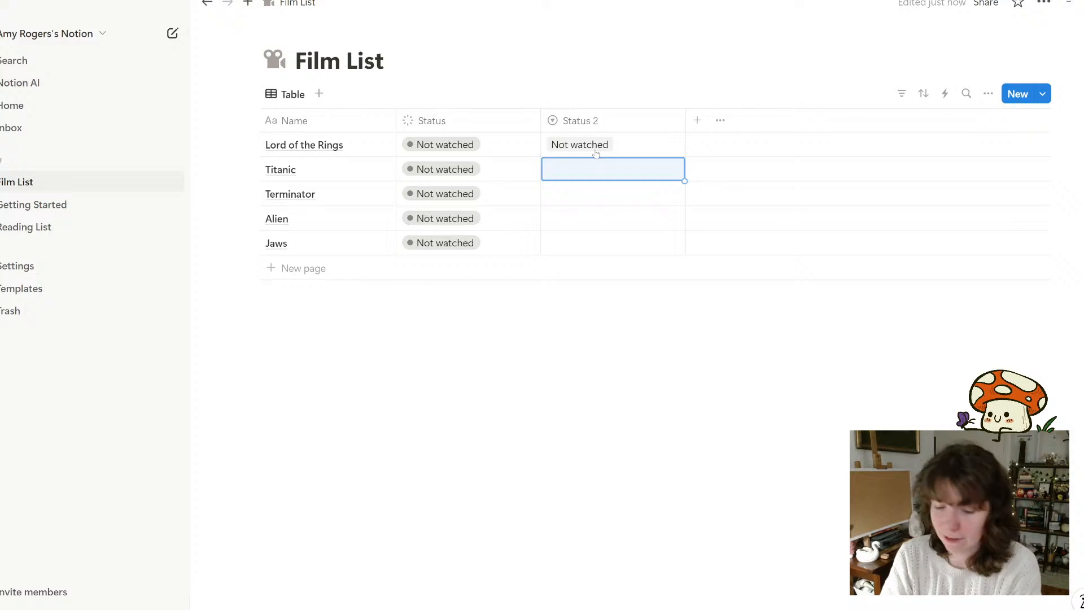
{"action": "type", "text": "Watching"}
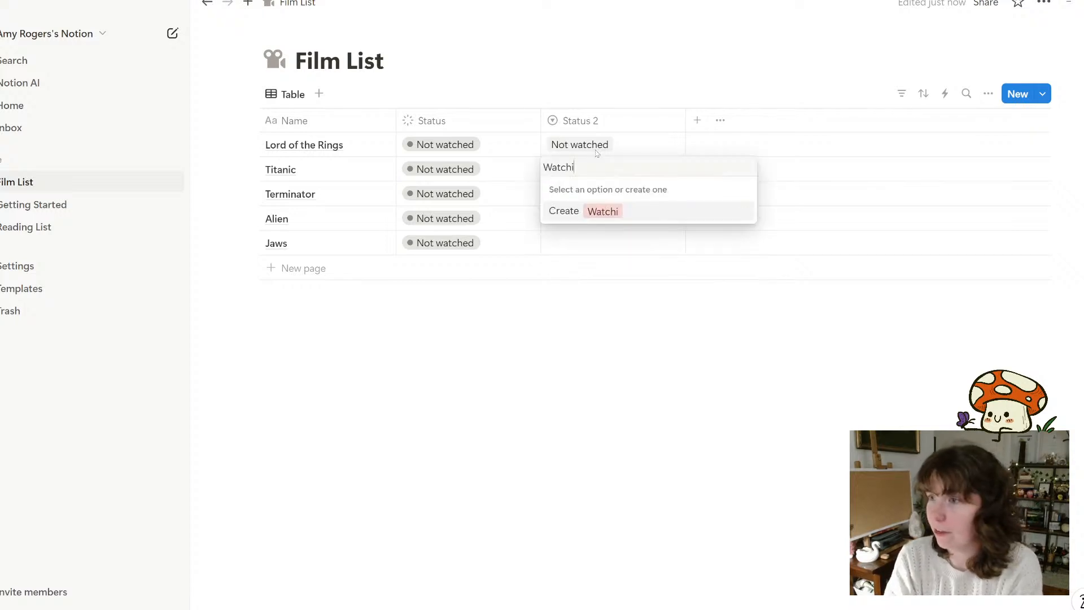
{"action": "key", "text": "Return"}
Try to create the option Watched in Status 2 for Terminator
{"action": "type", "text": "Wqatche"}
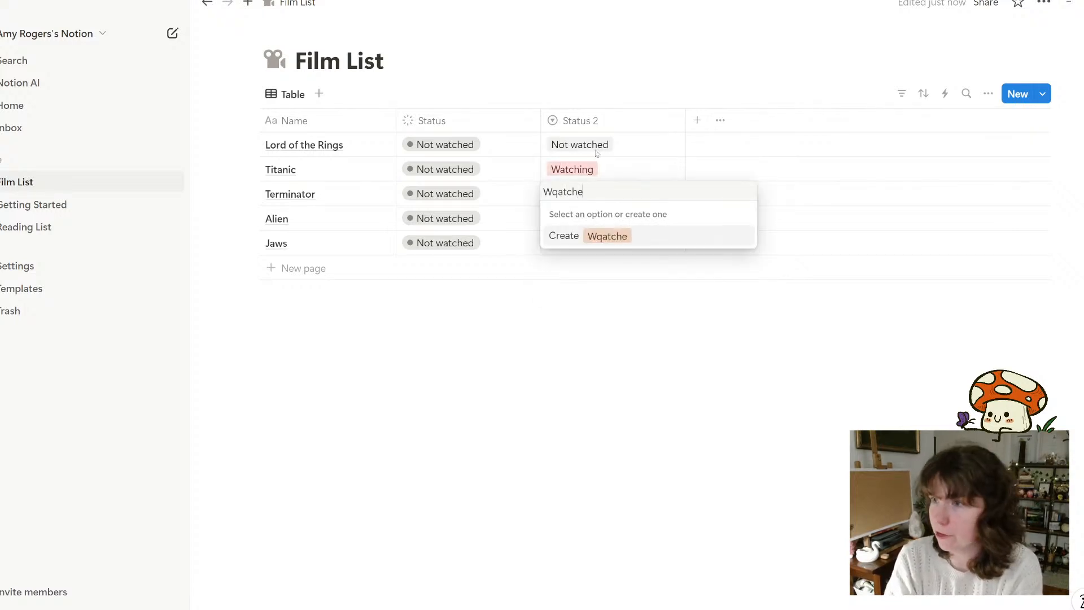
{"action": "key", "text": "BackSpace"}
{"action": "key", "text": "BackSpace"}
{"action": "key", "text": "BackSpace"}
{"action": "key", "text": "BackSpace"}
{"action": "key", "text": "BackSpace"}
{"action": "type", "text": "a"}
{"action": "key", "text": "BackSpace"}
{"action": "key", "text": "BackSpace"}
{"action": "type", "text": "a"}
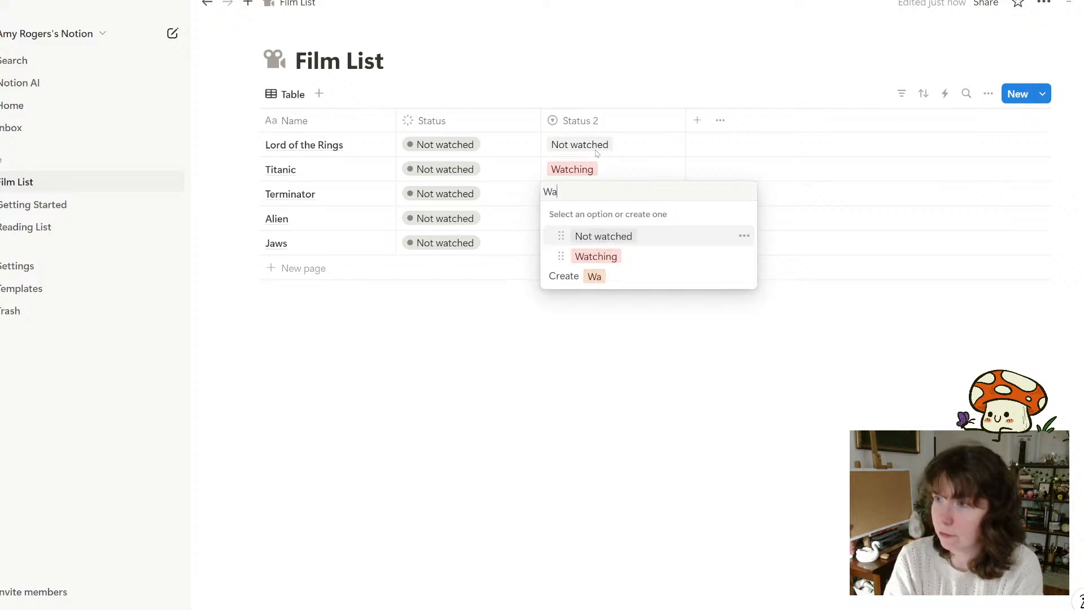
{"action": "type", "text": "tched"}
{"action": "key", "text": "Return"}
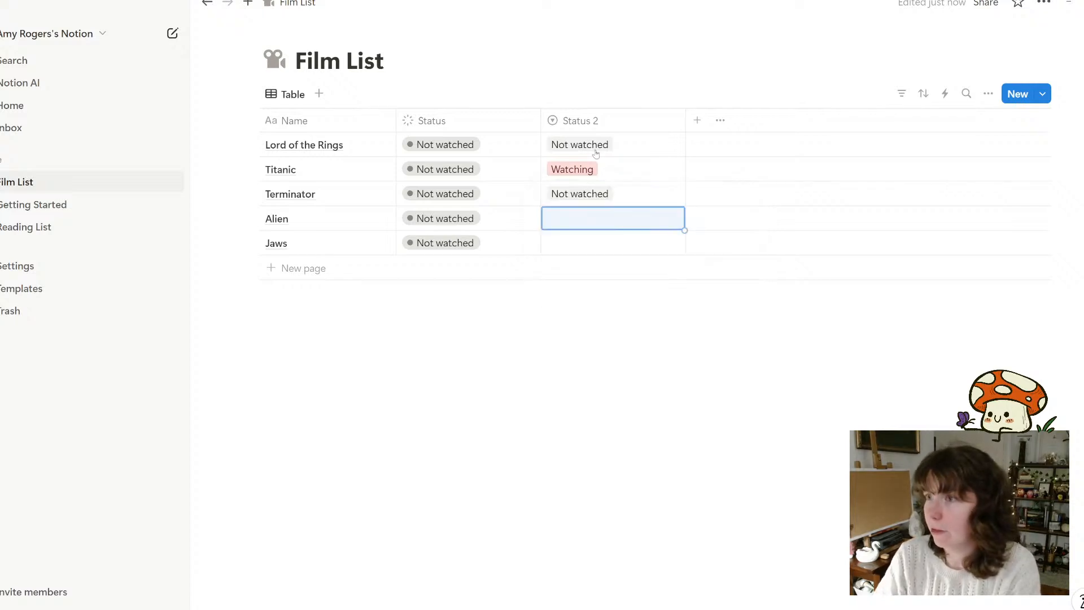
Replace Terminator's Status 2 value with a newly created option Watched
{"action": "left_click", "coordinate": [615, 193]}
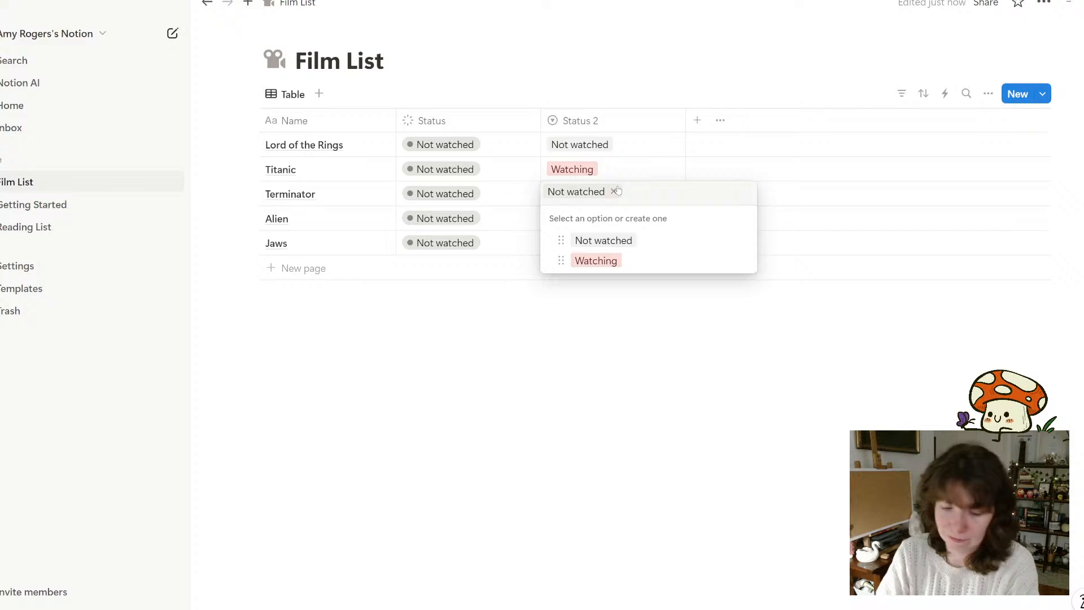
{"action": "left_click", "coordinate": [614, 191]}
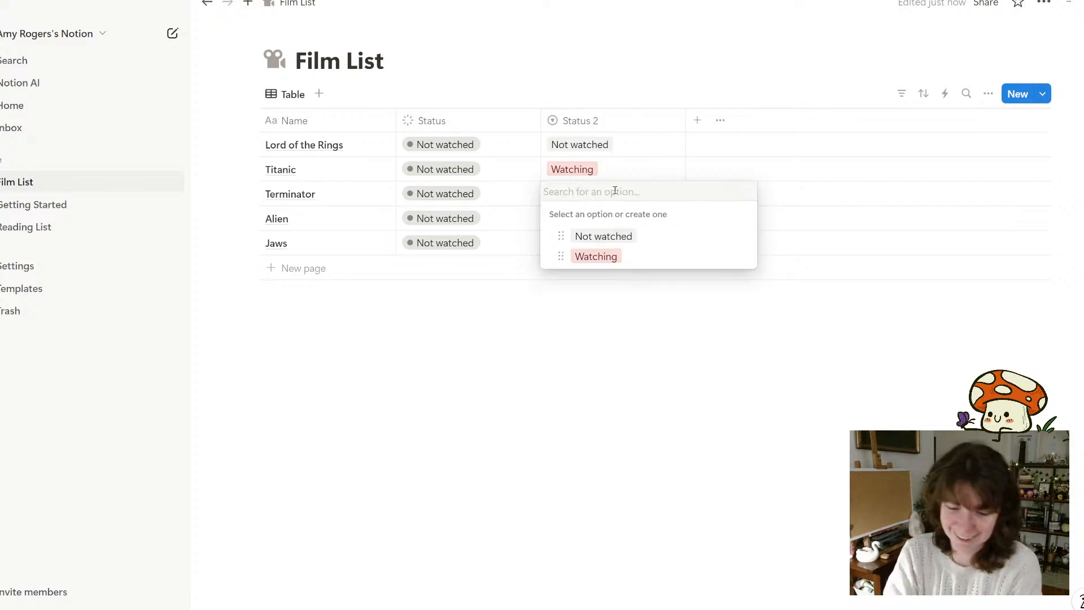
{"action": "type", "text": "Wathed"}
{"action": "key", "text": "BackSpace"}
{"action": "key", "text": "BackSpace"}
{"action": "key", "text": "BackSpace"}
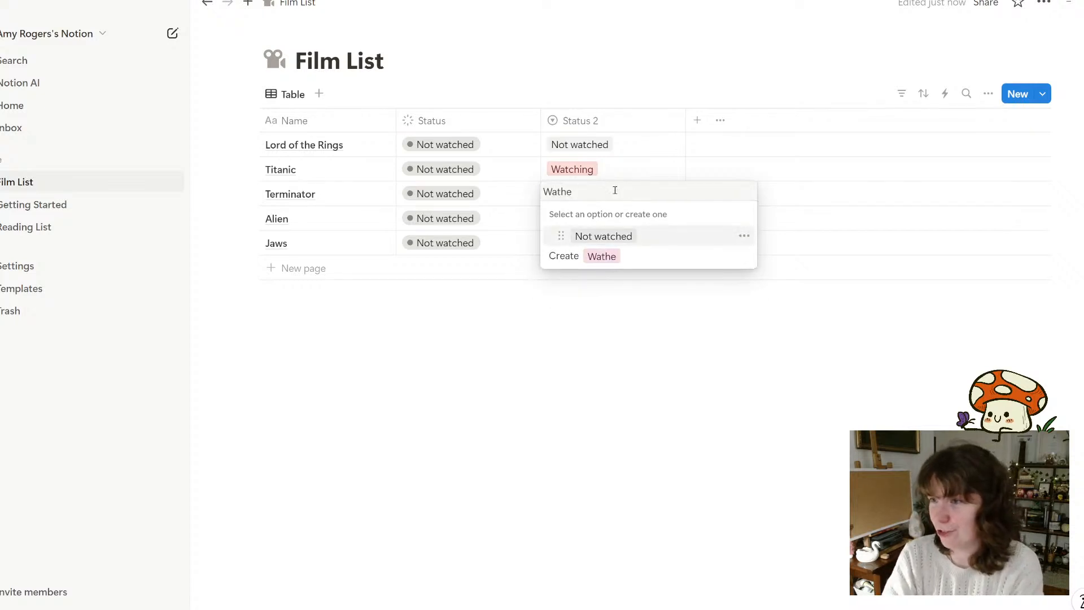
{"action": "type", "text": "ched"}
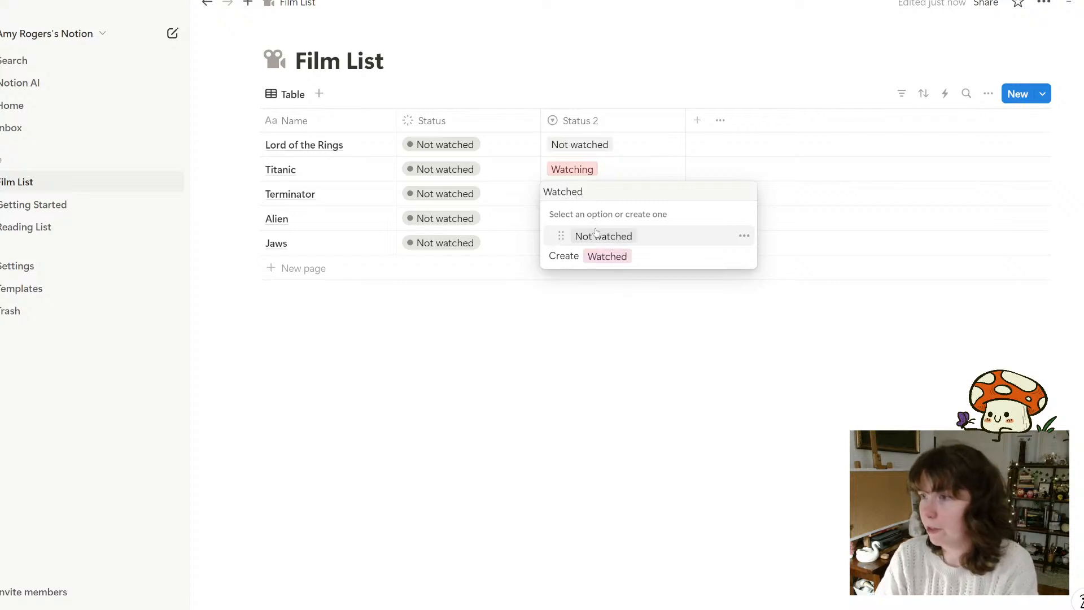
{"action": "left_click", "coordinate": [608, 257]}
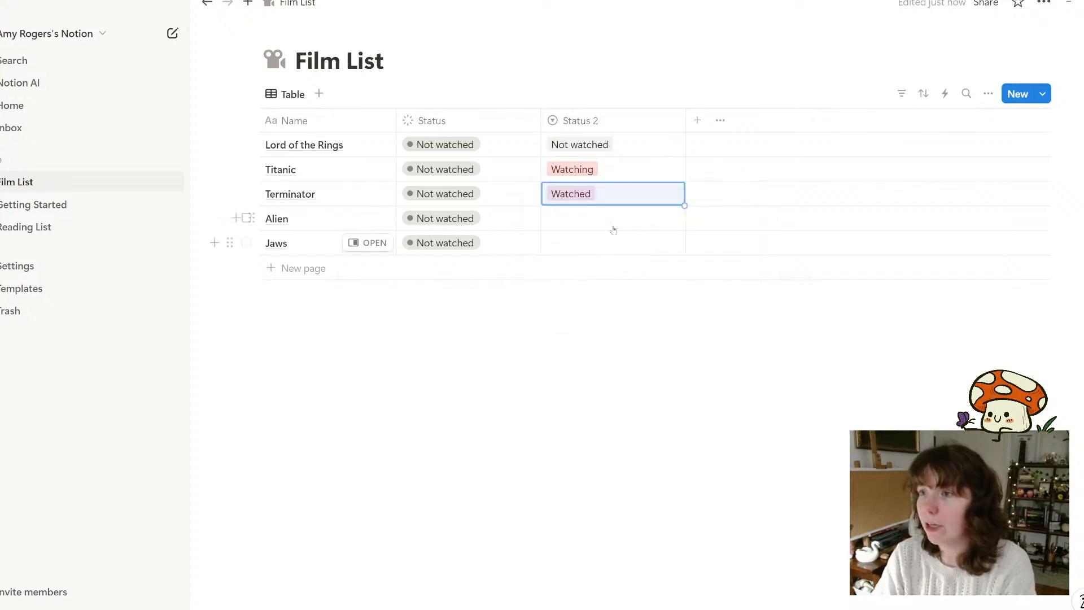
In the Status column, set Titanic to Watching and Terminator to Watched
{"action": "left_click", "coordinate": [491, 172]}
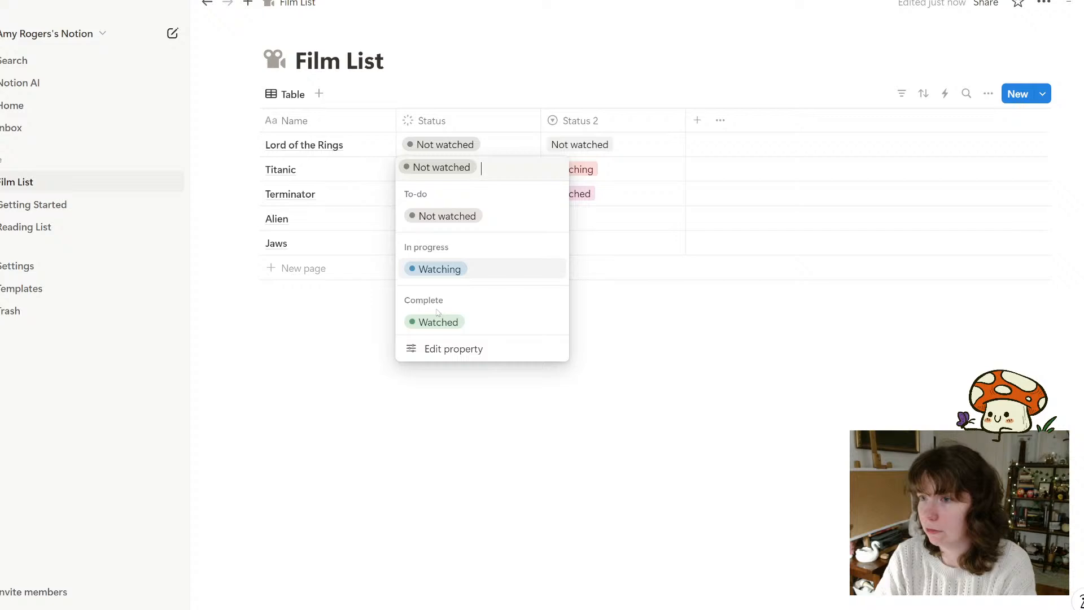
{"action": "left_click", "coordinate": [463, 269]}
{"action": "left_click", "coordinate": [463, 193]}
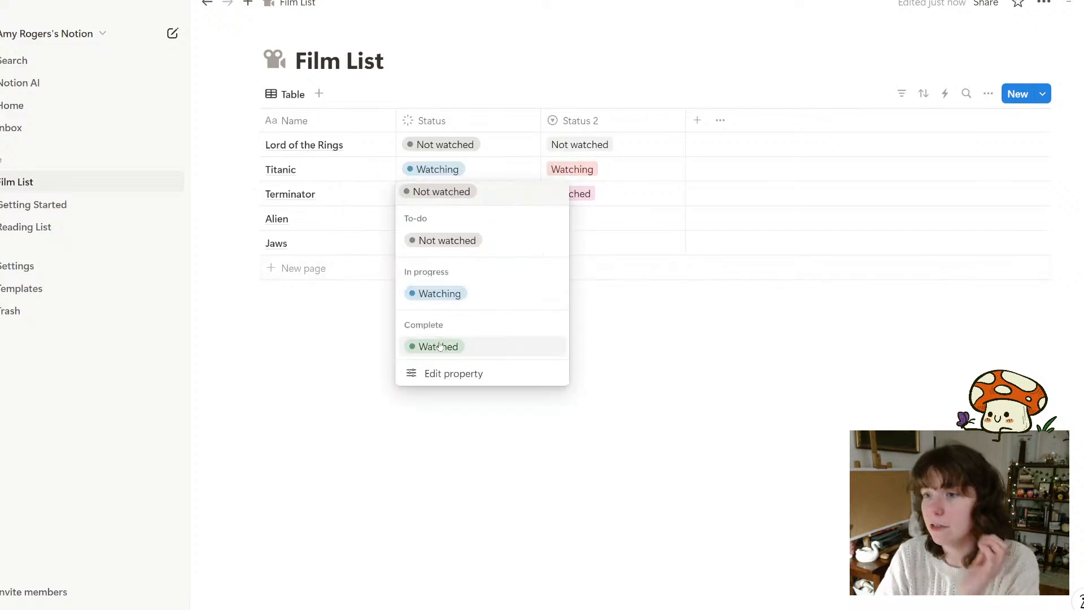
{"action": "left_click", "coordinate": [440, 347]}
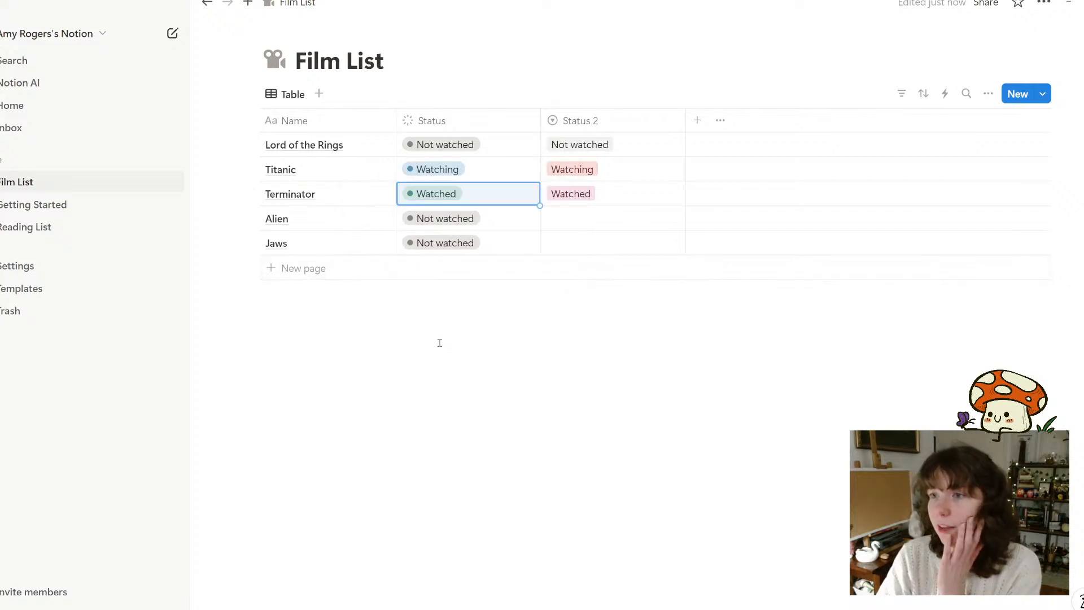
Color the Status 2 option Watching blue and the option Watched green
{"action": "left_click", "coordinate": [638, 169]}
{"action": "left_click", "coordinate": [744, 236]}
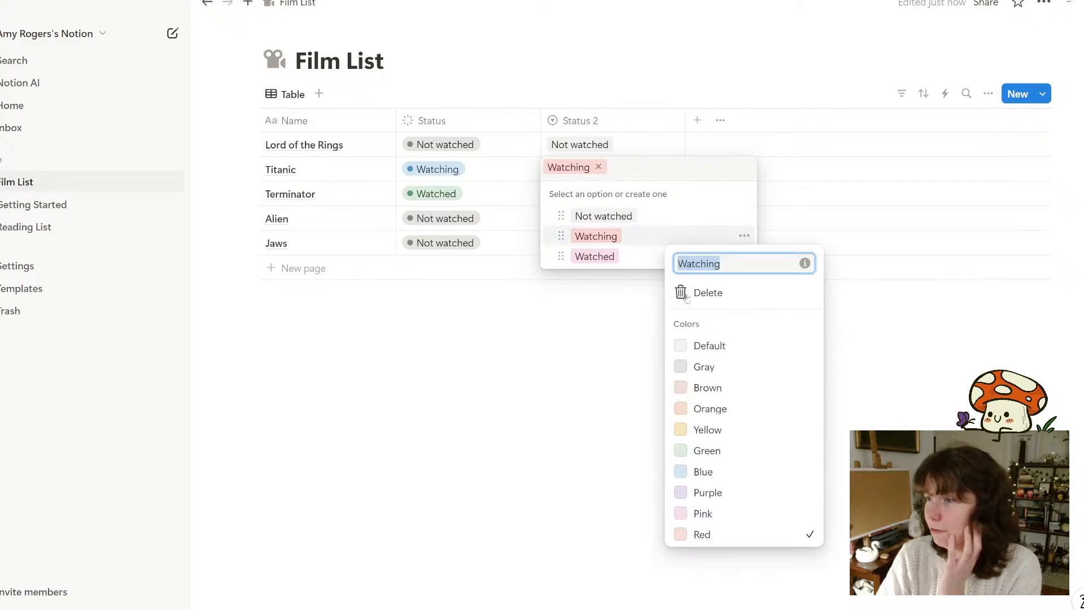
{"action": "left_click", "coordinate": [699, 473]}
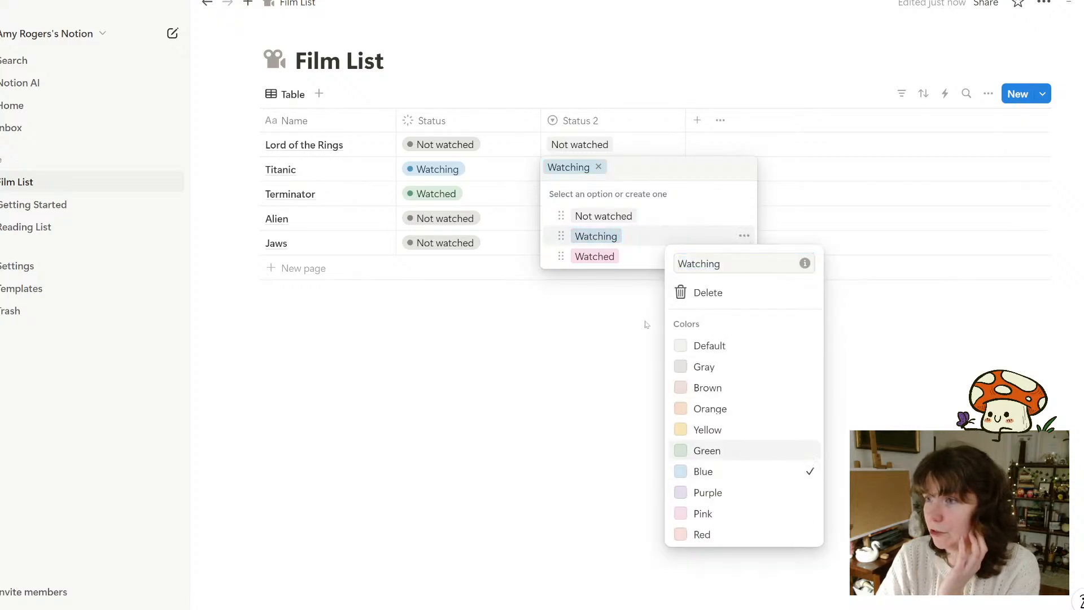
{"action": "left_click", "coordinate": [636, 263]}
{"action": "left_click", "coordinate": [744, 255]}
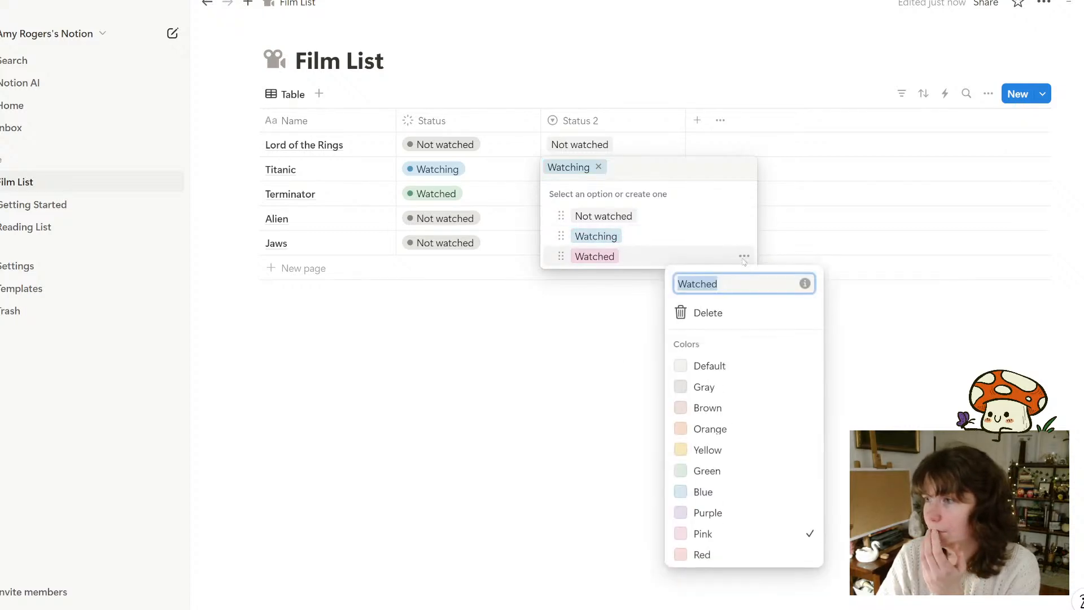
{"action": "left_click", "coordinate": [705, 470]}
{"action": "key", "text": "Escape"}
{"action": "left_click", "coordinate": [568, 410]}
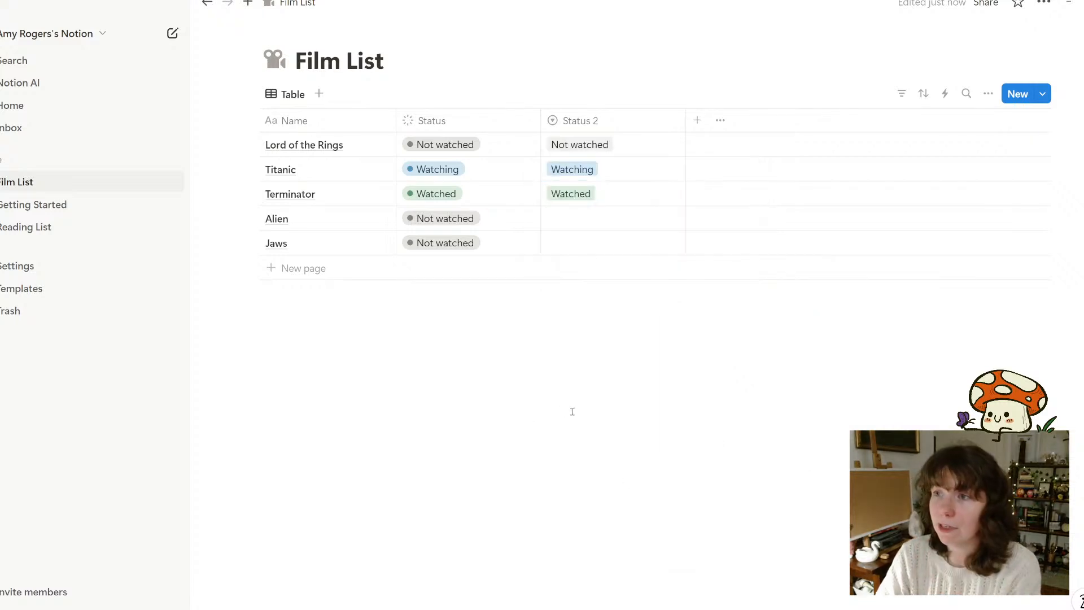
Recolor the Not watched option of Status 2 to match the same option in the Status column
{"action": "left_click", "coordinate": [646, 146]}
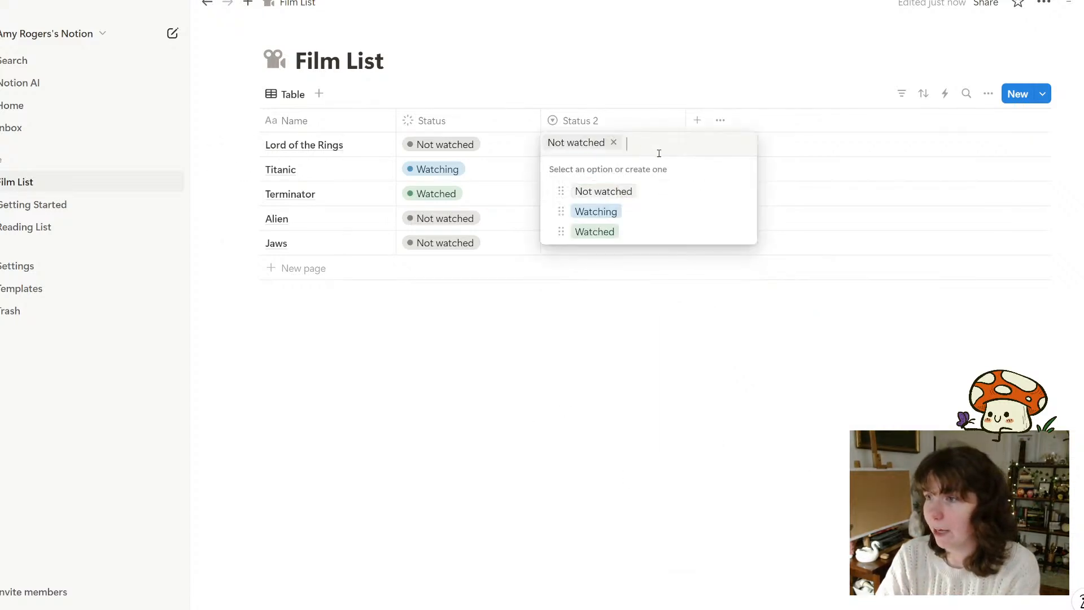
{"action": "left_click", "coordinate": [744, 191]}
{"action": "left_click", "coordinate": [699, 329]}
{"action": "key", "text": "Escape"}
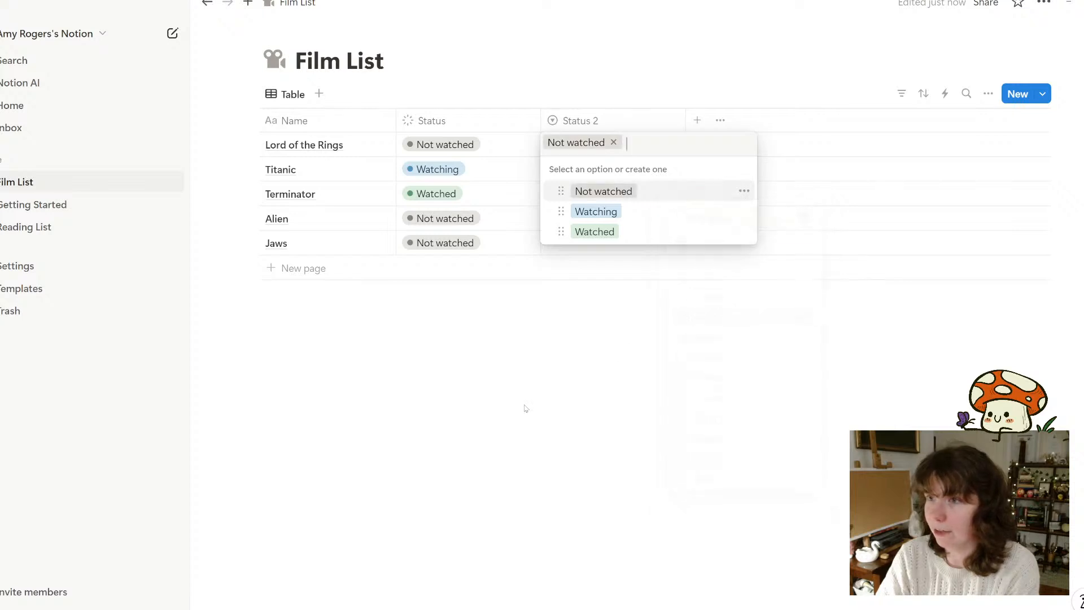
{"action": "key", "text": "Escape"}
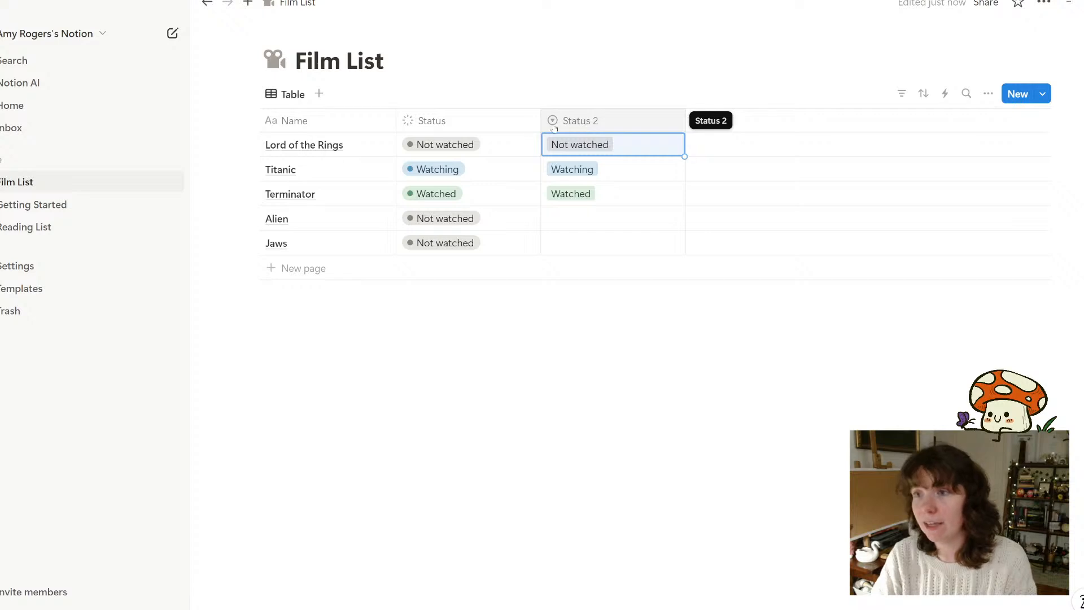
{"action": "left_click", "coordinate": [493, 122]}
{"action": "left_click", "coordinate": [455, 178]}
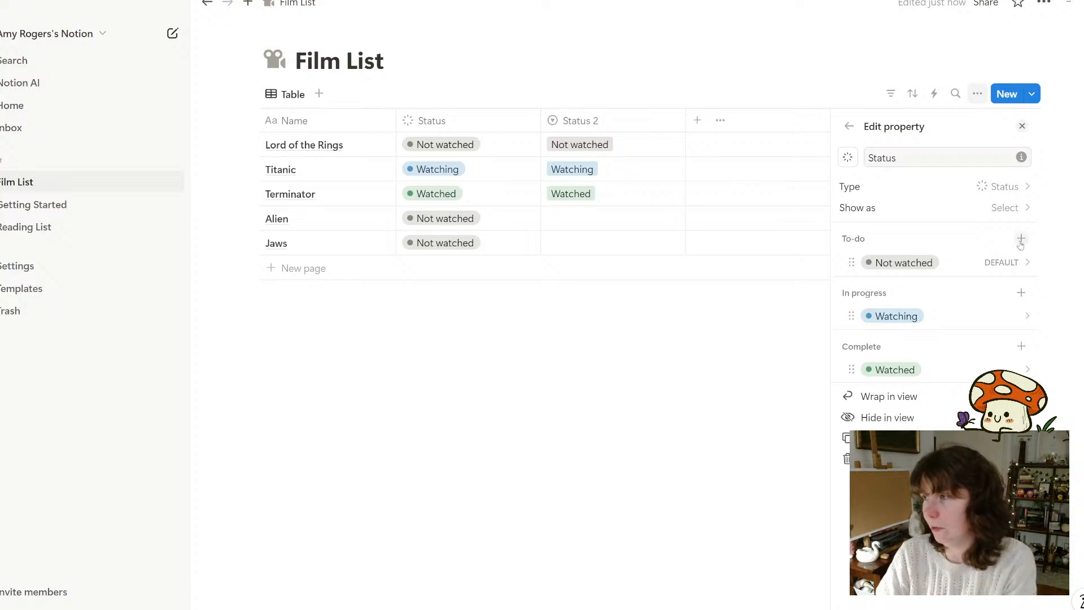
{"action": "key", "text": "Escape"}
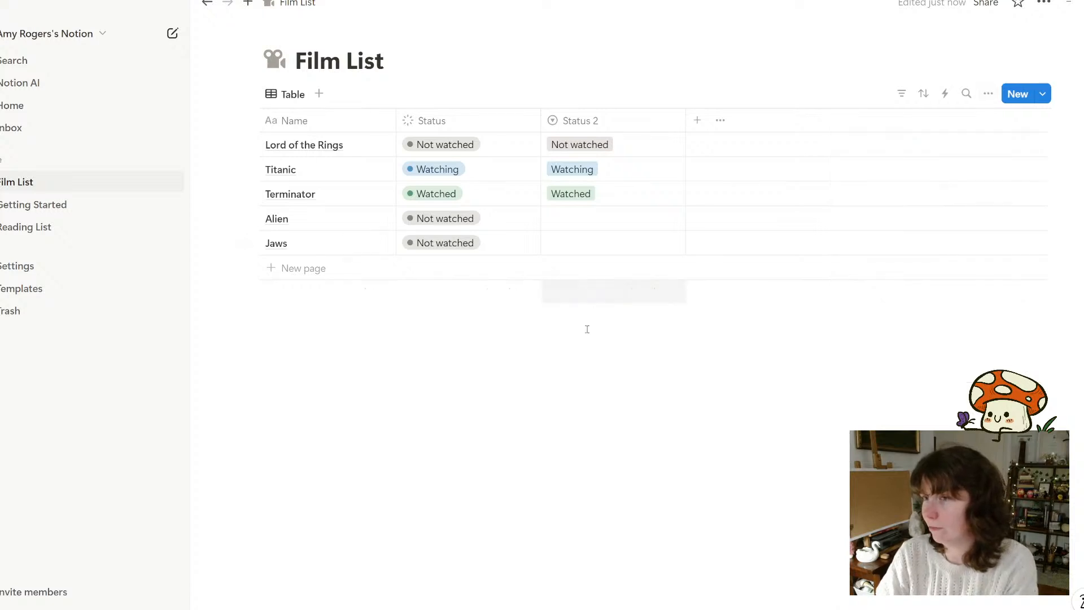
Add a red option named Paused to the In progress group of the Status property, placed below Watching
{"action": "left_click", "coordinate": [500, 147]}
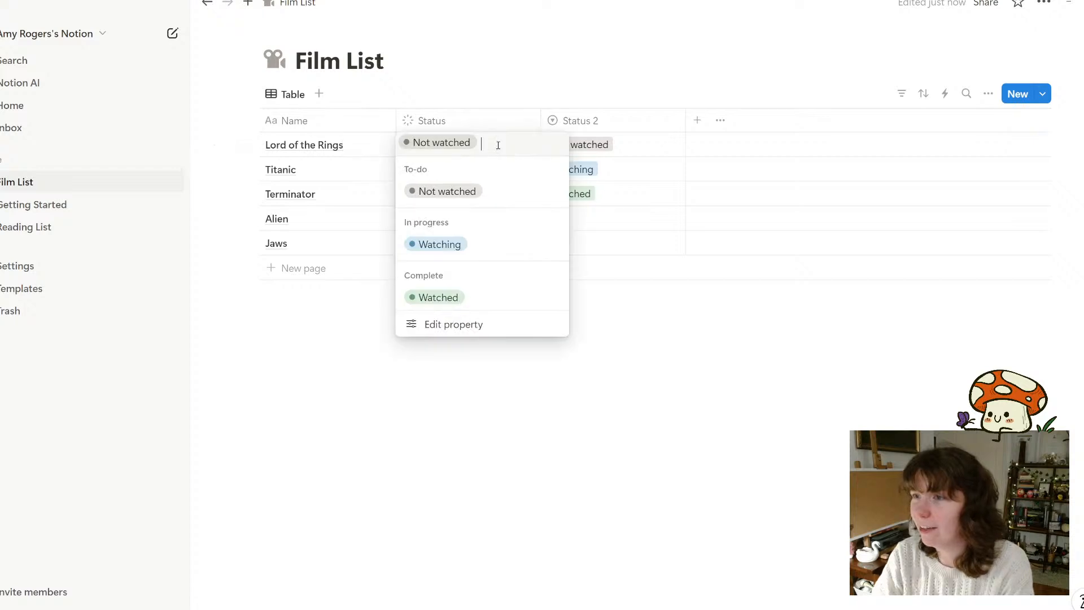
{"action": "left_click", "coordinate": [455, 332]}
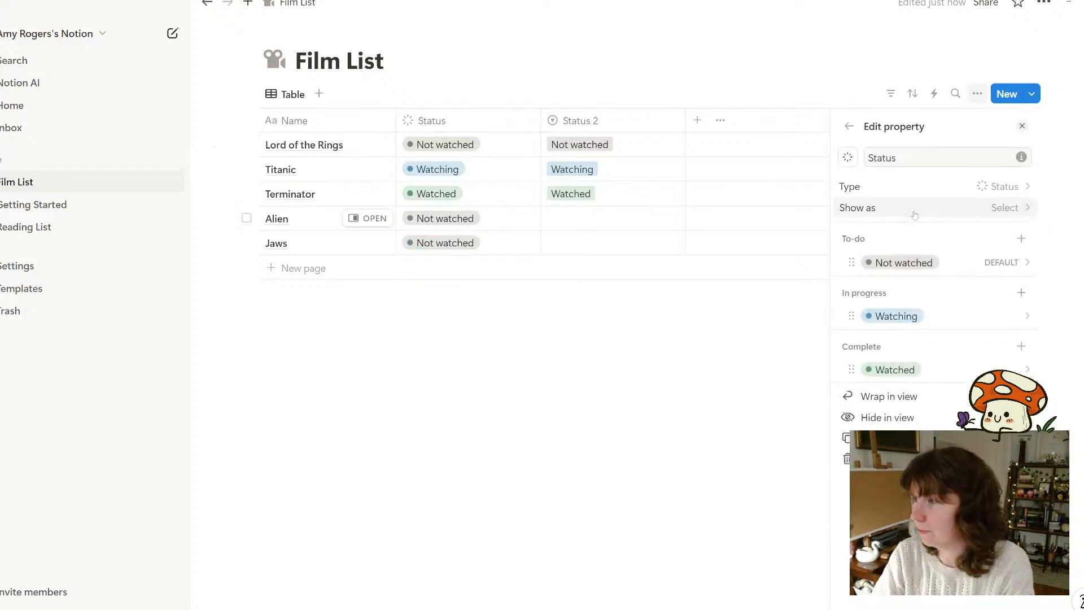
{"action": "left_click", "coordinate": [1020, 293]}
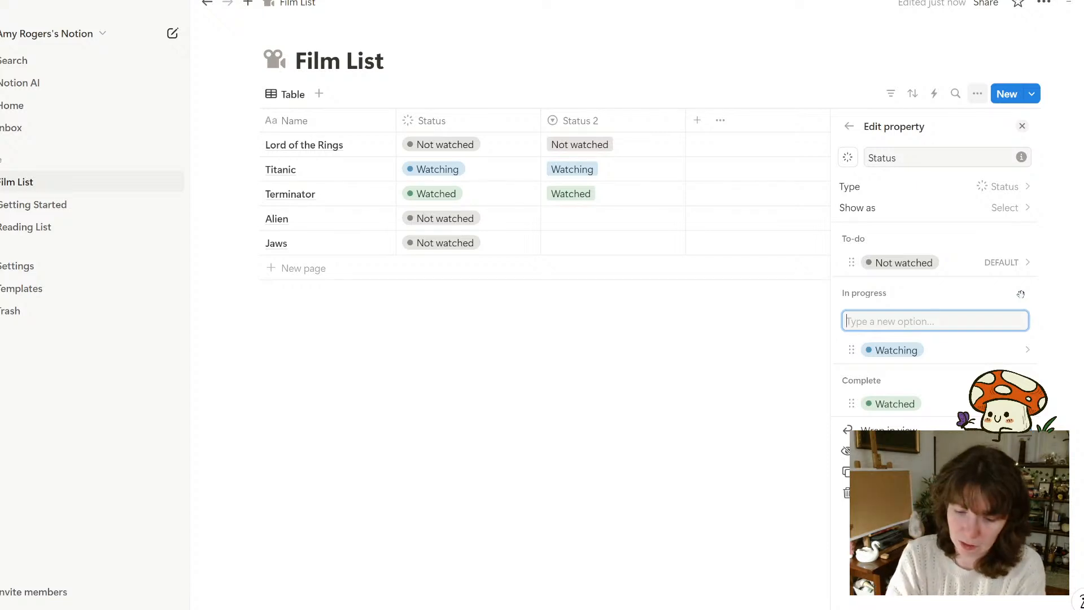
{"action": "type", "text": "Paused"}
{"action": "key", "text": "Return"}
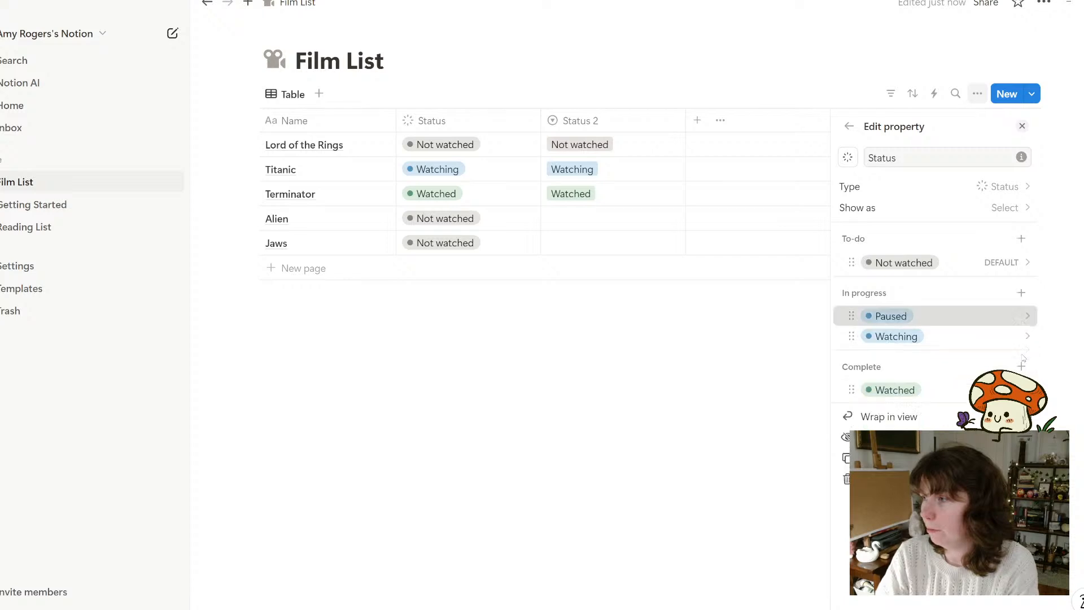
{"action": "left_click", "coordinate": [898, 314]}
{"action": "left_click", "coordinate": [916, 327]}
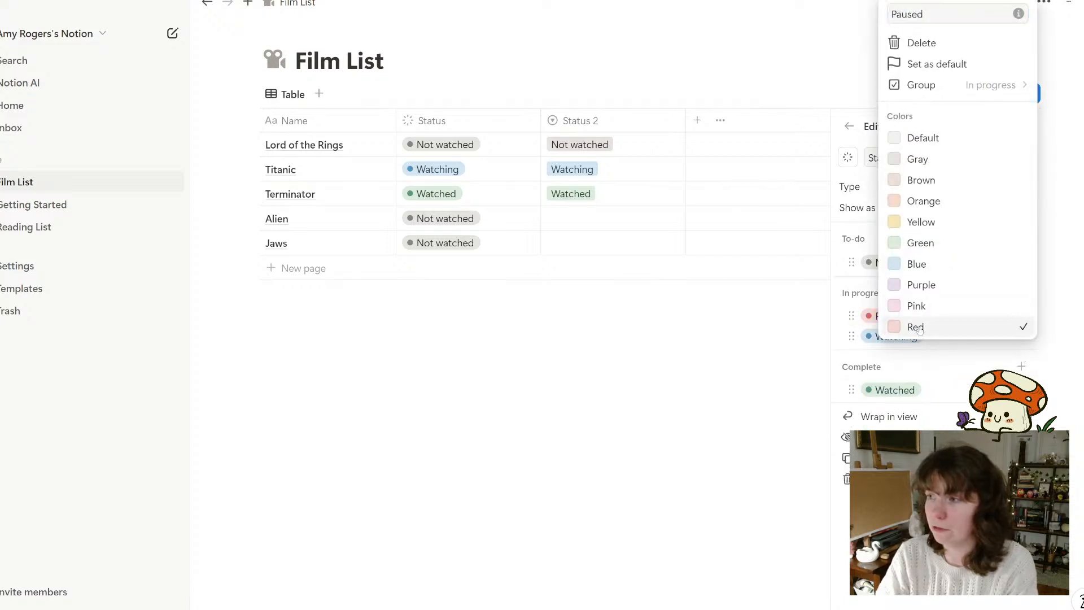
{"action": "left_click", "coordinate": [853, 333]}
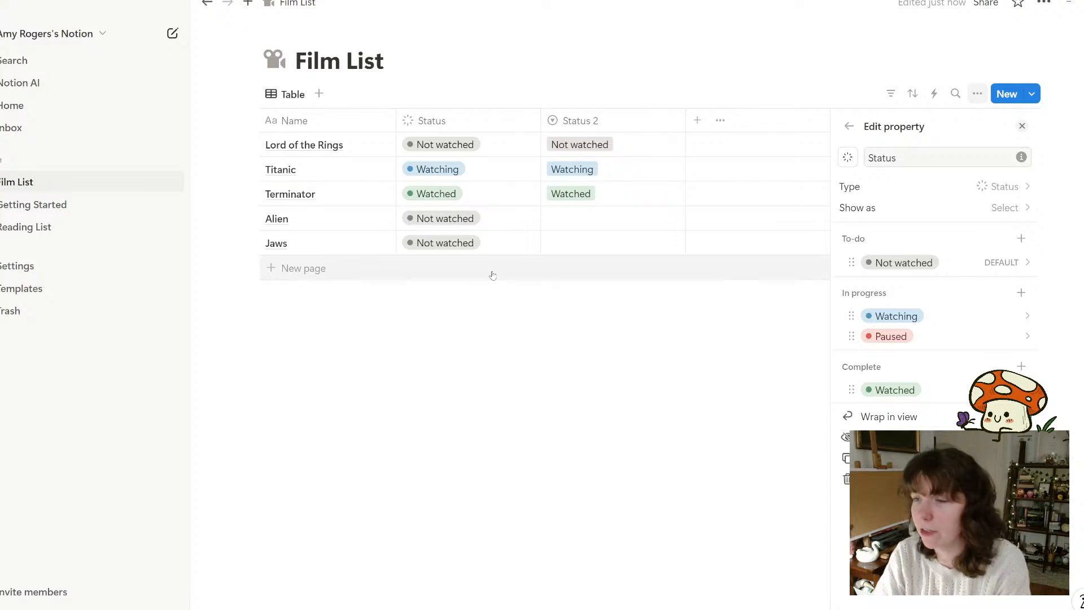
Set the Status of Alien to Paused
{"action": "left_click", "coordinate": [466, 223]}
{"action": "left_click", "coordinate": [454, 339]}
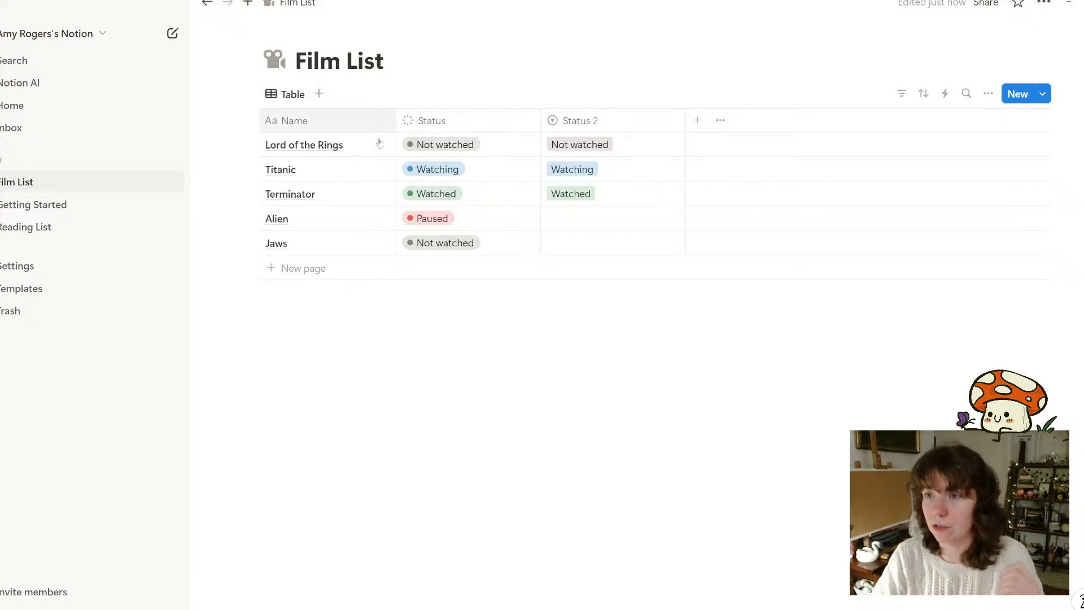
Add a Board view to the Film List, keeping it grouped by Status
{"action": "left_click", "coordinate": [319, 94]}
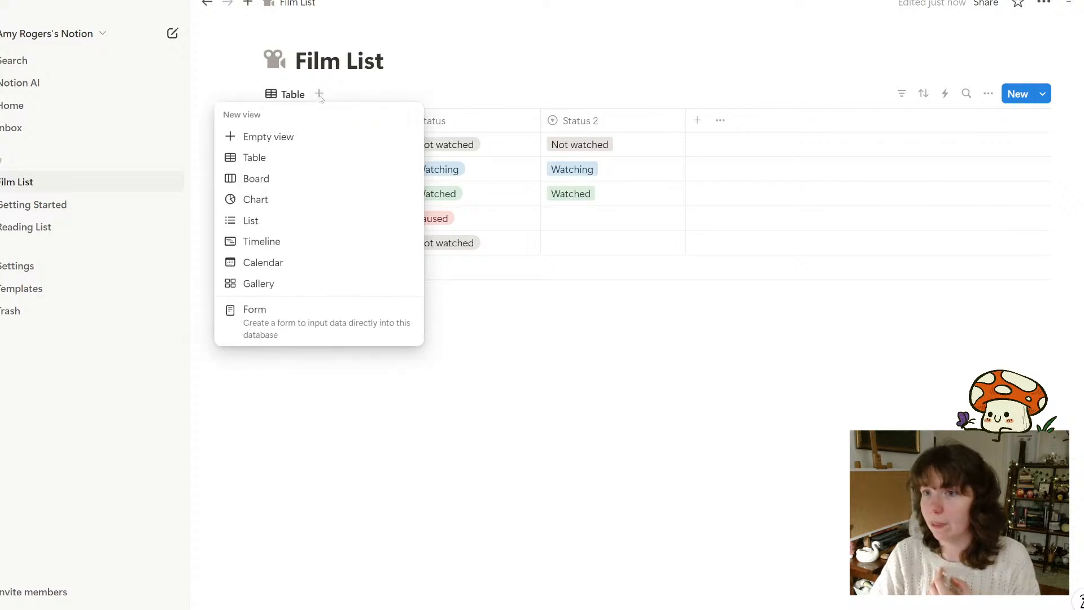
{"action": "left_click", "coordinate": [277, 183]}
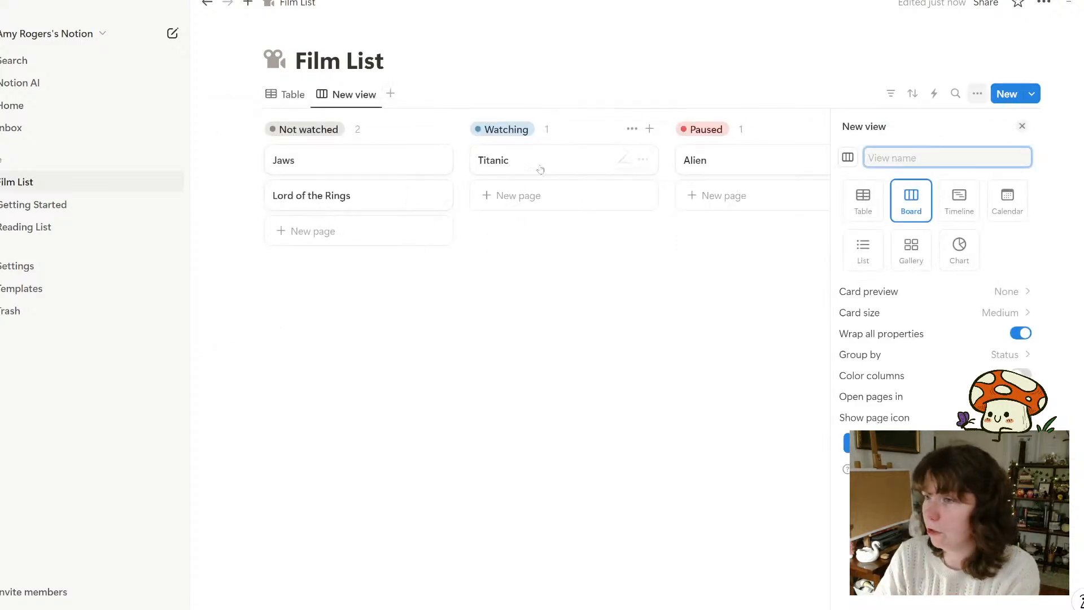
{"action": "left_click", "coordinate": [635, 397]}
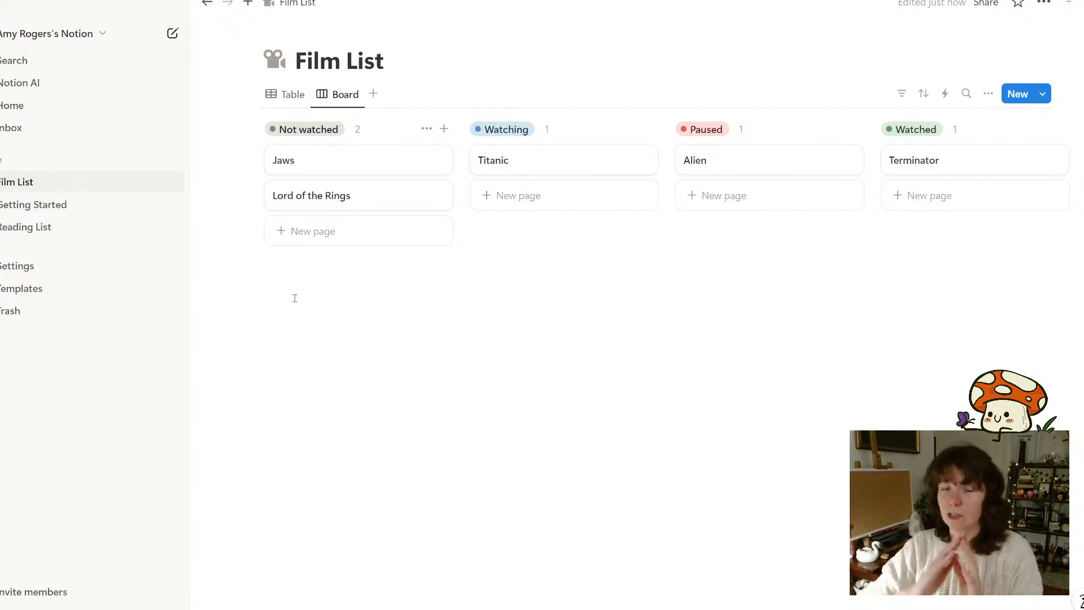
Reselect Status as the board's grouping property and set the Status by setting to Group
{"action": "left_click", "coordinate": [988, 94]}
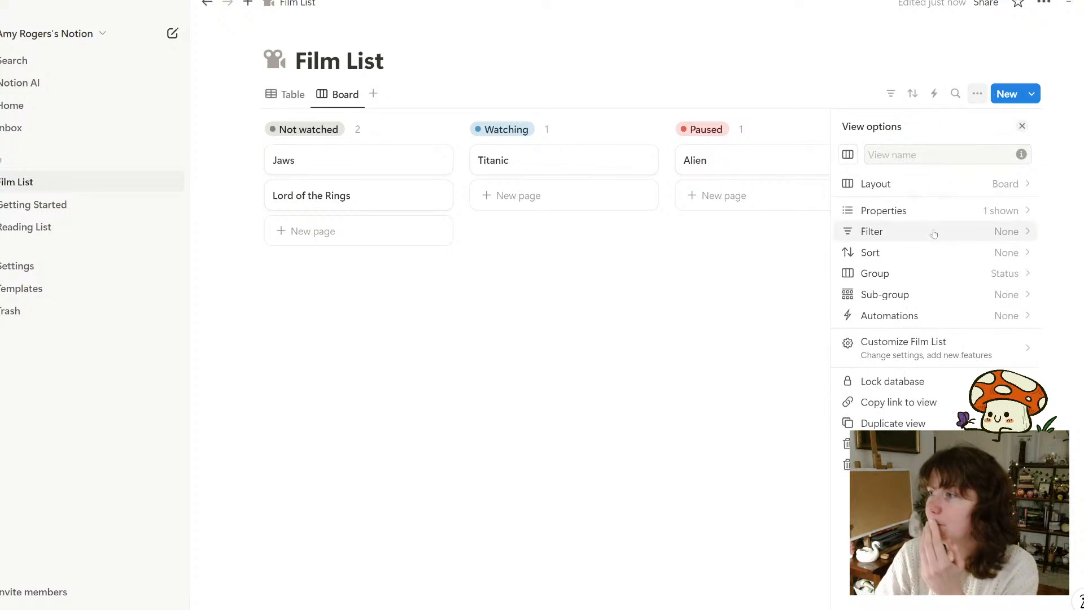
{"action": "left_click", "coordinate": [957, 273]}
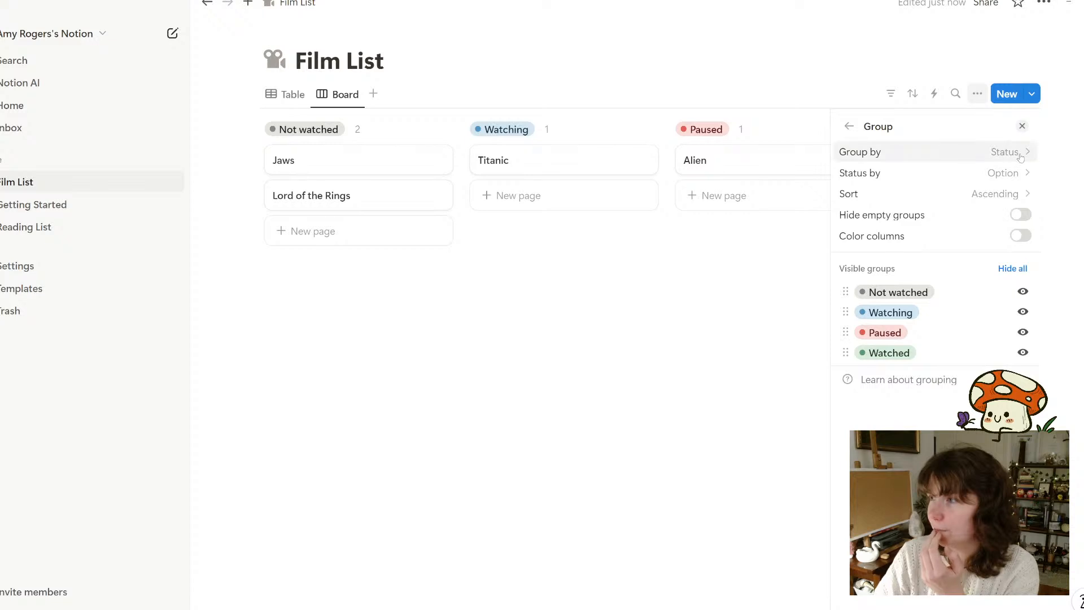
{"action": "left_click", "coordinate": [1001, 152]}
{"action": "left_click", "coordinate": [926, 208]}
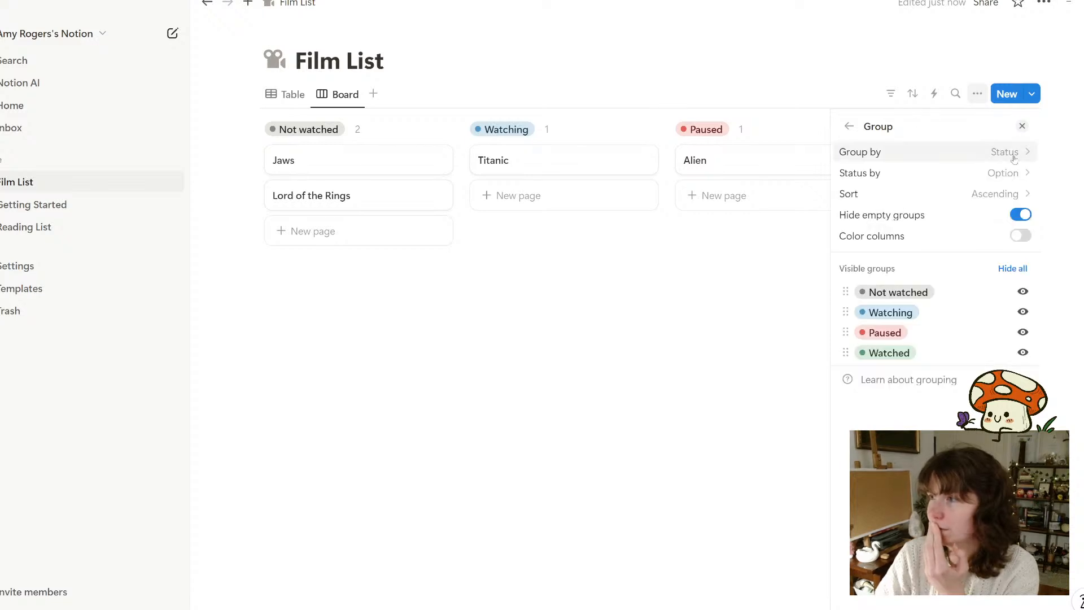
{"action": "left_click", "coordinate": [1010, 173]}
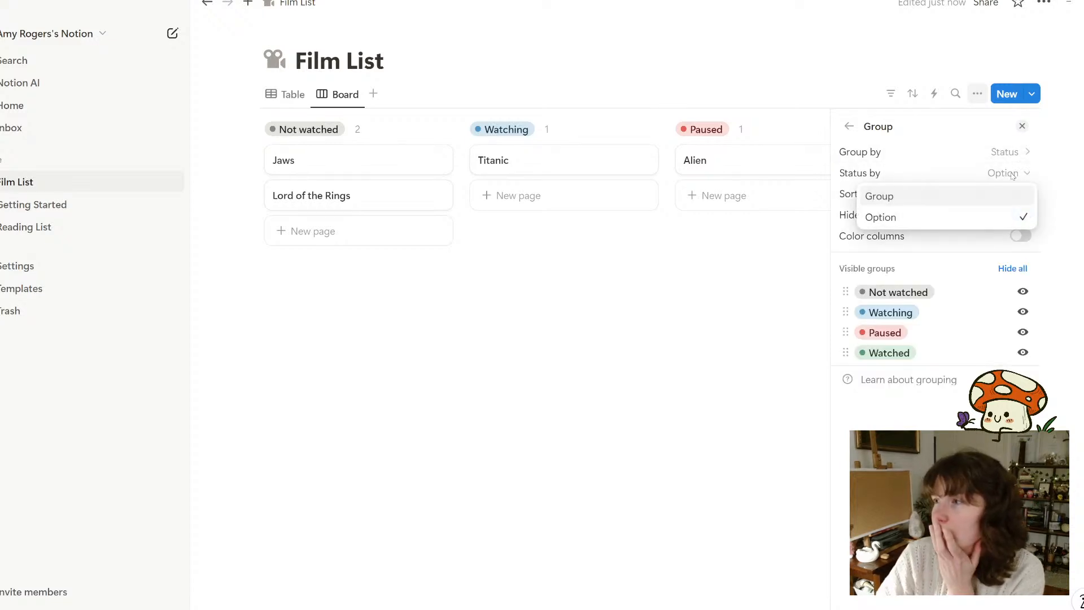
{"action": "left_click", "coordinate": [898, 200]}
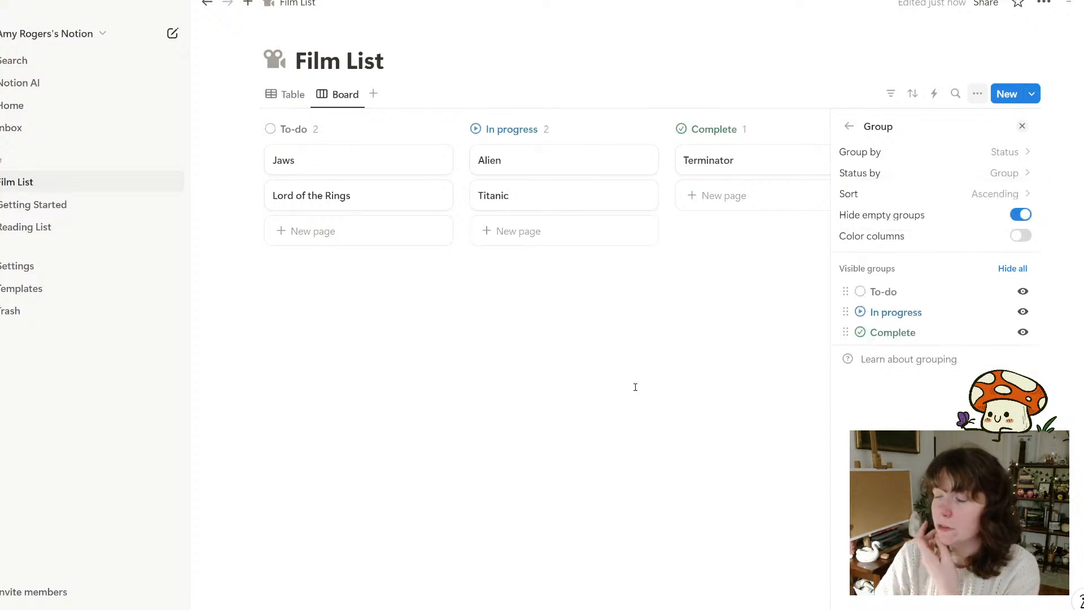
{"action": "left_click", "coordinate": [617, 395]}
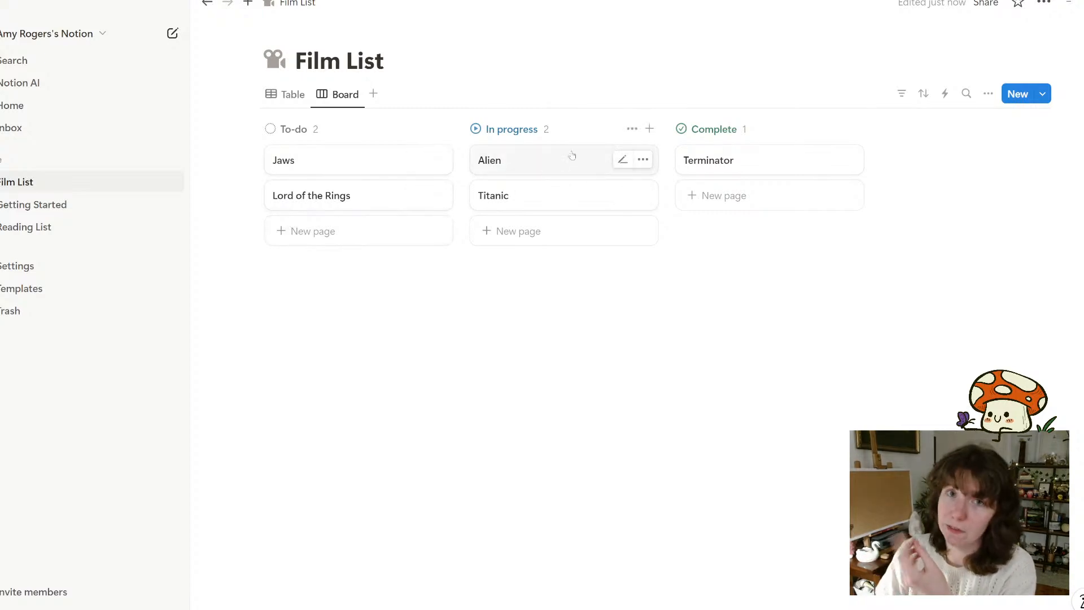
Show the Status property on the cards of the Film List board
{"action": "left_click", "coordinate": [988, 95]}
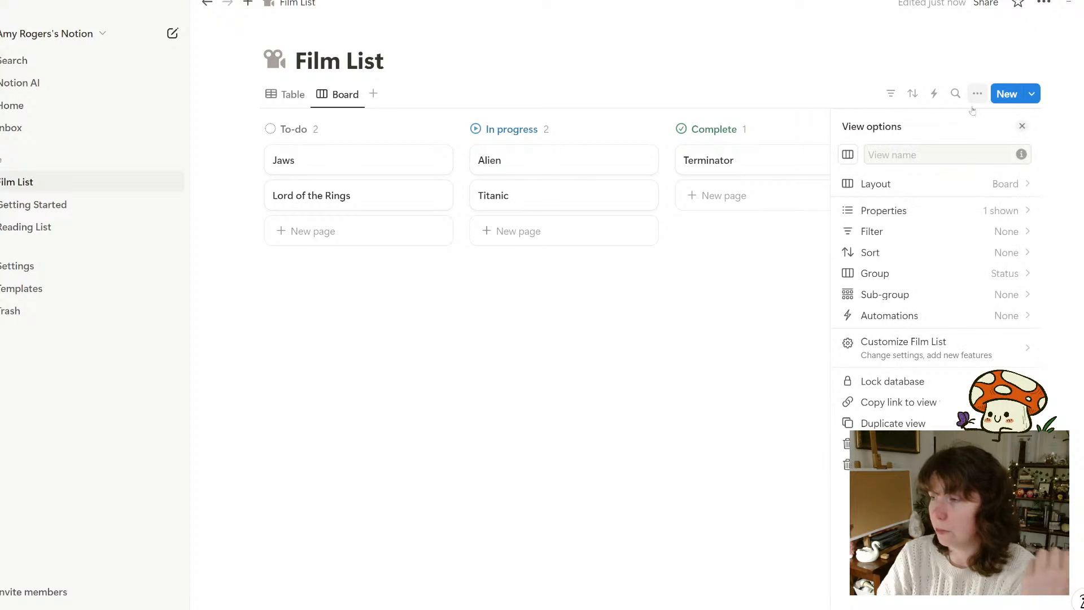
{"action": "left_click", "coordinate": [978, 214]}
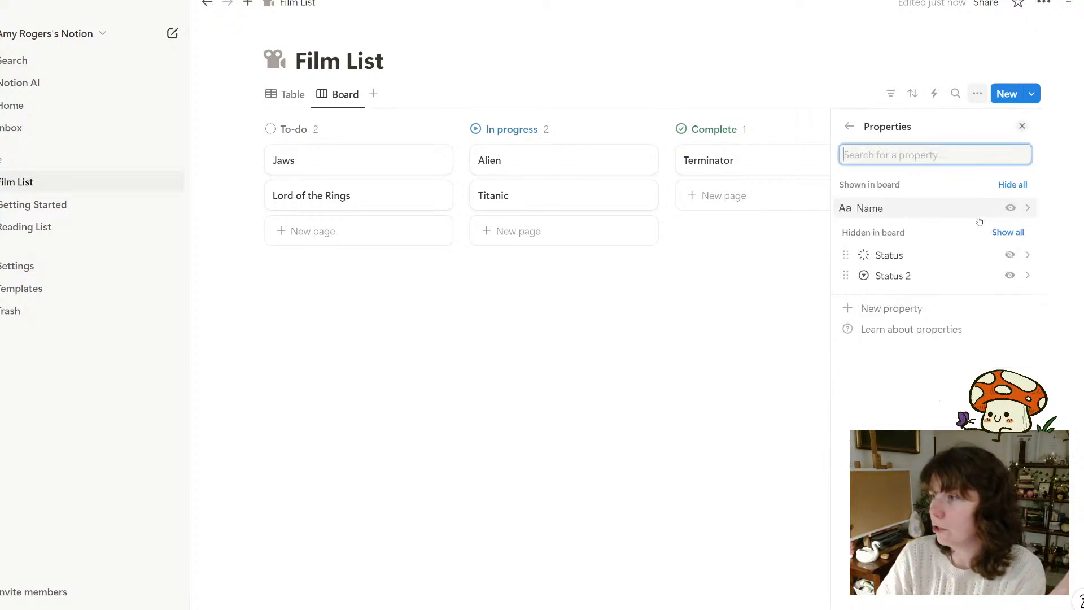
{"action": "left_click", "coordinate": [1010, 255]}
{"action": "left_click", "coordinate": [534, 429]}
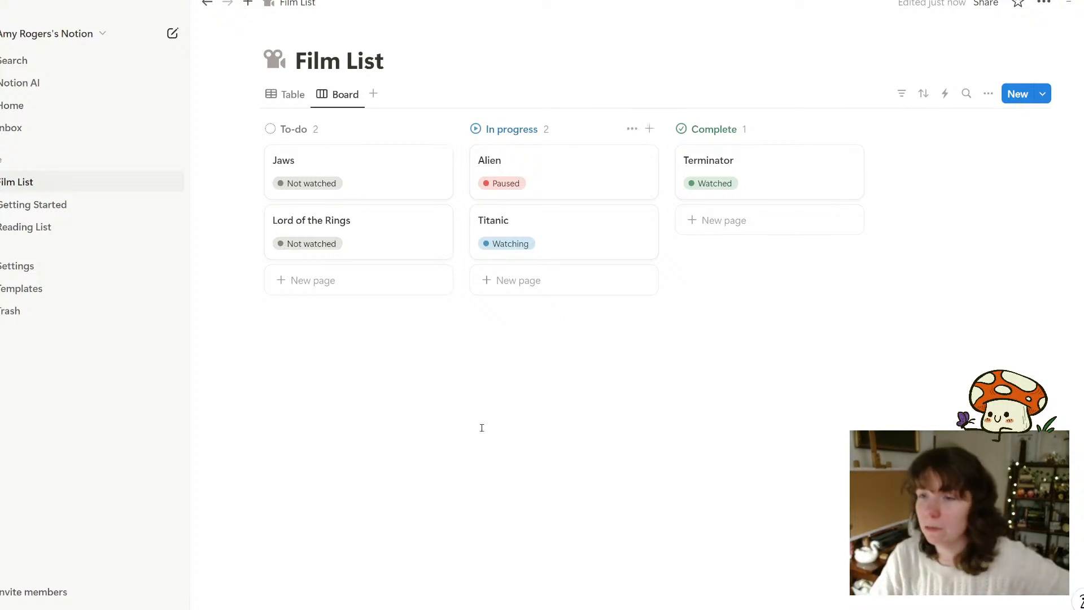
Return to the Film List table view and delete the Status 2 property from the database
{"action": "left_click", "coordinate": [287, 94]}
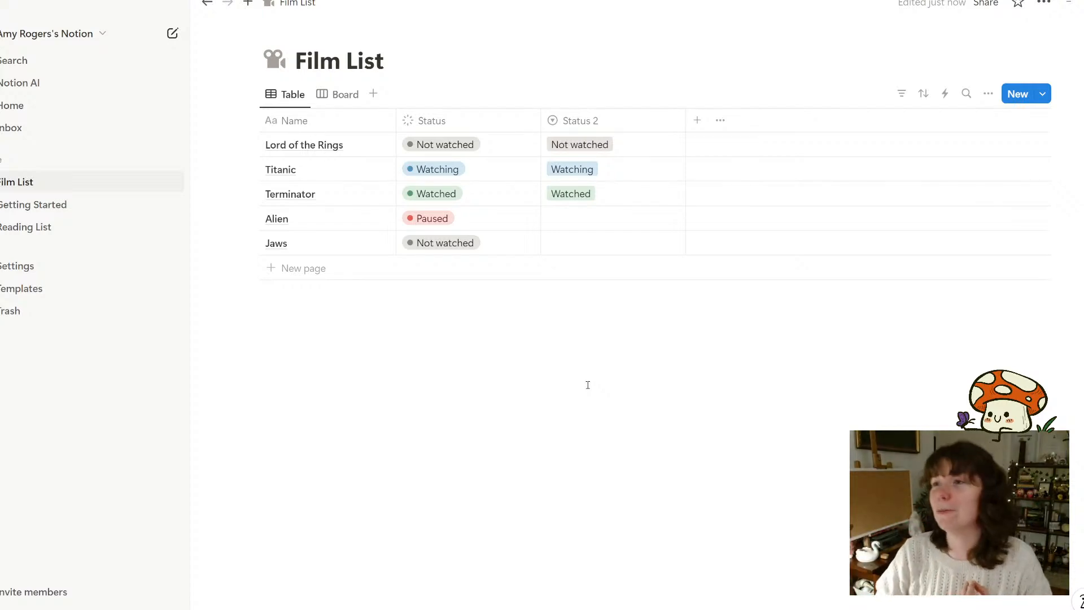
{"action": "left_click", "coordinate": [607, 124]}
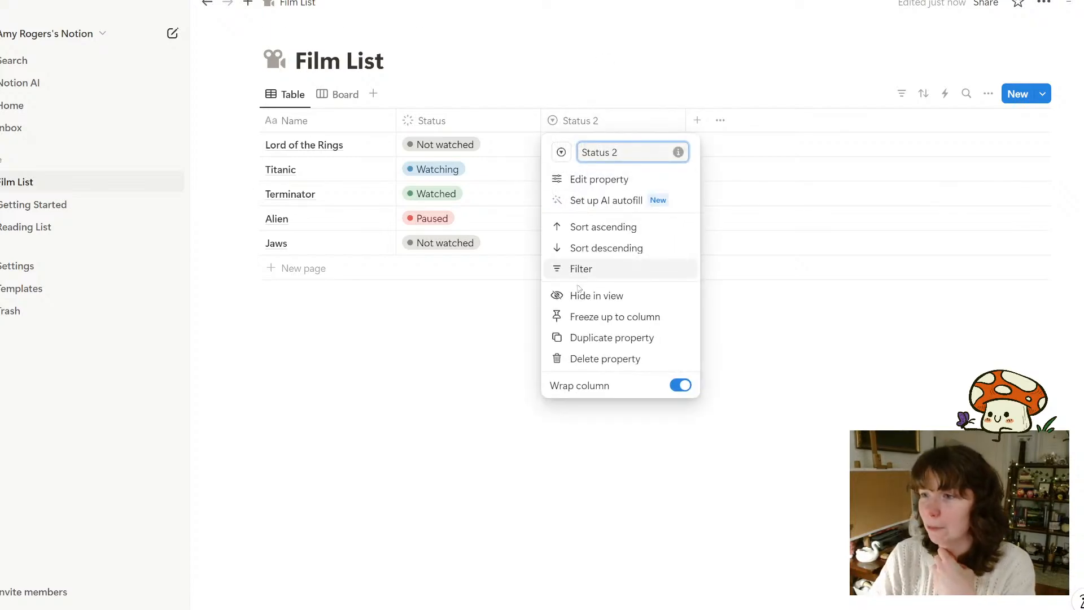
{"action": "left_click", "coordinate": [587, 359]}
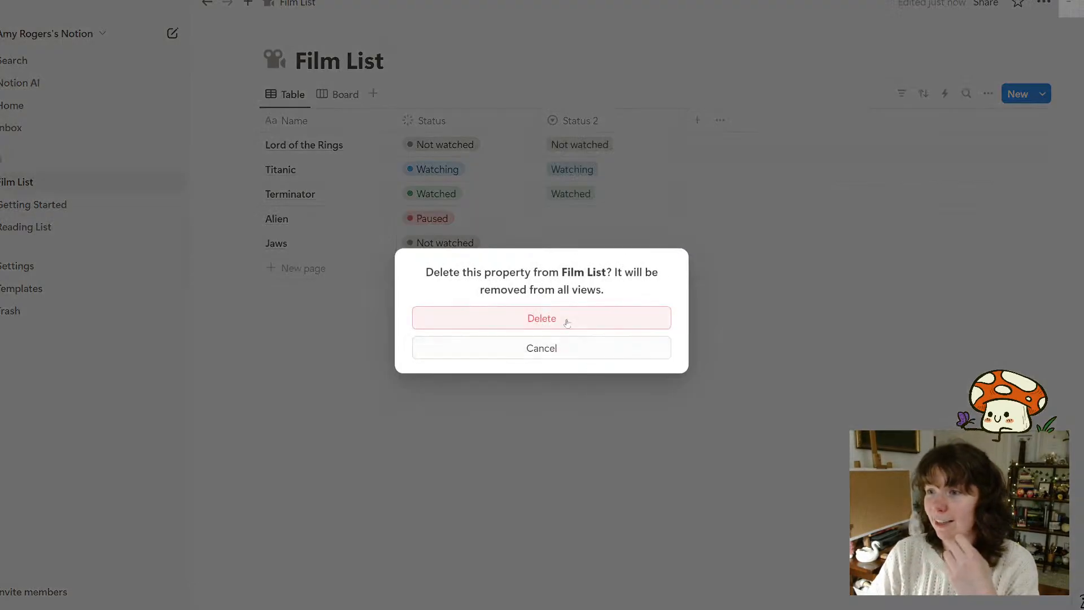
{"action": "left_click", "coordinate": [594, 327]}
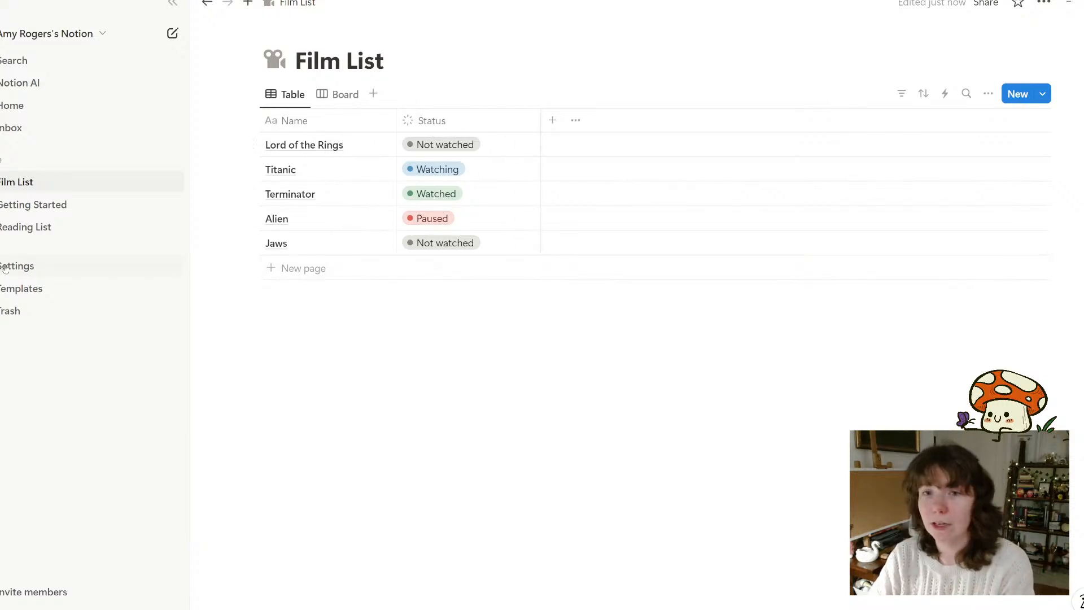
Open the 1984 entry in the Reading List and set its Rating to four stars
{"action": "left_click", "coordinate": [38, 230]}
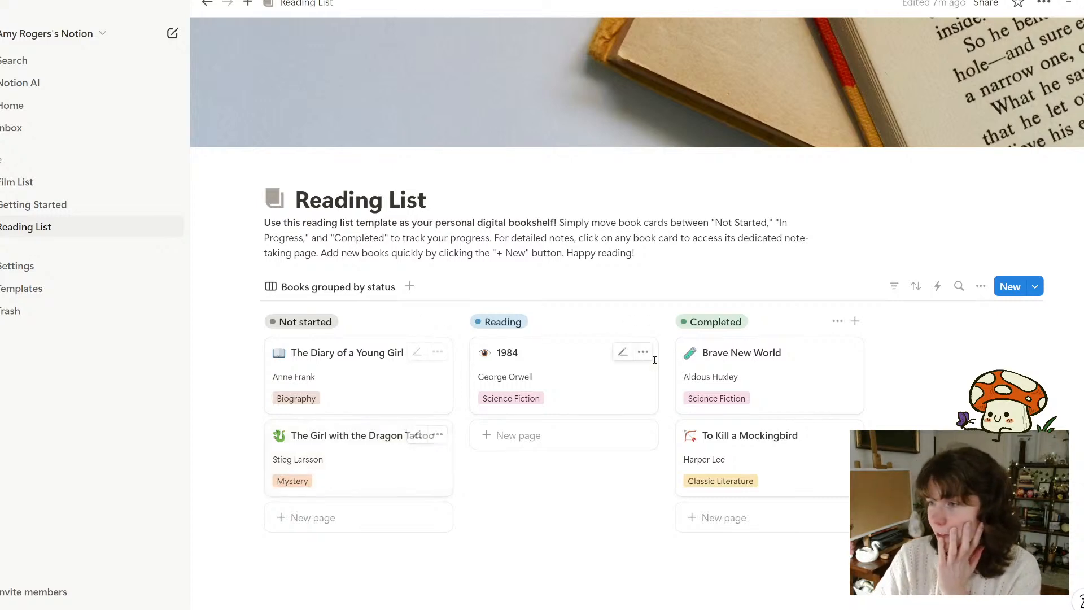
{"action": "left_click", "coordinate": [621, 361]}
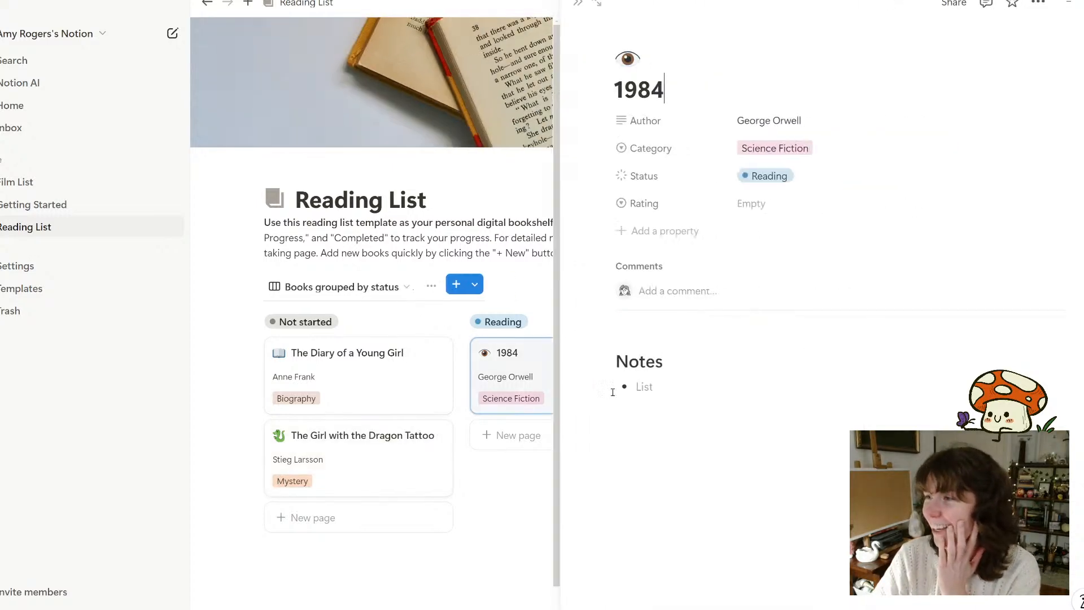
{"action": "left_click", "coordinate": [768, 205]}
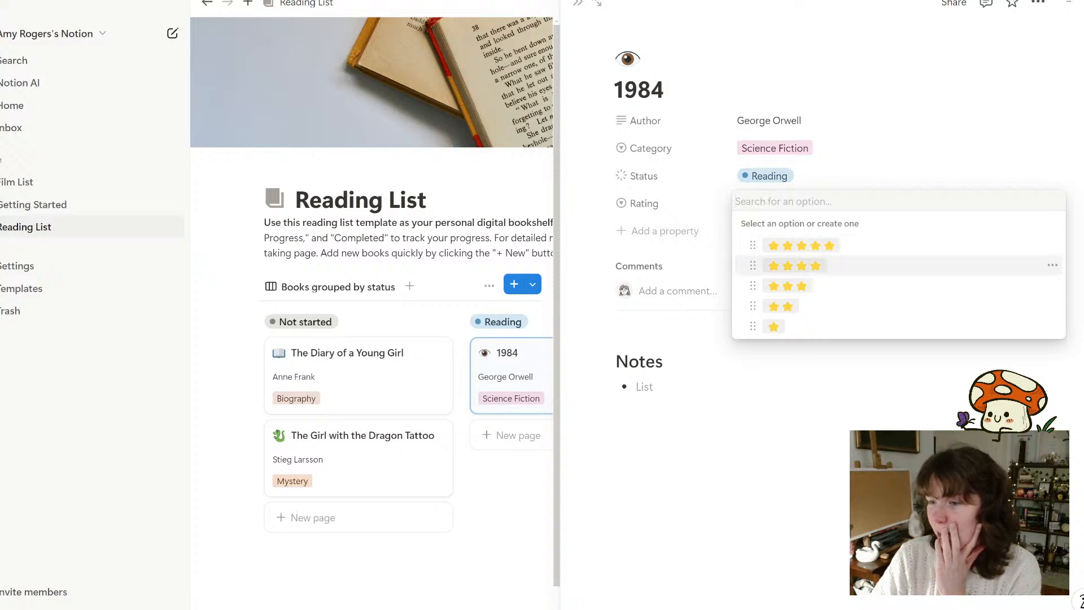
{"action": "left_click", "coordinate": [281, 569]}
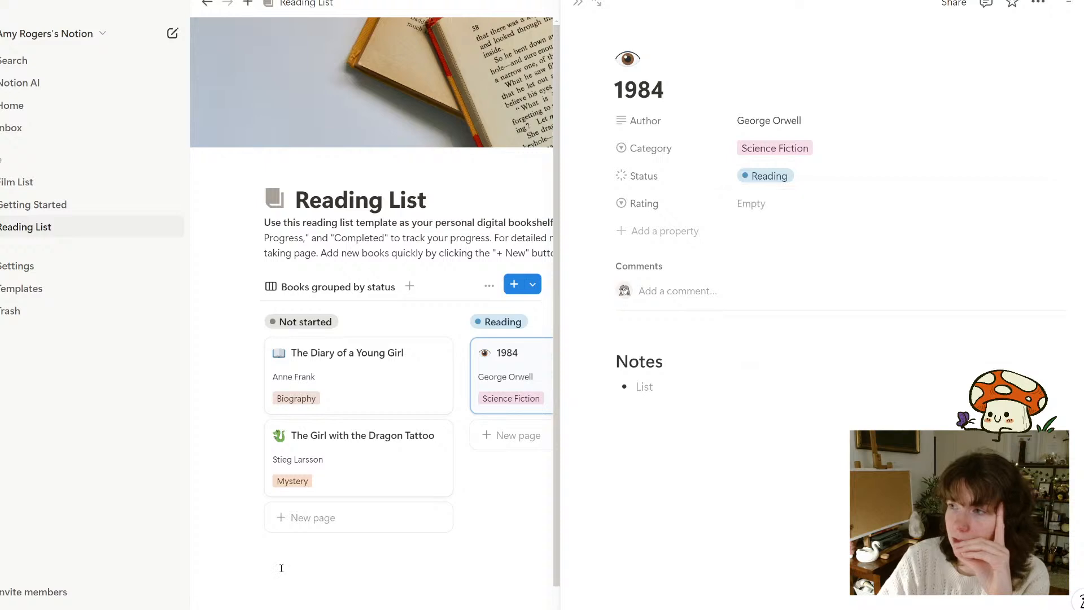
{"action": "left_click", "coordinate": [762, 204]}
{"action": "left_click", "coordinate": [787, 288]}
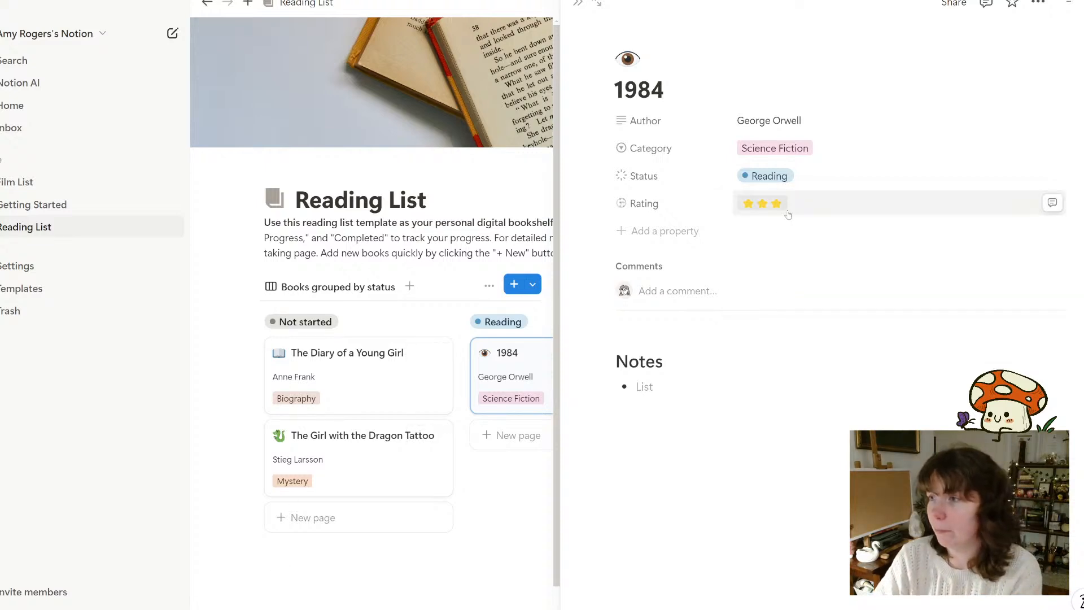
{"action": "left_click", "coordinate": [781, 205]}
{"action": "left_click", "coordinate": [801, 273]}
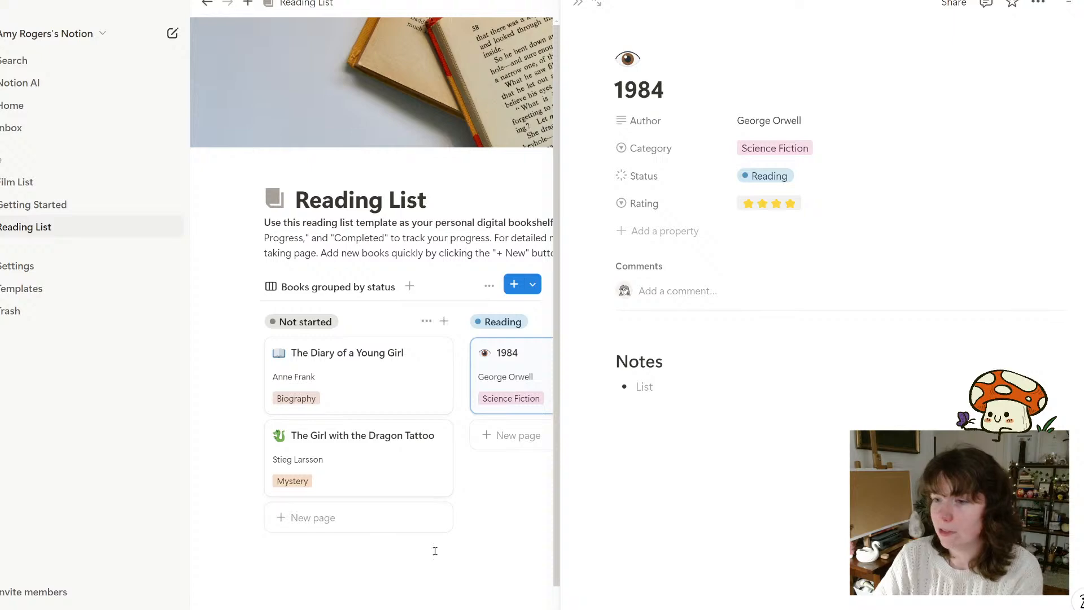
{"action": "left_click", "coordinate": [485, 562]}
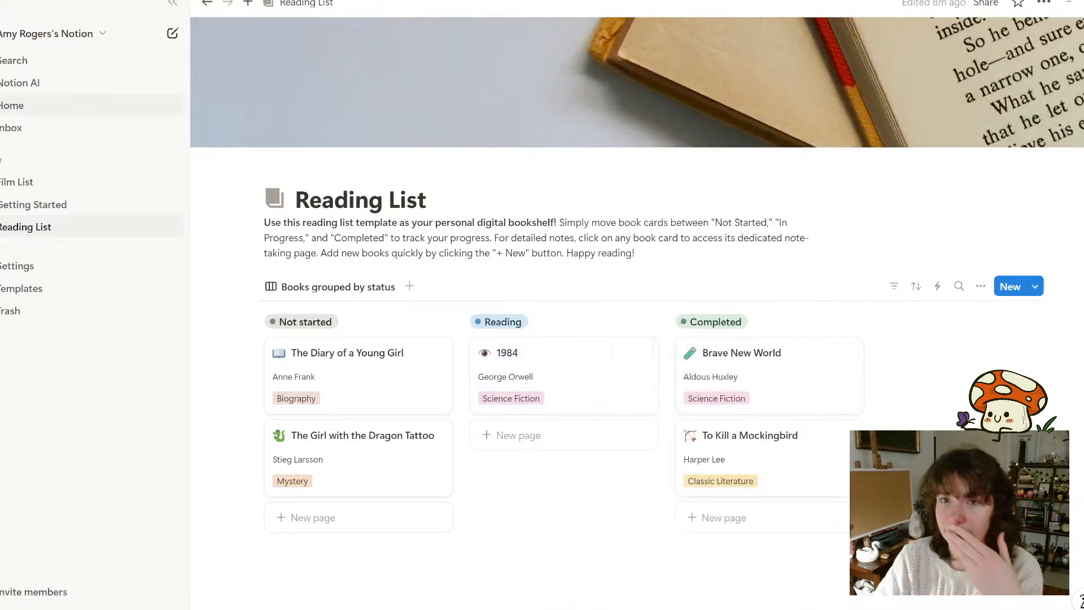
Add the suggested number property Rating to the Film List and give it a star icon
{"action": "left_click", "coordinate": [25, 181]}
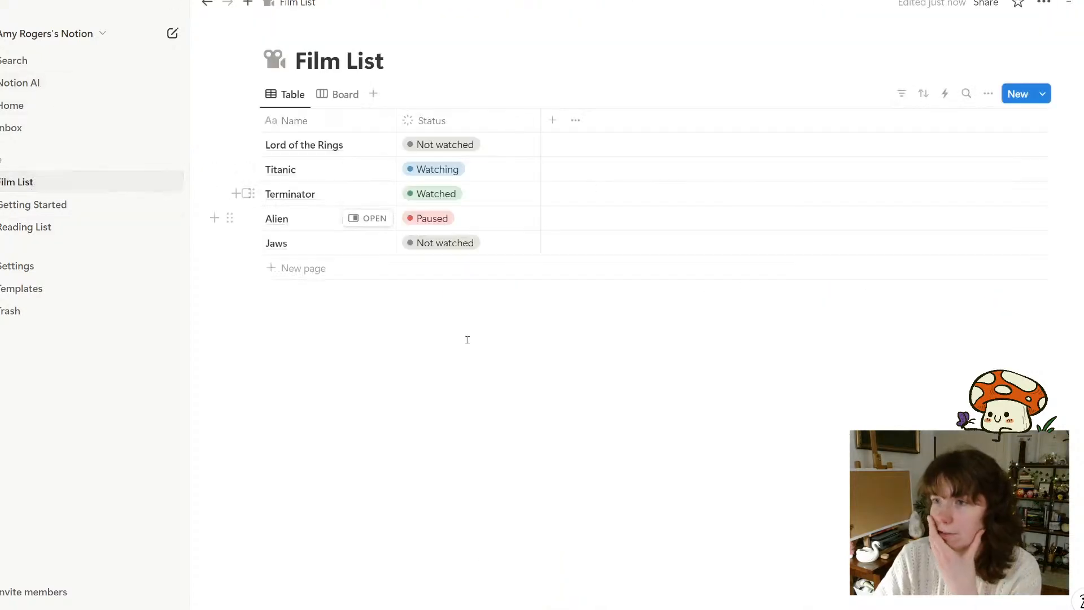
{"action": "left_click", "coordinate": [553, 123]}
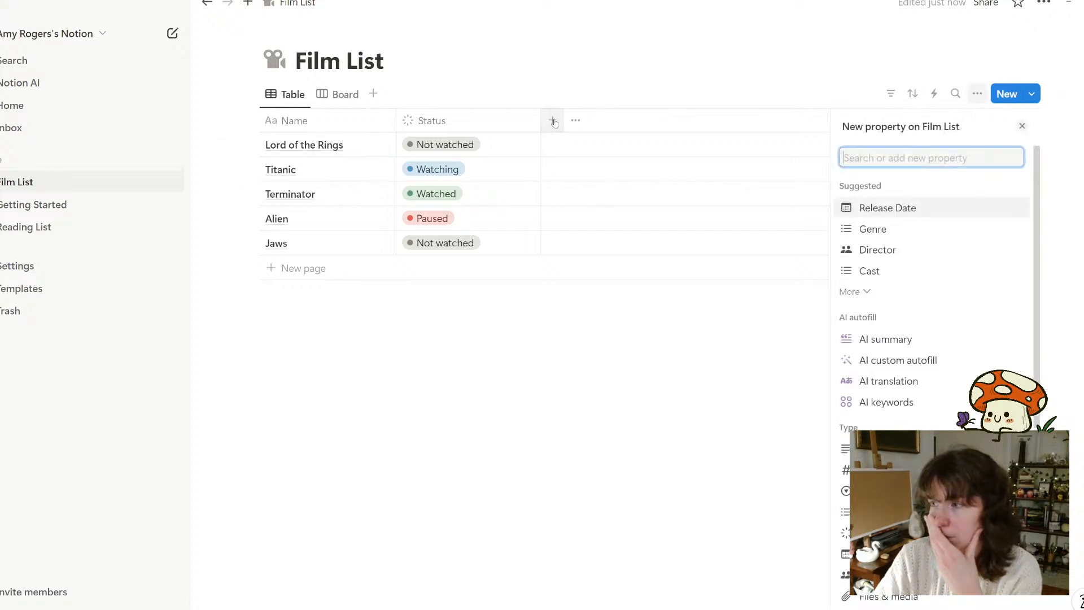
{"action": "type", "text": "Rating"}
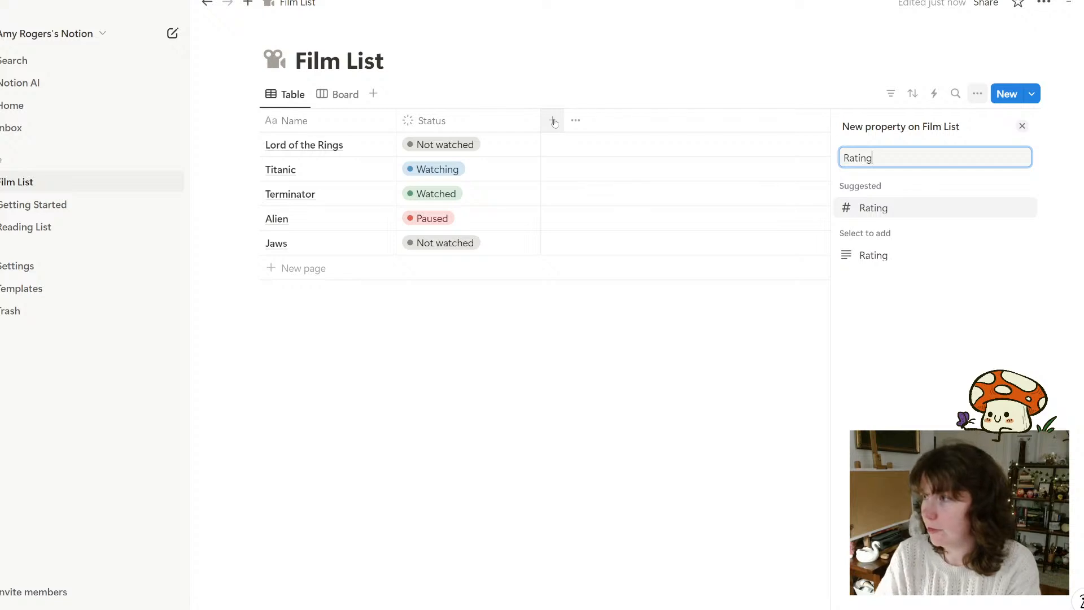
{"action": "left_click", "coordinate": [874, 208]}
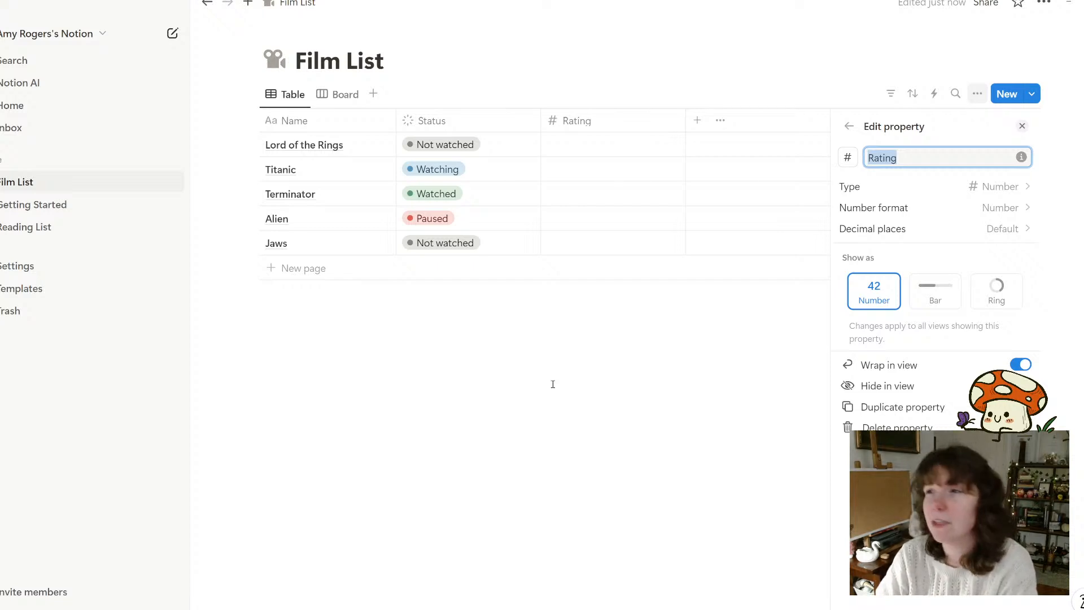
{"action": "left_click", "coordinate": [848, 159]}
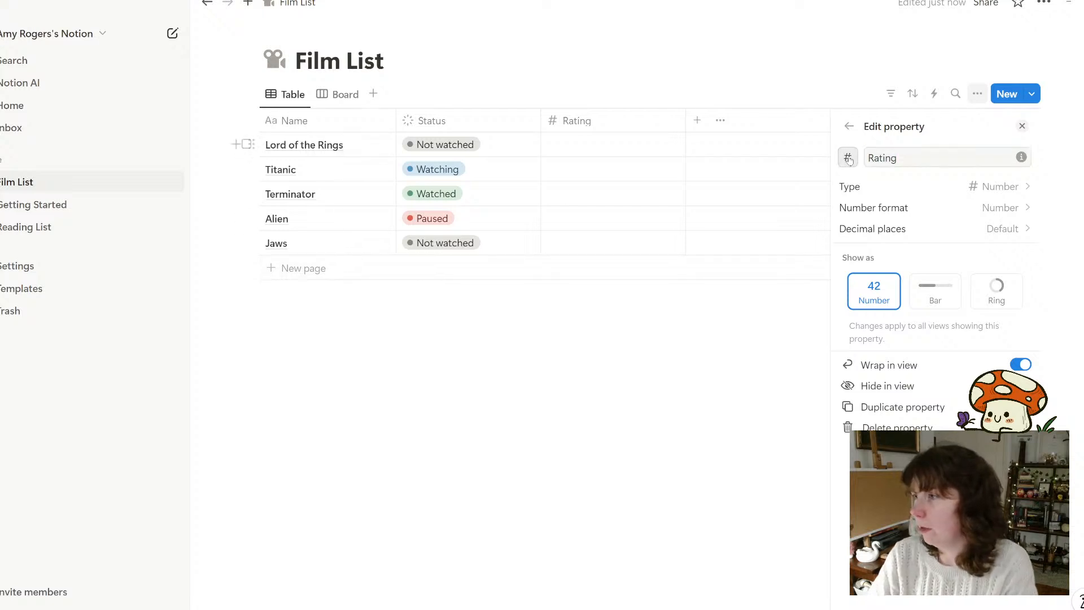
{"action": "left_click", "coordinate": [885, 274]}
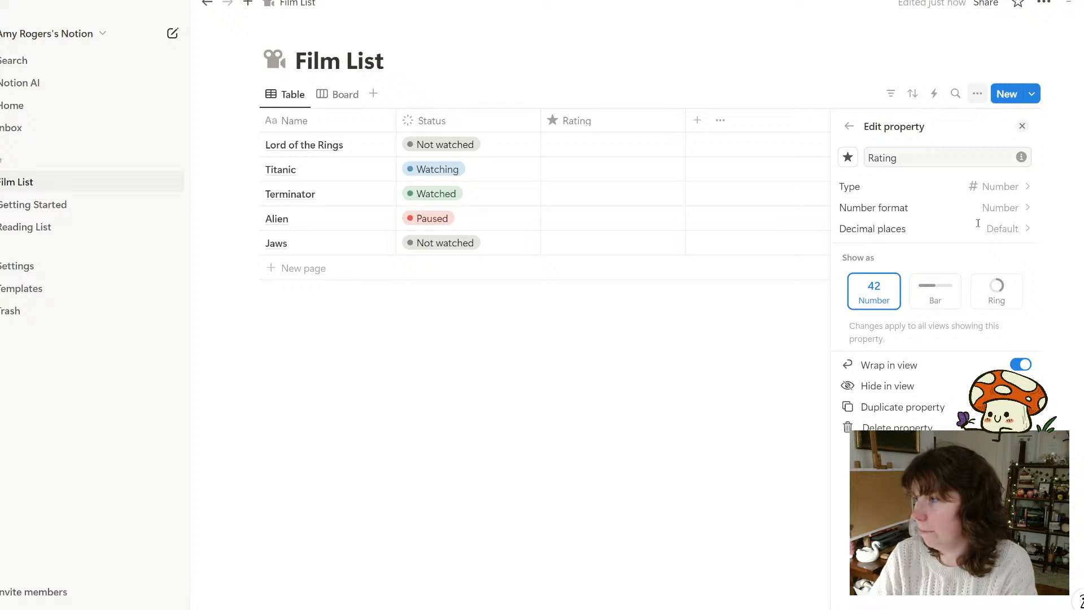
Add the description "Rating out of 5" to the Rating property
{"action": "left_click", "coordinate": [928, 158]}
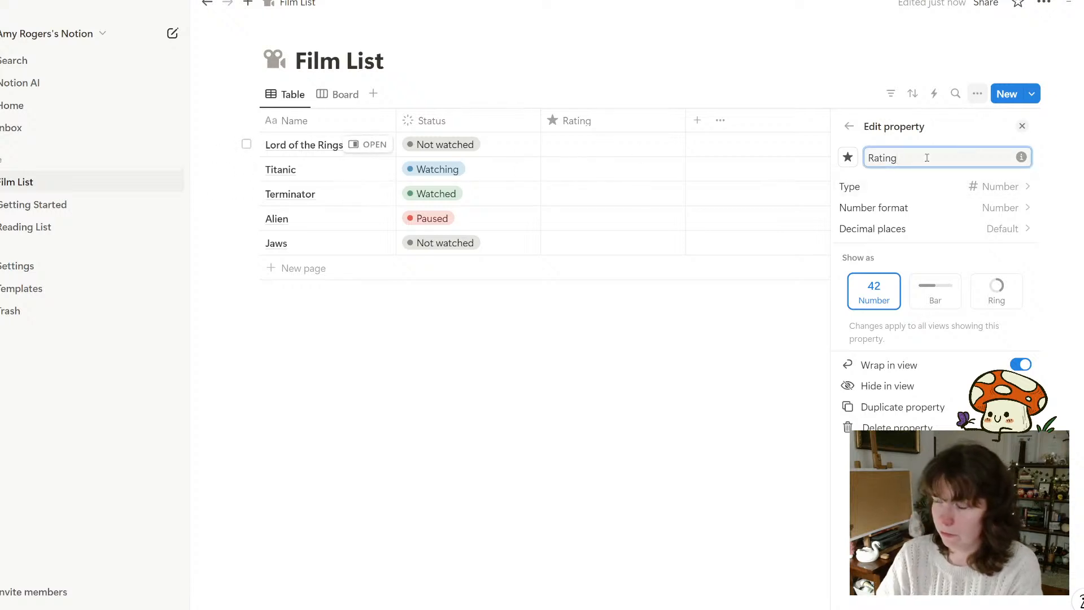
{"action": "left_click", "coordinate": [1022, 158]}
{"action": "type", "text": "Rating out of"}
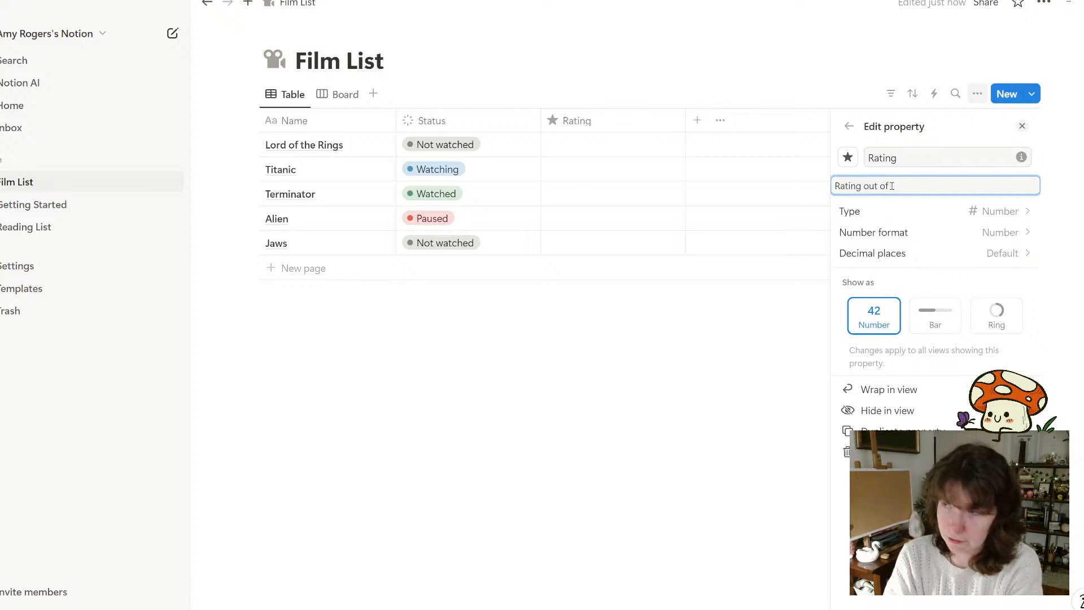
{"action": "type", "text": " 5"}
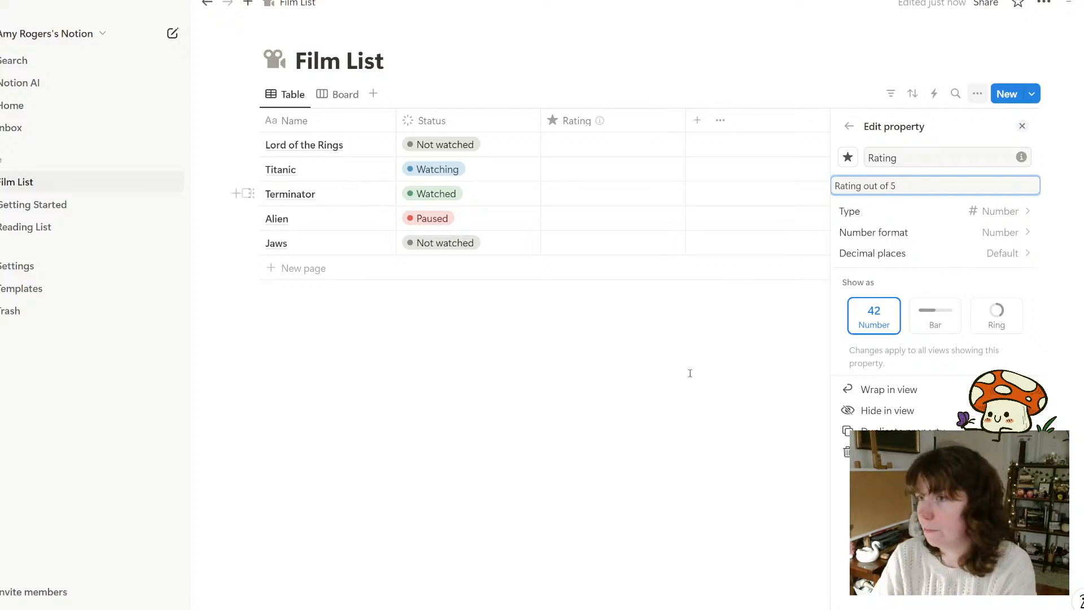
{"action": "left_click", "coordinate": [636, 401]}
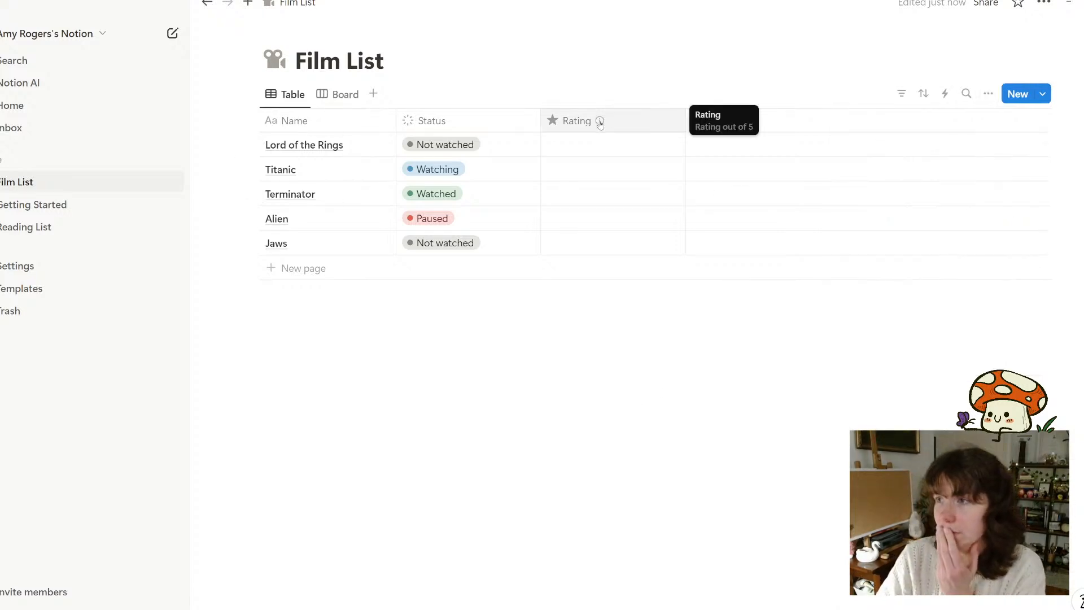
Enter ratings 5, 4, 3, 2 and 1 for the films from Lord of the Rings down to Jaws, and narrow the Rating column
{"action": "left_click", "coordinate": [602, 148]}
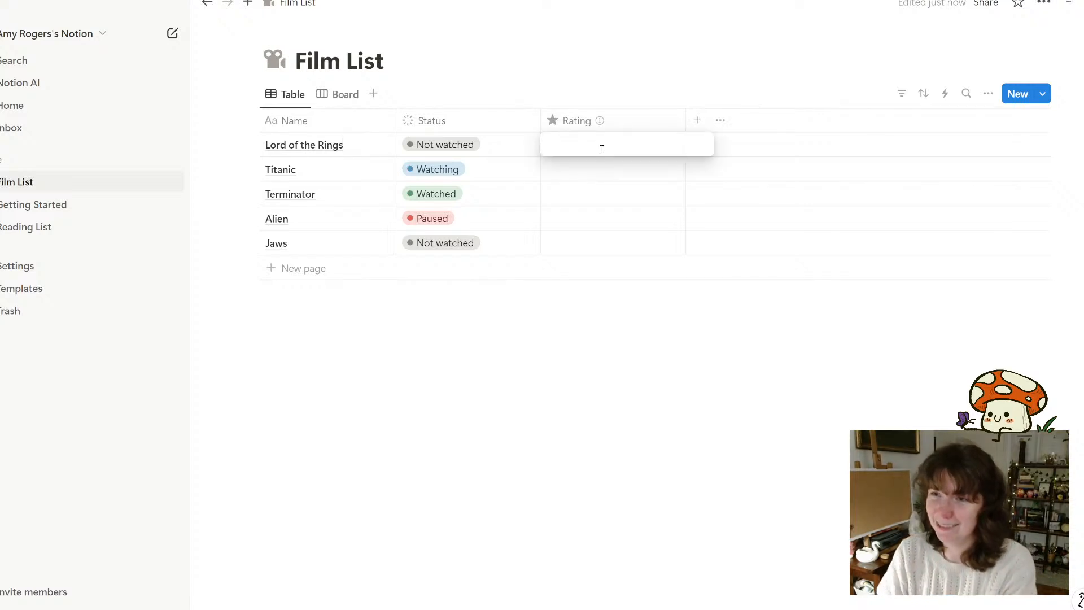
{"action": "type", "text": "5"}
{"action": "key", "text": "Return"}
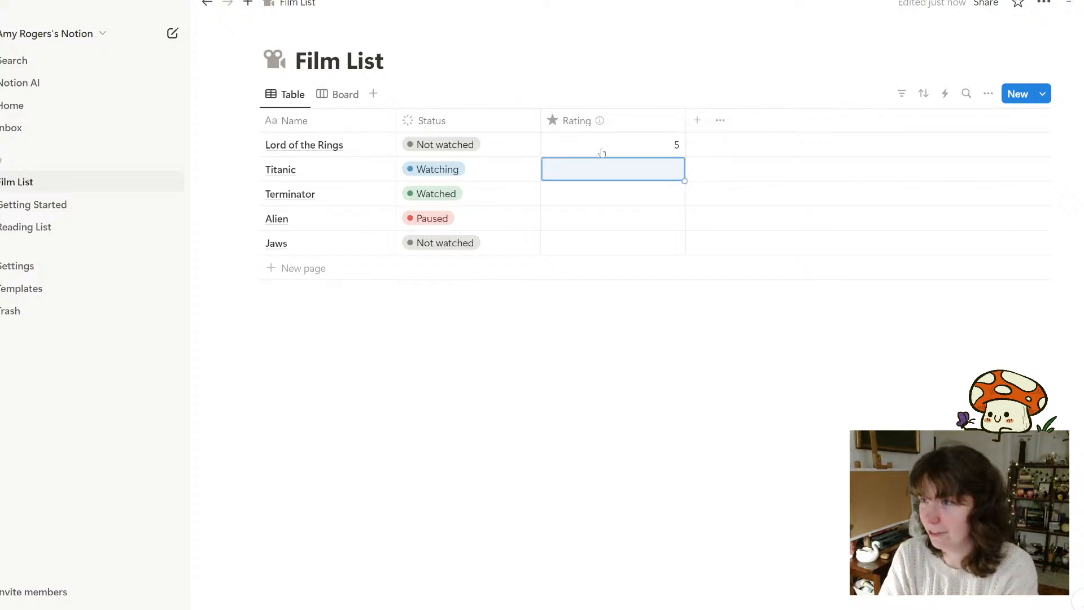
{"action": "type", "text": "4"}
{"action": "key", "text": "Return"}
{"action": "type", "text": "3"}
{"action": "key", "text": "Return"}
{"action": "type", "text": "2"}
{"action": "key", "text": "Return"}
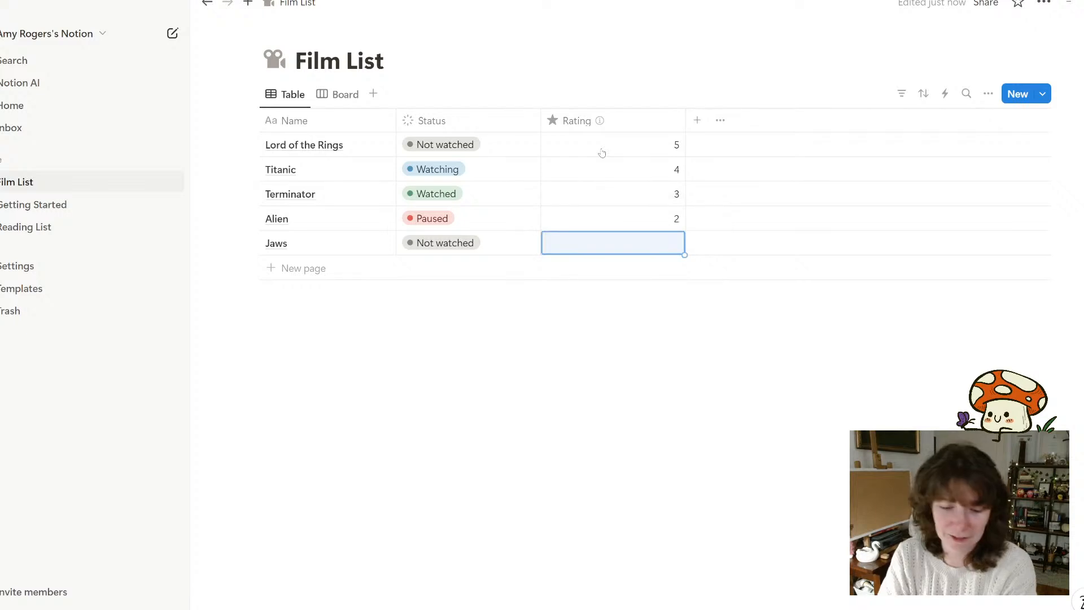
{"action": "type", "text": "1"}
{"action": "key", "text": "Return"}
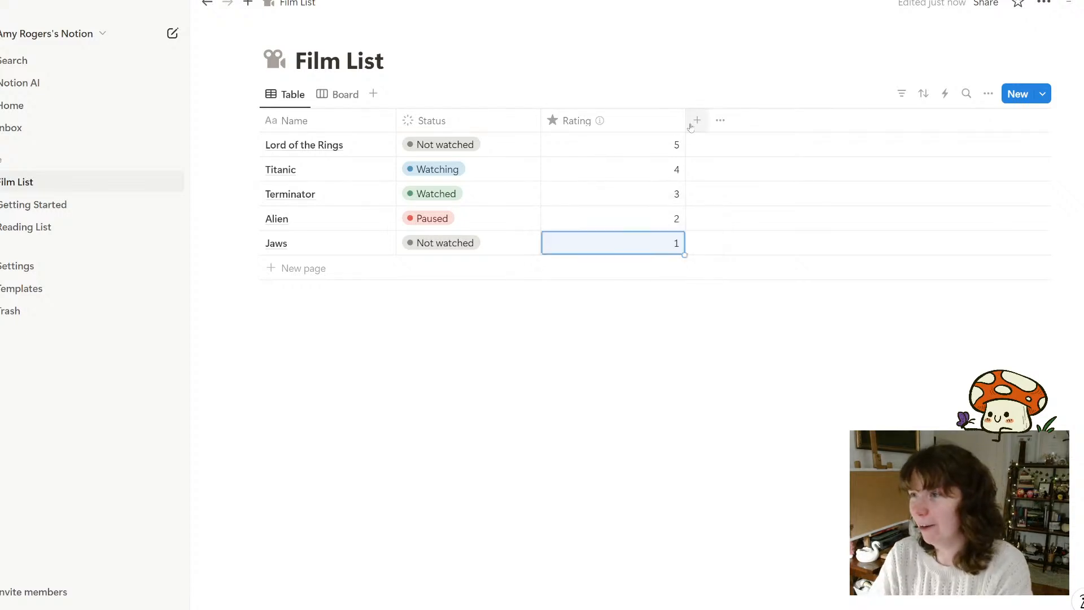
{"action": "left_click_drag", "start_coordinate": [685, 120], "coordinate": [618, 128]}
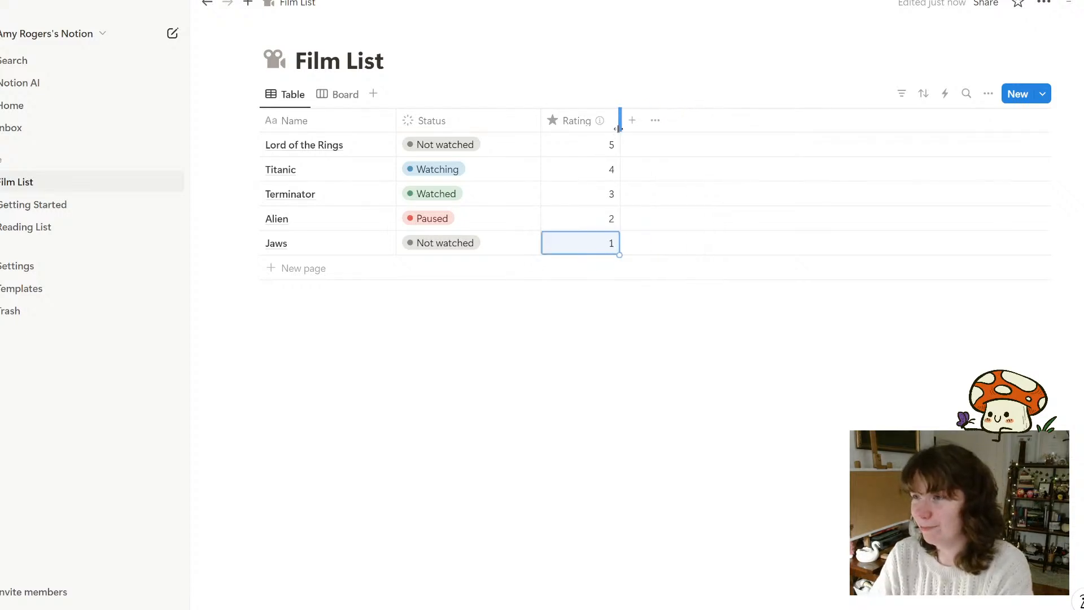
Open the Reading List and show the Rating property on its board cards
{"action": "left_click", "coordinate": [571, 391]}
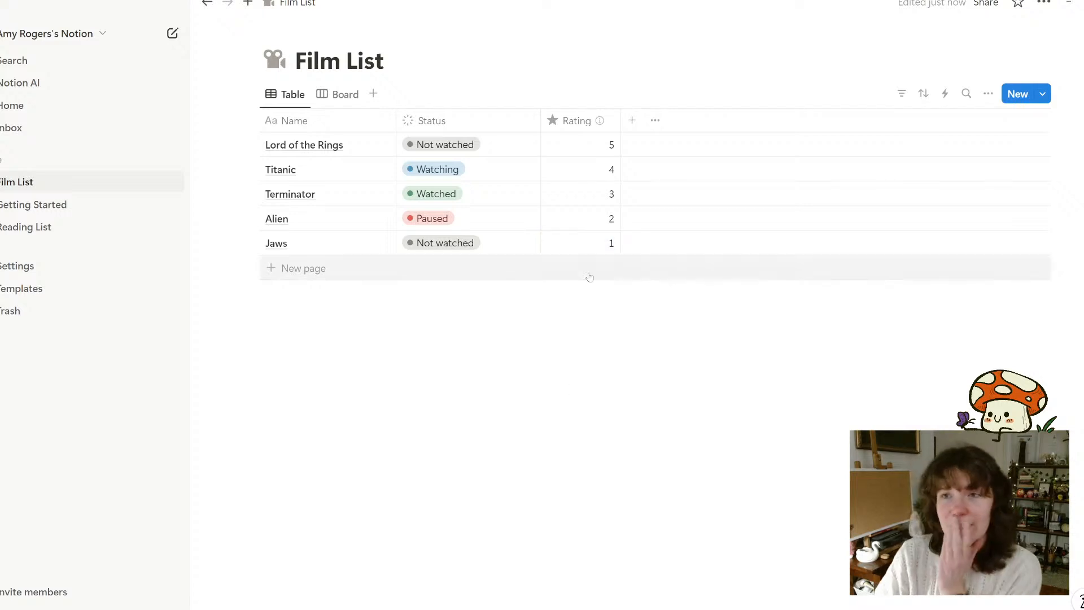
{"action": "left_click", "coordinate": [51, 230]}
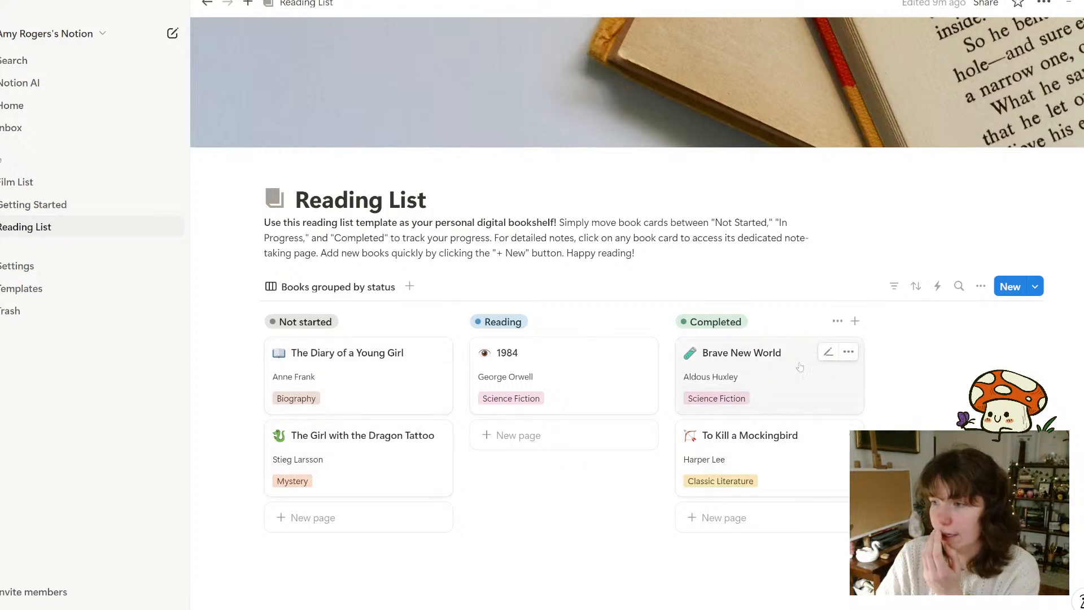
{"action": "left_click", "coordinate": [980, 286]}
{"action": "left_click", "coordinate": [883, 402]}
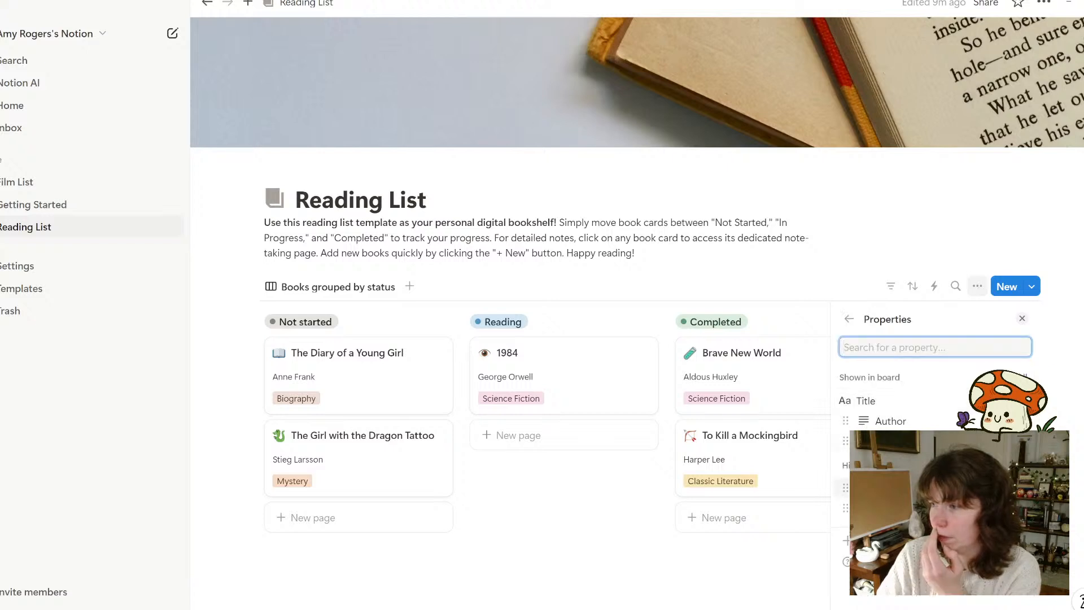
{"action": "left_click", "coordinate": [1020, 487]}
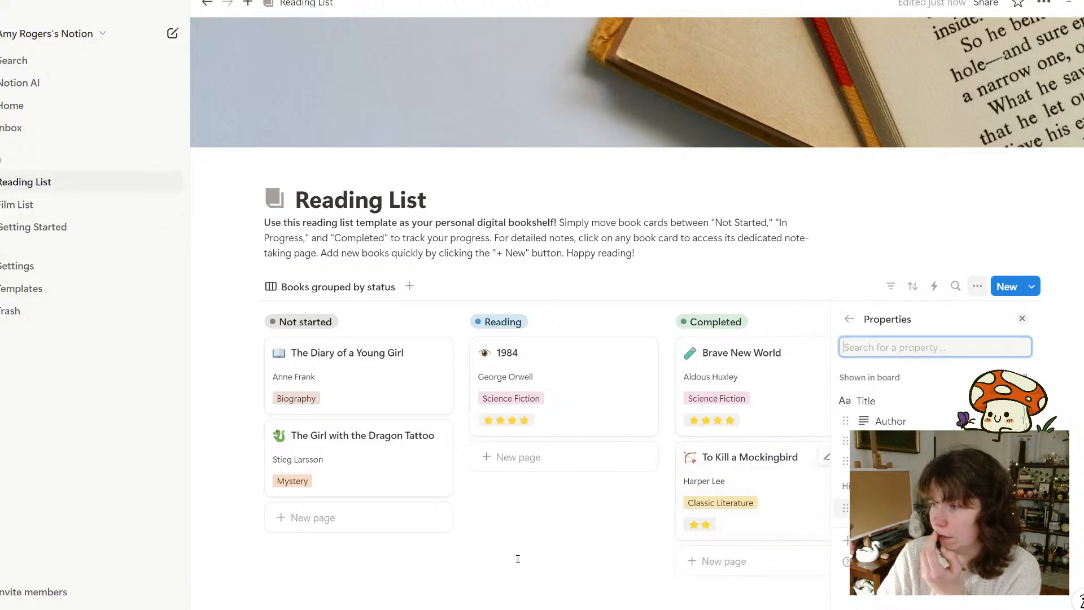
{"action": "left_click", "coordinate": [529, 564]}
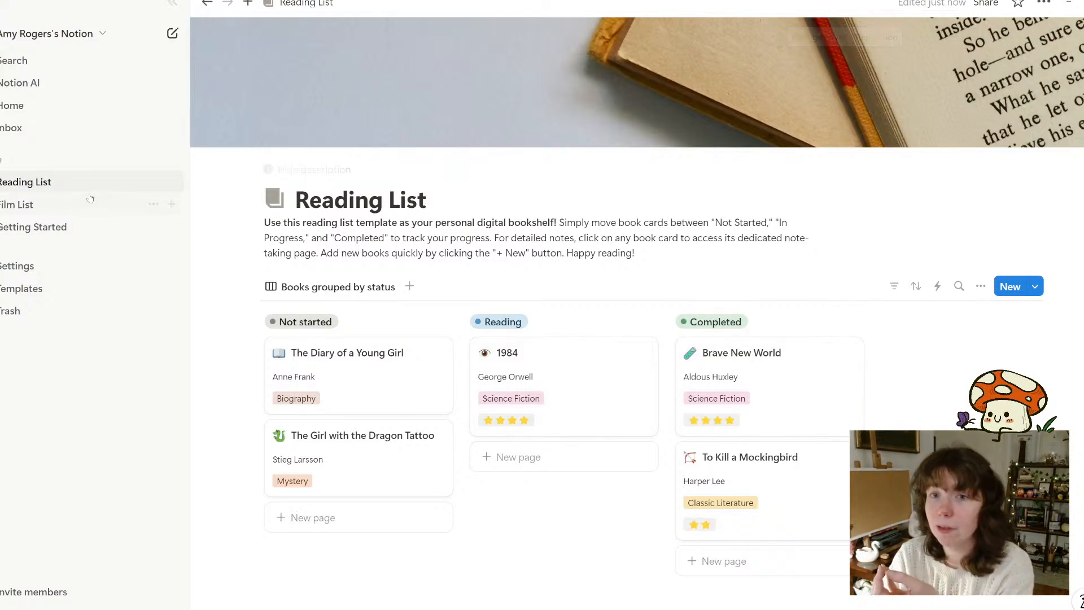
Return to the Film List, narrow the Rating column slightly, and add a new property of type Formula
{"action": "left_click", "coordinate": [22, 204]}
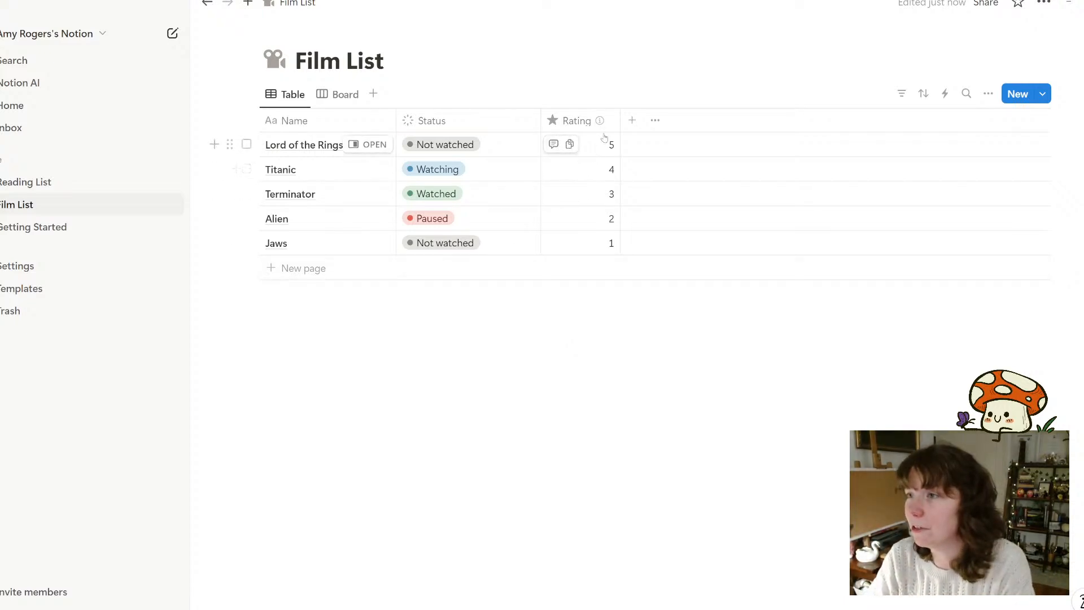
{"action": "left_click_drag", "start_coordinate": [619, 120], "coordinate": [613, 120]}
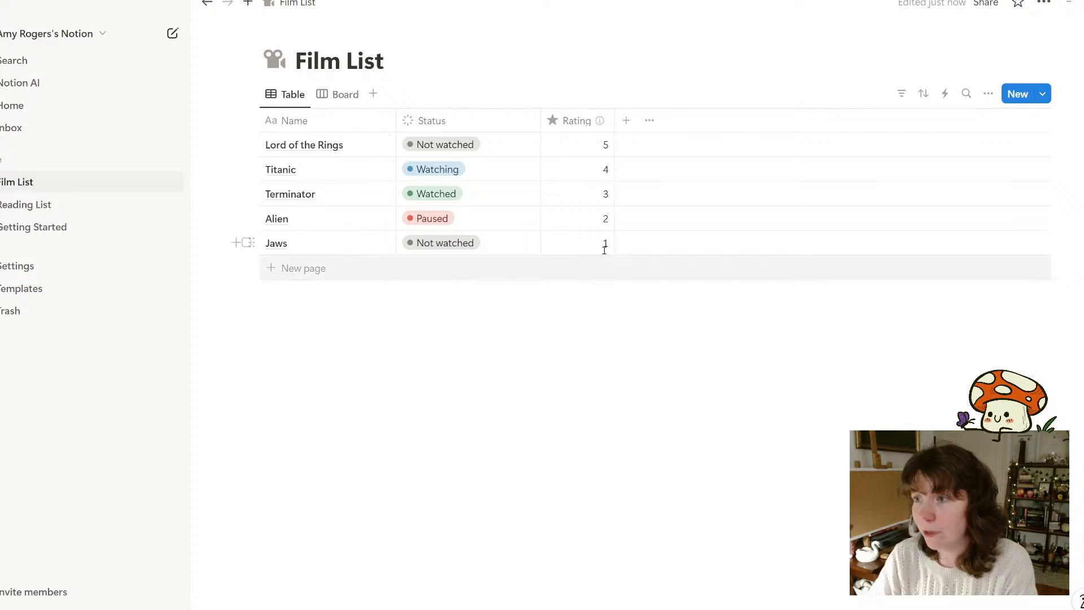
{"action": "left_click", "coordinate": [627, 121]}
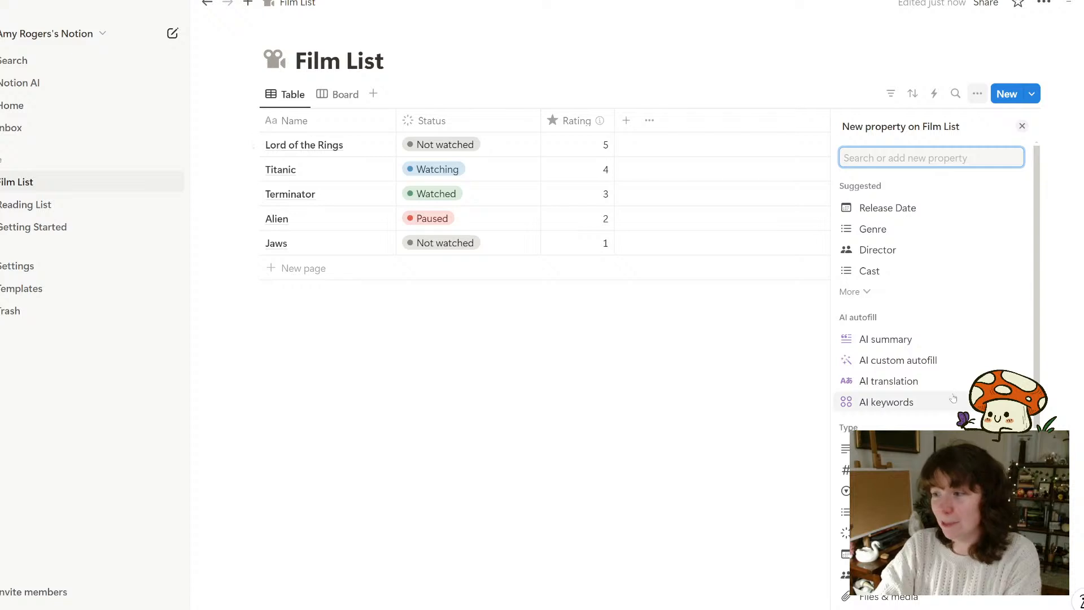
{"action": "scroll", "coordinate": [944, 423], "scroll_direction": "down", "scroll_amount": 5}
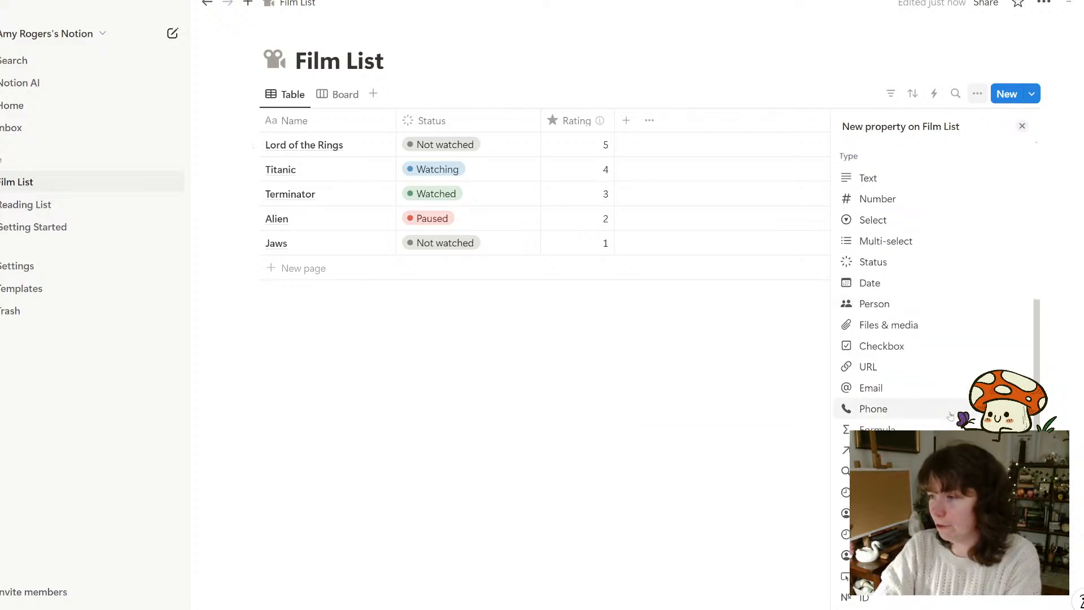
{"action": "left_click", "coordinate": [876, 429]}
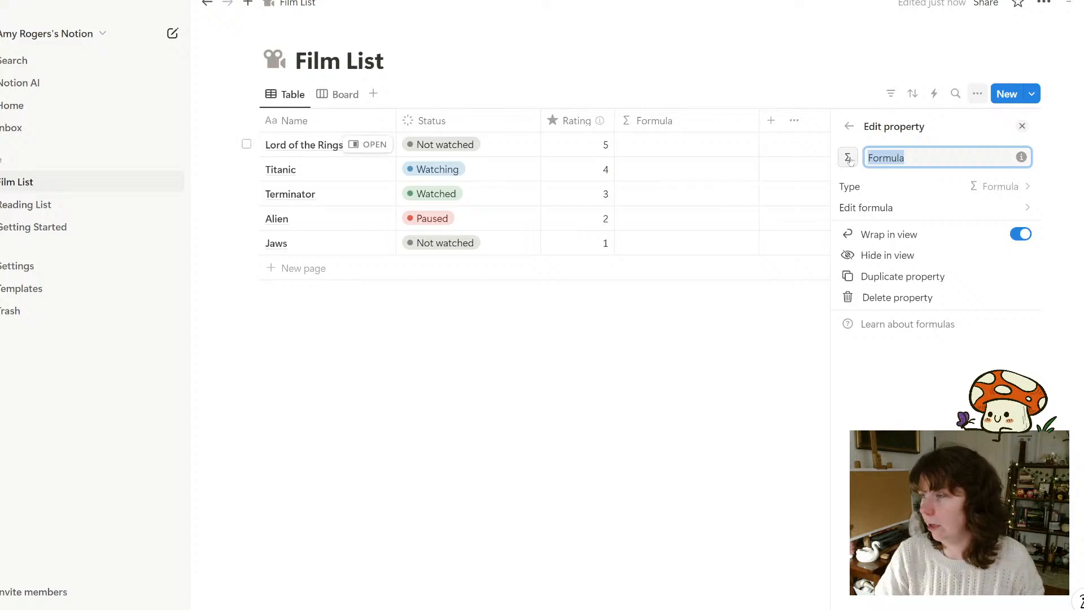
Rename the new formula property "Rating stars"
{"action": "left_click", "coordinate": [928, 158]}
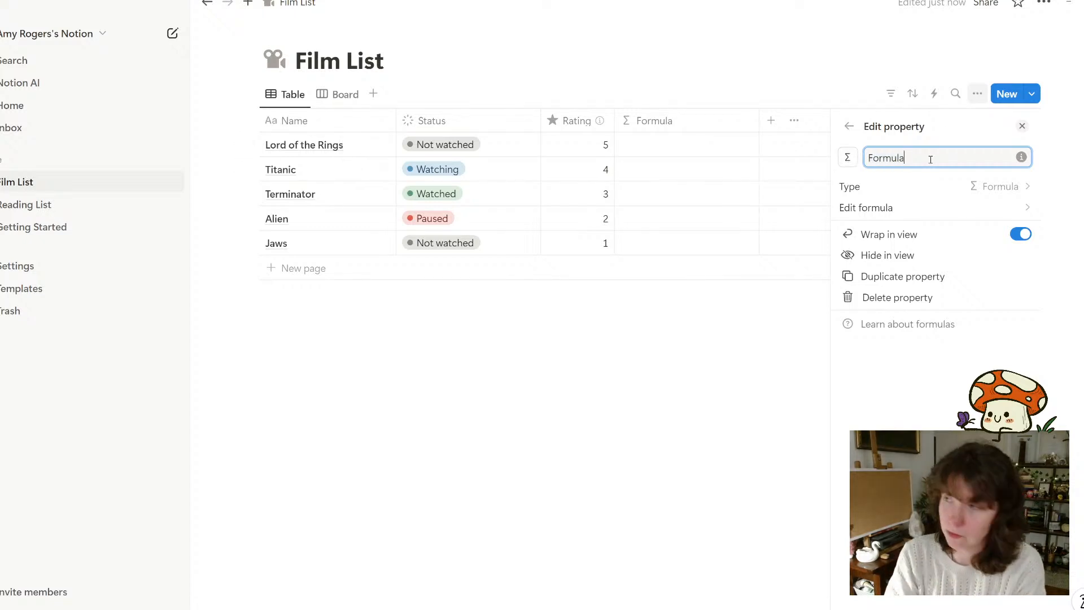
{"action": "double_click", "coordinate": [930, 160]}
{"action": "type", "text": "Rating st"}
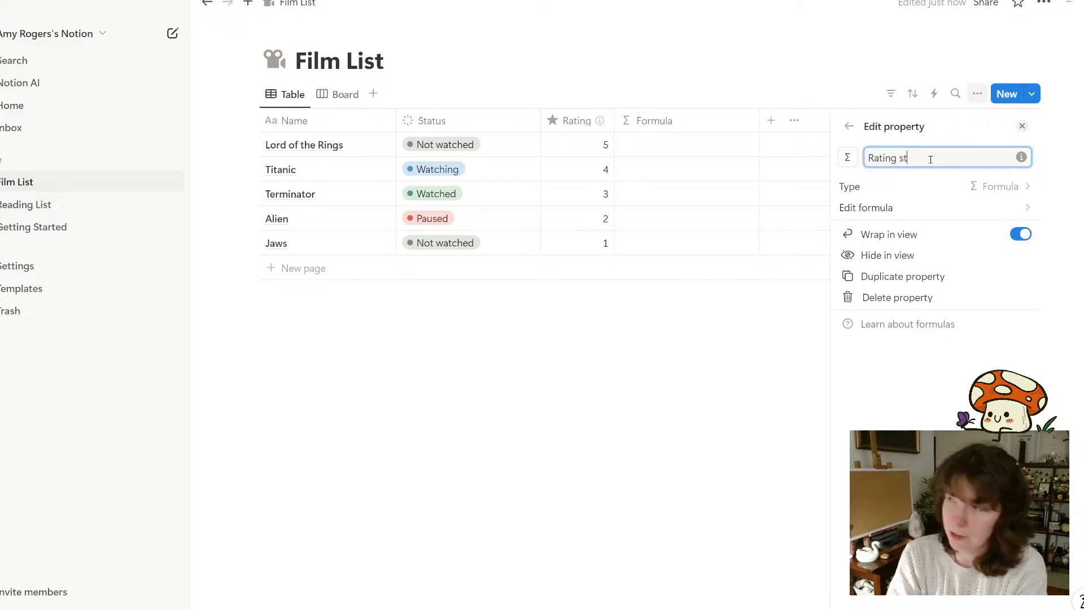
{"action": "type", "text": "art"}
{"action": "key", "text": "BackSpace"}
{"action": "type", "text": "s"}
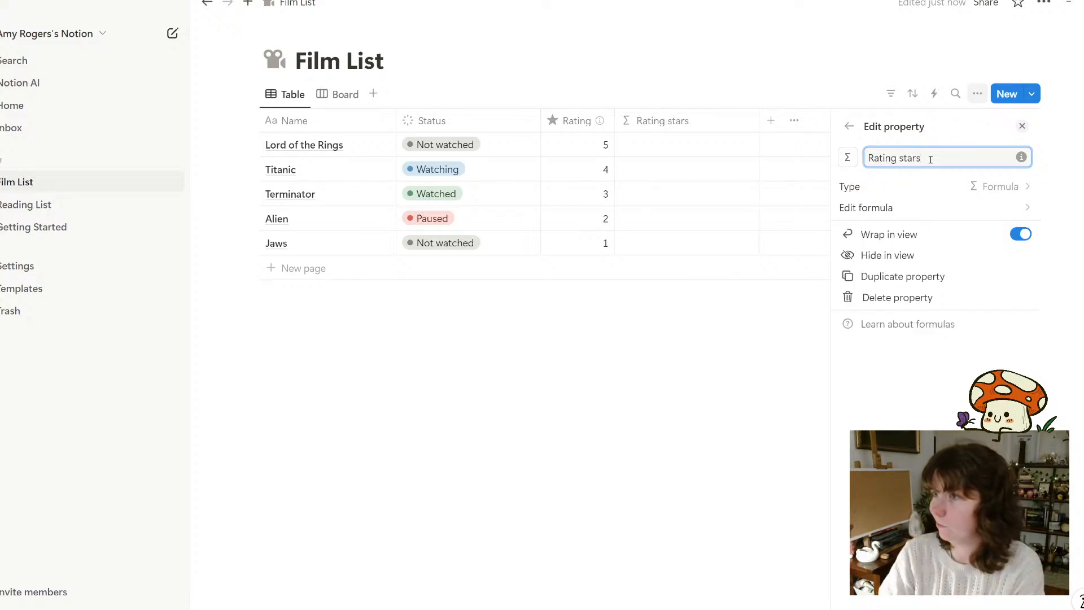
Look through the properties, built-ins and functions available for the Rating stars formula
{"action": "left_click", "coordinate": [958, 208]}
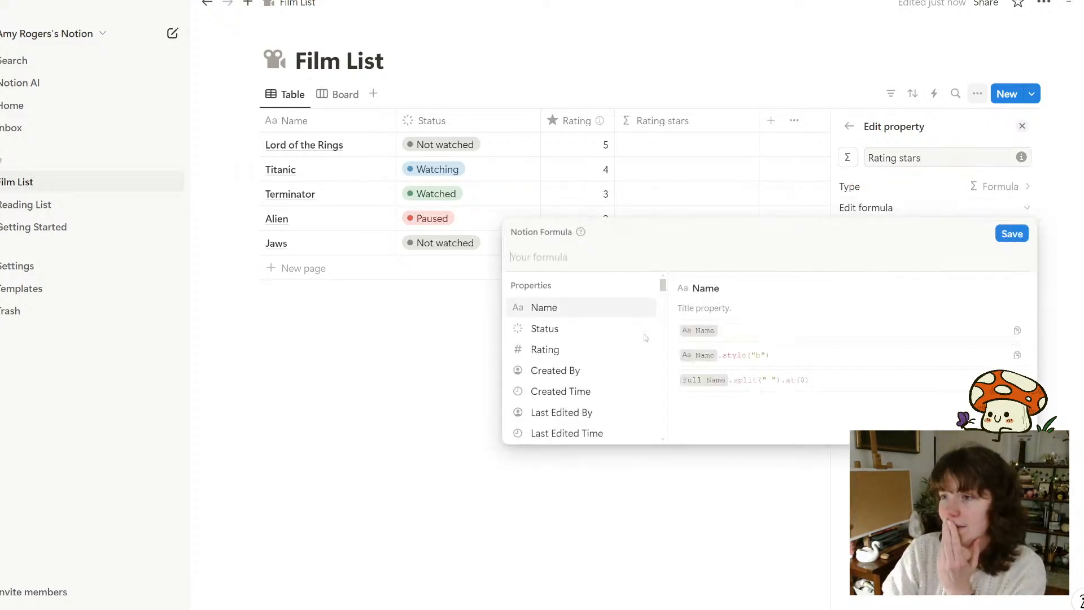
{"action": "scroll", "coordinate": [605, 373], "scroll_direction": "down", "scroll_amount": 3}
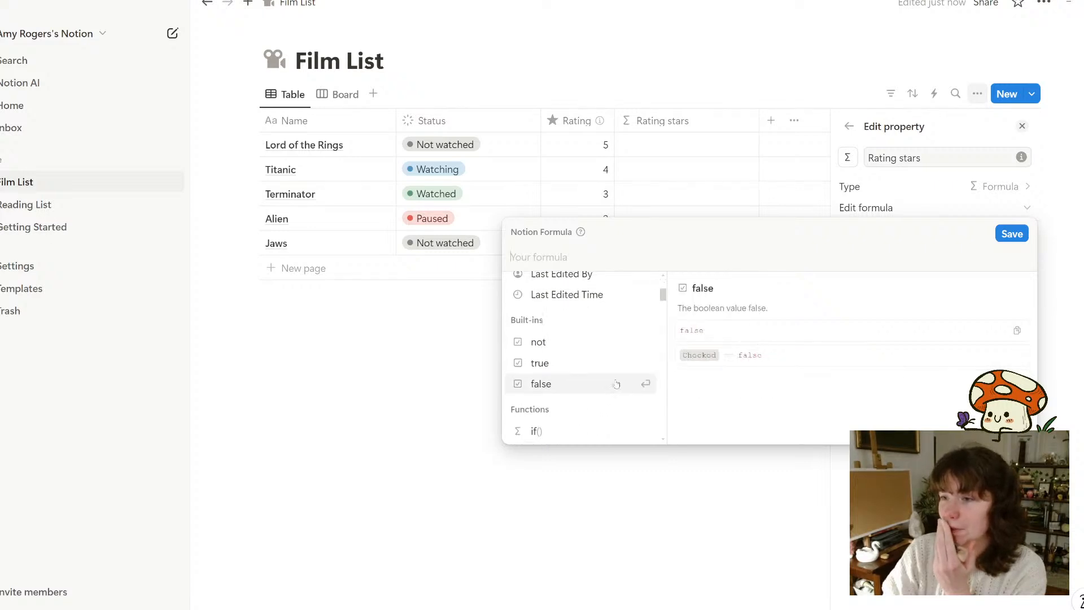
{"action": "scroll", "coordinate": [615, 383], "scroll_direction": "down", "scroll_amount": 5}
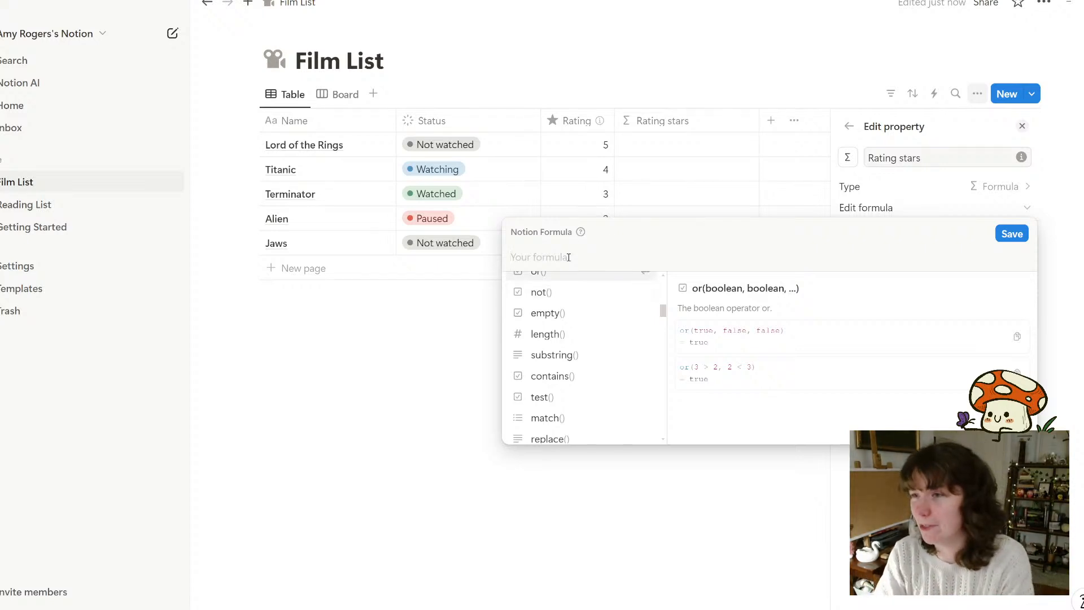
{"action": "scroll", "coordinate": [563, 344], "scroll_direction": "up", "scroll_amount": 5}
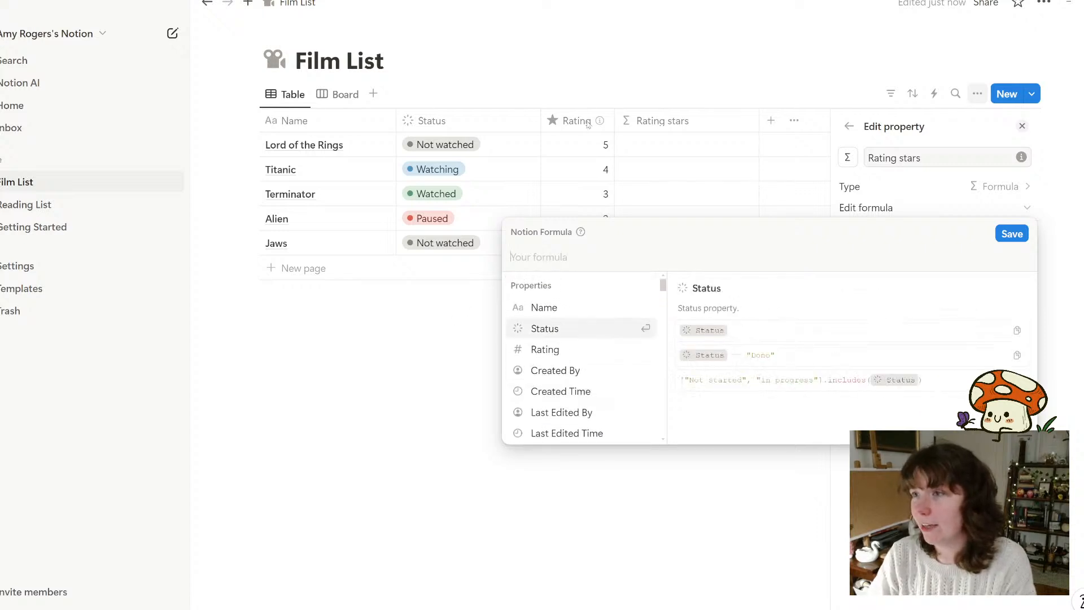
{"action": "left_click", "coordinate": [354, 429]}
Hide the sidebar and save the formula if(true,1,2) for the Rating stars property
{"action": "left_click", "coordinate": [165, 7]}
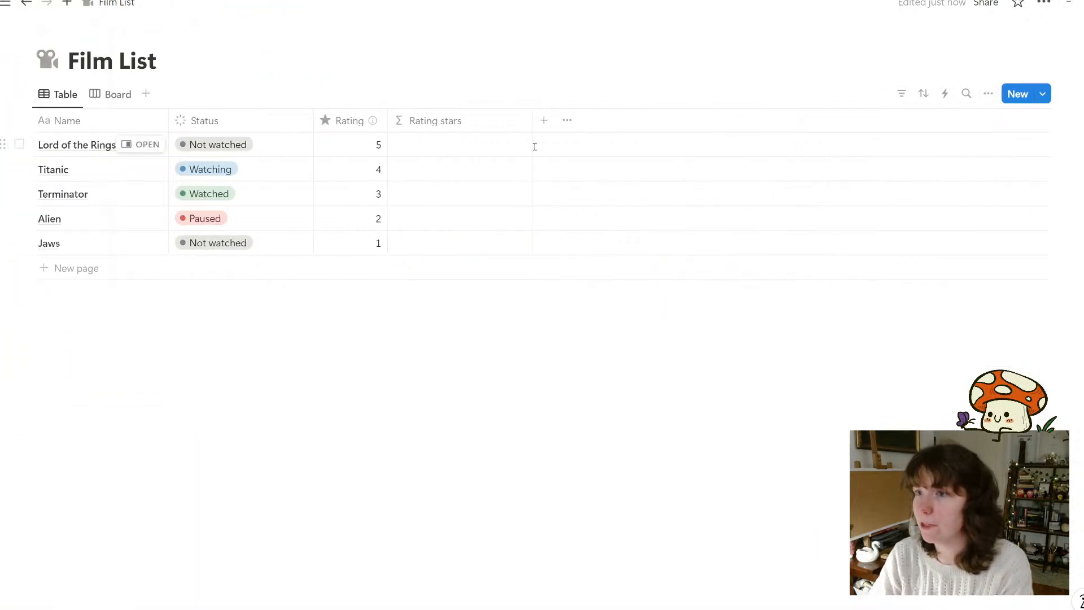
{"action": "left_click", "coordinate": [496, 128]}
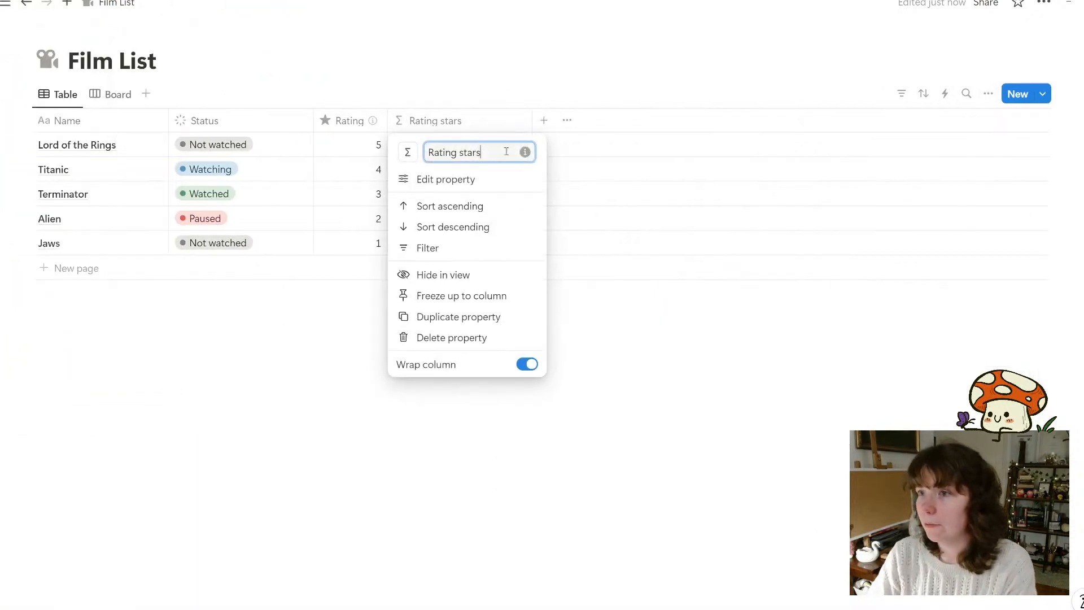
{"action": "left_click", "coordinate": [482, 179]}
{"action": "left_click", "coordinate": [915, 217]}
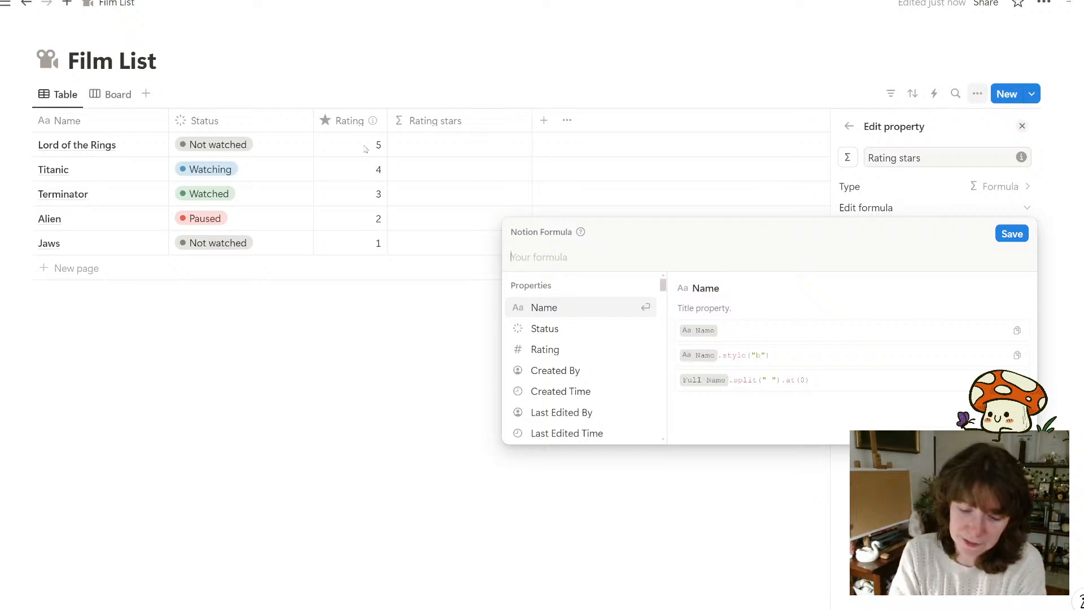
{"action": "type", "text": "if"}
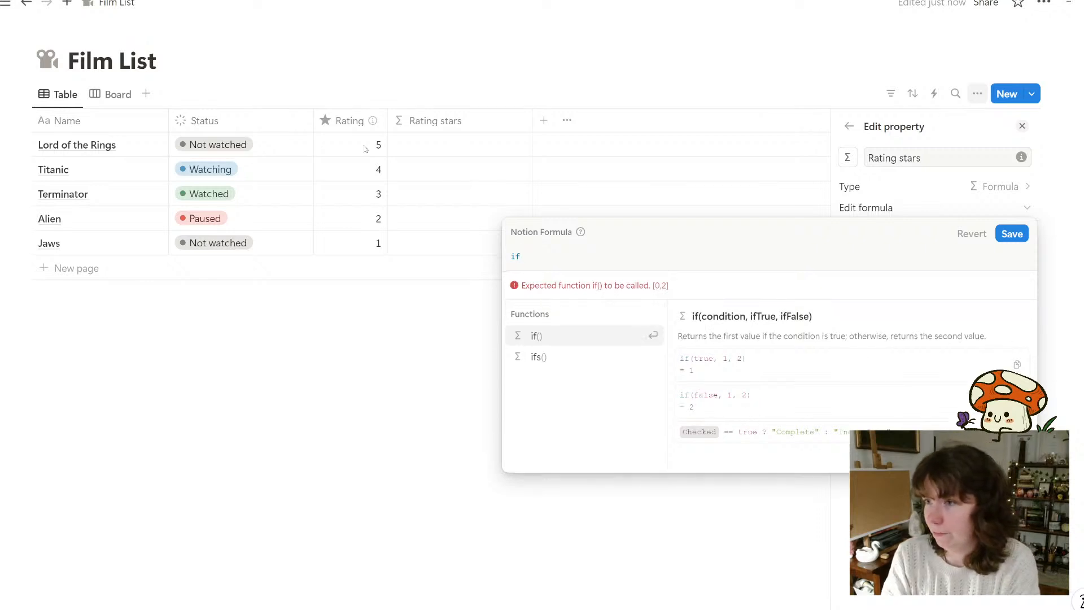
{"action": "type", "text": "()"}
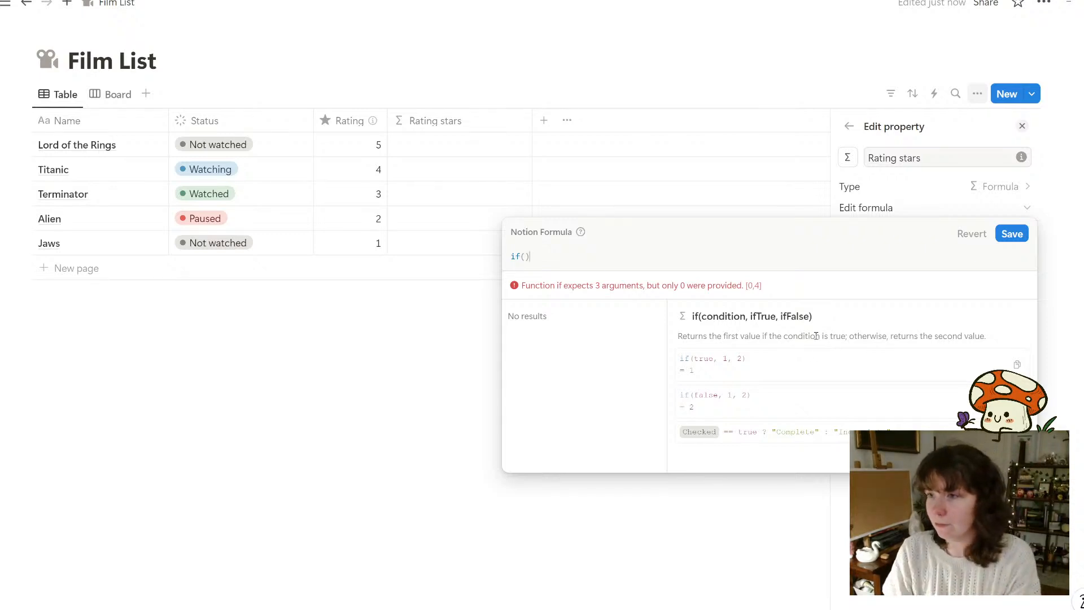
{"action": "key", "text": "Left"}
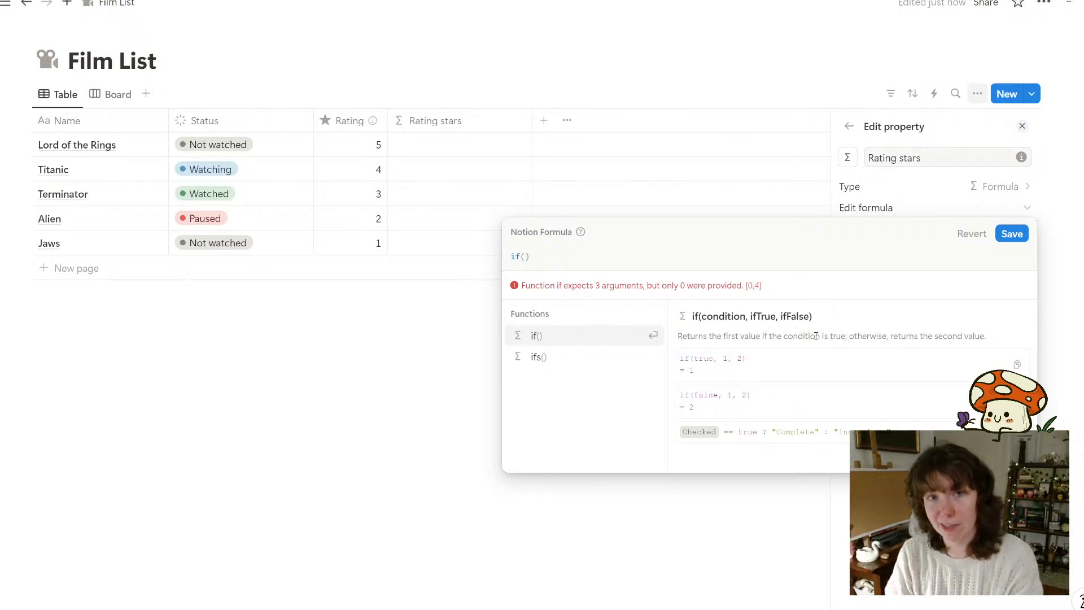
{"action": "key", "text": "Right"}
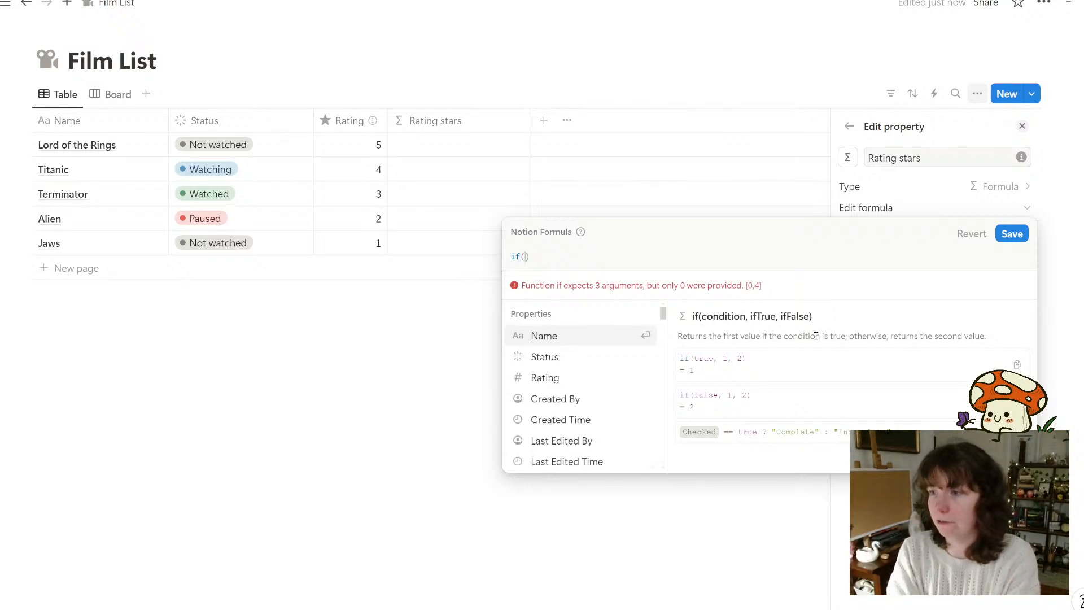
{"action": "type", "text": "true"}
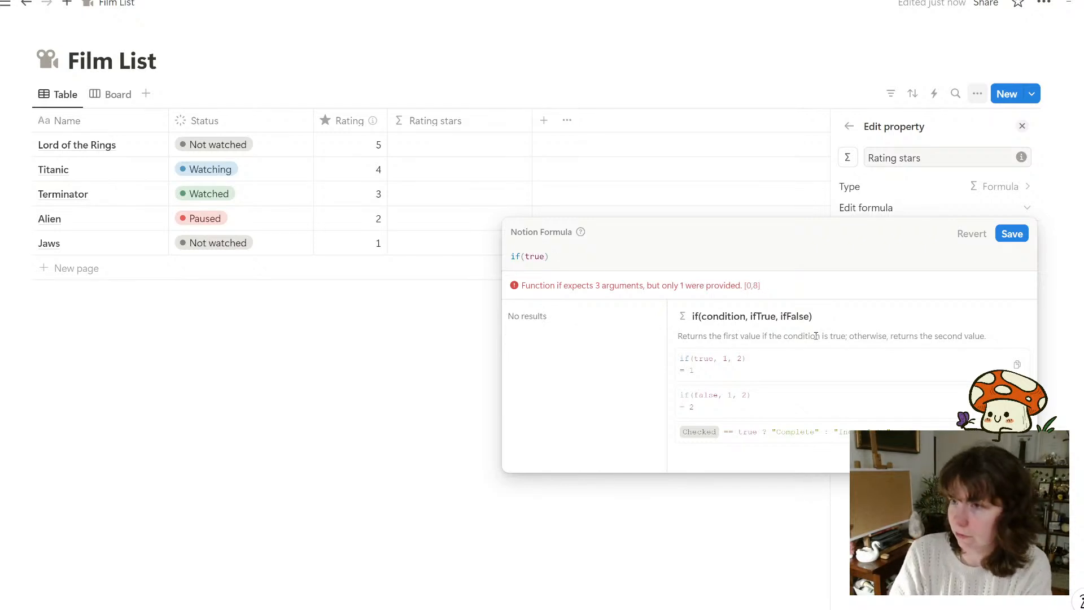
{"action": "type", "text": ","}
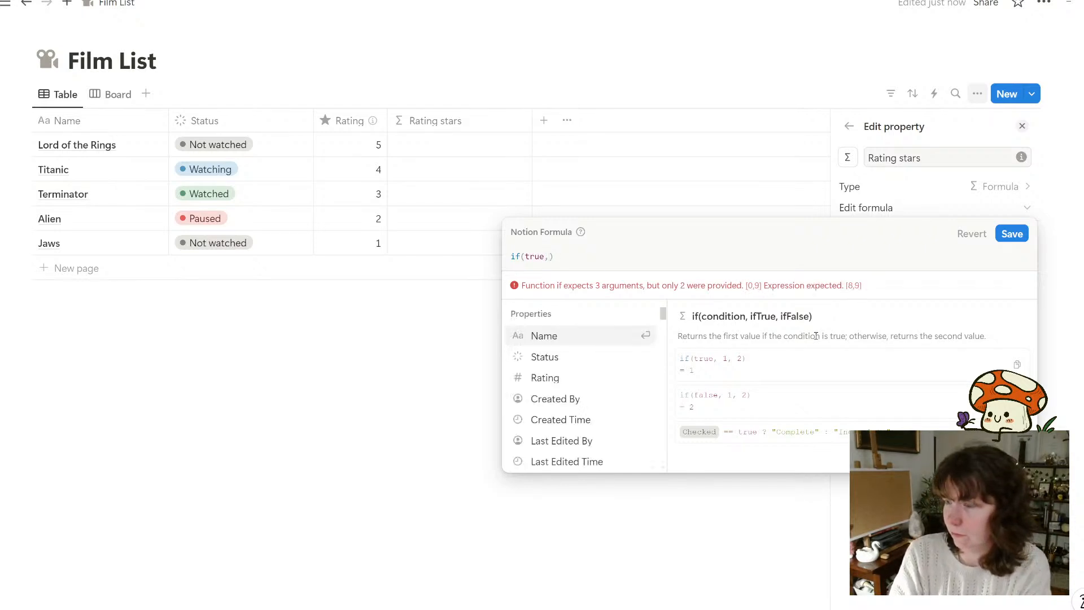
{"action": "type", "text": "1,2"}
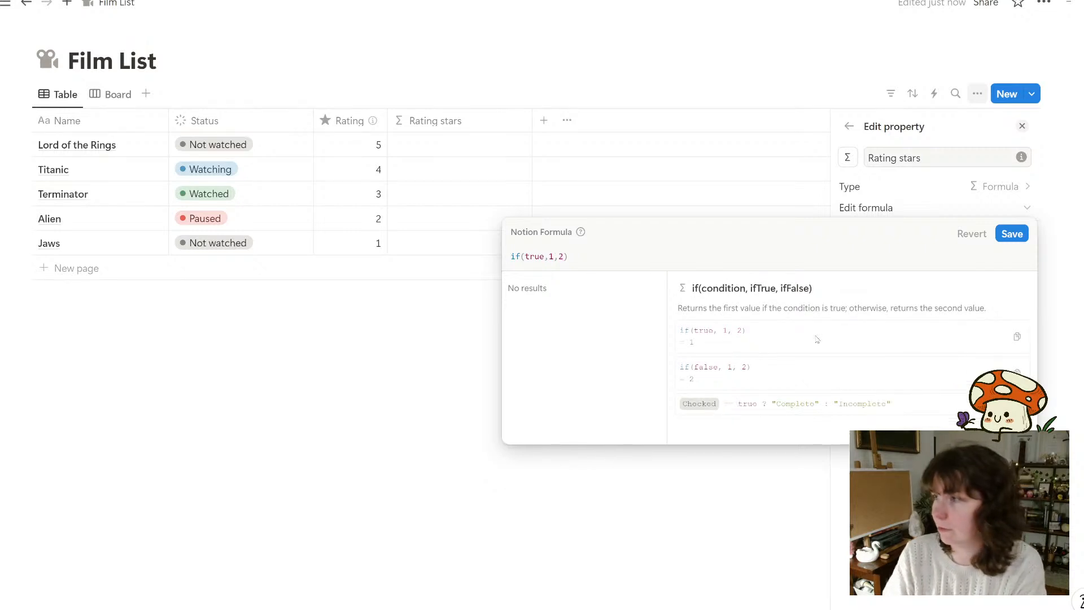
{"action": "left_click", "coordinate": [1012, 234]}
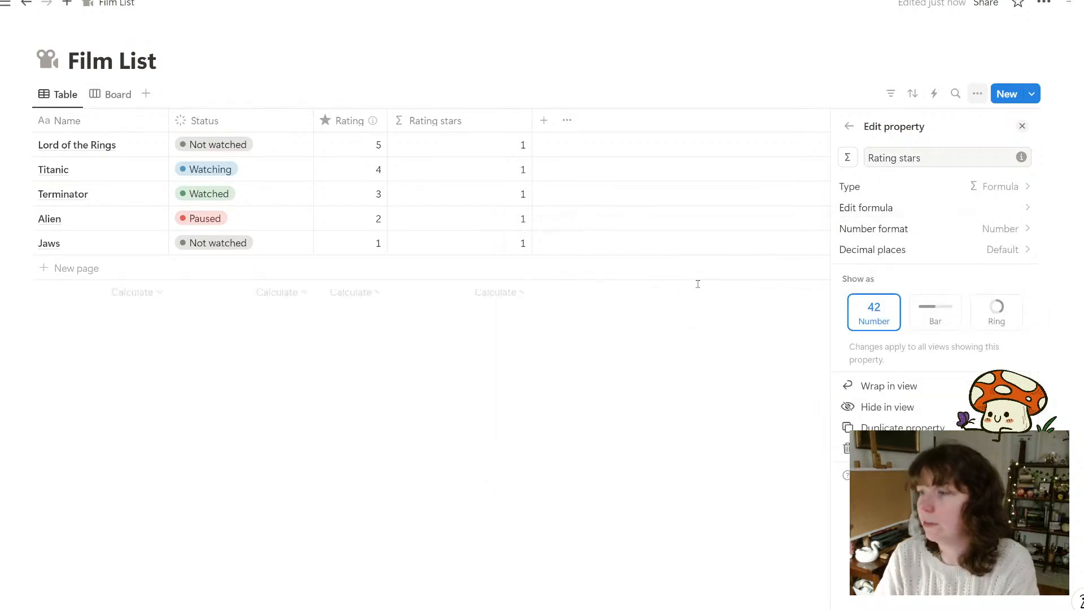
Replace the true condition in the Rating stars formula with Rating>3, keeping 1 and 2 as the results, and save it
{"action": "left_click", "coordinate": [966, 209]}
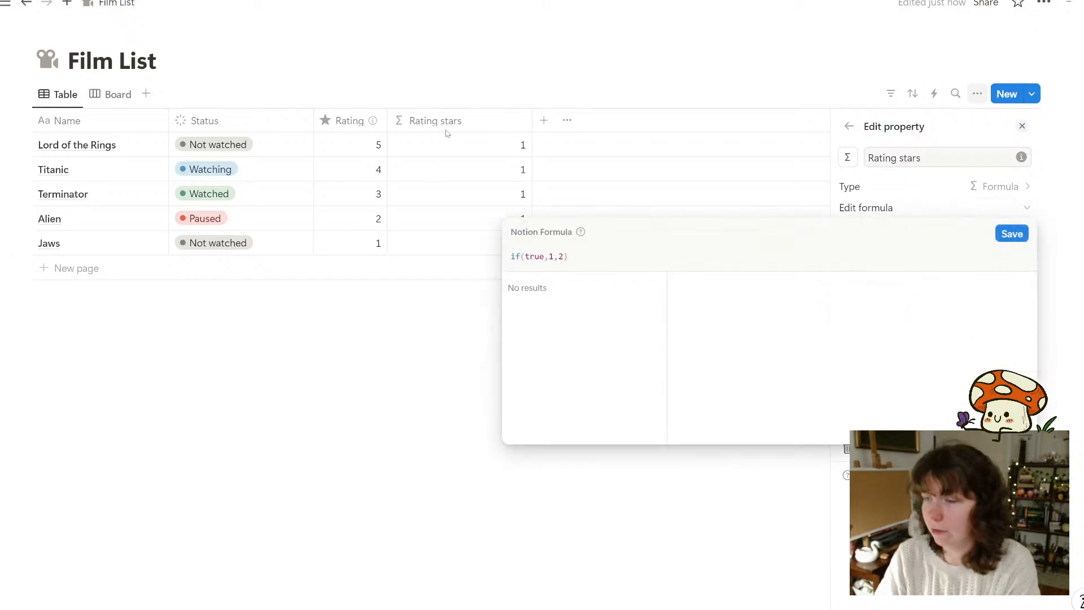
{"action": "left_click", "coordinate": [544, 256]}
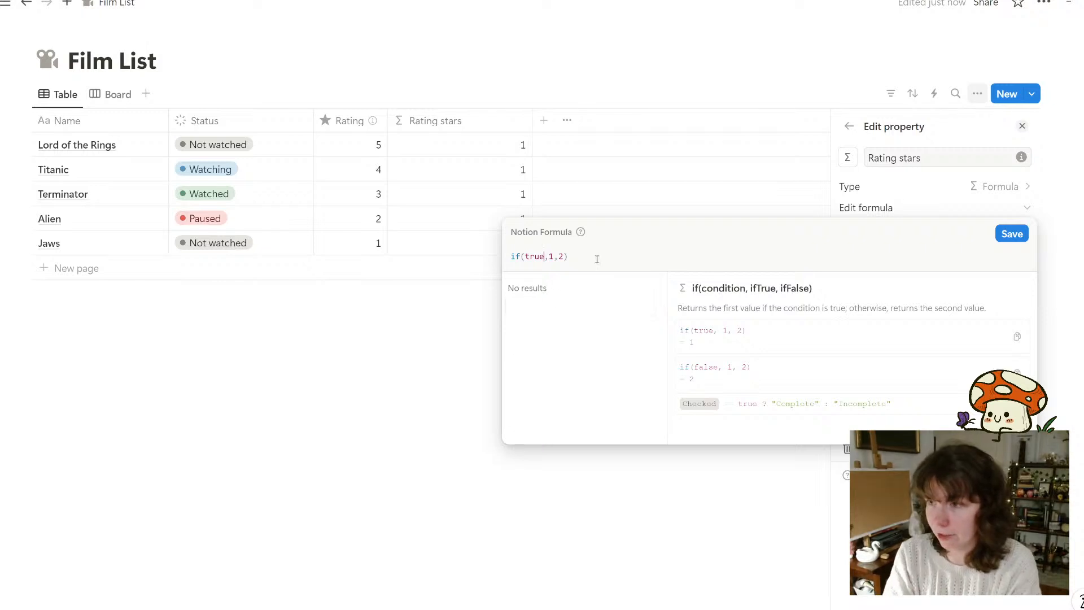
{"action": "key", "text": "BackSpace"}
{"action": "key", "text": "BackSpace"}
{"action": "key", "text": "BackSpace"}
{"action": "key", "text": "BackSpace"}
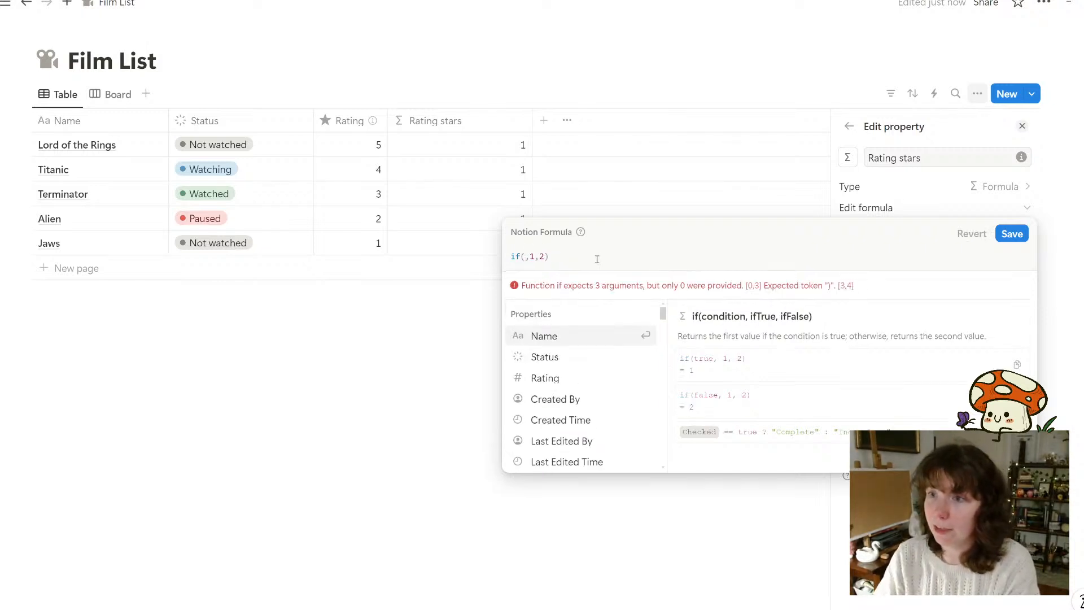
{"action": "left_click", "coordinate": [557, 379]}
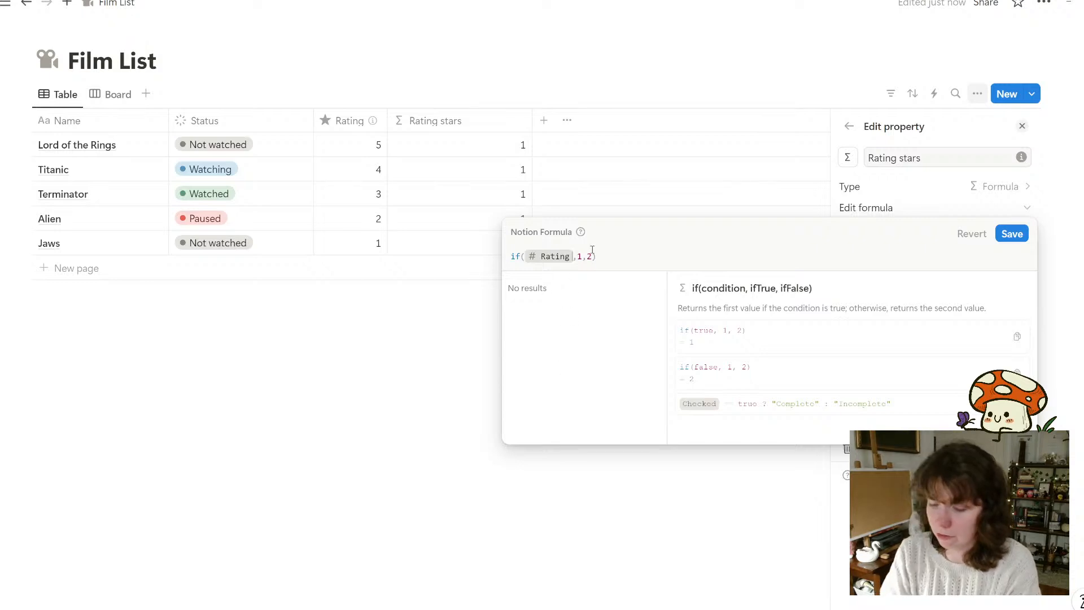
{"action": "type", "text": ">"}
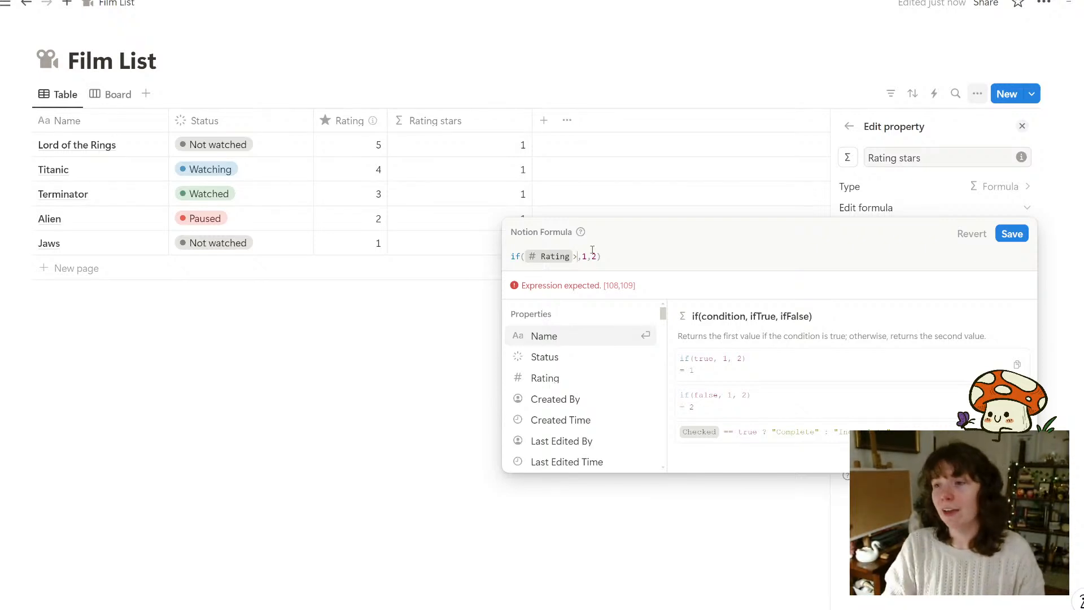
{"action": "type", "text": "3"}
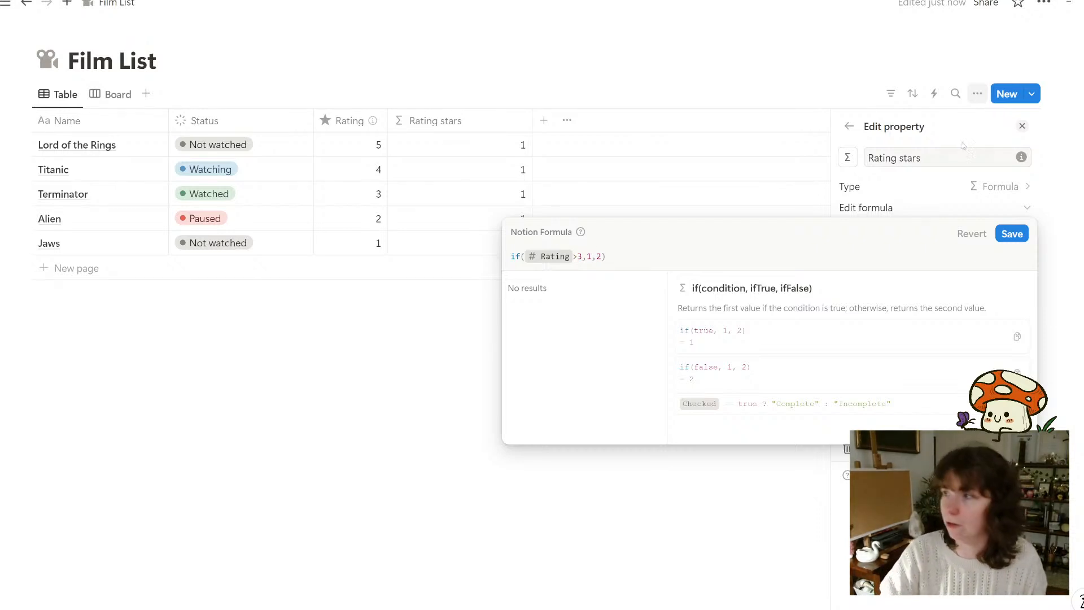
{"action": "left_click", "coordinate": [1010, 236]}
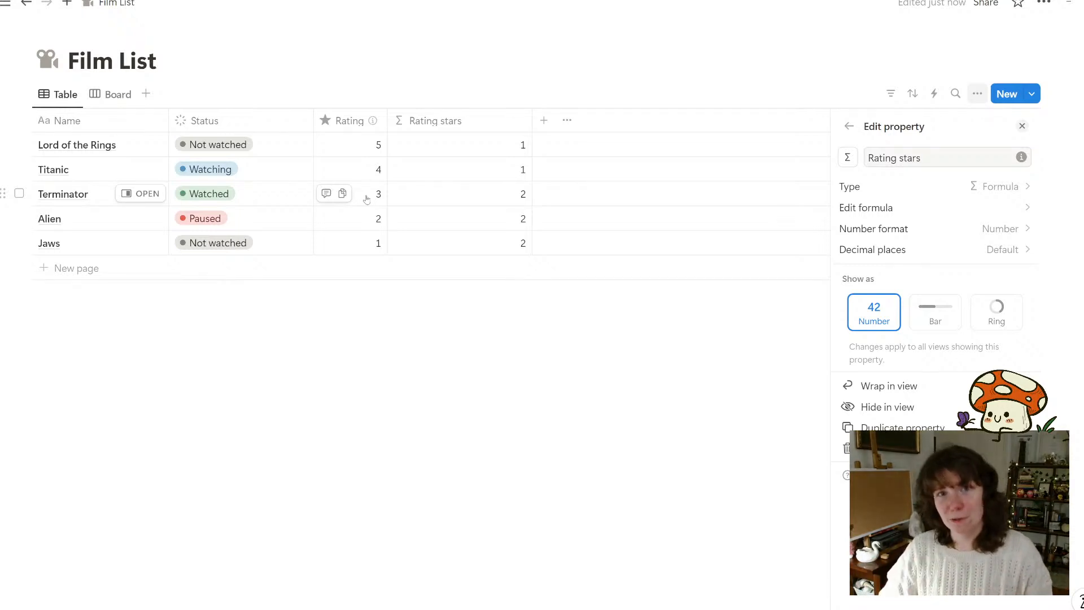
Change the comparison in the Rating stars formula to greater than or equal, giving if(Rating>=3,1,2), and save it
{"action": "left_click", "coordinate": [980, 209]}
{"action": "left_click", "coordinate": [643, 254]}
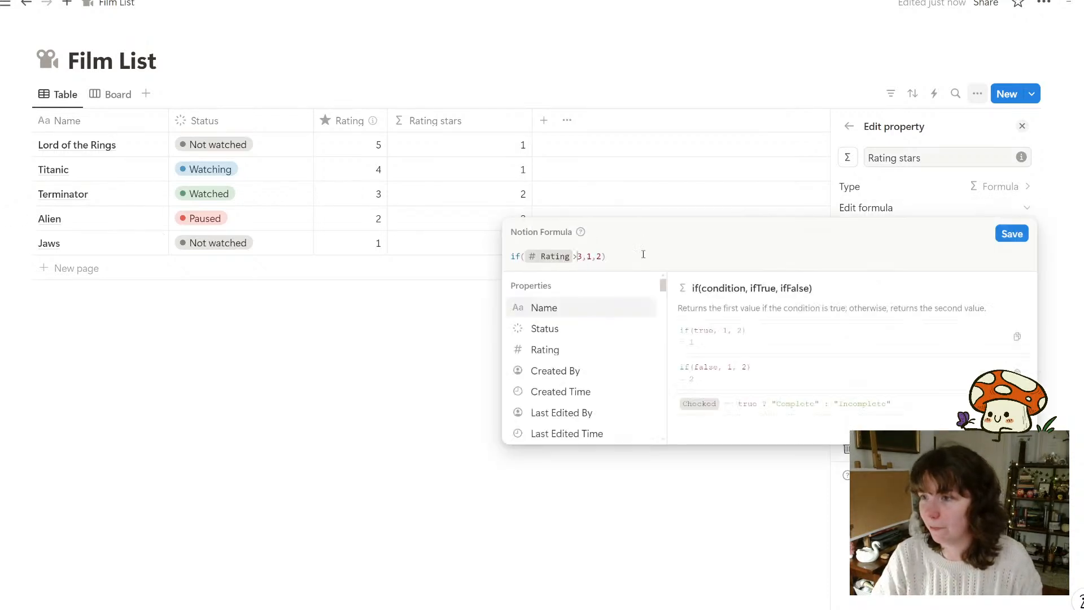
{"action": "key", "text": "BackSpace"}
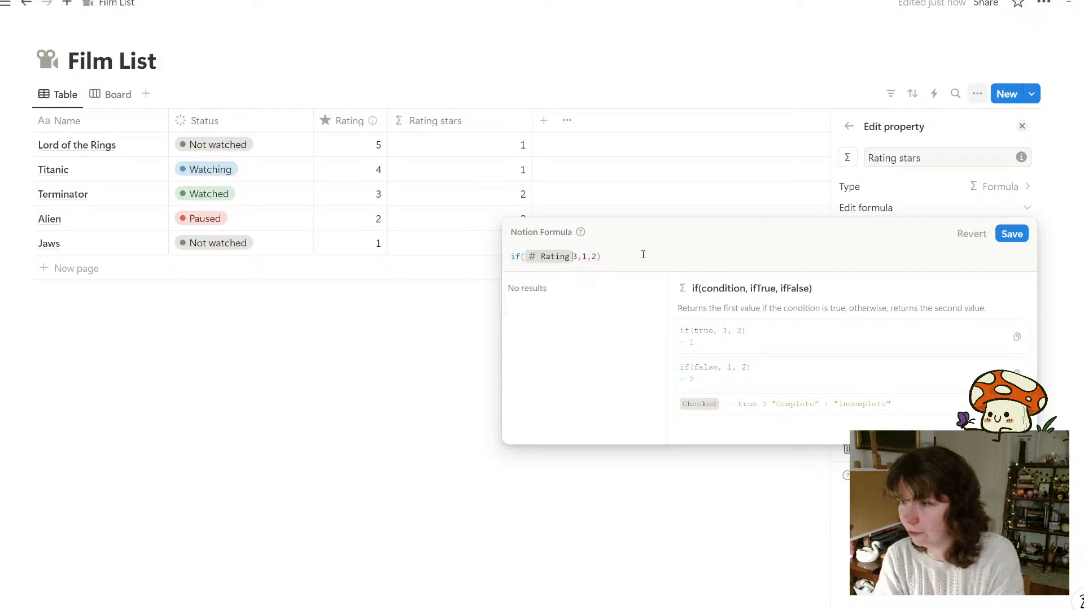
{"action": "type", "text": ">"}
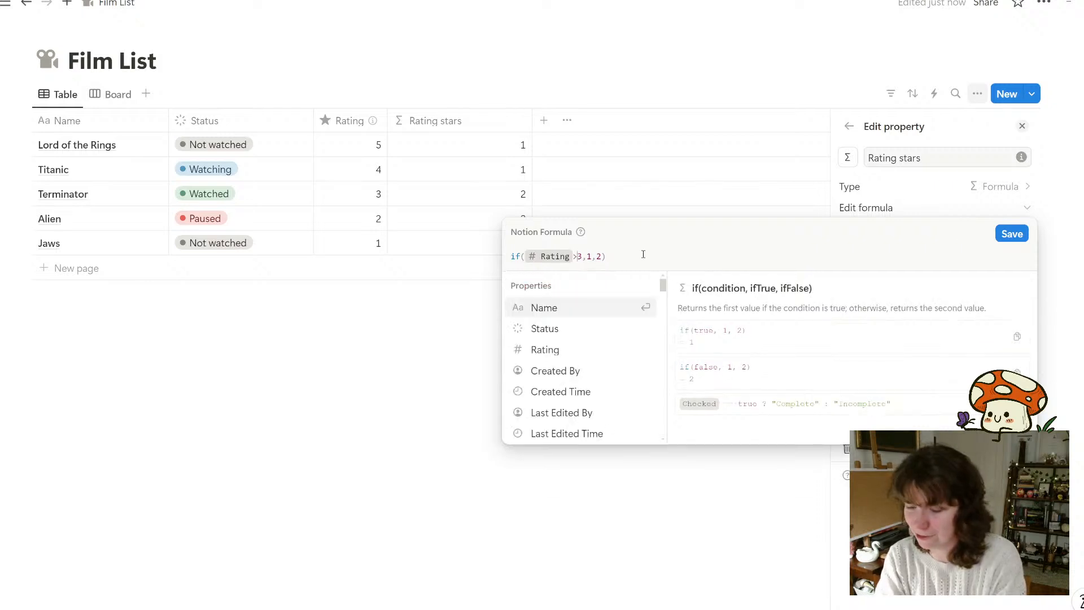
{"action": "type", "text": "="}
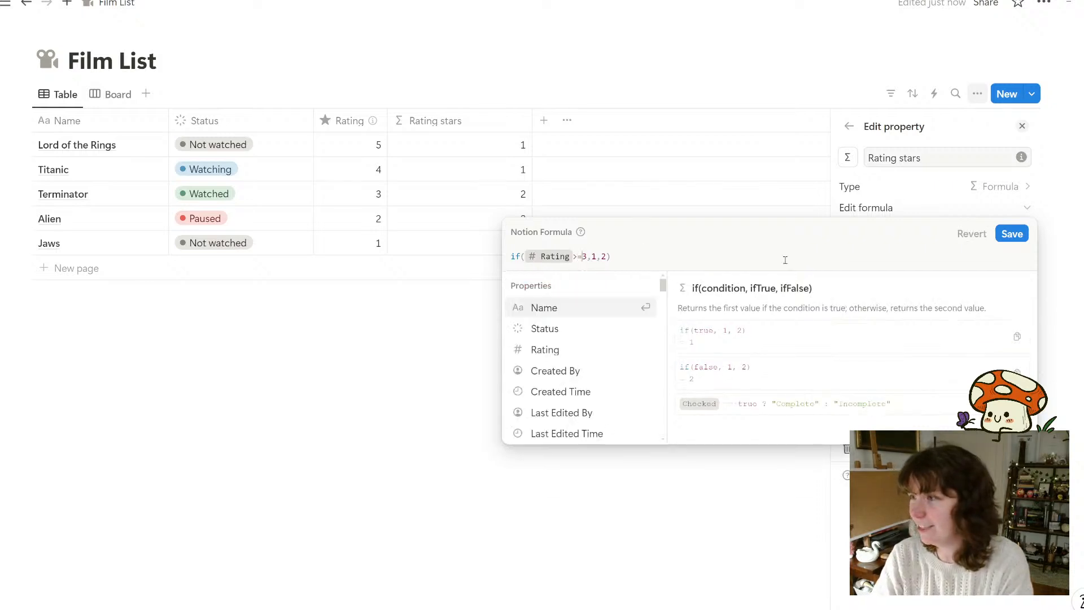
{"action": "left_click", "coordinate": [1012, 234]}
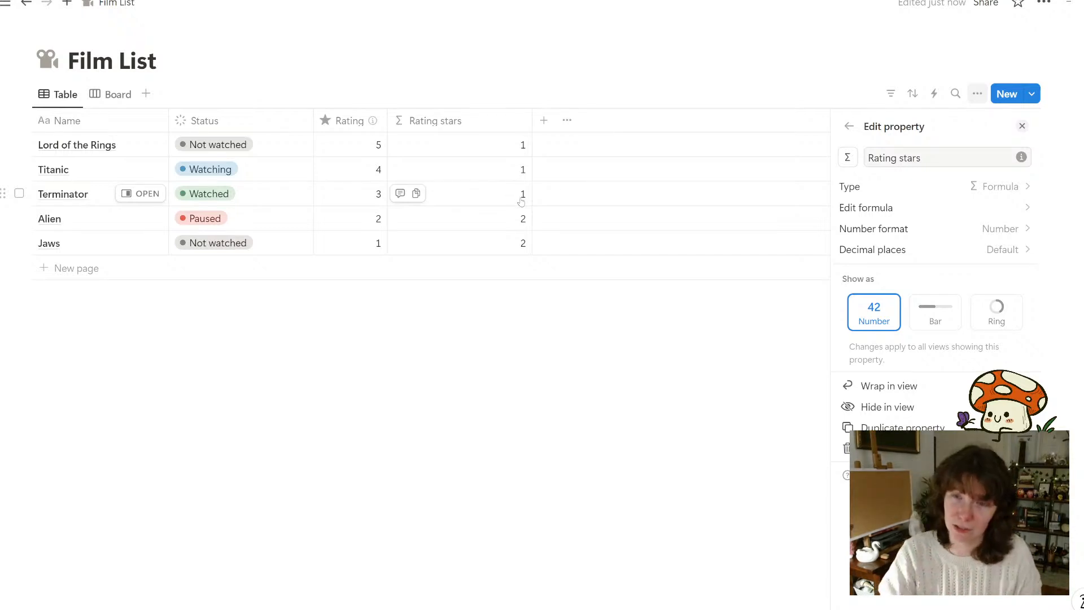
Edit the Rating stars formula so its condition reads Rating==5
{"action": "left_click", "coordinate": [918, 208]}
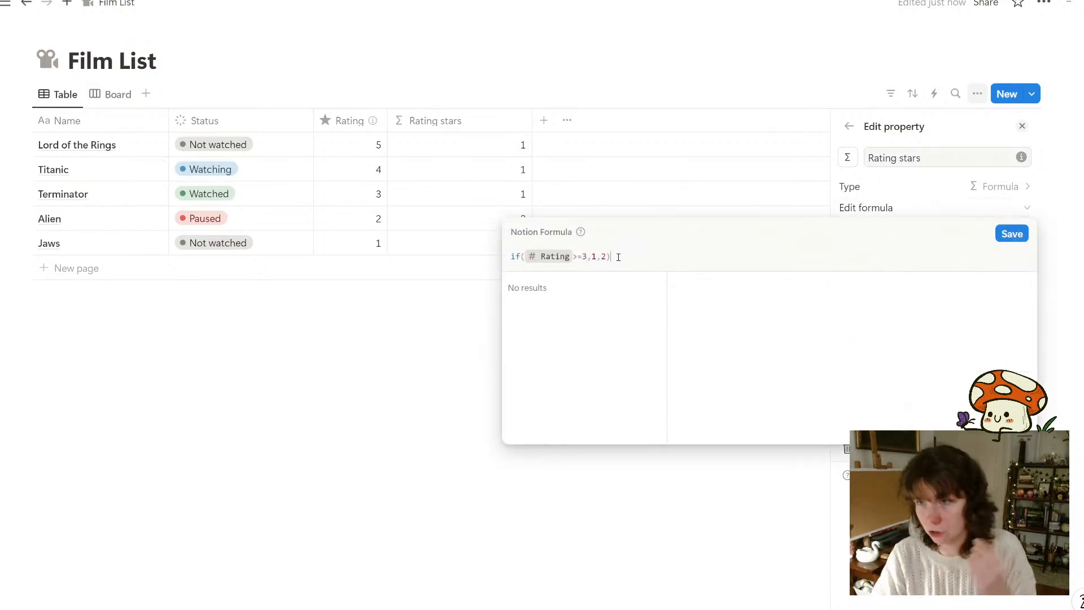
{"action": "left_click", "coordinate": [608, 257]}
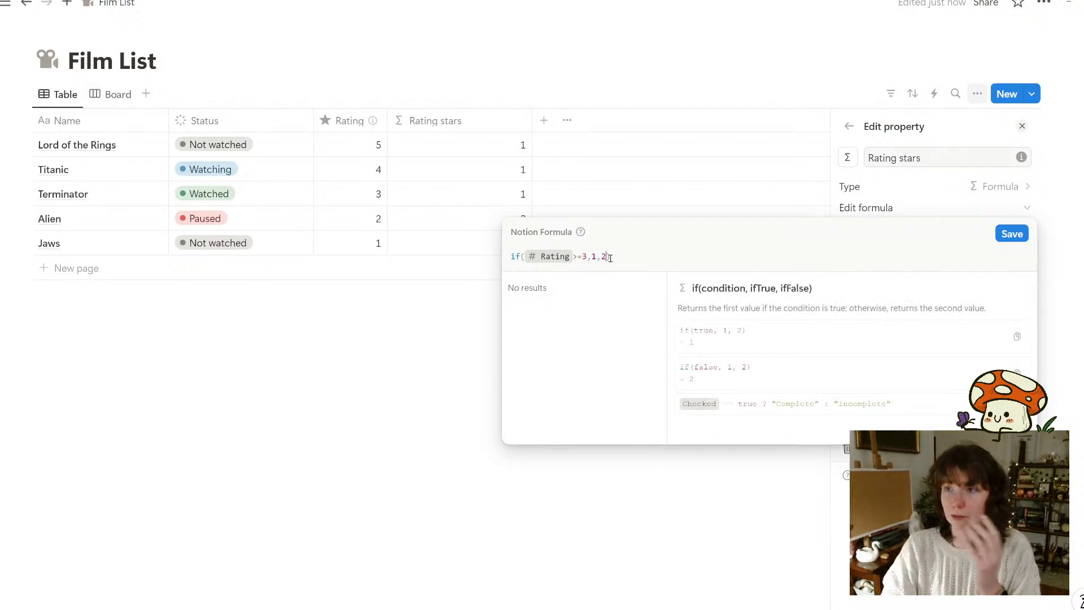
{"action": "key", "text": "Left"}
{"action": "key", "text": "Left"}
{"action": "key", "text": "Left"}
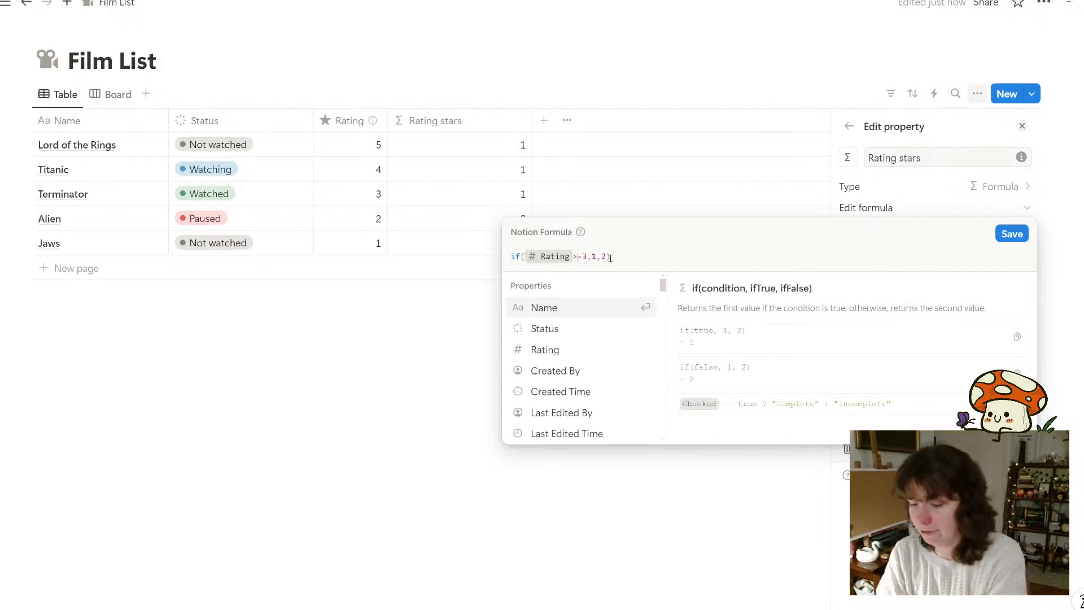
{"action": "key", "text": "BackSpace"}
{"action": "type", "text": "="}
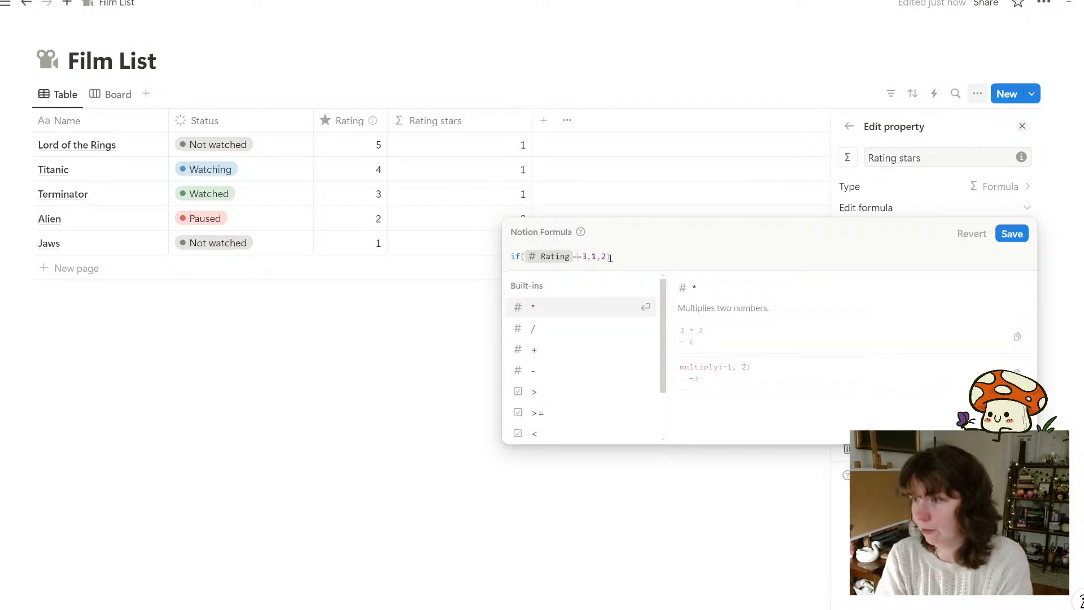
{"action": "key", "text": "Right"}
{"action": "key", "text": "Right"}
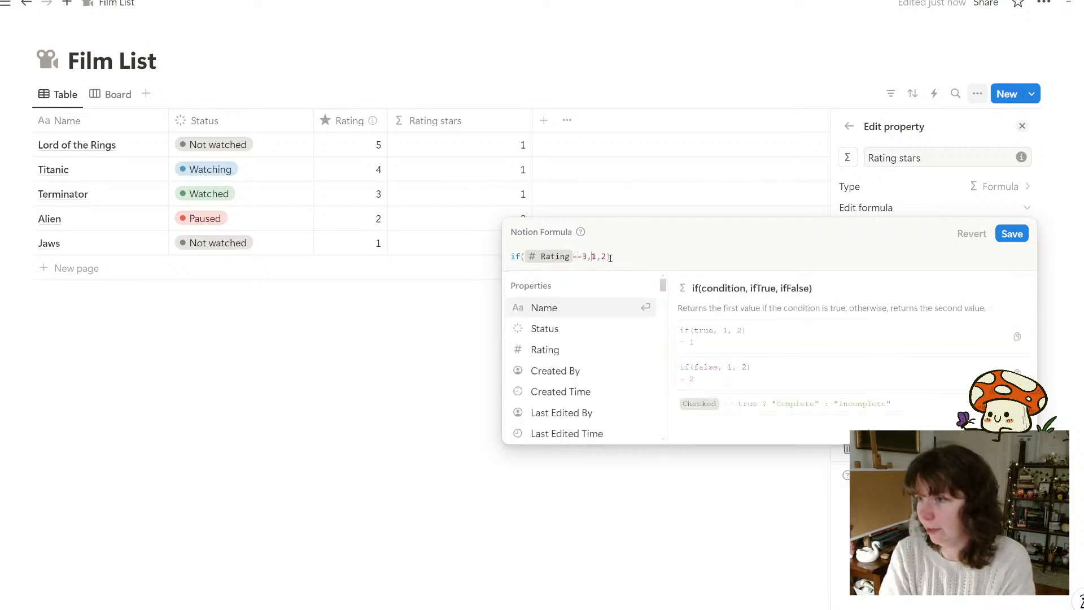
{"action": "key", "text": "Down"}
{"action": "key", "text": "Up"}
{"action": "key", "text": "Left"}
{"action": "key", "text": "BackSpace"}
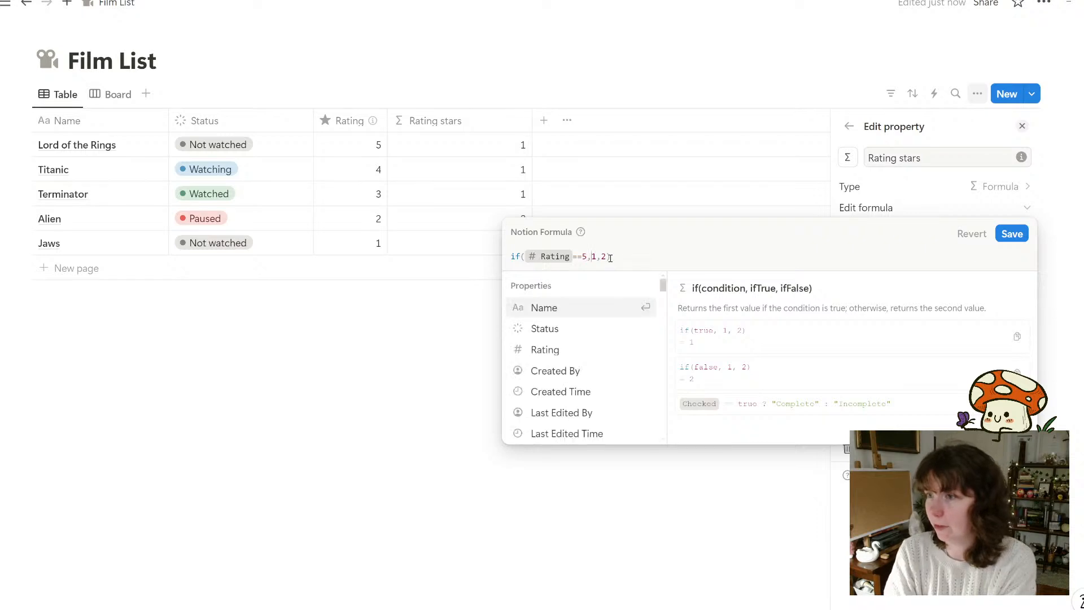
{"action": "type", "text": "5"}
Replace the results 1 and 2 in the Rating stars formula with five star emojis as the true result
{"action": "key", "text": "Right"}
{"action": "key", "text": "Right"}
{"action": "key", "text": "Right"}
{"action": "key", "text": "Right"}
{"action": "key", "text": "BackSpace"}
{"action": "key", "text": "BackSpace"}
{"action": "key", "text": "BackSpace"}
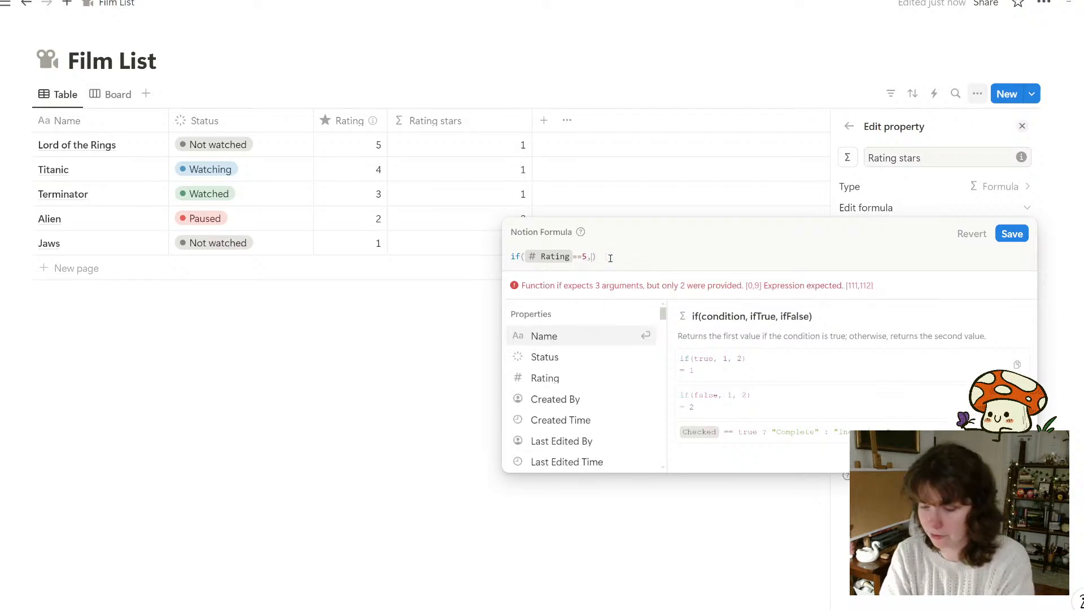
{"action": "key", "text": "super+period"}
{"action": "type", "text": "s"}
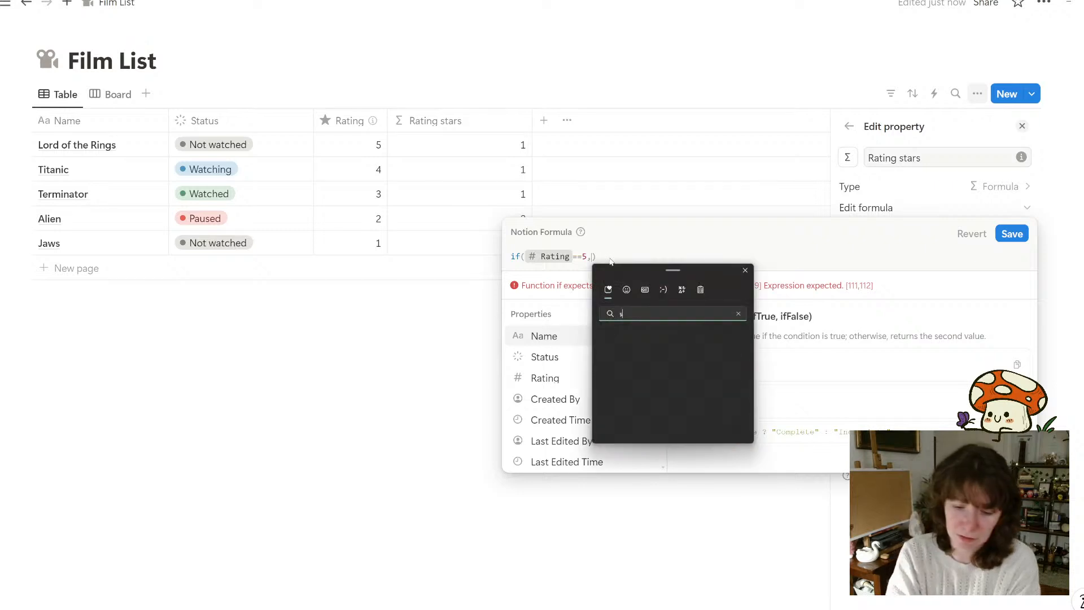
{"action": "type", "text": "tar"}
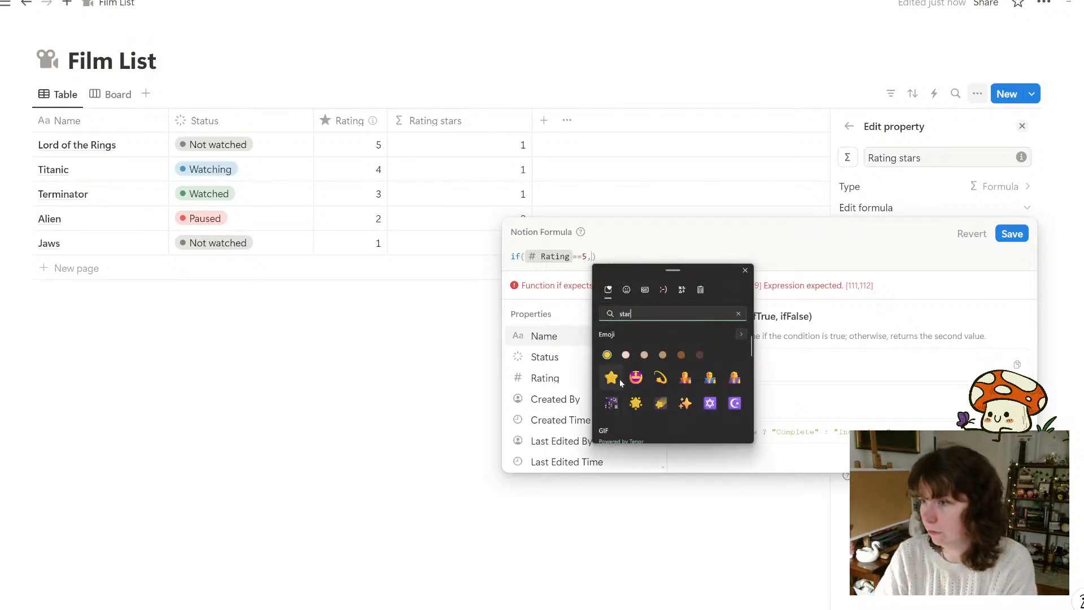
{"action": "left_click", "coordinate": [617, 380]}
{"action": "left_click", "coordinate": [617, 380]}
{"action": "left_click", "coordinate": [616, 379]}
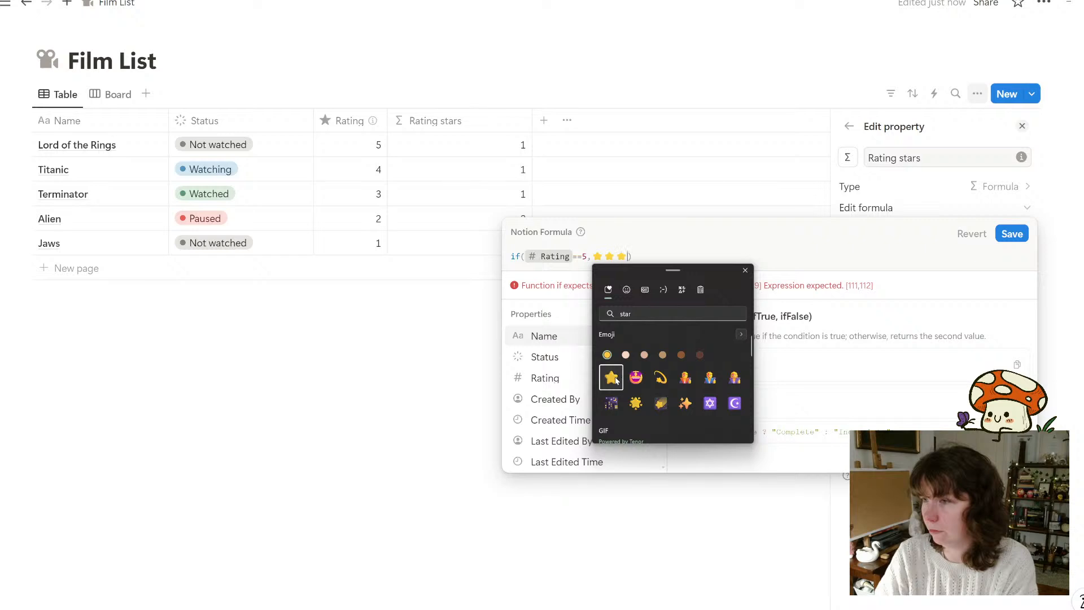
{"action": "left_click", "coordinate": [616, 380]}
{"action": "left_click", "coordinate": [616, 380]}
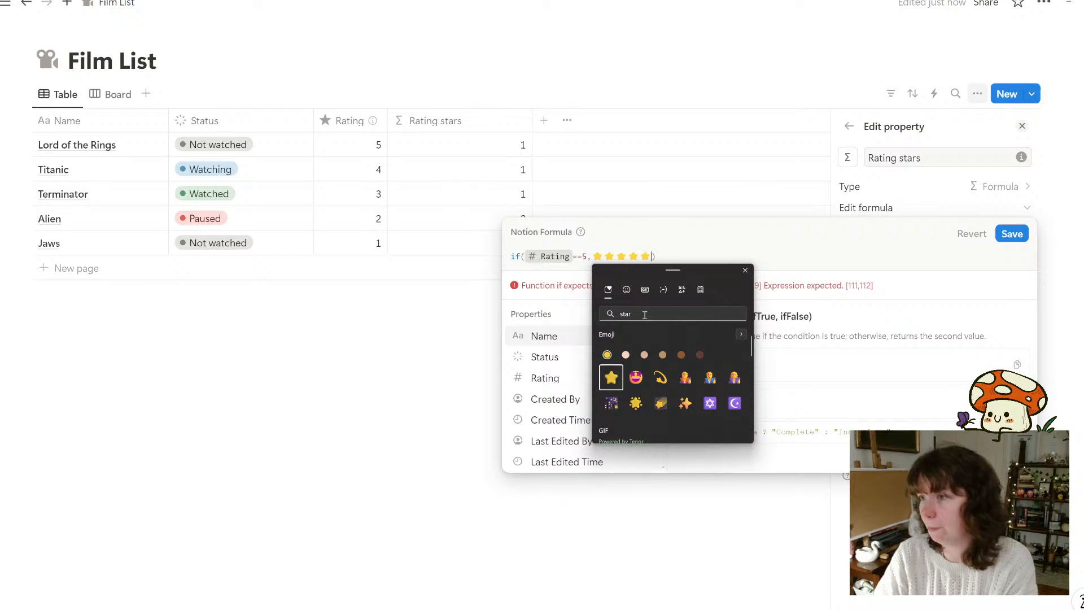
{"action": "key", "text": "Escape"}
{"action": "left_click", "coordinate": [655, 257]}
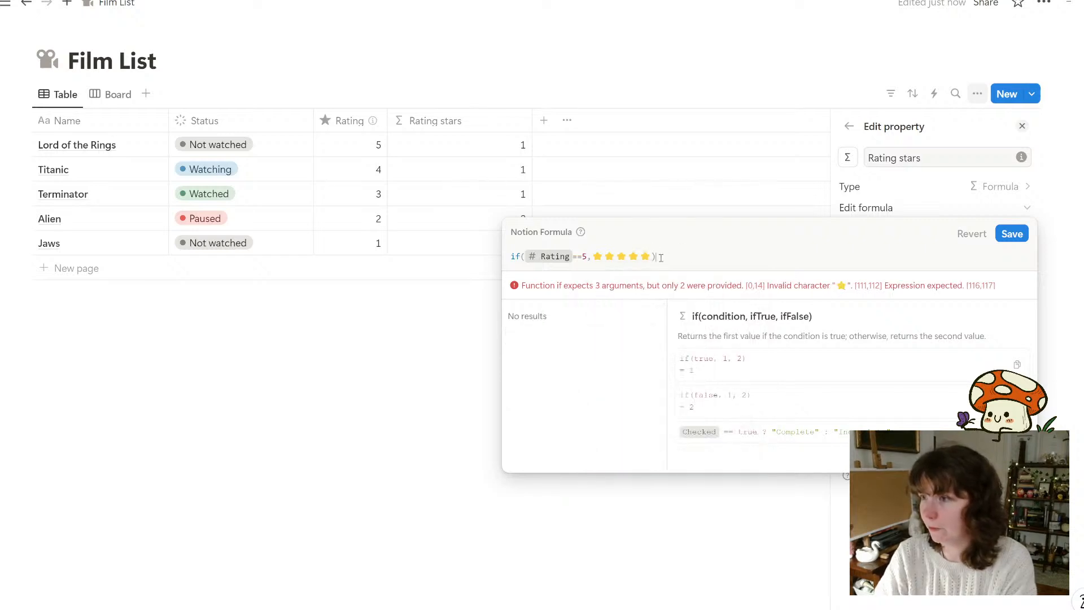
Add "no" in quotation marks as the false result after the five stars in the formula
{"action": "left_click", "coordinate": [651, 257]}
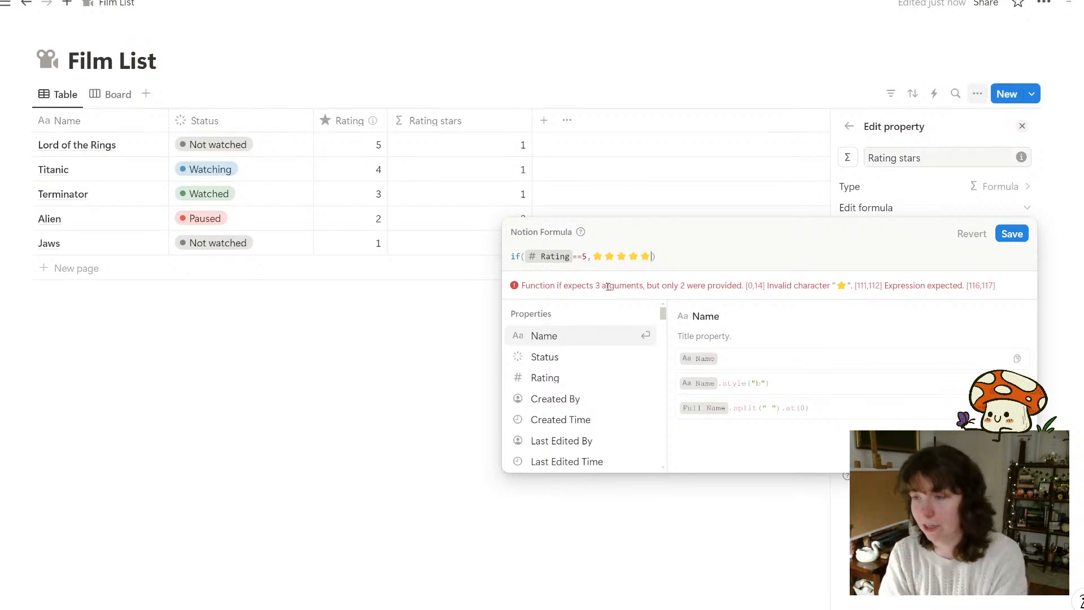
{"action": "type", "text": ",\""}
{"action": "type", "text": "no"}
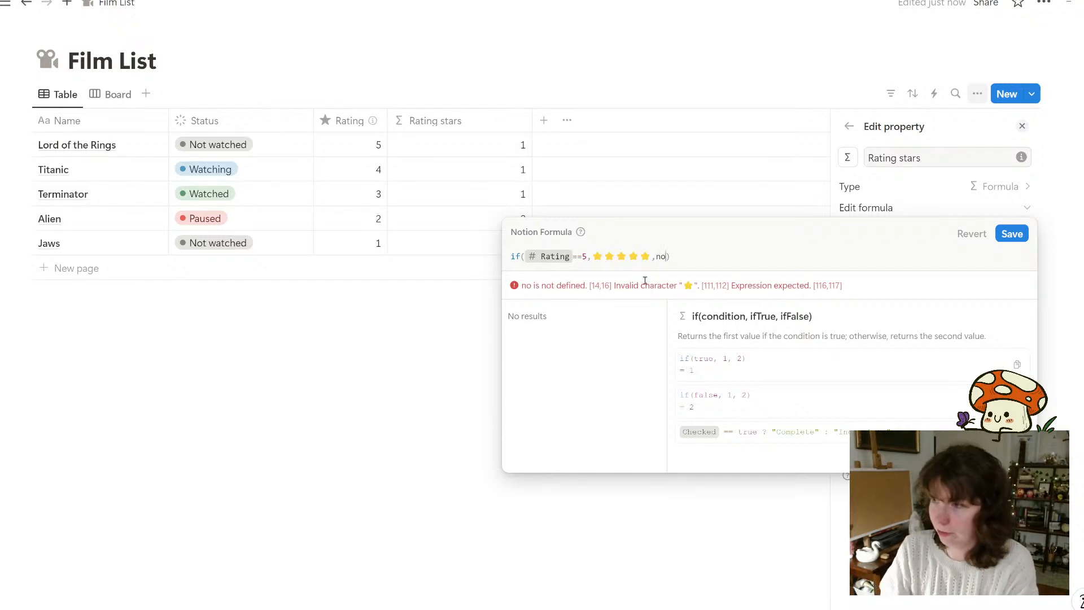
{"action": "type", "text": "\""}
{"action": "key", "text": "Right"}
{"action": "key", "text": "Right"}
{"action": "type", "text": "\""}
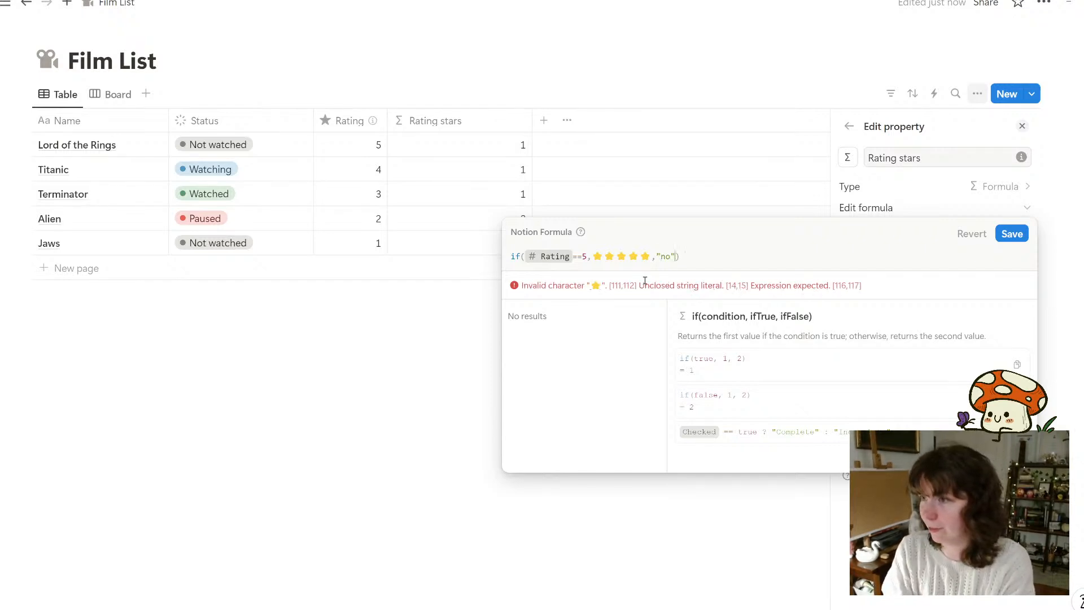
Enclose the five star emojis in the formula in quotation marks
{"action": "key", "text": "Left"}
{"action": "type", "text": "\""}
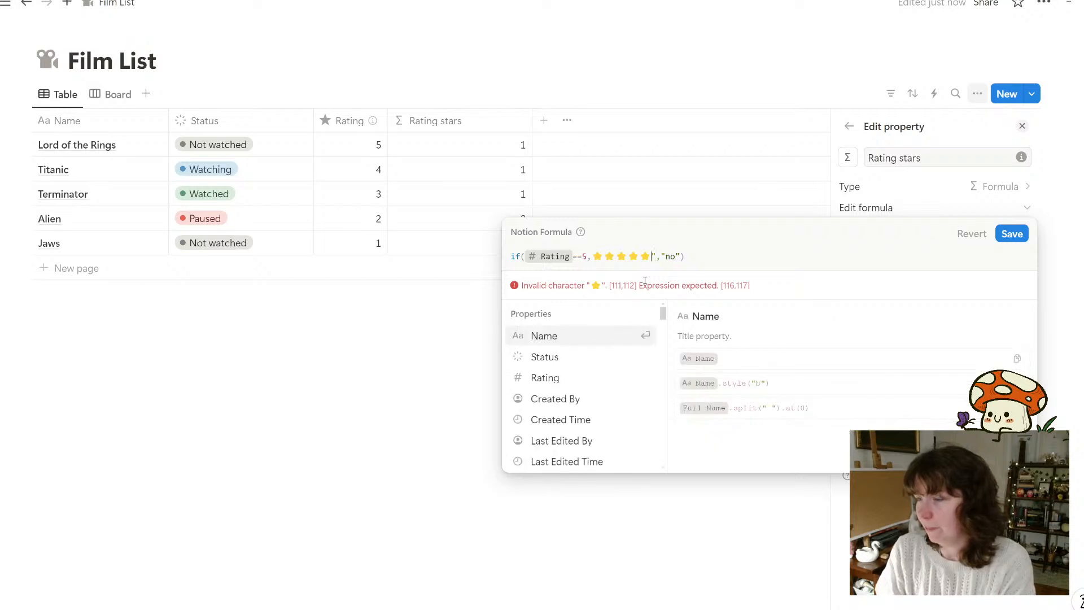
{"action": "key", "text": "Left"}
{"action": "key", "text": "Left"}
{"action": "key", "text": "Left"}
{"action": "key", "text": "Left"}
{"action": "key", "text": "Left"}
{"action": "key", "text": "Left"}
{"action": "type", "text": "\""}
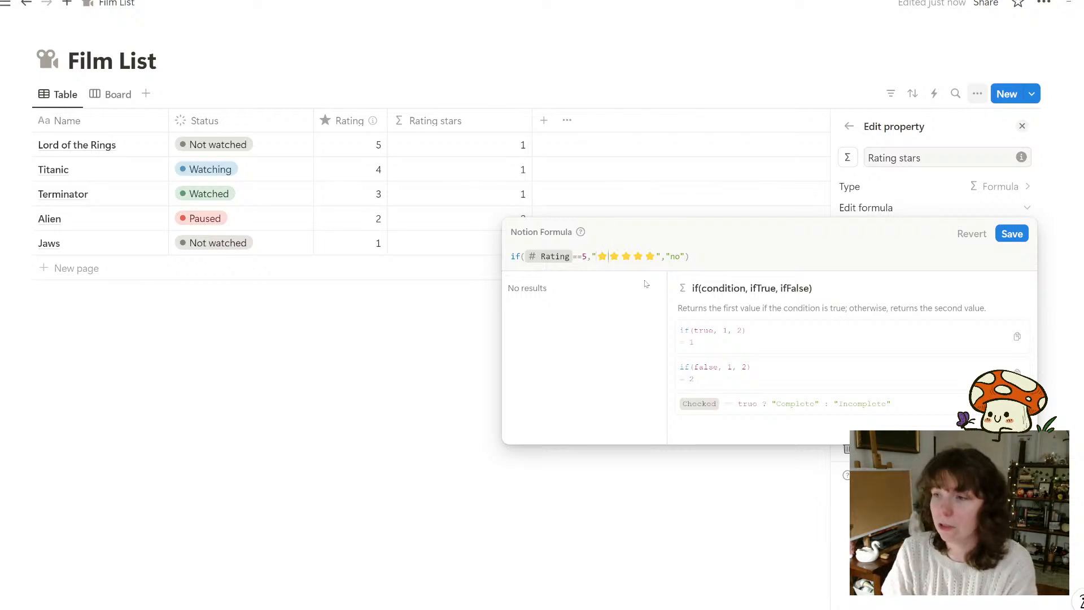
Remove the quotation marks around no in the Rating stars formula and put them back
{"action": "key", "text": "Right"}
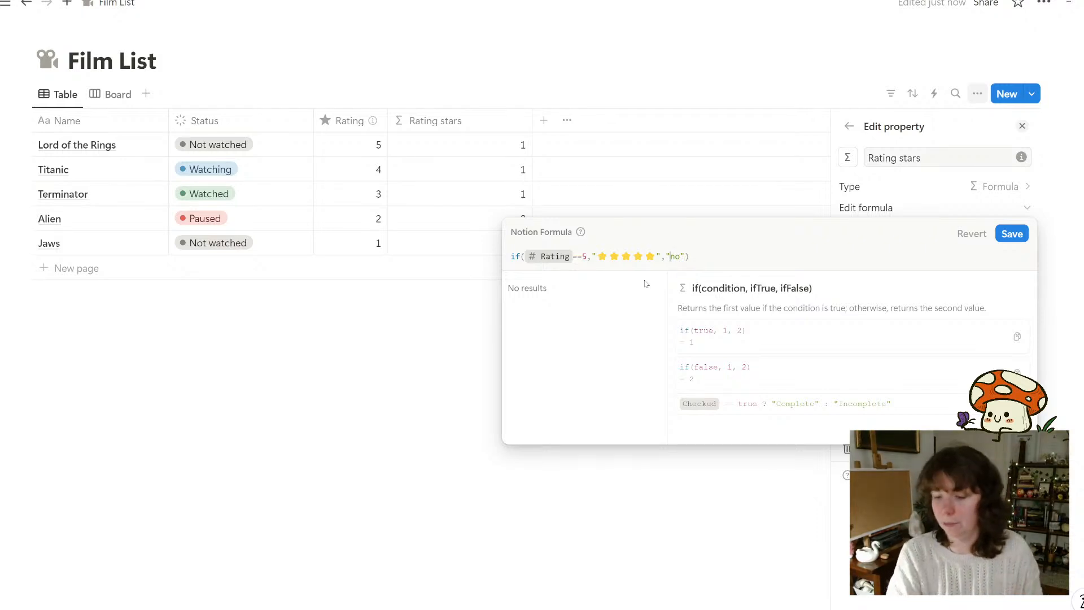
{"action": "key", "text": "BackSpace"}
{"action": "key", "text": "Right"}
{"action": "key", "text": "Right"}
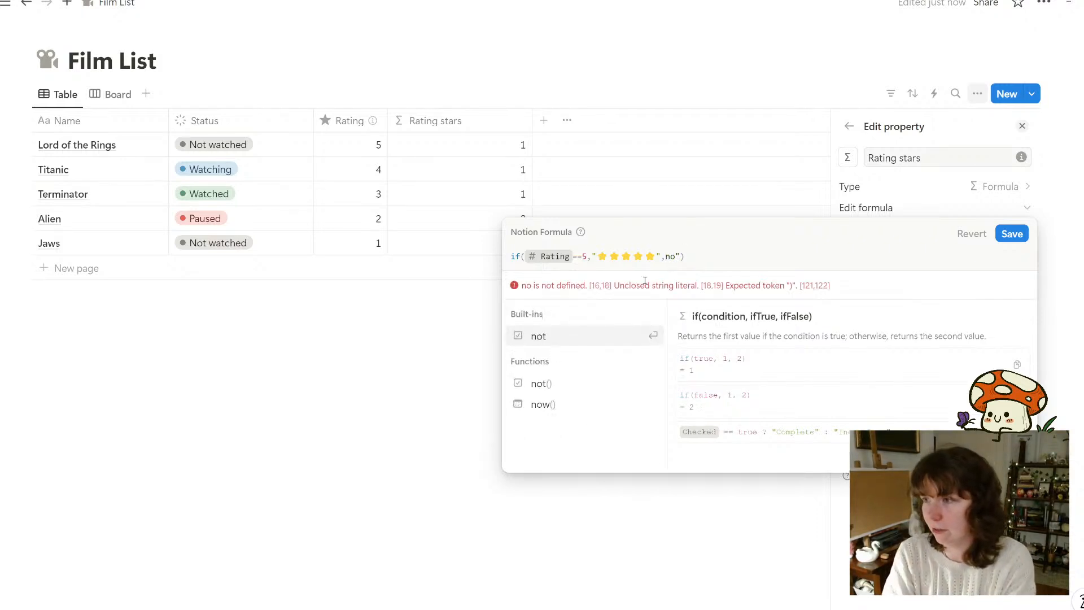
{"action": "key", "text": "Delete"}
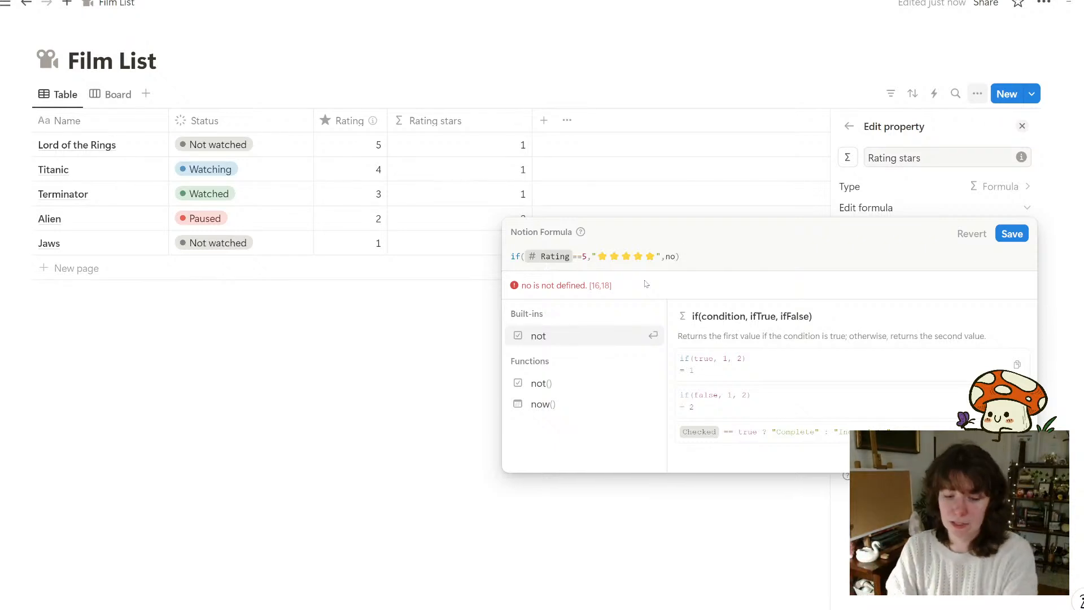
{"action": "key", "text": "Left"}
{"action": "key", "text": "Left"}
{"action": "type", "text": "\",\""}
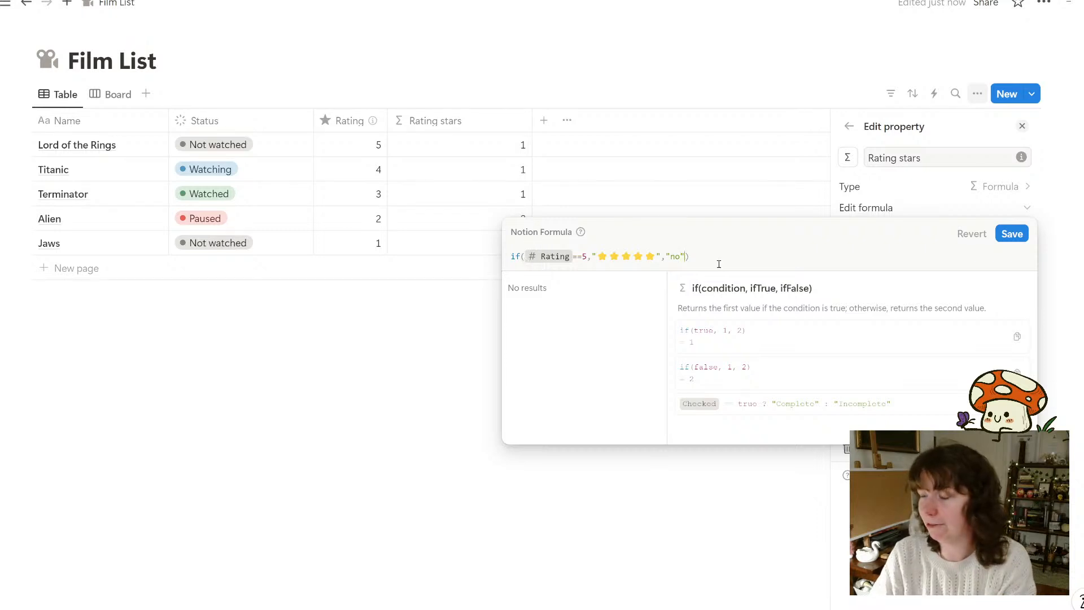
Save the Rating stars formula with five stars for a Rating of 5 and "no" for any other rating
{"action": "left_click", "coordinate": [590, 257]}
{"action": "type", "text": ","}
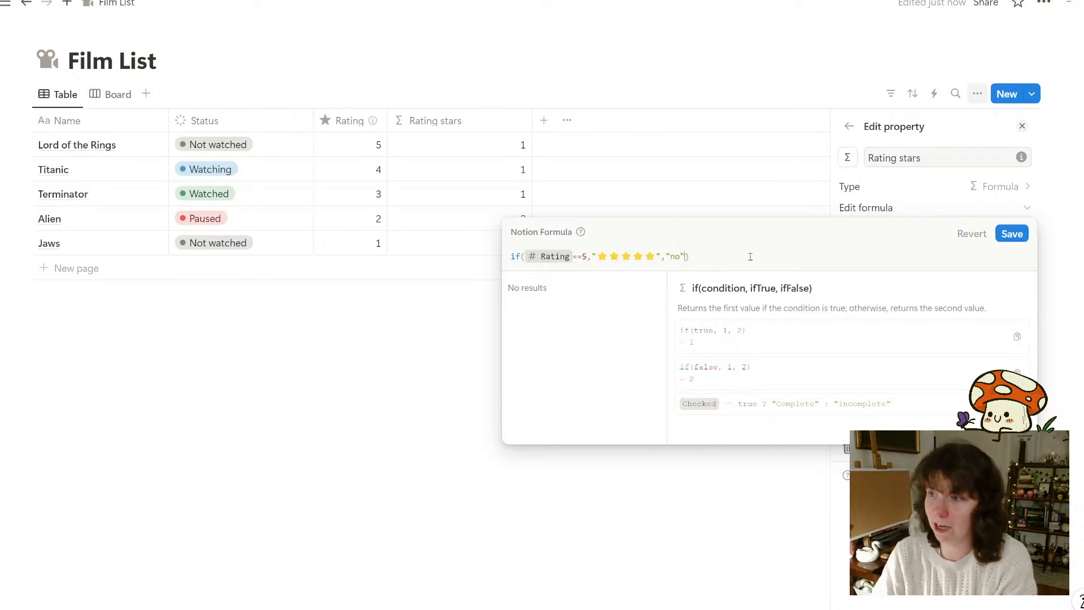
{"action": "left_click", "coordinate": [1011, 232]}
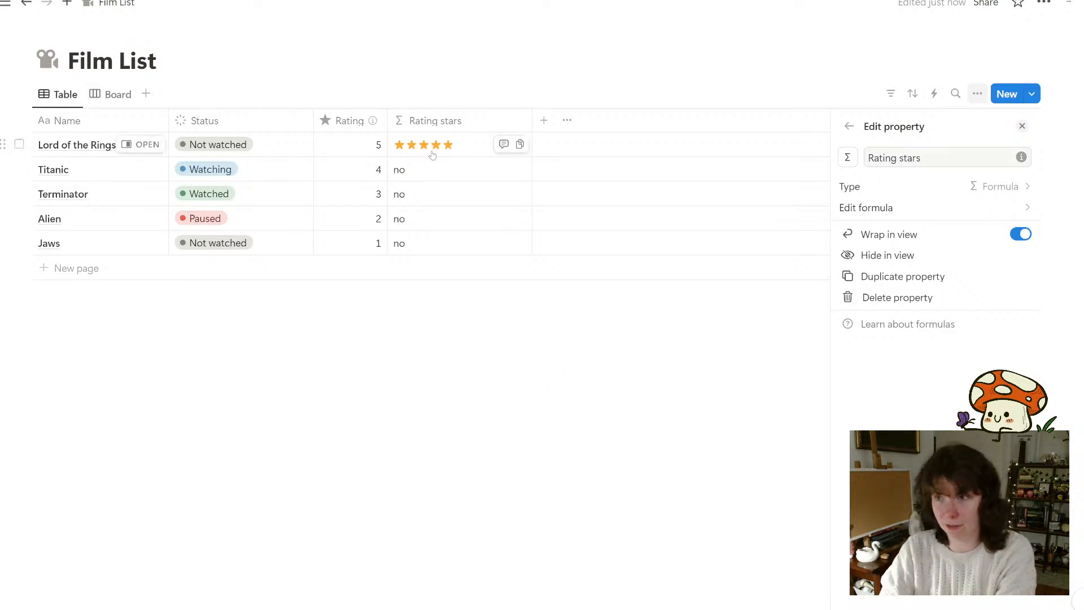
Test the formula by setting Alien's Rating to 5, and set it back to 2
{"action": "left_click", "coordinate": [379, 226]}
{"action": "key", "text": "BackSpace"}
{"action": "type", "text": "5"}
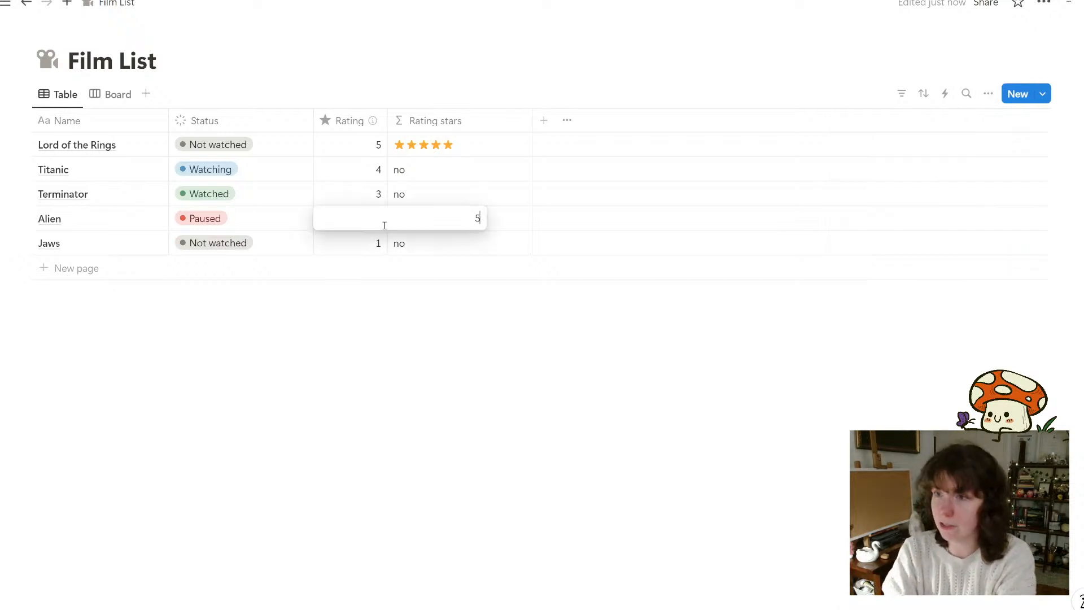
{"action": "key", "text": "Return"}
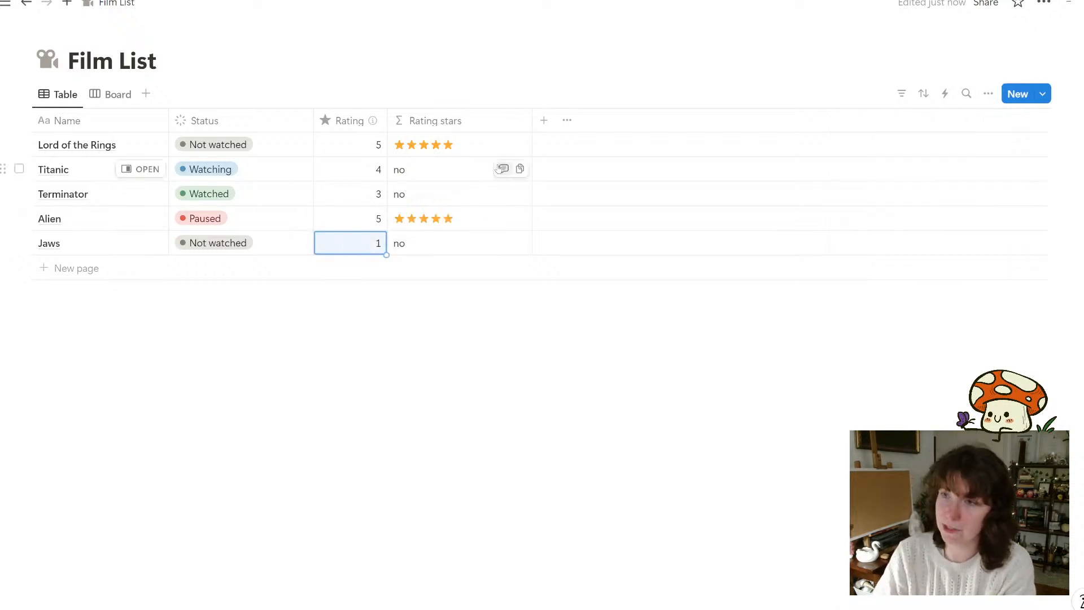
{"action": "left_click", "coordinate": [374, 225]}
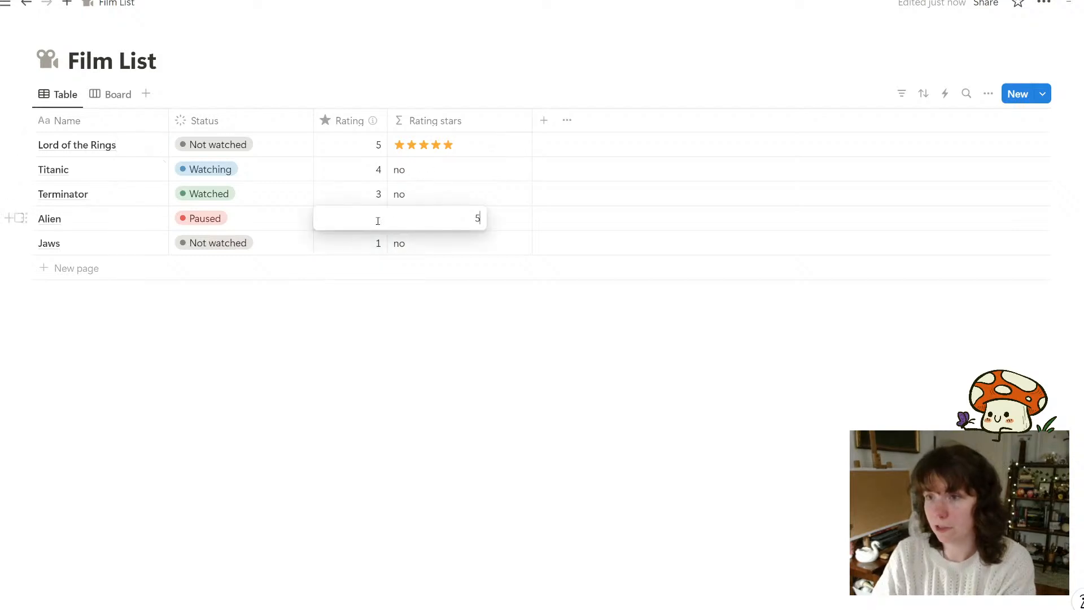
{"action": "key", "text": "BackSpace"}
{"action": "type", "text": "2"}
{"action": "key", "text": "Return"}
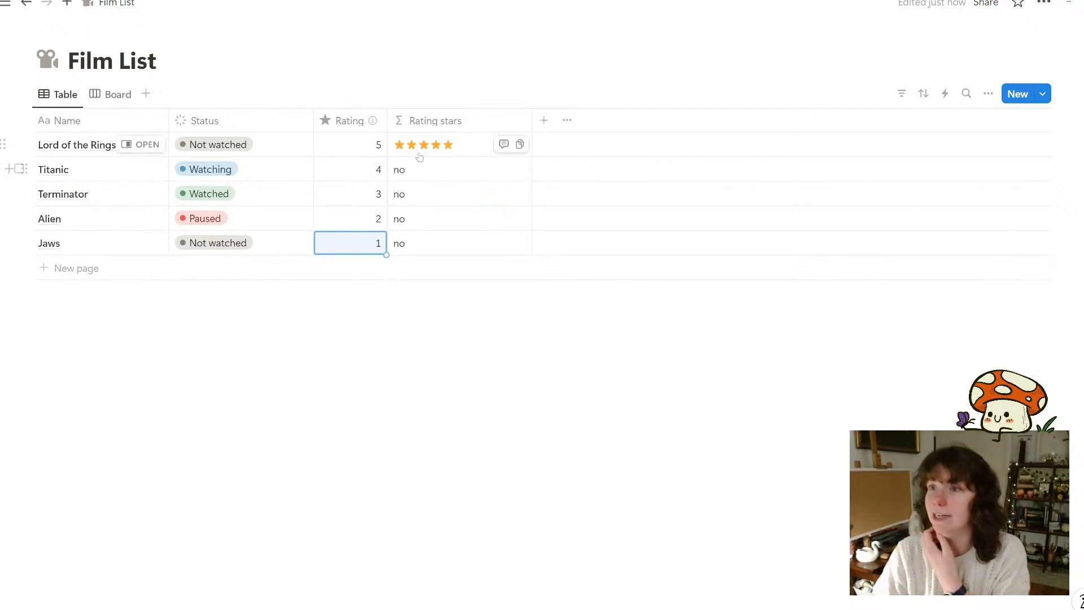
Open the Rating stars formula for editing and change its if function to ifs
{"action": "left_click", "coordinate": [432, 122]}
{"action": "left_click", "coordinate": [433, 178]}
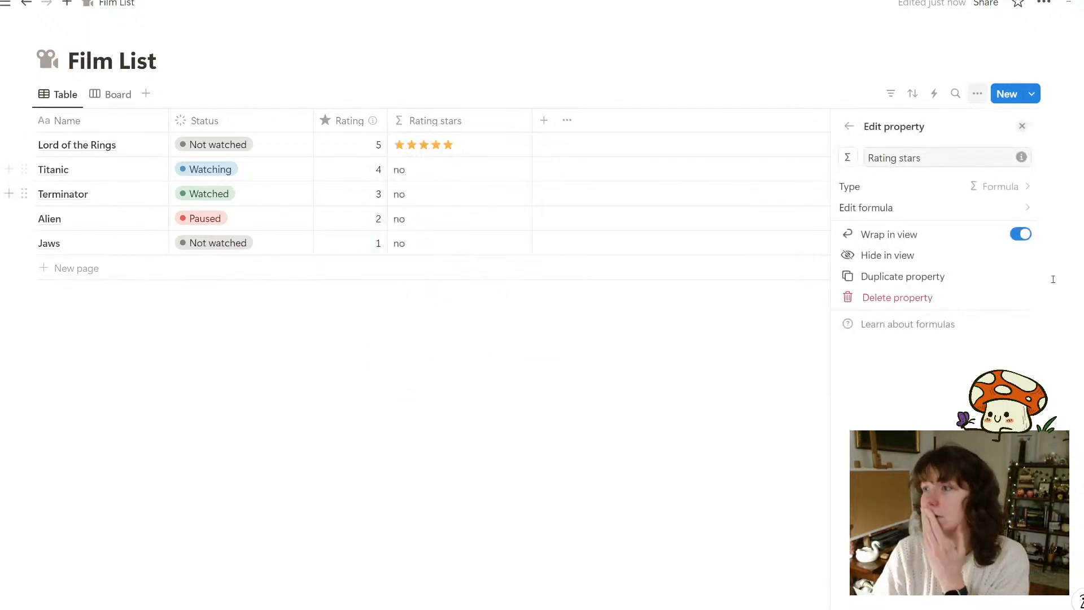
{"action": "left_click", "coordinate": [964, 211]}
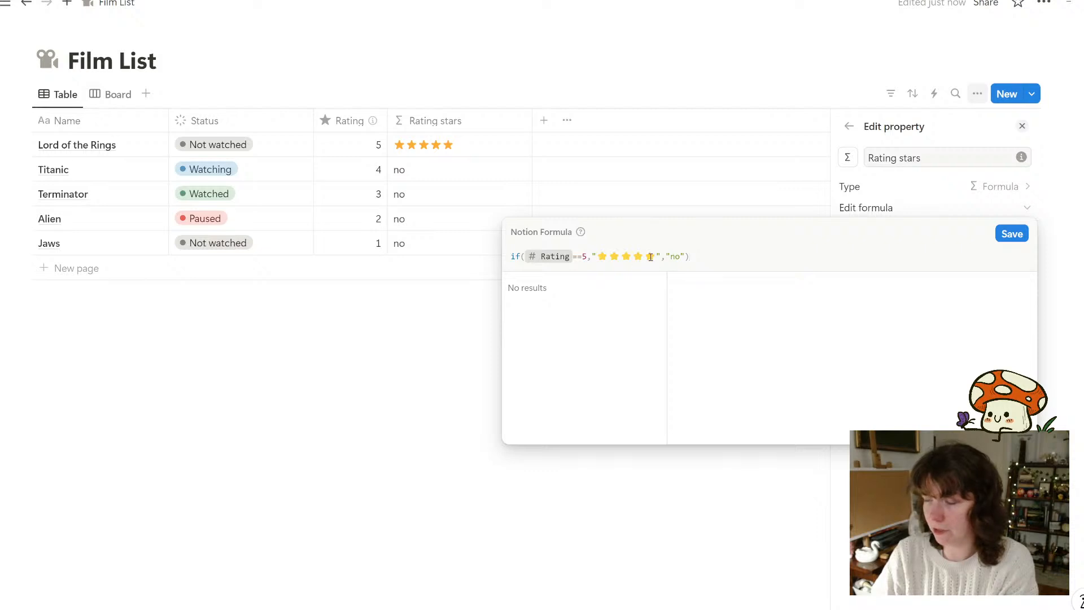
{"action": "left_click", "coordinate": [524, 260]}
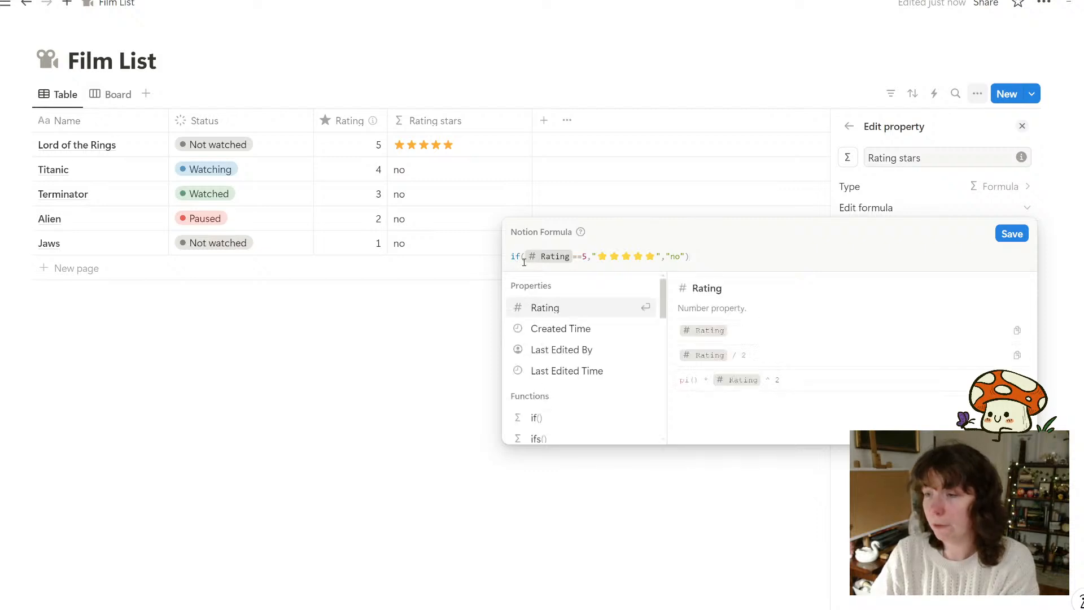
{"action": "left_click", "coordinate": [519, 257]}
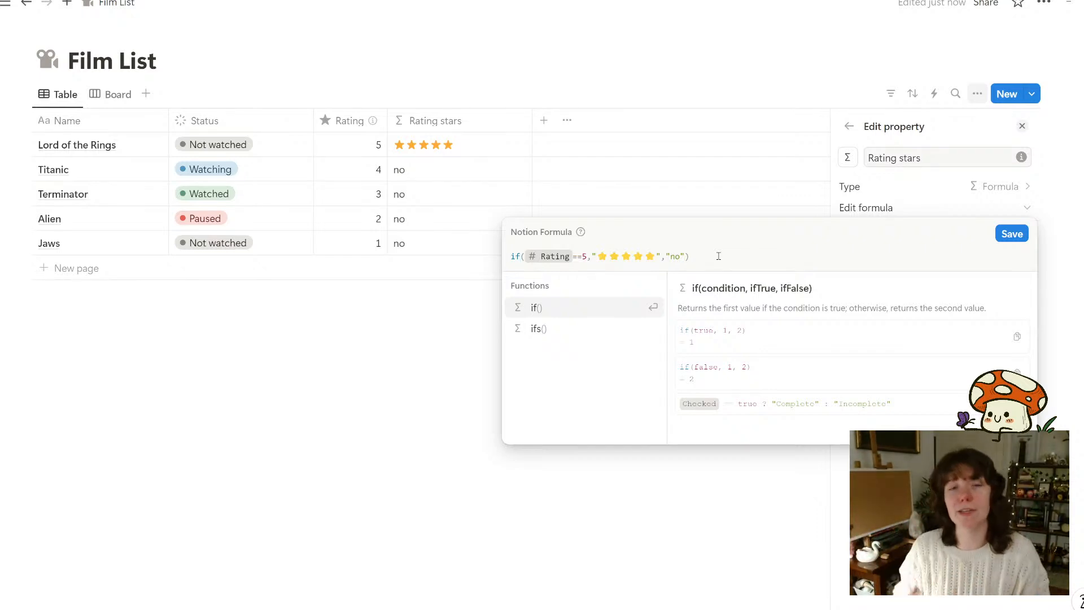
{"action": "left_click", "coordinate": [556, 329]}
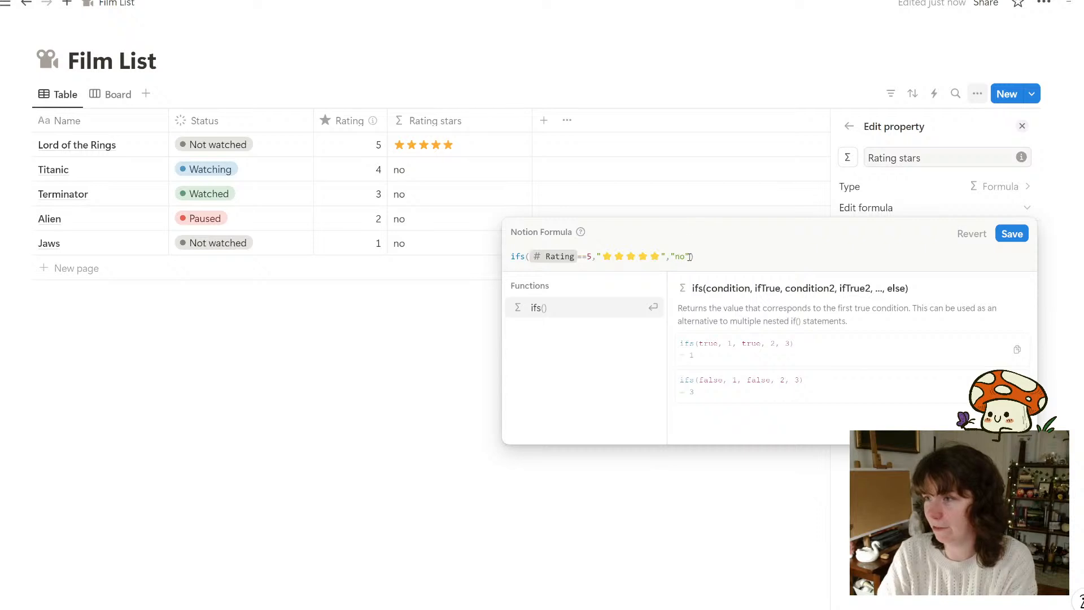
Replace the "no" result in the formula with a second condition, Rating==4, followed by a comma
{"action": "left_click", "coordinate": [724, 258]}
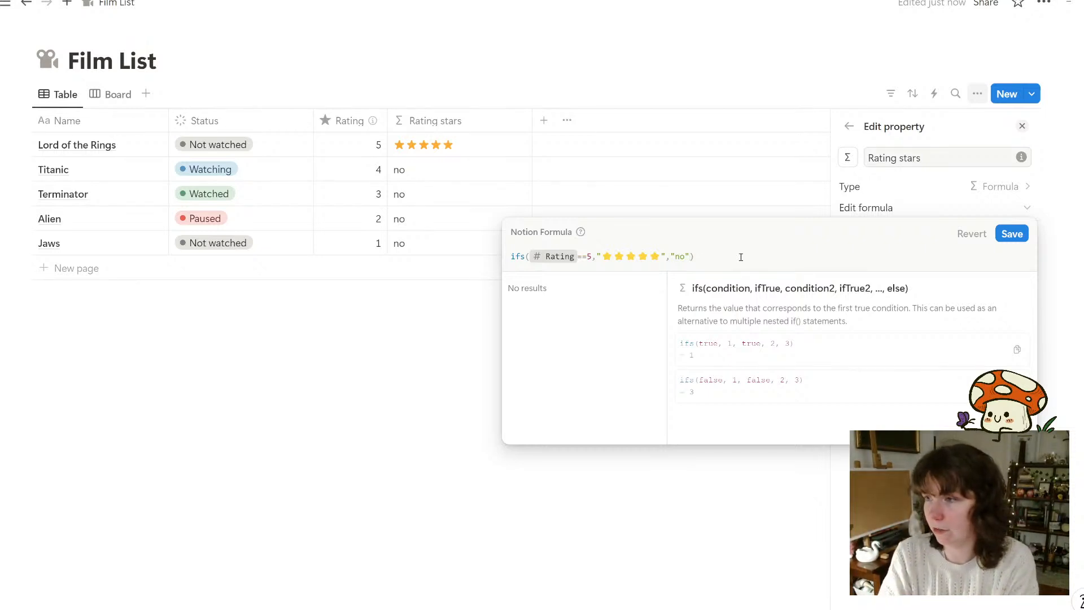
{"action": "key", "text": "BackSpace"}
{"action": "key", "text": "BackSpace"}
{"action": "key", "text": "BackSpace"}
{"action": "key", "text": "BackSpace"}
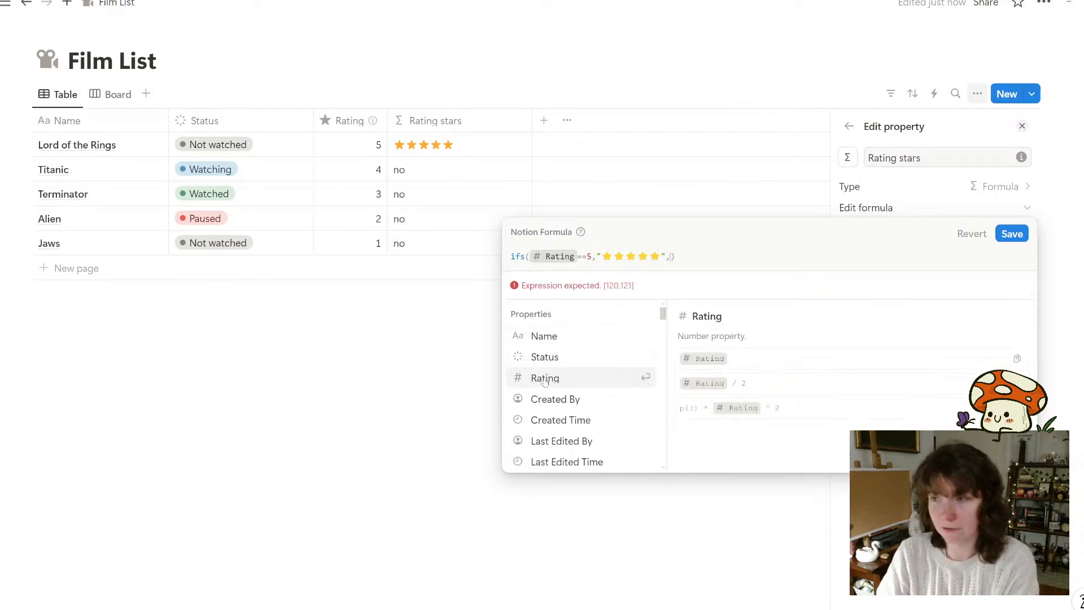
{"action": "left_click", "coordinate": [544, 378]}
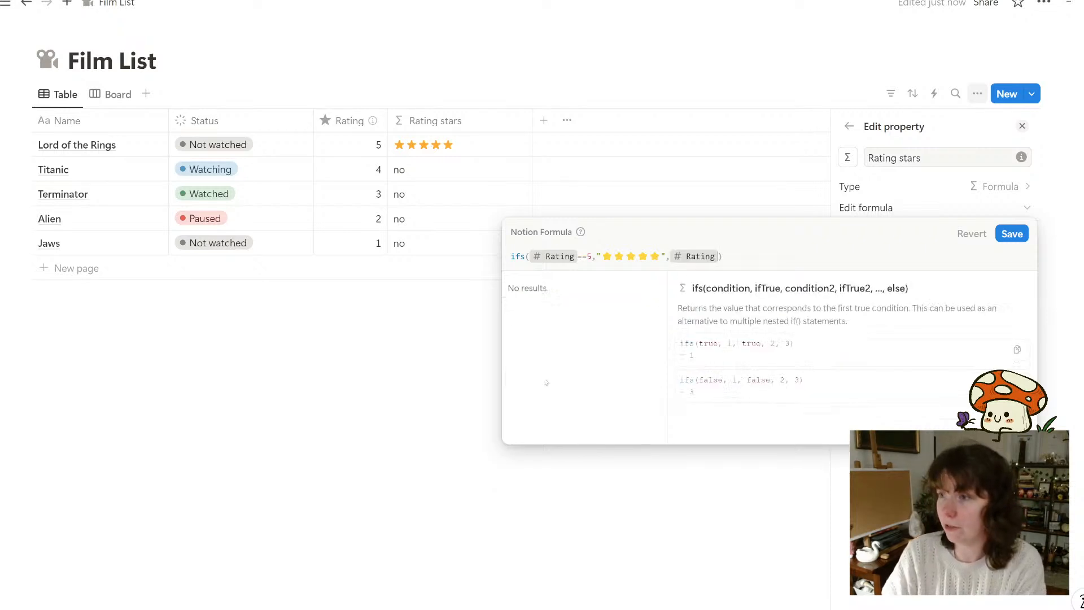
{"action": "type", "text": "==4"}
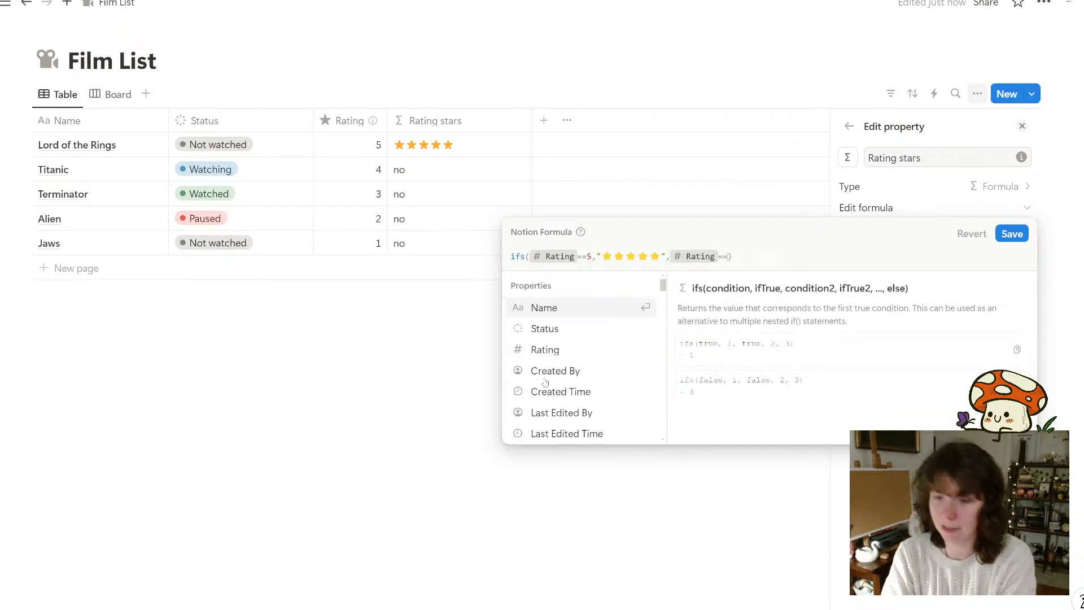
{"action": "type", "text": ","}
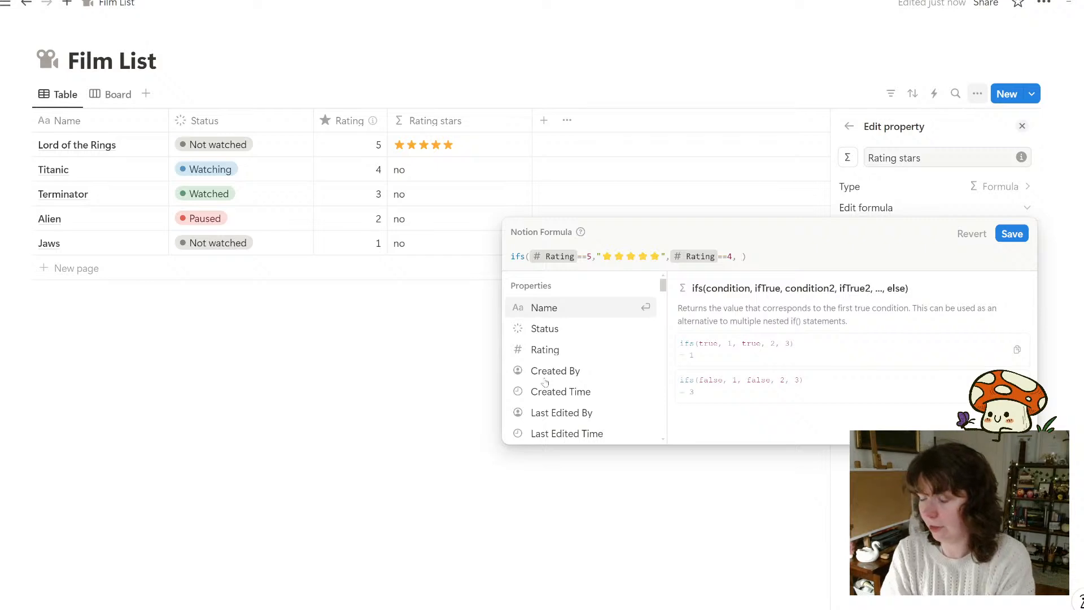
Copy the quoted five-star text used as the result for Rating==5
{"action": "key", "text": "Left"}
{"action": "key", "text": "Left"}
{"action": "key", "text": "Left"}
{"action": "key", "text": "Left"}
{"action": "key", "text": "Left"}
{"action": "key", "text": "Left"}
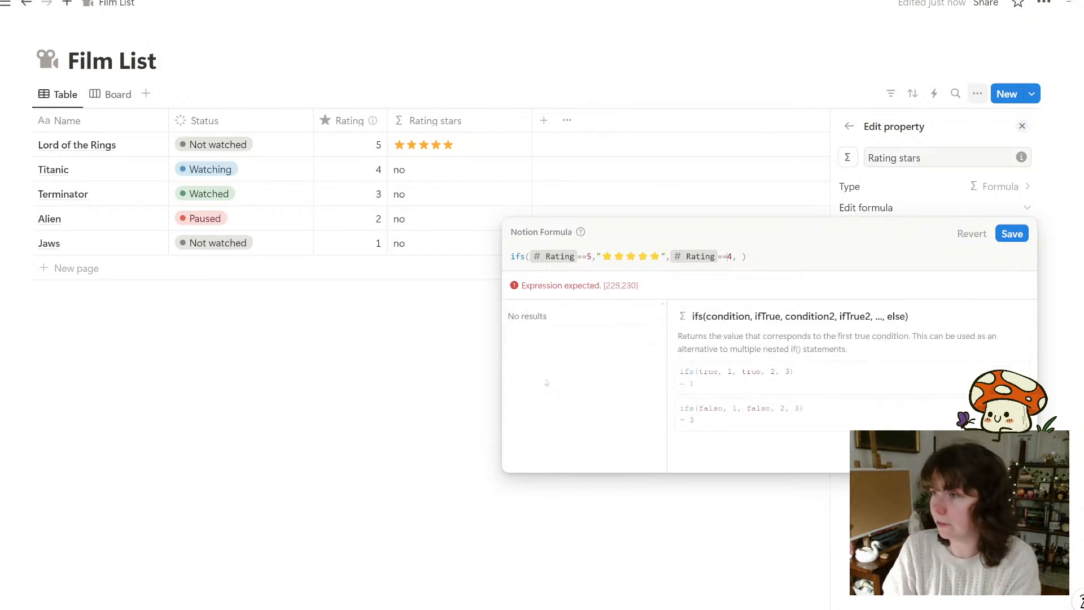
{"action": "key", "text": "shift+Left"}
{"action": "key", "text": "shift+Left"}
{"action": "key", "text": "shift+Left"}
{"action": "key", "text": "shift+Left"}
{"action": "key", "text": "shift+Left"}
{"action": "key", "text": "shift+Left"}
{"action": "key", "text": "shift+Left"}
{"action": "key", "text": "ctrl+c"}
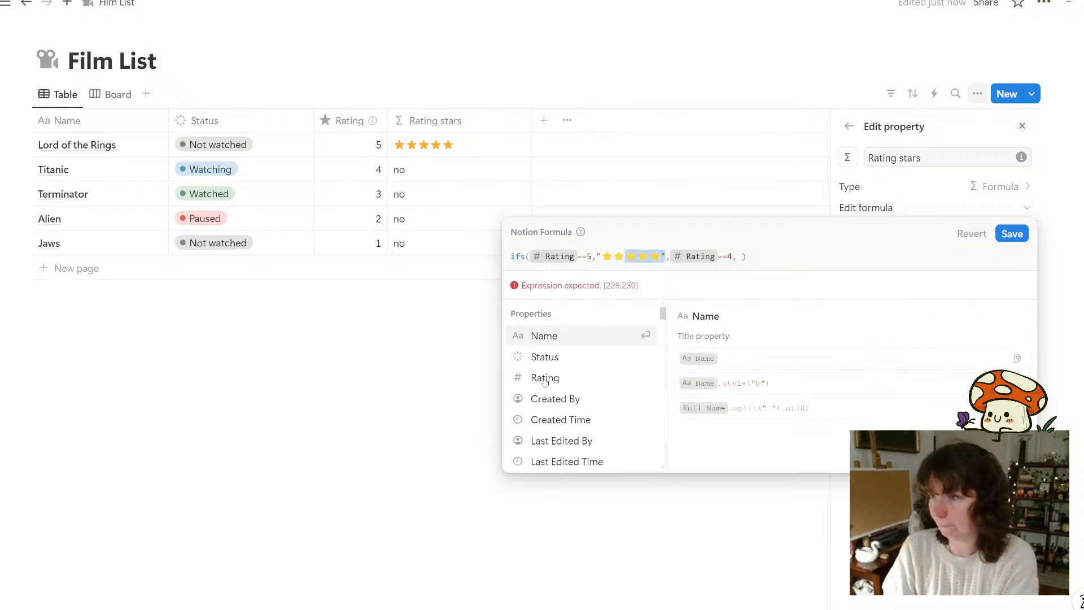
Paste the quoted stars as the result for Rating==4, cut them to four stars, and add a comma after them
{"action": "key", "text": "Right"}
{"action": "key", "text": "Right"}
{"action": "key", "text": "Right"}
{"action": "key", "text": "Right"}
{"action": "key", "text": "Right"}
{"action": "key", "text": "Right"}
{"action": "key", "text": "Right"}
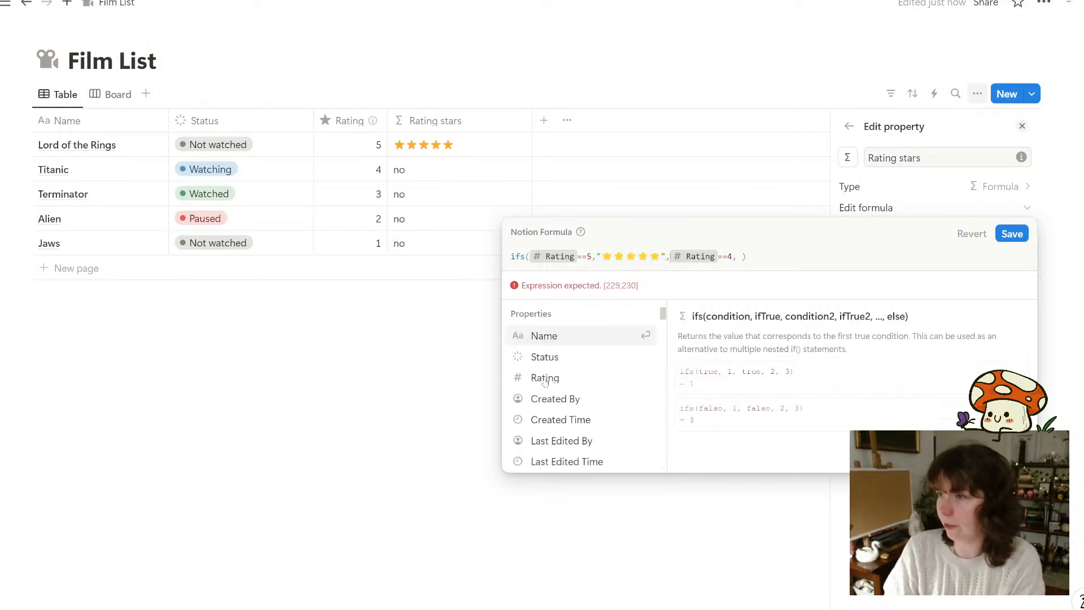
{"action": "key", "text": "ctrl+v"}
{"action": "key", "text": "Left"}
{"action": "key", "text": "Left"}
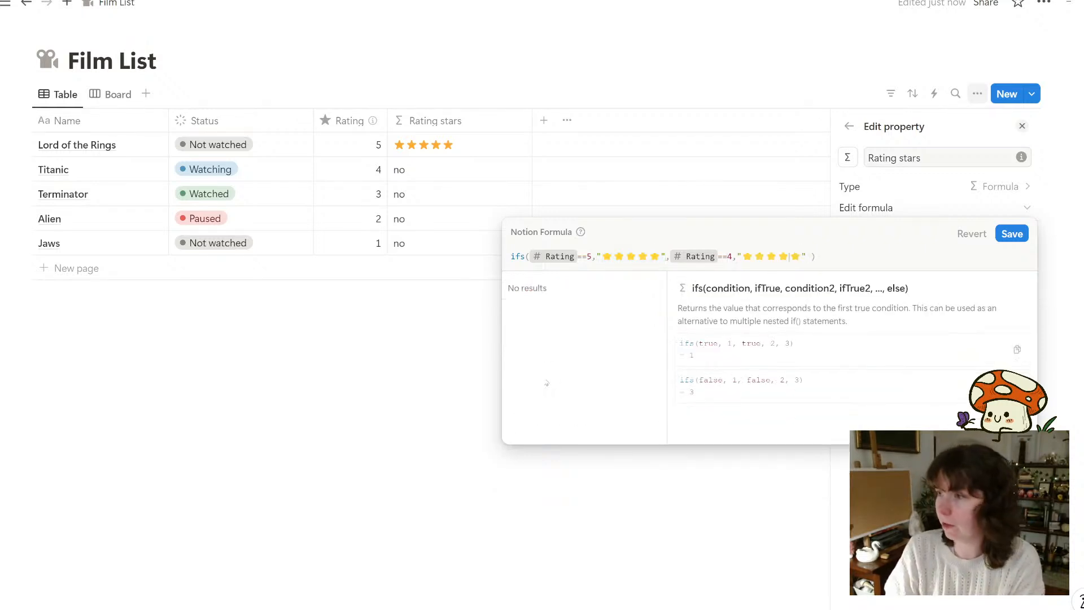
{"action": "key", "text": "BackSpace"}
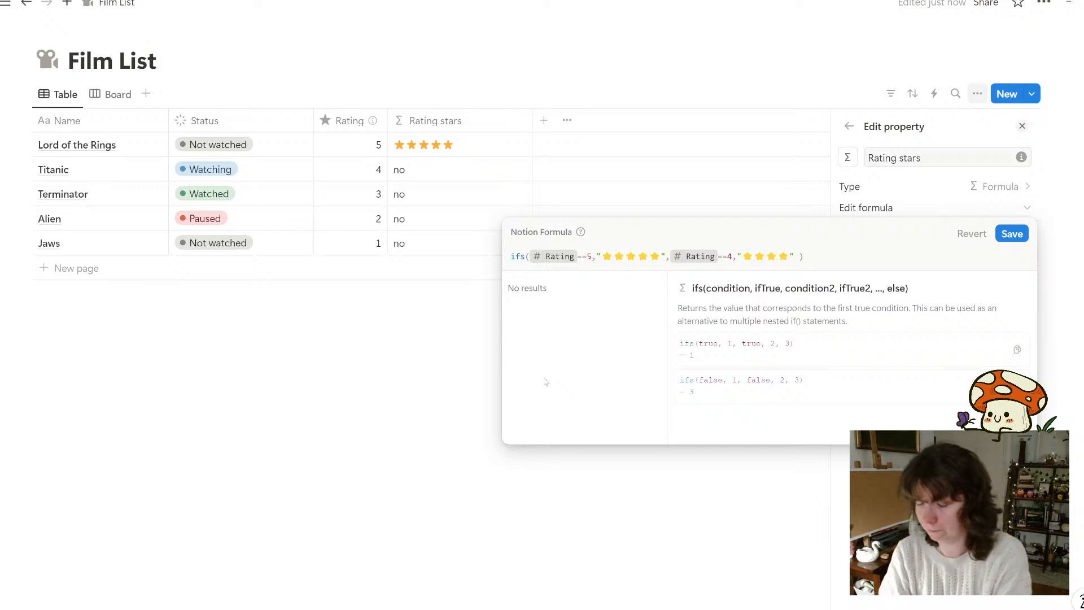
{"action": "type", "text": ","}
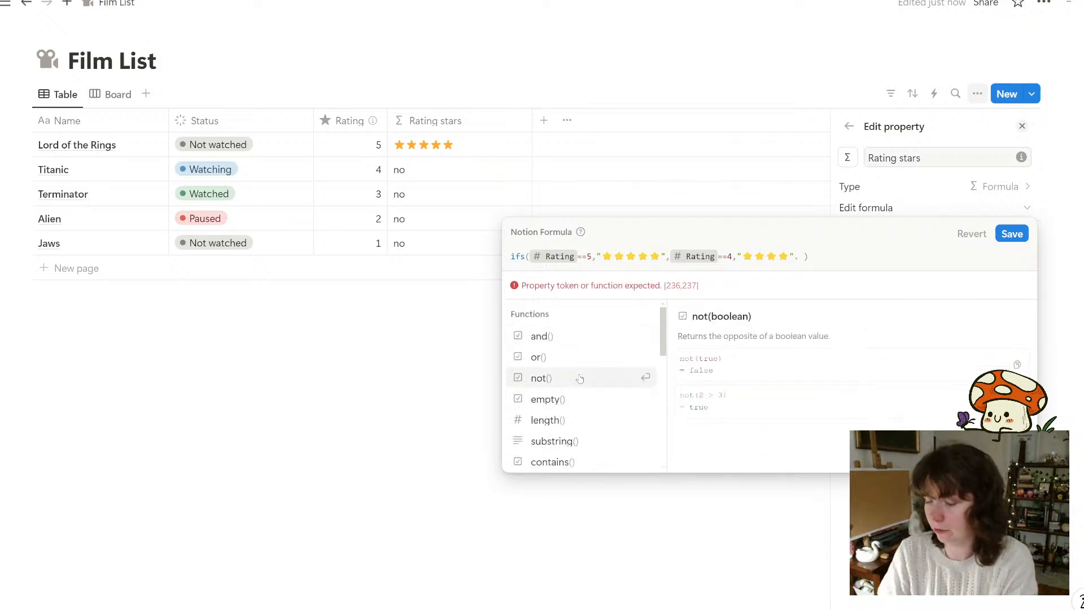
{"action": "key", "text": "BackSpace"}
{"action": "type", "text": ","}
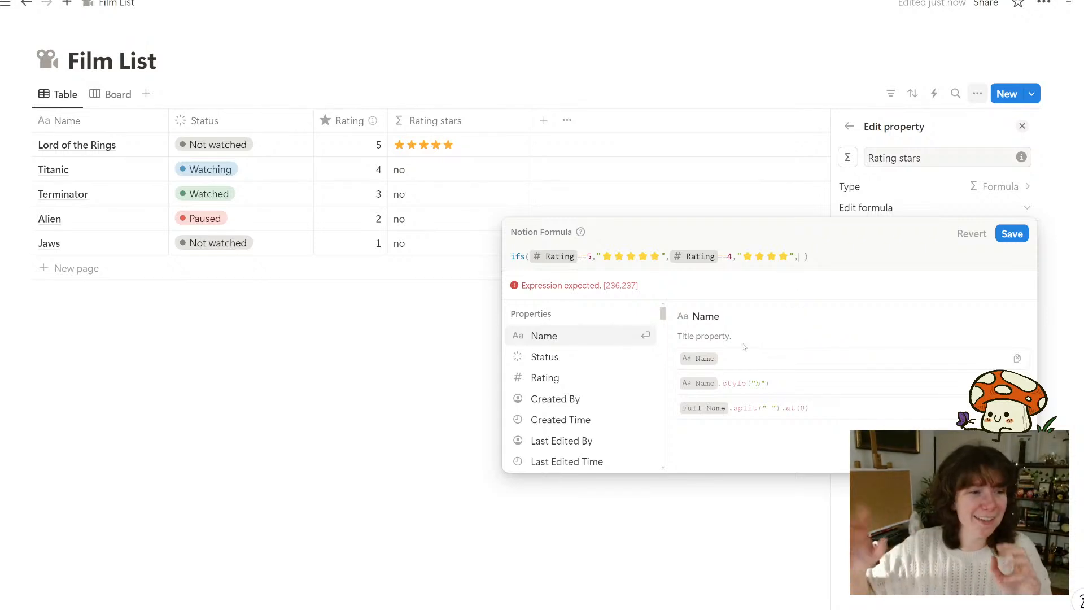
Look through the properties and functions available for use in the formula
{"action": "key", "text": "Down"}
{"action": "key", "text": "Down"}
{"action": "key", "text": "Down"}
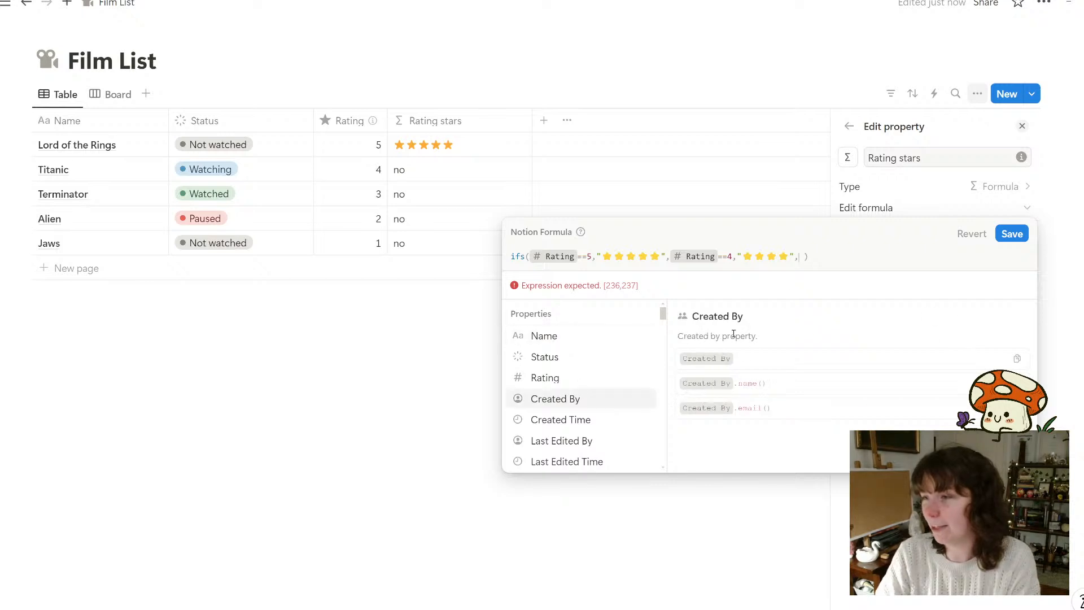
{"action": "key", "text": "Up"}
{"action": "key", "text": "Up"}
{"action": "key", "text": "Up"}
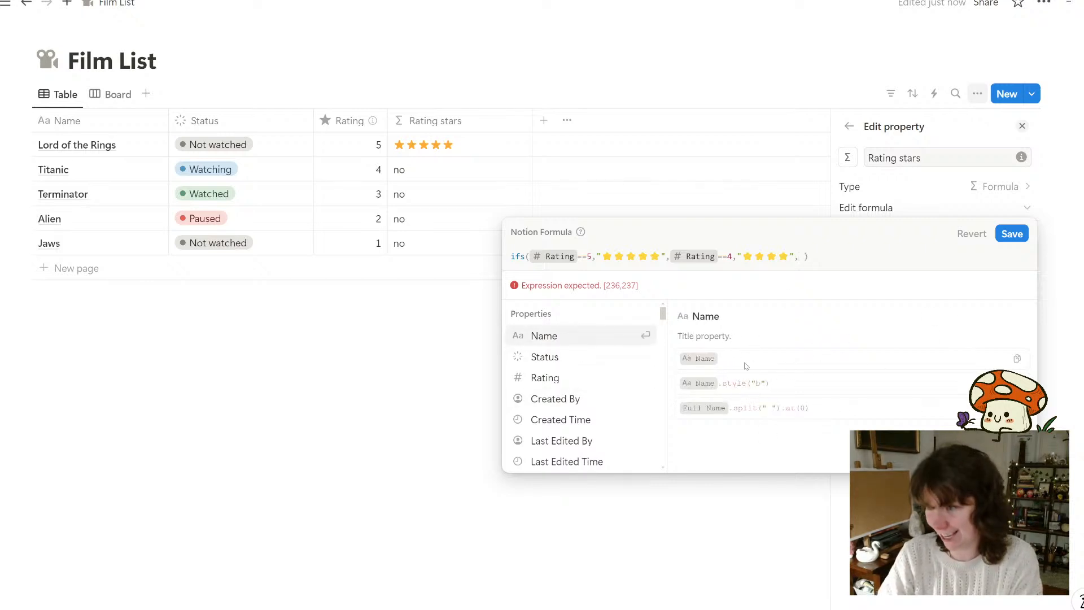
{"action": "scroll", "coordinate": [639, 332], "scroll_direction": "down", "scroll_amount": 10}
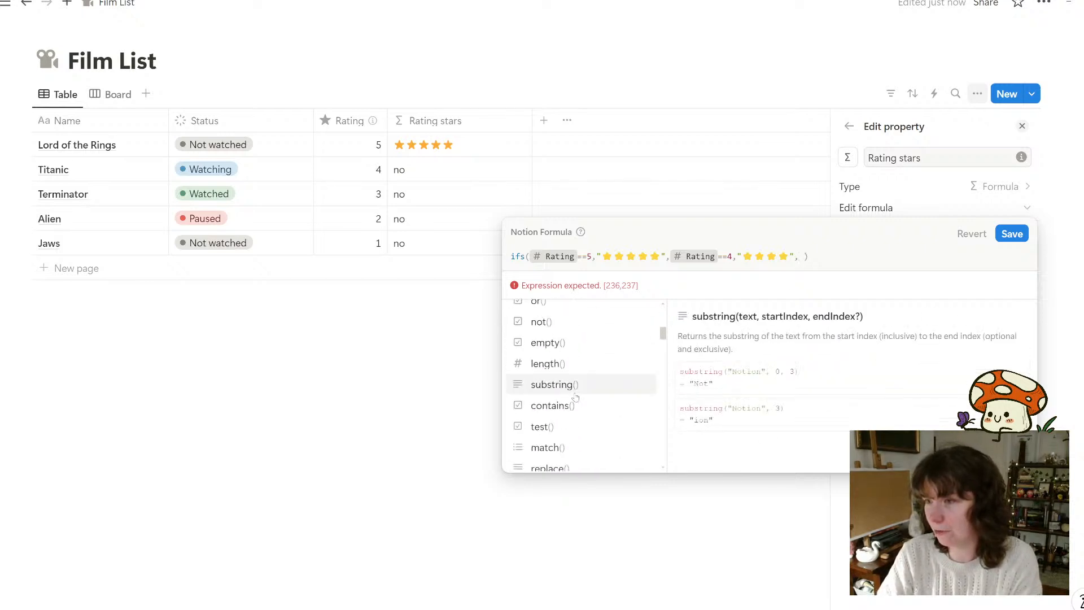
{"action": "scroll", "coordinate": [556, 370], "scroll_direction": "up", "scroll_amount": 10}
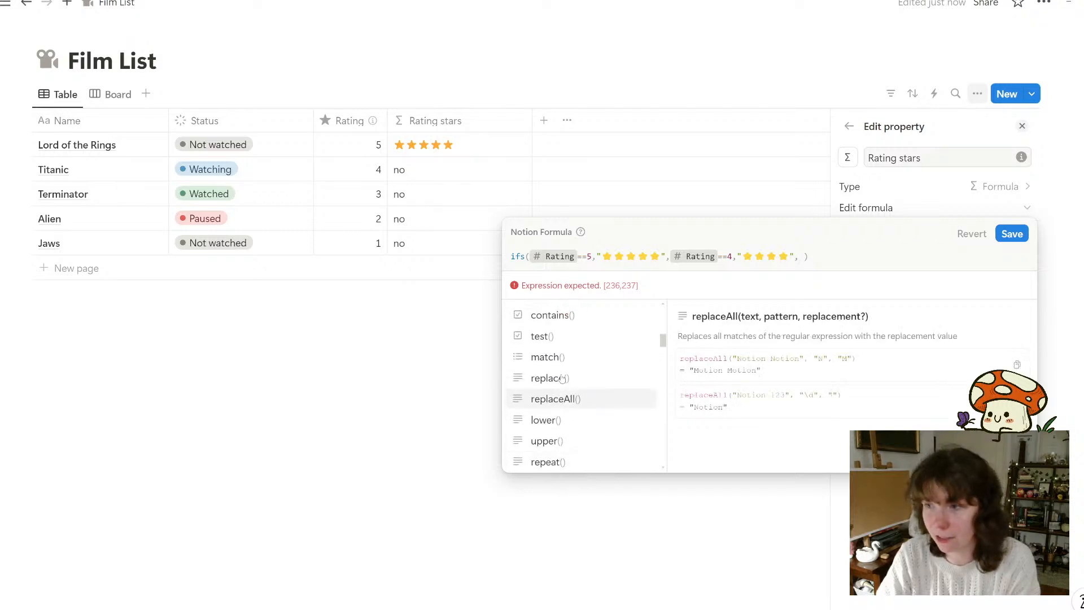
{"action": "scroll", "coordinate": [562, 383], "scroll_direction": "up", "scroll_amount": 2}
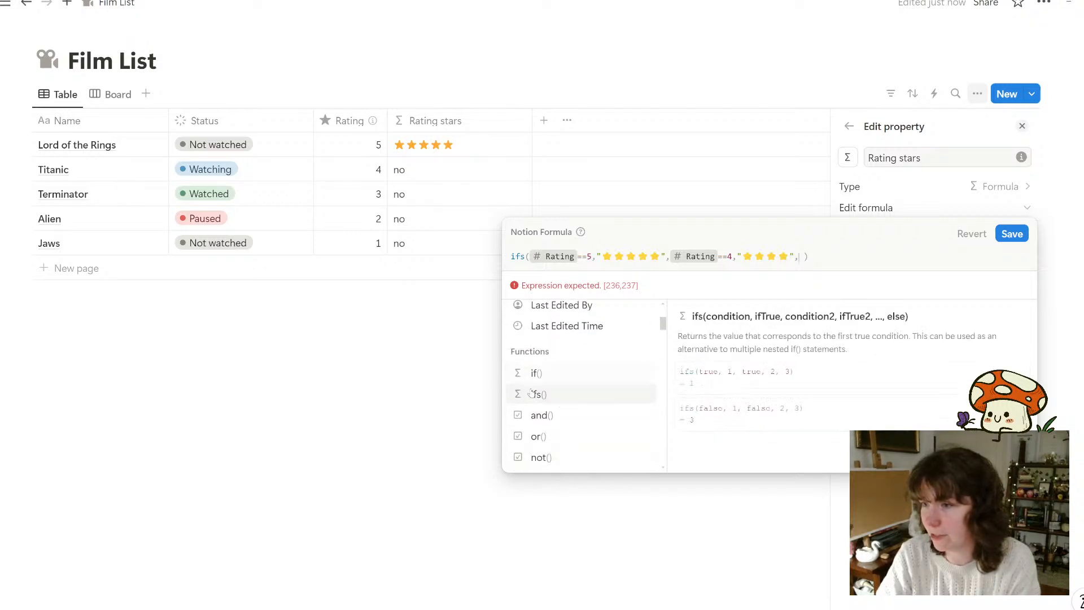
{"action": "scroll", "coordinate": [539, 395], "scroll_direction": "up", "scroll_amount": 5}
Add a Rating==3 condition to the formula that returns three quoted stars
{"action": "left_click", "coordinate": [555, 378]}
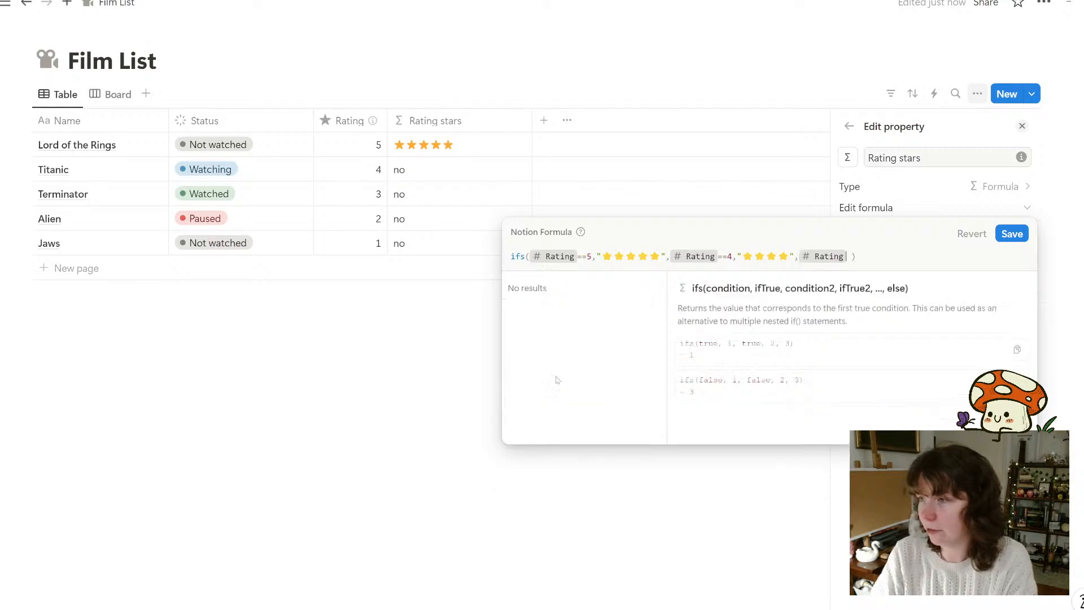
{"action": "type", "text": "==3,"}
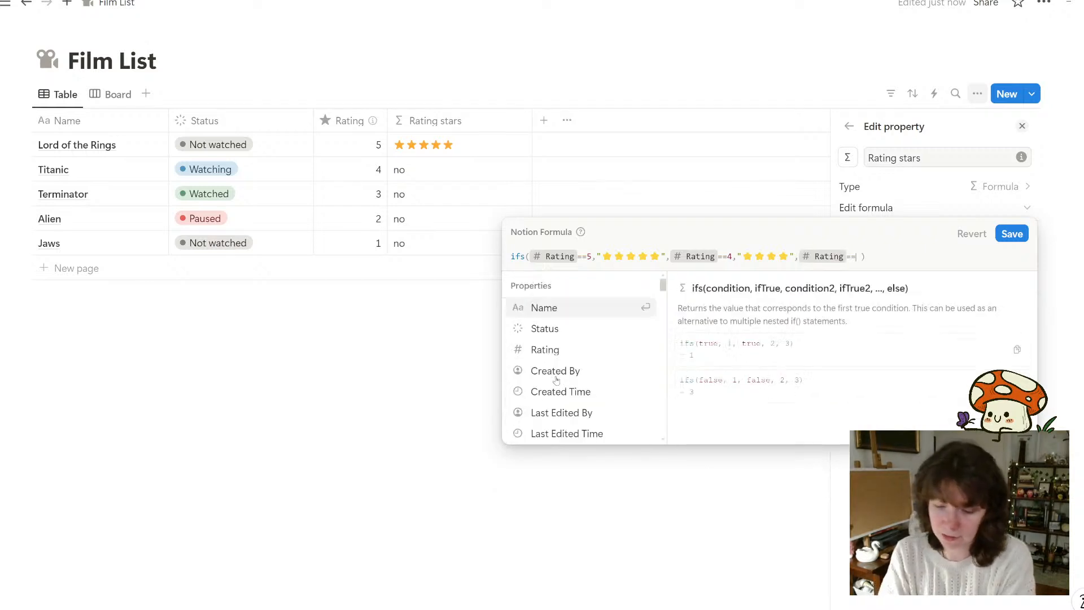
{"action": "key", "text": "ctrl+v"}
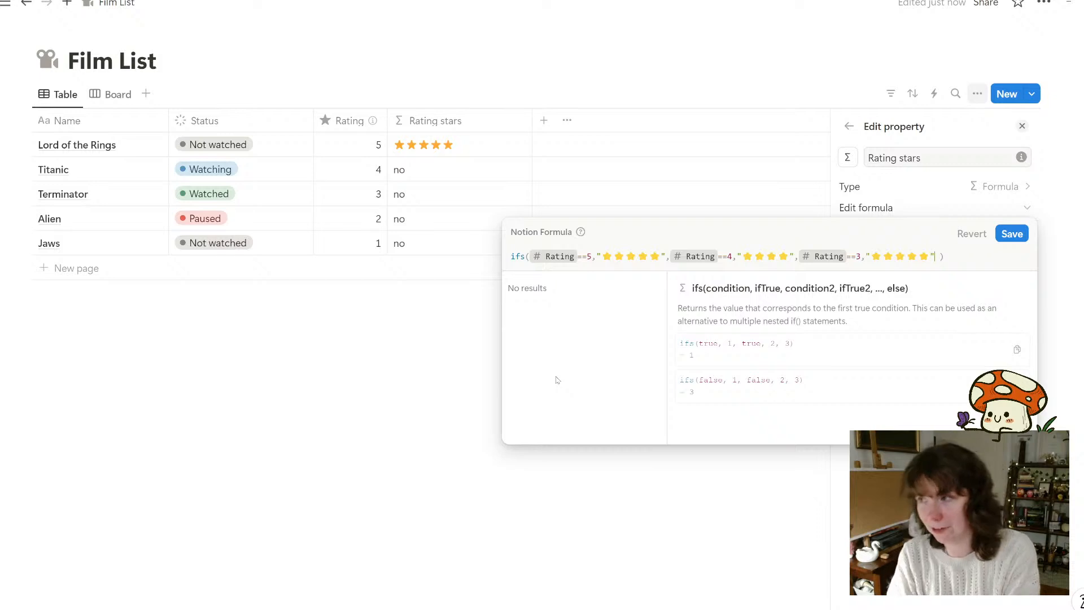
{"action": "key", "text": "BackSpace"}
{"action": "key", "text": "BackSpace"}
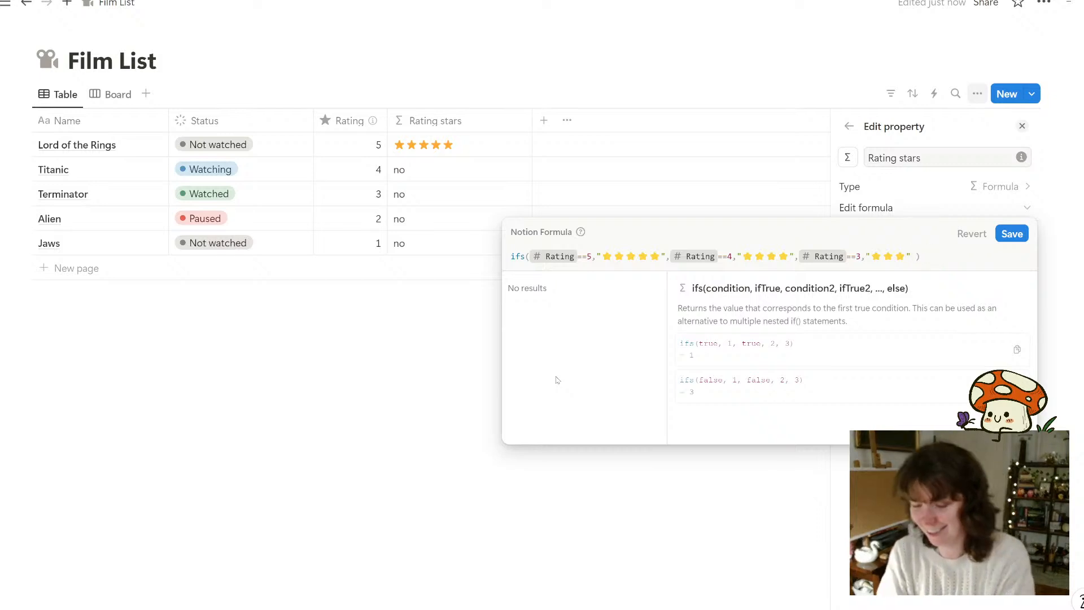
Add a Rating==2 condition that returns two quoted stars, with a comma after the result
{"action": "type", "text": ","}
{"action": "left_click", "coordinate": [559, 381]}
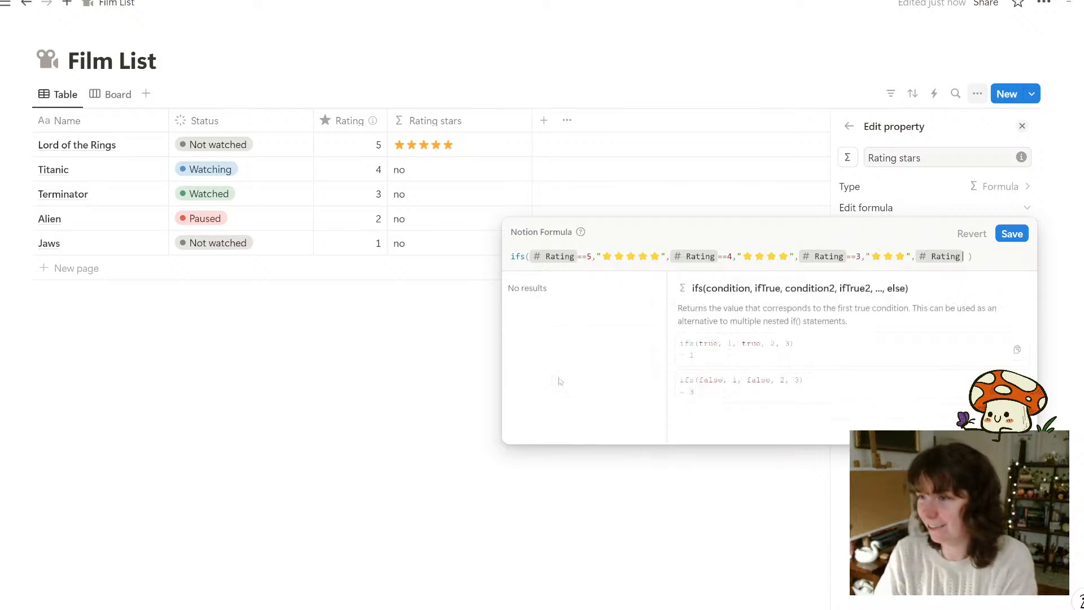
{"action": "type", "text": "==2"}
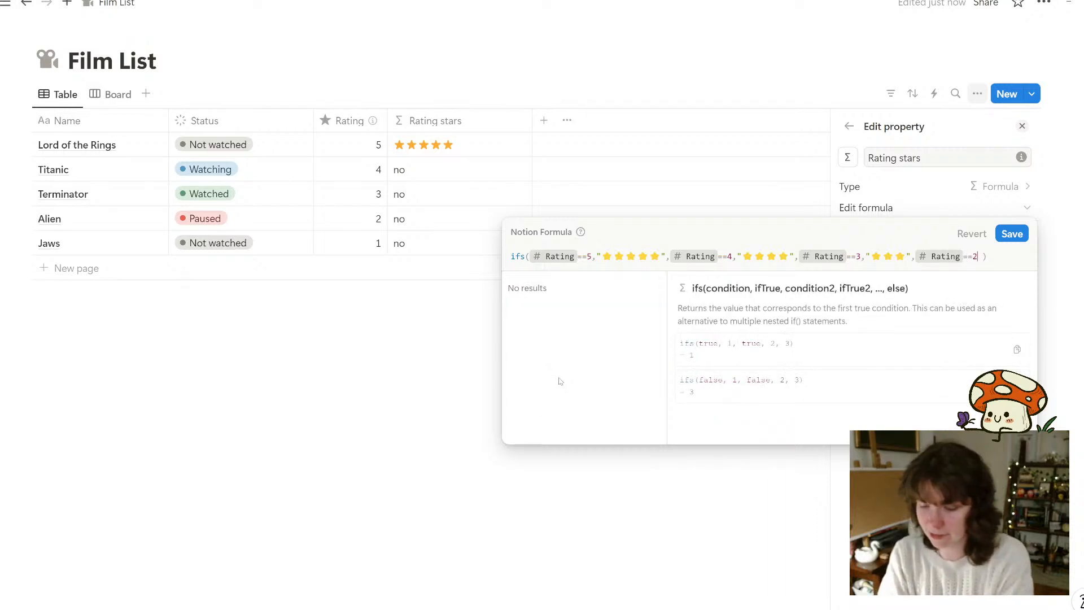
{"action": "type", "text": ","}
{"action": "key", "text": "ctrl+v"}
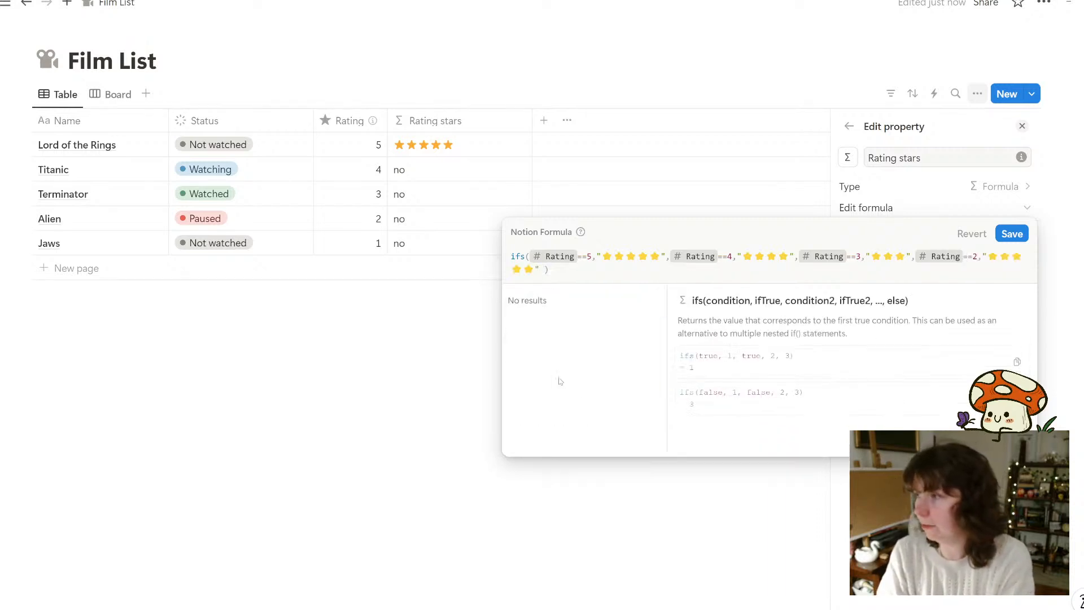
{"action": "key", "text": "BackSpace"}
{"action": "key", "text": "BackSpace"}
{"action": "key", "text": "BackSpace"}
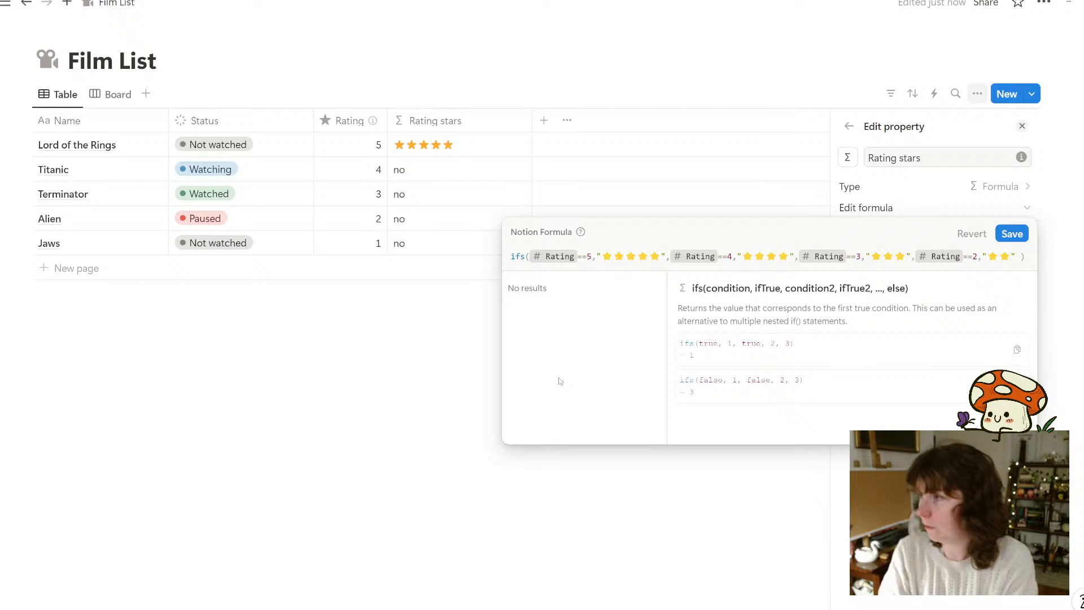
{"action": "type", "text": ","}
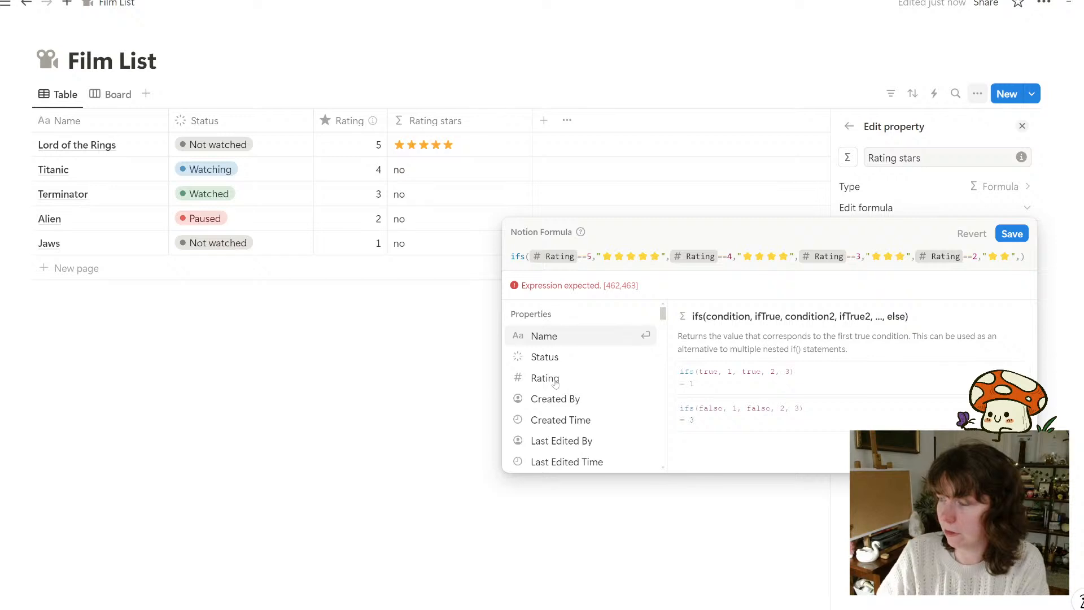
{"action": "left_click", "coordinate": [553, 379]}
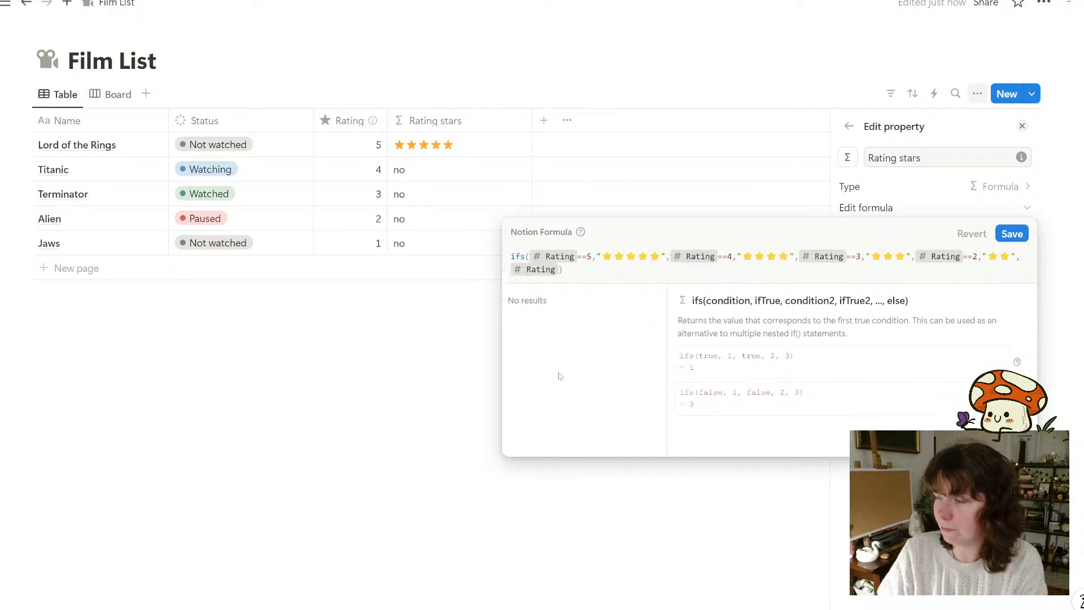
{"action": "type", "text": "==1"}
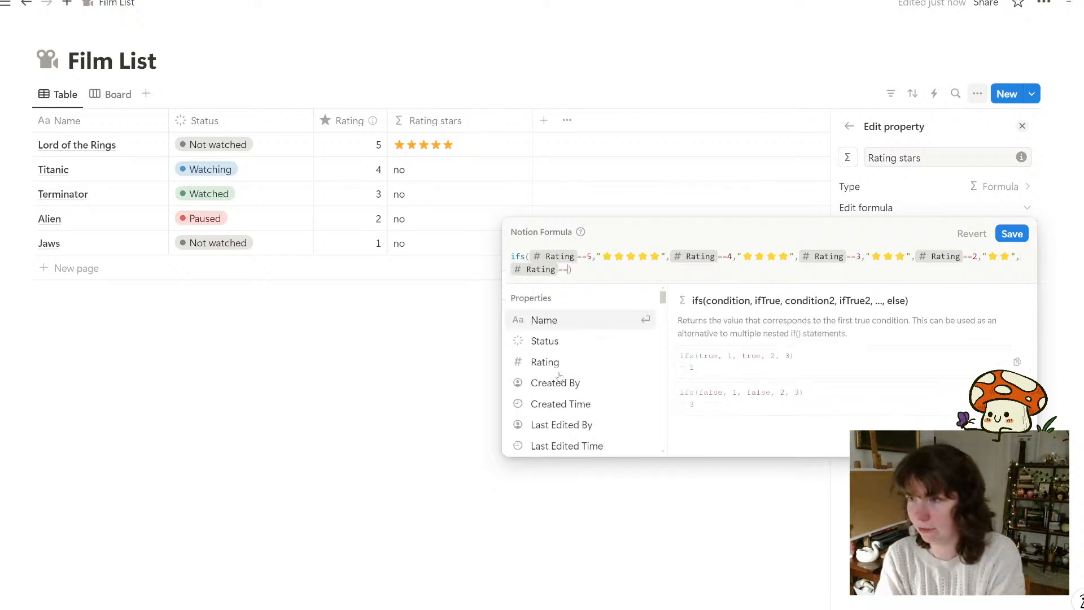
{"action": "key", "text": "BackSpace"}
{"action": "key", "text": "BackSpace"}
{"action": "key", "text": "BackSpace"}
{"action": "key", "text": "BackSpace"}
{"action": "key", "text": "BackSpace"}
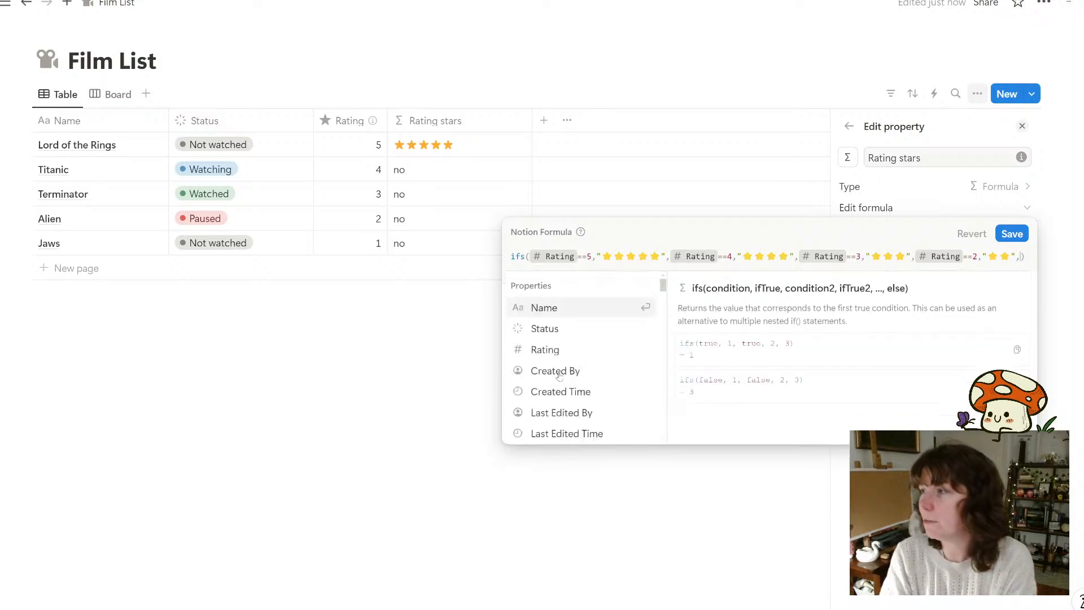
Add one quoted star as the formula's final fallback result, save the formula and close the property settings
{"action": "type", "text": ","}
{"action": "type", "text": "\"★★★★★\""}
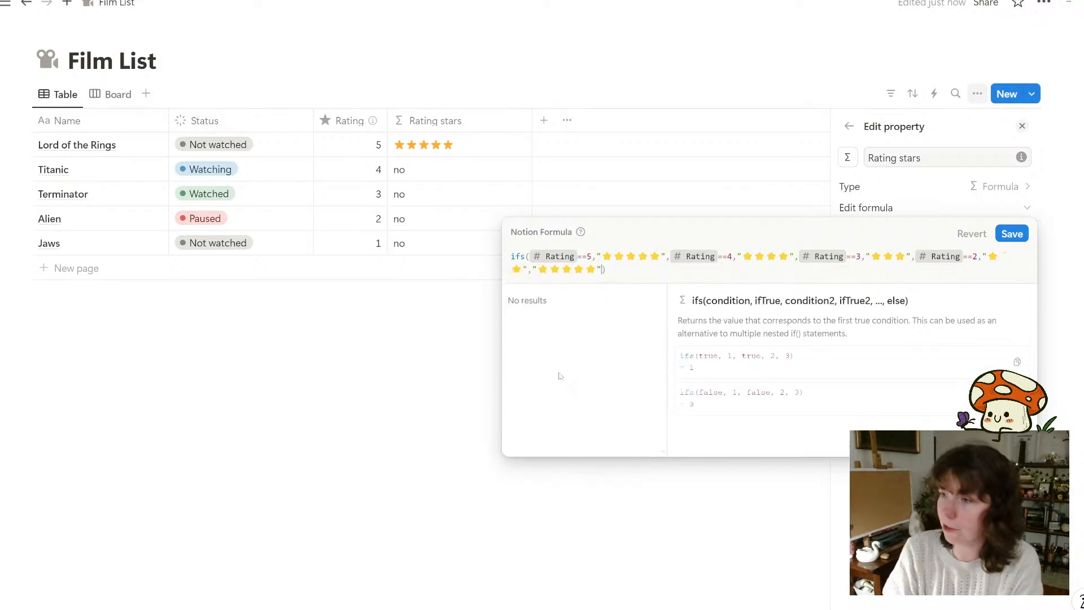
{"action": "key", "text": "BackSpace"}
{"action": "key", "text": "BackSpace"}
{"action": "key", "text": "BackSpace"}
{"action": "key", "text": "BackSpace"}
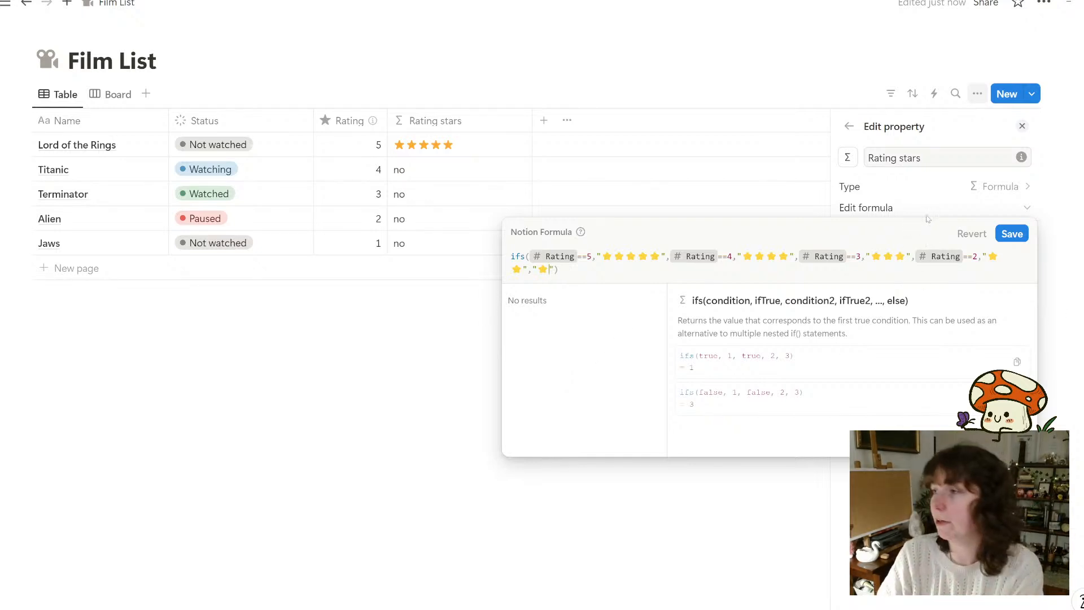
{"action": "left_click", "coordinate": [1019, 236]}
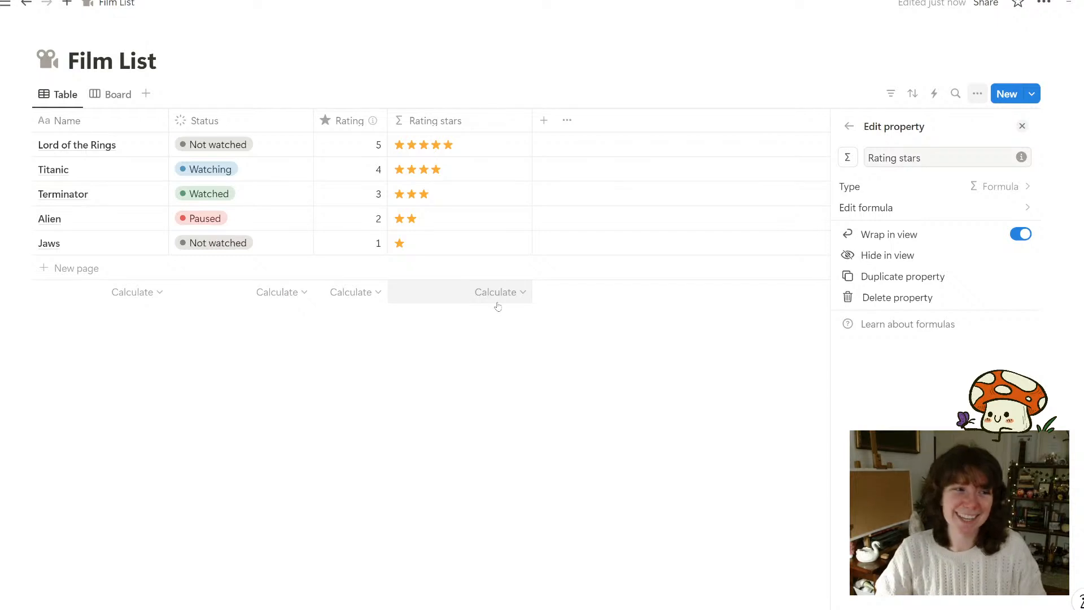
{"action": "key", "text": "Escape"}
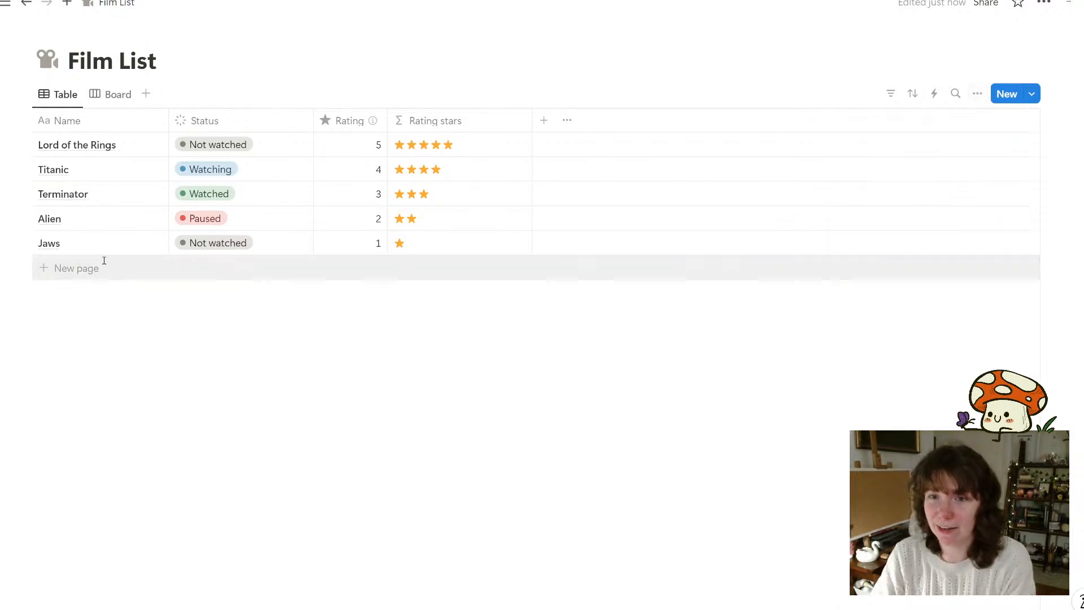
Add a new page at the end of the film table
{"action": "left_click", "coordinate": [103, 263]}
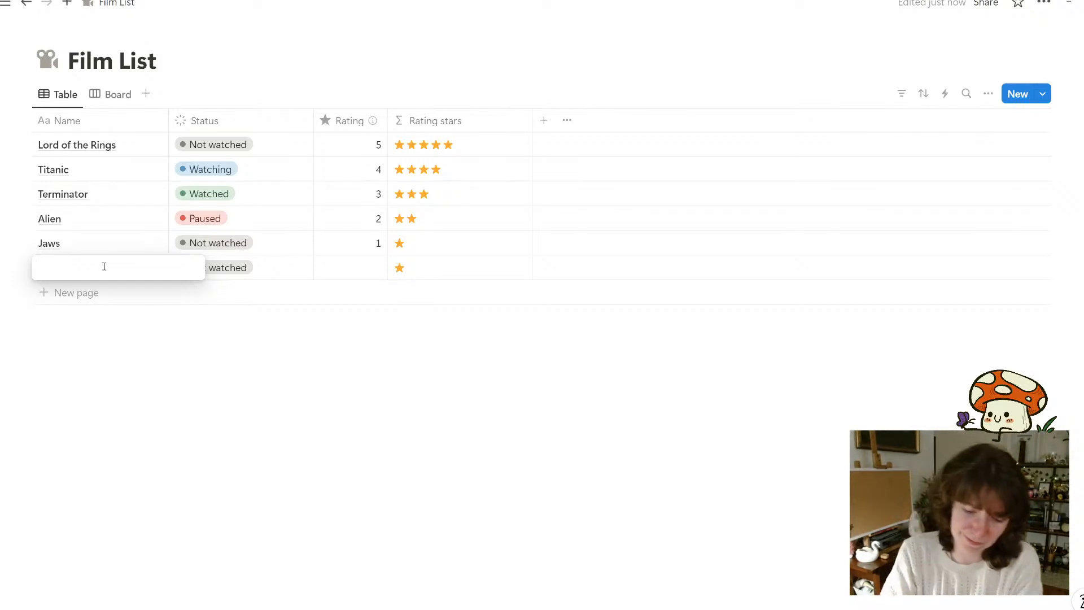
{"action": "type", "text": "Spider-man"}
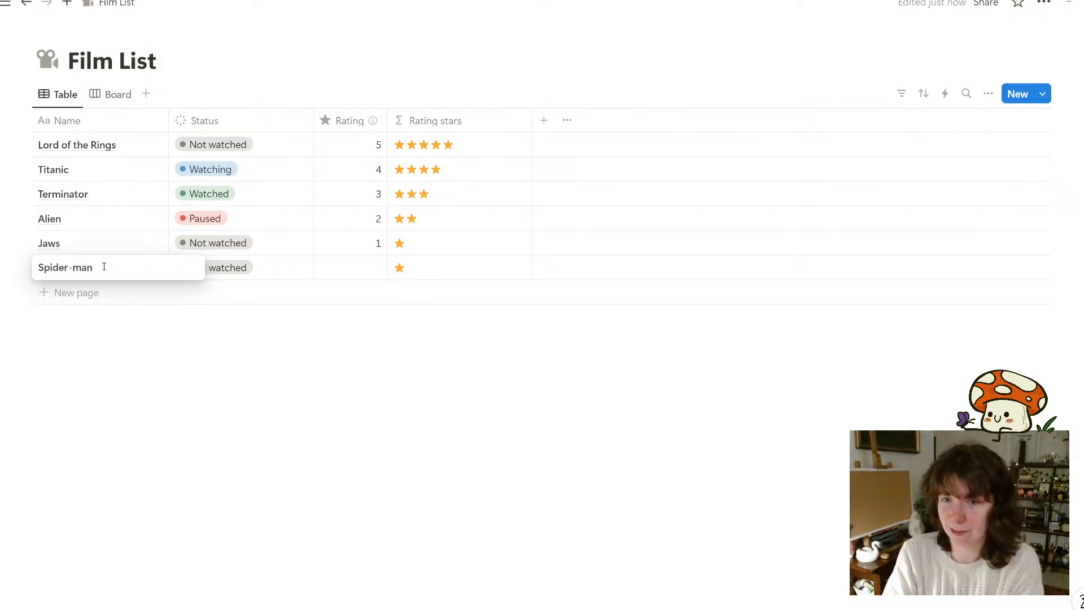
{"action": "key", "text": "BackSpace"}
{"action": "key", "text": "BackSpace"}
{"action": "key", "text": "BackSpace"}
{"action": "key", "text": "BackSpace"}
{"action": "key", "text": "BackSpace"}
{"action": "key", "text": "BackSpace"}
{"action": "key", "text": "BackSpace"}
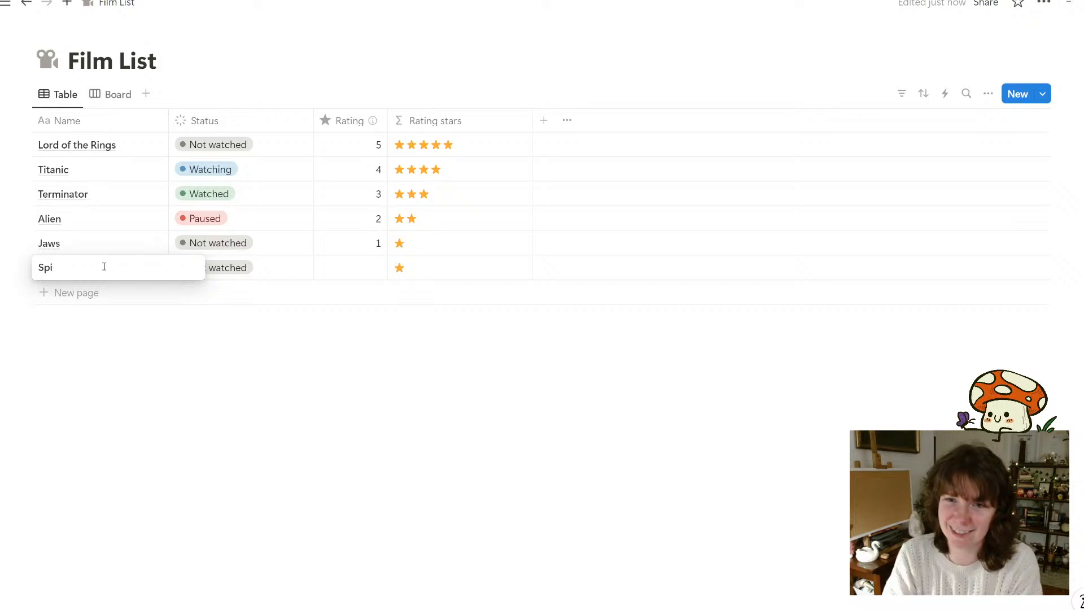
{"action": "key", "text": "BackSpace"}
{"action": "key", "text": "BackSpace"}
{"action": "key", "text": "BackSpace"}
Name the new film entry Batman
{"action": "type", "text": "Batman"}
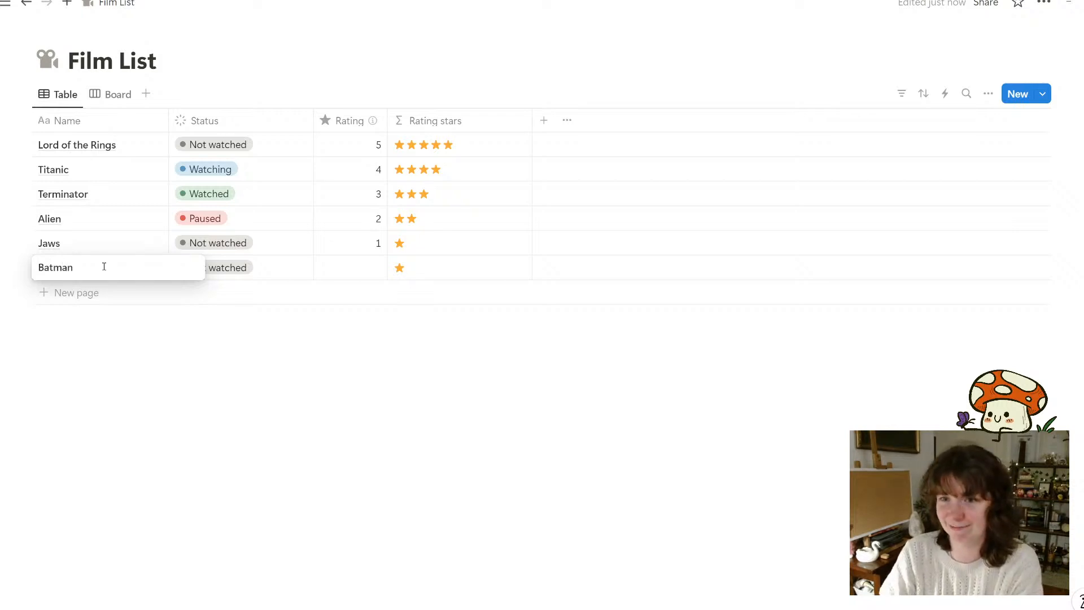
{"action": "key", "text": "Escape"}
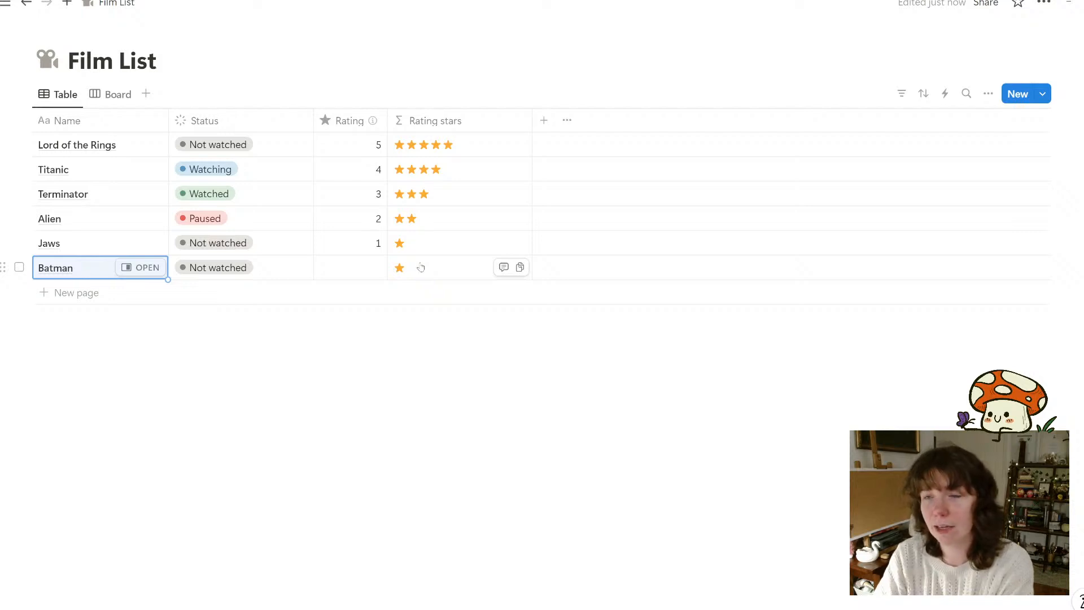
Edit the Rating stars formula to add a Rating==1 condition before the single quoted star
{"action": "left_click", "coordinate": [460, 120]}
{"action": "left_click", "coordinate": [458, 184]}
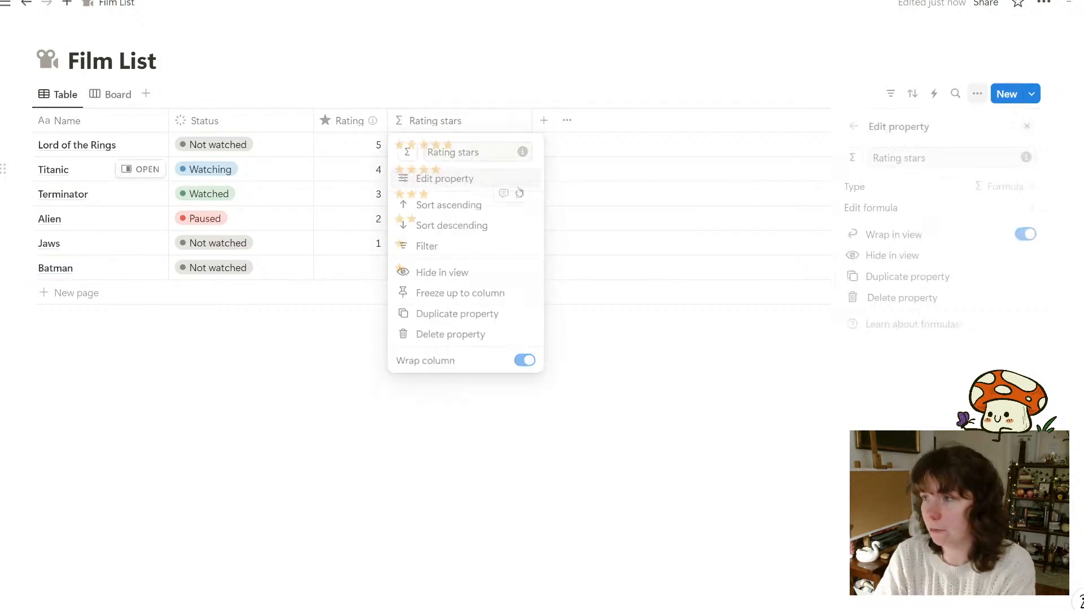
{"action": "left_click", "coordinate": [866, 207]}
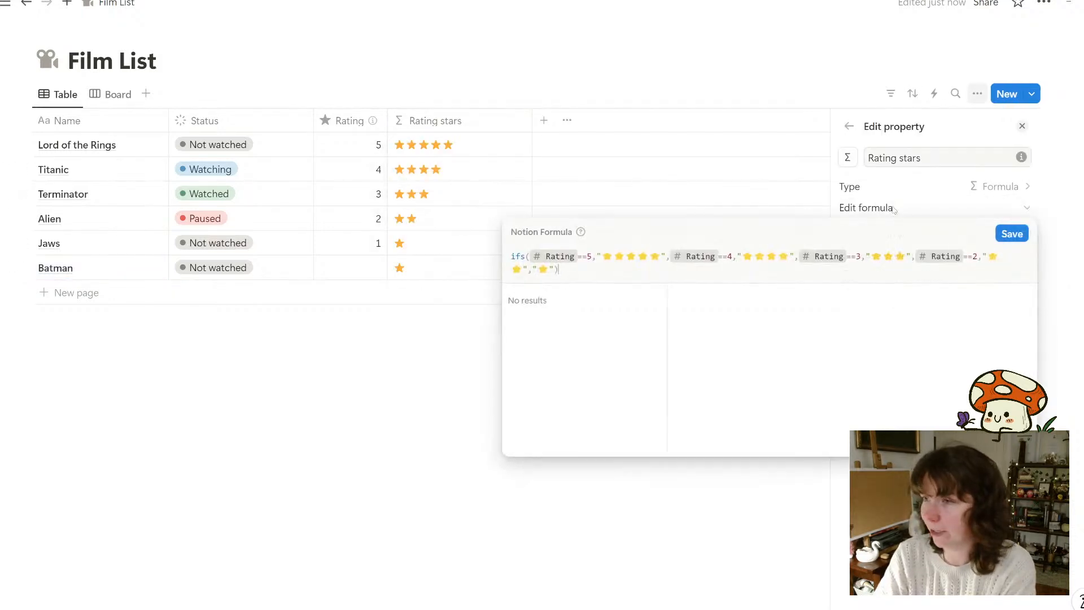
{"action": "left_click", "coordinate": [530, 270]}
{"action": "type", "text": ","}
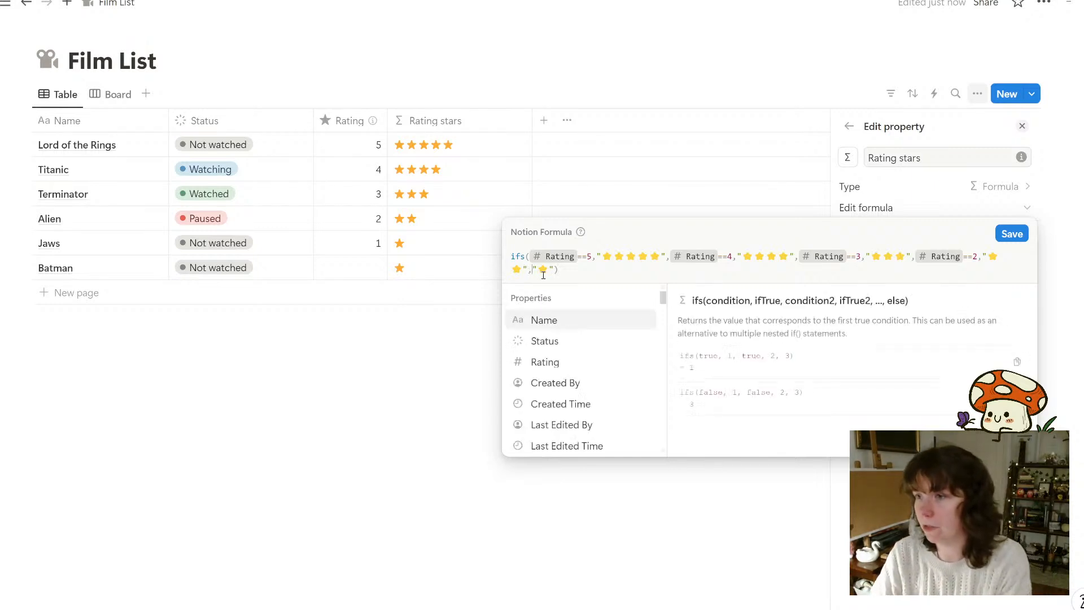
{"action": "left_click", "coordinate": [544, 362]}
{"action": "type", "text": "==1"}
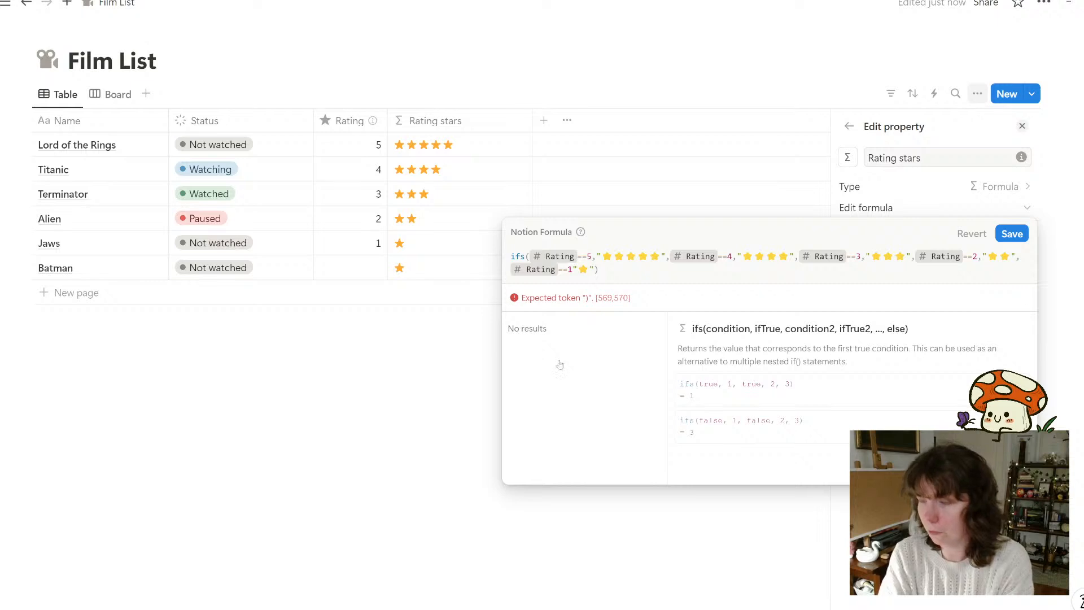
{"action": "type", "text": ","}
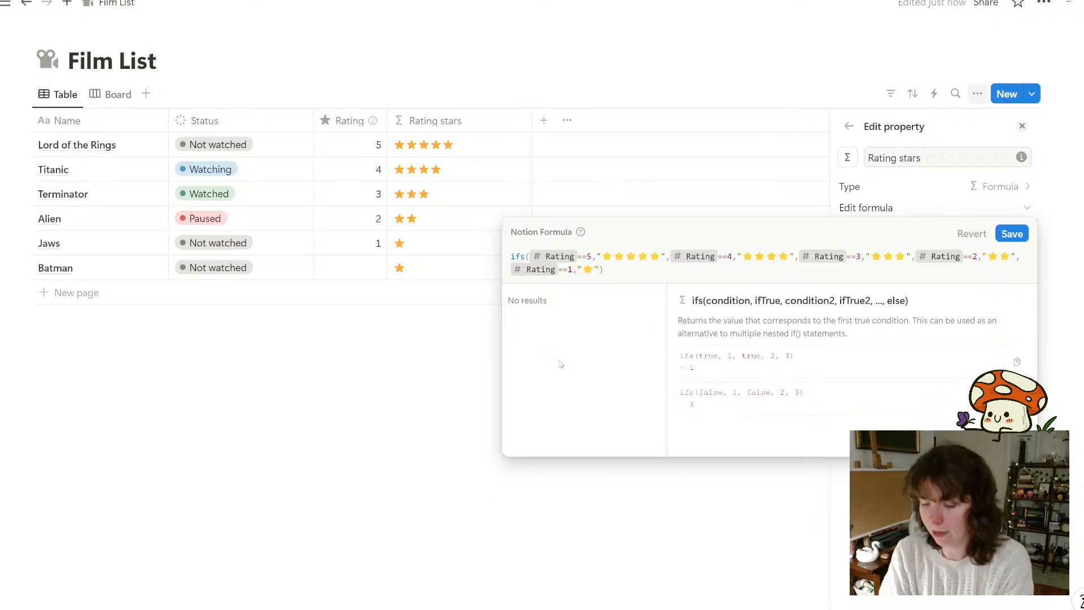
Add "No rating" as the fallback result after the single star and save the formula
{"action": "type", "text": ","}
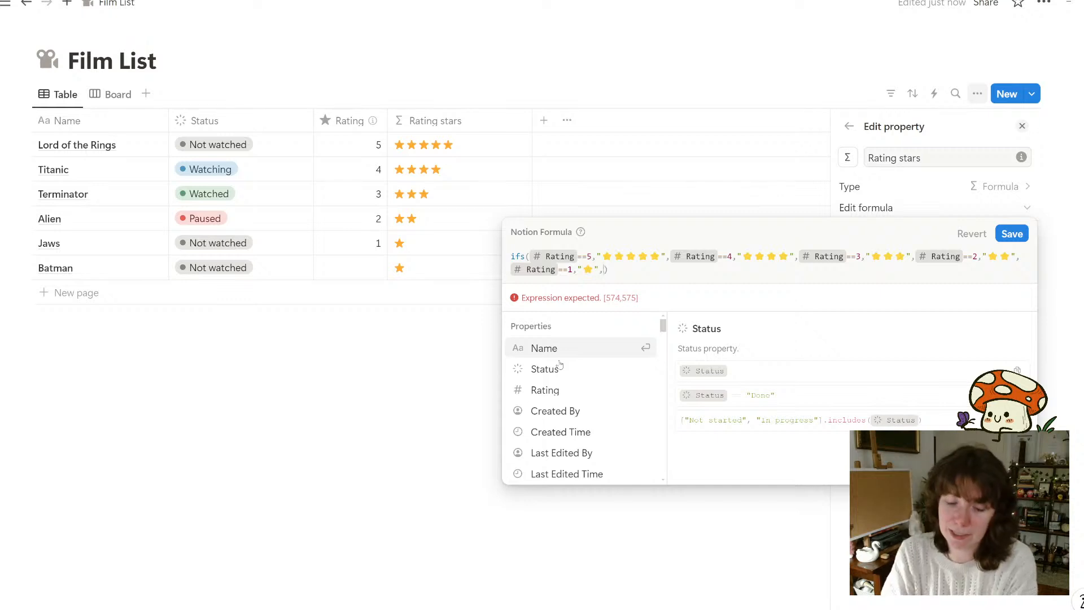
{"action": "type", "text": "\"\""}
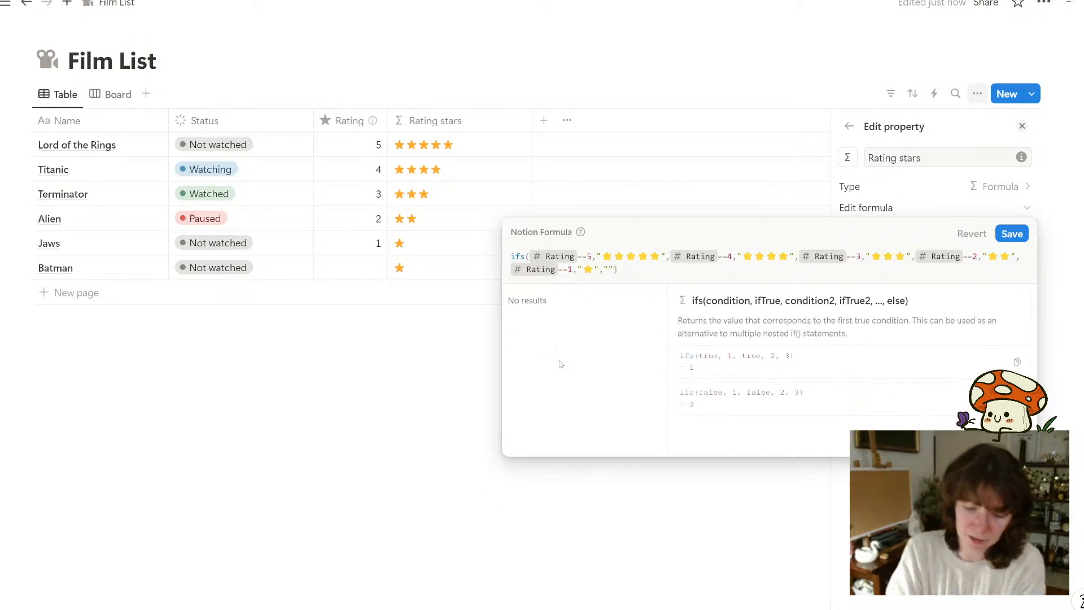
{"action": "type", "text": "No rating"}
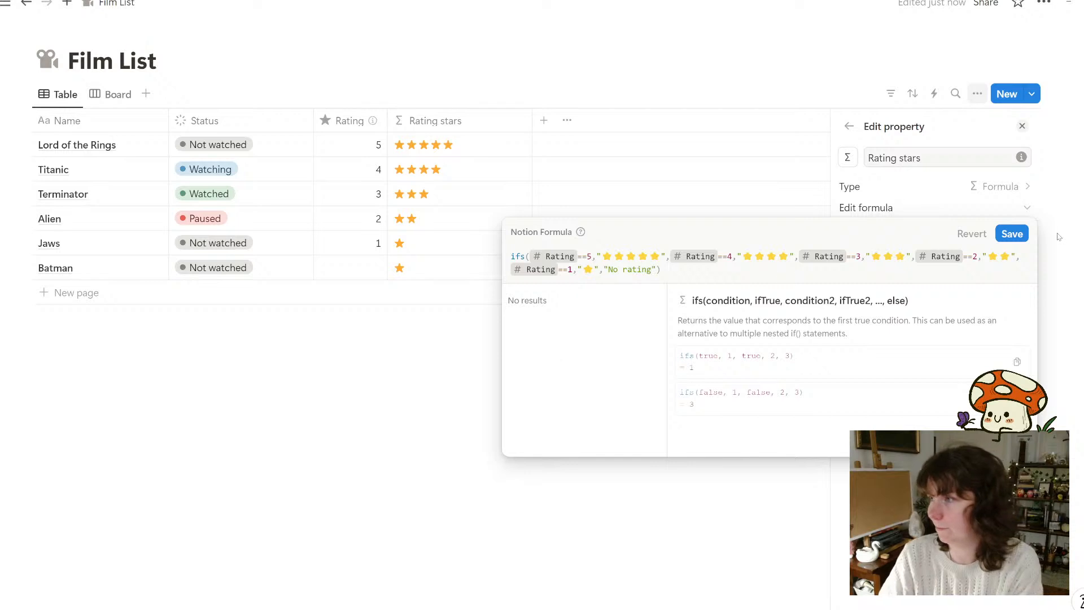
{"action": "left_click", "coordinate": [1012, 234]}
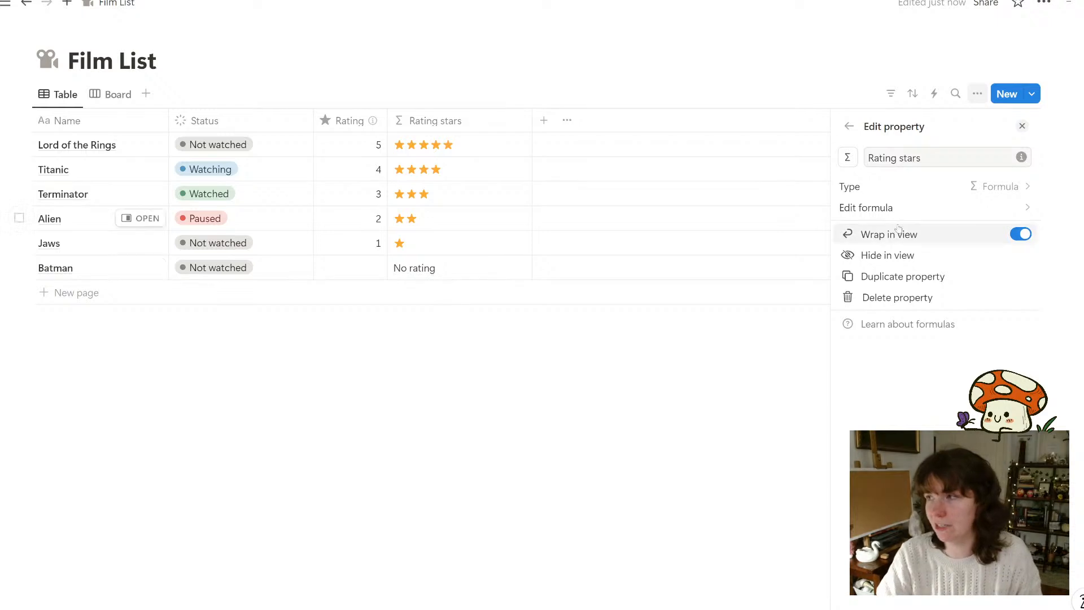
Reopen the Rating stars formula and insert the style function before "No rating", removing the closing parenthesis that precedes the text
{"action": "left_click", "coordinate": [946, 210]}
{"action": "left_click", "coordinate": [603, 269]}
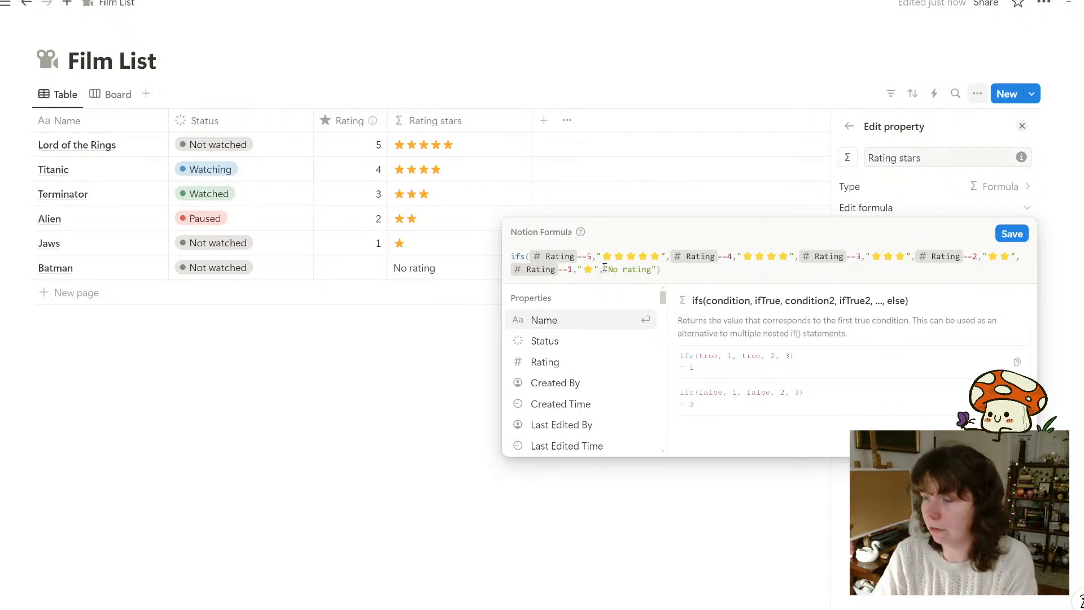
{"action": "scroll", "coordinate": [607, 392], "scroll_direction": "down", "scroll_amount": 2}
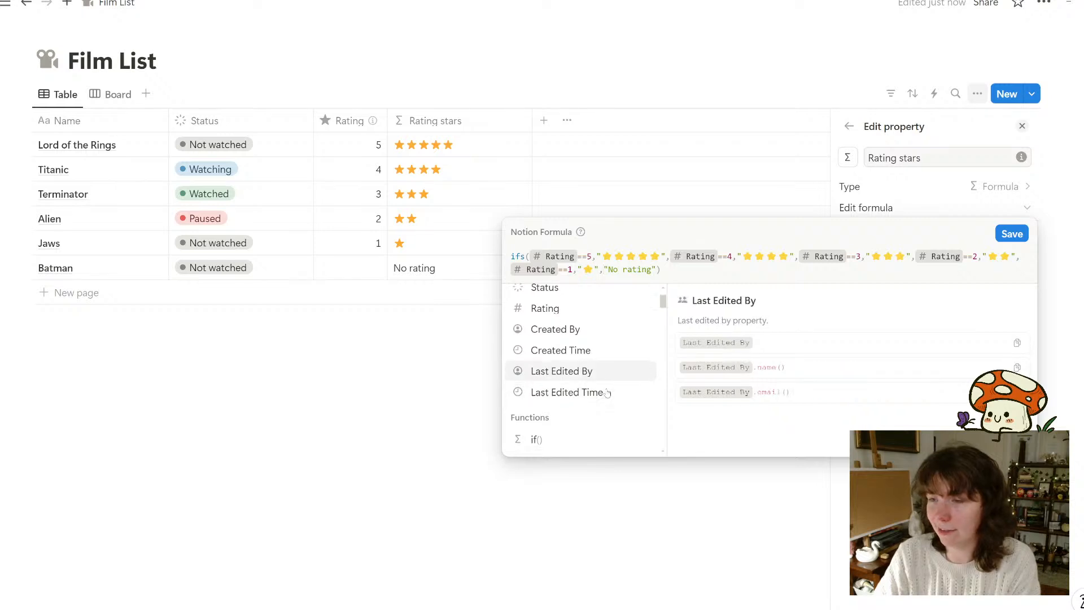
{"action": "scroll", "coordinate": [599, 394], "scroll_direction": "down", "scroll_amount": 5}
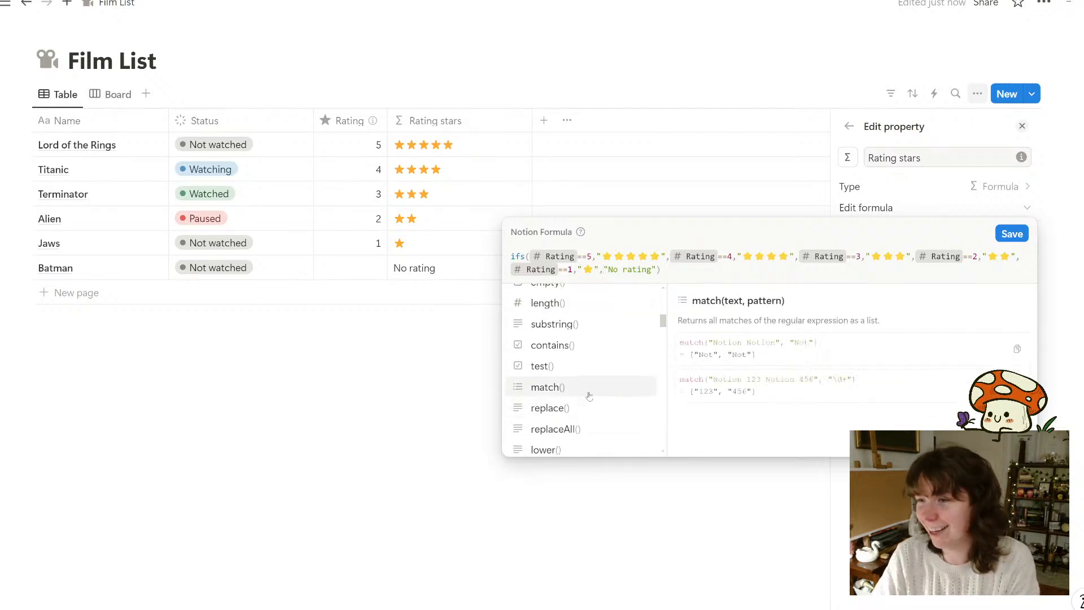
{"action": "scroll", "coordinate": [593, 398], "scroll_direction": "up", "scroll_amount": 6}
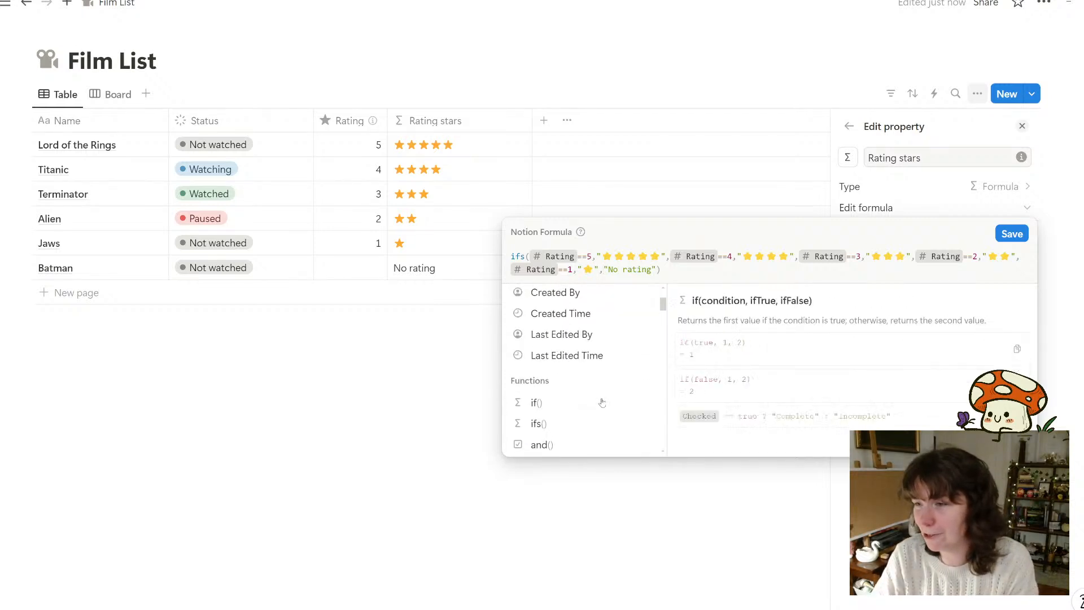
{"action": "scroll", "coordinate": [601, 402], "scroll_direction": "down", "scroll_amount": 10}
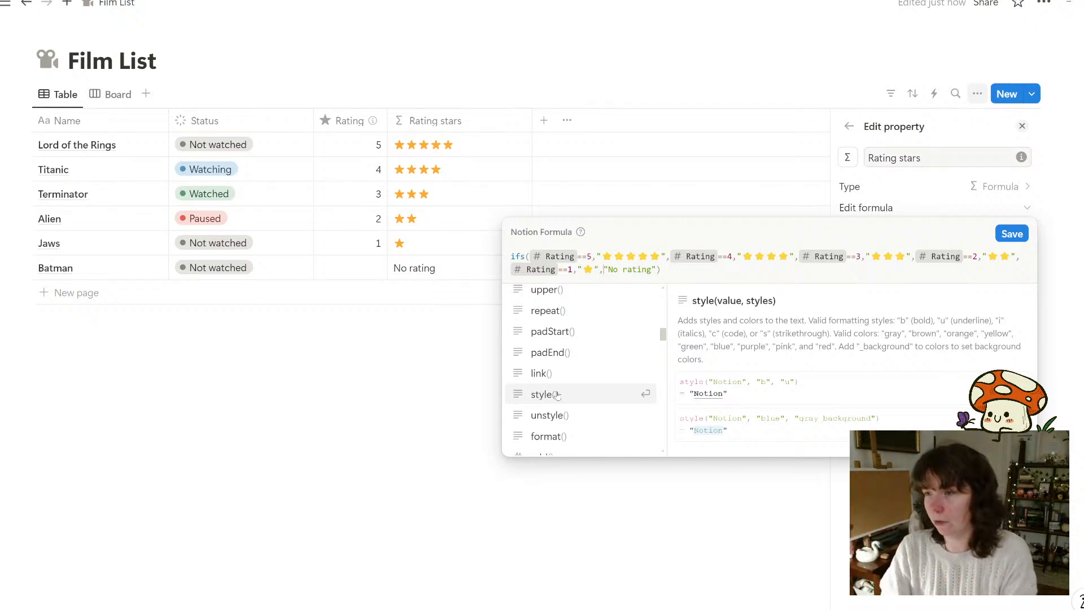
{"action": "left_click", "coordinate": [556, 394]}
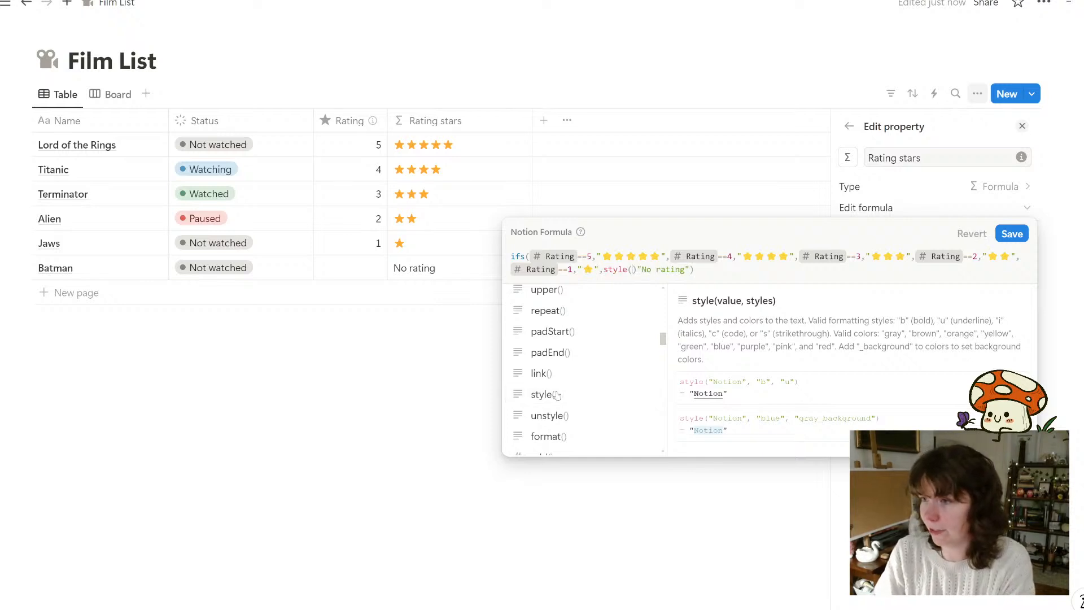
{"action": "key", "text": "Delete"}
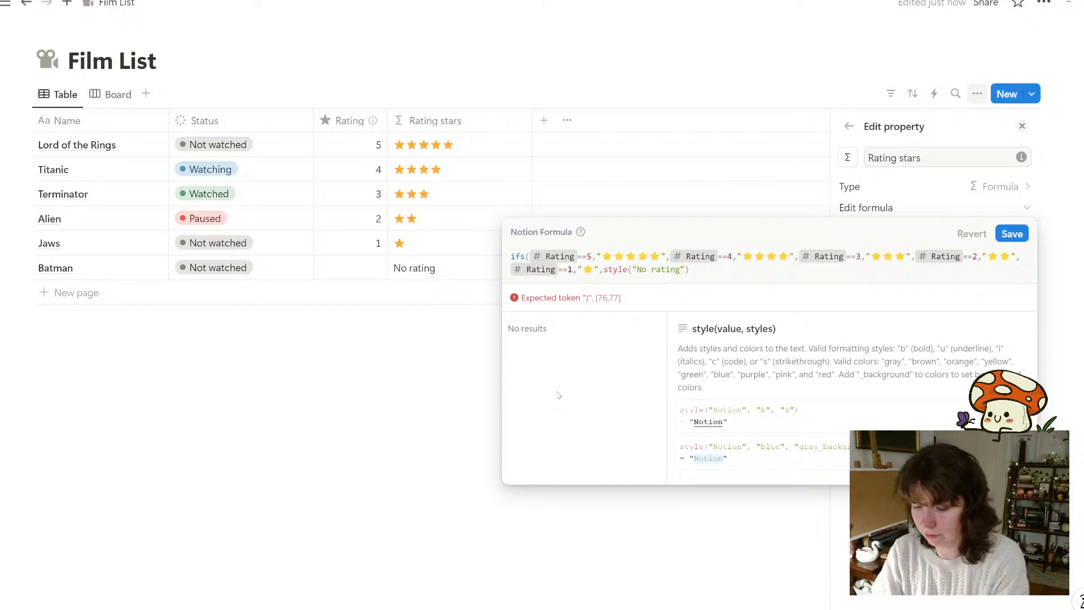
Add "gray" as the style for "No rating", close the function with a parenthesis and save the formula
{"action": "type", "text": ","}
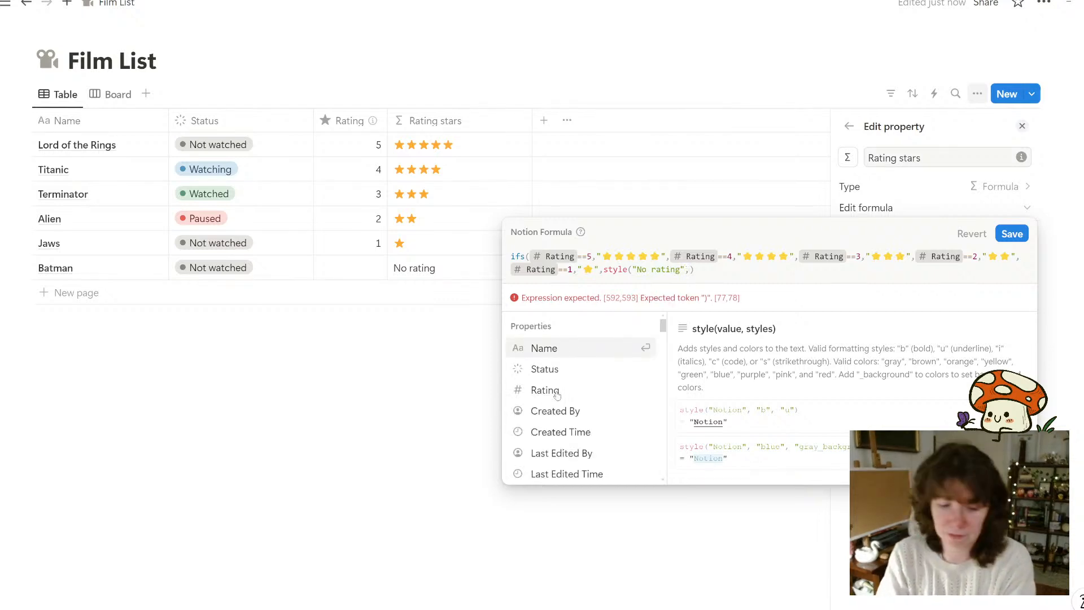
{"action": "type", "text": "\"gray\""}
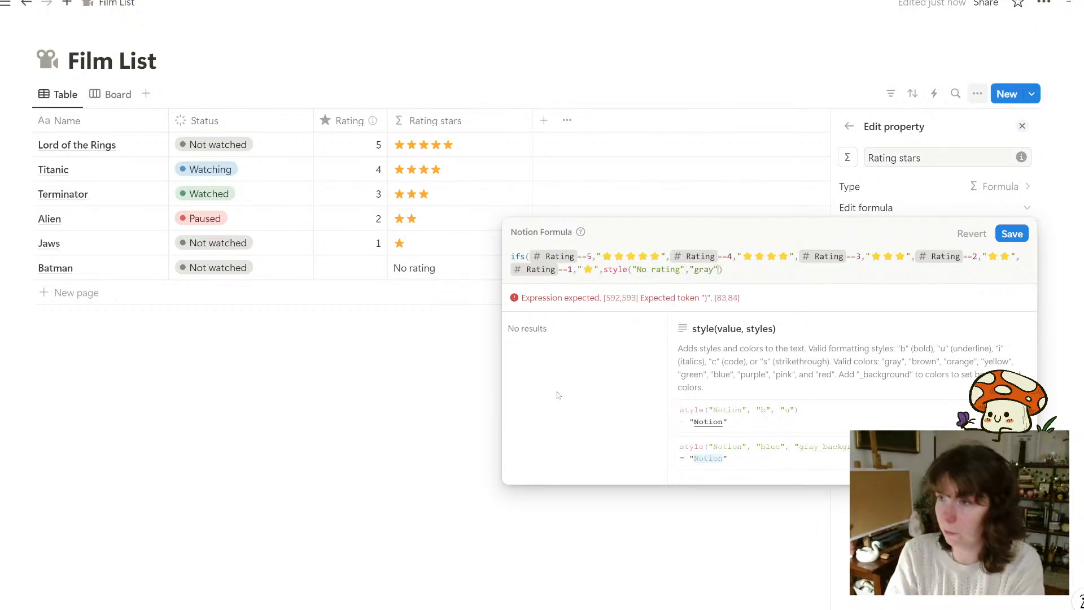
{"action": "type", "text": ")"}
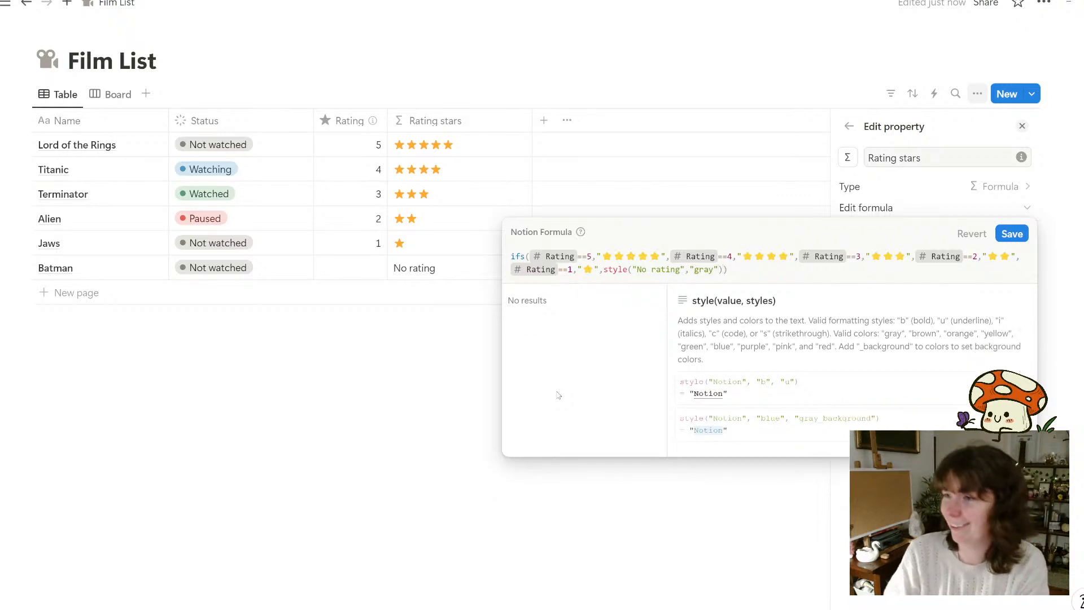
{"action": "left_click", "coordinate": [629, 270]}
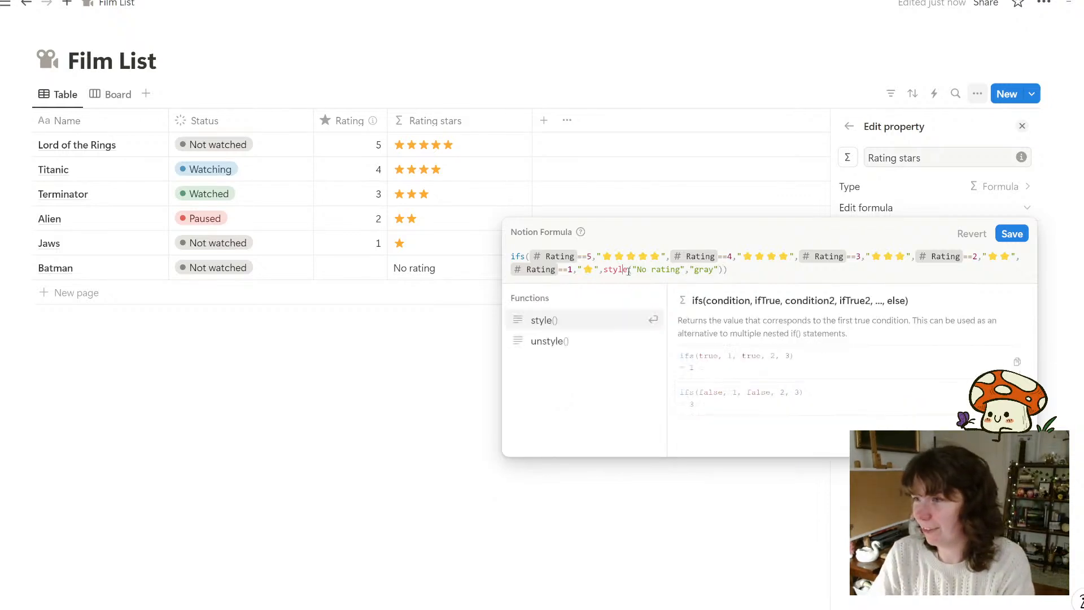
{"action": "left_click", "coordinate": [1008, 234]}
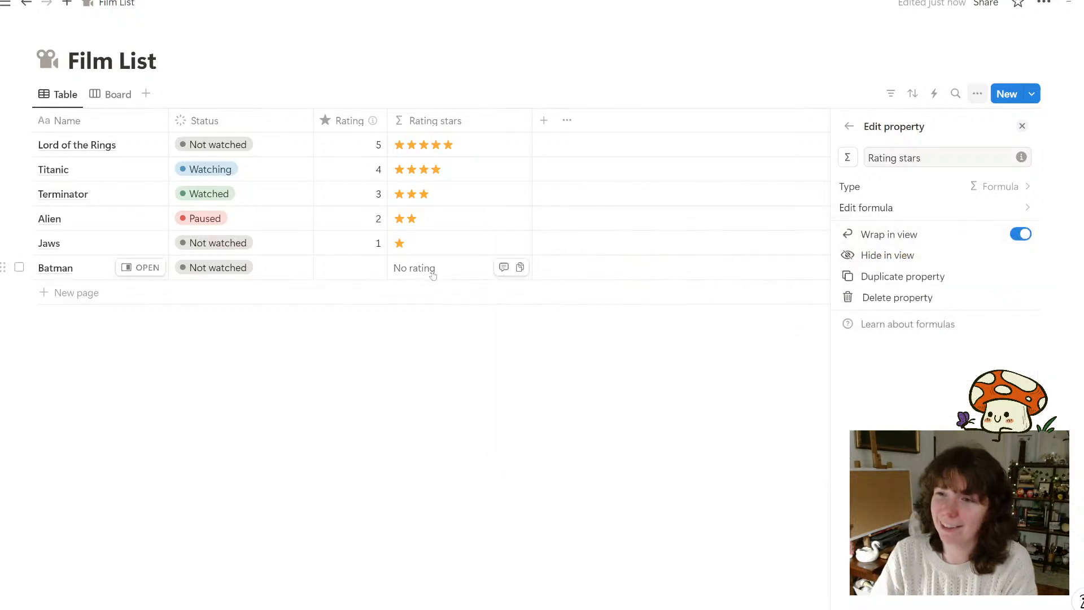
Change the style colour of "No rating" to "lightgray" in the formula and save it
{"action": "left_click", "coordinate": [869, 207]}
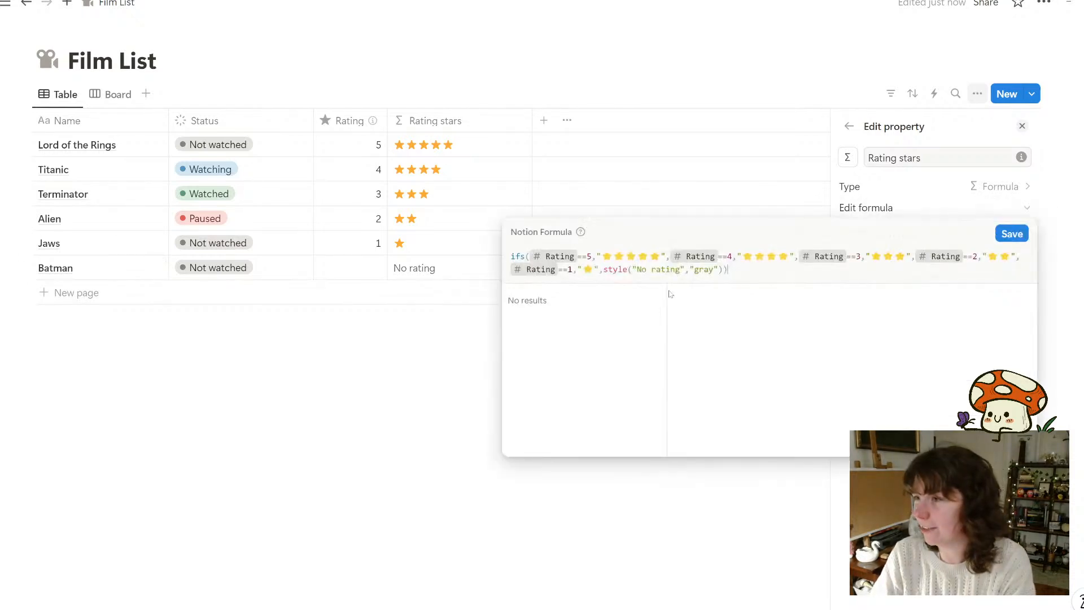
{"action": "left_click", "coordinate": [695, 270]}
{"action": "type", "text": "light"}
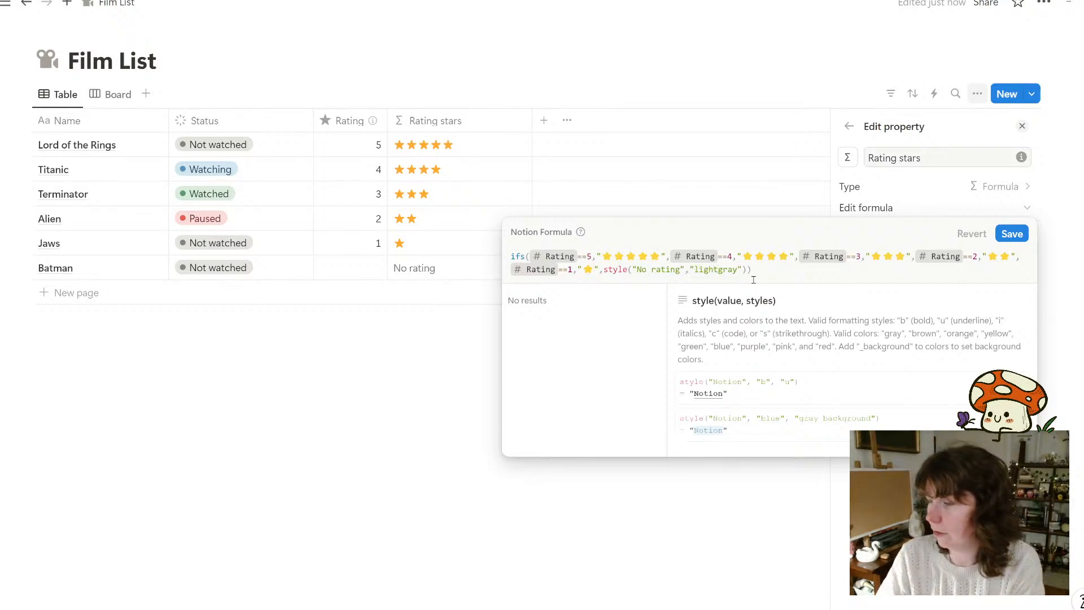
{"action": "left_click", "coordinate": [1011, 233]}
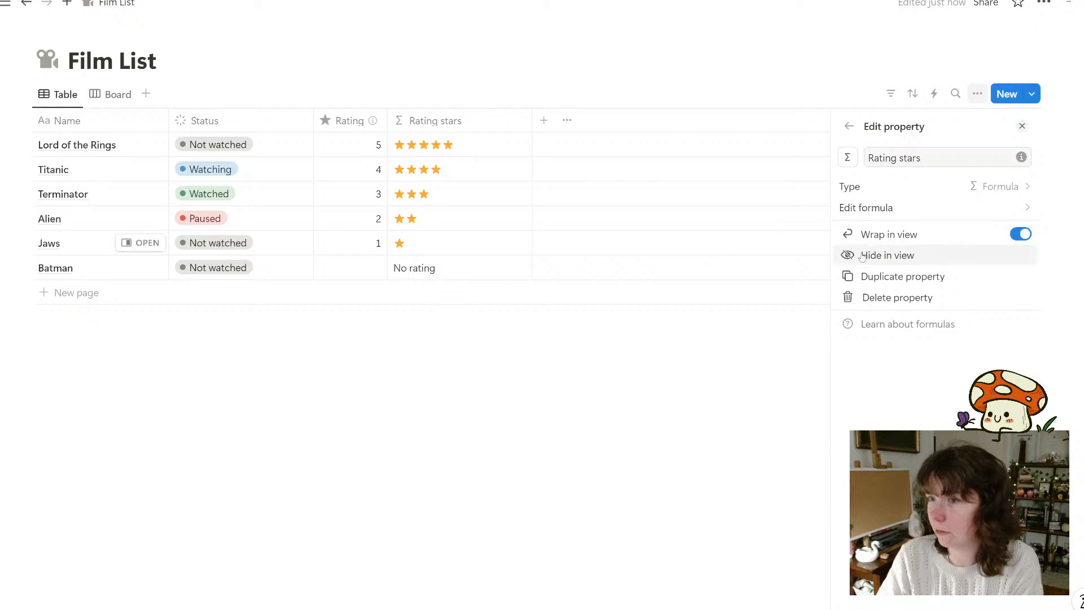
Change the style colour of "No rating" in the Rating stars formula to "gray" and save it
{"action": "left_click", "coordinate": [947, 208]}
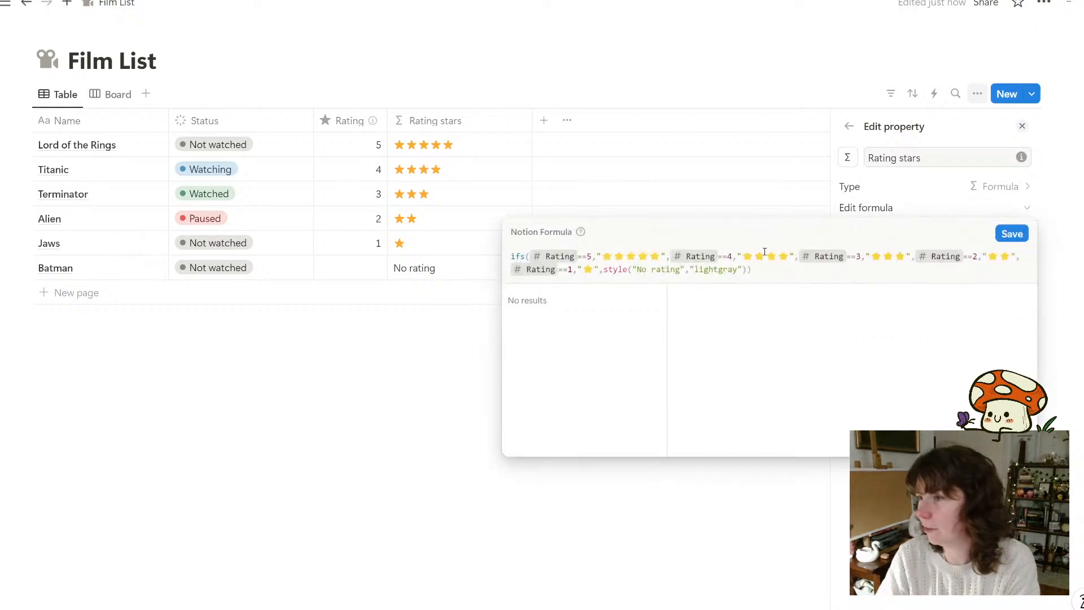
{"action": "left_click", "coordinate": [720, 270]}
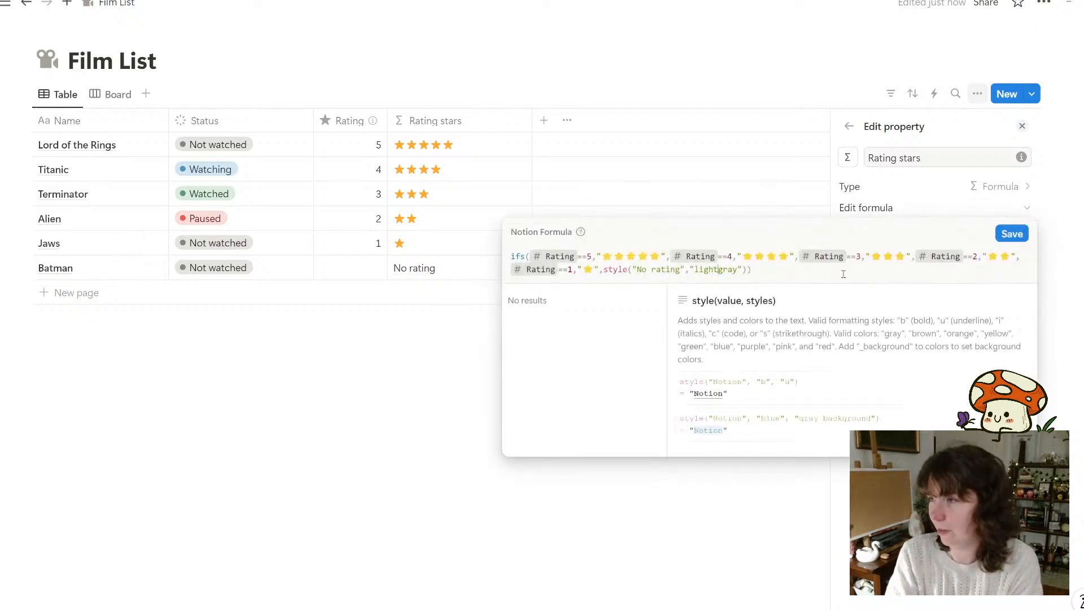
{"action": "key", "text": "BackSpace"}
{"action": "key", "text": "BackSpace"}
{"action": "key", "text": "BackSpace"}
{"action": "key", "text": "BackSpace"}
{"action": "key", "text": "BackSpace"}
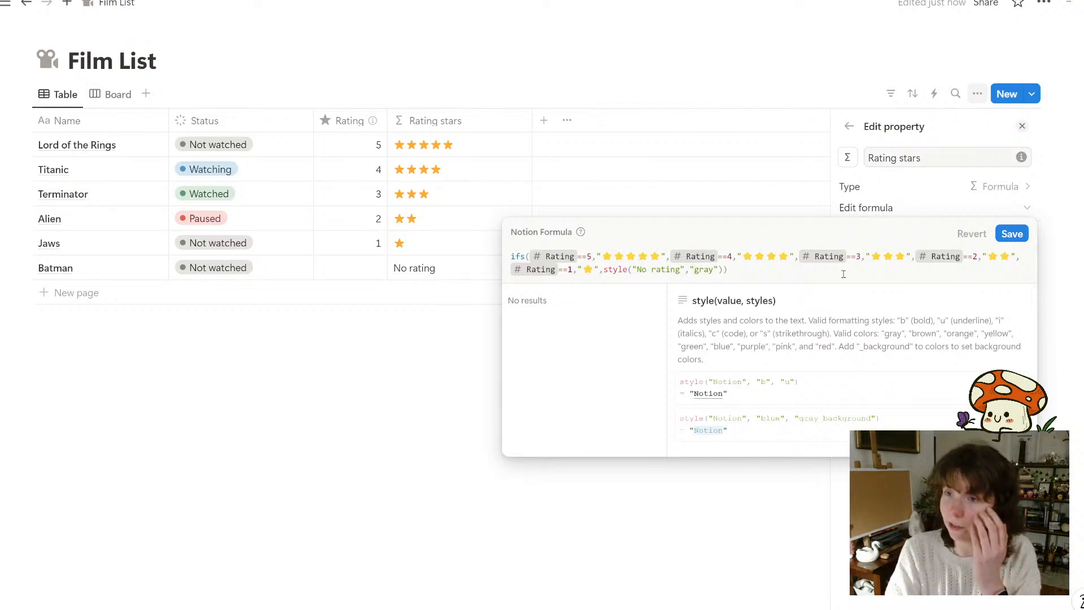
{"action": "left_click", "coordinate": [1012, 234]}
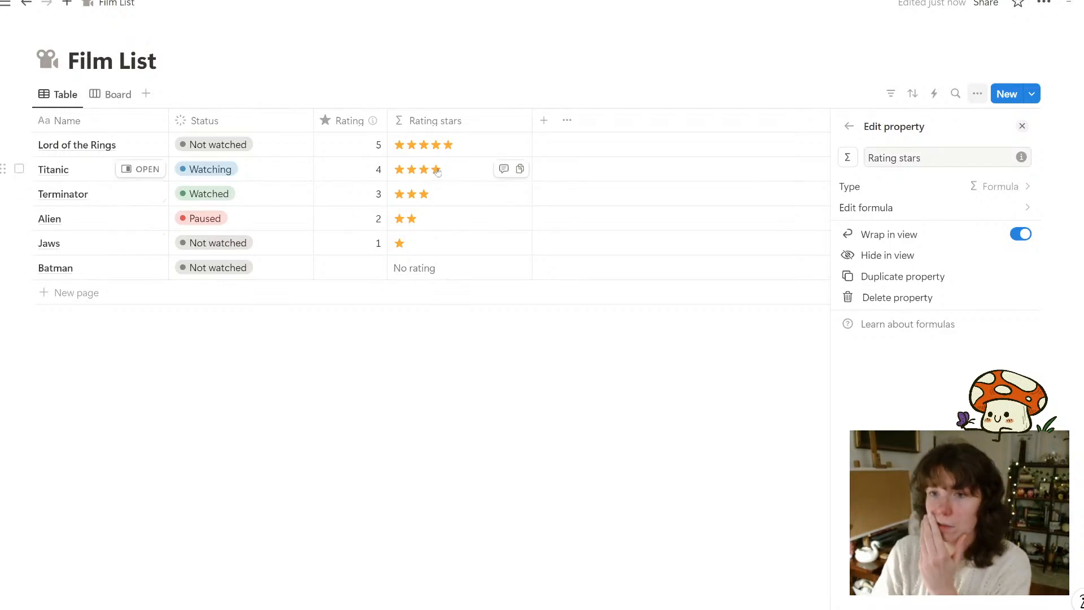
Look at the Reading List page for comparison, and review the Film List's board and table views
{"action": "left_click", "coordinate": [6, 4]}
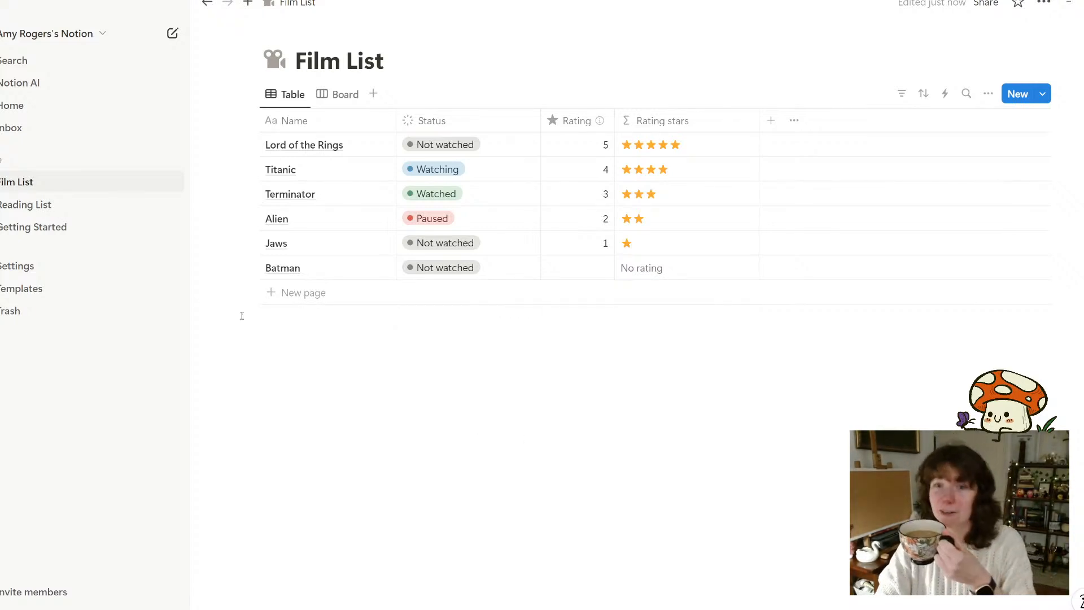
{"action": "left_click", "coordinate": [66, 212]}
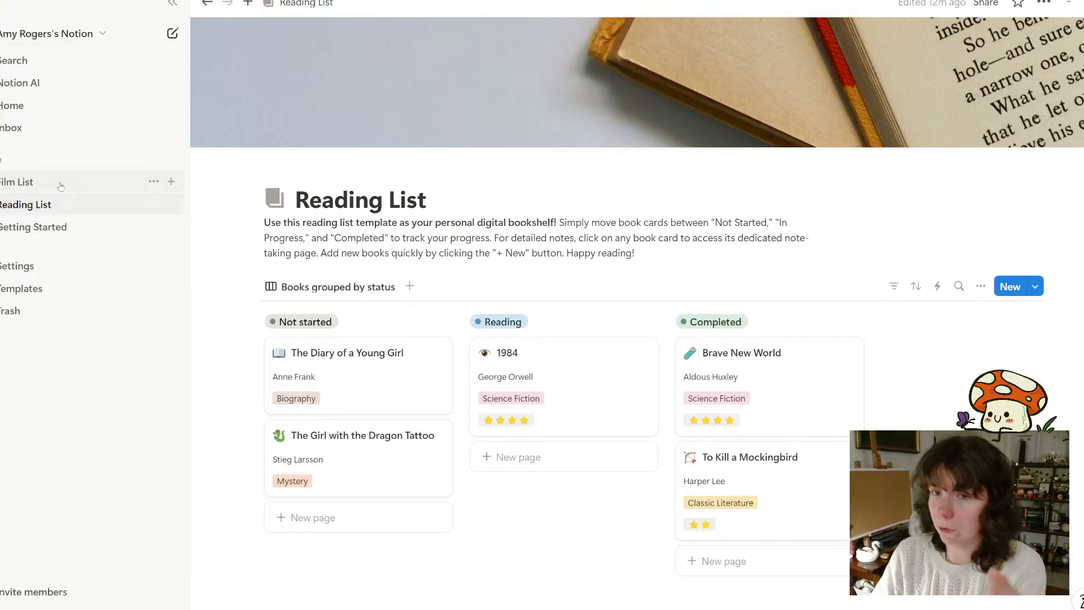
{"action": "left_click", "coordinate": [60, 186]}
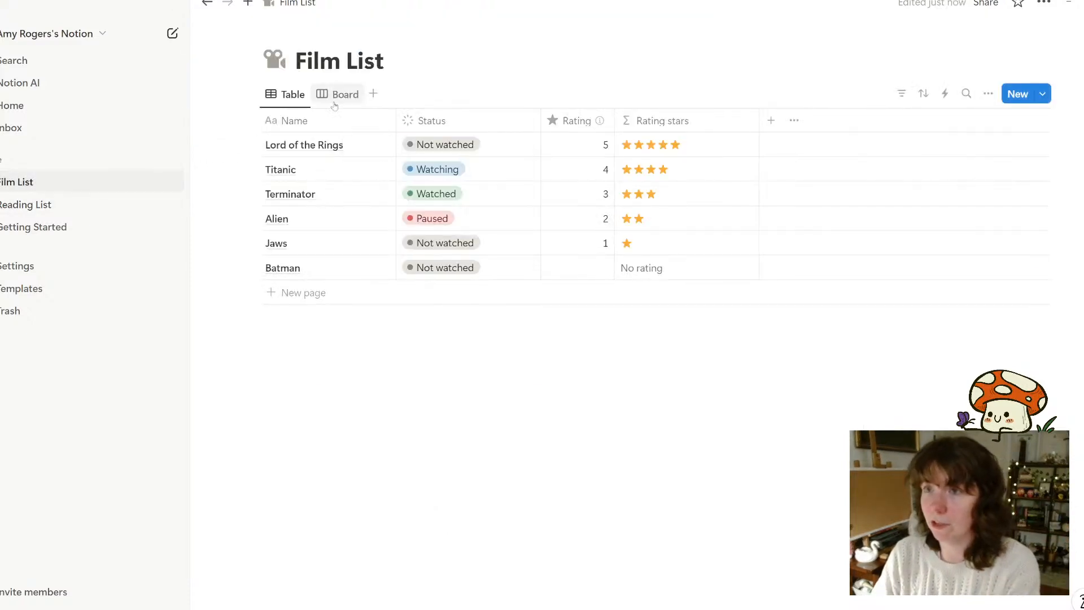
{"action": "left_click", "coordinate": [336, 101]}
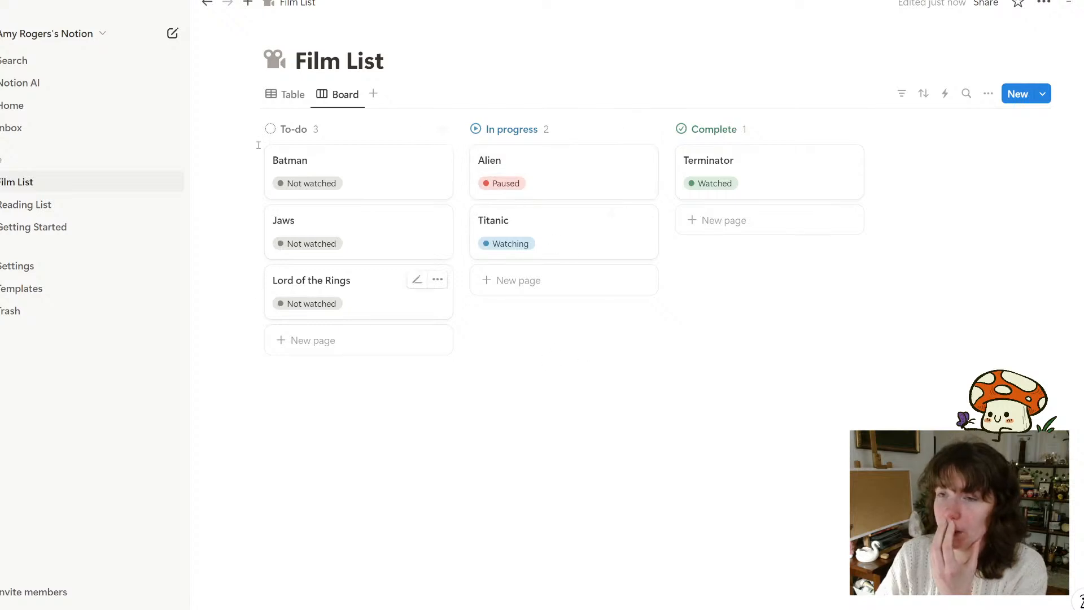
{"action": "left_click", "coordinate": [279, 98]}
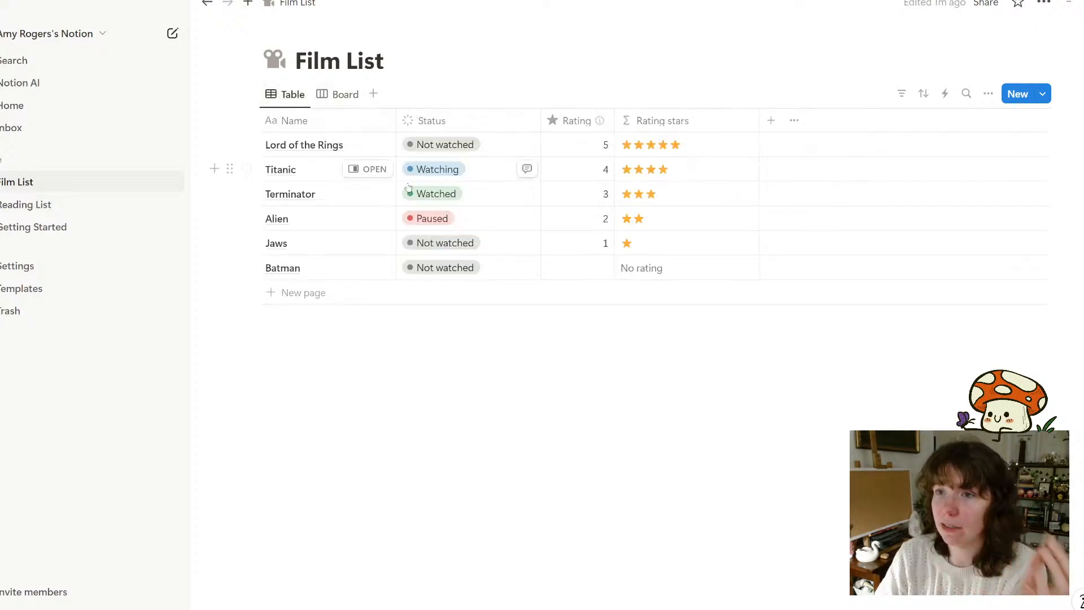
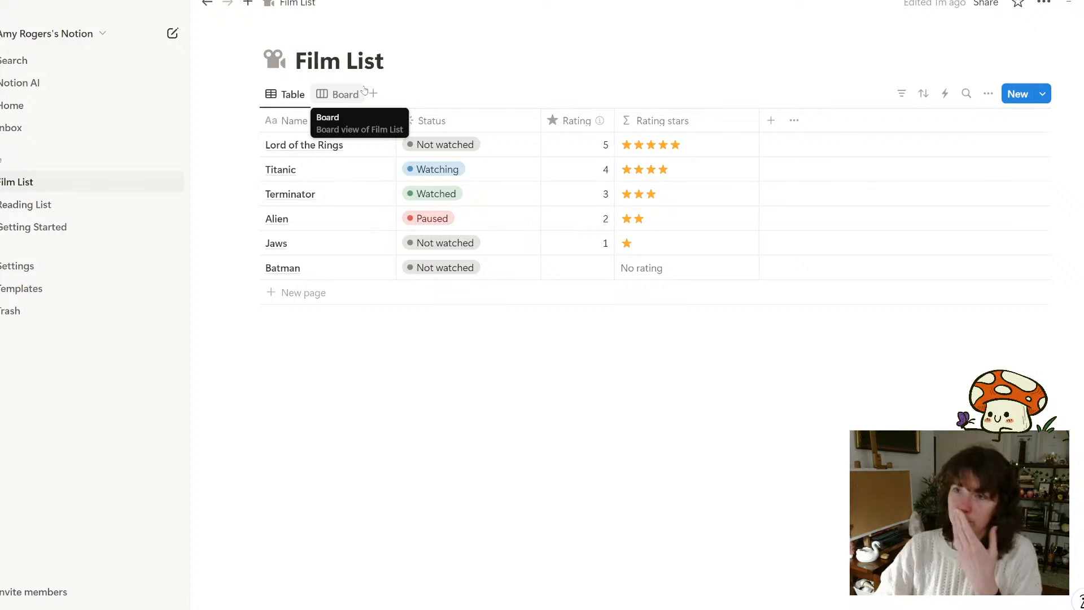
Change the Film List's board view to the List layout and turn off its page icons
{"action": "left_click", "coordinate": [343, 95]}
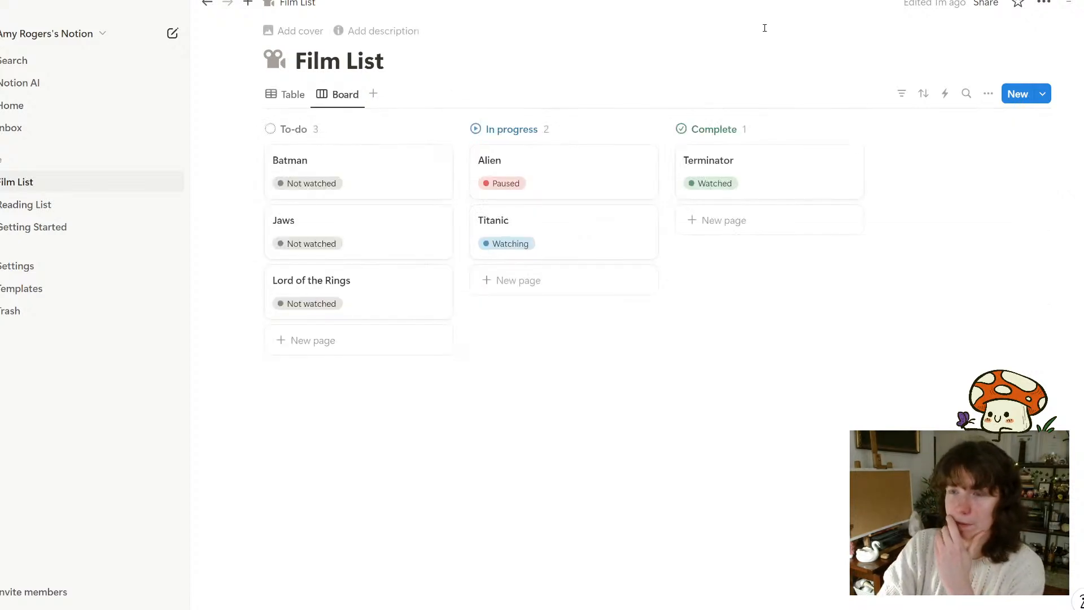
{"action": "left_click", "coordinate": [988, 94]}
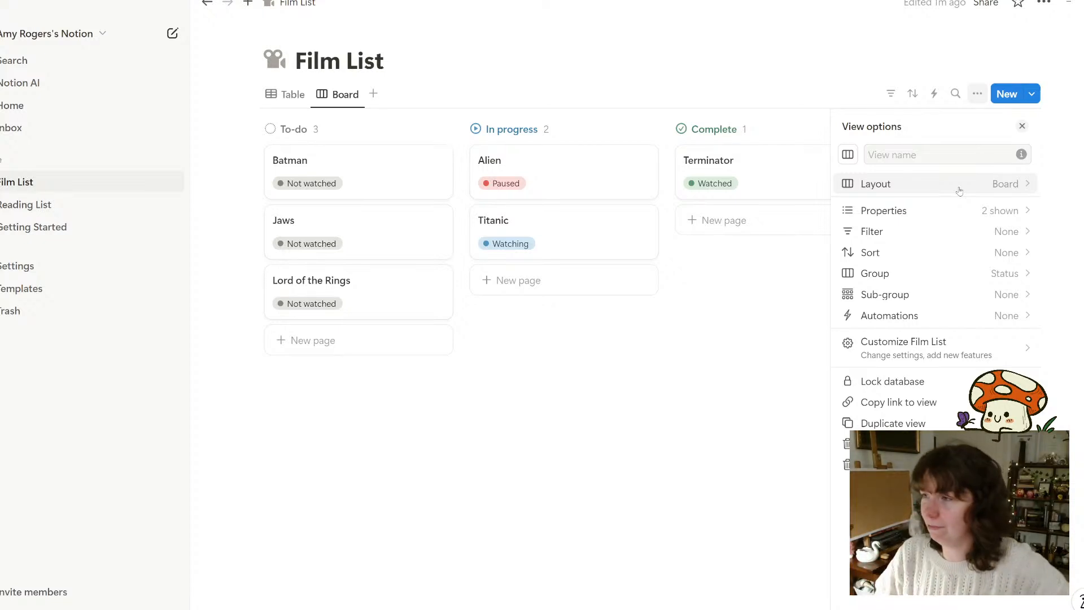
{"action": "left_click", "coordinate": [994, 191]}
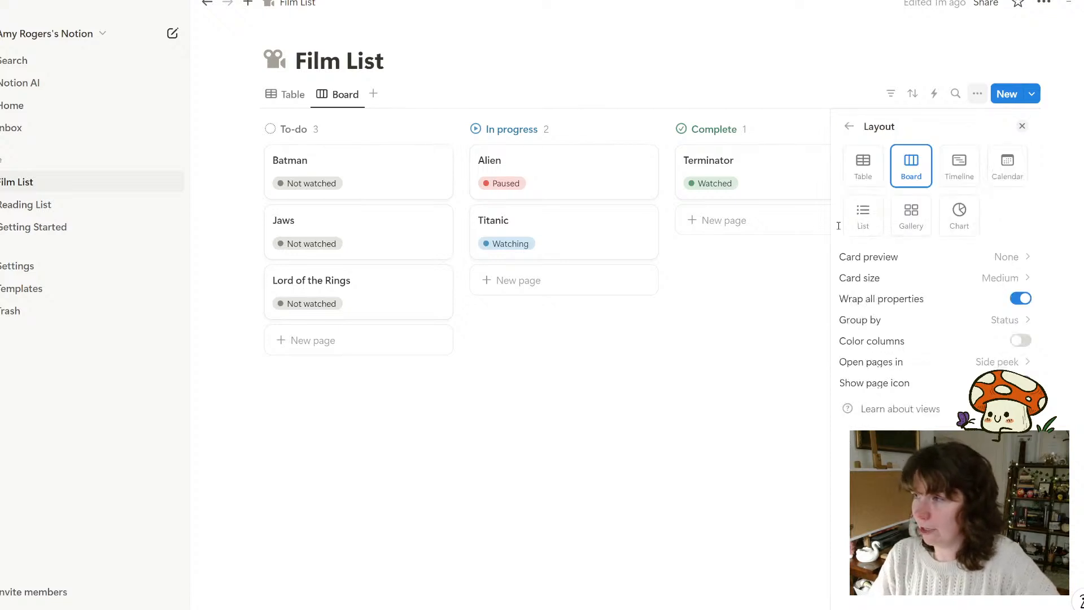
{"action": "left_click", "coordinate": [863, 214]}
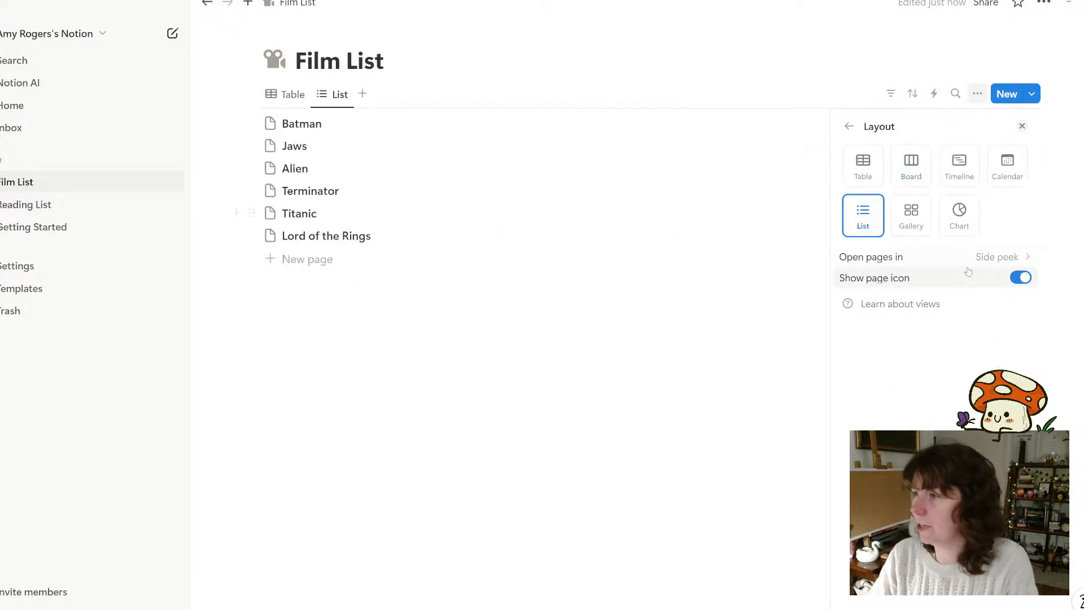
{"action": "left_click", "coordinate": [1020, 277]}
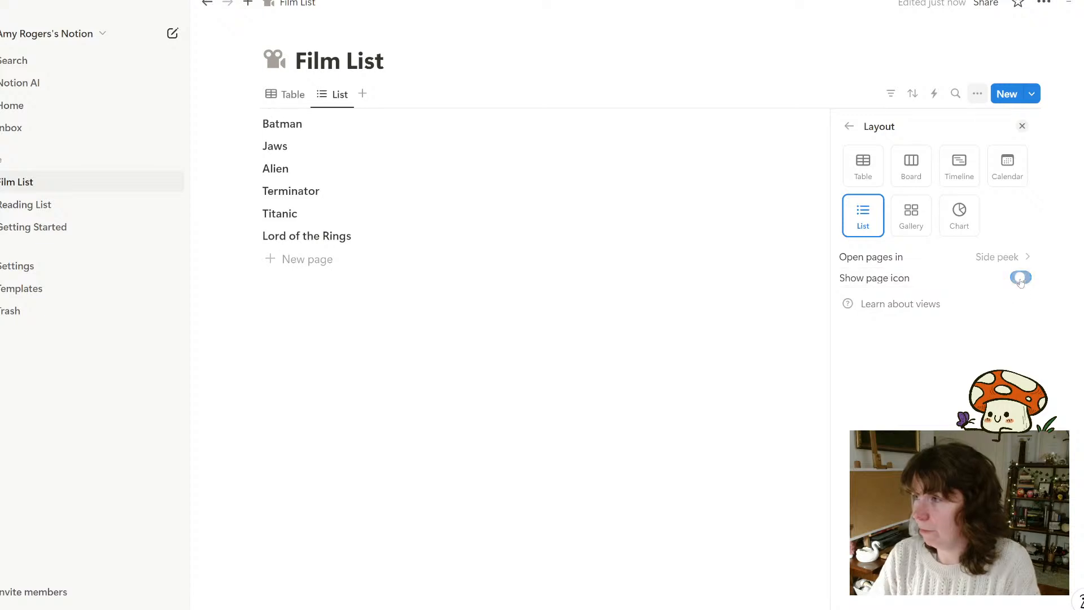
Name the list view "To watch" and give it the eye icon
{"action": "left_click", "coordinate": [849, 127]}
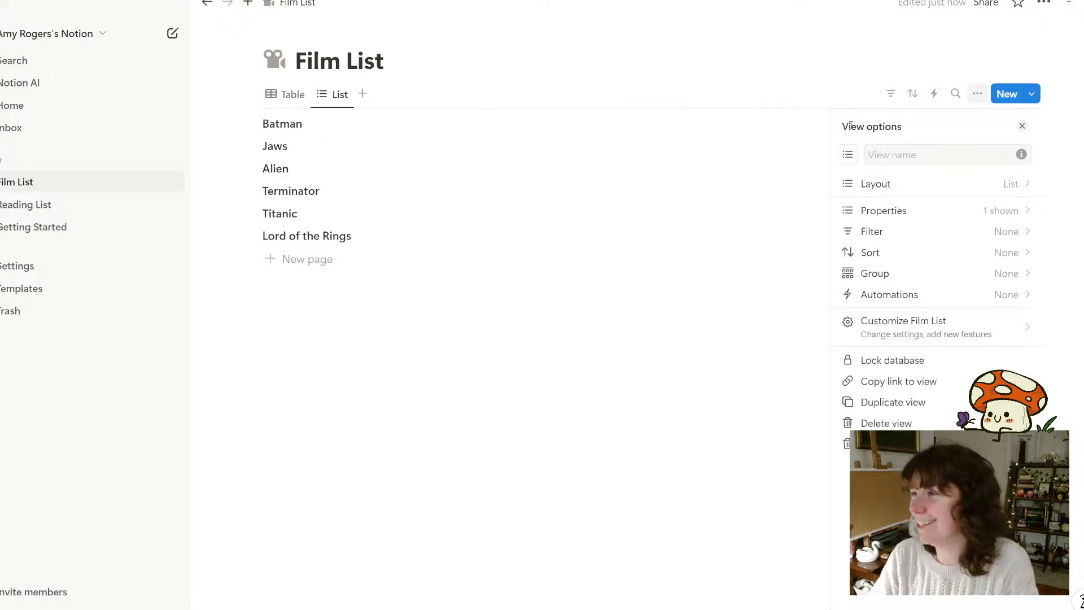
{"action": "left_click", "coordinate": [894, 153]}
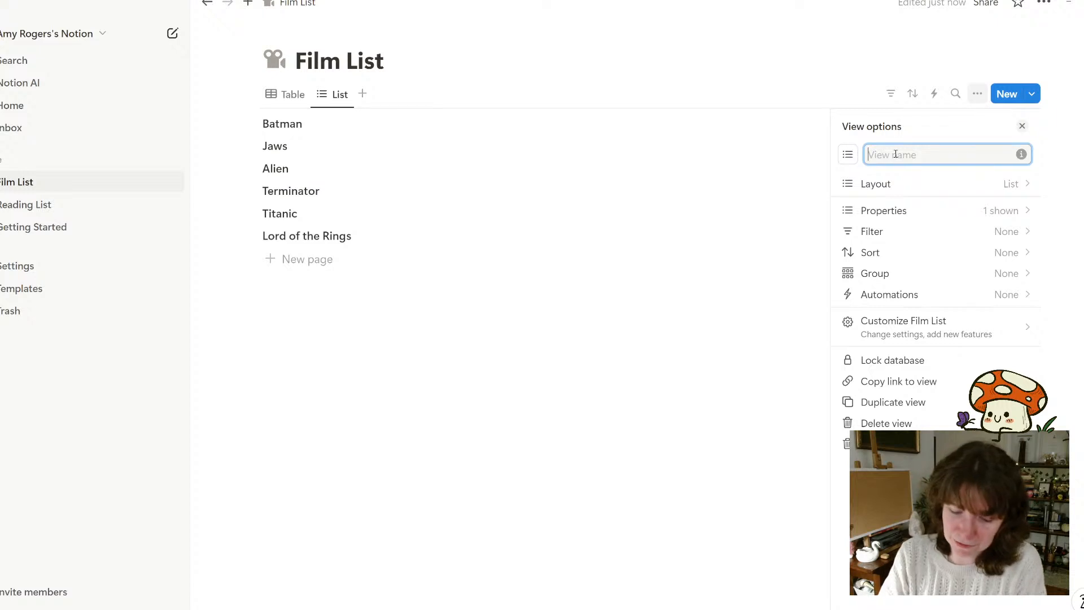
{"action": "type", "text": "To watch"}
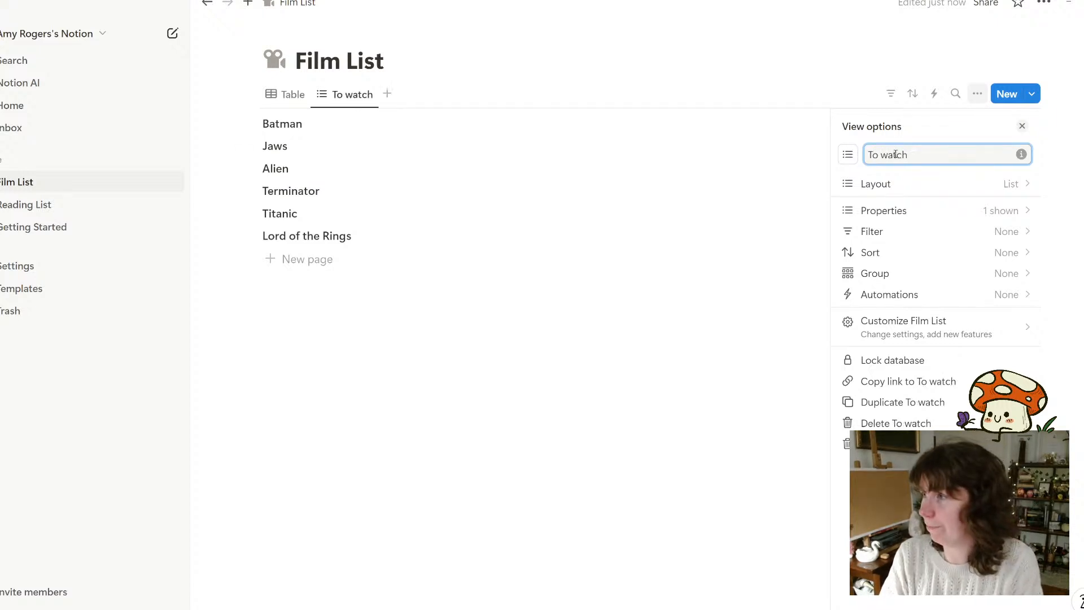
{"action": "left_click", "coordinate": [847, 154]}
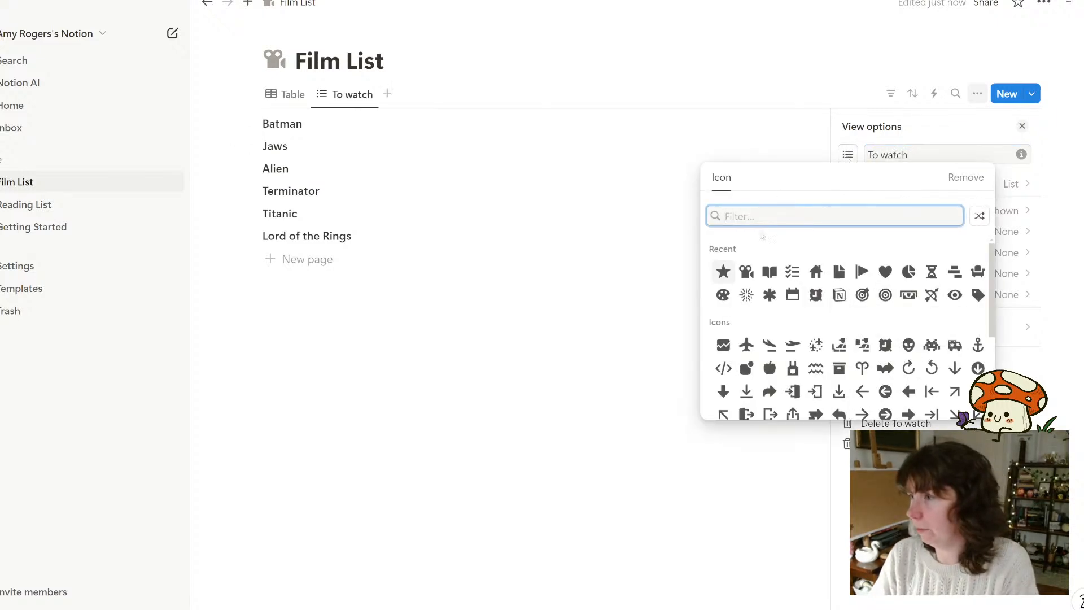
{"action": "left_click", "coordinate": [955, 295]}
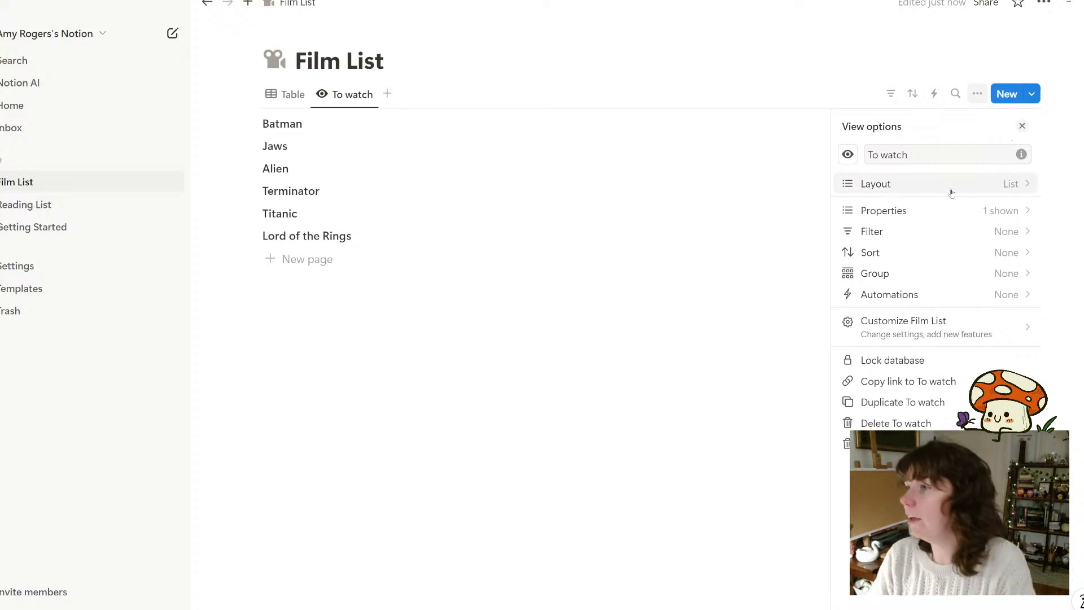
Show the Status property ahead of Name in the To watch list, and reselect Not watched as Batman's status
{"action": "left_click", "coordinate": [975, 212]}
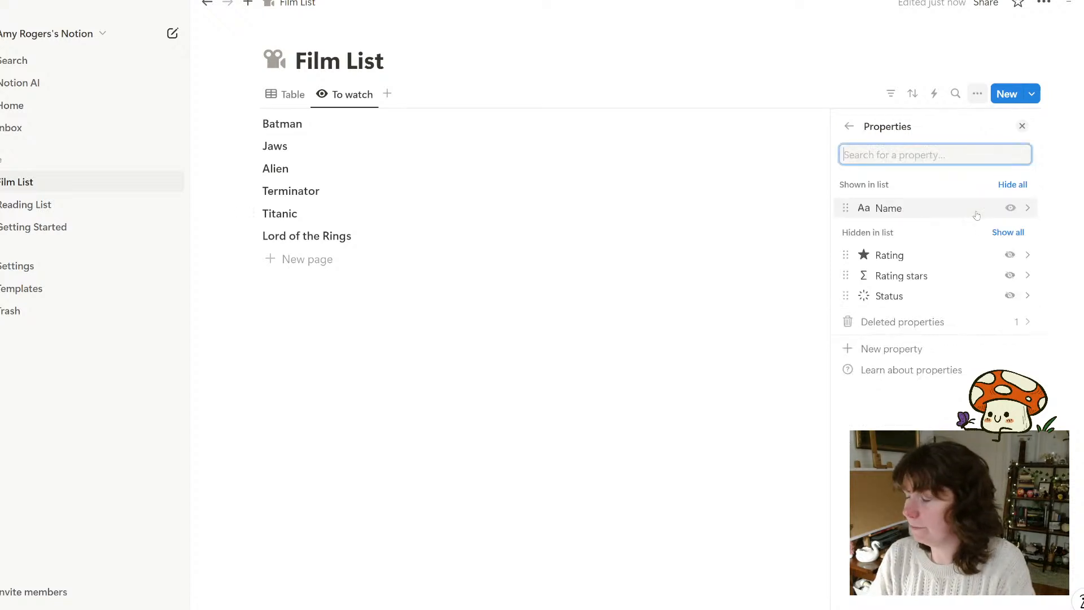
{"action": "left_click", "coordinate": [1008, 297]}
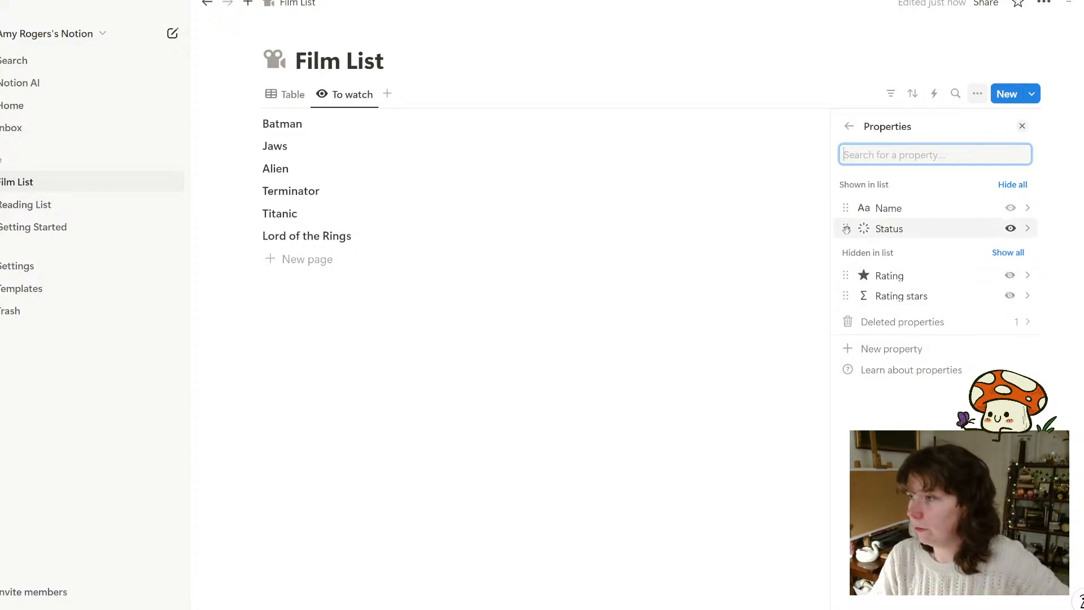
{"action": "left_click_drag", "start_coordinate": [845, 228], "coordinate": [845, 207]}
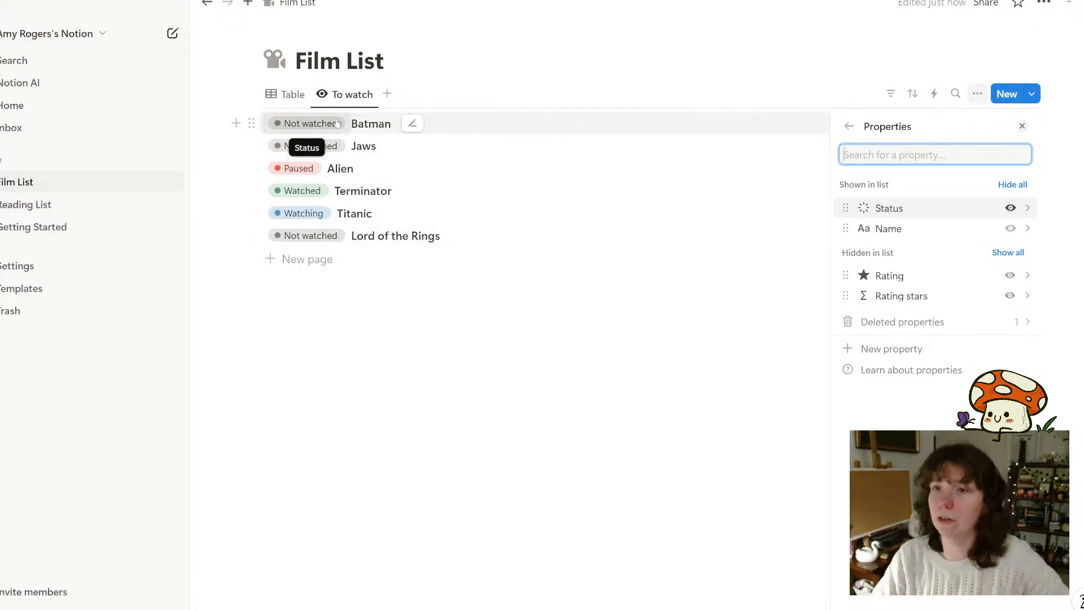
{"action": "left_click", "coordinate": [337, 123]}
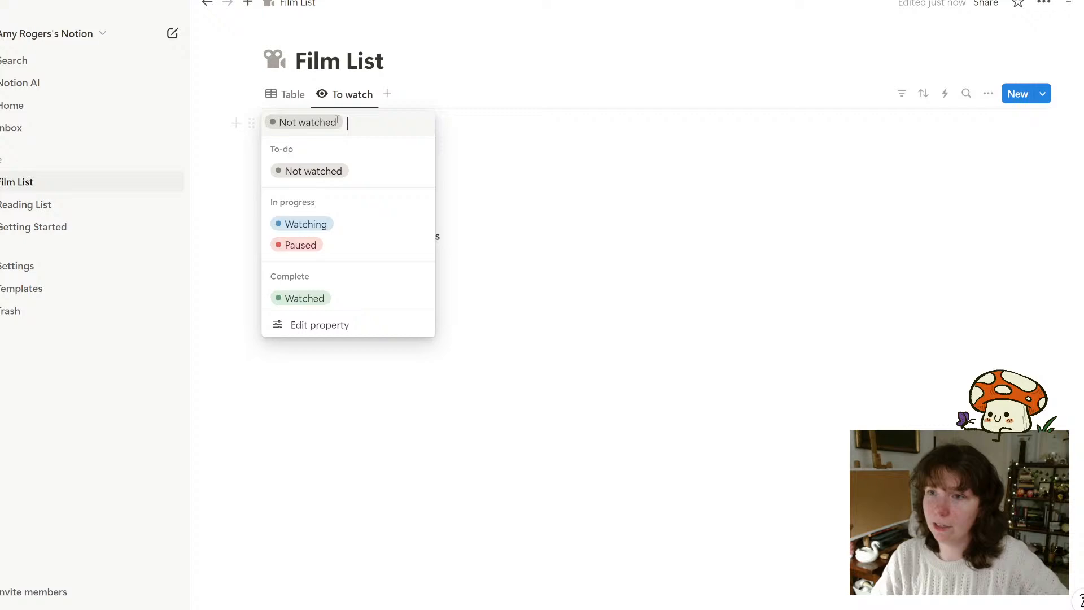
{"action": "left_click", "coordinate": [330, 171]}
Set the Status property to show as Checkbox in the To watch view and close the view options
{"action": "left_click", "coordinate": [988, 94]}
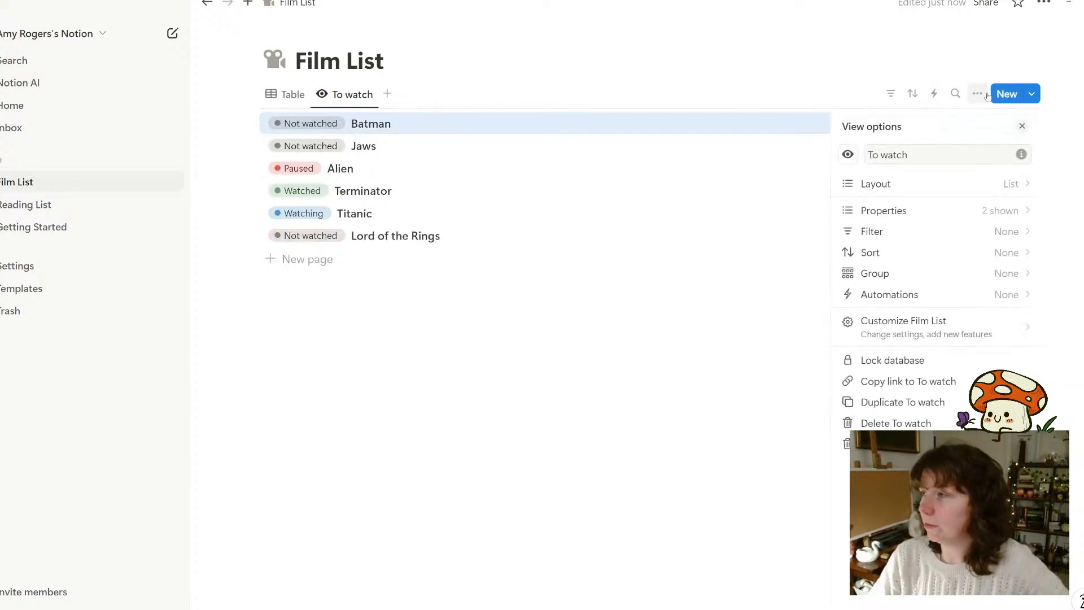
{"action": "left_click", "coordinate": [1003, 217]}
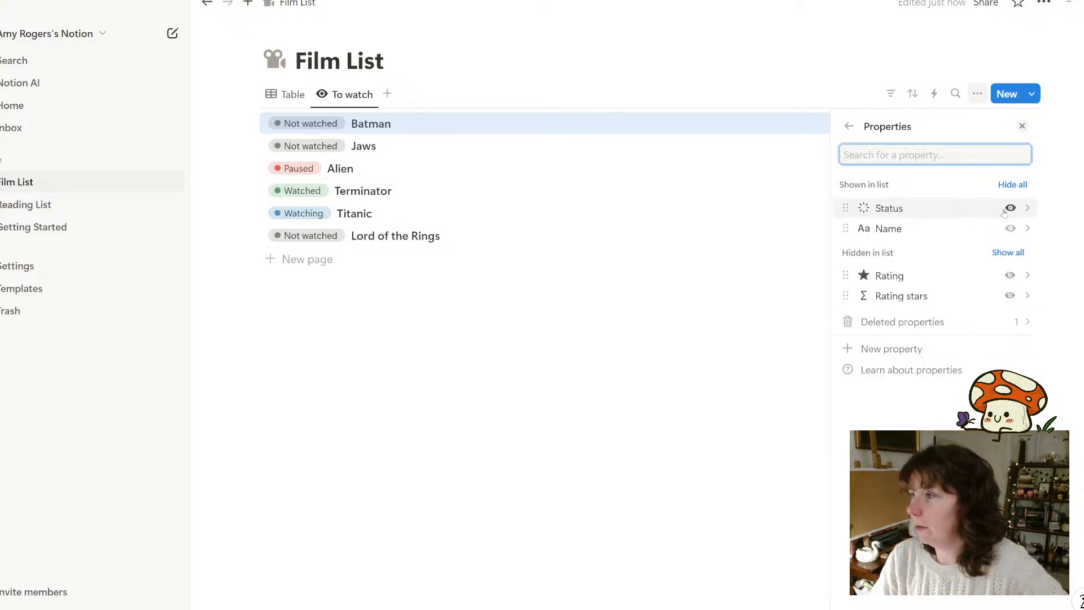
{"action": "left_click", "coordinate": [1002, 209]}
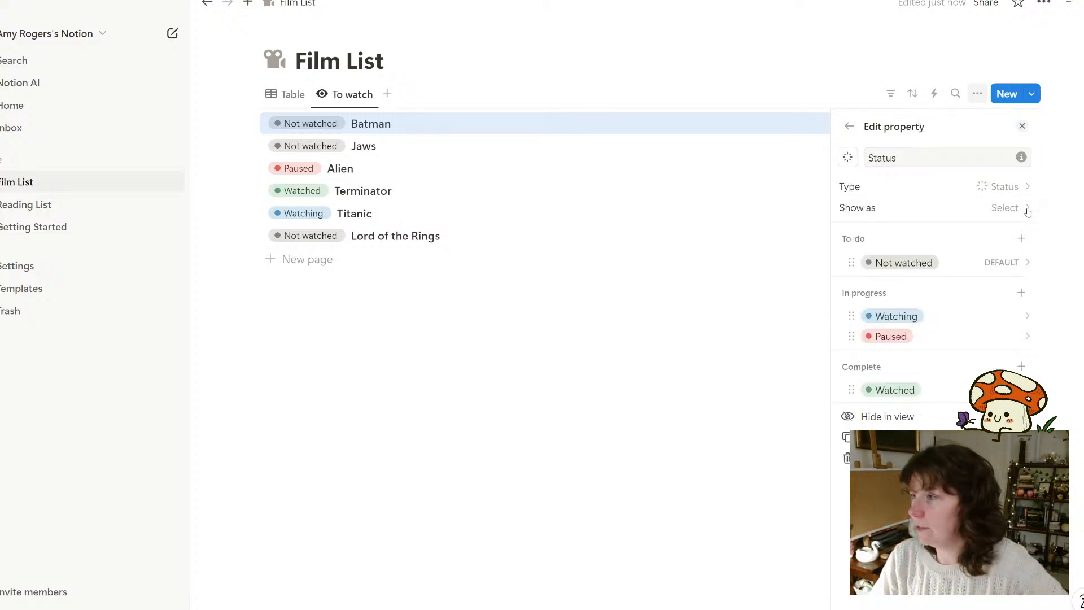
{"action": "left_click", "coordinate": [998, 209]}
{"action": "left_click", "coordinate": [901, 233]}
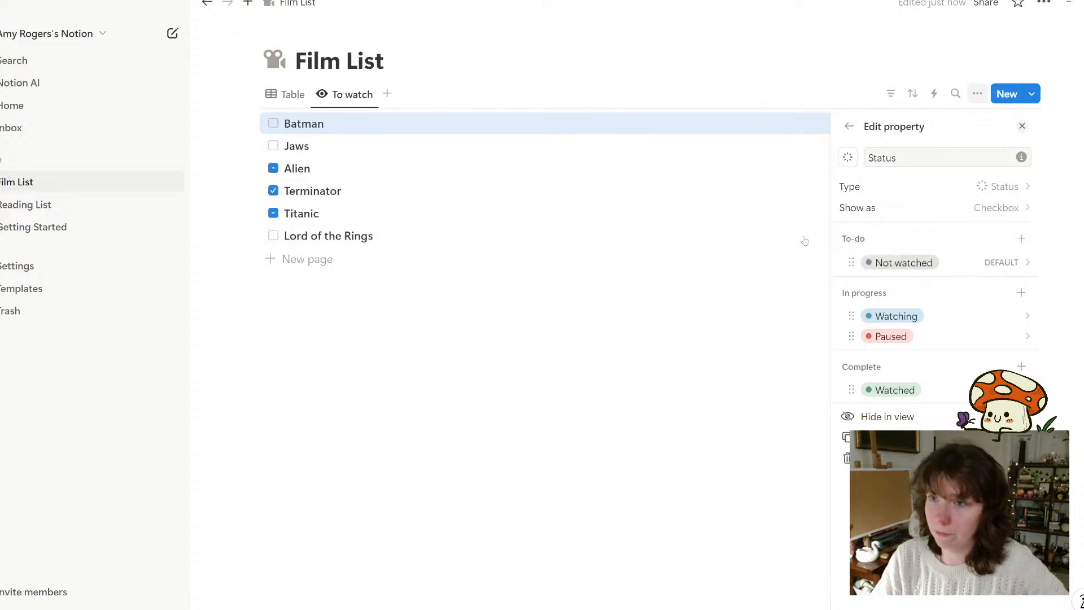
{"action": "left_click", "coordinate": [522, 389]}
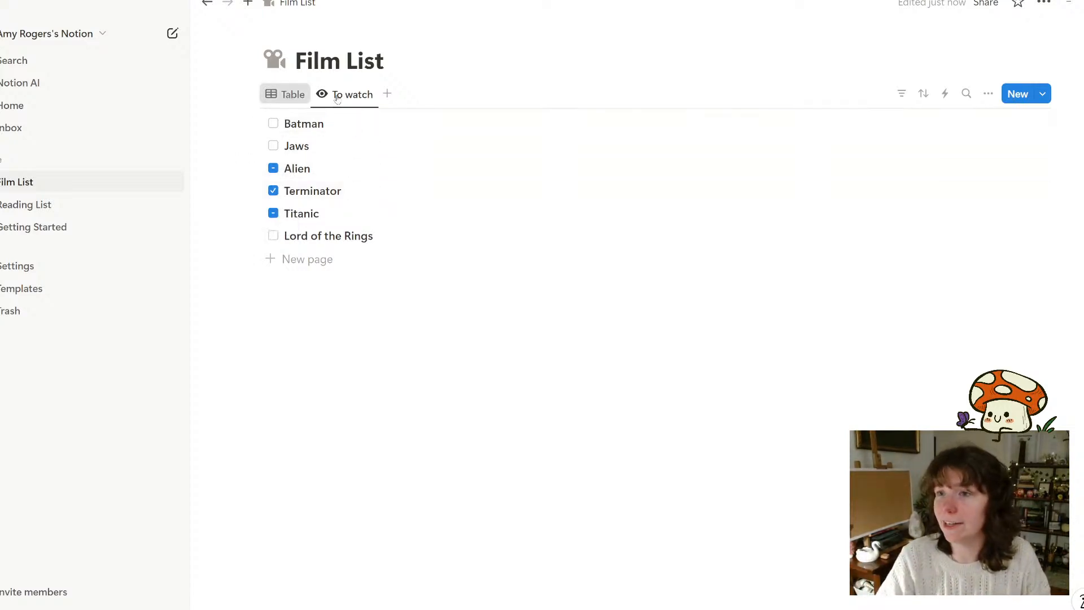
Using the To watch checkboxes, set Alien to Not watched and Titanic to Watched, comparing the statuses with the table view
{"action": "left_click", "coordinate": [288, 96]}
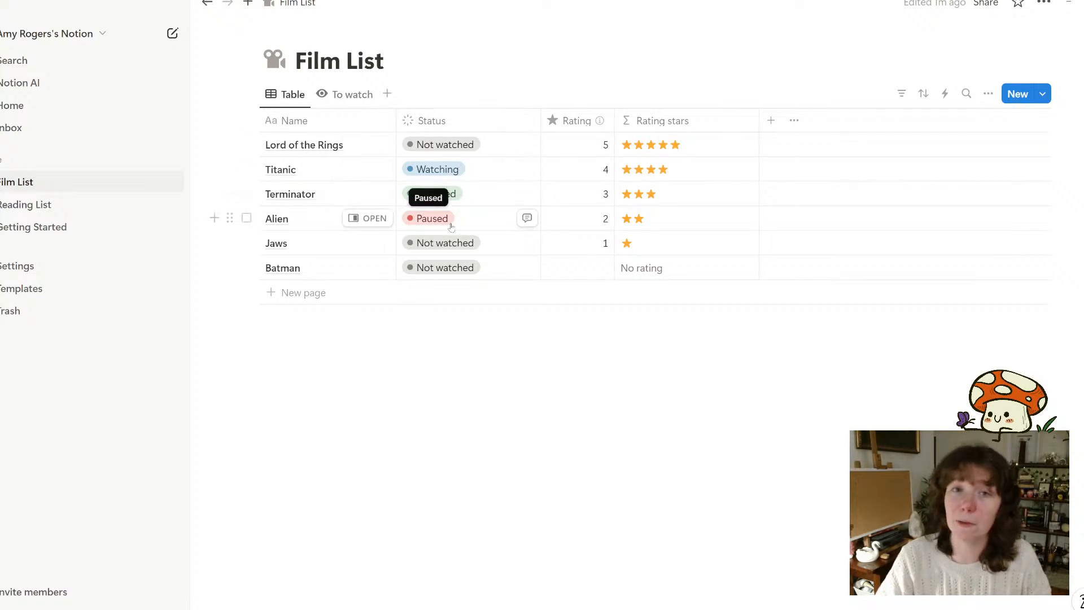
{"action": "left_click", "coordinate": [355, 94]}
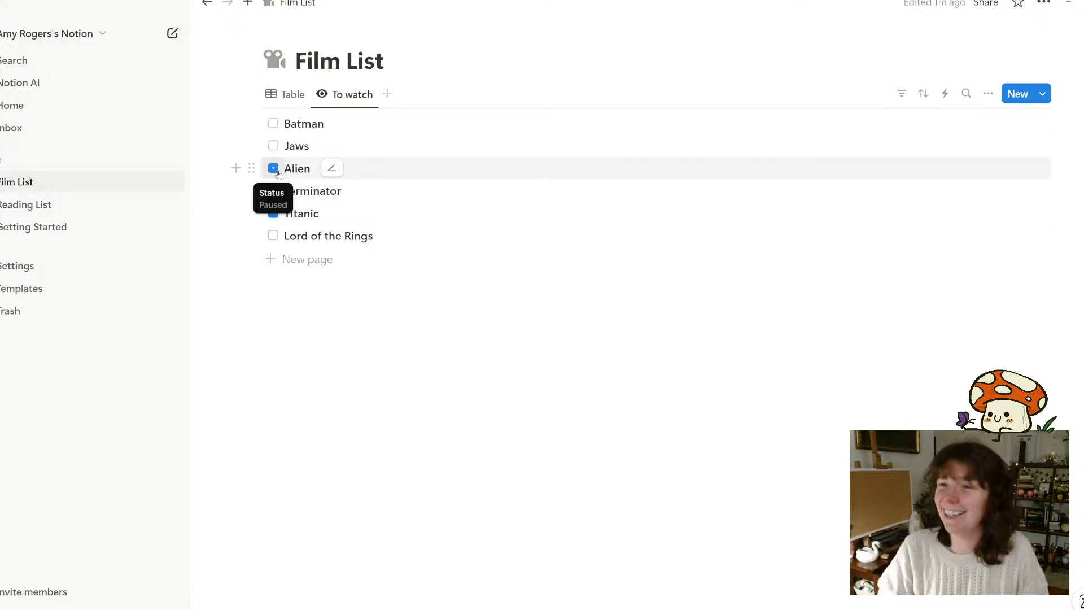
{"action": "left_click", "coordinate": [274, 169]}
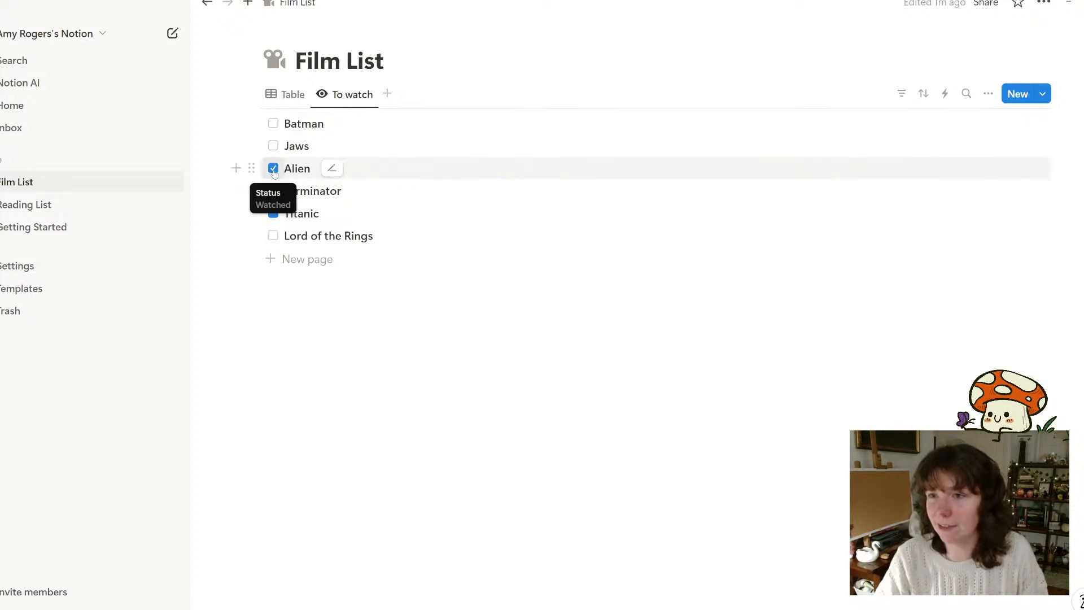
{"action": "left_click", "coordinate": [273, 168]}
{"action": "left_click", "coordinate": [273, 213]}
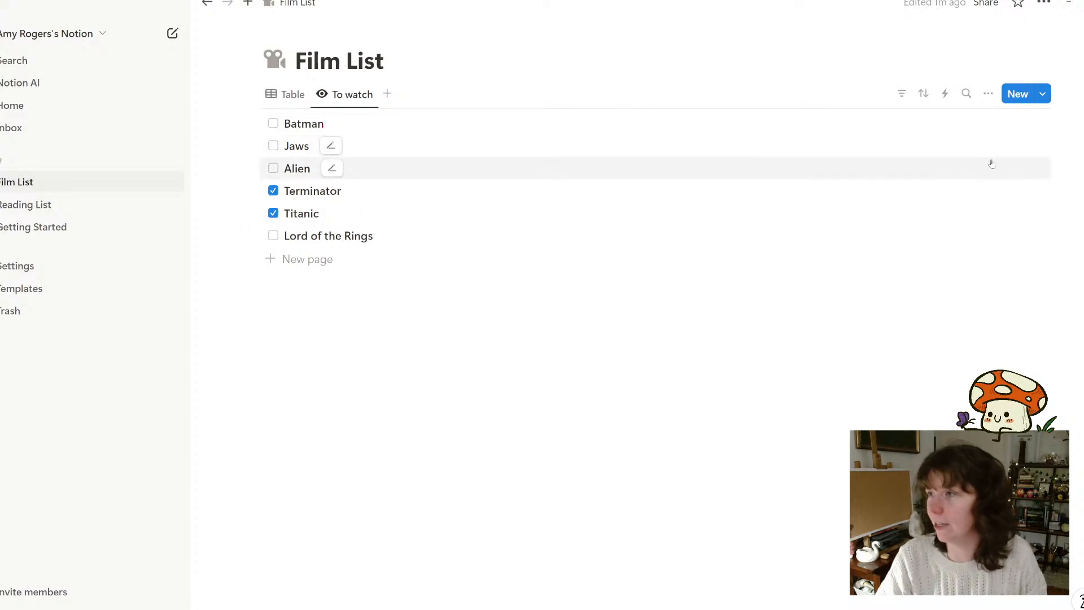
{"action": "left_click", "coordinate": [288, 98]}
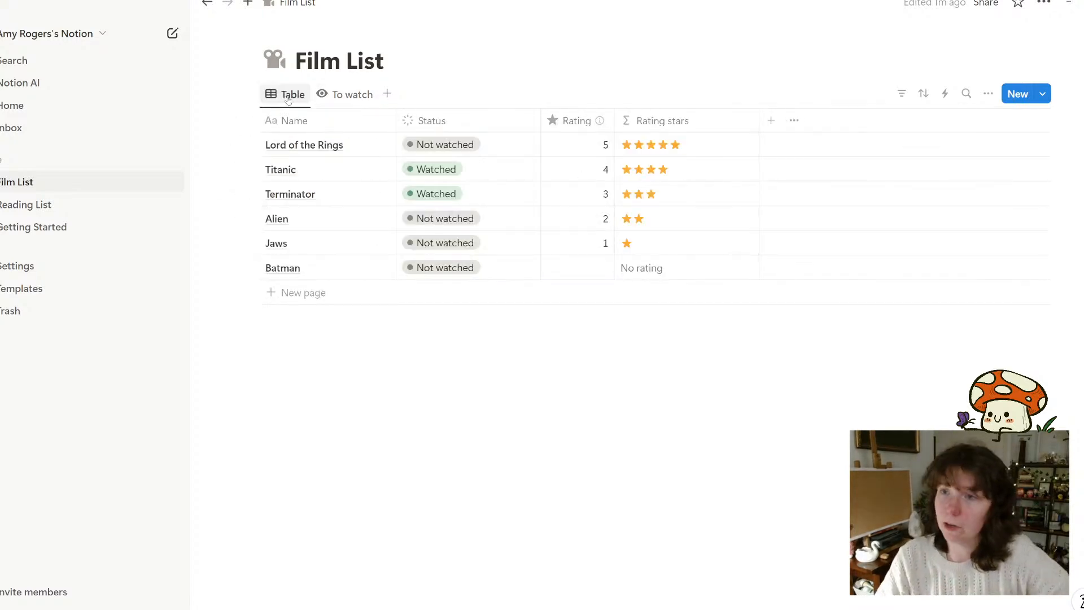
{"action": "left_click", "coordinate": [329, 94]}
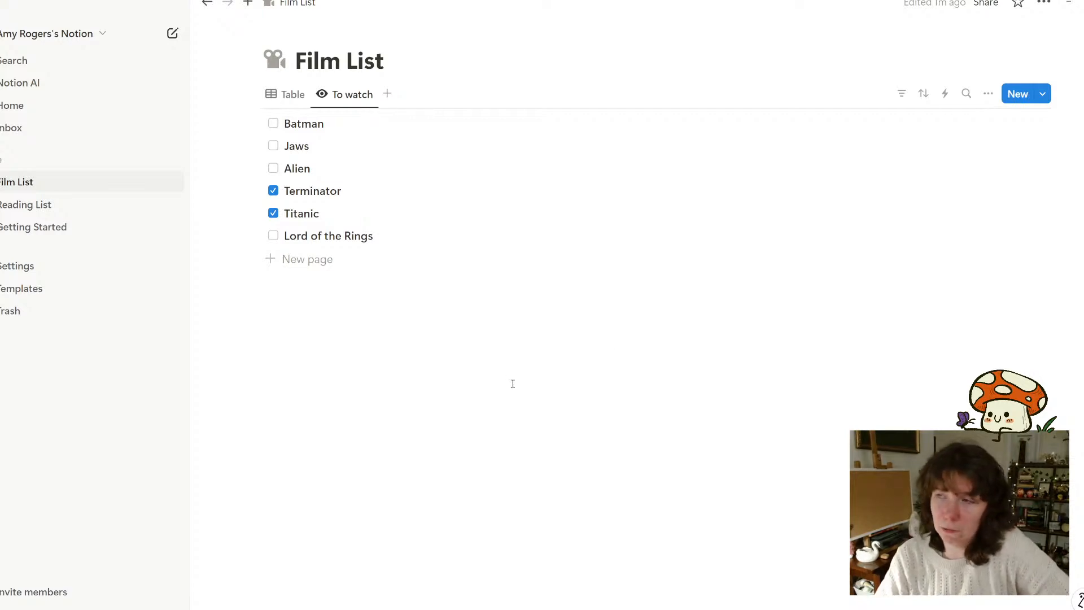
Filter the To watch view by Status so it includes the To-do and In progress groups
{"action": "left_click", "coordinate": [901, 104]}
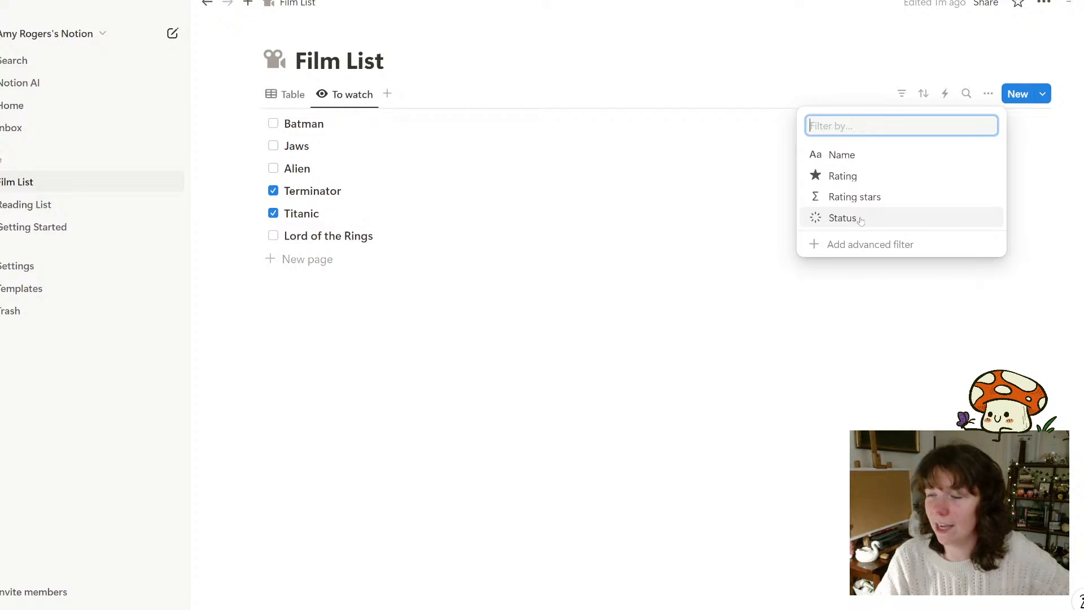
{"action": "left_click", "coordinate": [843, 218]}
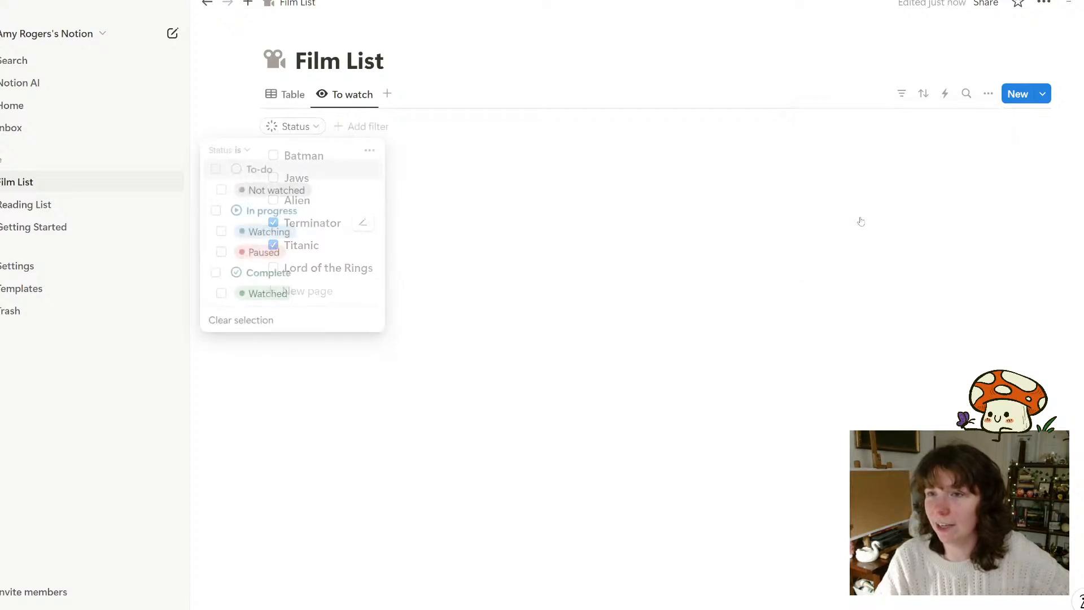
{"action": "left_click", "coordinate": [215, 170]}
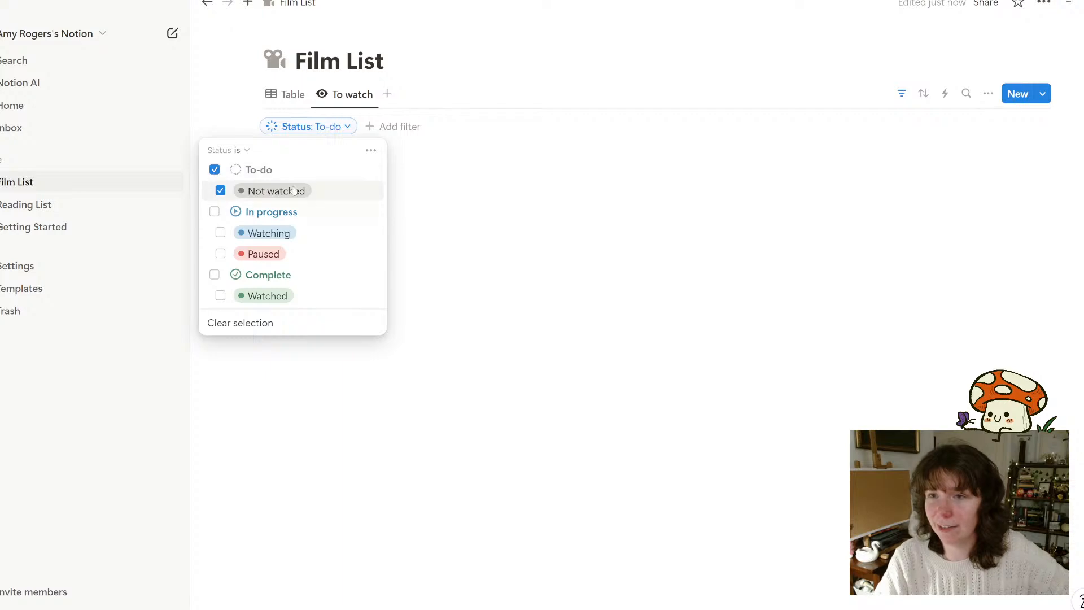
{"action": "left_click", "coordinate": [215, 211]}
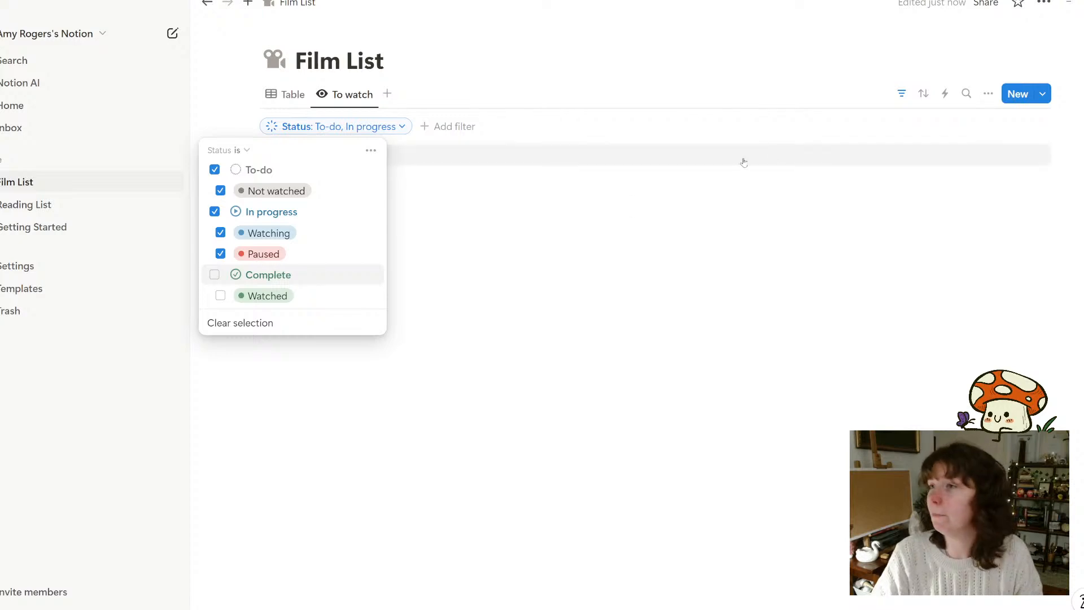
{"action": "left_click", "coordinate": [516, 341]}
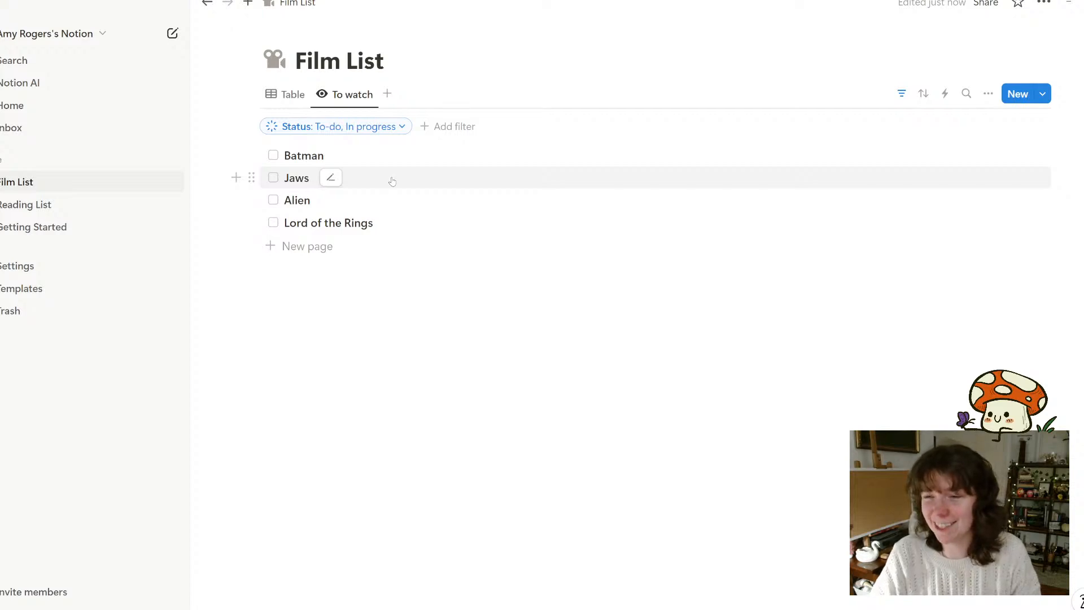
Tick off Jaws as watched in the To watch list and compare the statuses with the table view
{"action": "left_click", "coordinate": [286, 95]}
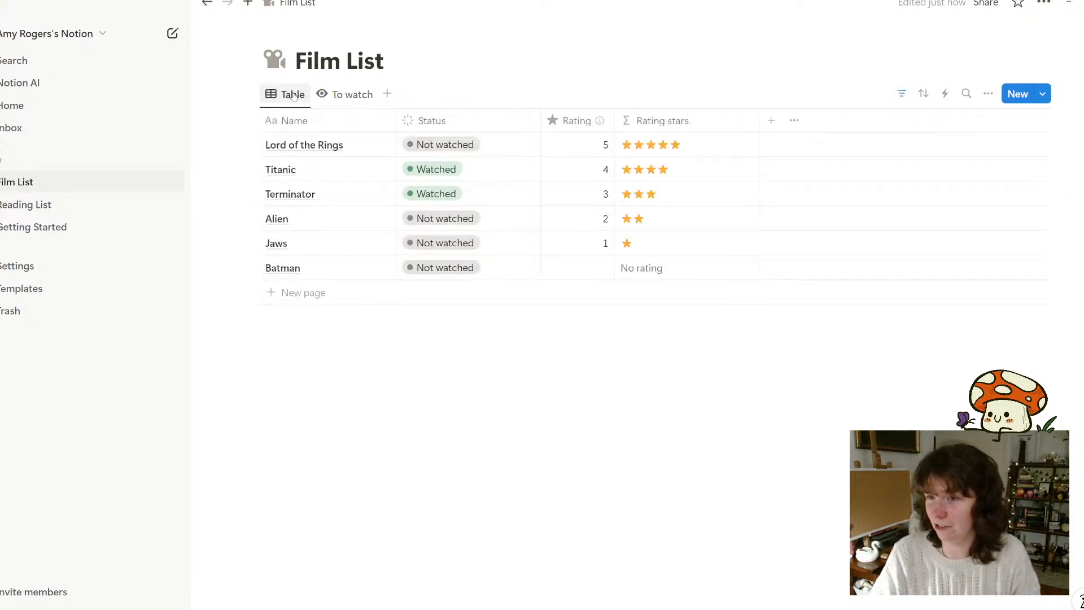
{"action": "left_click", "coordinate": [333, 95]}
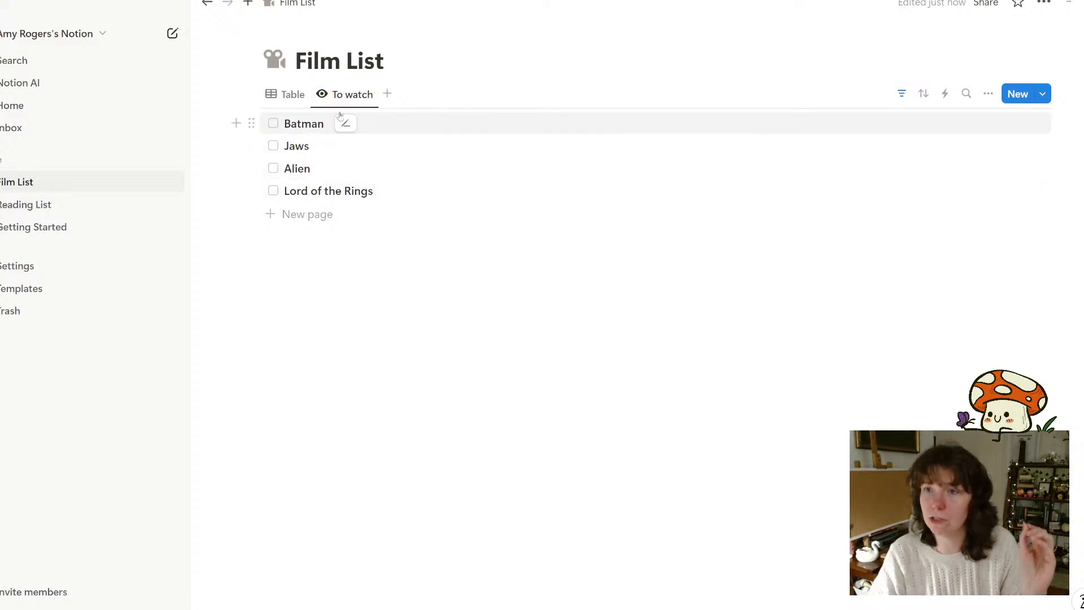
{"action": "left_click", "coordinate": [273, 147]}
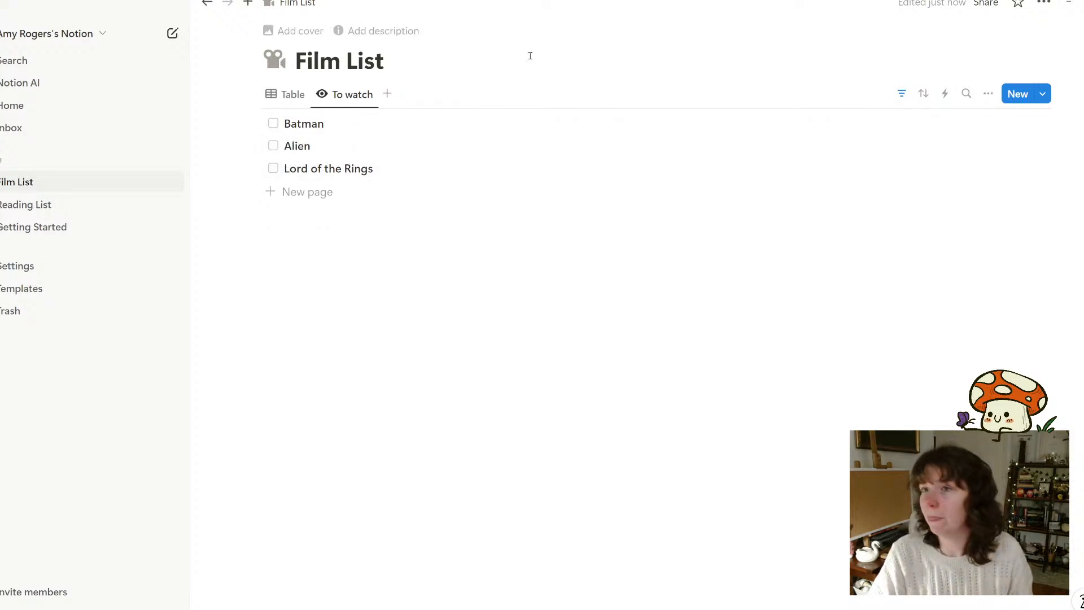
{"action": "left_click", "coordinate": [284, 95]}
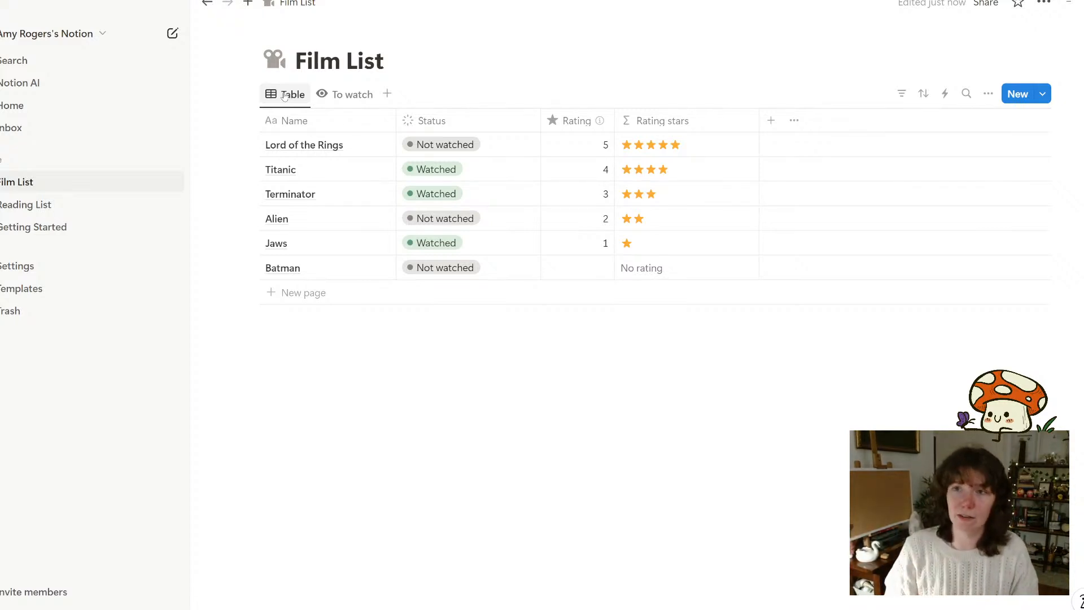
{"action": "left_click", "coordinate": [353, 96]}
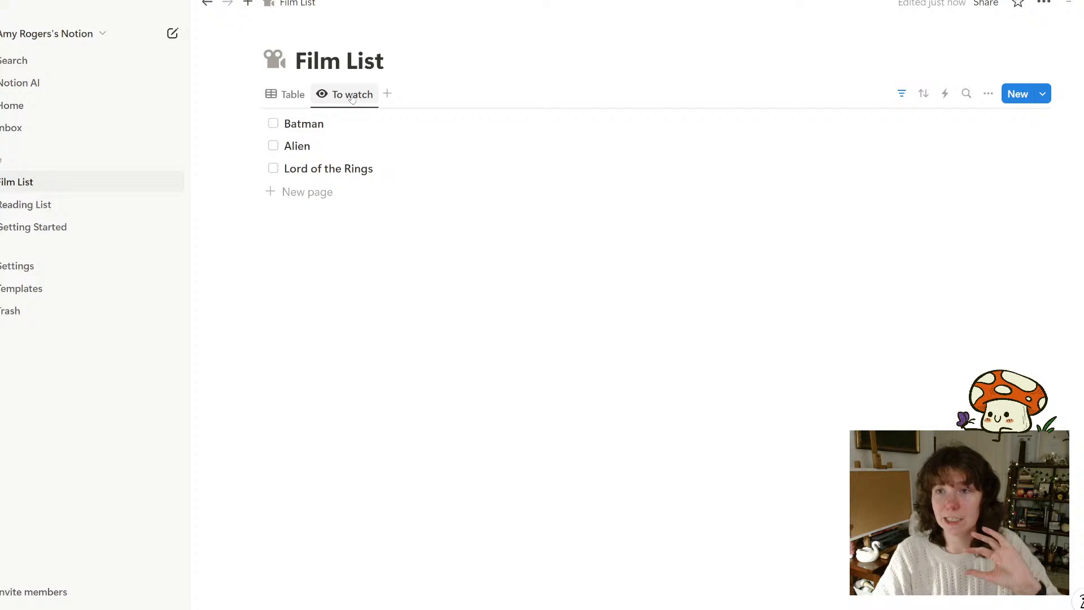
In the table view, set Titanic, Terminator and Jaws to Not watched, and return to the To watch list
{"action": "left_click", "coordinate": [285, 95]}
{"action": "left_click", "coordinate": [454, 170]}
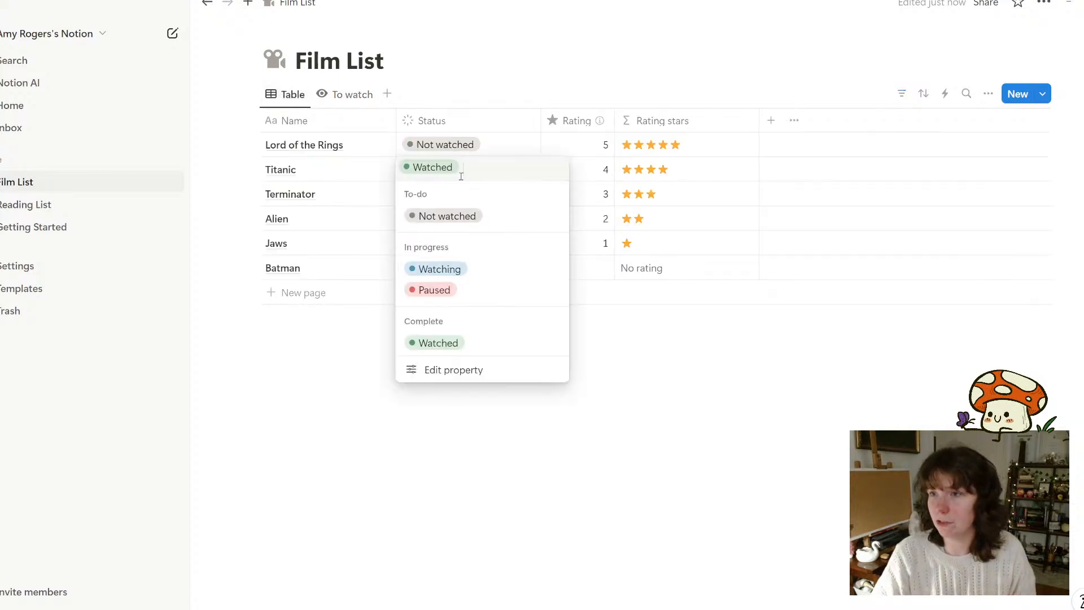
{"action": "left_click", "coordinate": [458, 214]}
{"action": "left_click", "coordinate": [457, 195]}
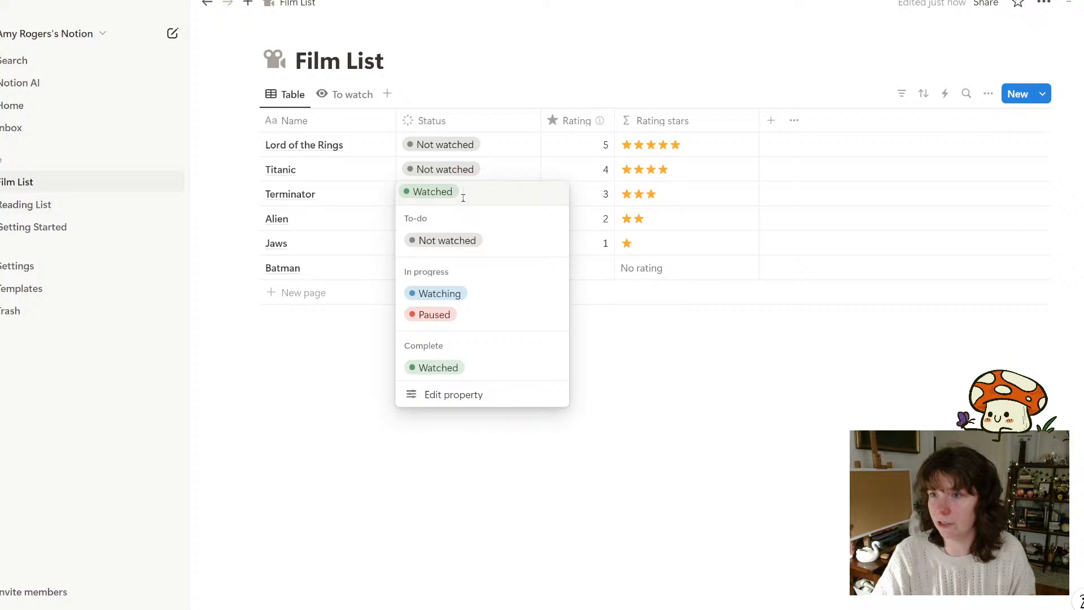
{"action": "left_click", "coordinate": [455, 240]}
{"action": "left_click", "coordinate": [461, 243]}
{"action": "left_click", "coordinate": [448, 289]}
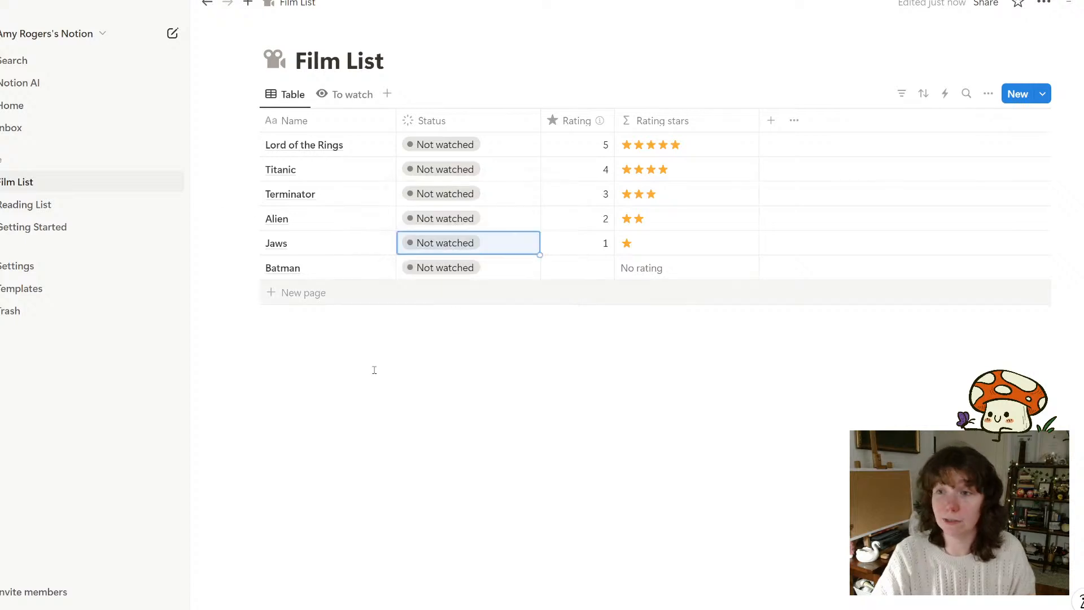
{"action": "left_click", "coordinate": [342, 102]}
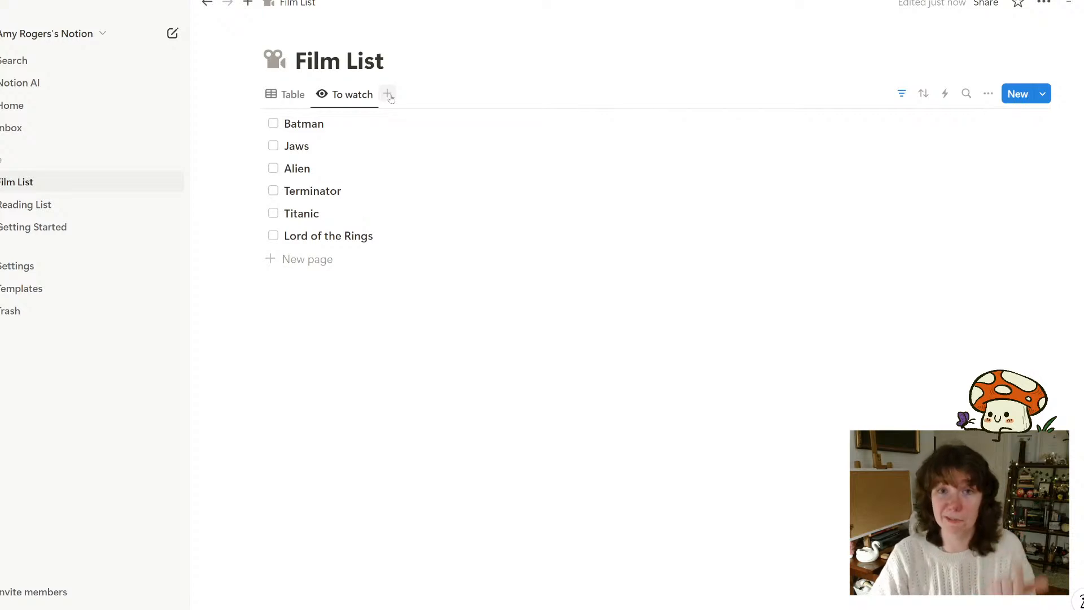
Add a Gallery view named "Watched" to the Film List and give it the sunburst icon
{"action": "left_click", "coordinate": [389, 96]}
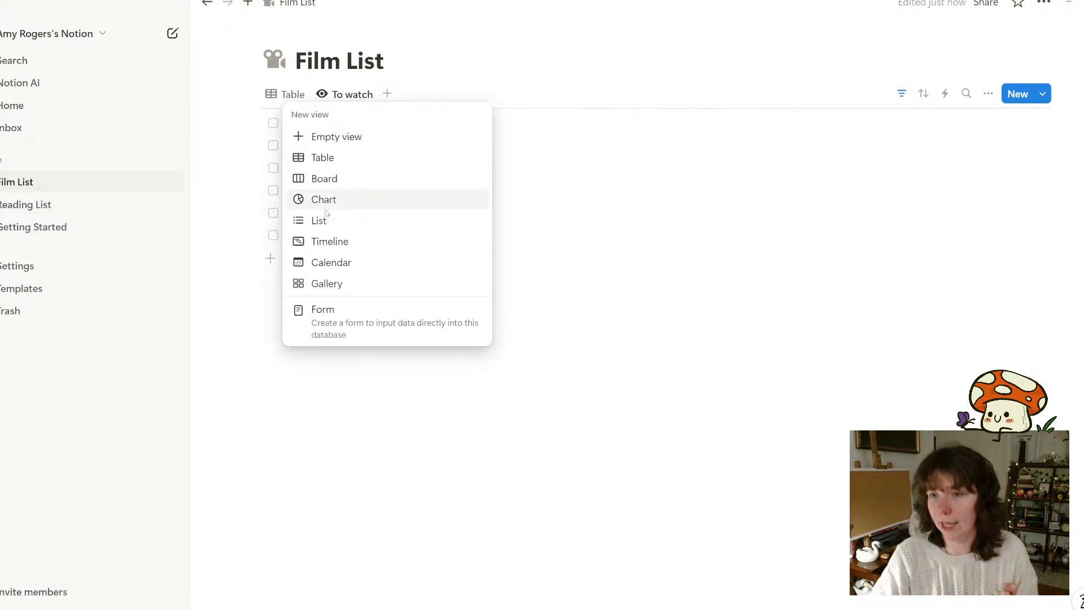
{"action": "left_click", "coordinate": [327, 283]}
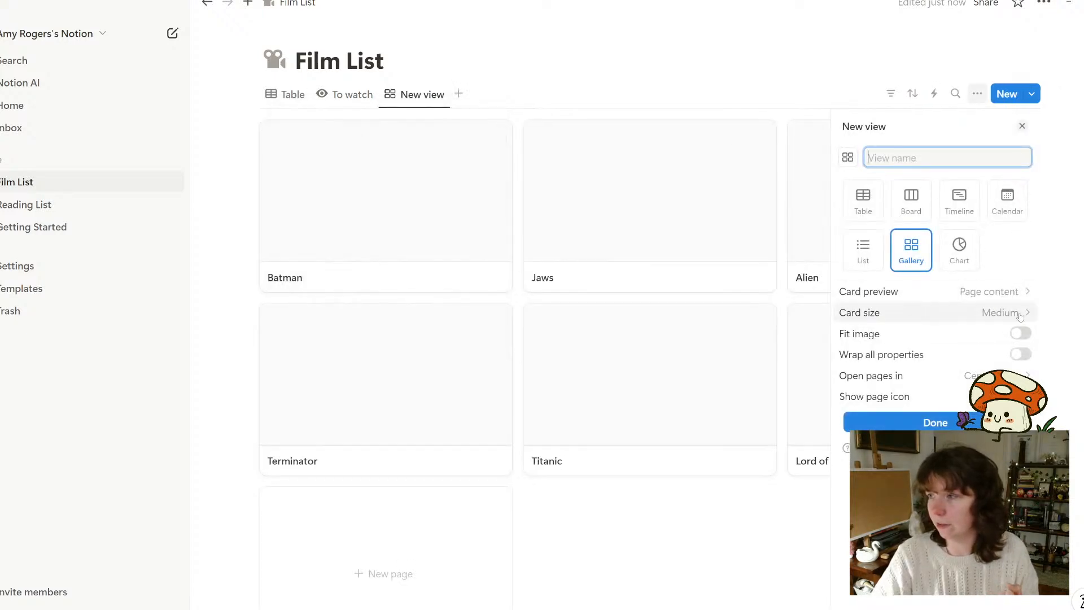
{"action": "type", "text": "Watched"}
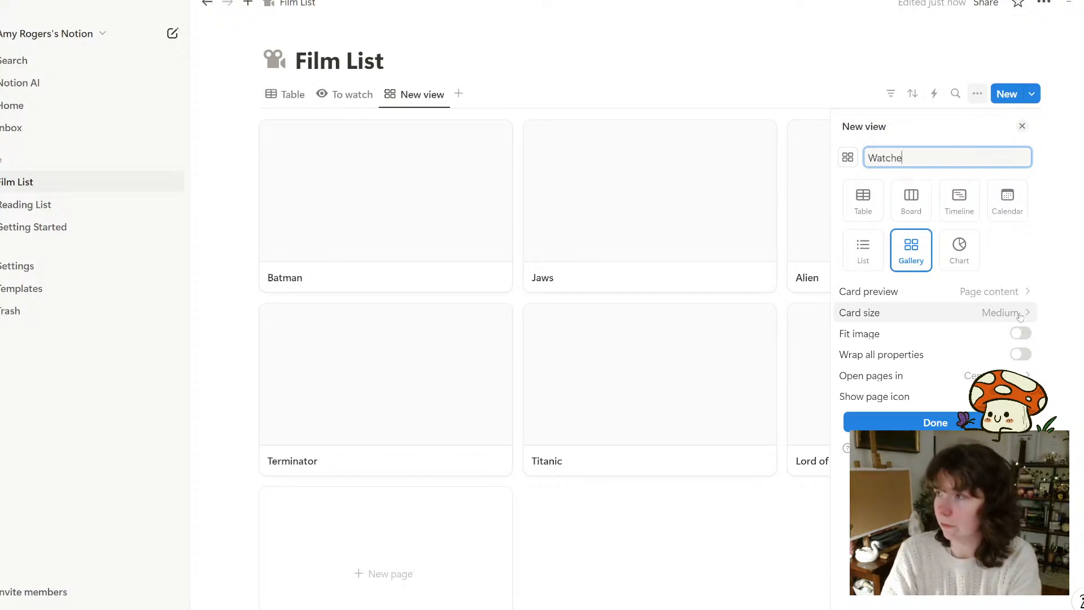
{"action": "key", "text": "Return"}
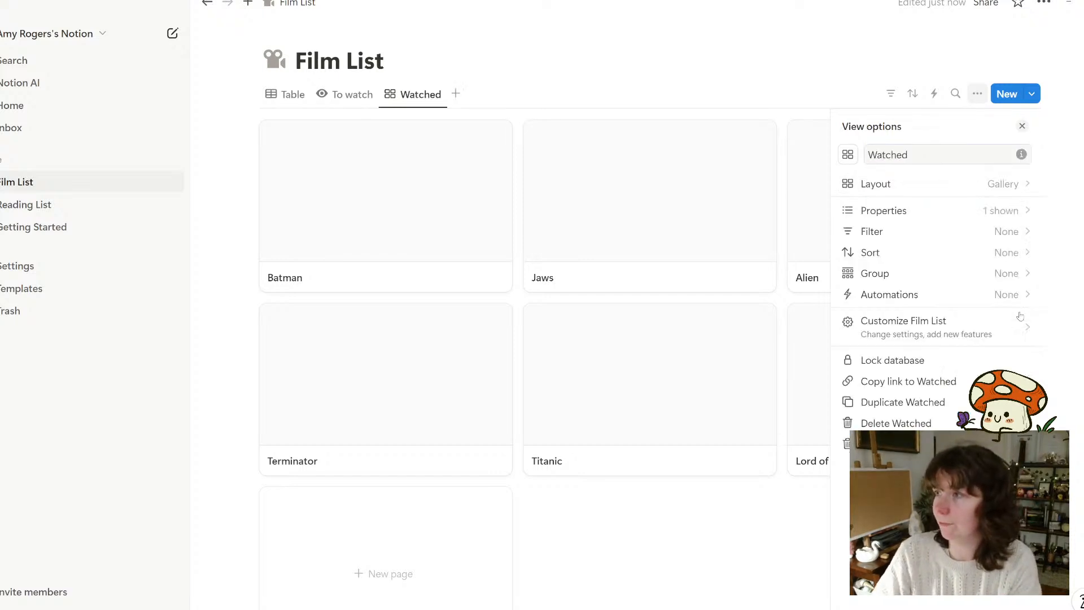
{"action": "left_click", "coordinate": [847, 155]}
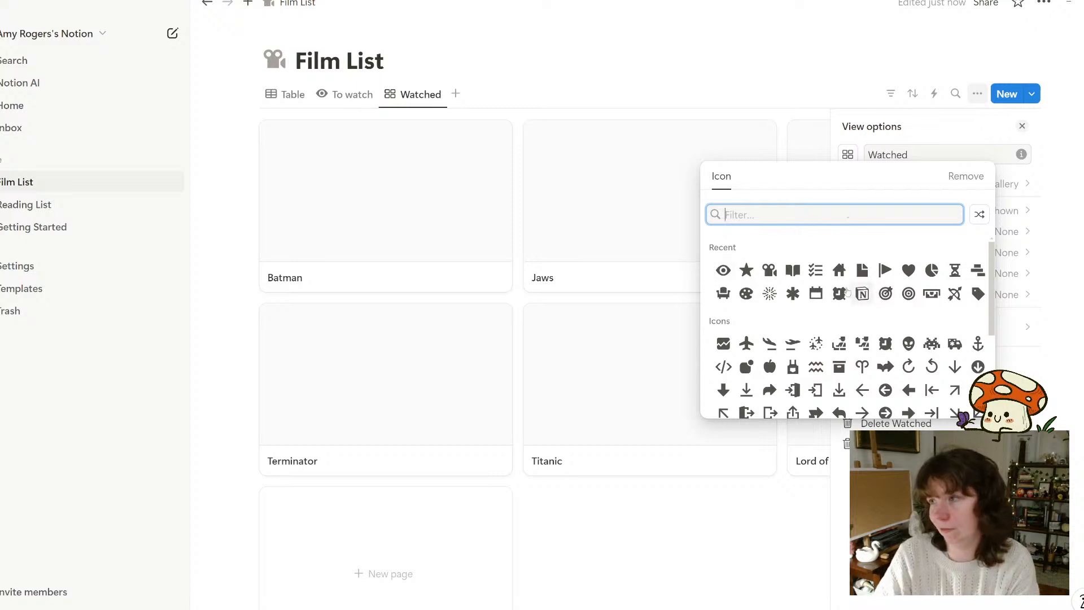
{"action": "left_click", "coordinate": [769, 293]}
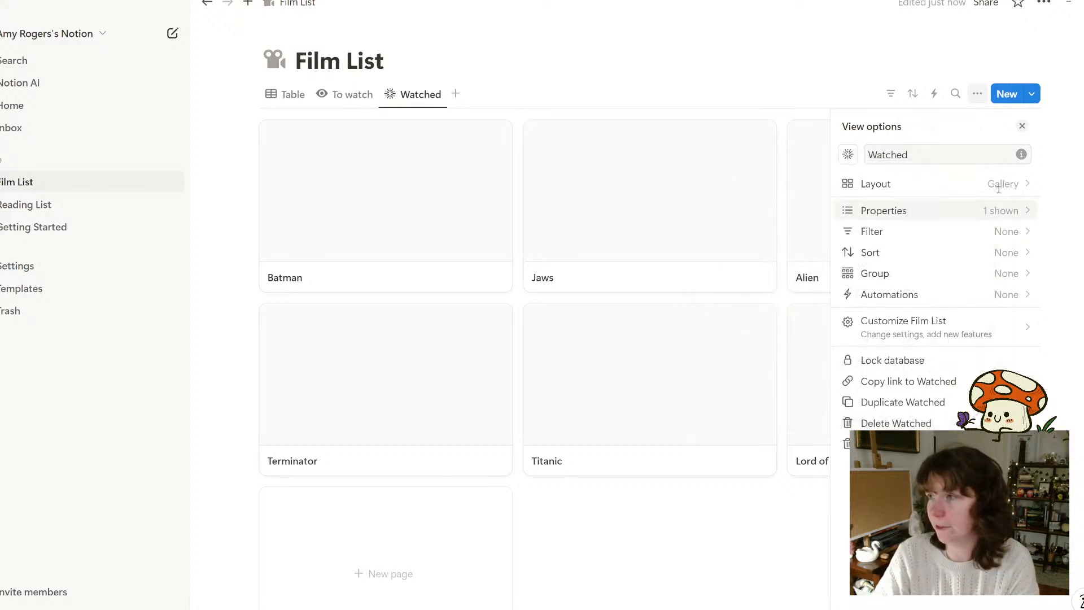
Set the Watched gallery's card size to Small, hide page icons and open its pages in Side peek
{"action": "left_click", "coordinate": [988, 187]}
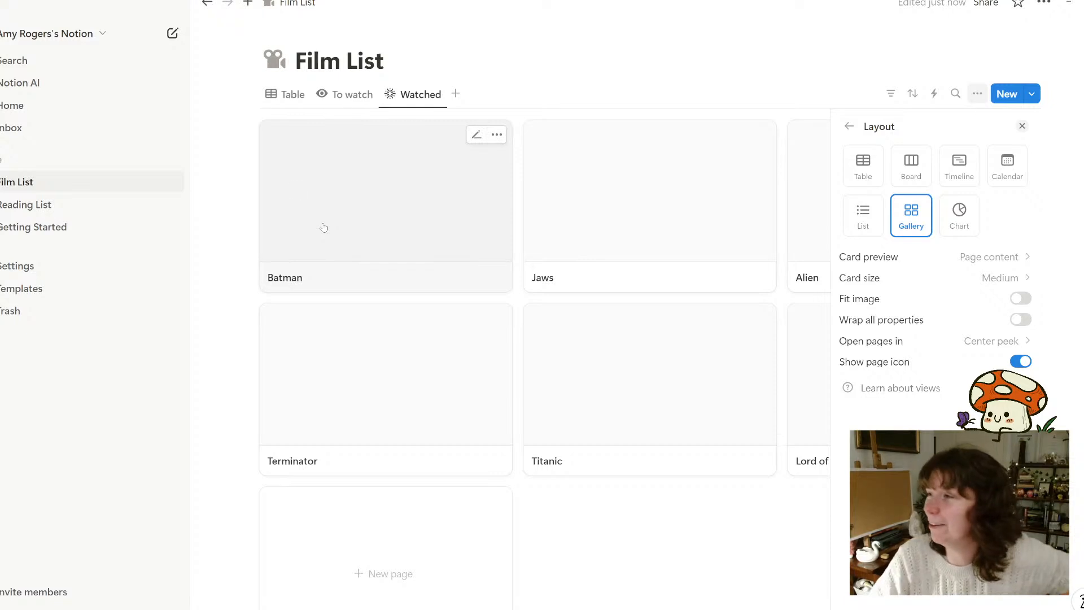
{"action": "left_click", "coordinate": [989, 277]}
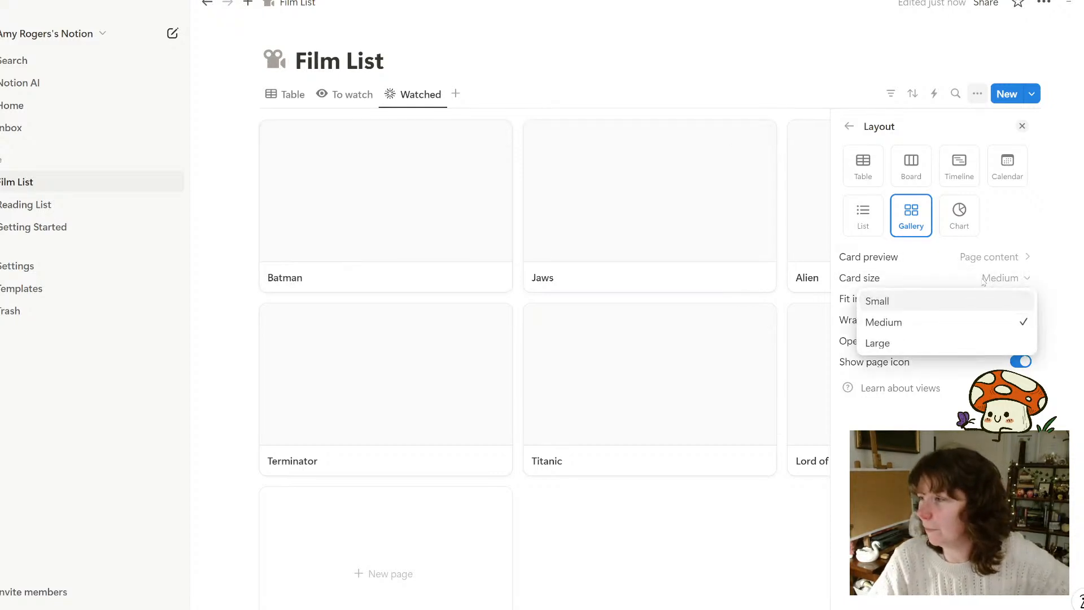
{"action": "left_click", "coordinate": [909, 301]}
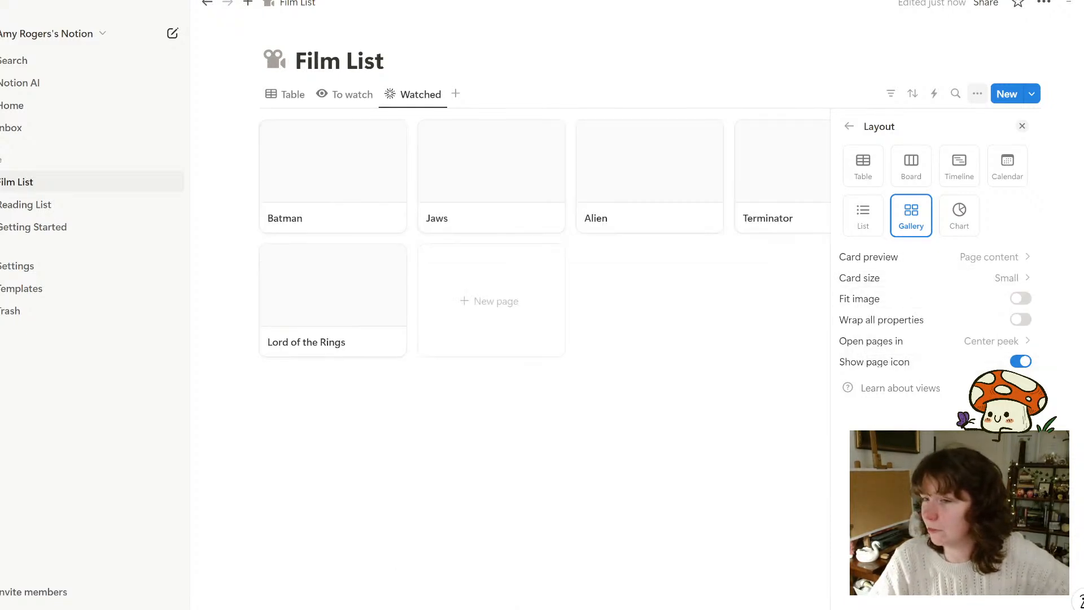
{"action": "left_click", "coordinate": [1019, 361]}
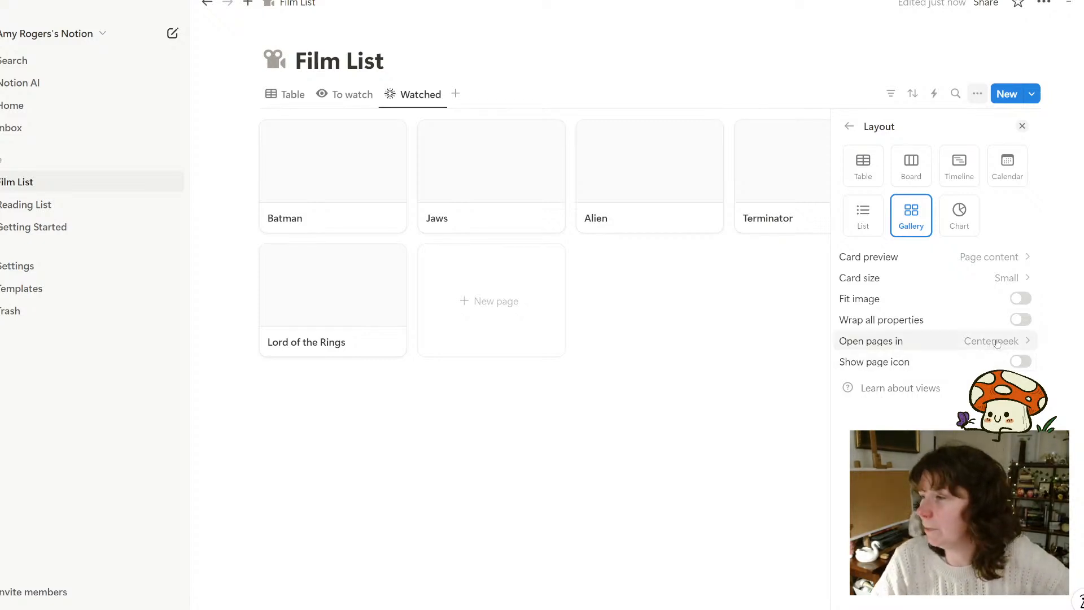
{"action": "left_click", "coordinate": [998, 341]}
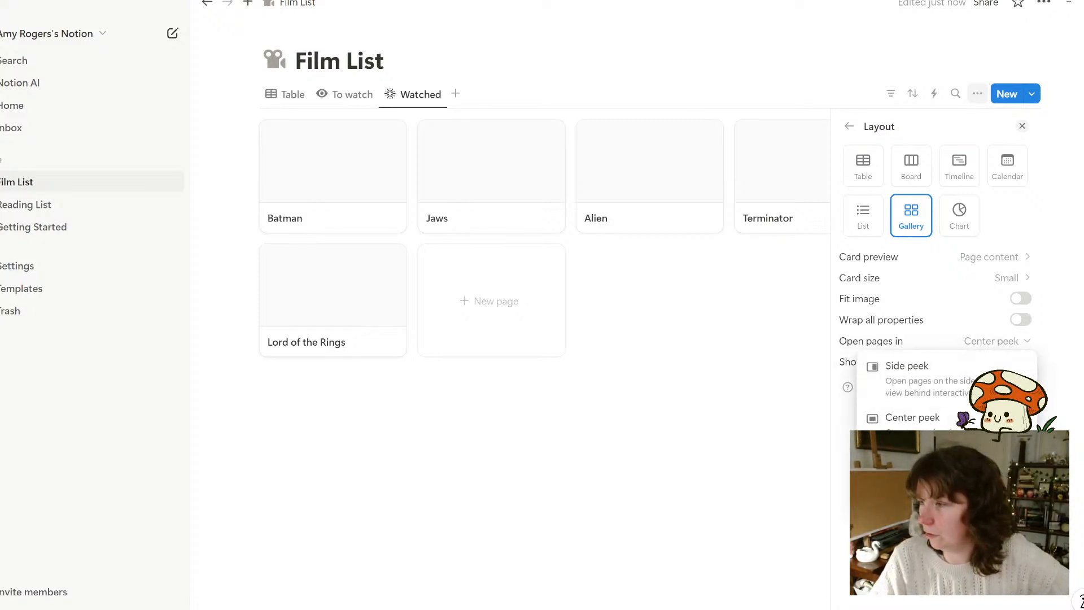
{"action": "left_click", "coordinate": [939, 390]}
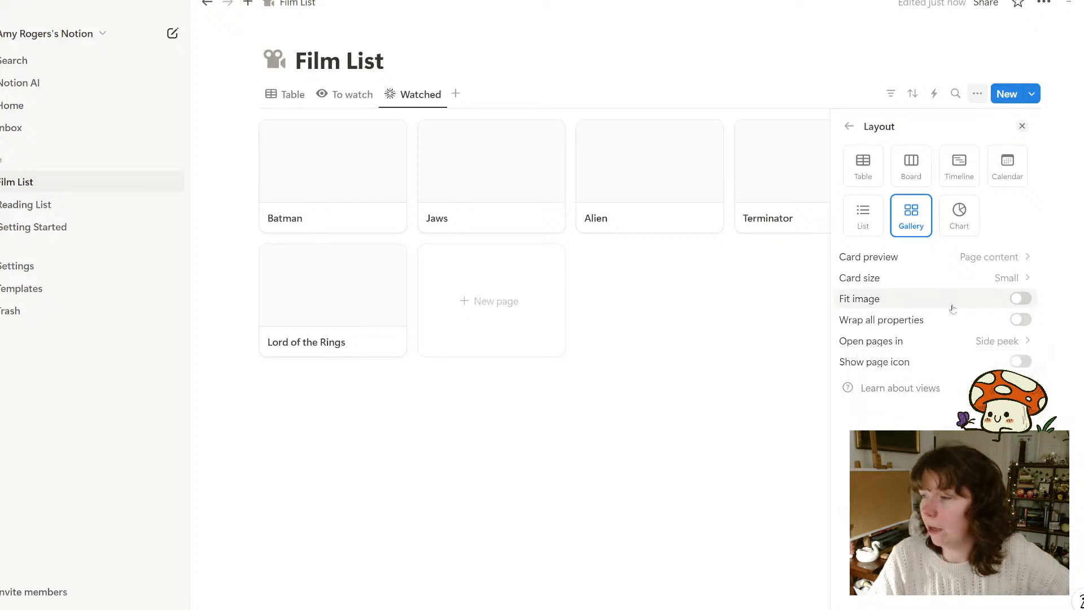
Set the Watched gallery's card preview to Page cover and close the view options
{"action": "left_click", "coordinate": [980, 269]}
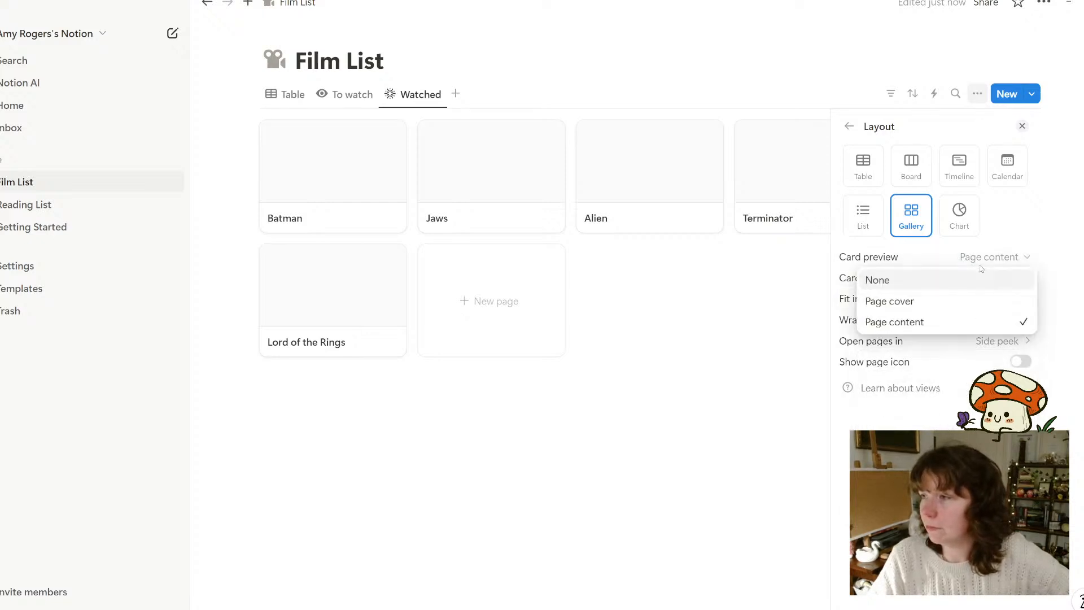
{"action": "left_click", "coordinate": [977, 266]}
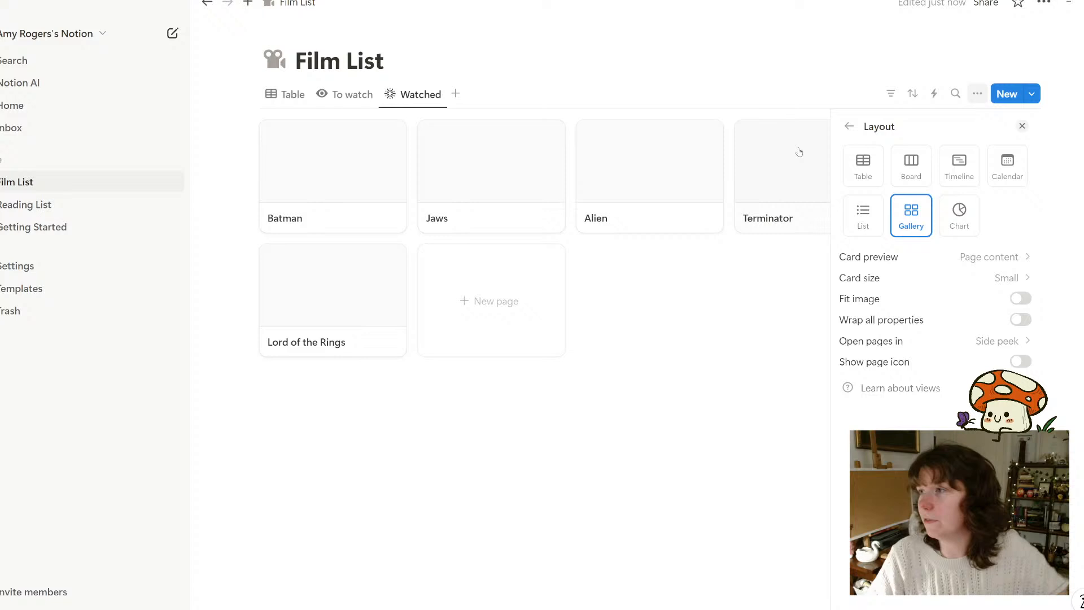
{"action": "left_click", "coordinate": [1000, 260]}
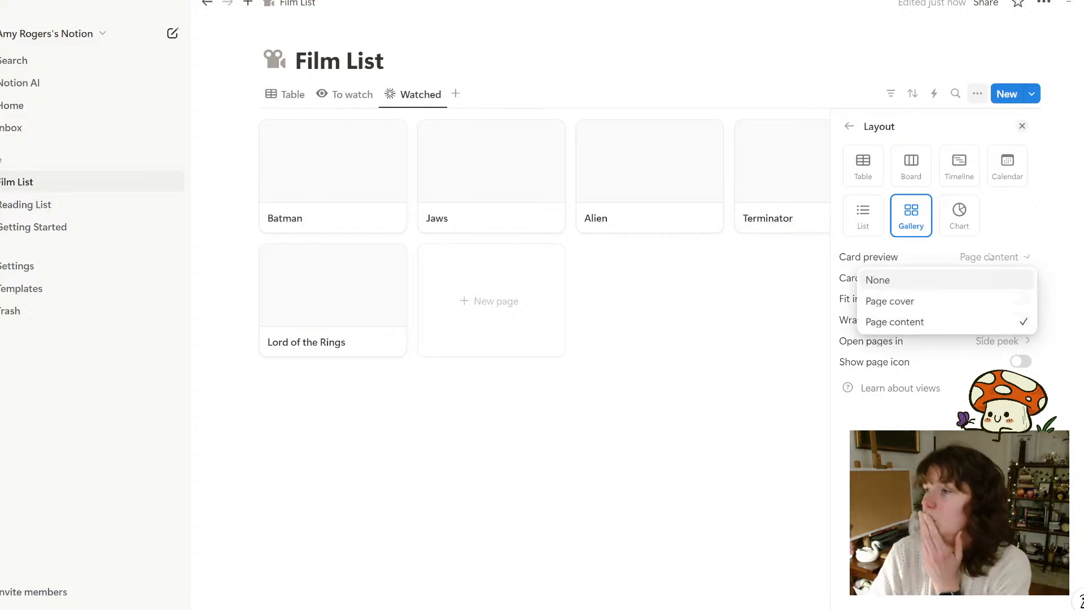
{"action": "left_click", "coordinate": [890, 303]}
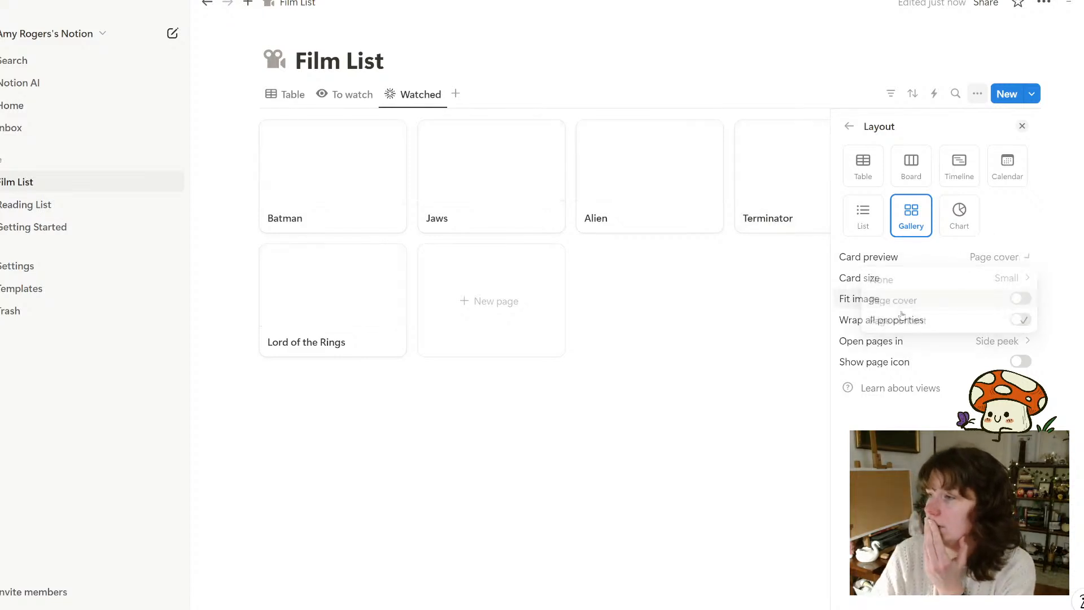
{"action": "left_click", "coordinate": [847, 126]}
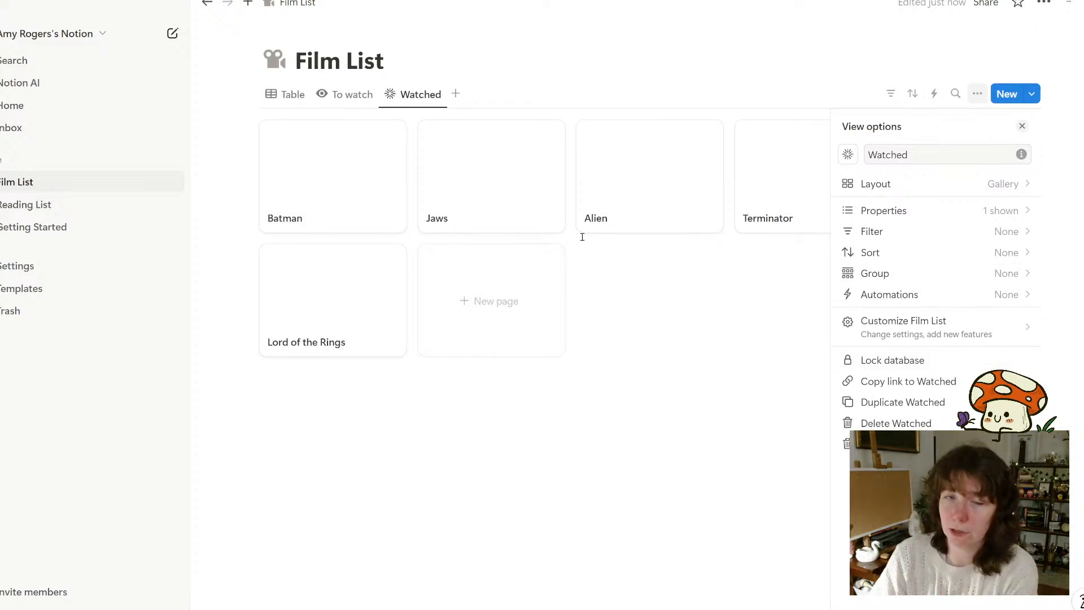
{"action": "left_click", "coordinate": [681, 428]}
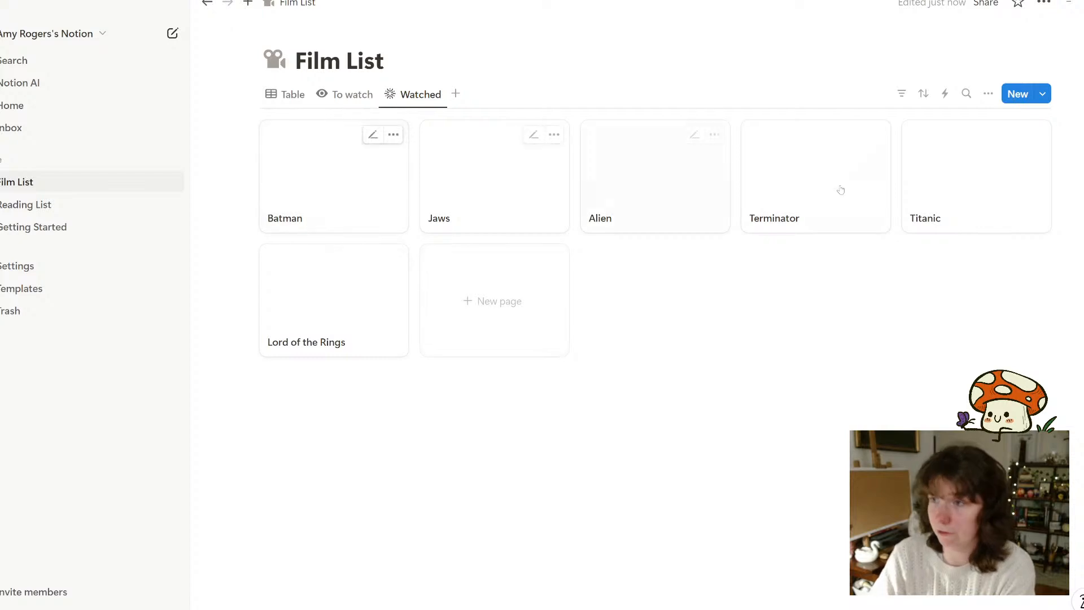
Filter the Watched gallery by Status so it includes only the Complete group
{"action": "left_click", "coordinate": [902, 93]}
{"action": "left_click", "coordinate": [888, 225]}
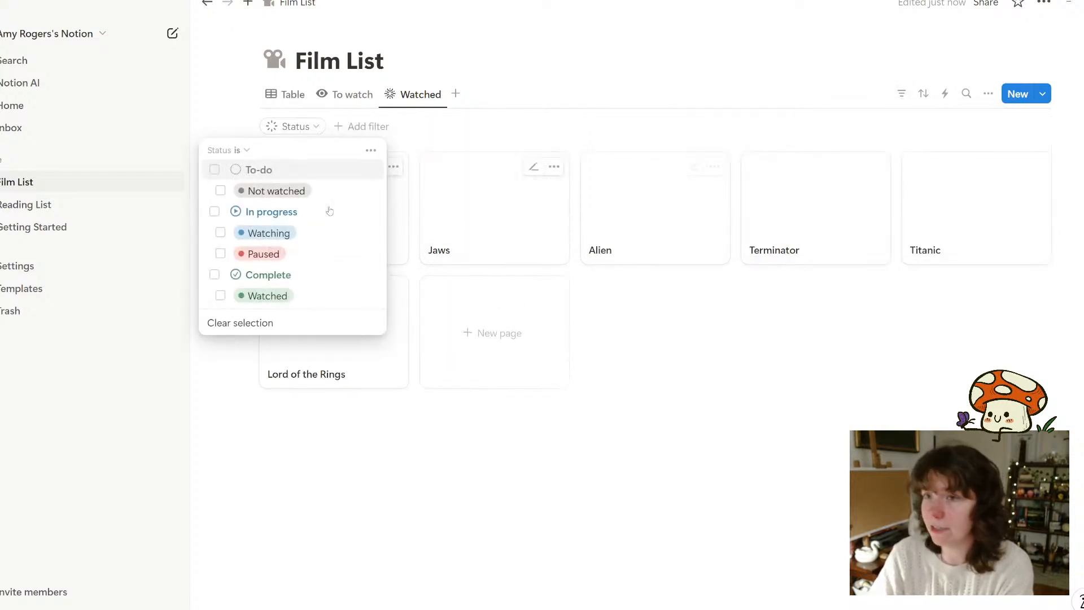
{"action": "left_click", "coordinate": [214, 275]}
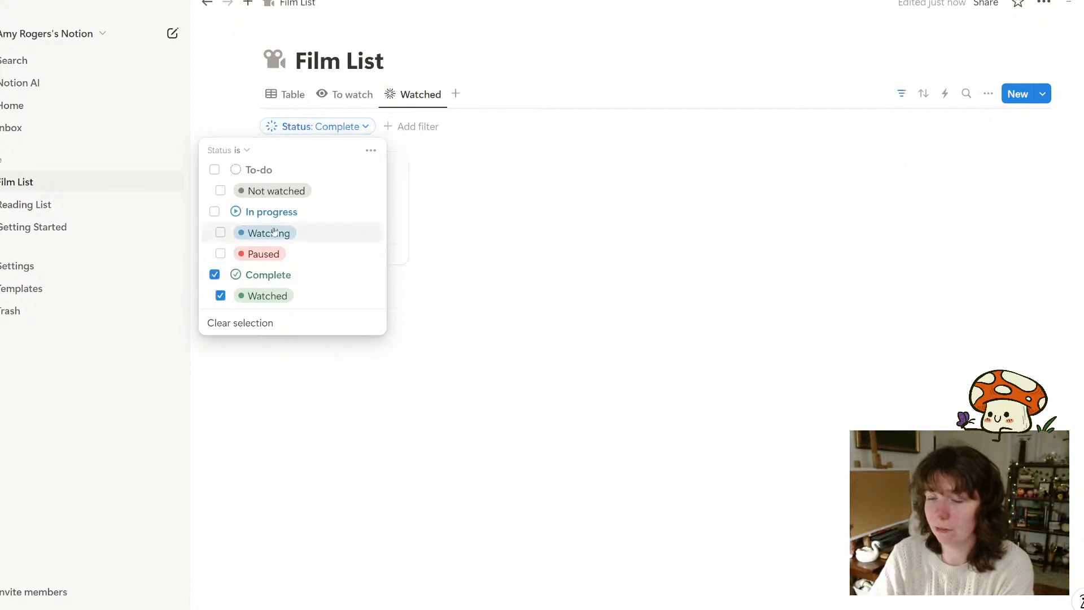
Mark Alien, Titanic and Terminator as watched in the Film List's To watch view
{"action": "left_click", "coordinate": [805, 326]}
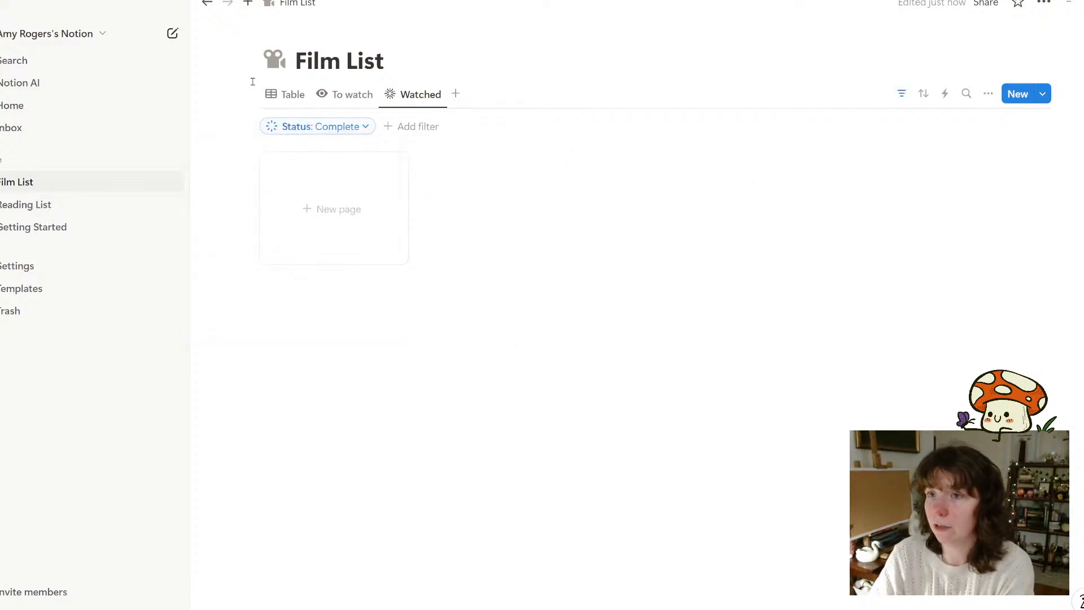
{"action": "left_click", "coordinate": [336, 99]}
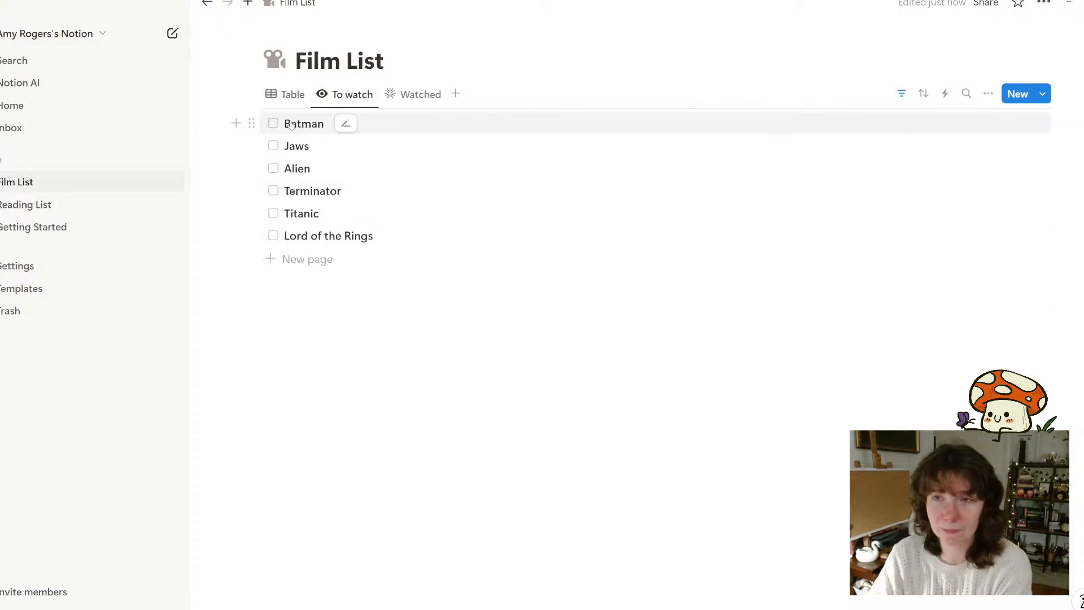
{"action": "left_click", "coordinate": [273, 168]}
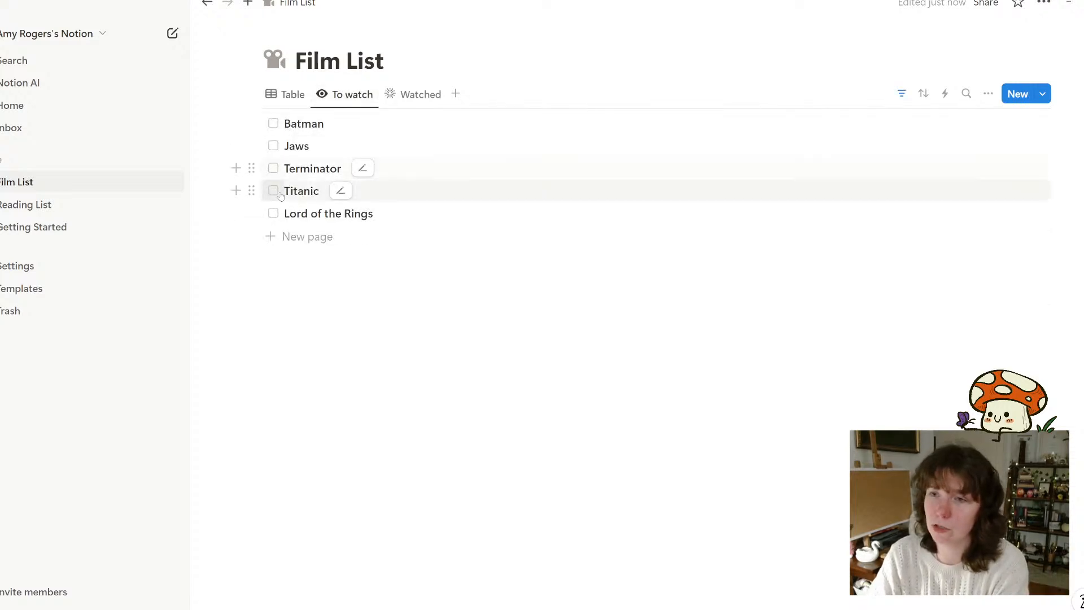
{"action": "left_click", "coordinate": [275, 191]}
{"action": "left_click", "coordinate": [274, 169]}
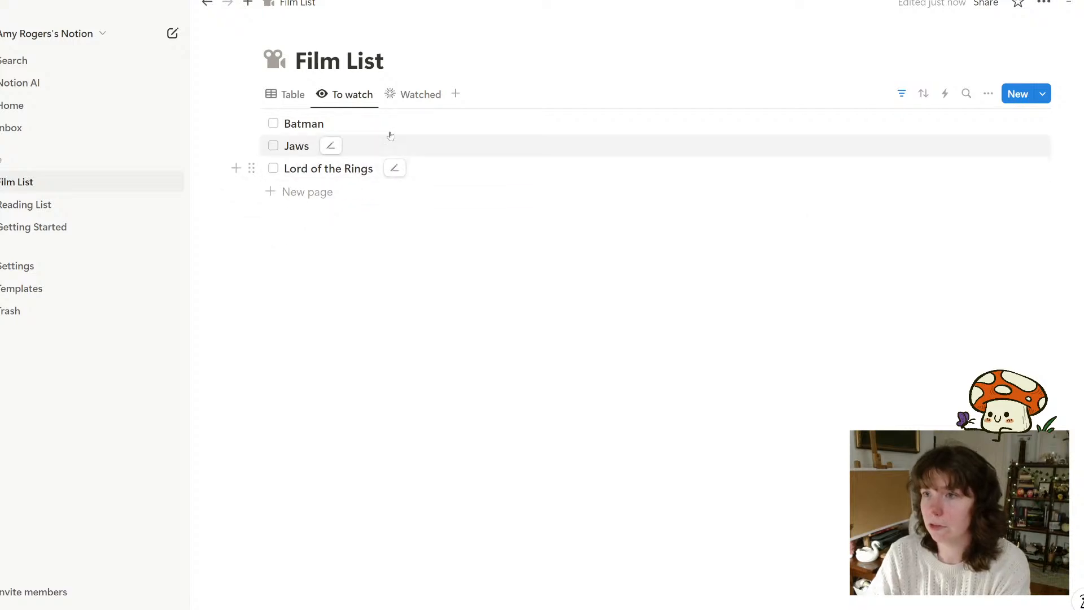
Show the Rating stars property on the cards of the Watched gallery, keeping the numeric Rating hidden
{"action": "left_click", "coordinate": [414, 94]}
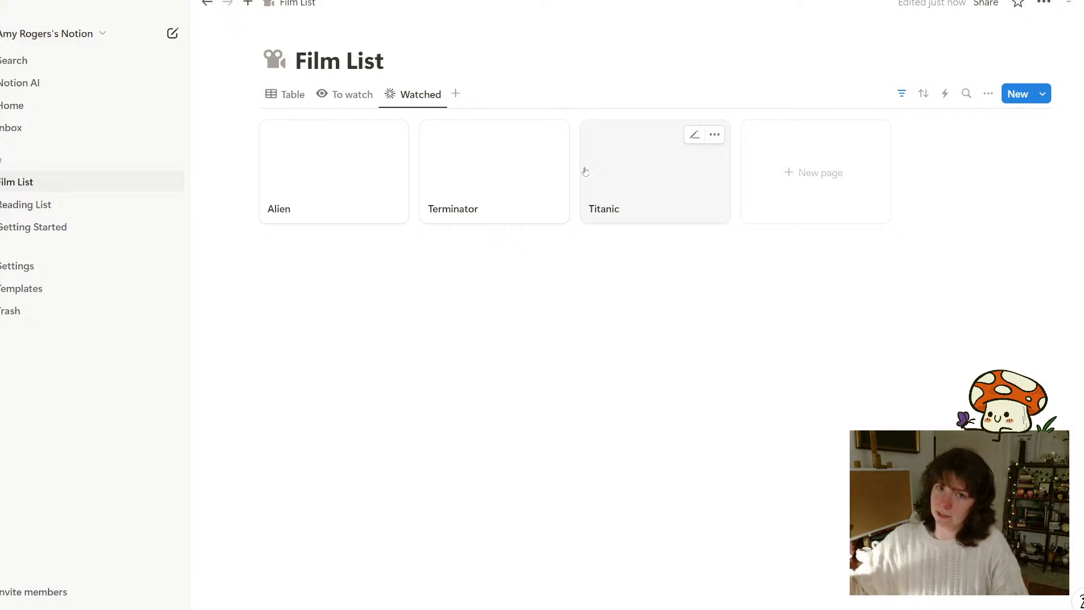
{"action": "left_click", "coordinate": [987, 95]}
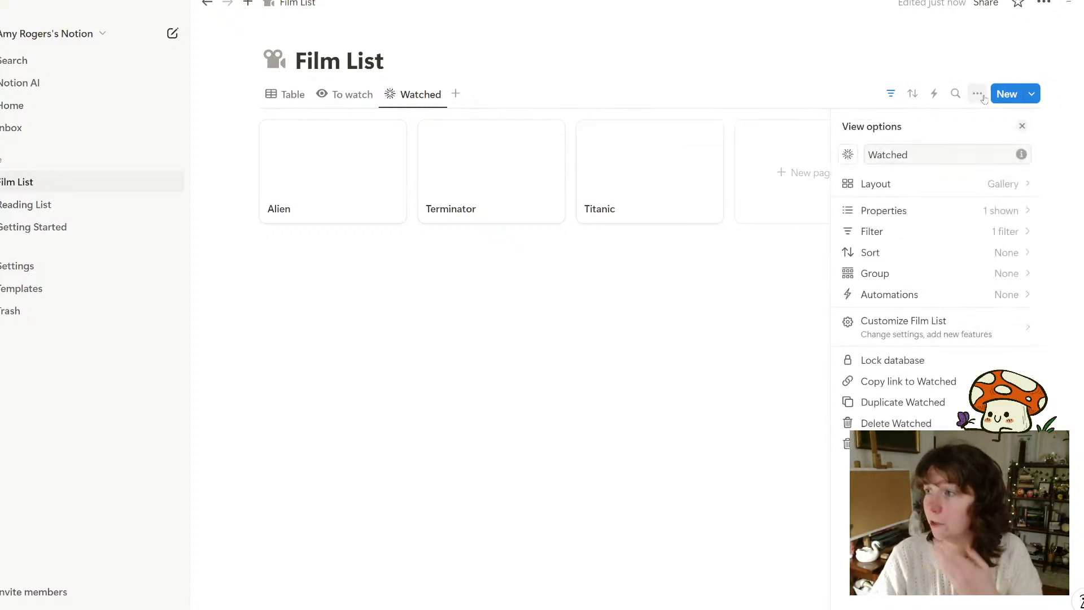
{"action": "left_click", "coordinate": [987, 221]}
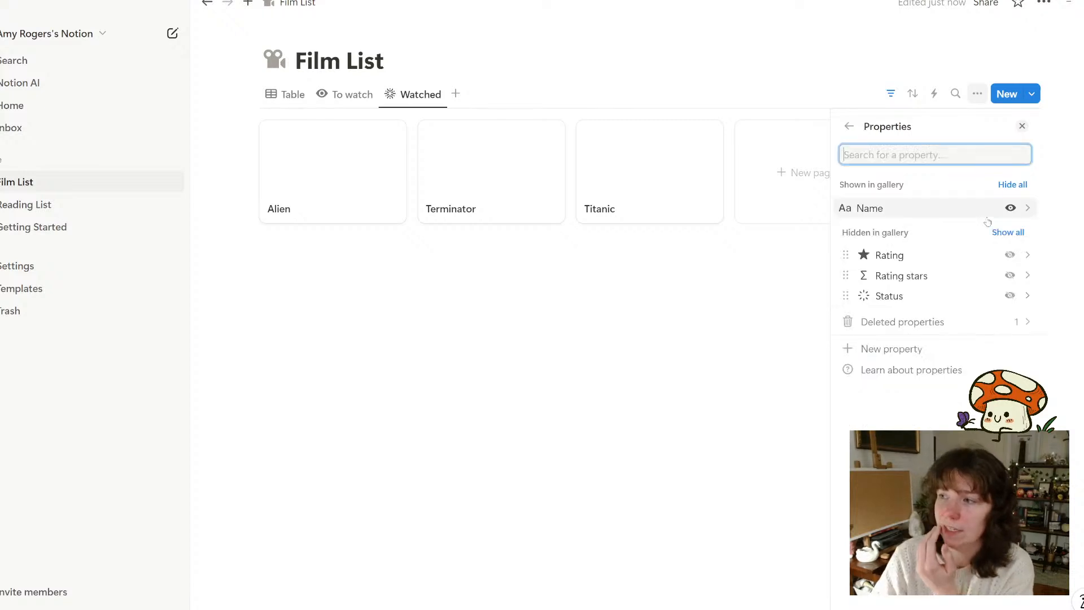
{"action": "left_click", "coordinate": [1010, 256]}
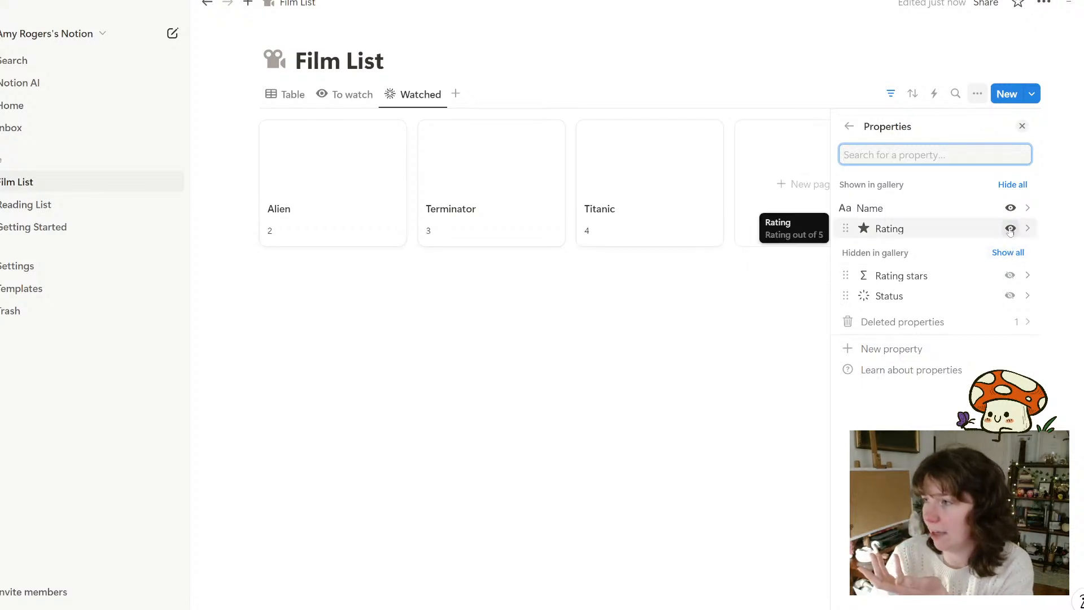
{"action": "left_click", "coordinate": [1010, 229]}
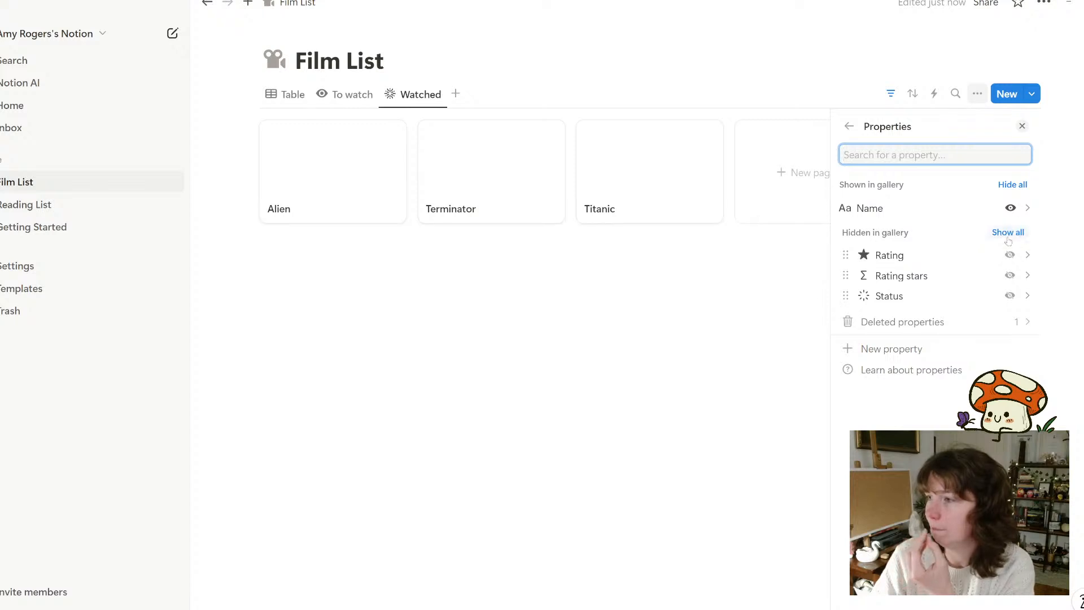
{"action": "left_click", "coordinate": [1009, 275]}
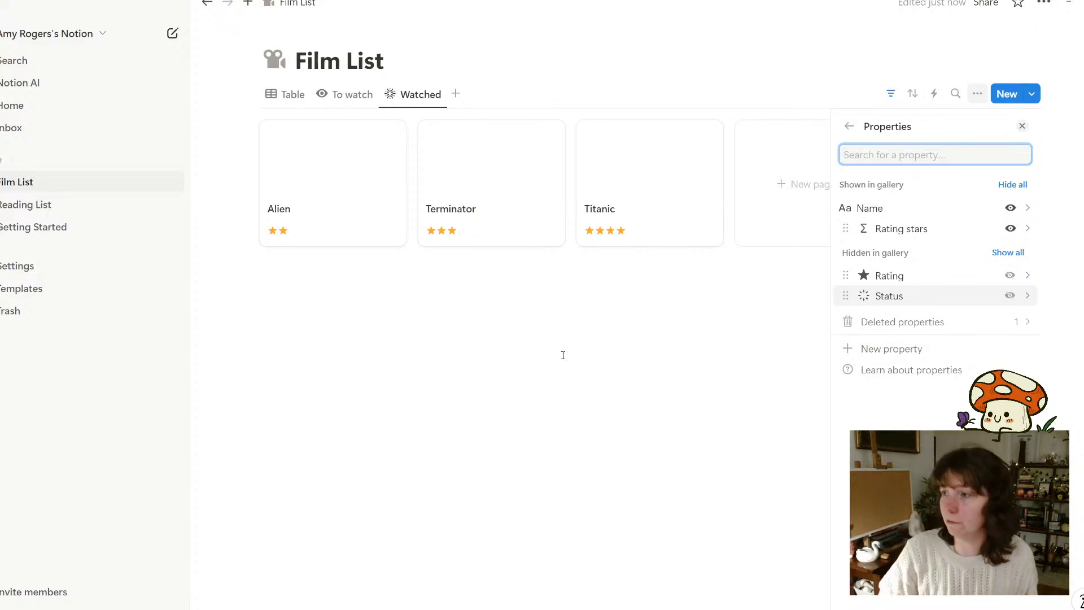
{"action": "left_click", "coordinate": [670, 390]}
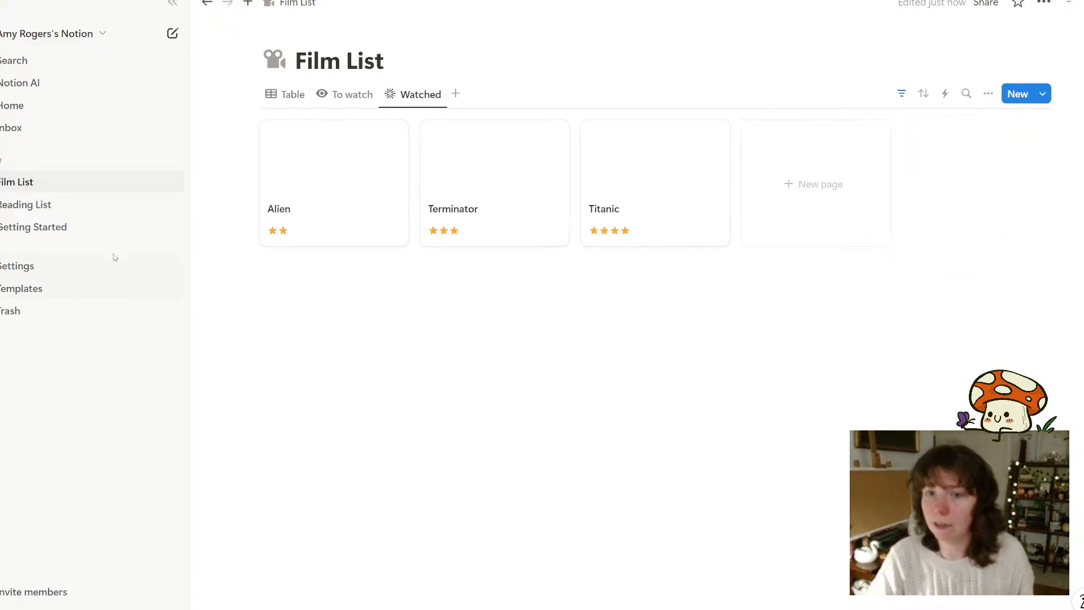
{"action": "left_click", "coordinate": [63, 206]}
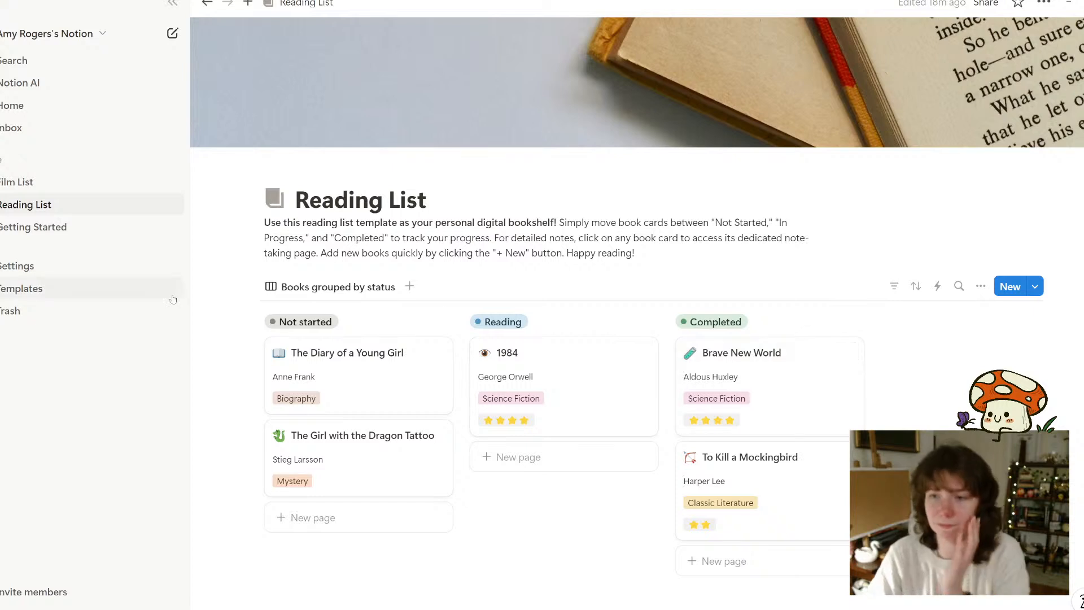
{"action": "left_click", "coordinate": [31, 189]}
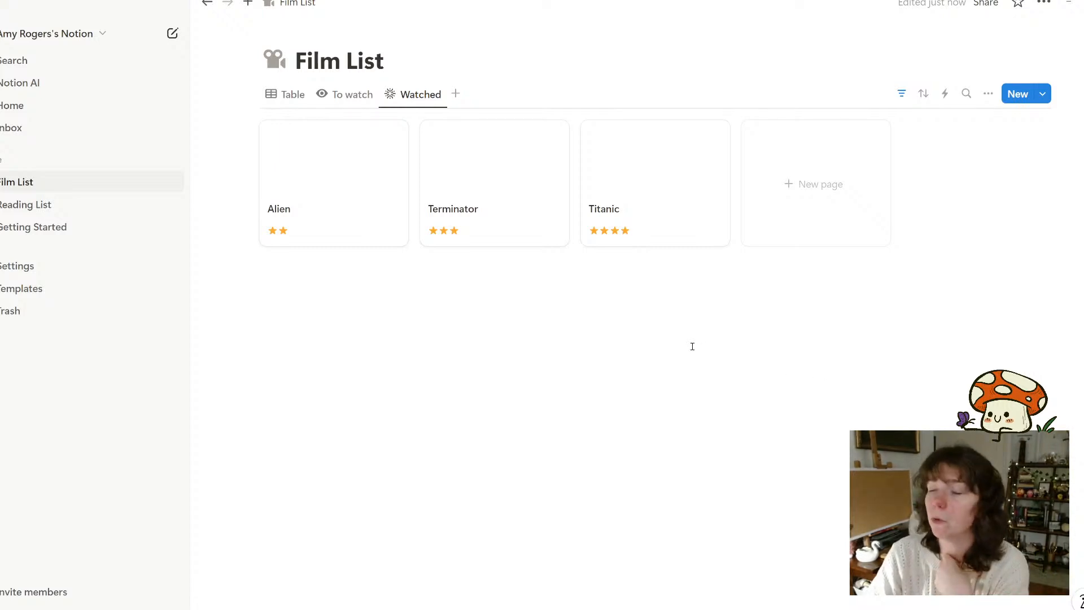
Sort the Watched gallery by Rating in descending order
{"action": "left_click", "coordinate": [921, 95]}
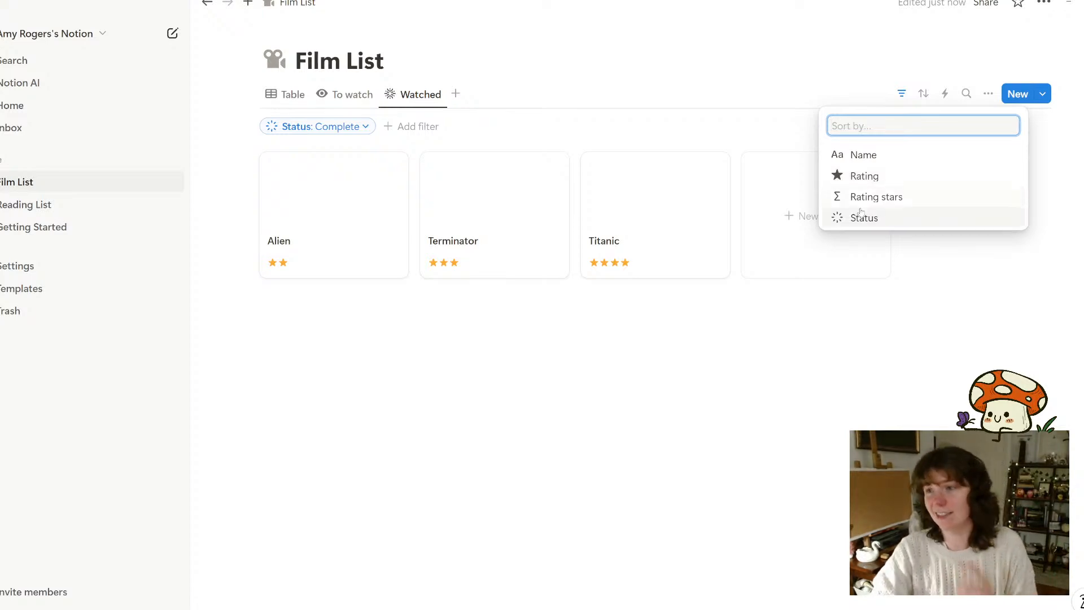
{"action": "left_click", "coordinate": [887, 177]}
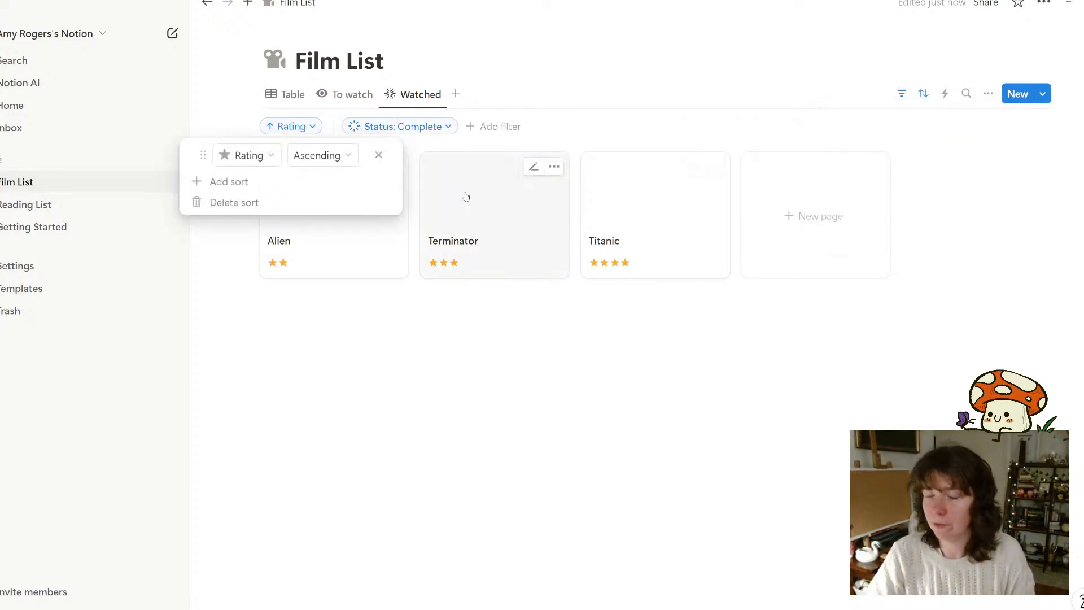
{"action": "left_click", "coordinate": [344, 163]}
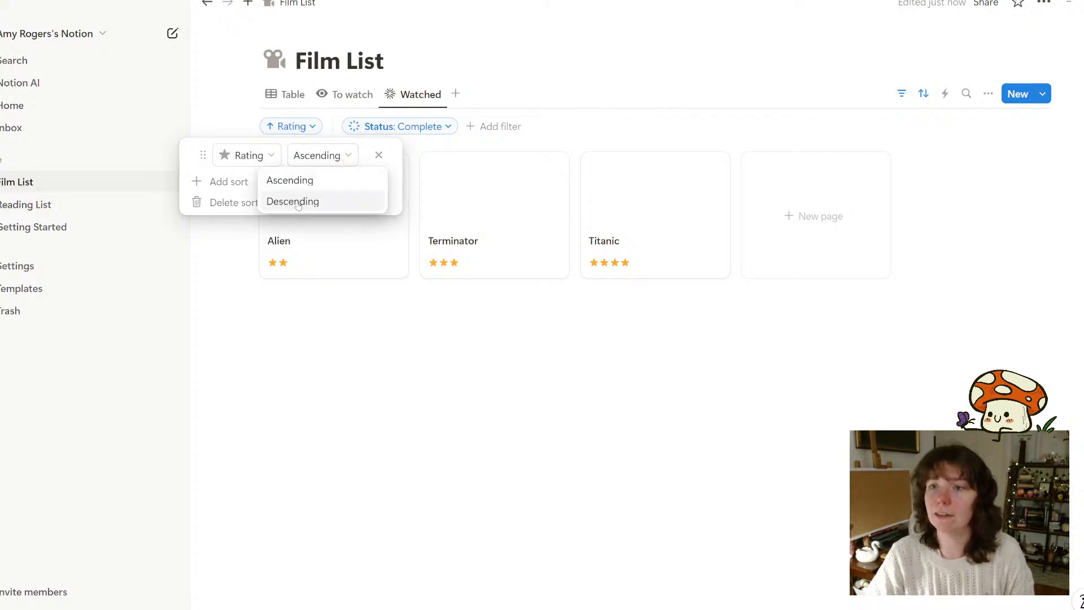
{"action": "left_click", "coordinate": [293, 201]}
{"action": "left_click", "coordinate": [552, 376]}
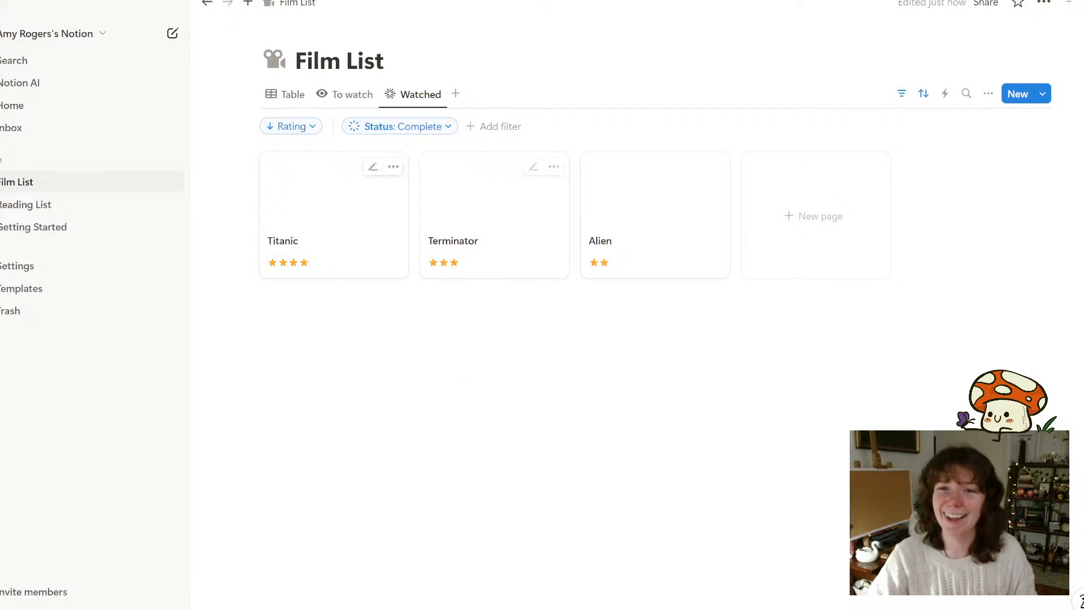
Compare the 1984 page in the Reading List with the Titanic page in the Film List's Watched gallery
{"action": "left_click", "coordinate": [49, 209]}
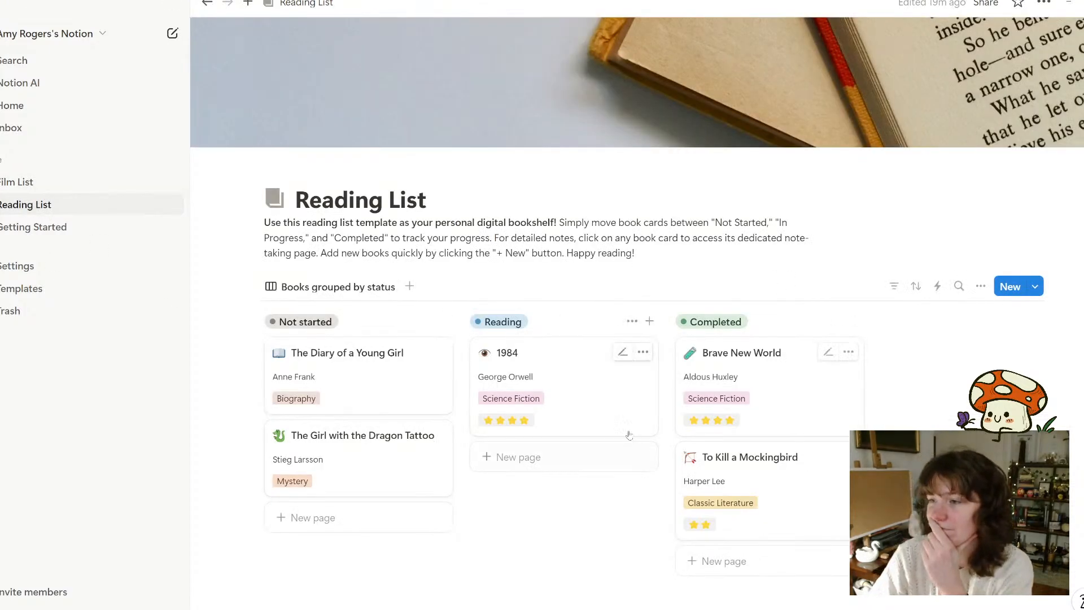
{"action": "left_click", "coordinate": [637, 399]}
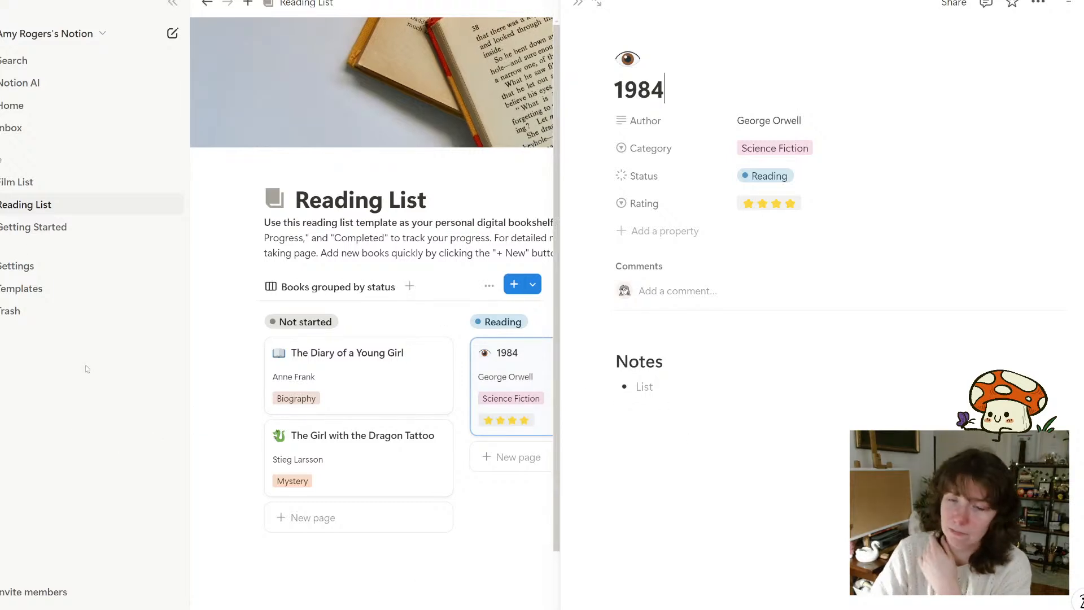
{"action": "left_click", "coordinate": [31, 182]}
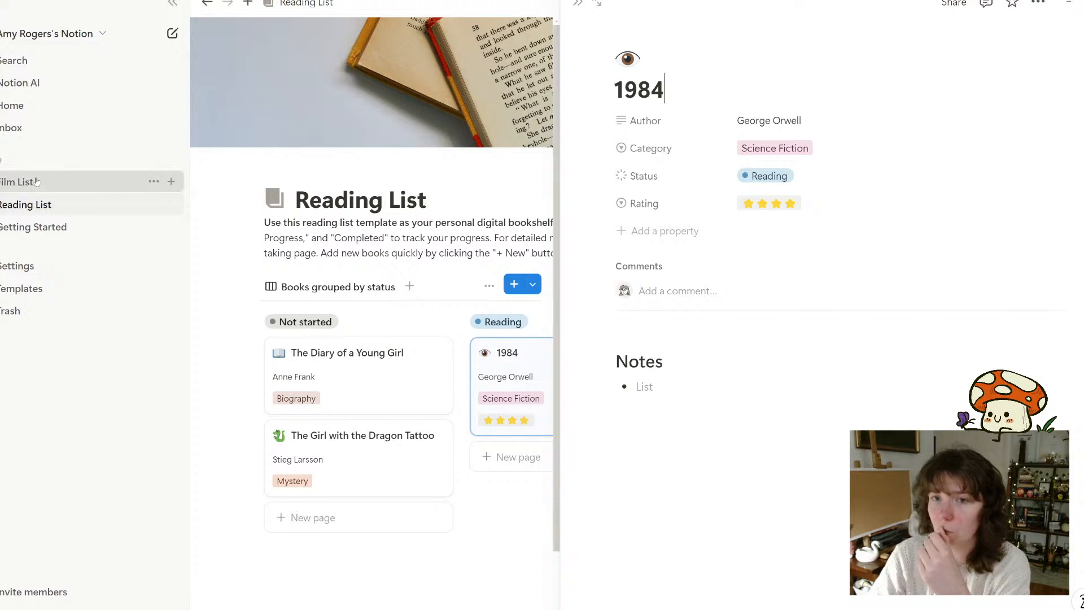
{"action": "left_click", "coordinate": [358, 182]}
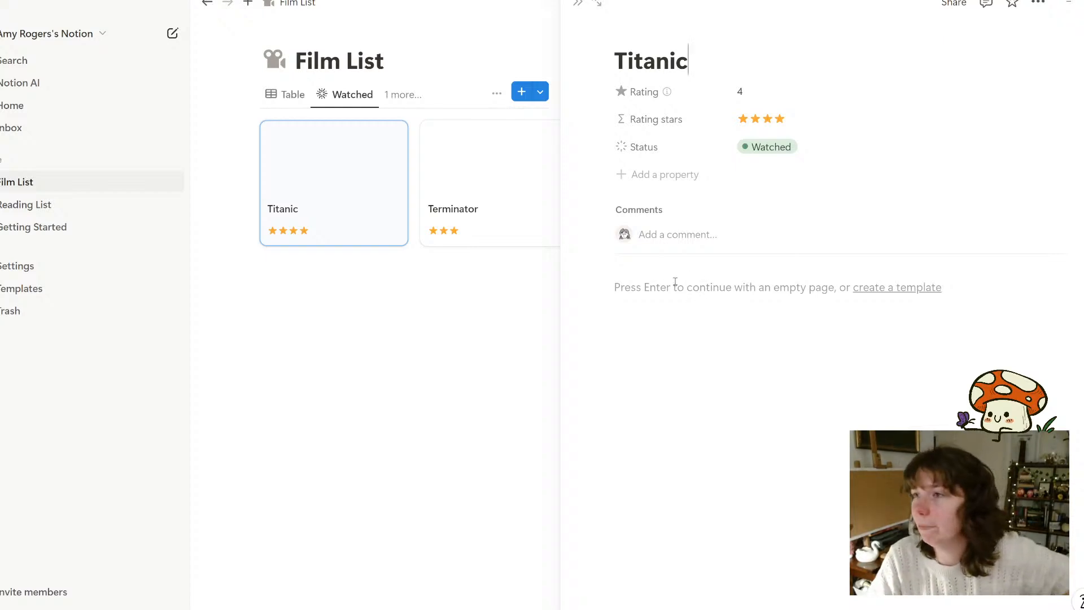
{"action": "left_click", "coordinate": [433, 404]}
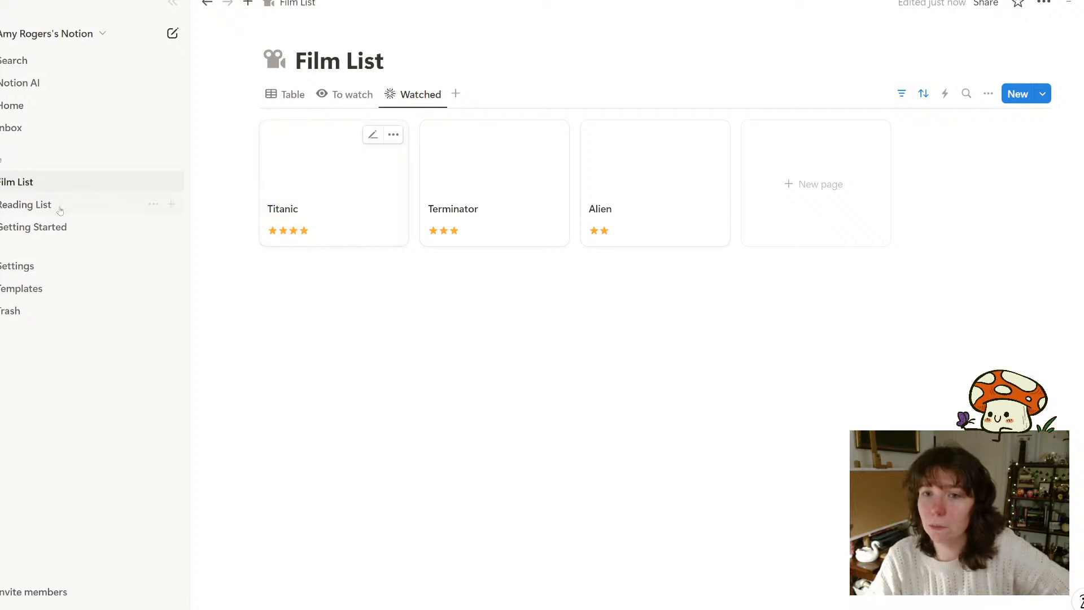
{"action": "left_click", "coordinate": [24, 209]}
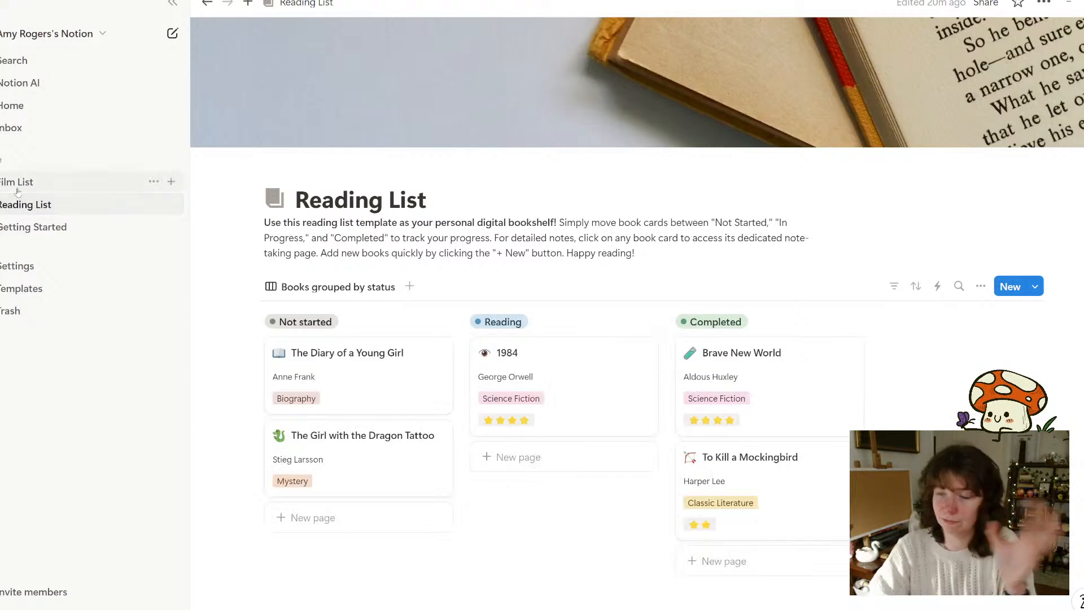
{"action": "left_click", "coordinate": [26, 181]}
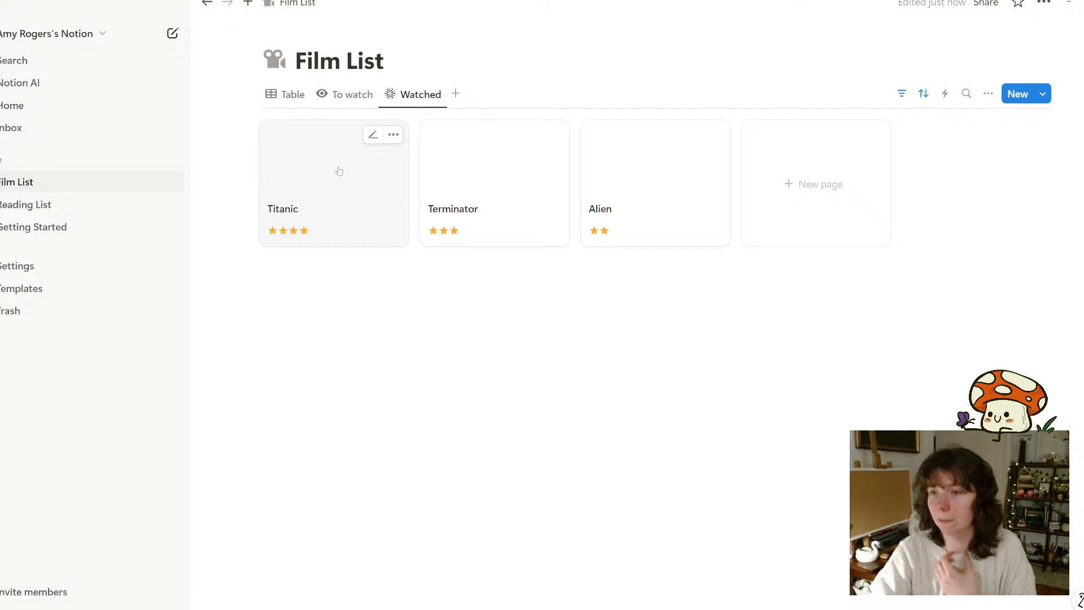
Open the Alien page from the Watched gallery and add a cover image to it
{"action": "left_click", "coordinate": [645, 171]}
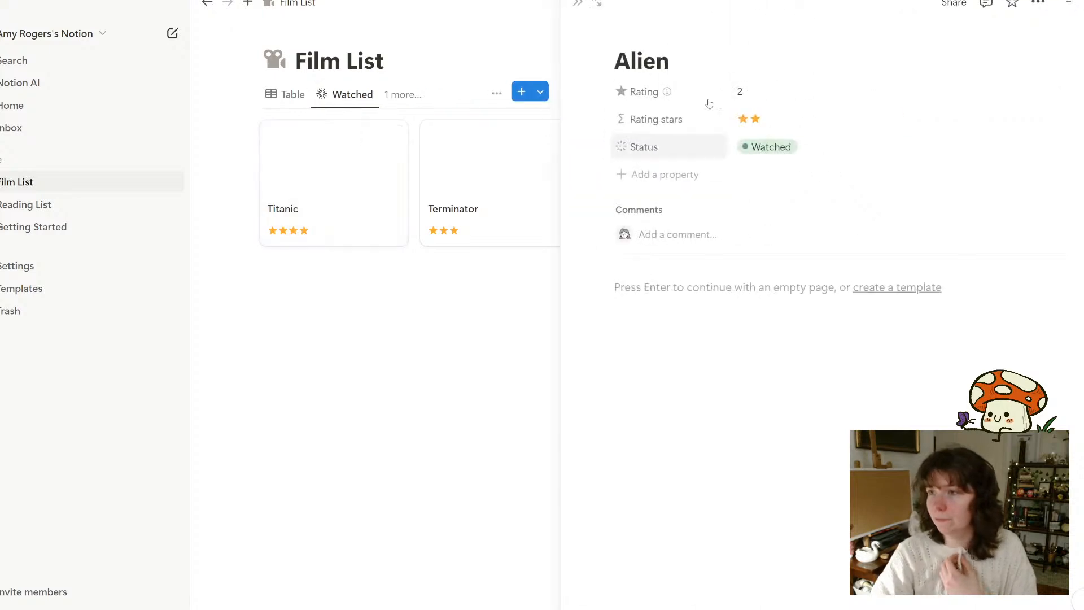
{"action": "mouse_move", "coordinate": [649, 31]}
{"action": "left_click", "coordinate": [720, 33]}
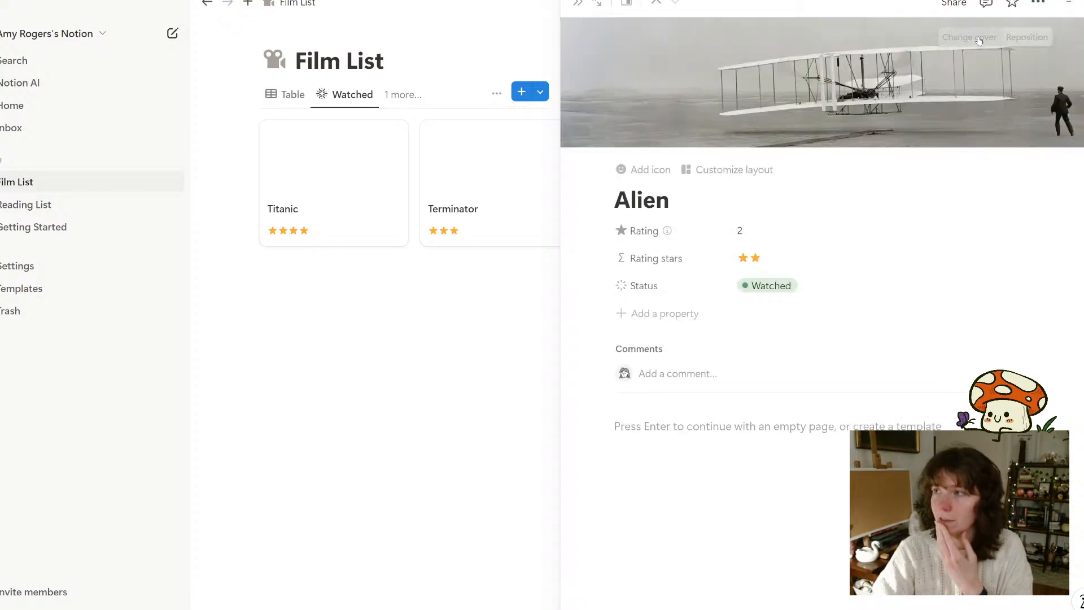
Examine the upload, link and gallery options for changing the Alien page's cover
{"action": "left_click", "coordinate": [979, 38]}
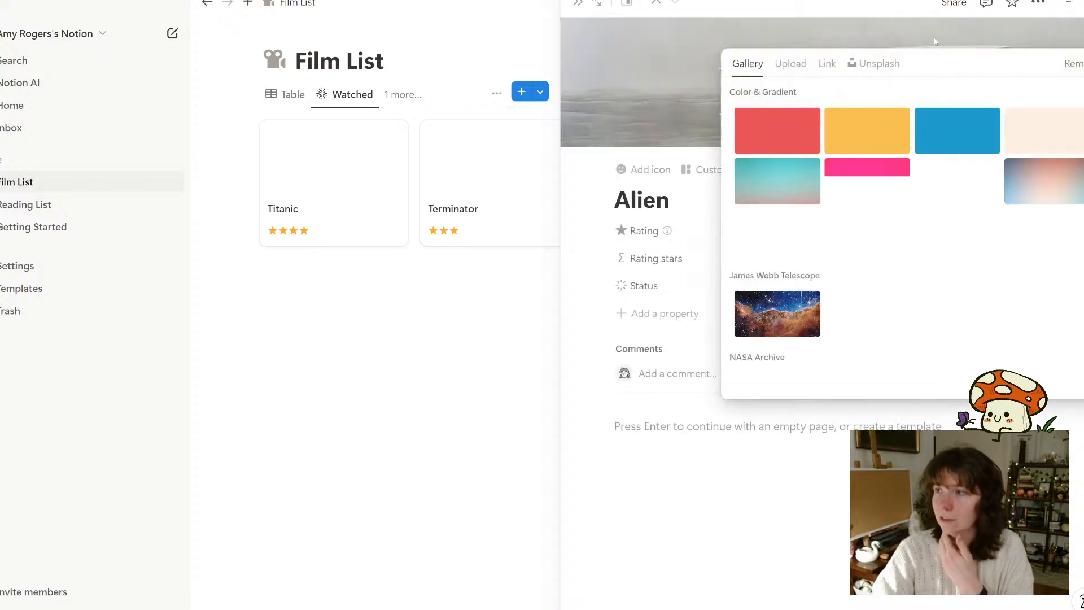
{"action": "left_click", "coordinate": [793, 64]}
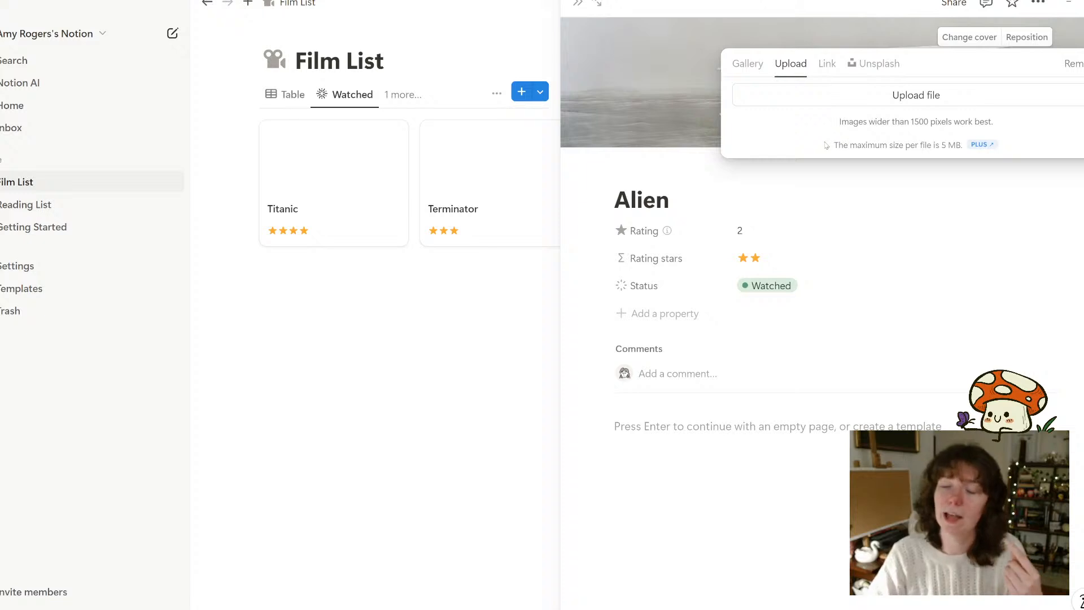
{"action": "left_click", "coordinate": [827, 64]}
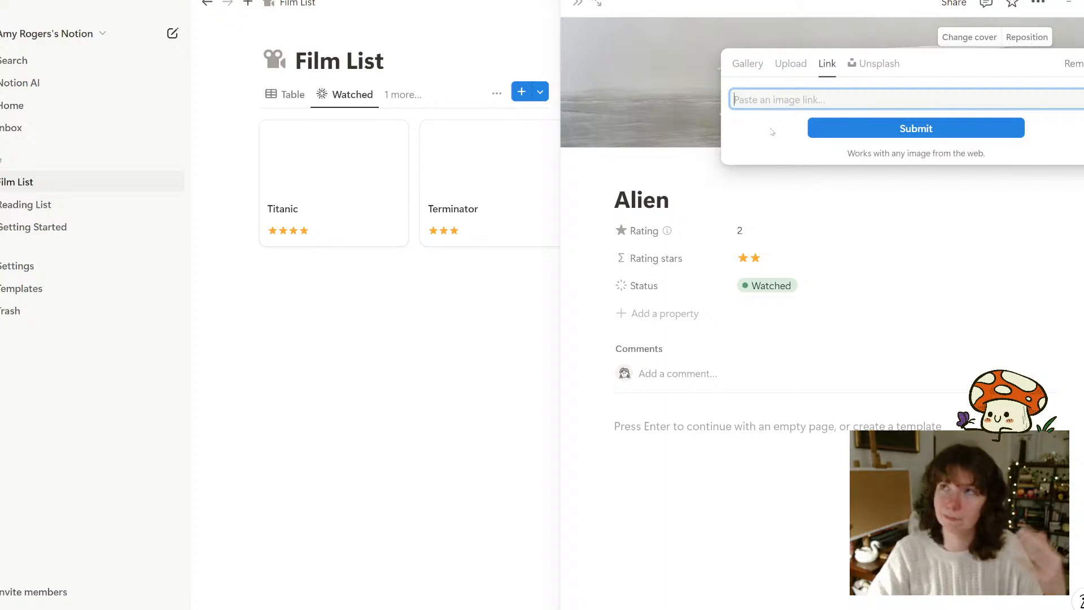
{"action": "left_click", "coordinate": [747, 64]}
{"action": "scroll", "coordinate": [836, 220], "scroll_direction": "down", "scroll_amount": 5}
{"action": "scroll", "coordinate": [861, 222], "scroll_direction": "down", "scroll_amount": 15}
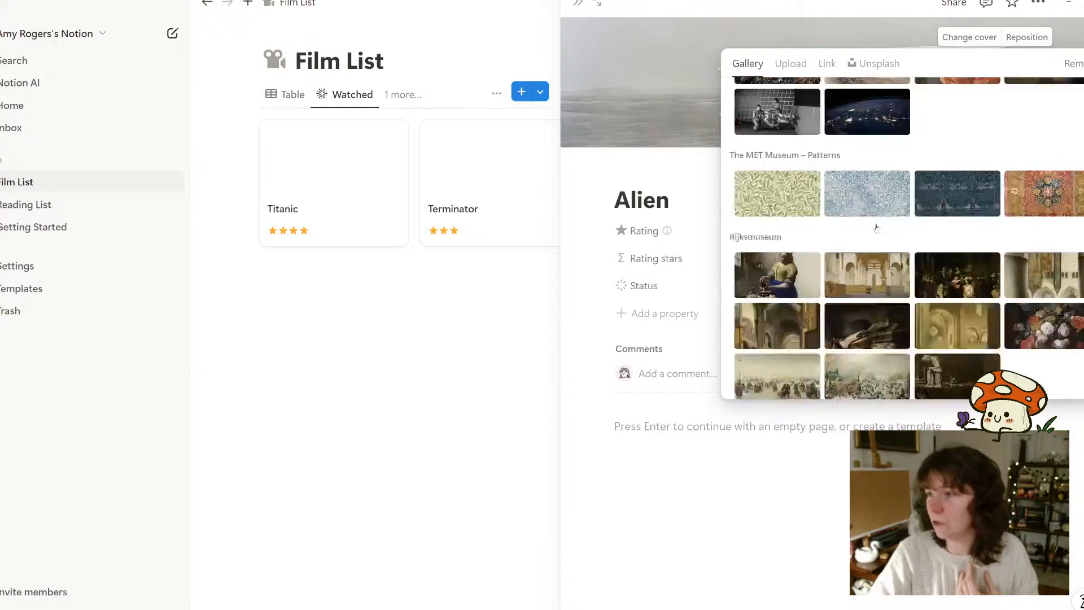
{"action": "scroll", "coordinate": [927, 287], "scroll_direction": "up", "scroll_amount": 20}
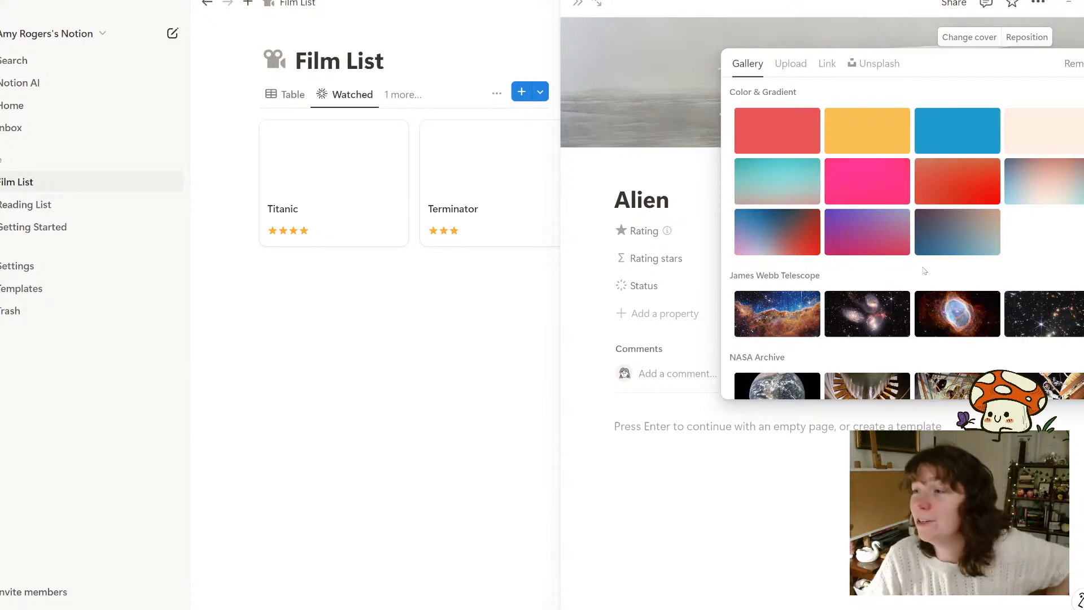
{"action": "scroll", "coordinate": [923, 243], "scroll_direction": "down", "scroll_amount": 1}
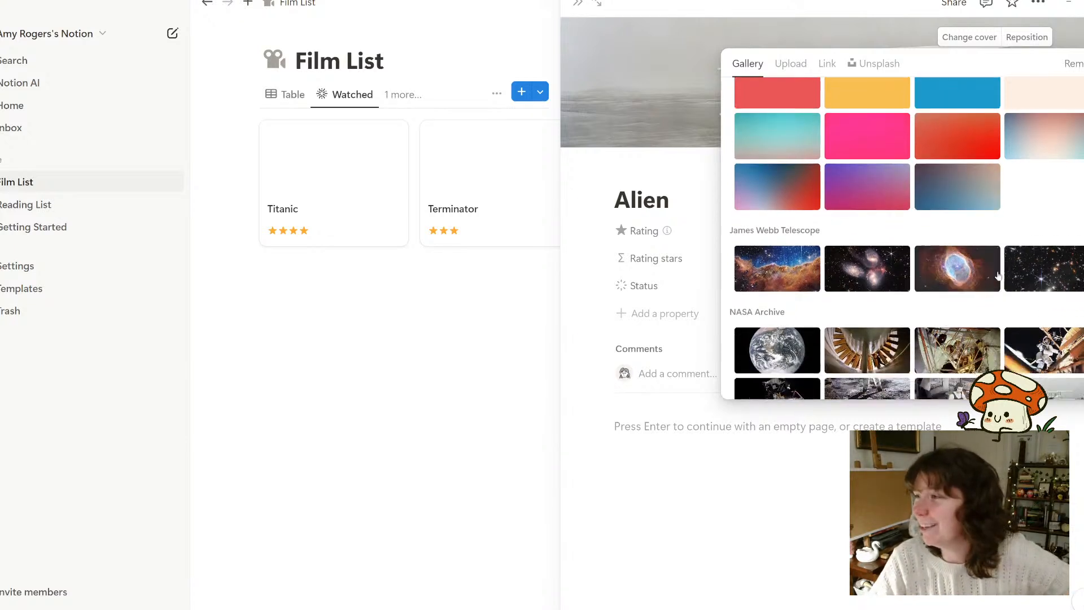
{"action": "scroll", "coordinate": [937, 121], "scroll_direction": "up", "scroll_amount": 1}
Search Unsplash for "alien" and set the Baby Yoda photo as the Alien page's cover
{"action": "left_click", "coordinate": [895, 64]}
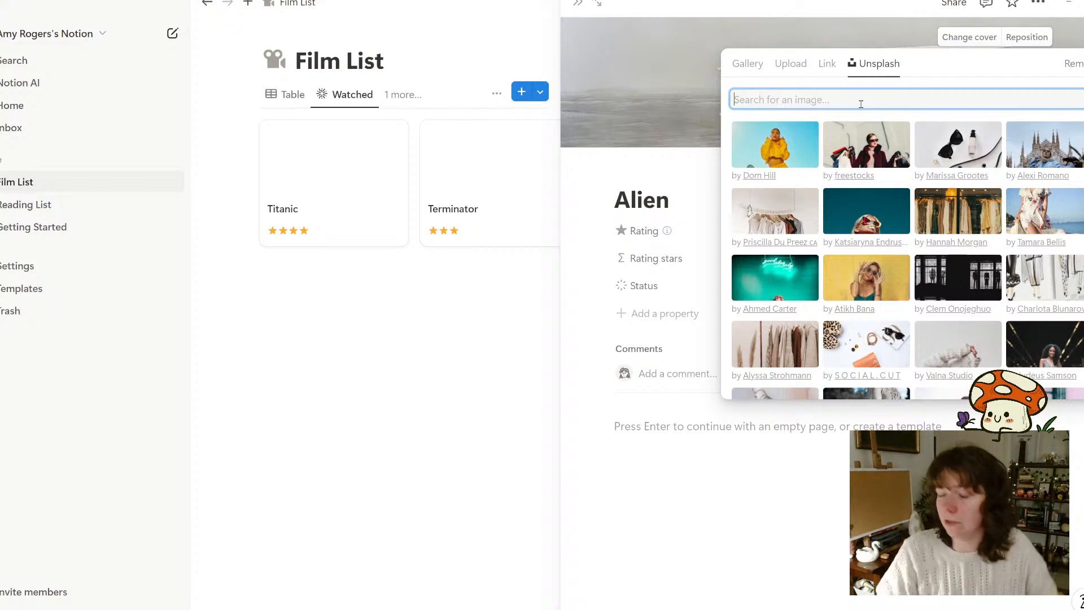
{"action": "type", "text": "alien"}
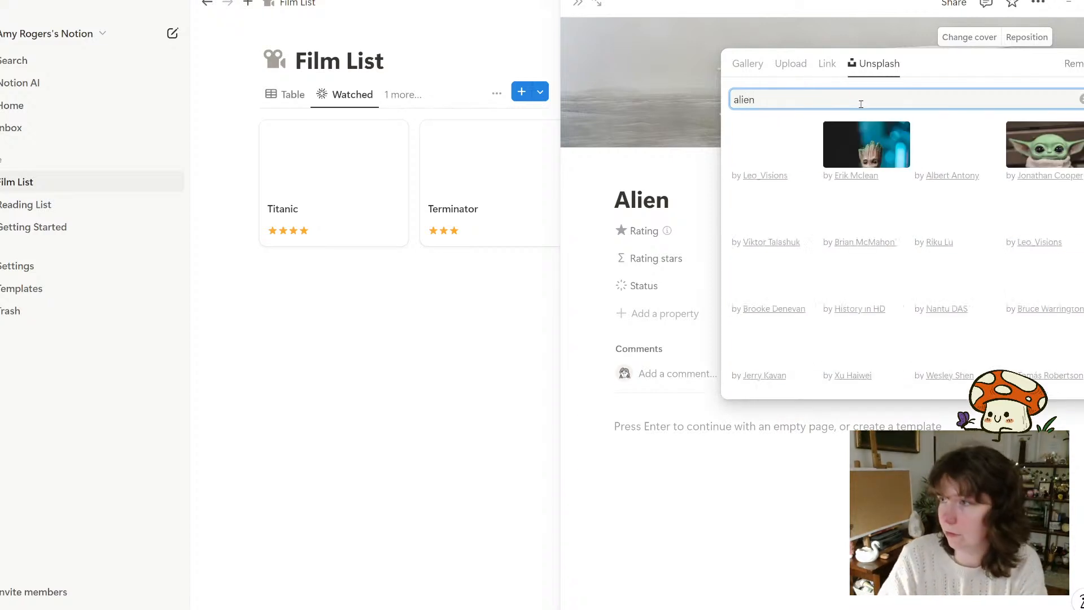
{"action": "left_click", "coordinate": [1041, 151]}
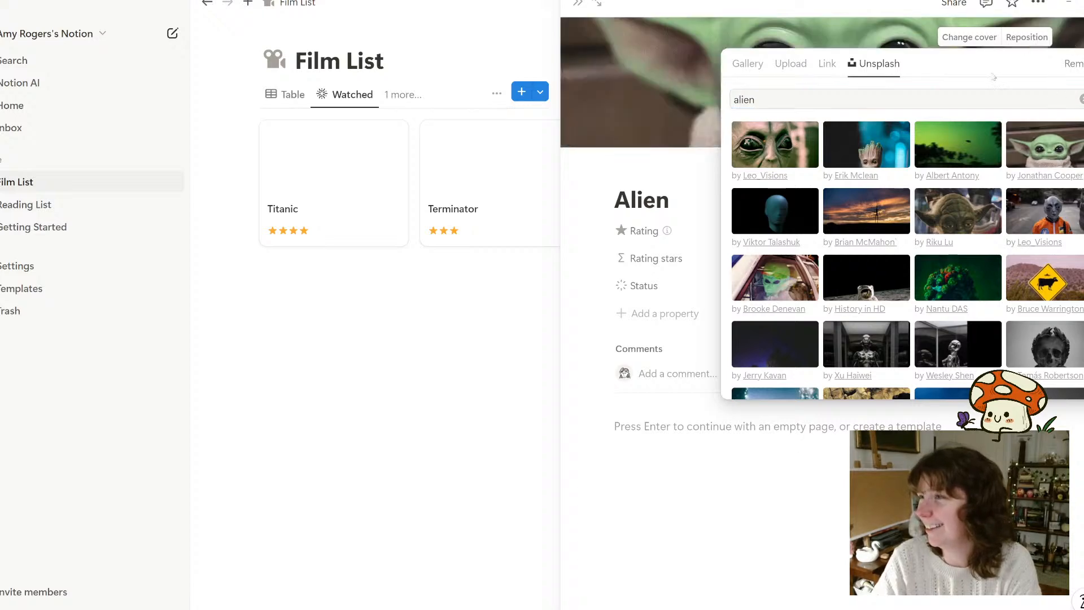
Close the Alien page, open the Terminator page from the Watched gallery and add a cover image to it
{"action": "key", "text": "Escape"}
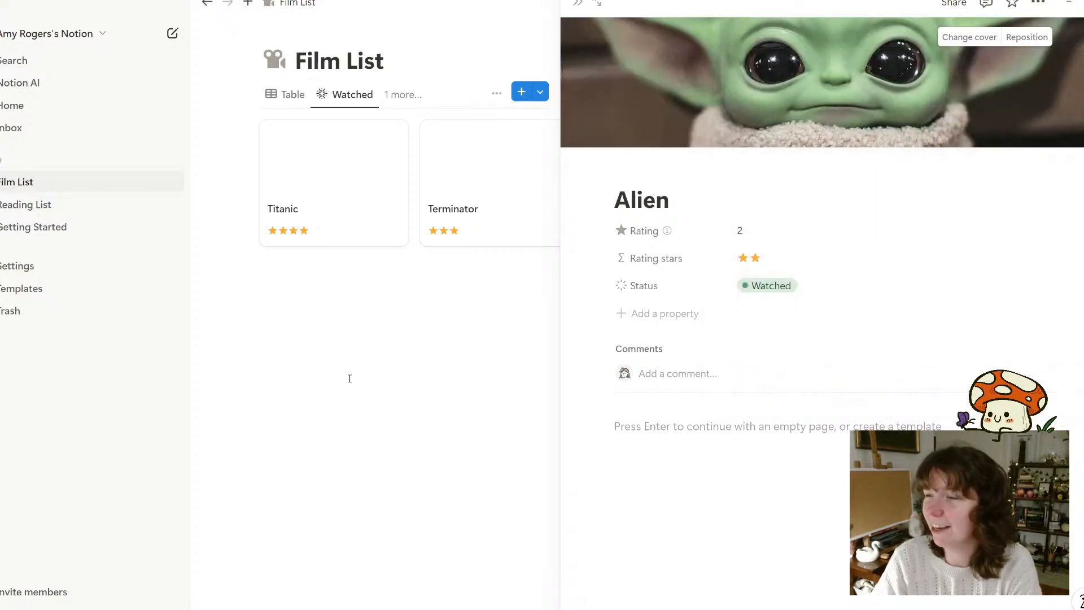
{"action": "left_click", "coordinate": [361, 461]}
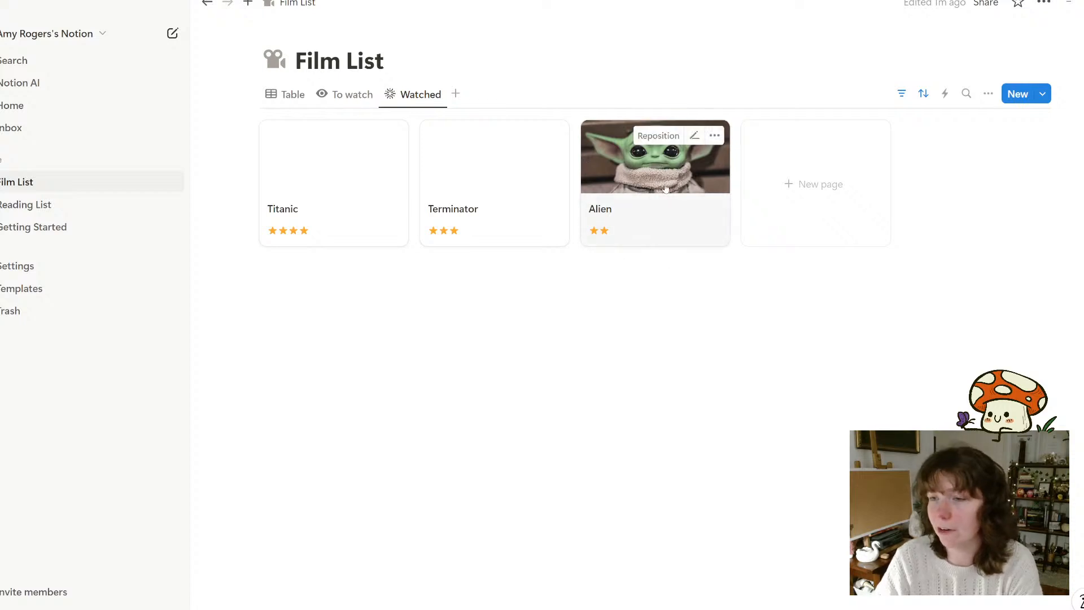
{"action": "left_click", "coordinate": [508, 169]}
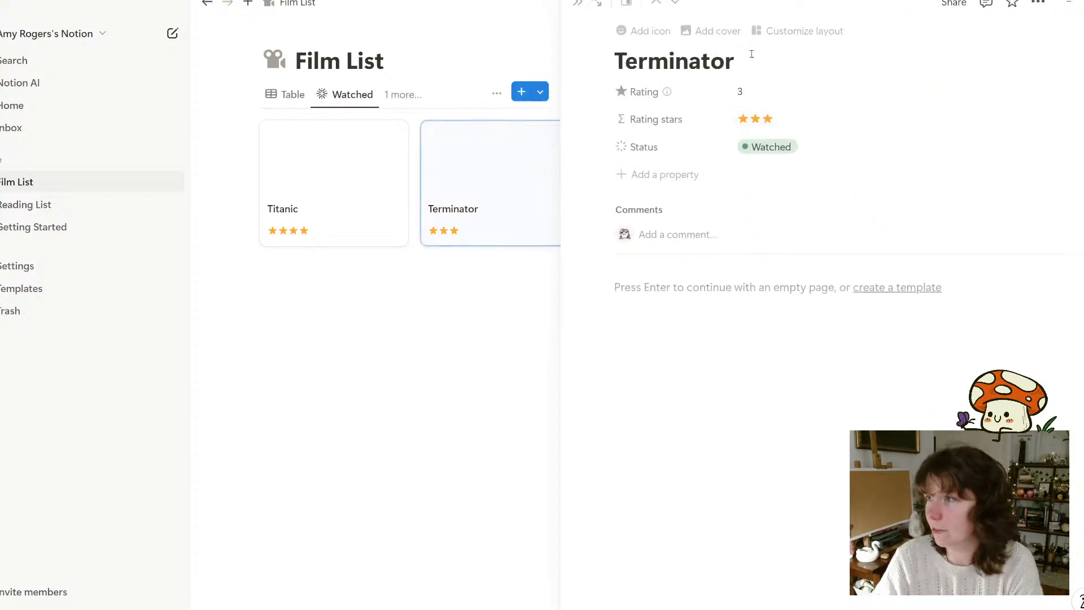
{"action": "left_click", "coordinate": [723, 33]}
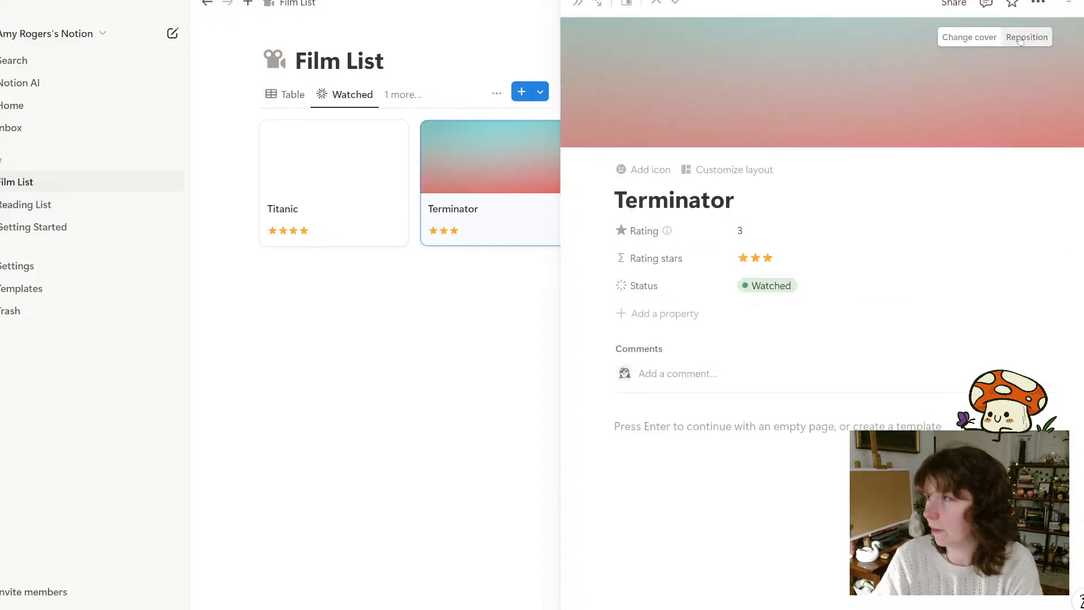
Search Unsplash for "terminator", set the robot skeleton on the multicoloured background as the Terminator page's cover, and return to the gallery
{"action": "left_click", "coordinate": [968, 37]}
{"action": "left_click", "coordinate": [876, 63]}
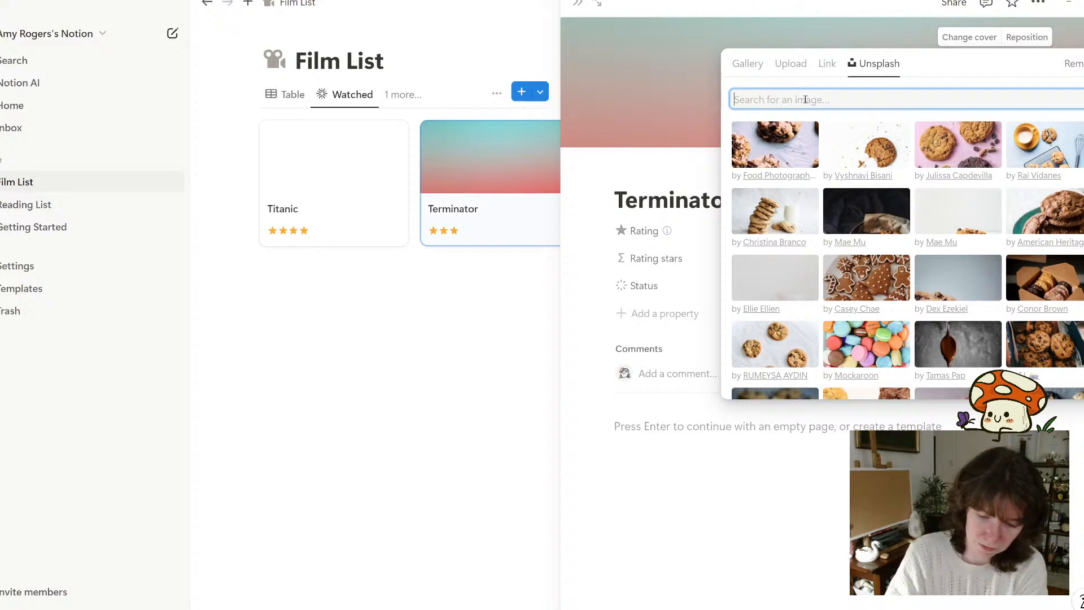
{"action": "type", "text": "terminator"}
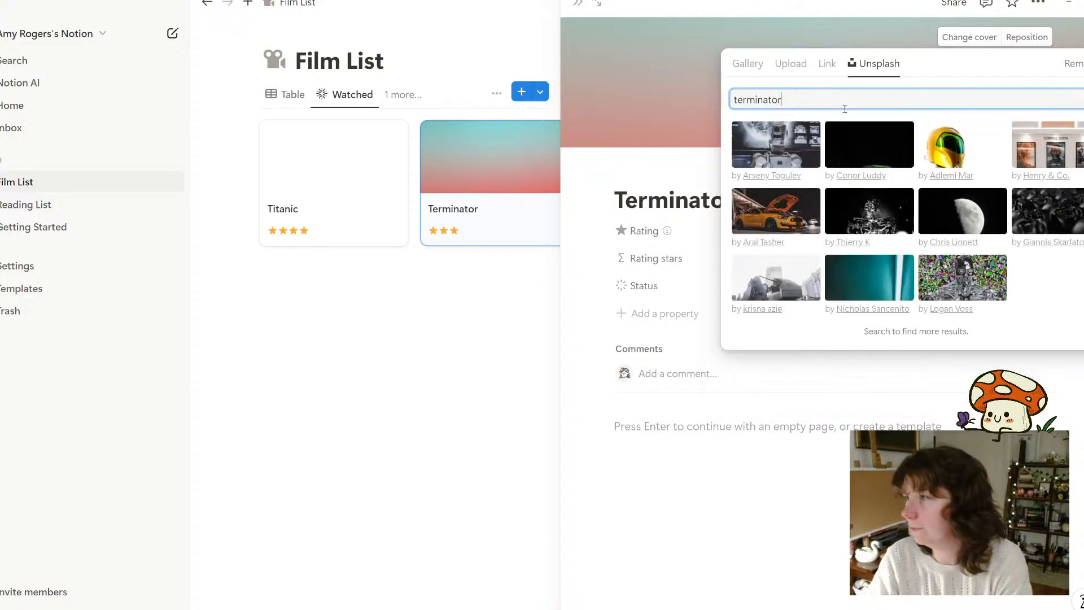
{"action": "left_click", "coordinate": [972, 286]}
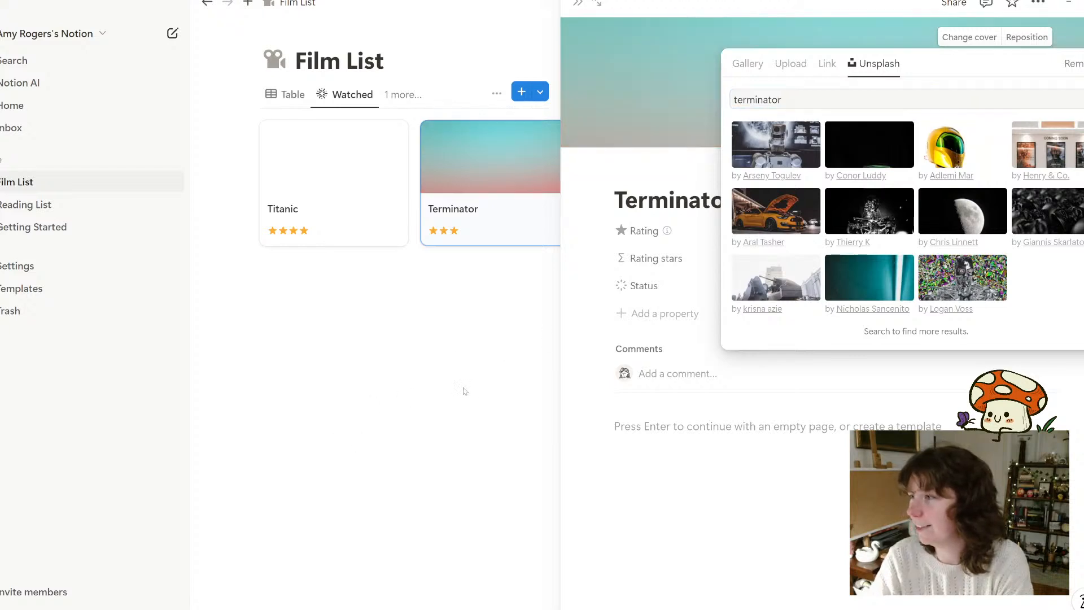
{"action": "left_click", "coordinate": [420, 385]}
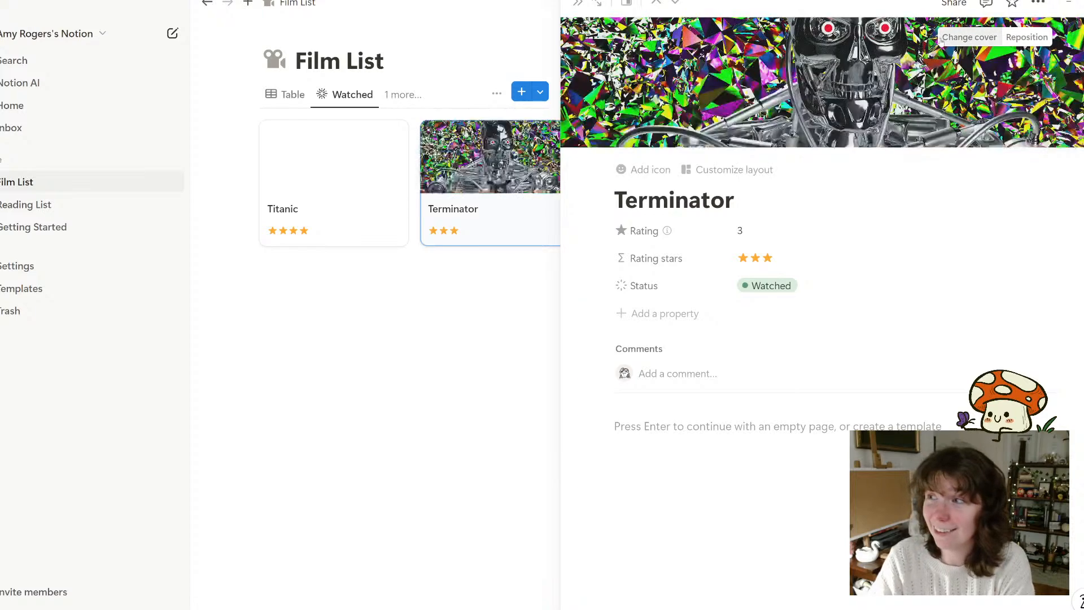
{"action": "left_click", "coordinate": [409, 395]}
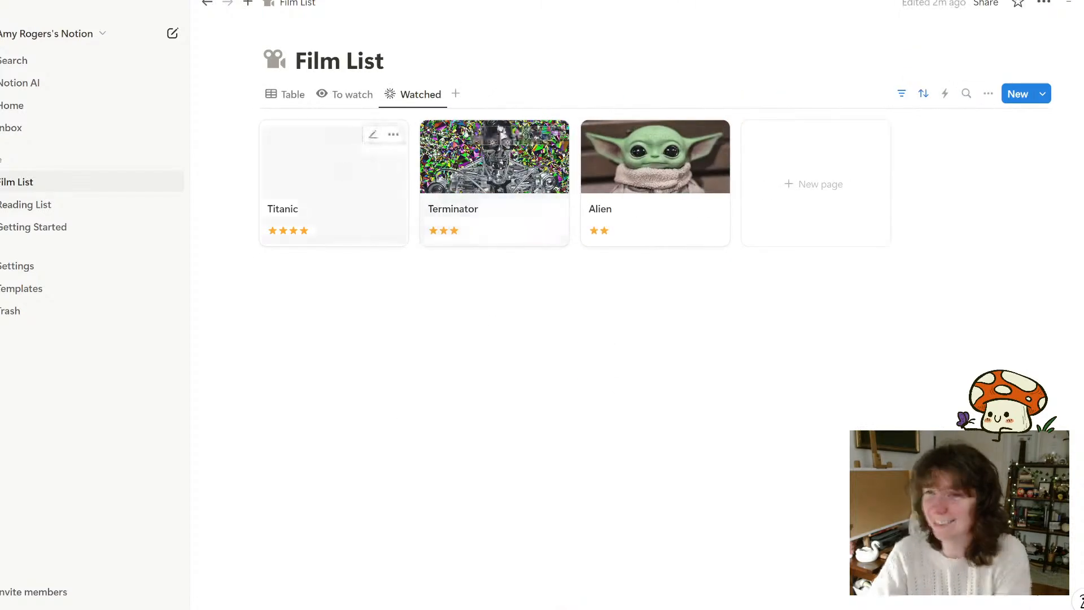
Add a cover to the Titanic page using the cruise ship photo from an Unsplash search for "titanic", and return to the gallery
{"action": "left_click", "coordinate": [346, 175]}
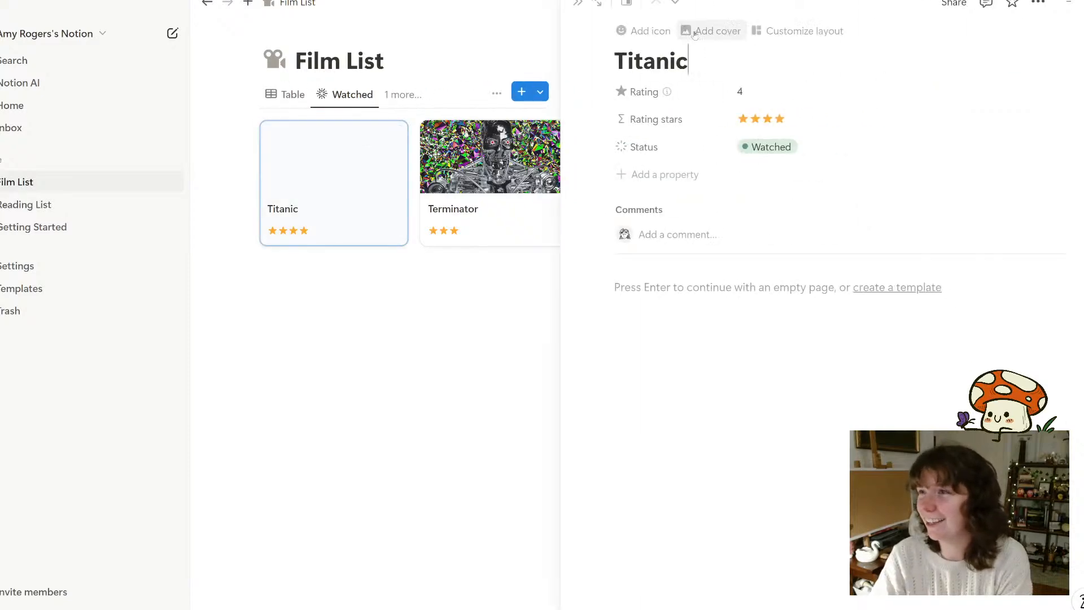
{"action": "left_click", "coordinate": [703, 38]}
{"action": "left_click", "coordinate": [969, 37]}
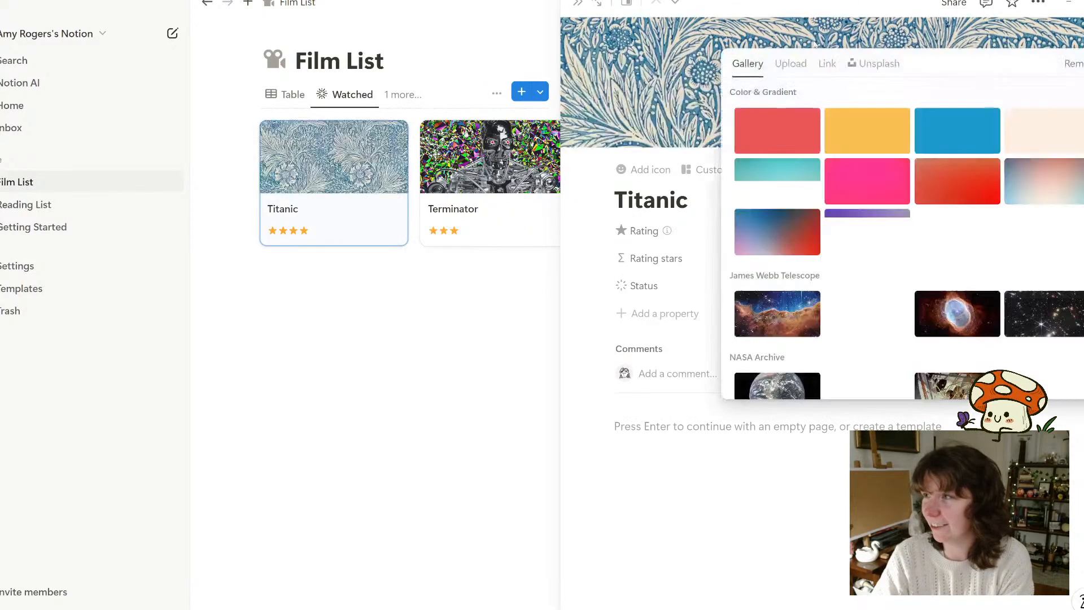
{"action": "left_click", "coordinate": [875, 63]}
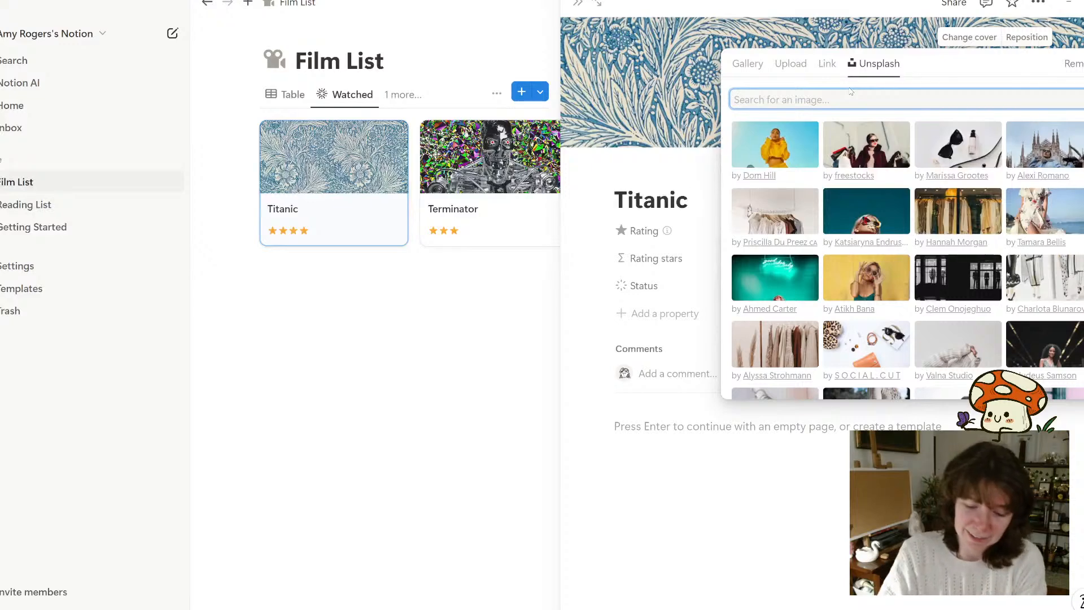
{"action": "type", "text": "titanic"}
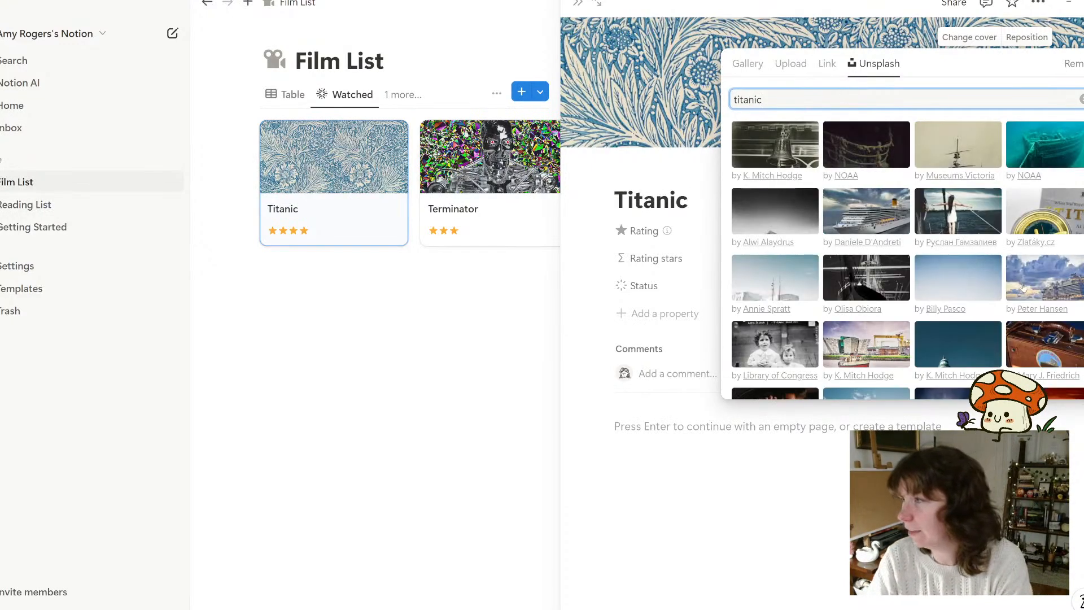
{"action": "left_click", "coordinate": [870, 221]}
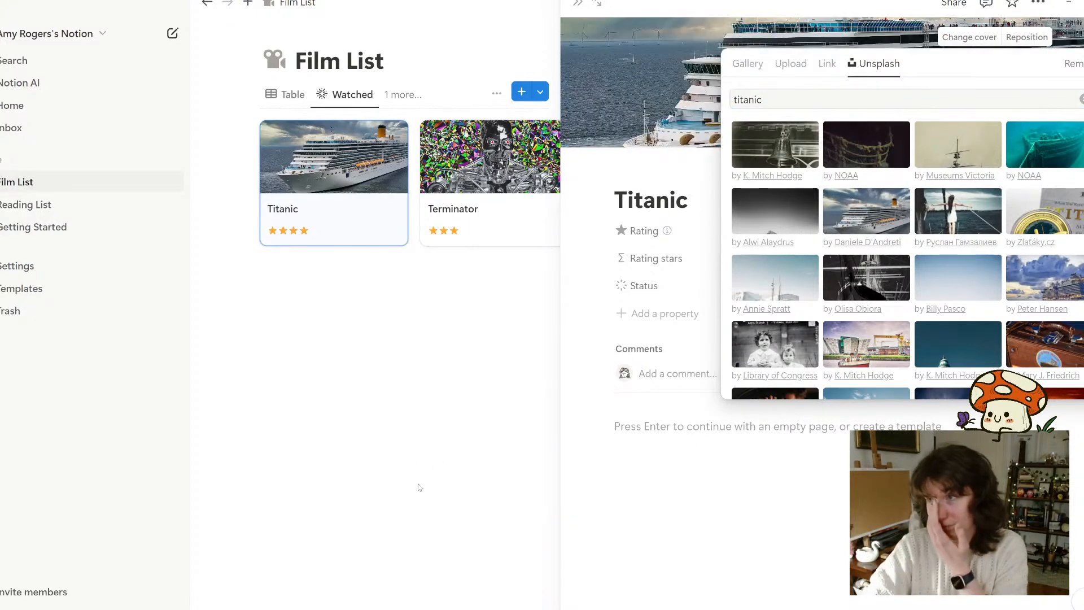
{"action": "left_click", "coordinate": [475, 435]}
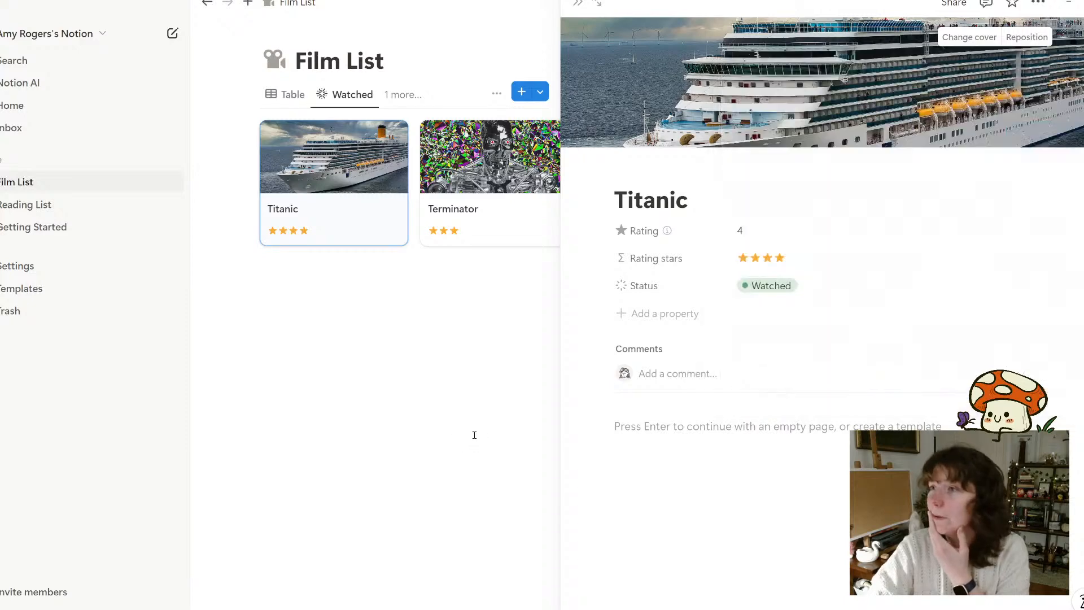
{"action": "left_click", "coordinate": [503, 402]}
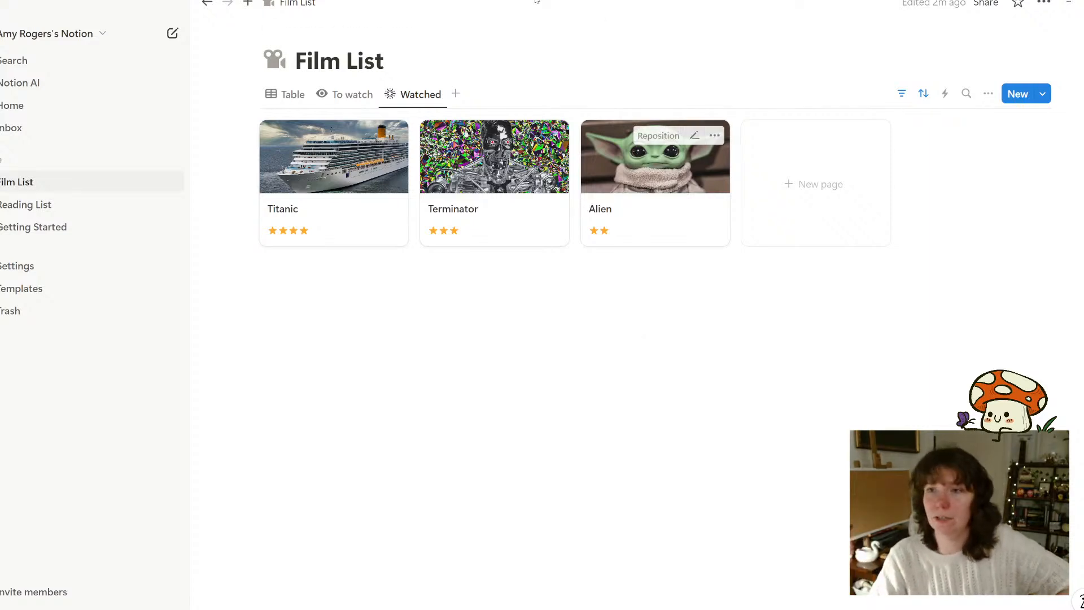
Review the To watch and Watched views, then examine the Watched view's options and the available types of new view
{"action": "left_click", "coordinate": [353, 95]}
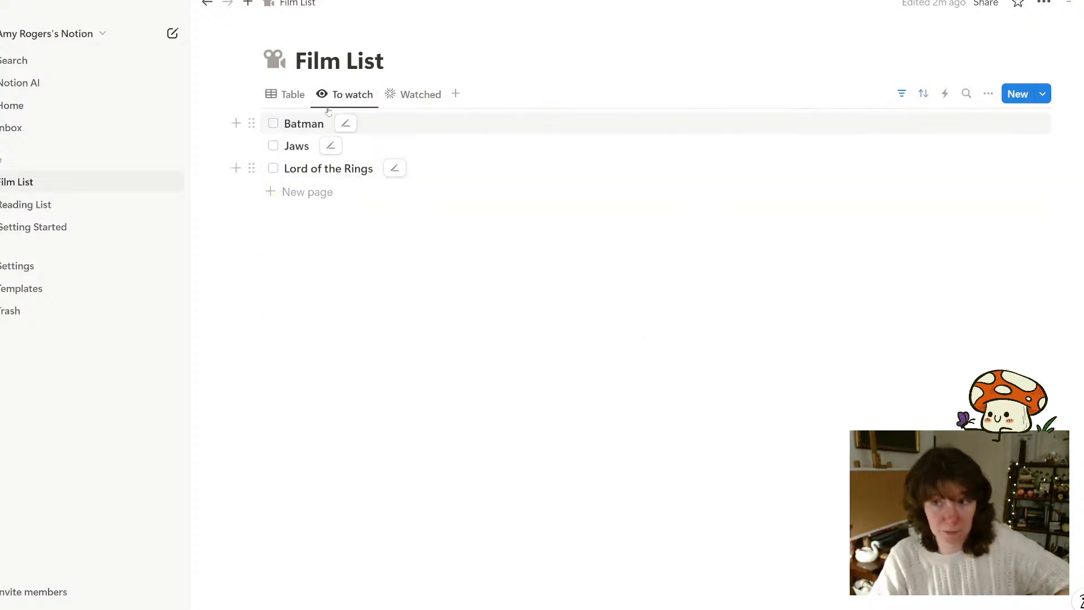
{"action": "left_click", "coordinate": [414, 94]}
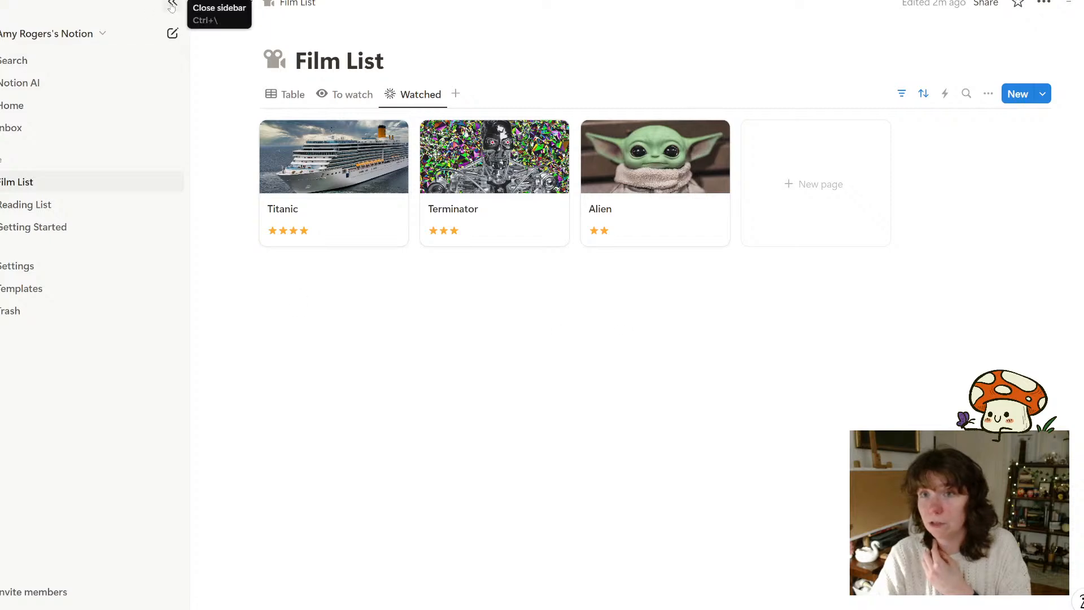
{"action": "left_click", "coordinate": [172, 6]}
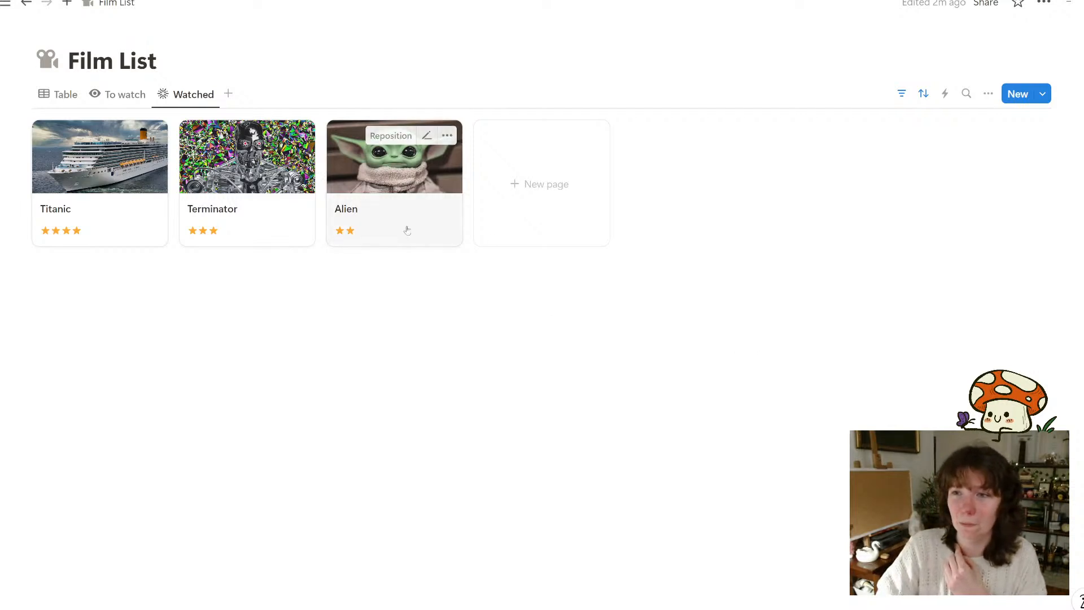
{"action": "left_click", "coordinate": [988, 95]}
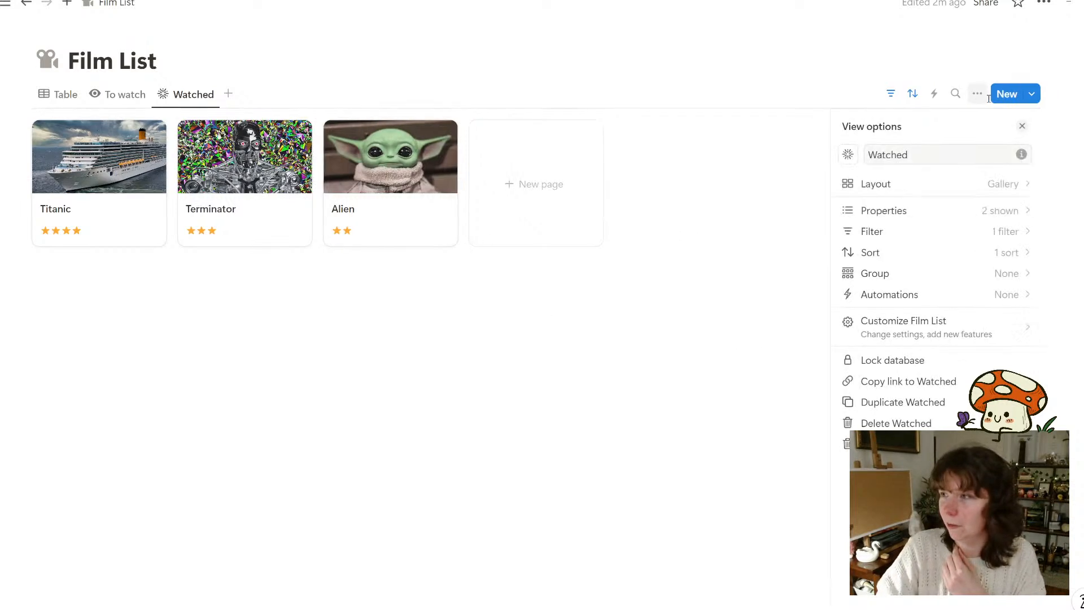
{"action": "left_click", "coordinate": [585, 437]}
{"action": "left_click", "coordinate": [228, 94]}
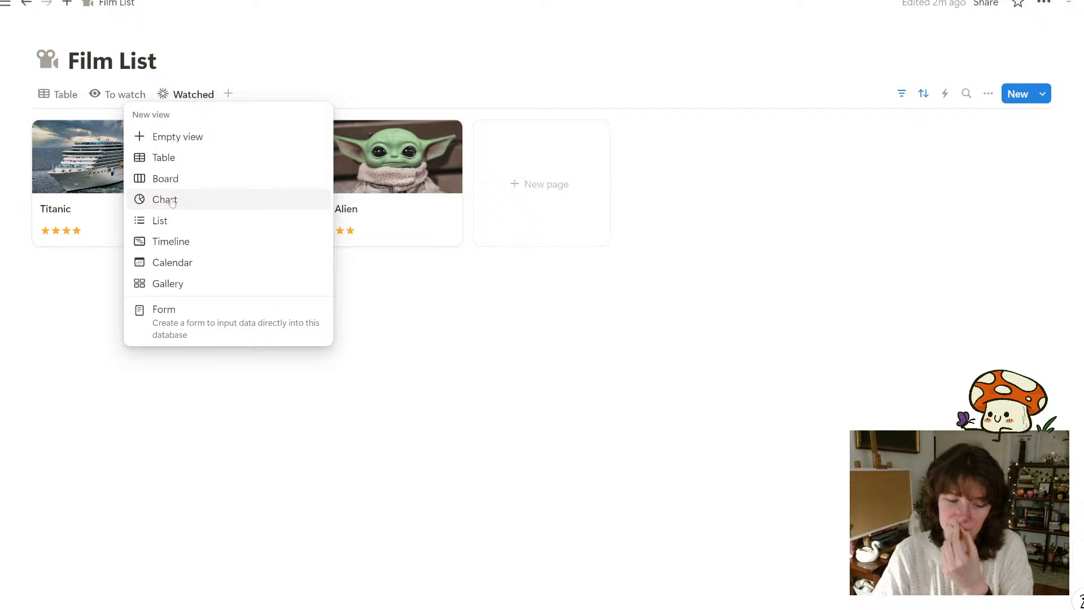
{"action": "left_click", "coordinate": [660, 495]}
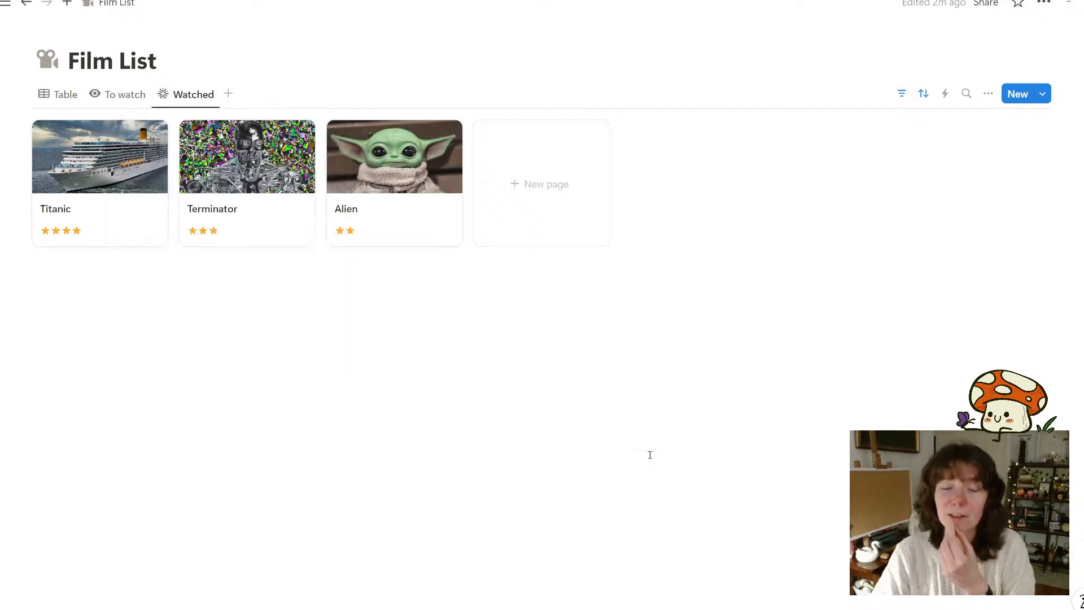
Look at the Reading List board for comparison and return to the Film List
{"action": "left_click", "coordinate": [5, 3]}
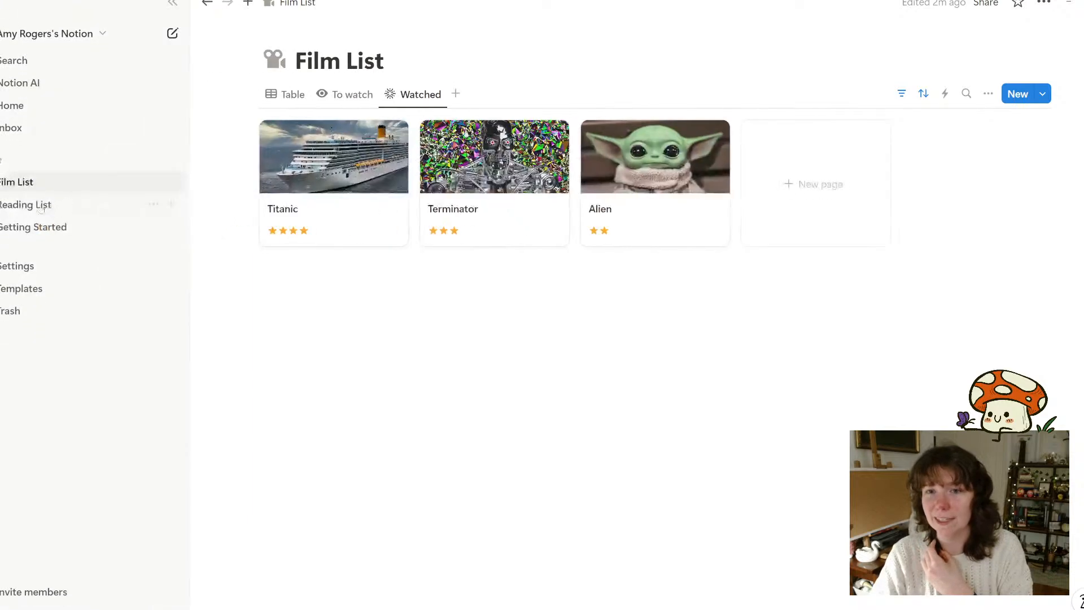
{"action": "left_click", "coordinate": [41, 206]}
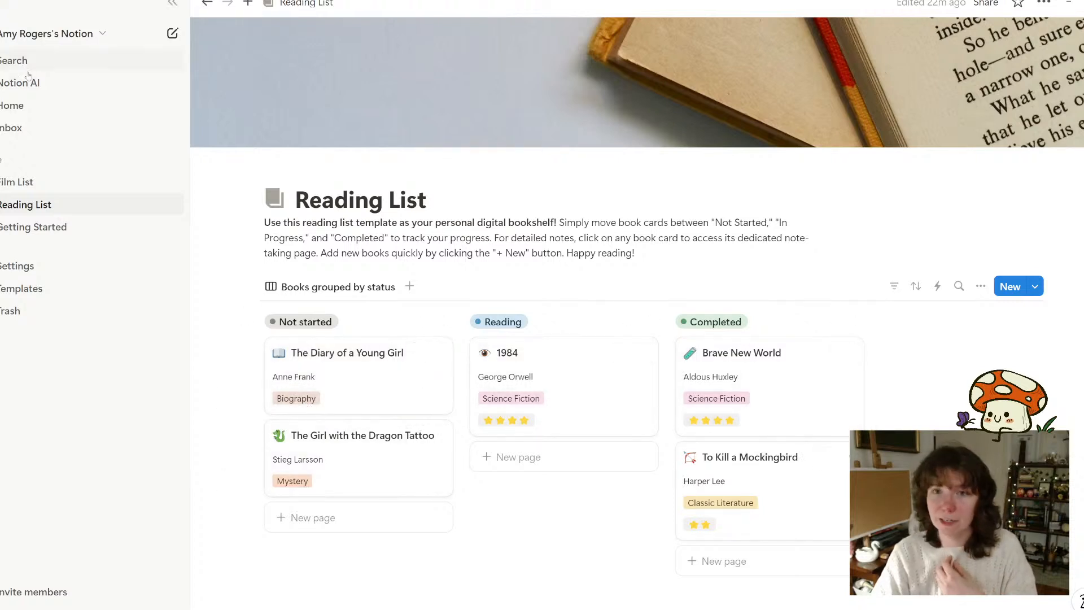
{"action": "left_click", "coordinate": [23, 181]}
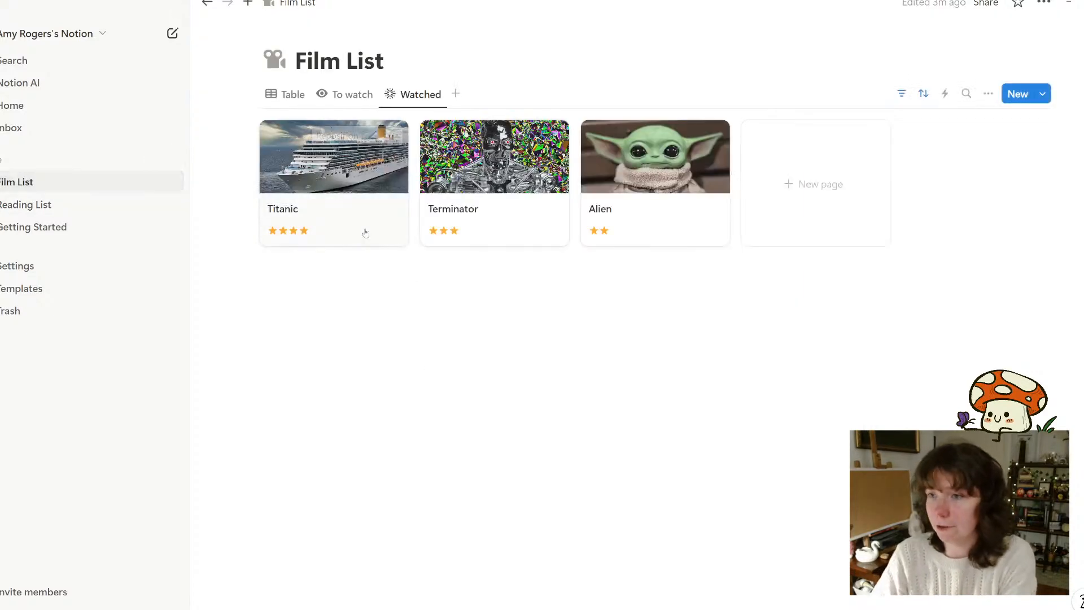
Add the suggested multi-select Genre property to the Film List in its Table view
{"action": "left_click", "coordinate": [279, 97]}
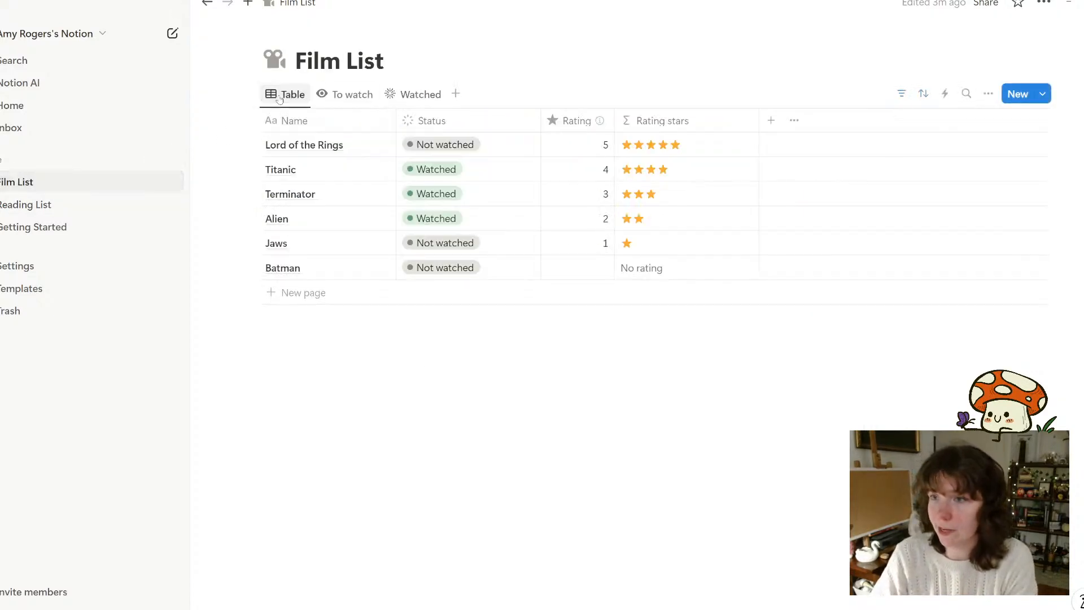
{"action": "left_click", "coordinate": [770, 121]}
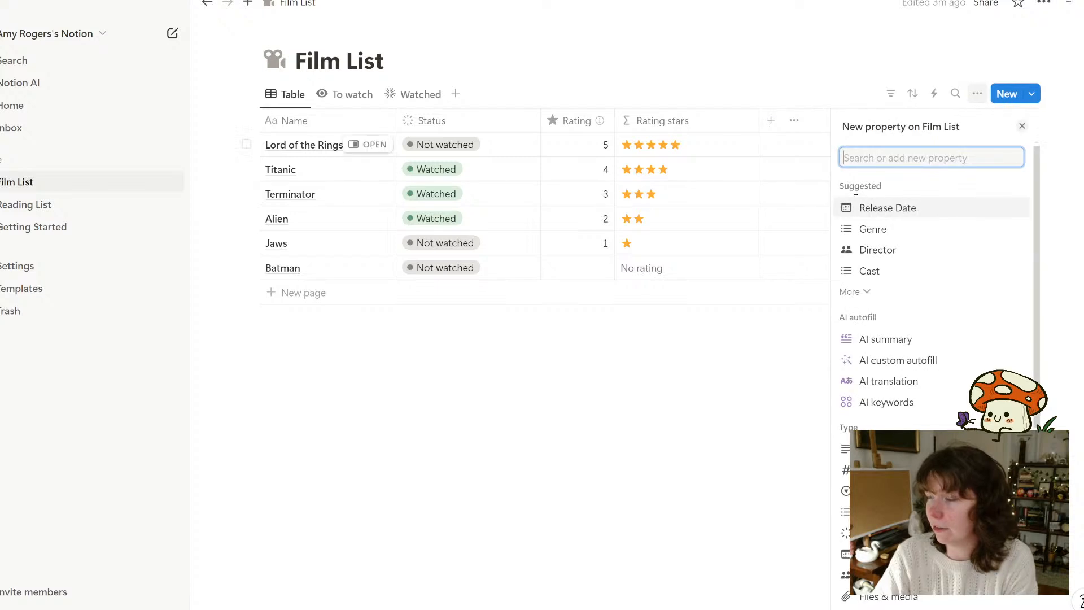
{"action": "left_click", "coordinate": [889, 230]}
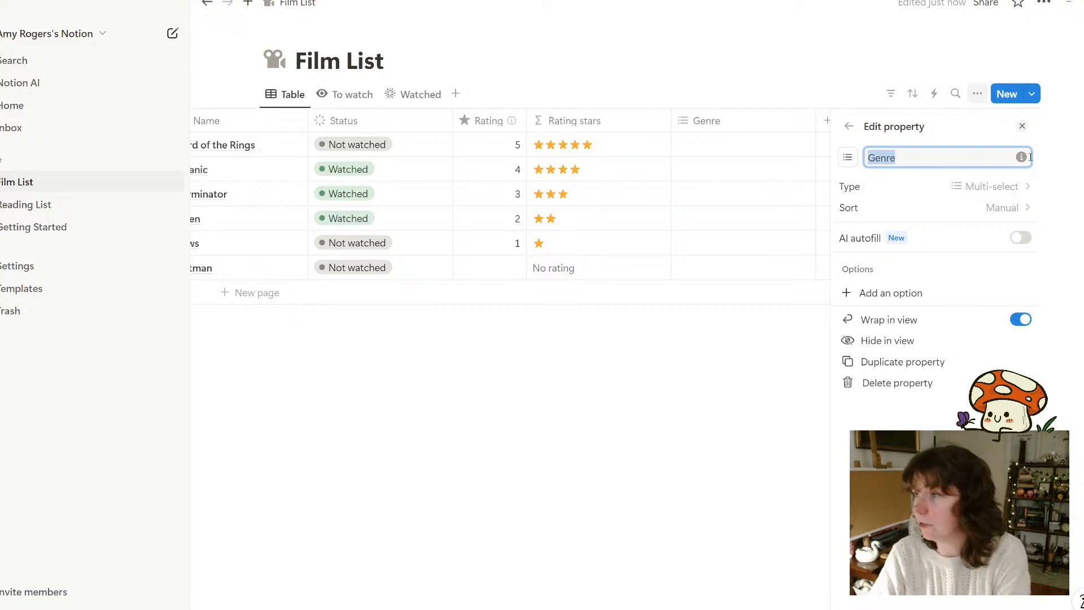
{"action": "left_click", "coordinate": [689, 401]}
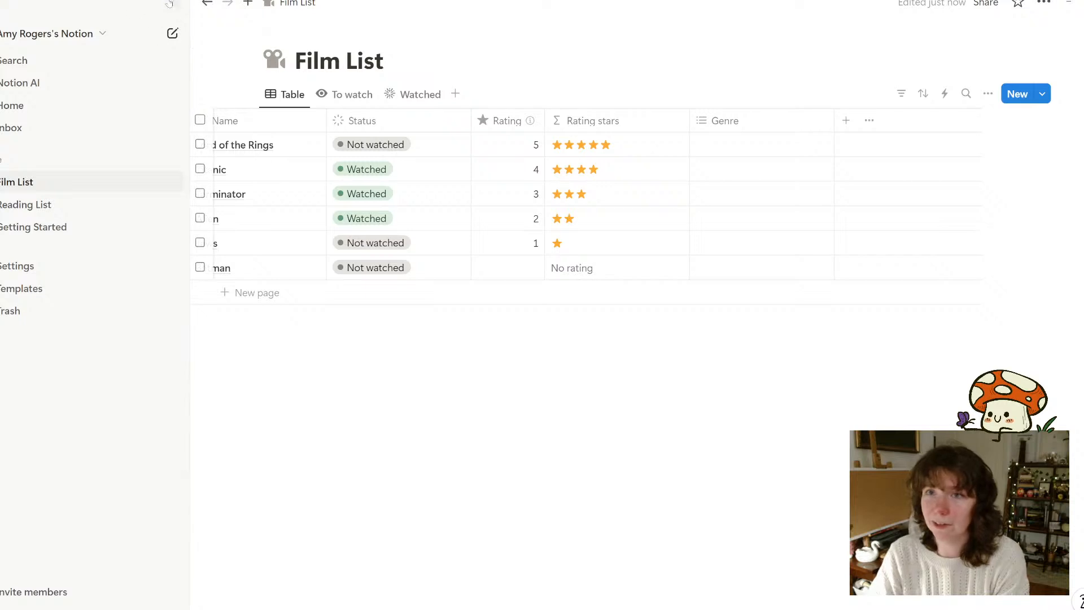
Create and assign the genre Fantasy to Lord of the Rings and the genre Romance to Titanic
{"action": "left_click", "coordinate": [186, 49]}
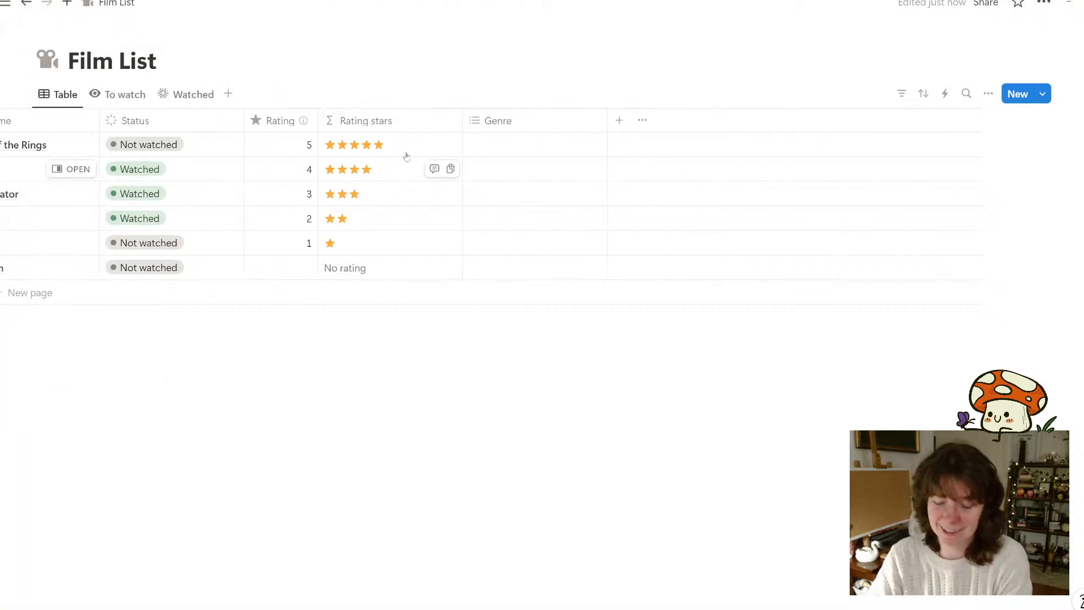
{"action": "left_click", "coordinate": [632, 148]}
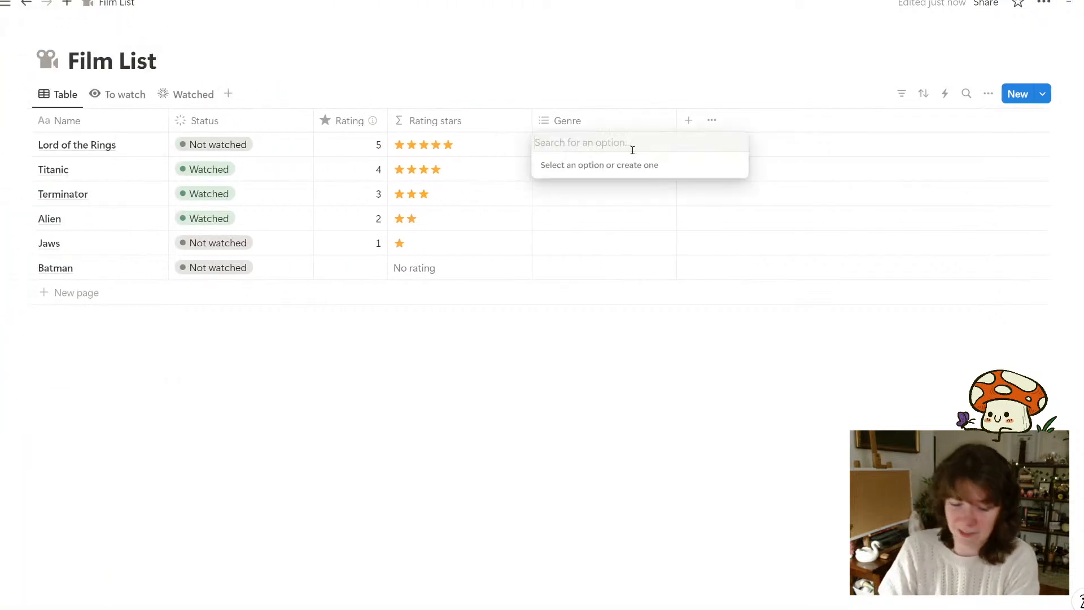
{"action": "type", "text": "Fantasy"}
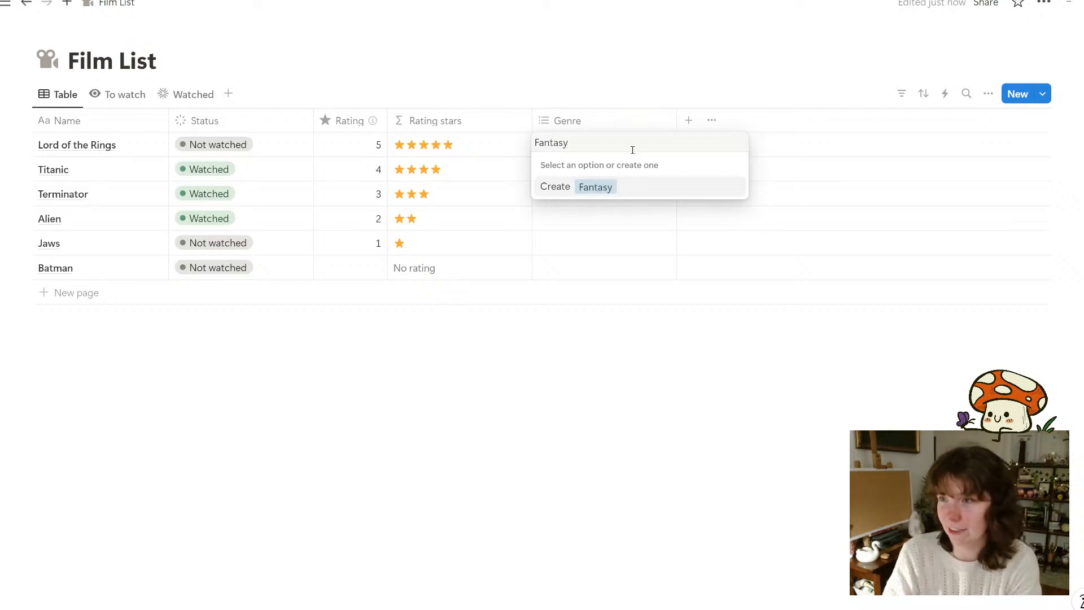
{"action": "key", "text": "Return"}
{"action": "key", "text": "Escape"}
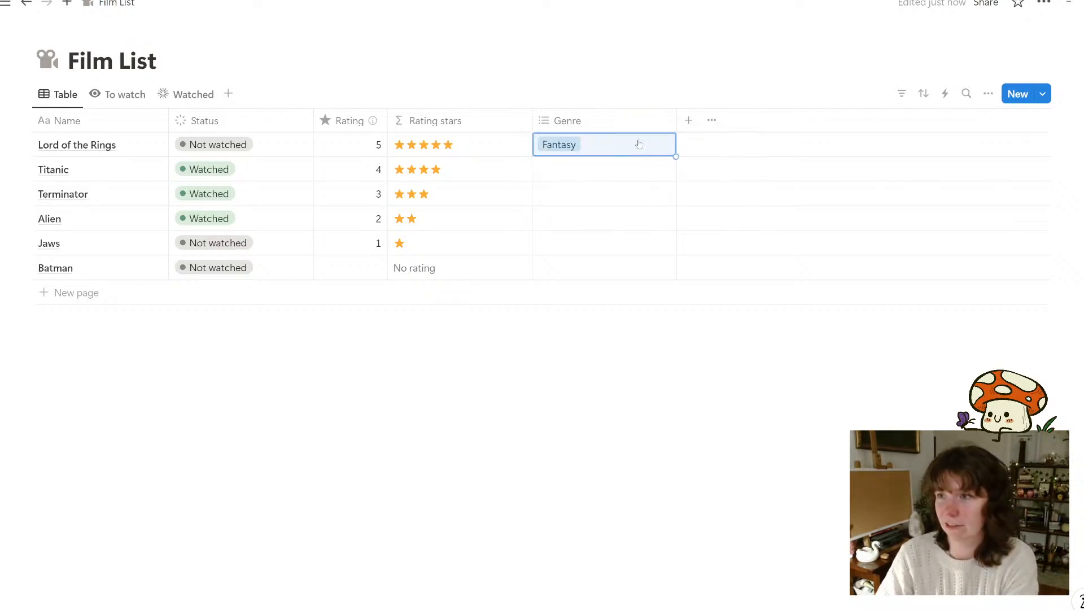
{"action": "left_click", "coordinate": [577, 170]}
{"action": "type", "text": "Romance"}
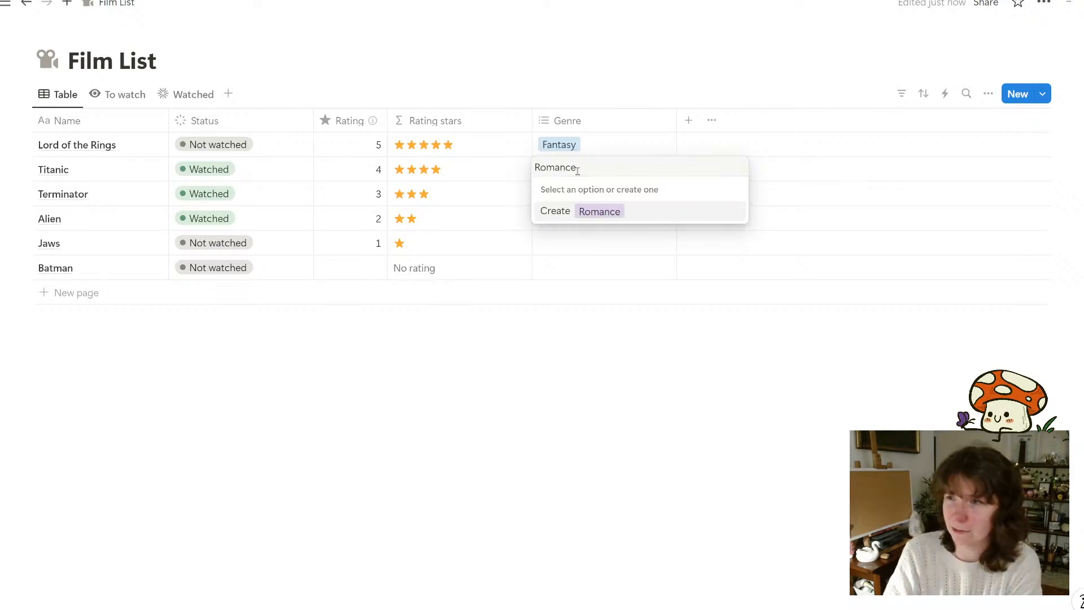
{"action": "key", "text": "Return"}
{"action": "key", "text": "Escape"}
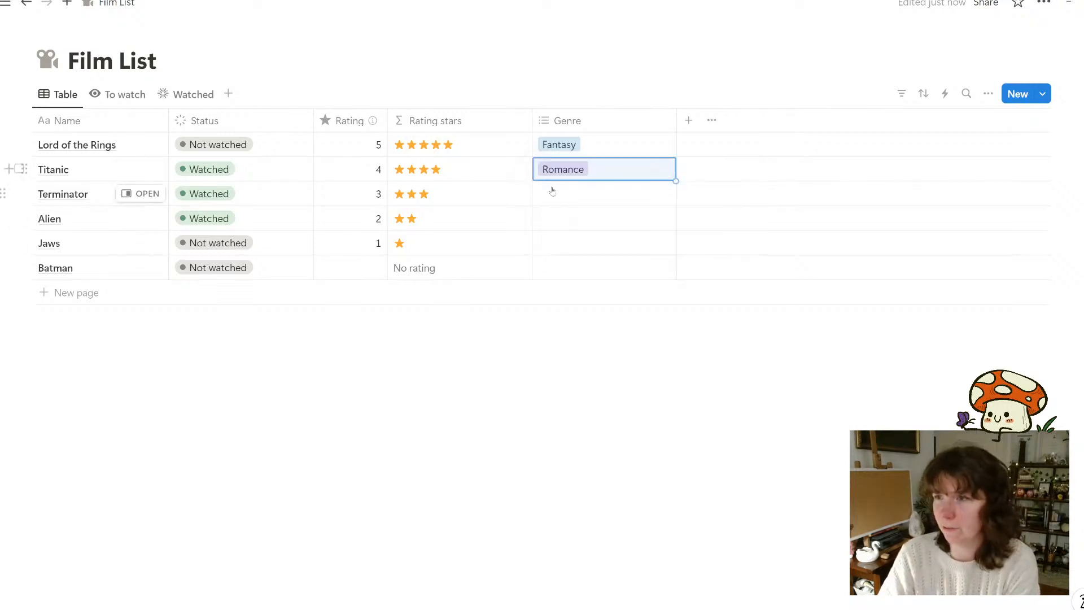
Create the genre Action and assign it to Terminator
{"action": "left_click", "coordinate": [556, 194]}
{"action": "type", "text": "Action"}
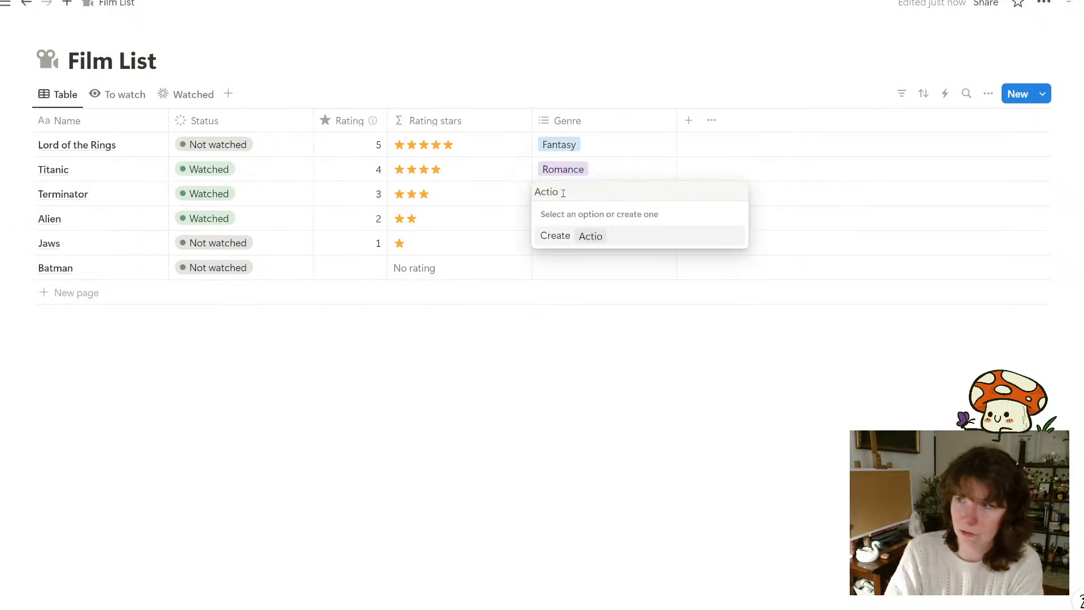
{"action": "key", "text": "Return"}
{"action": "key", "text": "Escape"}
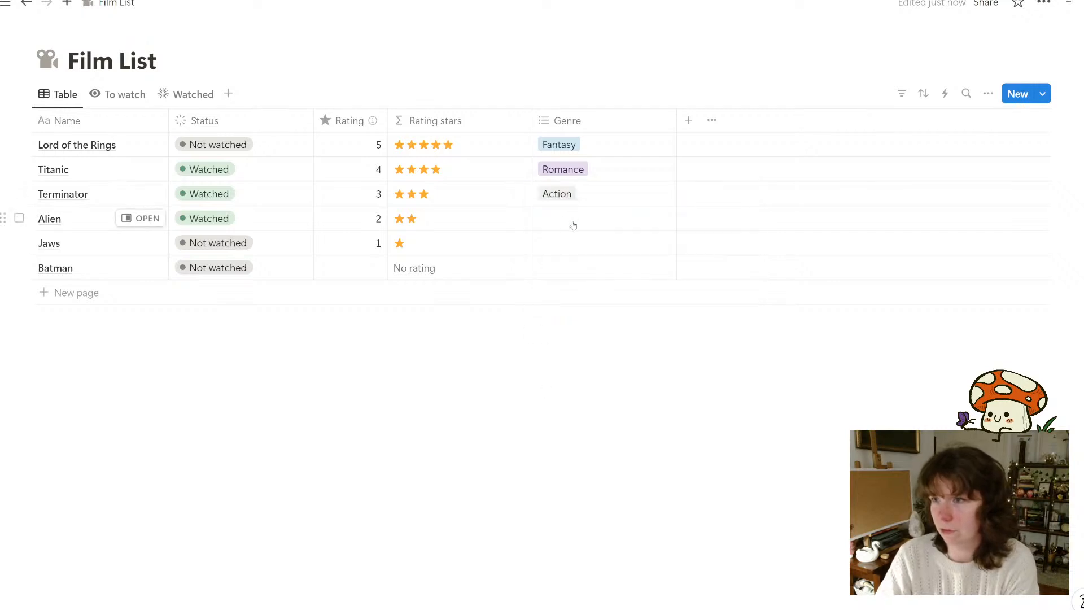
Assign Alien the existing genre Action and a new genre named Thriller
{"action": "left_click", "coordinate": [573, 220]}
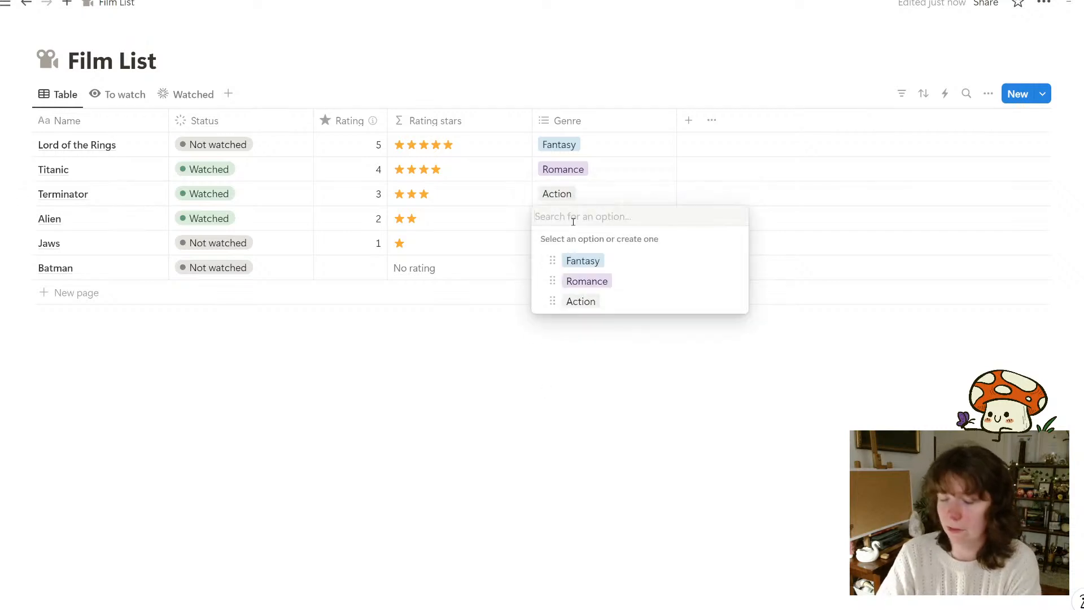
{"action": "left_click", "coordinate": [580, 301]}
{"action": "type", "text": "Hor"}
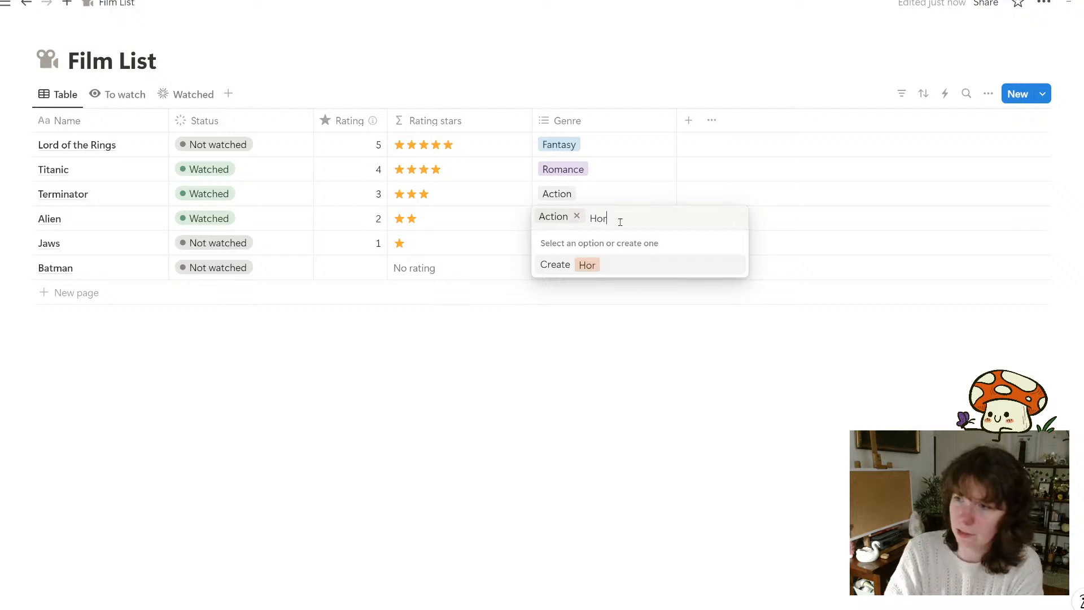
{"action": "type", "text": "ror"}
{"action": "key", "text": "BackSpace"}
{"action": "key", "text": "BackSpace"}
{"action": "key", "text": "BackSpace"}
{"action": "key", "text": "BackSpace"}
{"action": "key", "text": "BackSpace"}
{"action": "key", "text": "BackSpace"}
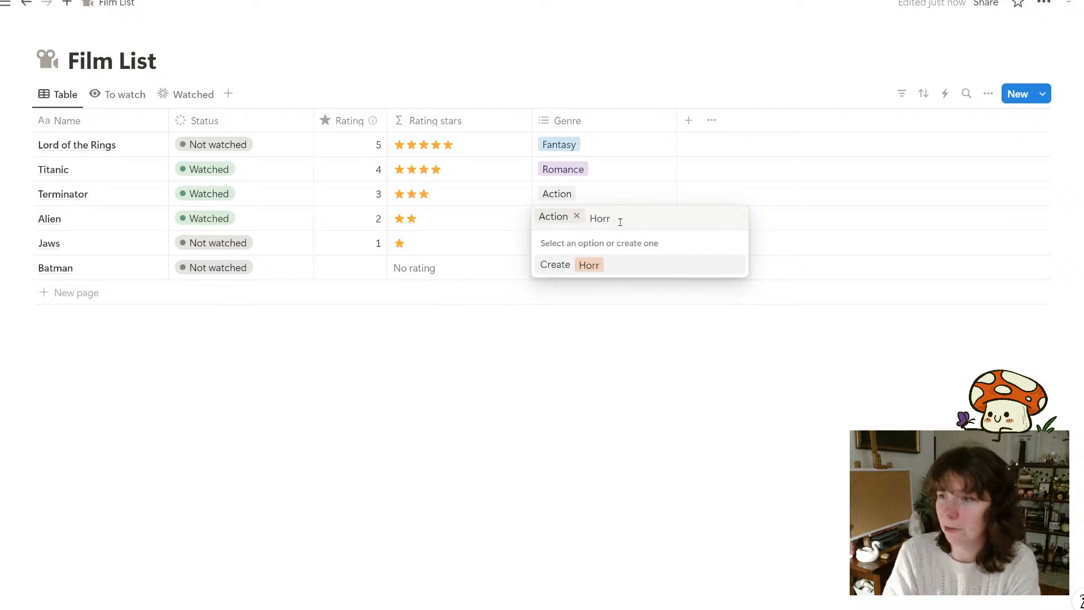
{"action": "type", "text": "Thriller"}
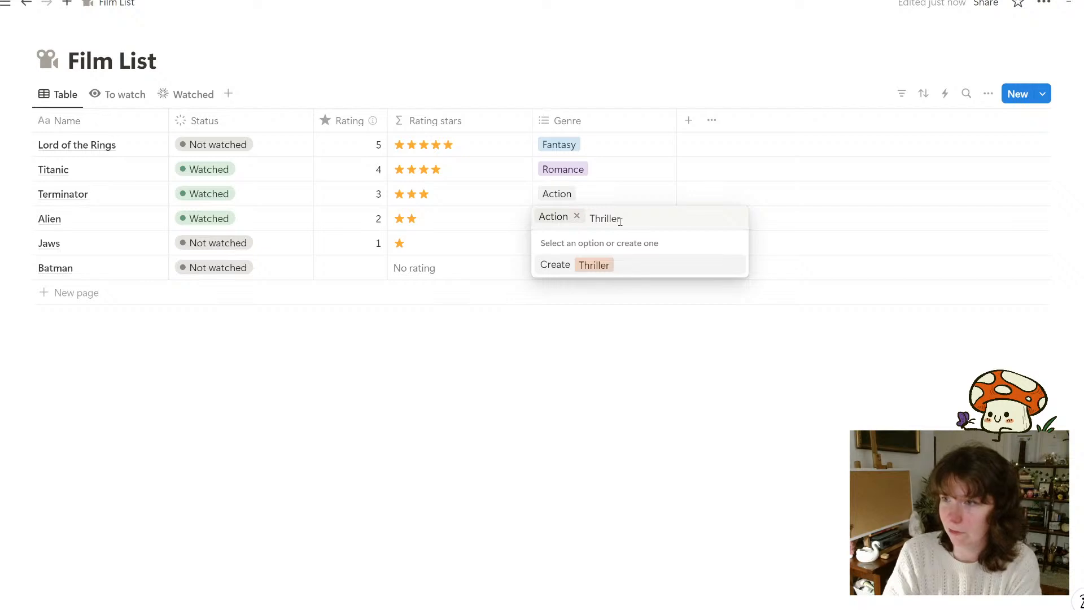
{"action": "key", "text": "Return"}
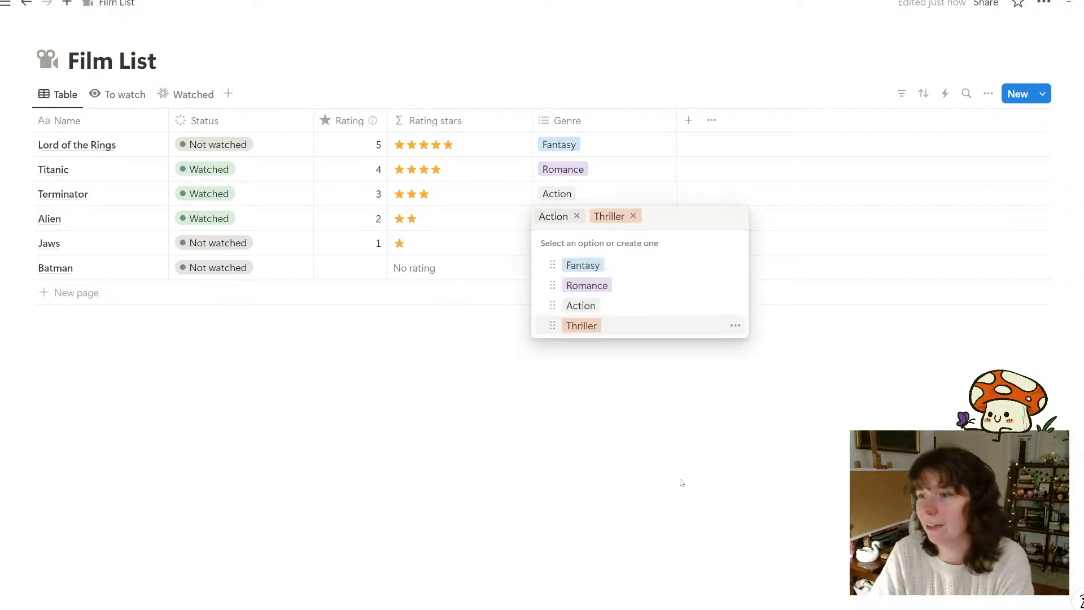
{"action": "key", "text": "Escape"}
Assign the existing genre Thriller to Jaws
{"action": "left_click", "coordinate": [584, 242]}
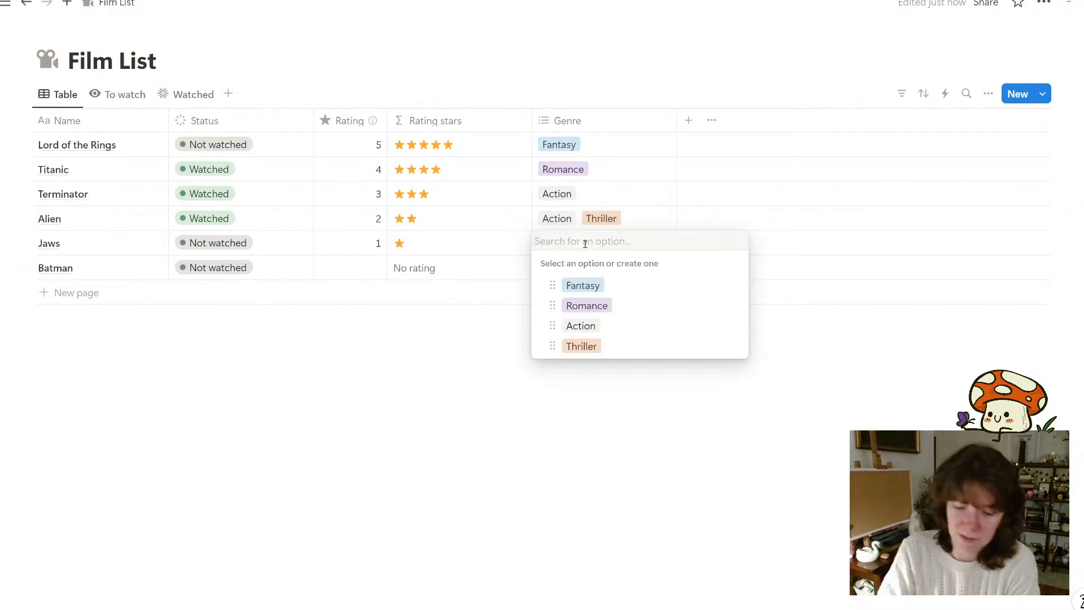
{"action": "type", "text": "Thr"}
{"action": "key", "text": "Return"}
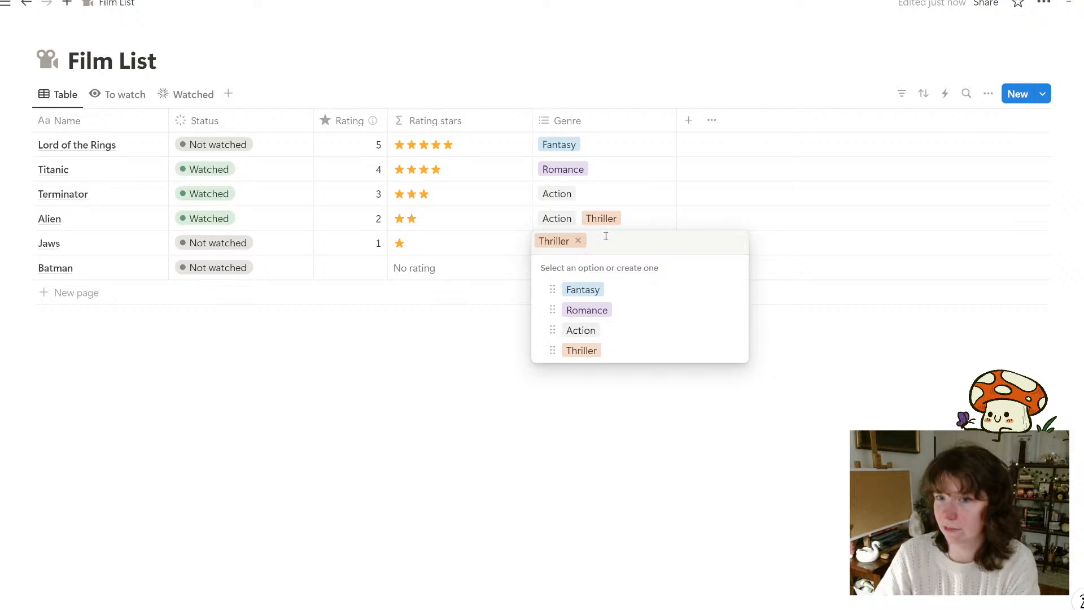
{"action": "left_click", "coordinate": [416, 422]}
Assign the existing genres Action and Fantasy to Batman
{"action": "left_click", "coordinate": [576, 271]}
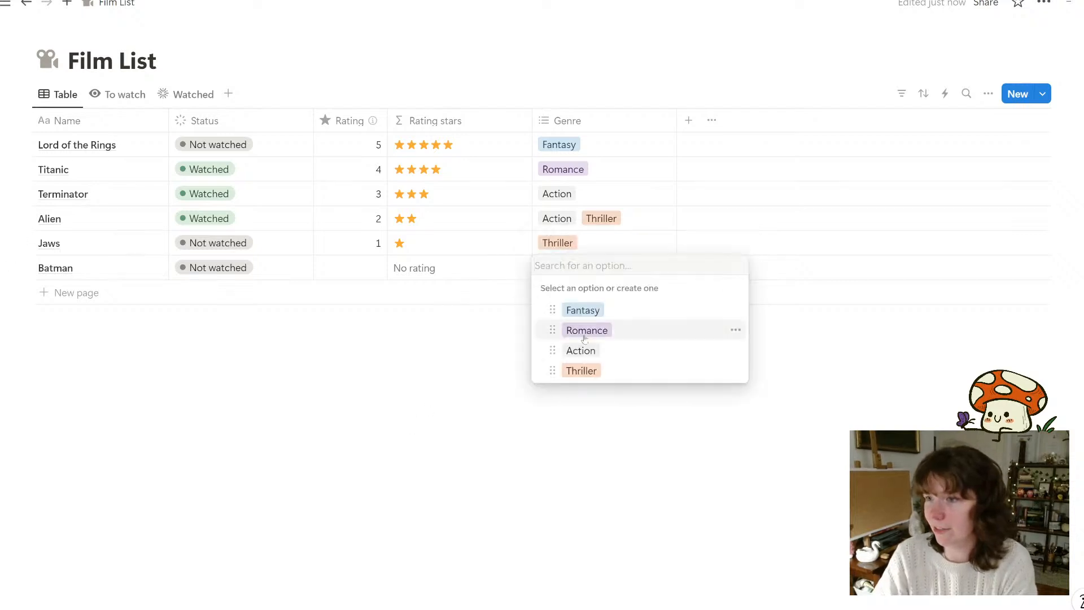
{"action": "left_click", "coordinate": [585, 351]}
{"action": "left_click", "coordinate": [443, 371]}
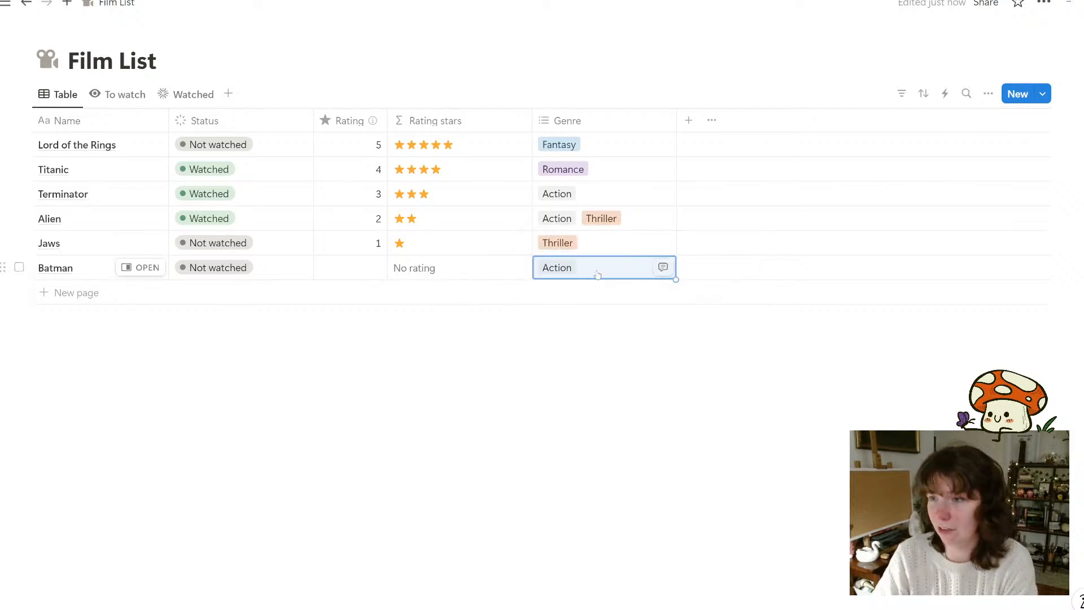
{"action": "left_click", "coordinate": [597, 275]}
{"action": "left_click", "coordinate": [581, 312]}
{"action": "left_click", "coordinate": [411, 403]}
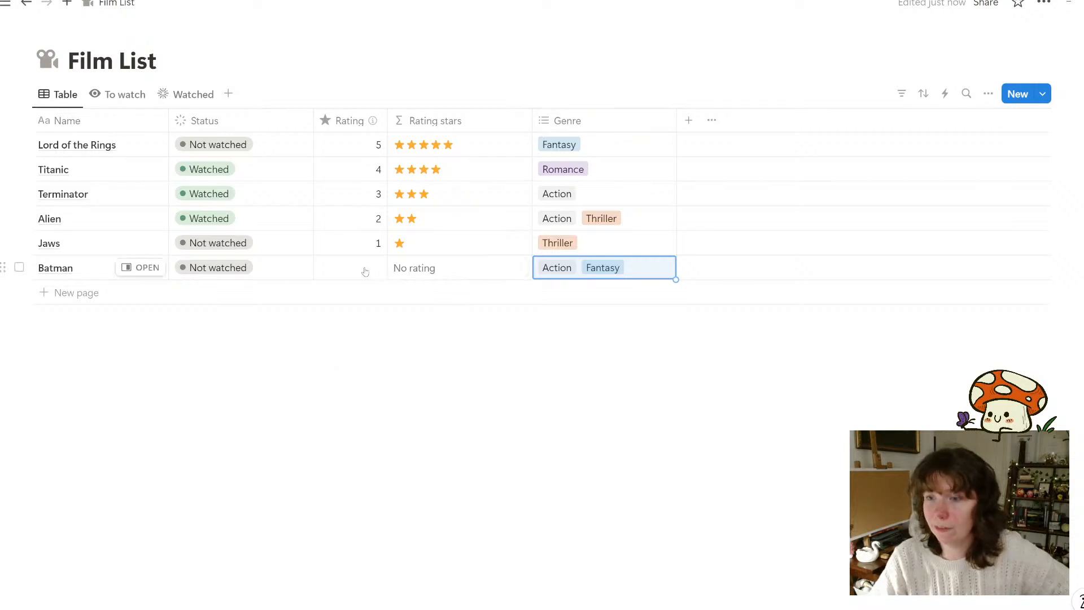
Set the status of Batman, Jaws and Lord of the Rings to Watched
{"action": "left_click", "coordinate": [259, 271]}
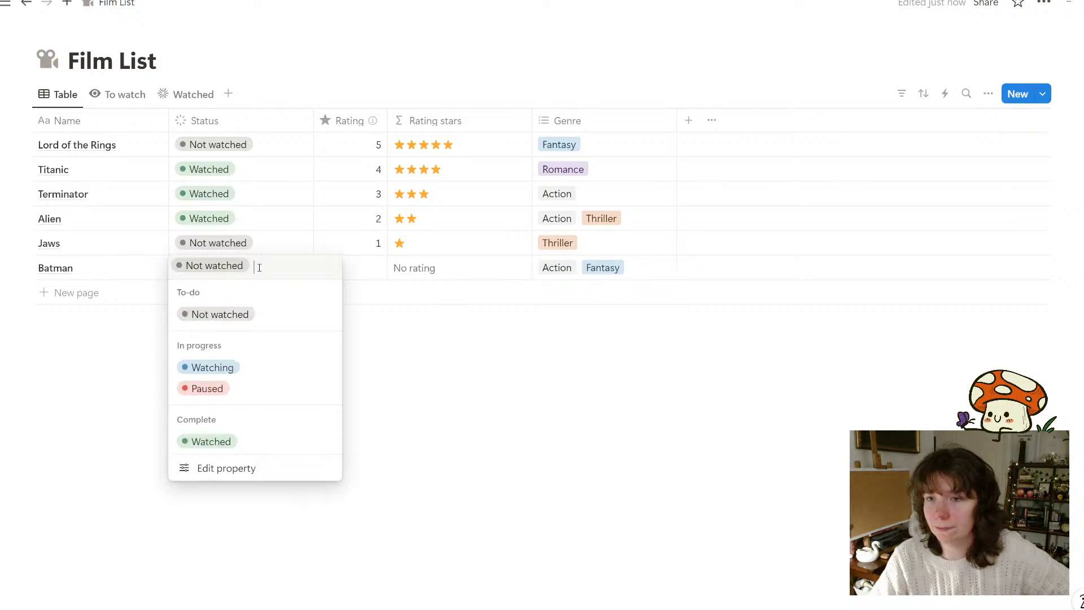
{"action": "left_click", "coordinate": [234, 441]}
{"action": "left_click", "coordinate": [266, 242]}
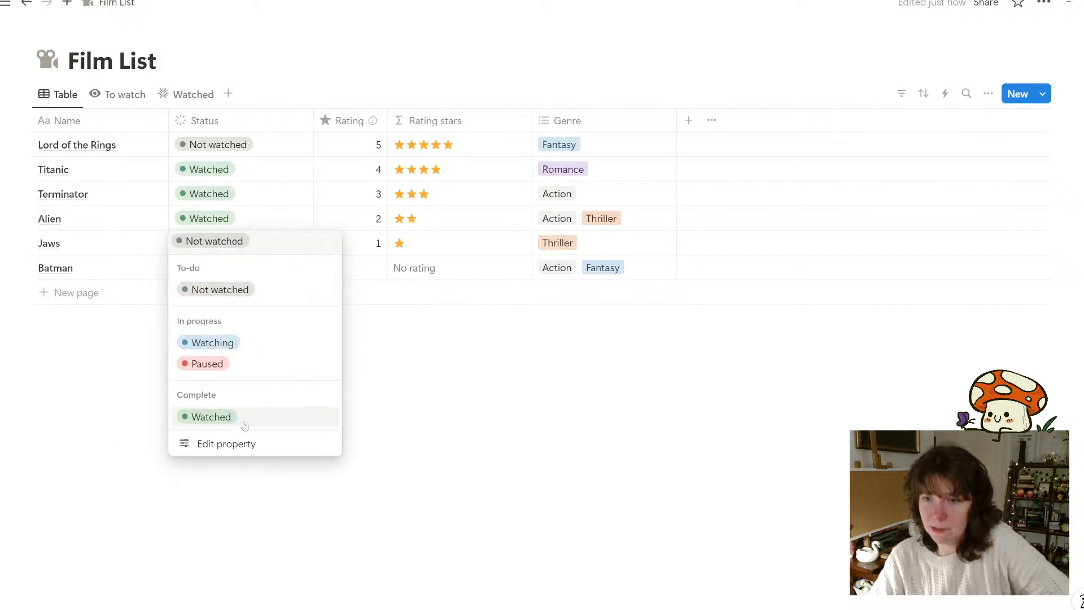
{"action": "left_click", "coordinate": [244, 424]}
{"action": "left_click", "coordinate": [249, 145]}
{"action": "left_click", "coordinate": [223, 319]}
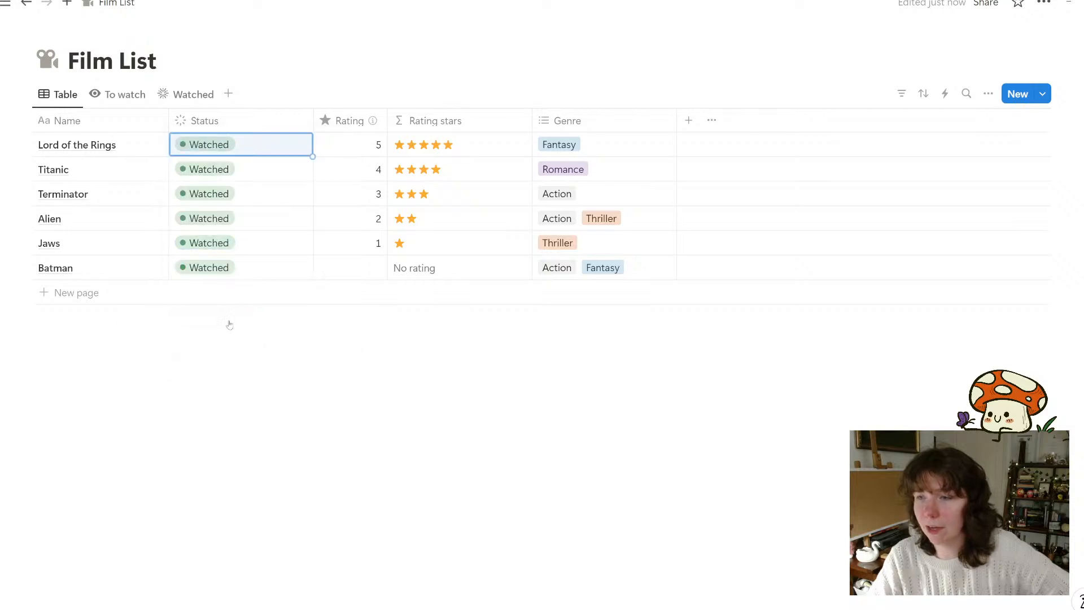
Set Batman's rating to 4 and Alien's rating to 3
{"action": "left_click", "coordinate": [350, 267]}
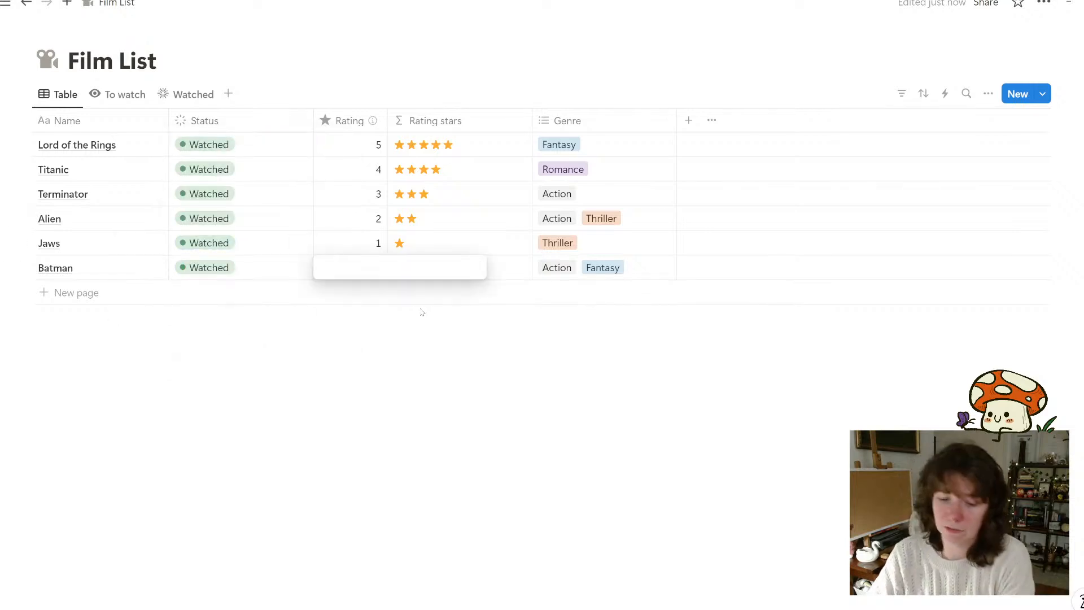
{"action": "type", "text": "4"}
{"action": "key", "text": "Return"}
{"action": "key", "text": "Up"}
{"action": "key", "text": "Up"}
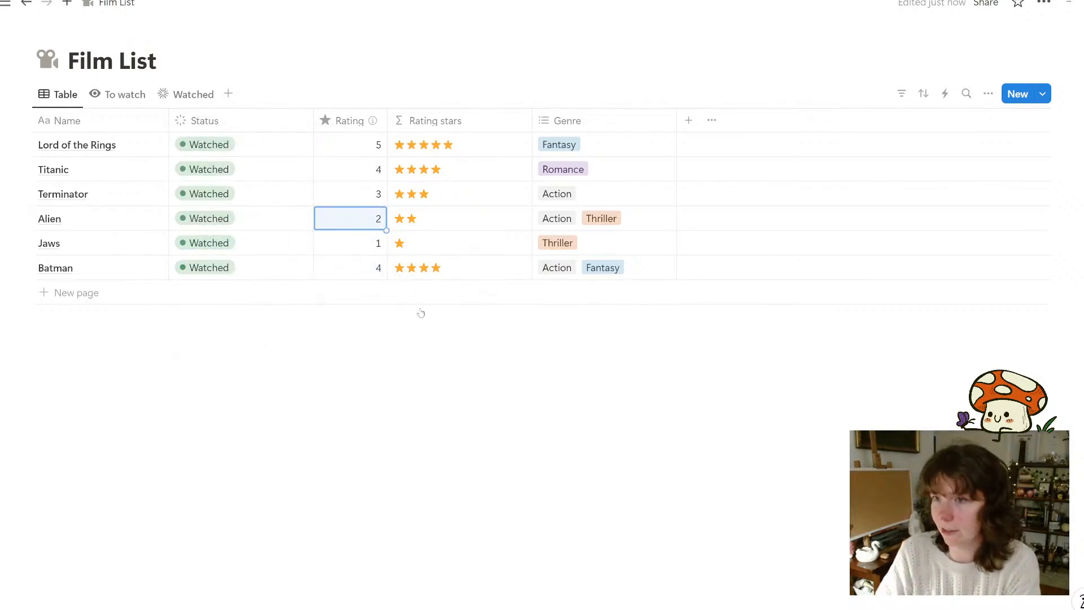
{"action": "key", "text": "Down"}
{"action": "key", "text": "Up"}
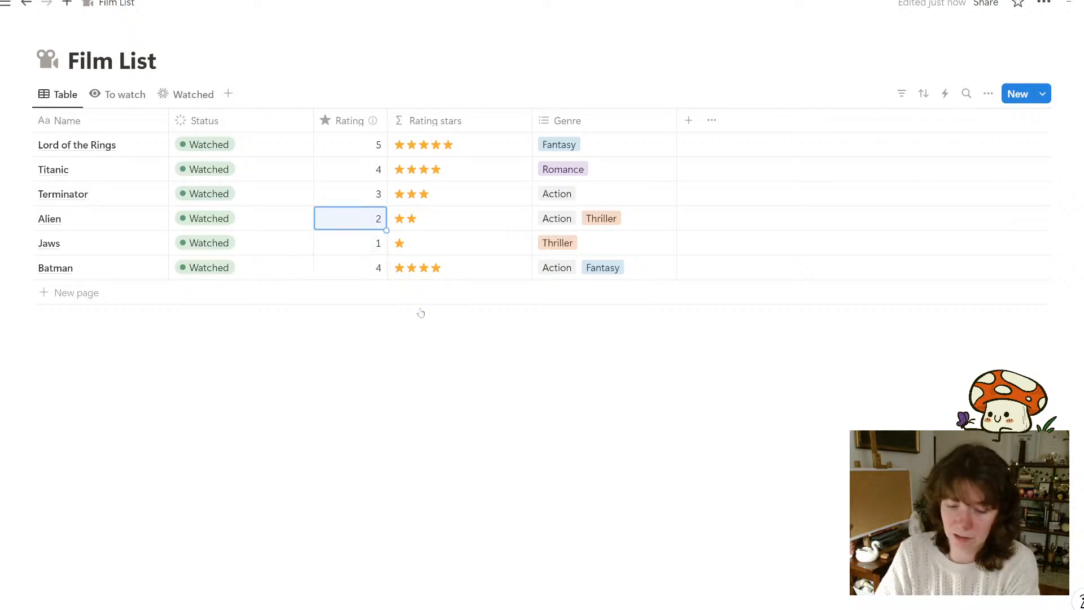
{"action": "type", "text": "3"}
{"action": "key", "text": "Return"}
{"action": "key", "text": "Down"}
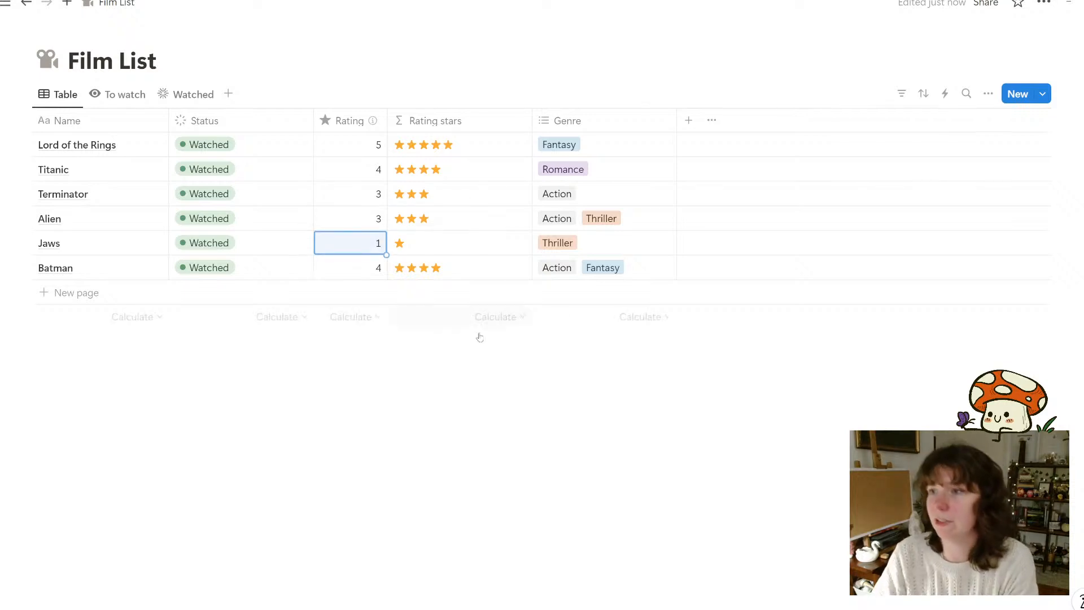
{"action": "left_click", "coordinate": [623, 433]}
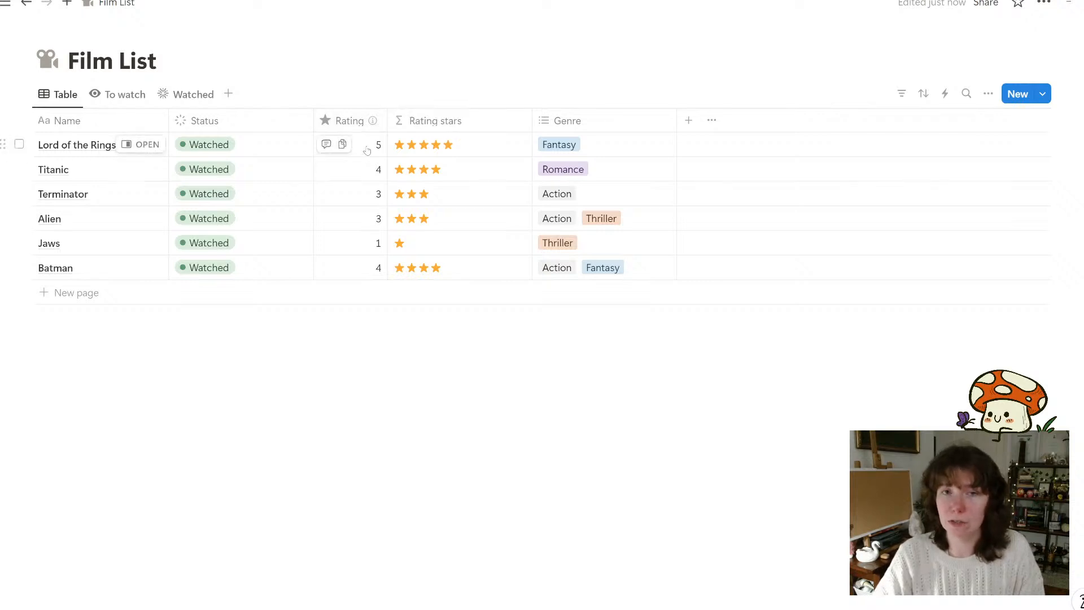
Add a new Chart view to the Film List and open its chart settings
{"action": "left_click", "coordinate": [228, 94]}
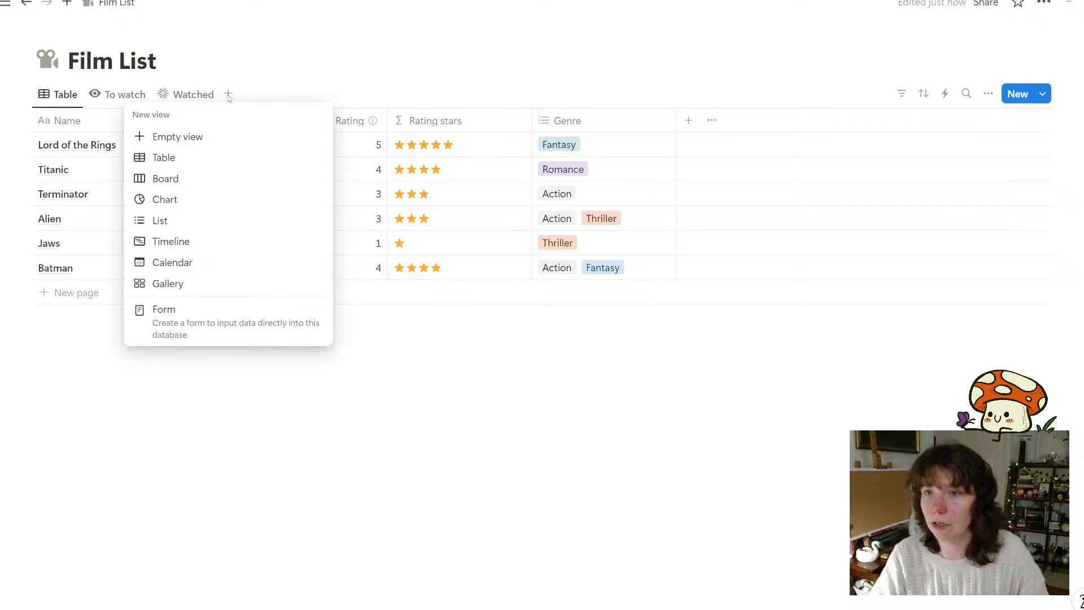
{"action": "left_click", "coordinate": [175, 199]}
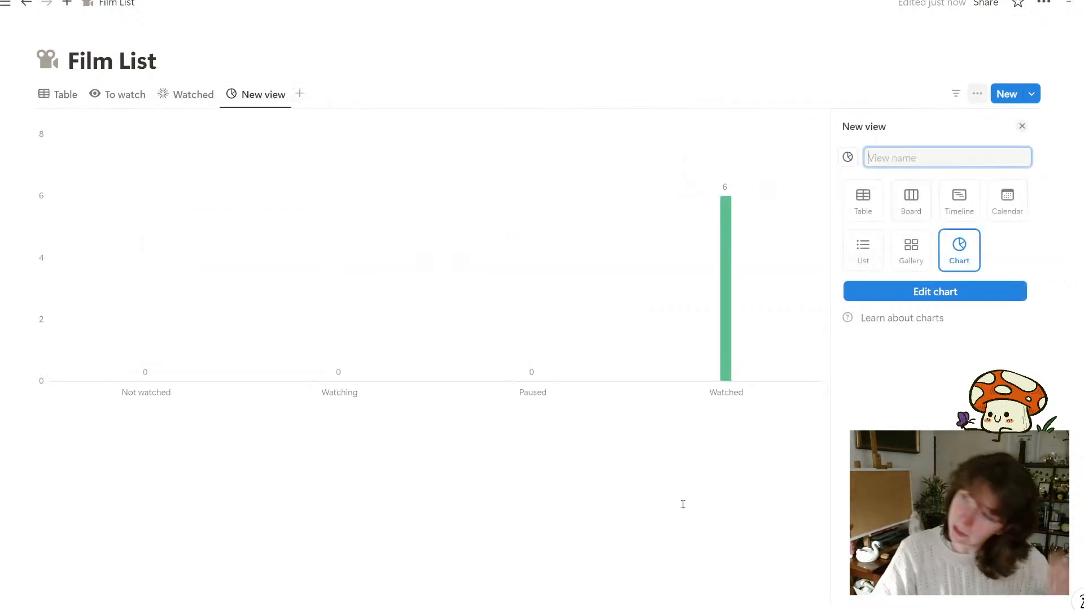
{"action": "left_click", "coordinate": [958, 293]}
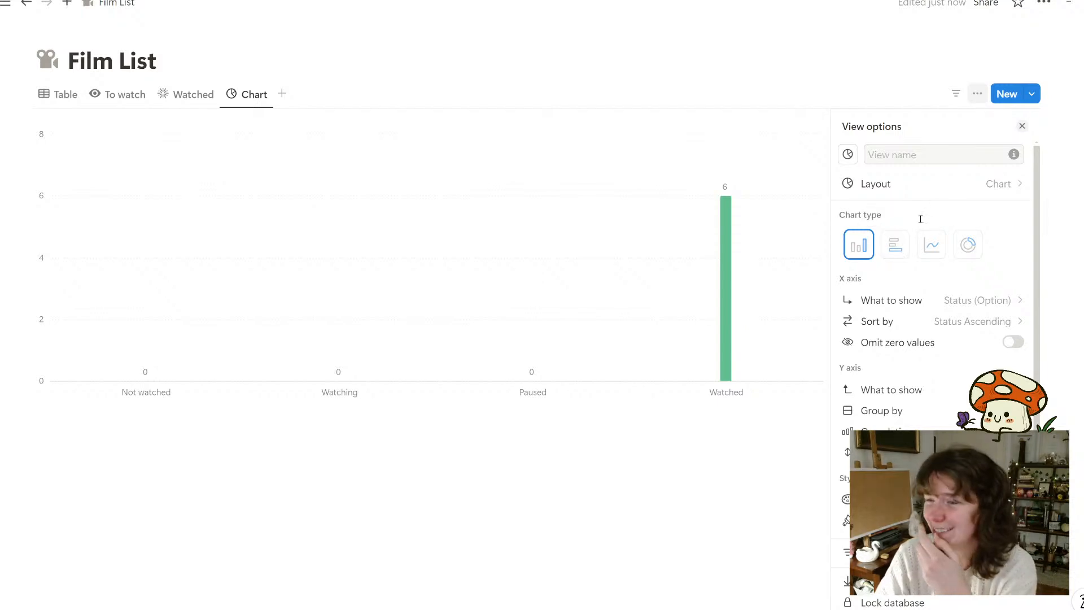
Name the chart view Favourites and give it a heart icon
{"action": "left_click", "coordinate": [926, 155]}
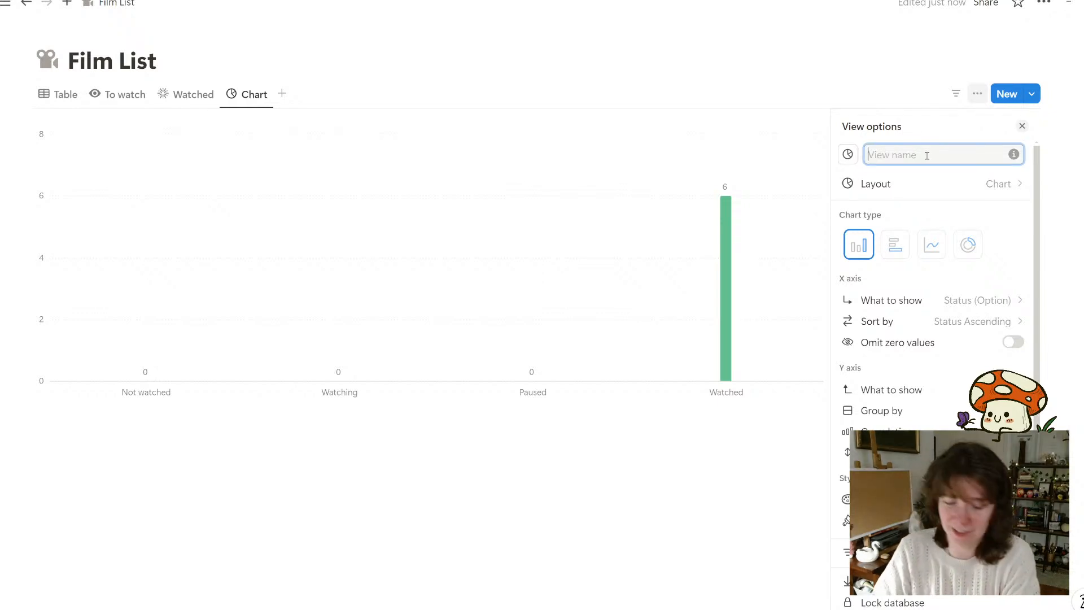
{"action": "type", "text": "Favourites"}
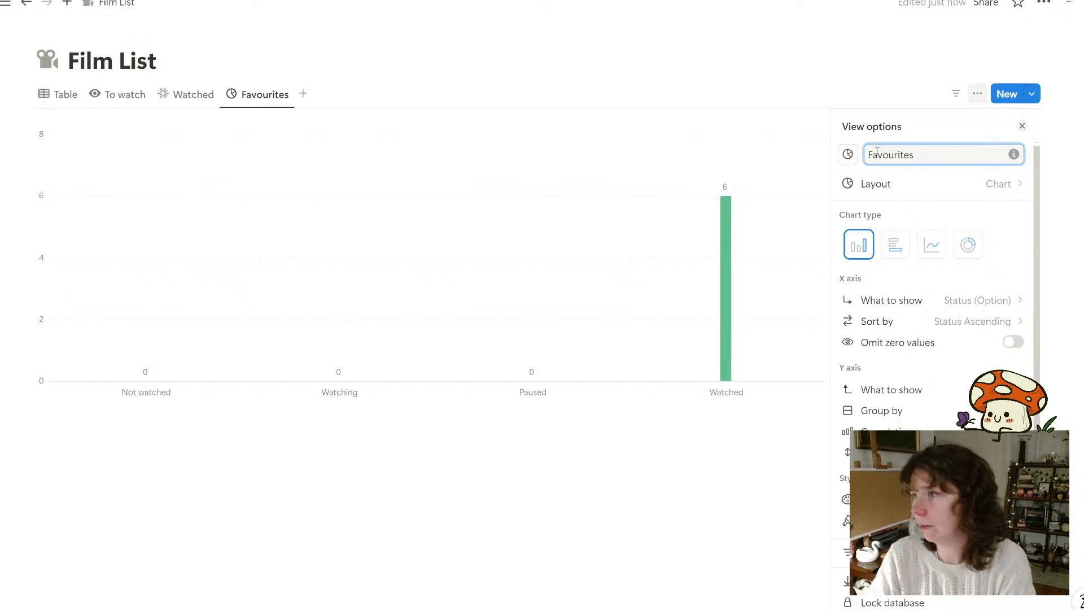
{"action": "left_click", "coordinate": [848, 157]}
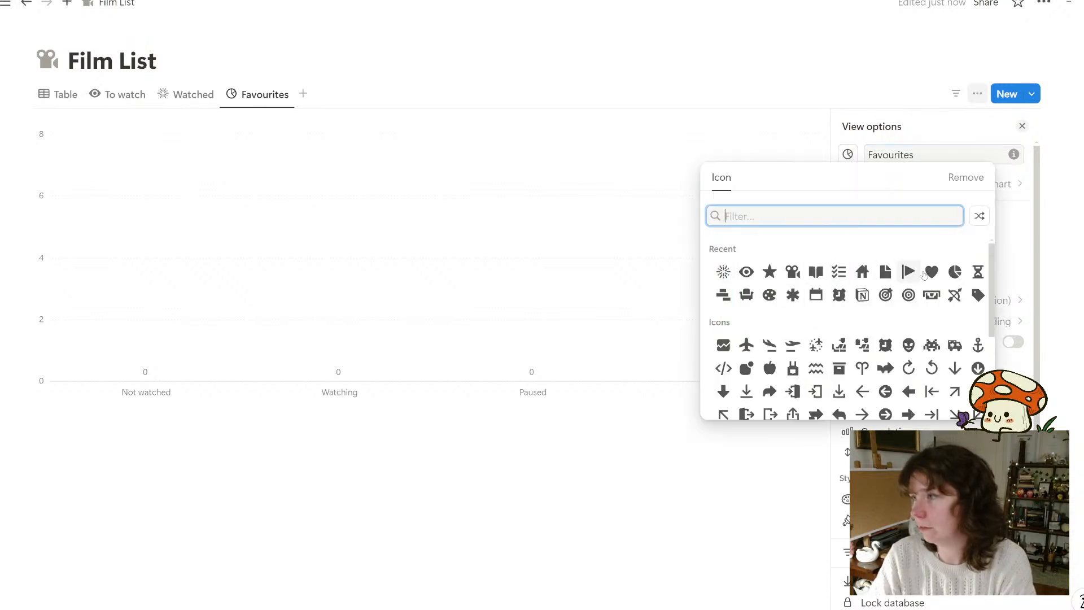
{"action": "left_click", "coordinate": [932, 271]}
Rename the chart view Ratings and give it a star icon
{"action": "left_click", "coordinate": [907, 155]}
{"action": "left_click_drag", "start_coordinate": [914, 157], "coordinate": [879, 154]}
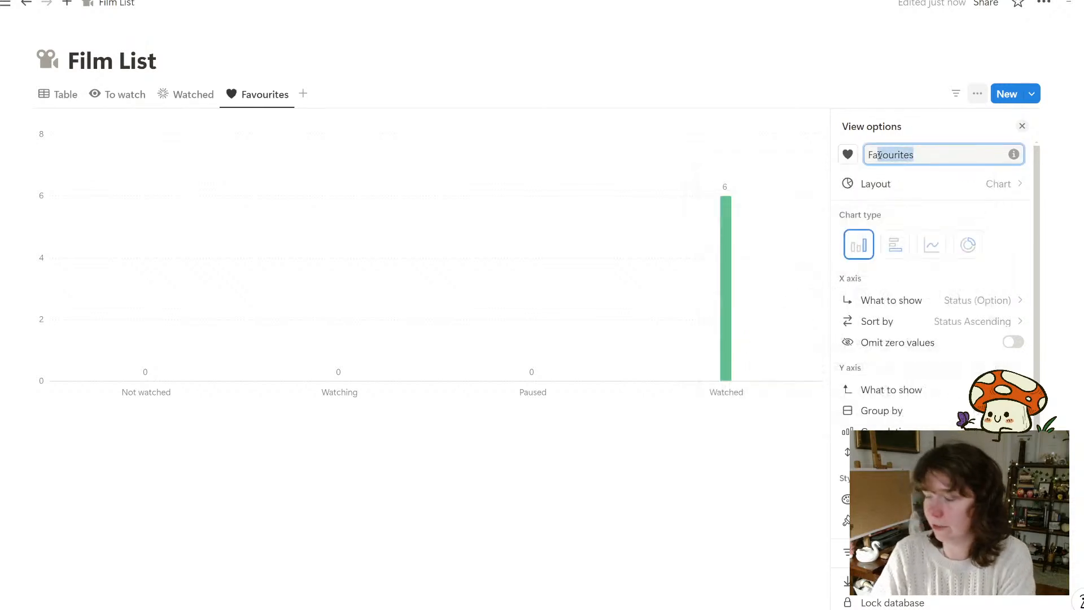
{"action": "key", "text": "BackSpace"}
{"action": "key", "text": "BackSpace"}
{"action": "key", "text": "BackSpace"}
{"action": "type", "text": "r"}
{"action": "key", "text": "BackSpace"}
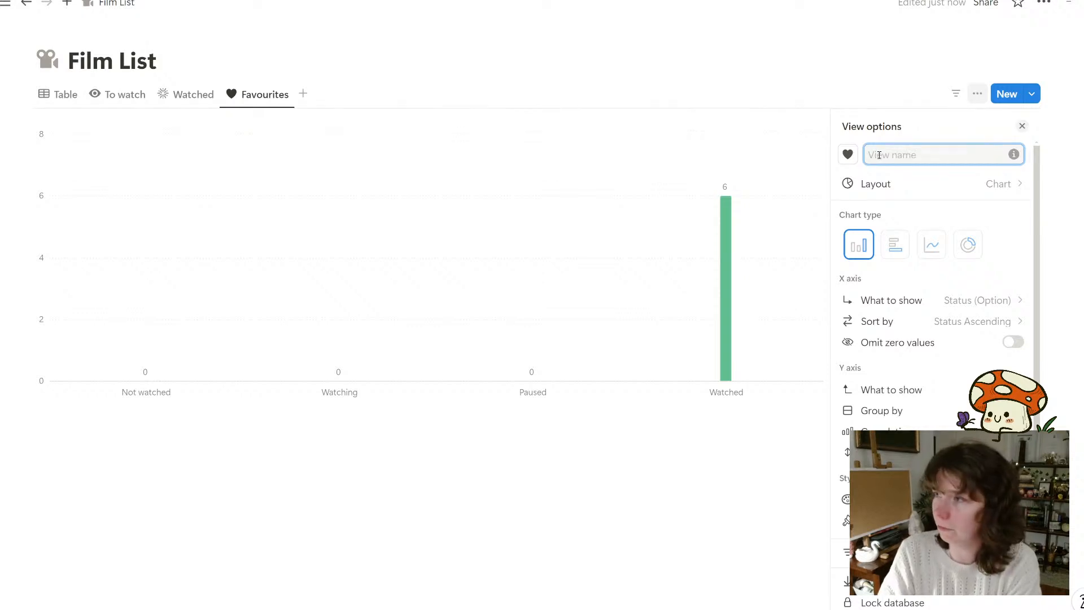
{"action": "type", "text": "Rati"}
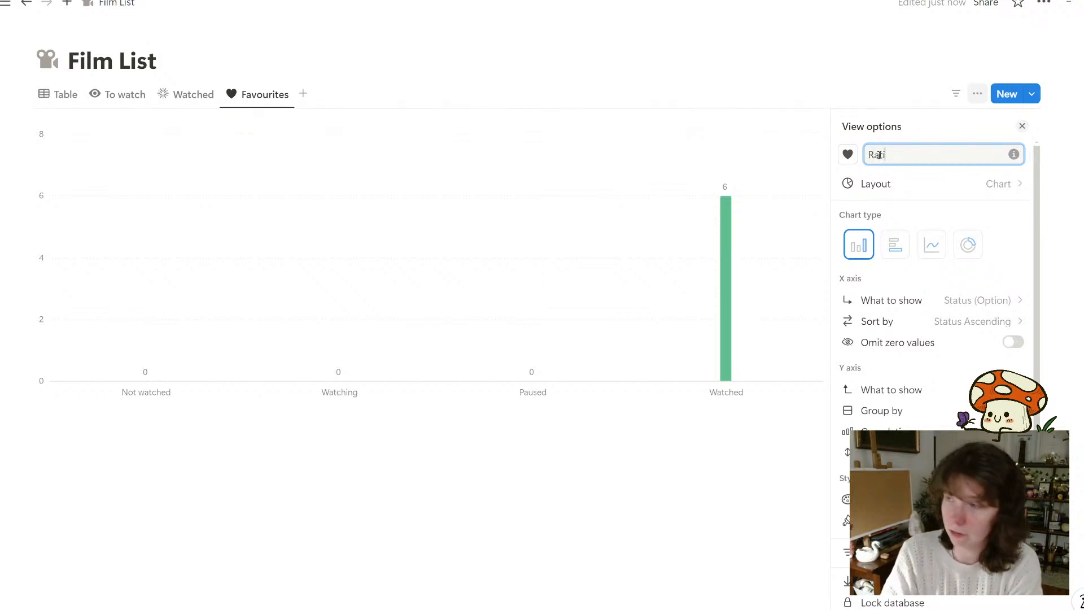
{"action": "type", "text": "ngs"}
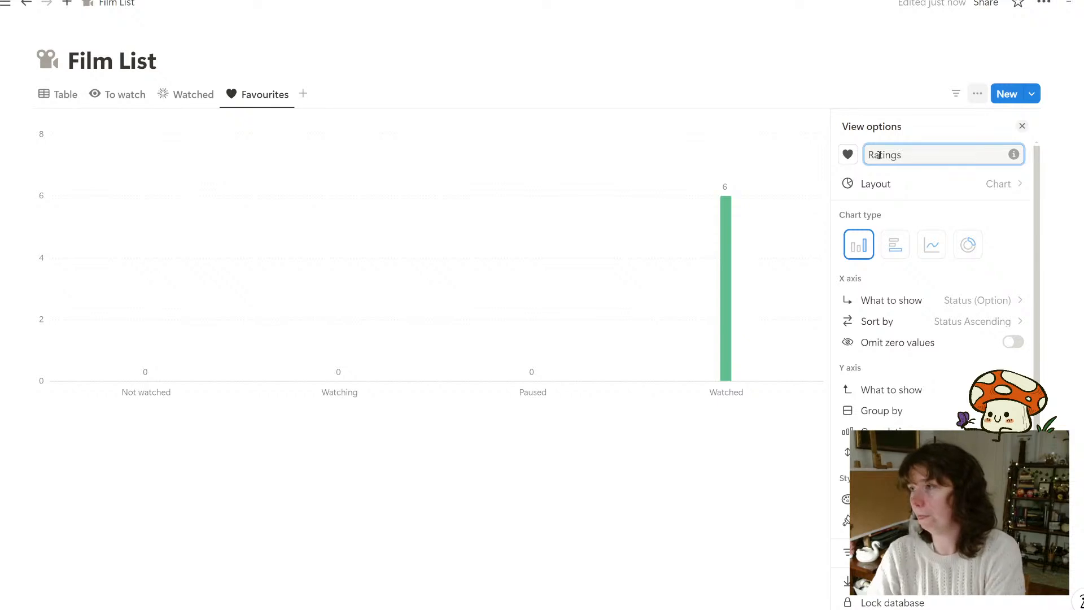
{"action": "key", "text": "Return"}
{"action": "left_click", "coordinate": [847, 154]}
{"action": "left_click", "coordinate": [792, 272]}
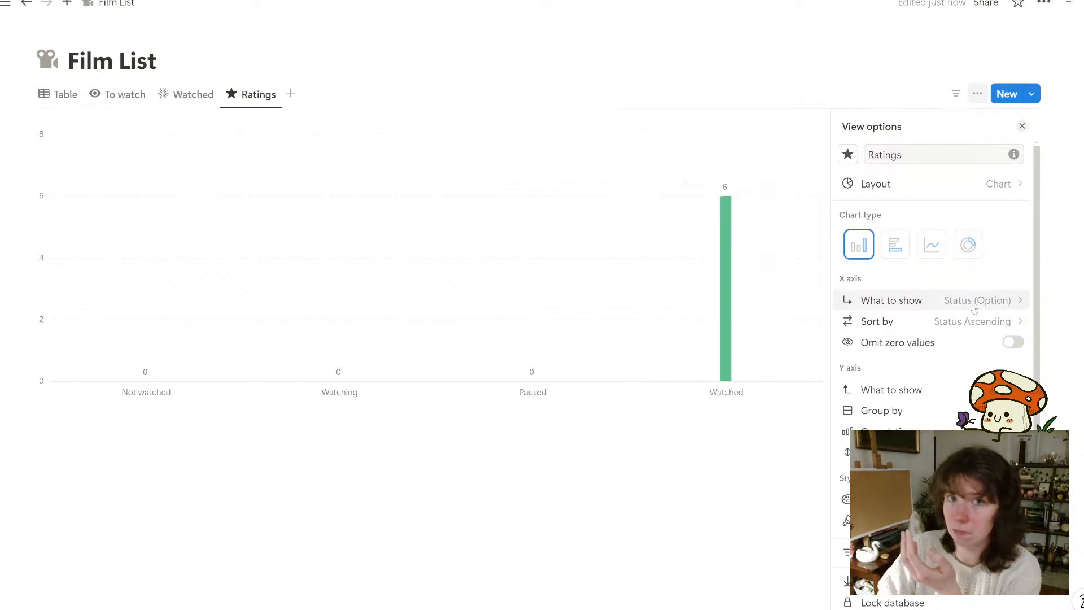
Show Genre on the Ratings chart's X axis and return to the Table view
{"action": "left_click", "coordinate": [1004, 305]}
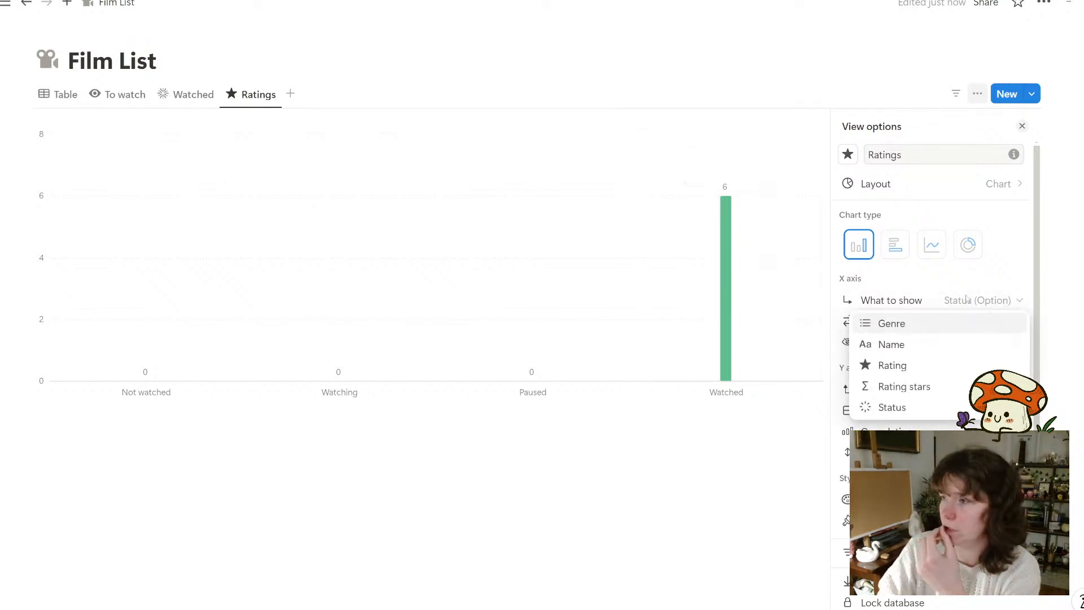
{"action": "left_click", "coordinate": [902, 322]}
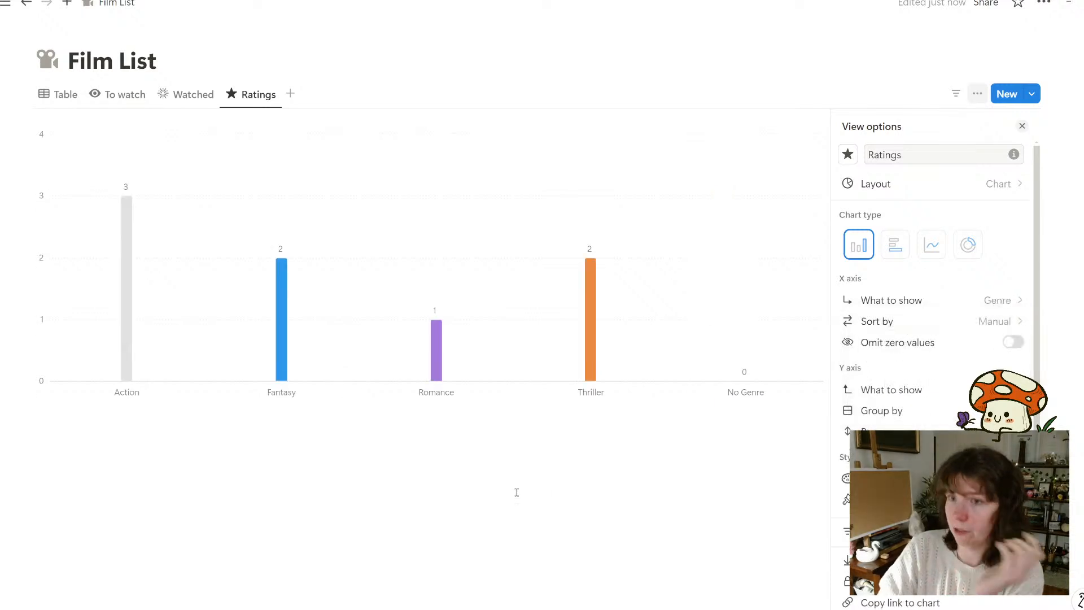
{"action": "mouse_move", "coordinate": [164, 167]}
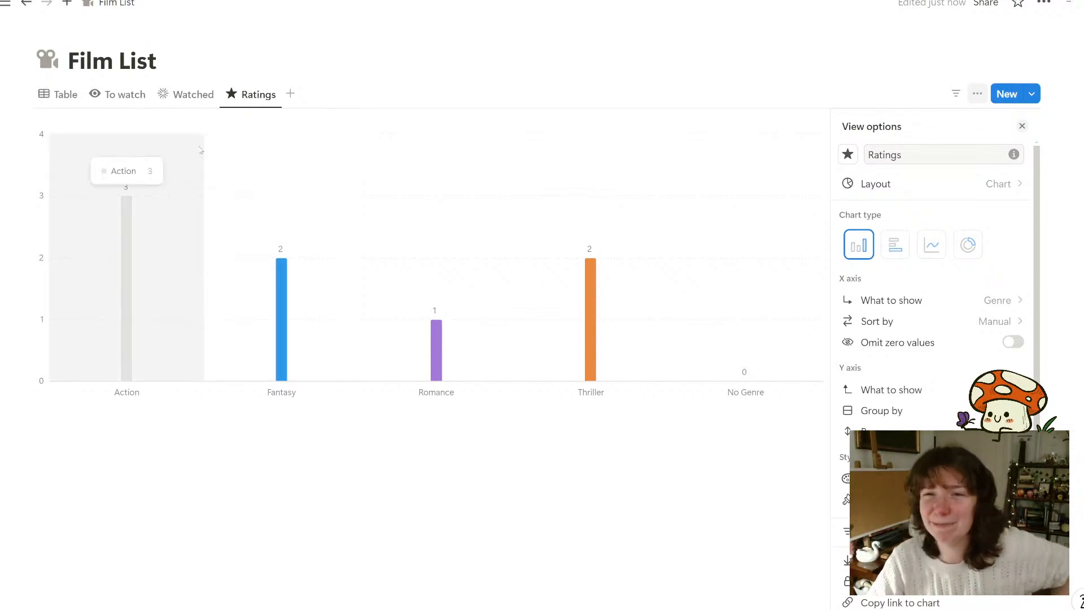
{"action": "left_click", "coordinate": [58, 95]}
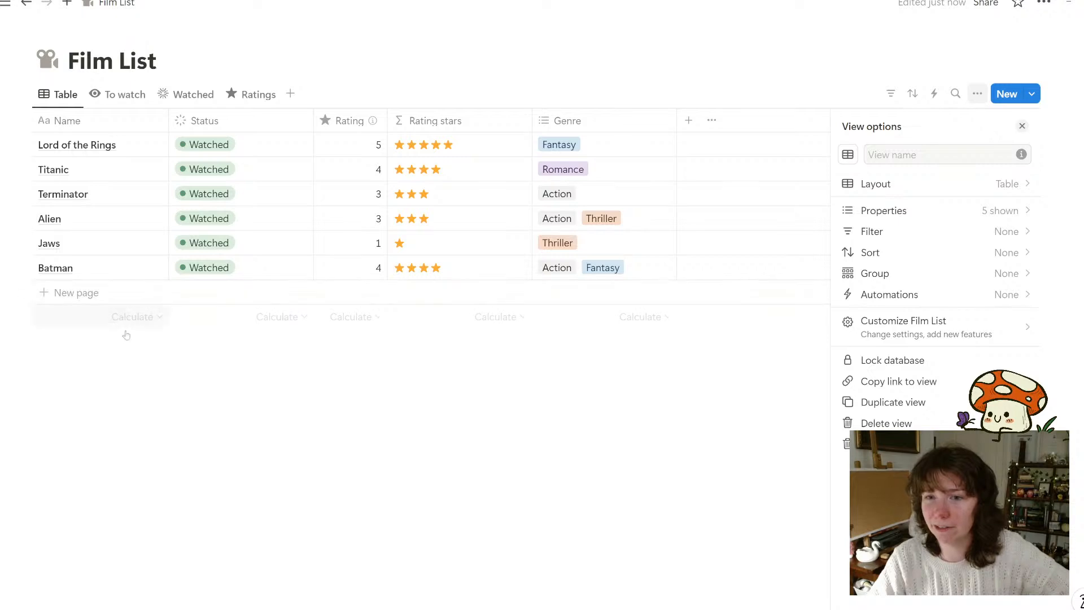
Add a Count all calculation under the Name column of the Table view
{"action": "left_click", "coordinate": [133, 317]}
{"action": "mouse_move", "coordinate": [86, 364]}
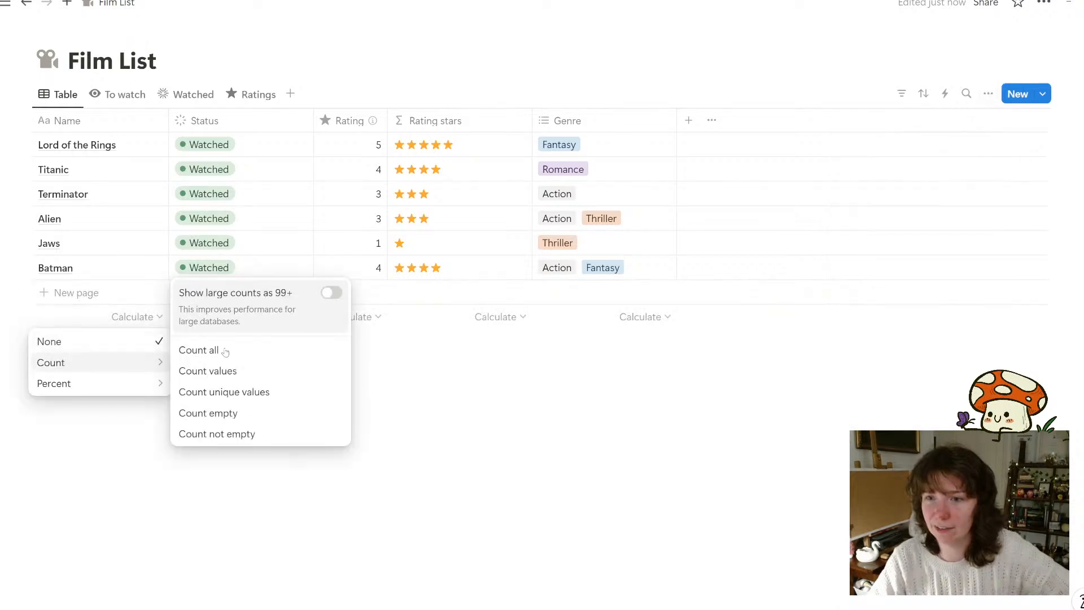
{"action": "left_click", "coordinate": [199, 350]}
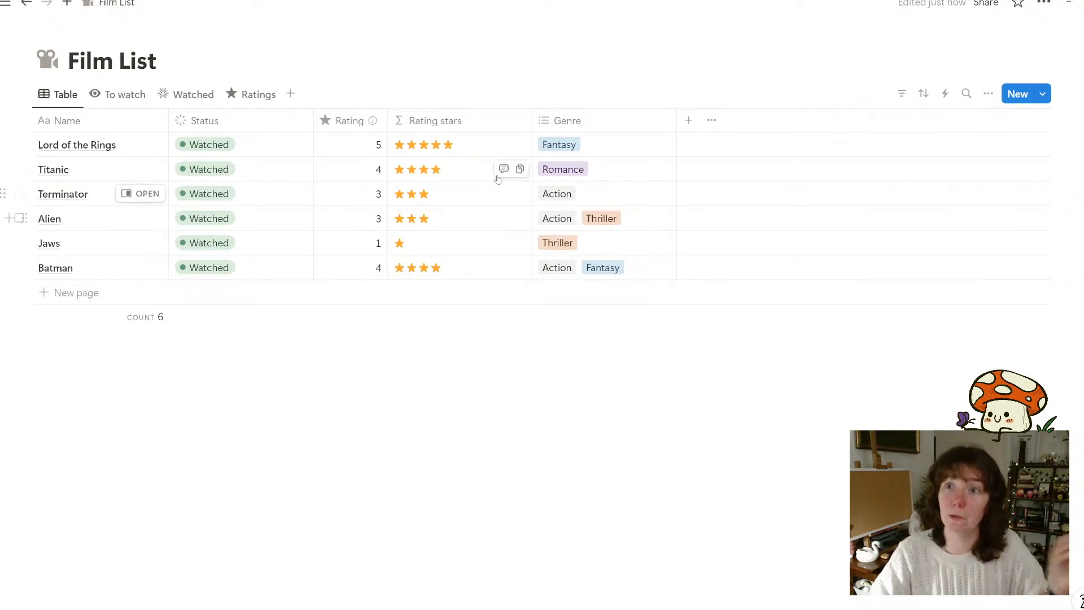
Omit zero values from the X axis of the Ratings chart
{"action": "left_click", "coordinate": [234, 96]}
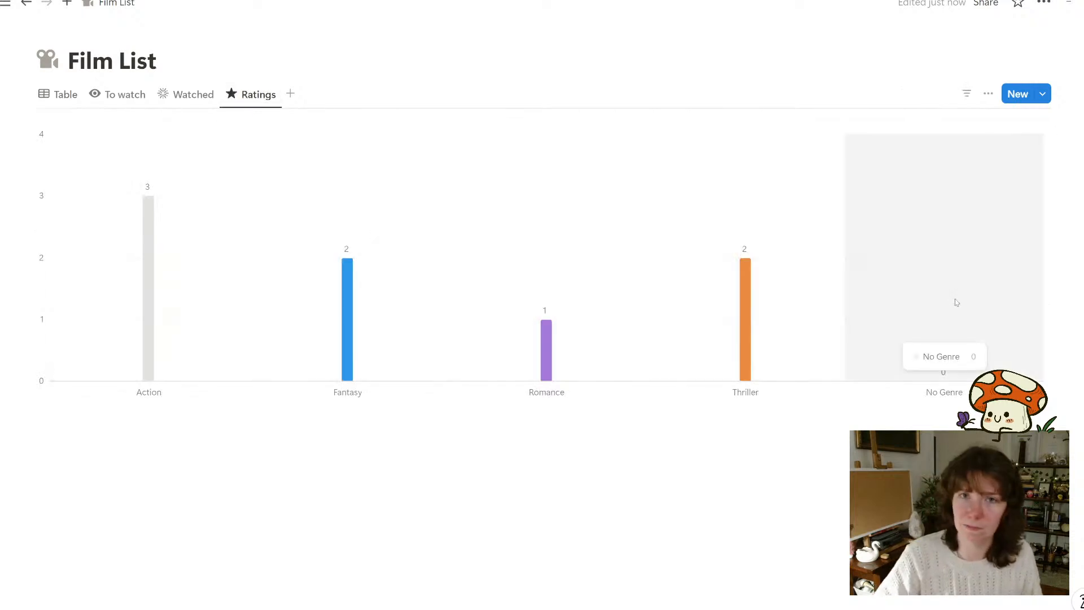
{"action": "left_click", "coordinate": [987, 95]}
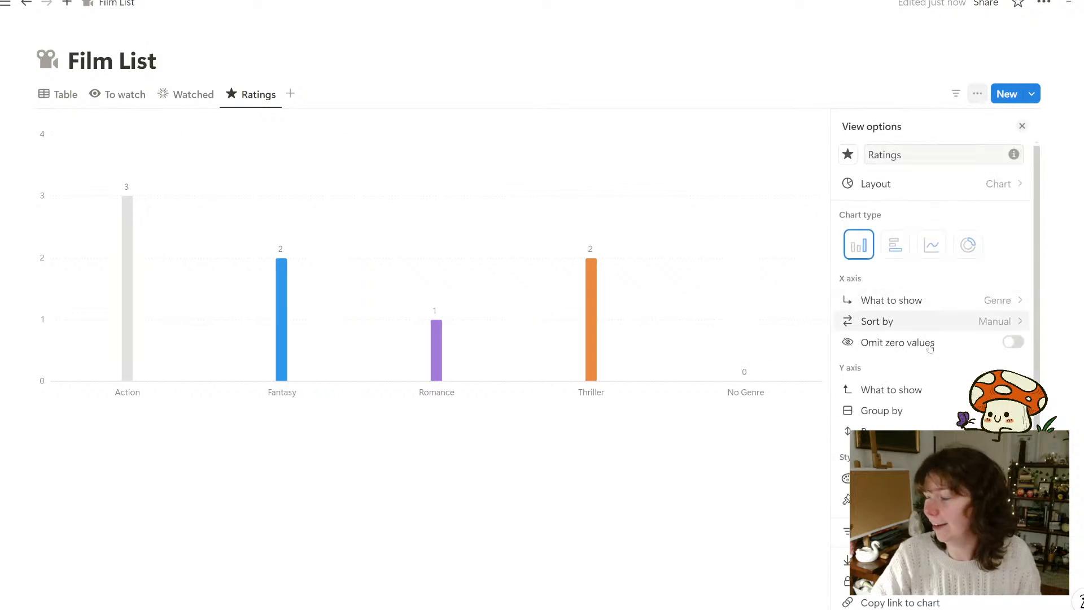
{"action": "left_click", "coordinate": [1013, 344]}
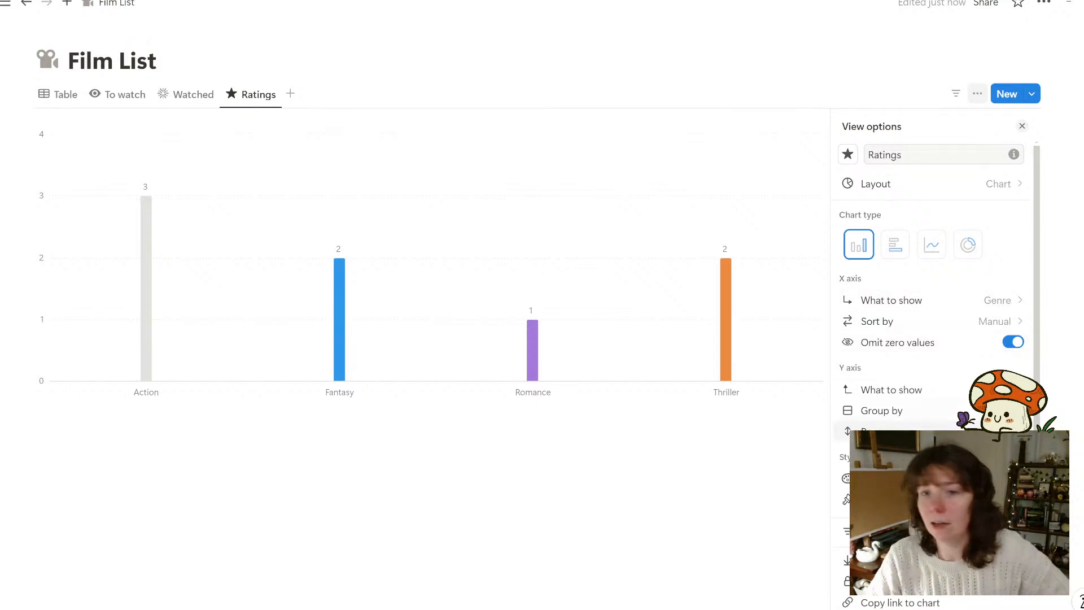
Plot Rating on the Ratings chart's Y axis, trying Average first and settling on Median
{"action": "left_click", "coordinate": [897, 390]}
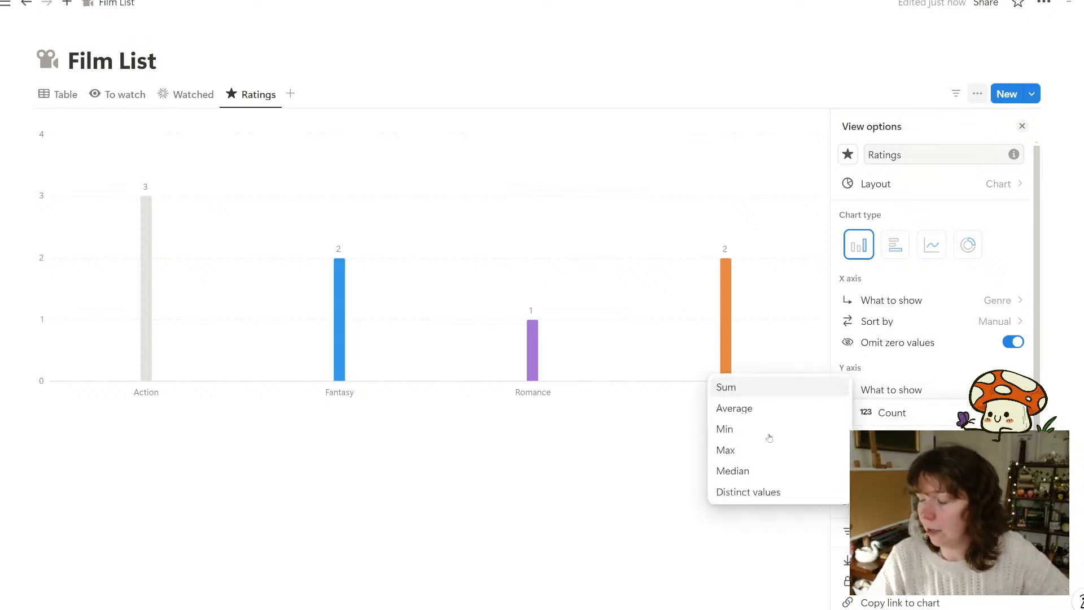
{"action": "left_click", "coordinate": [747, 412]}
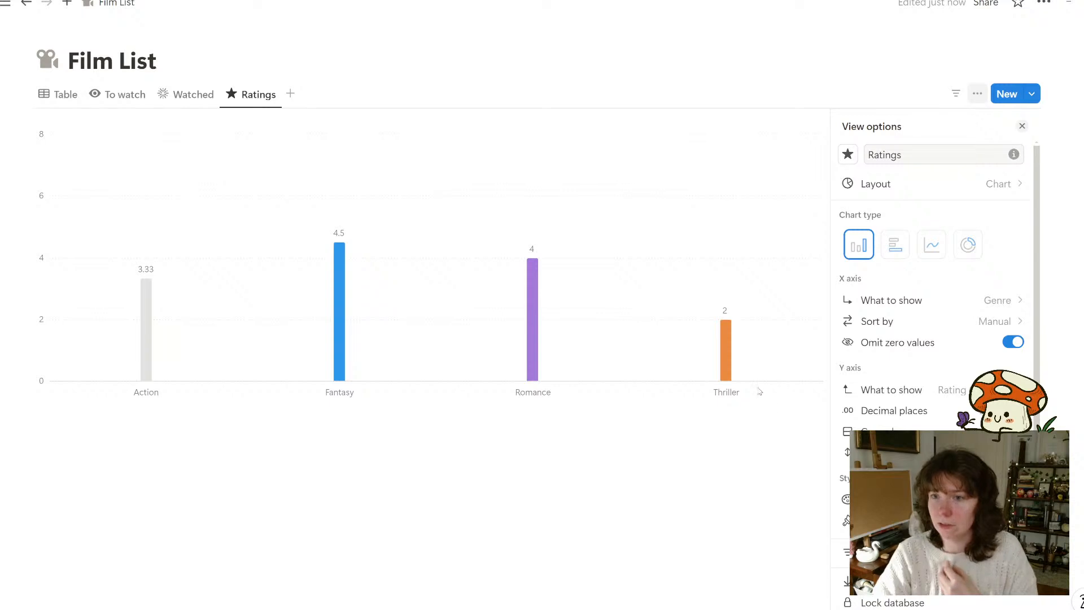
{"action": "left_click", "coordinate": [897, 389]}
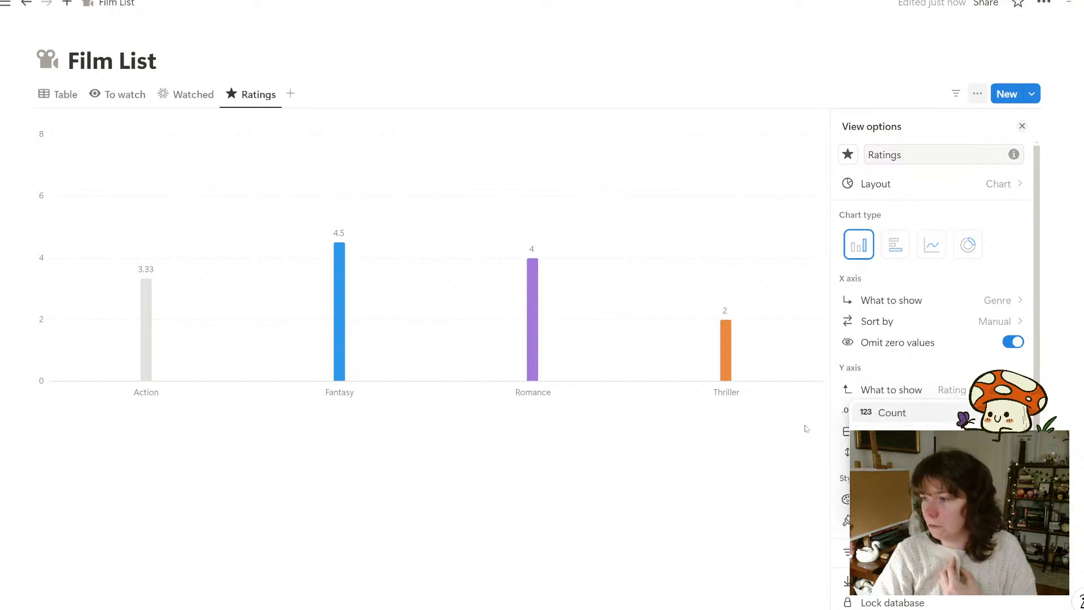
{"action": "left_click", "coordinate": [898, 441]}
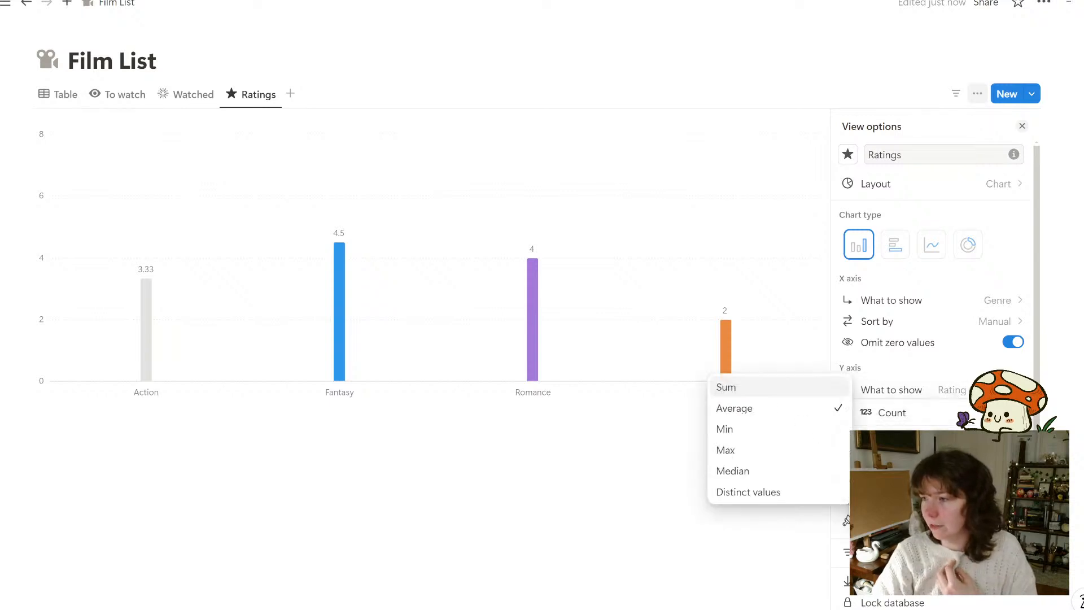
{"action": "left_click", "coordinate": [773, 477]}
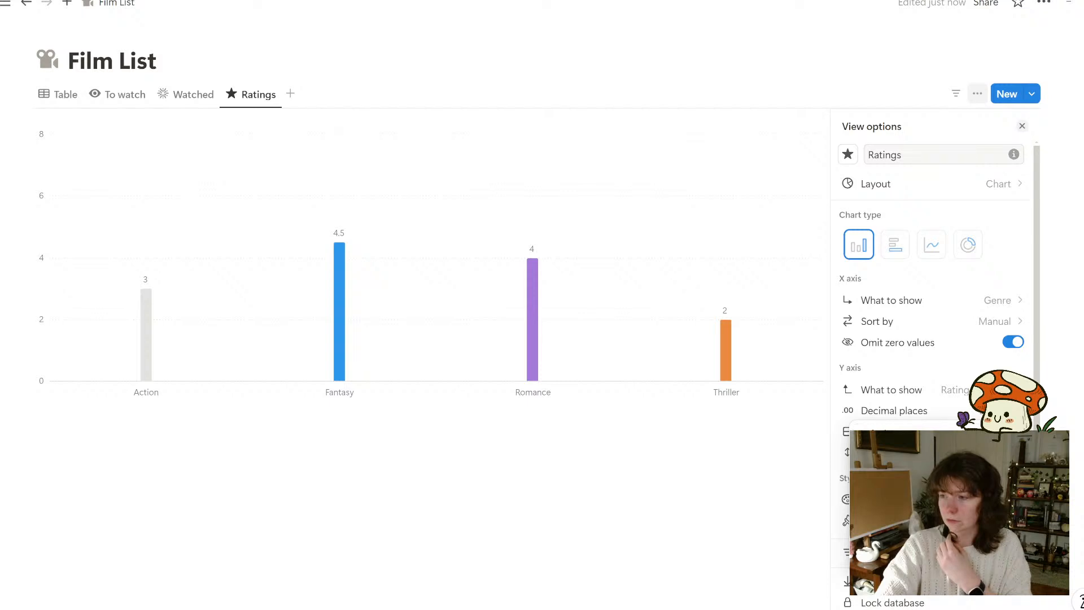
{"action": "left_click", "coordinate": [881, 452]}
{"action": "left_click", "coordinate": [894, 410]}
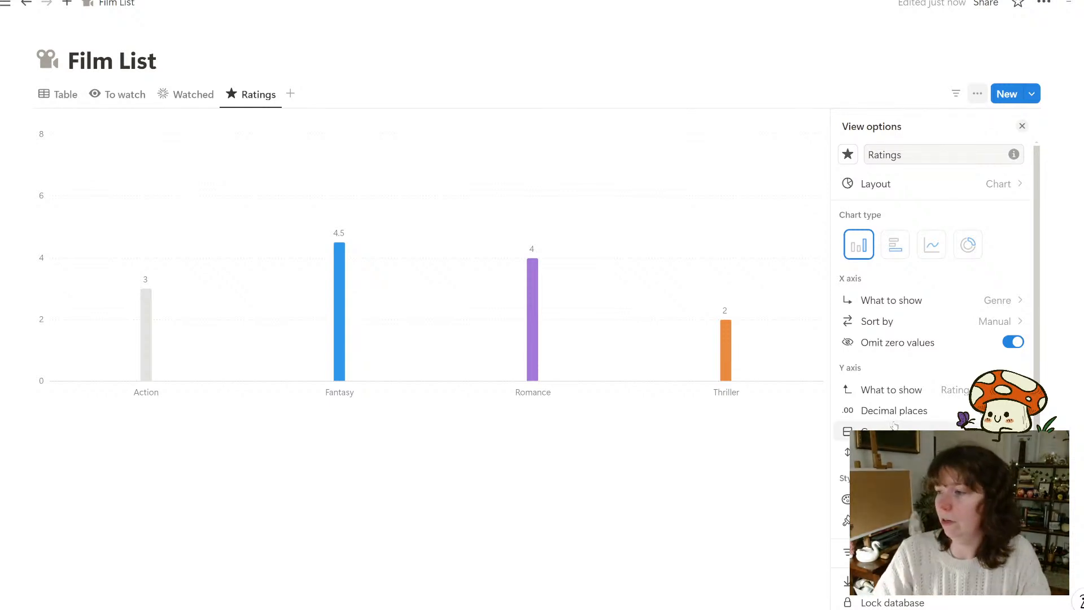
Try the Purple colour palette on the Ratings chart and settle on Colorful
{"action": "scroll", "coordinate": [892, 440], "scroll_direction": "down", "scroll_amount": 1}
{"action": "left_click", "coordinate": [846, 454]}
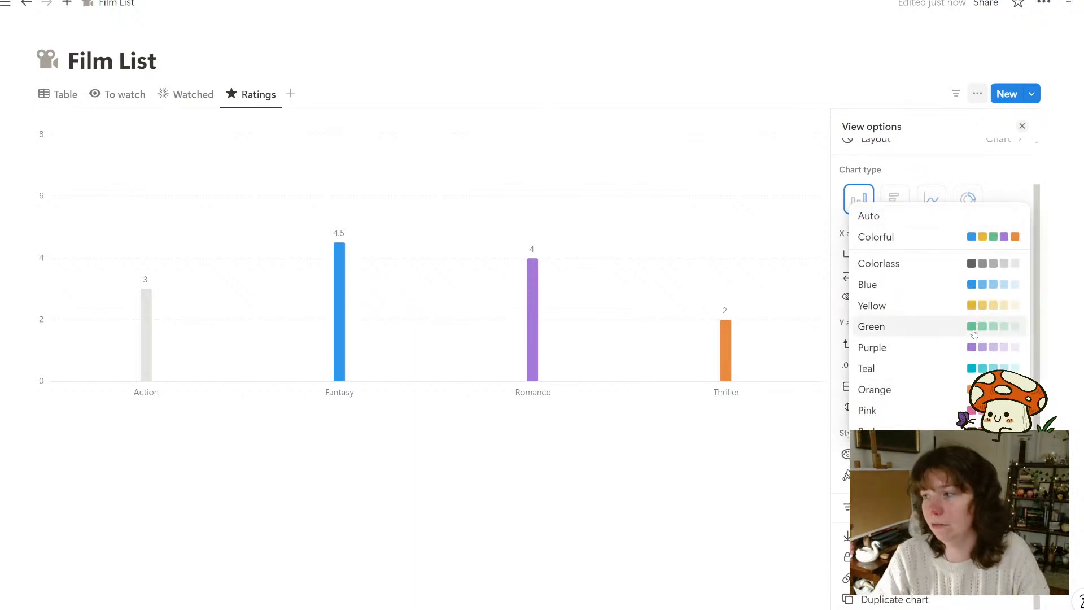
{"action": "left_click", "coordinate": [951, 348]}
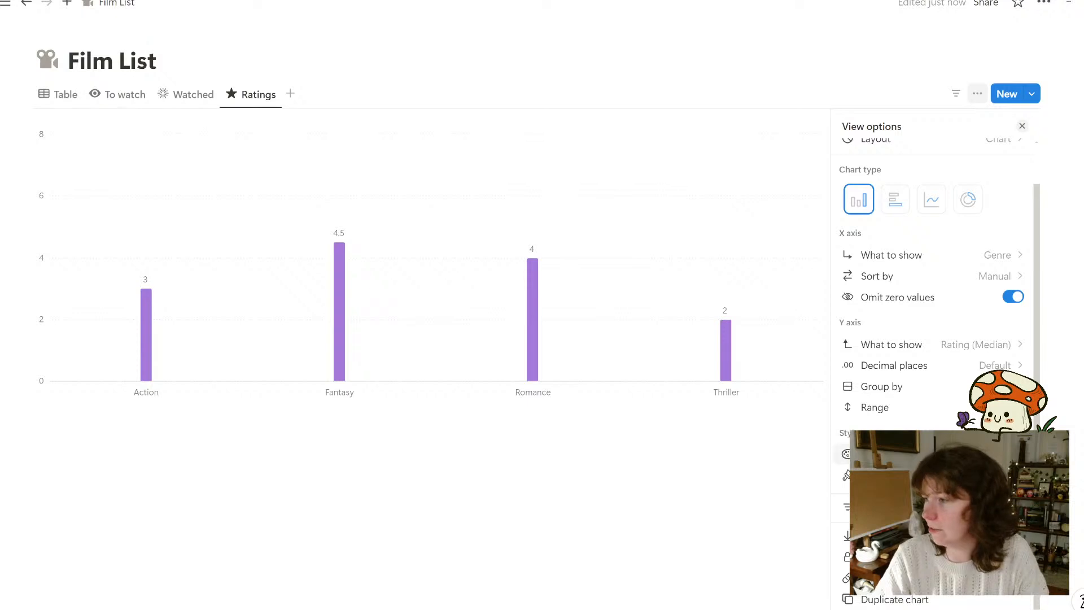
{"action": "left_click", "coordinate": [993, 453]}
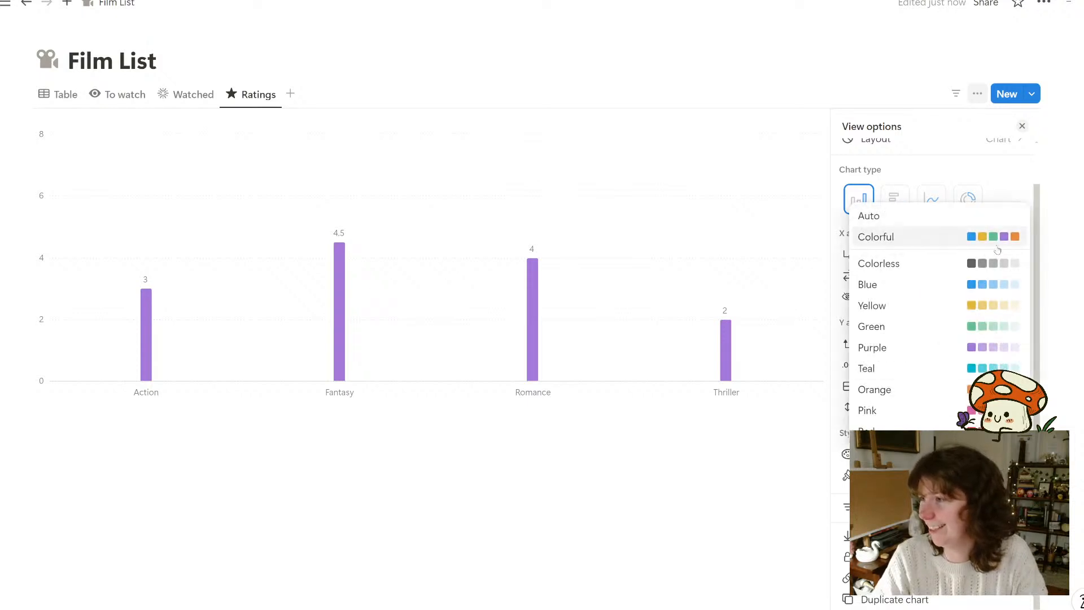
{"action": "left_click", "coordinate": [991, 238]}
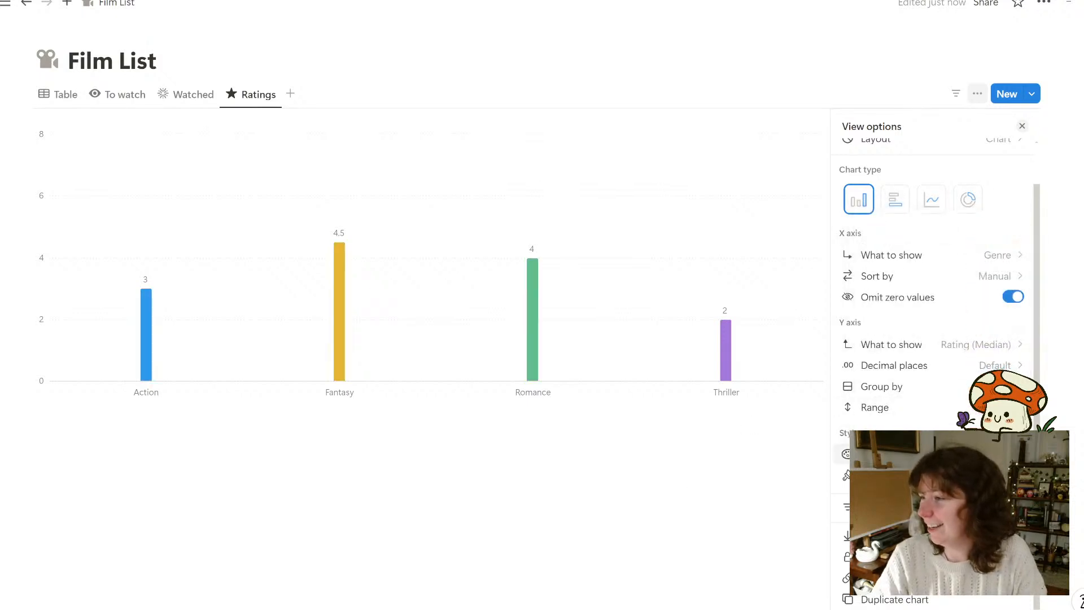
Try grouping the Ratings chart's Y axis by Name and reset the grouping to None
{"action": "scroll", "coordinate": [903, 429], "scroll_direction": "down", "scroll_amount": 1}
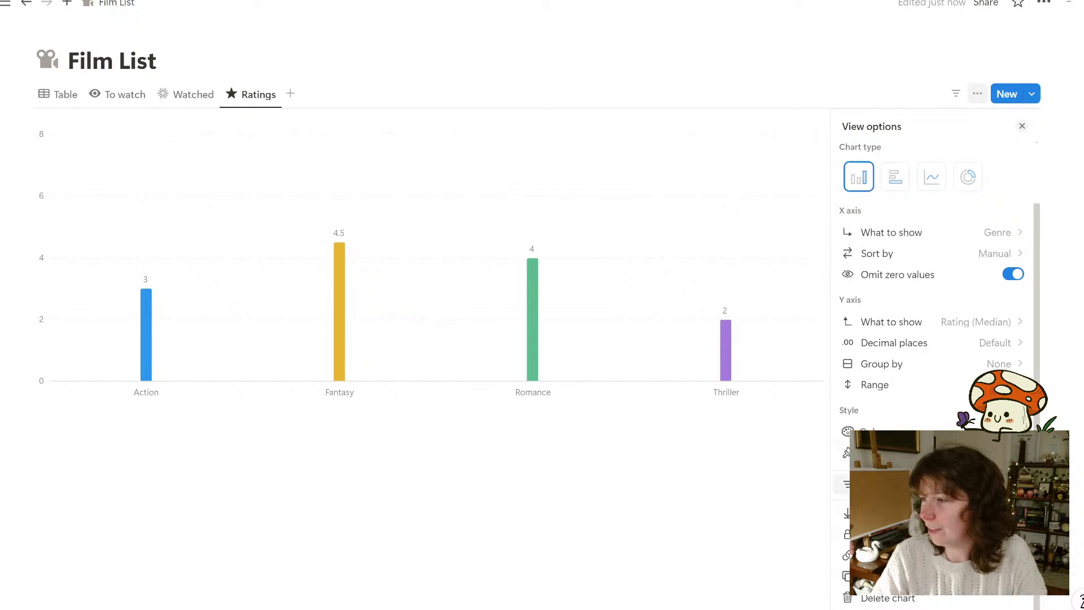
{"action": "left_click", "coordinate": [963, 366]}
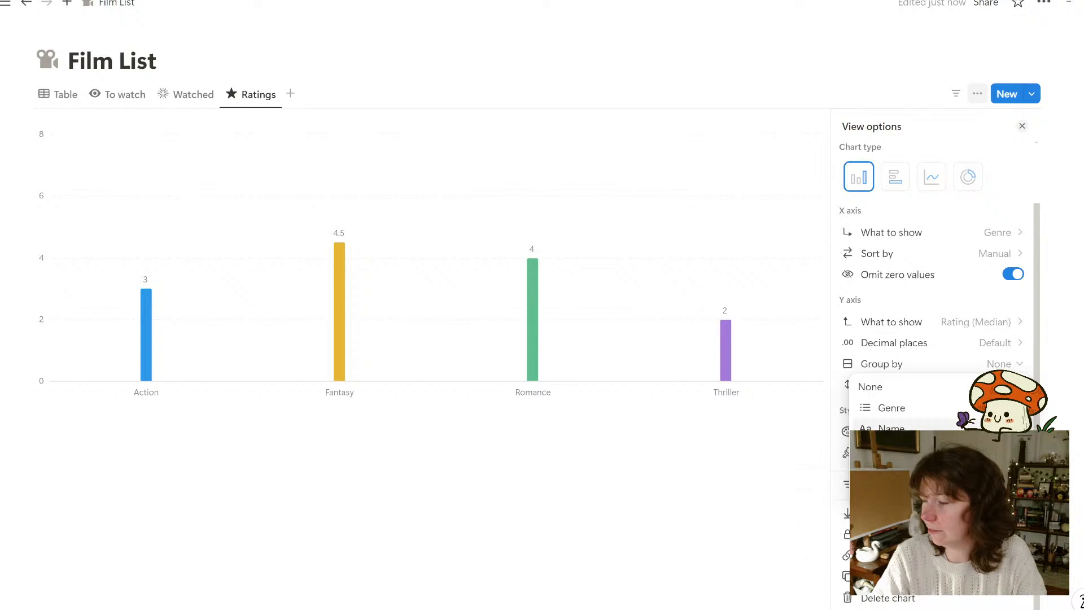
{"action": "left_click", "coordinate": [891, 428]}
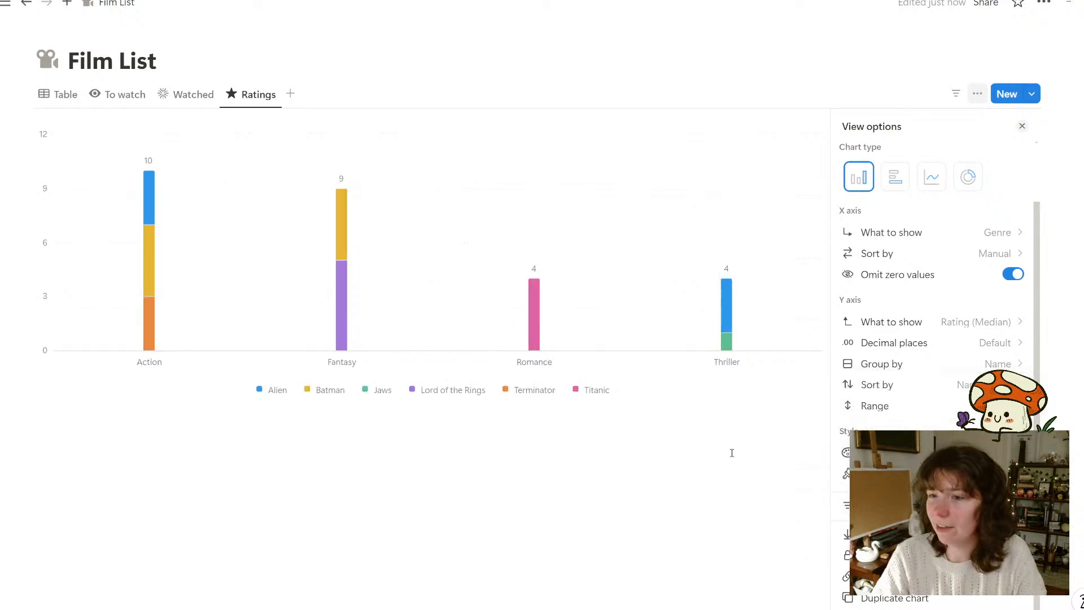
{"action": "mouse_move", "coordinate": [172, 158]}
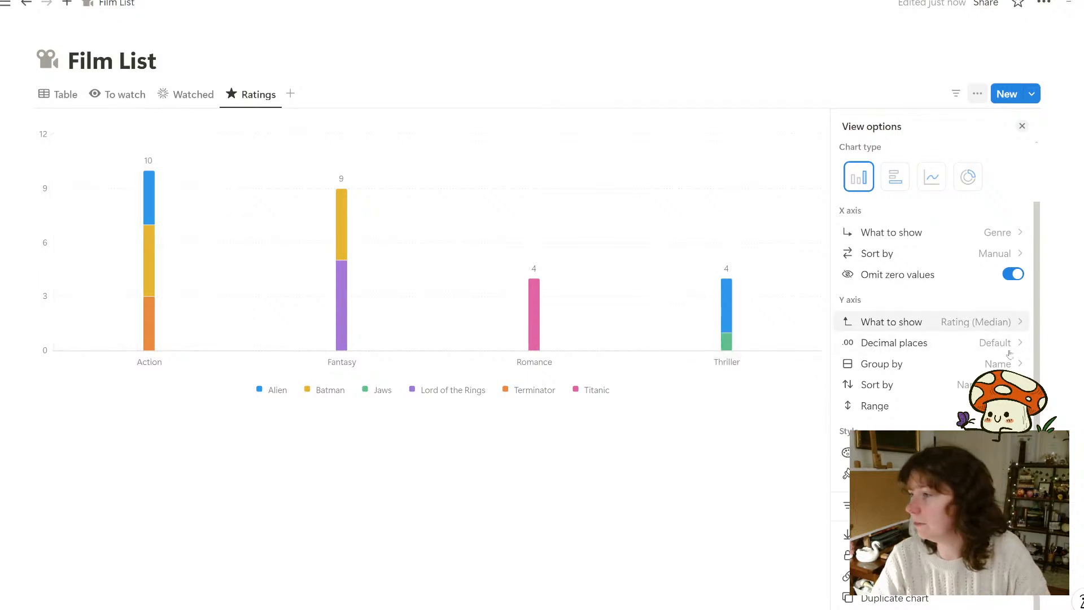
{"action": "left_click", "coordinate": [903, 364]}
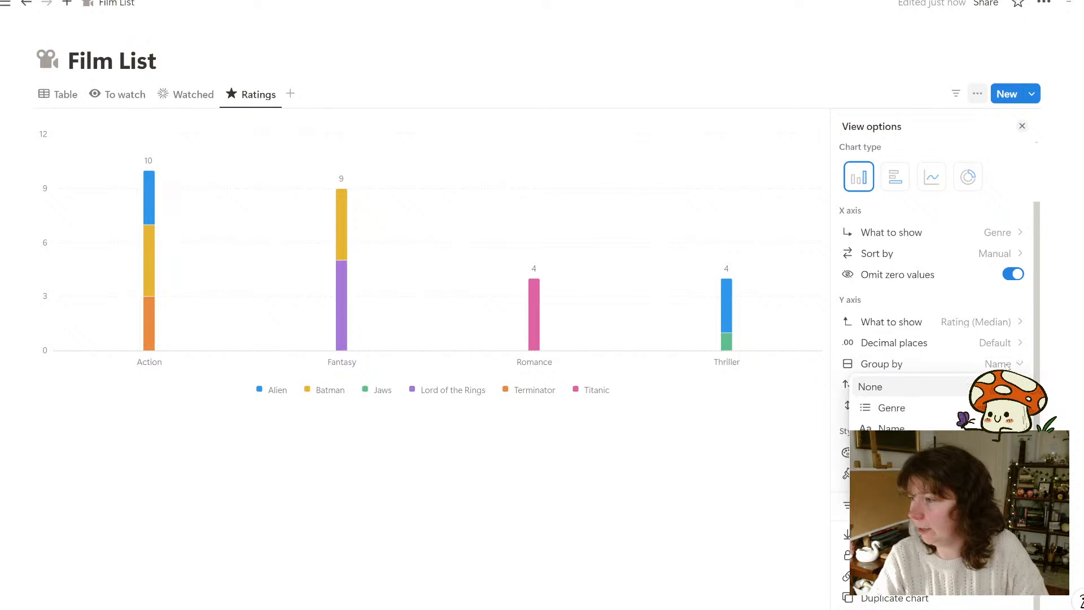
{"action": "left_click", "coordinate": [878, 388]}
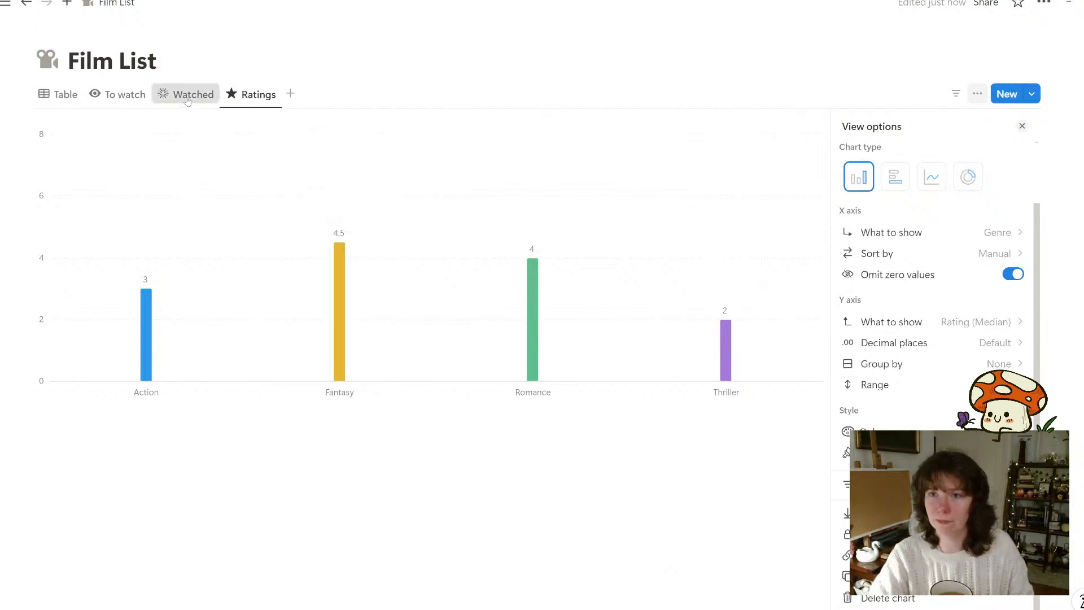
Review the film cards in the Watched view, return to the Ratings chart and open its view options
{"action": "left_click", "coordinate": [181, 98]}
{"action": "left_click", "coordinate": [418, 402]}
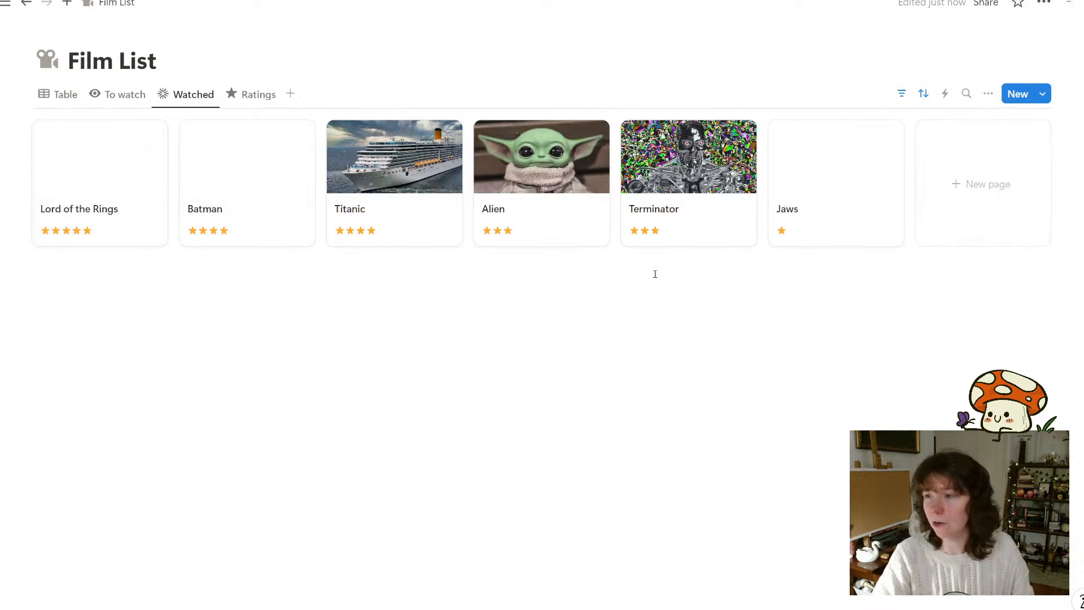
{"action": "left_click", "coordinate": [236, 95]}
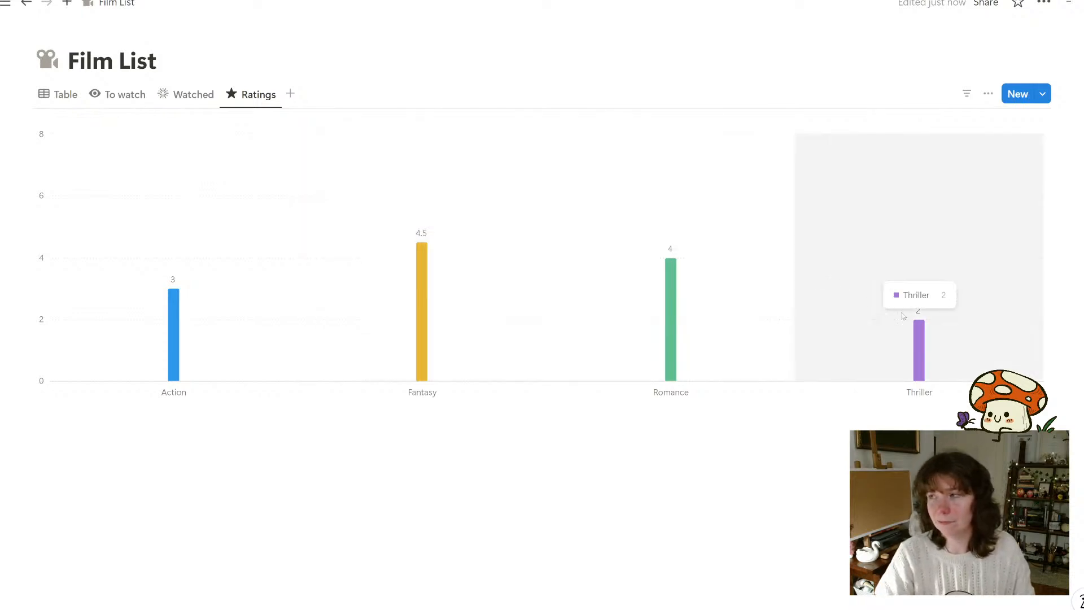
{"action": "left_click", "coordinate": [988, 93]}
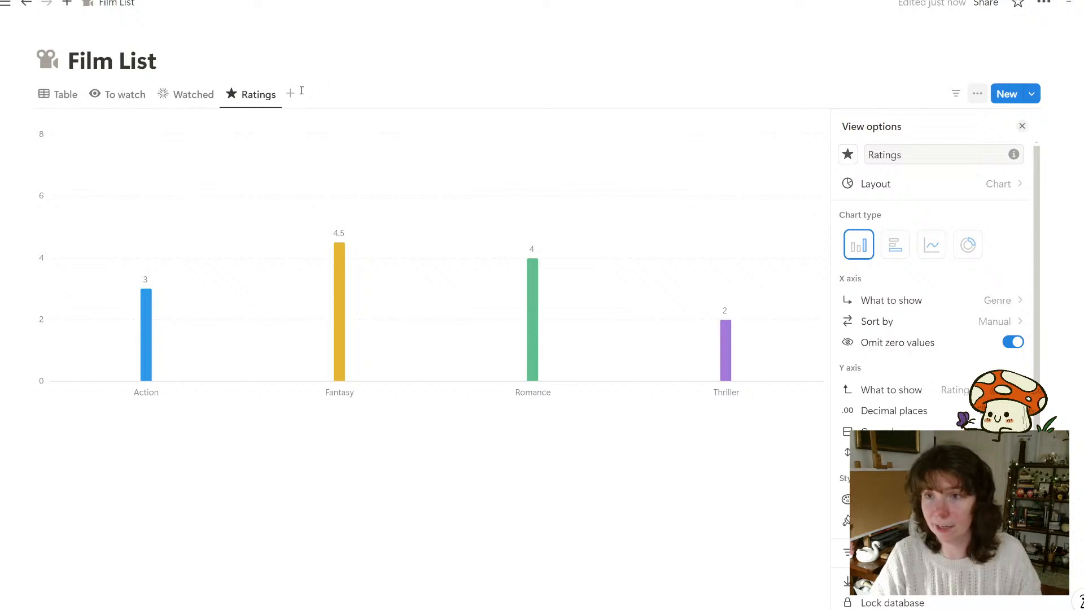
Add a second Chart view to the Film List and name it Genres
{"action": "left_click", "coordinate": [290, 95]}
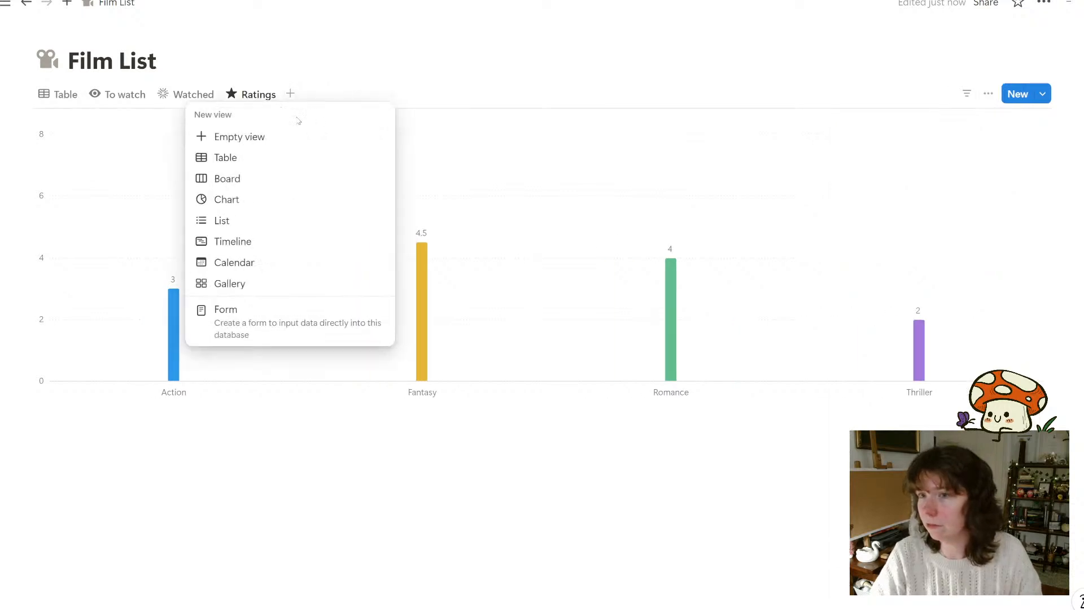
{"action": "left_click", "coordinate": [232, 196]}
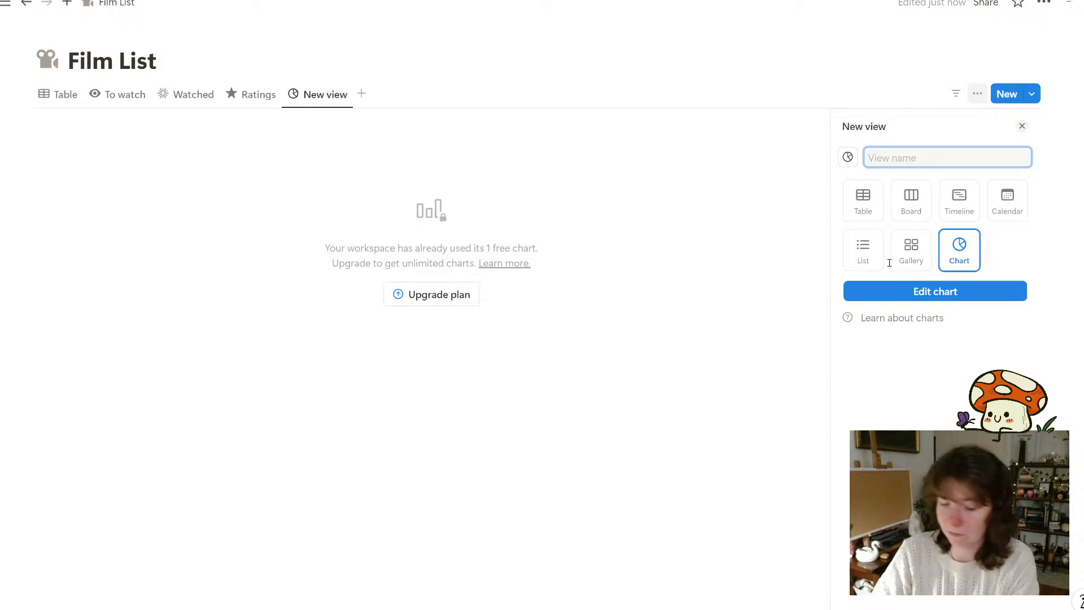
{"action": "type", "text": "W"}
{"action": "key", "text": "BackSpace"}
{"action": "type", "text": "Genres"}
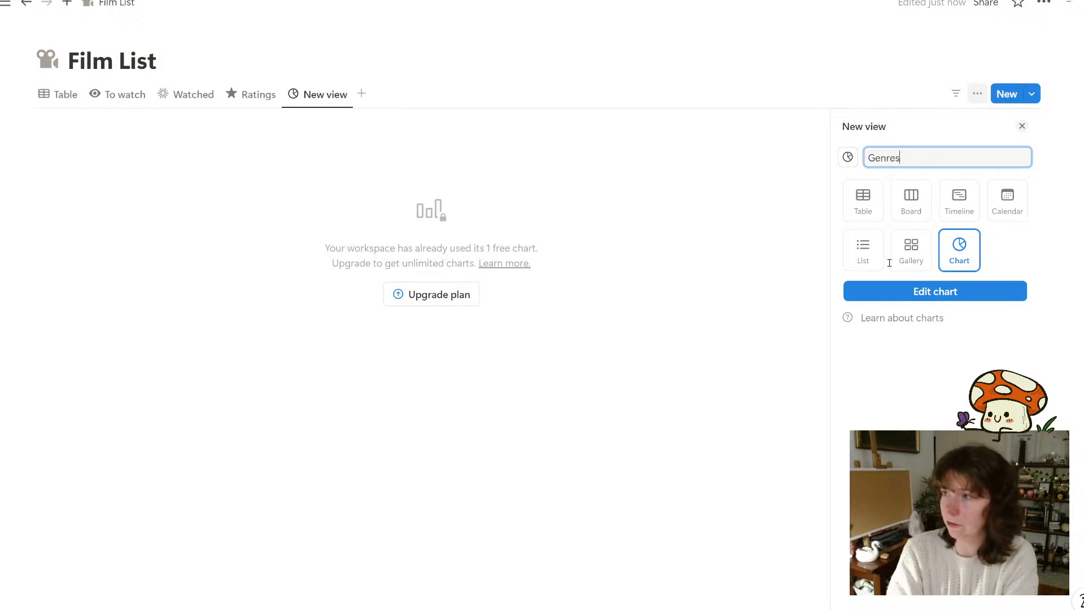
{"action": "key", "text": "Return"}
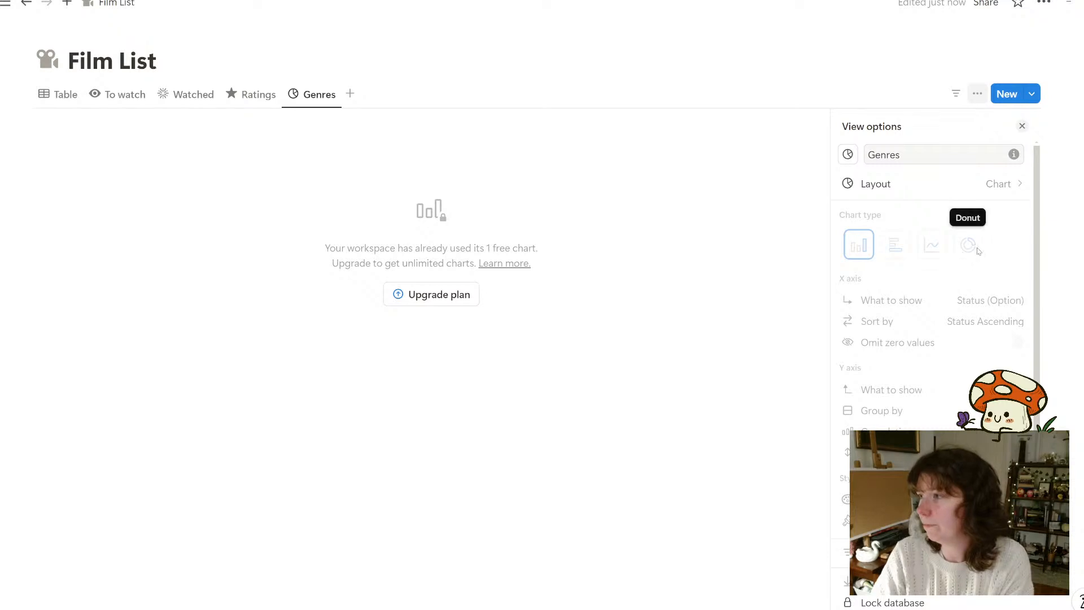
Check the chart options and layout of the Genres view and delete that view
{"action": "scroll", "coordinate": [959, 361], "scroll_direction": "down", "scroll_amount": 2}
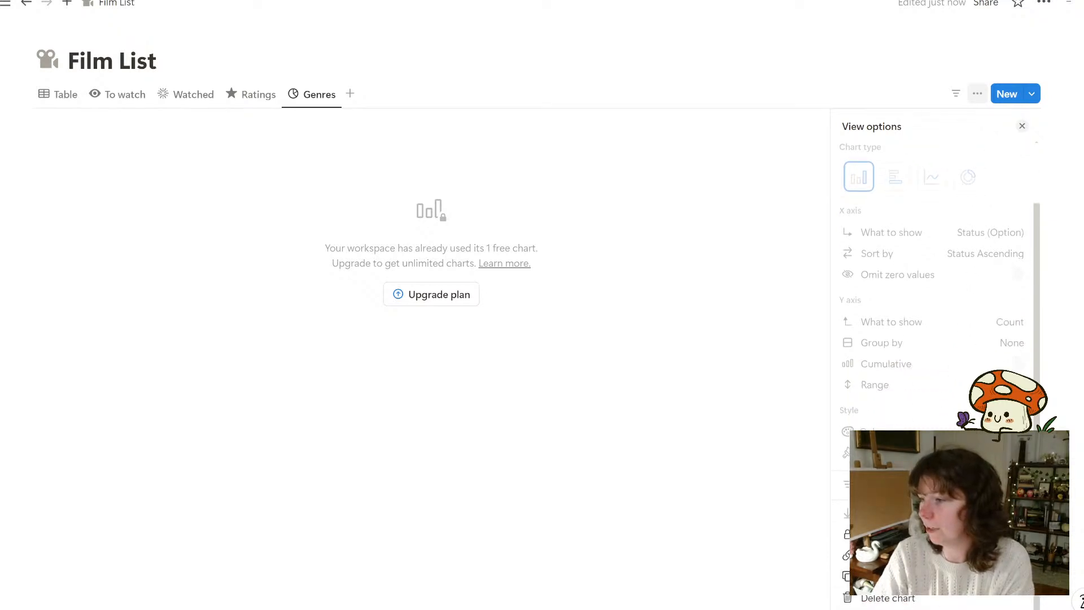
{"action": "scroll", "coordinate": [956, 264], "scroll_direction": "up", "scroll_amount": 2}
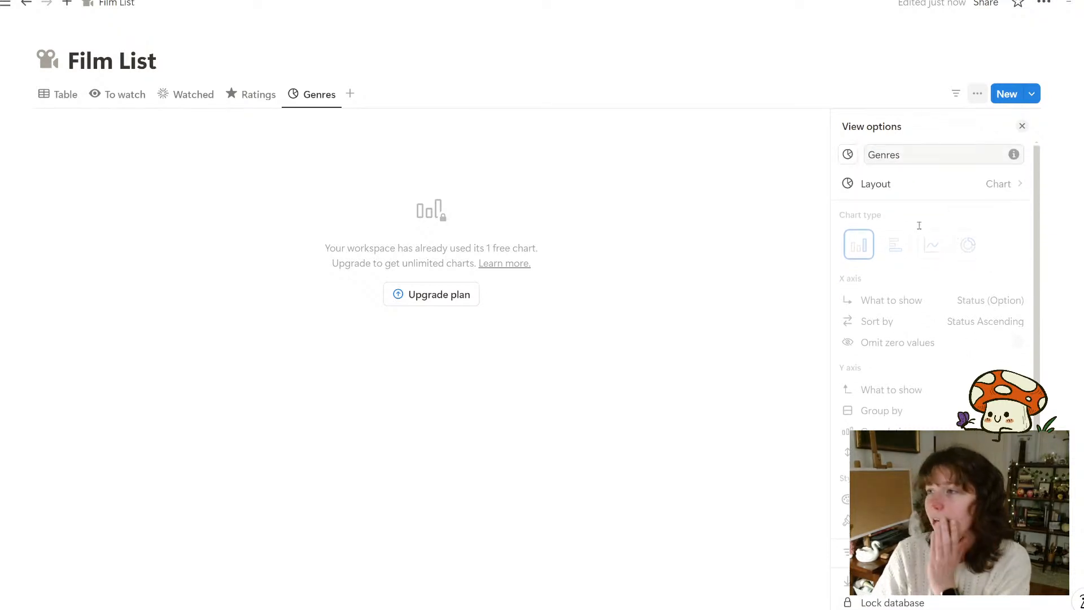
{"action": "left_click", "coordinate": [987, 183]}
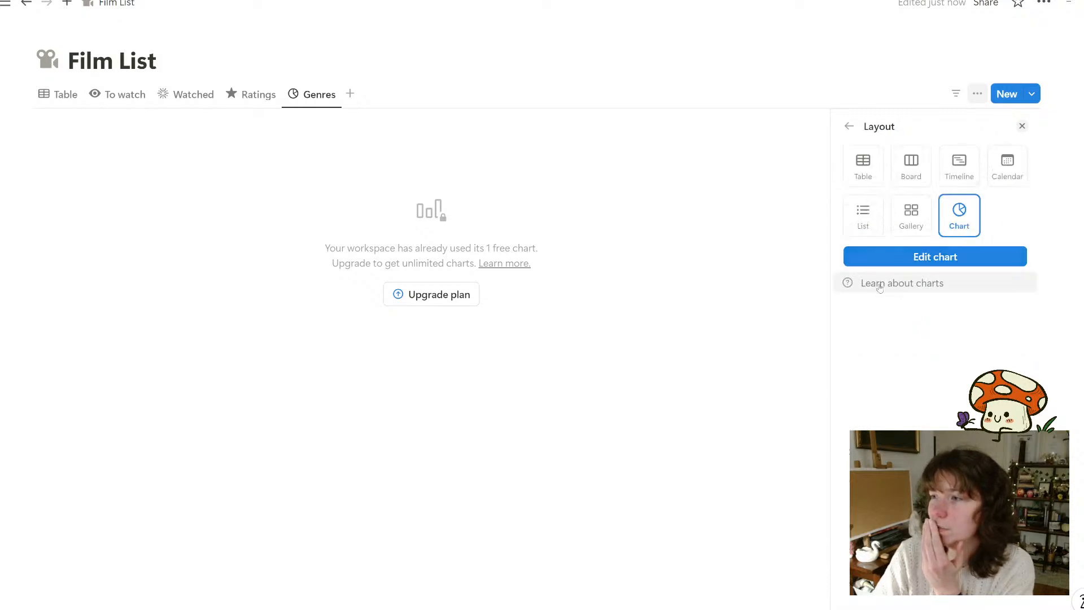
{"action": "left_click", "coordinate": [475, 248]}
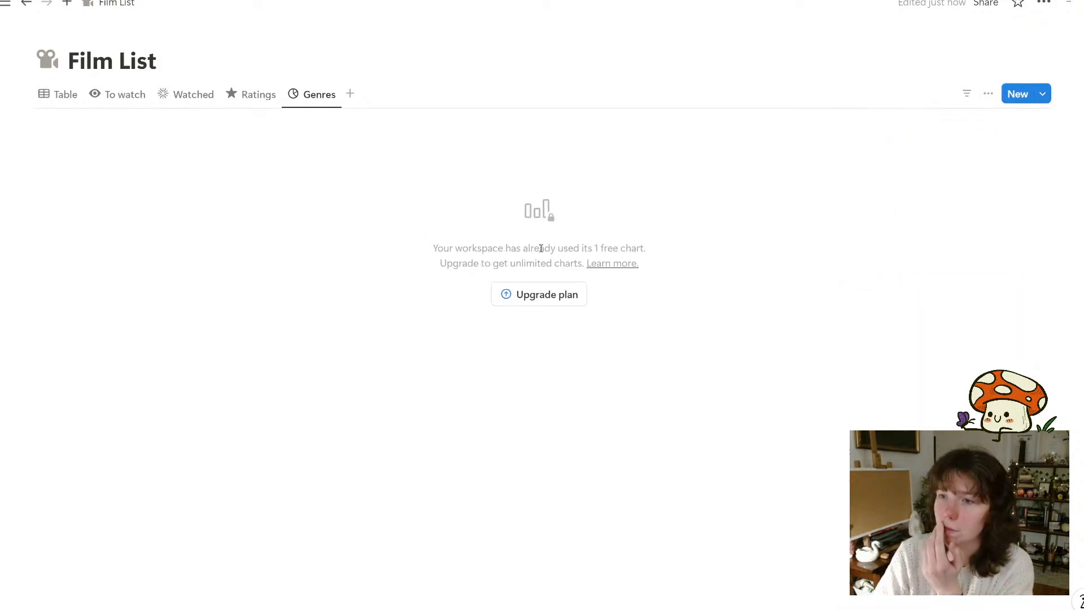
{"action": "left_click", "coordinate": [320, 95]}
{"action": "left_click", "coordinate": [328, 217]}
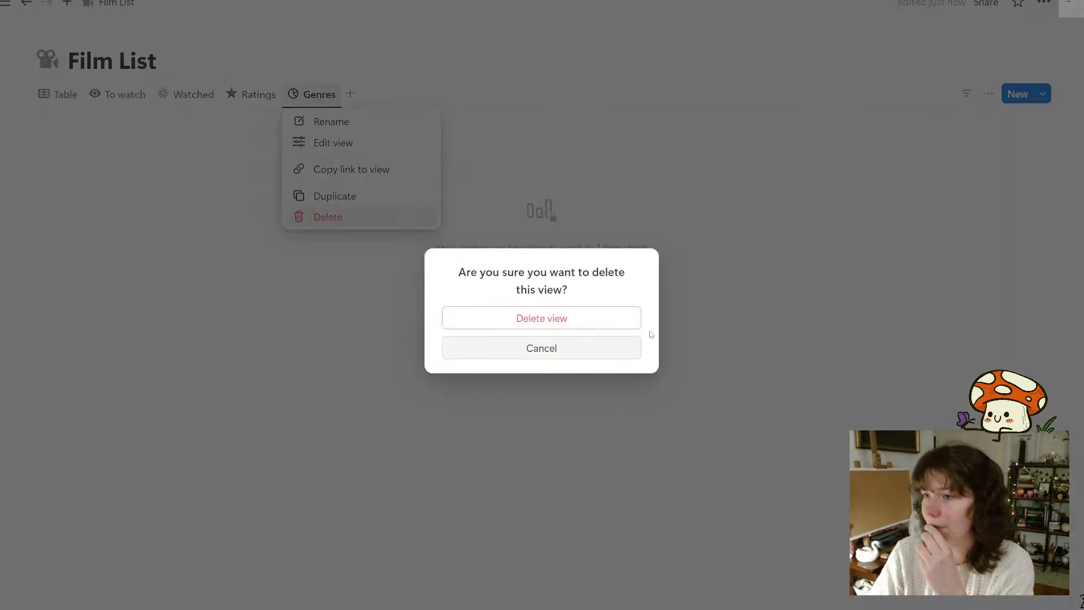
{"action": "left_click", "coordinate": [603, 324]}
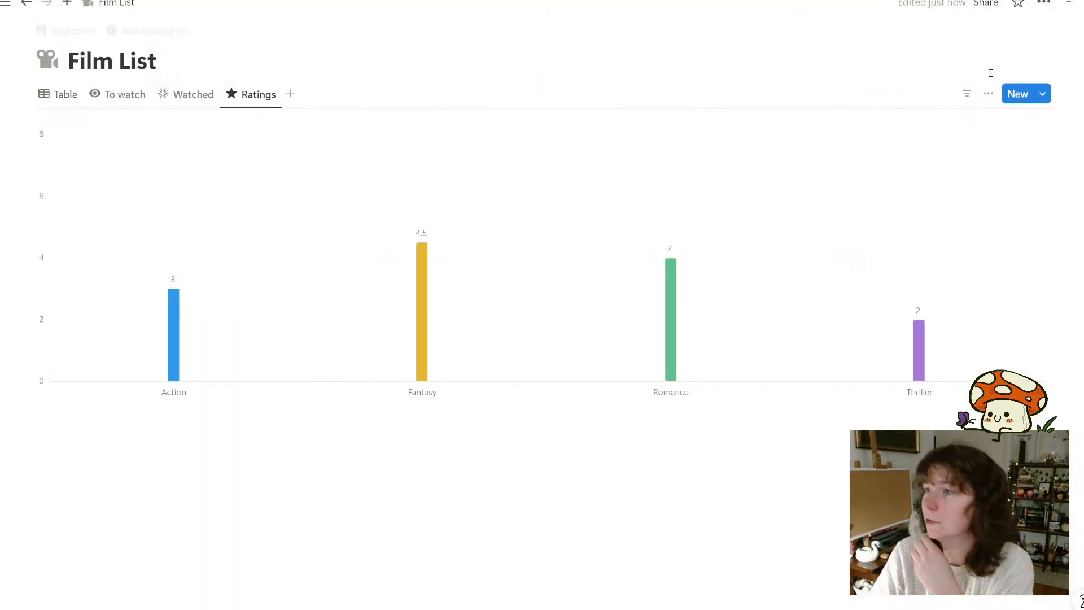
Change the Ratings chart to a Donut and set each slice to represent Count
{"action": "left_click", "coordinate": [996, 93]}
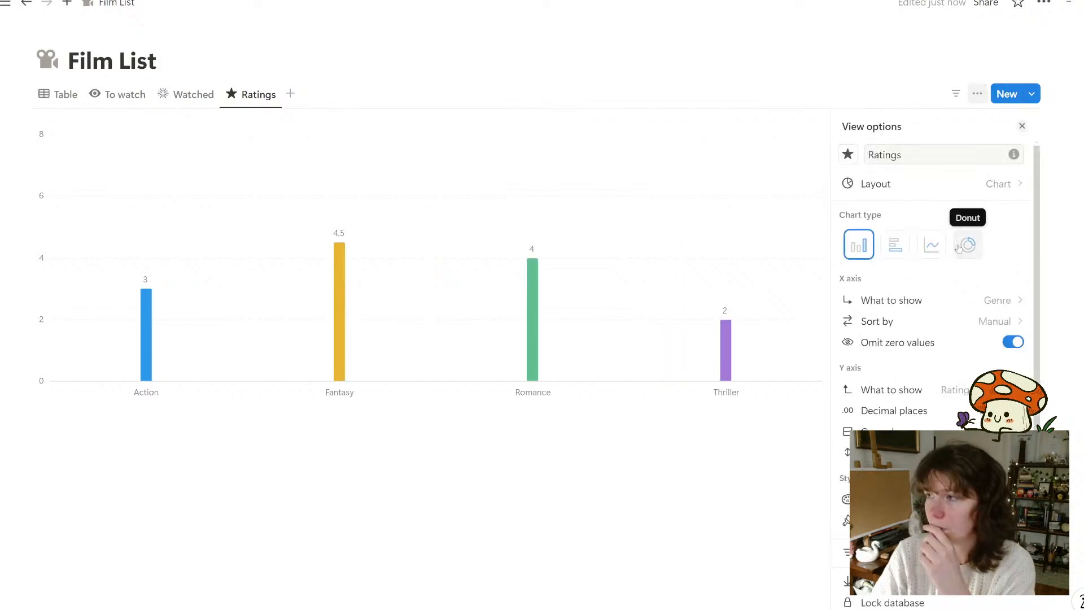
{"action": "left_click", "coordinate": [966, 252]}
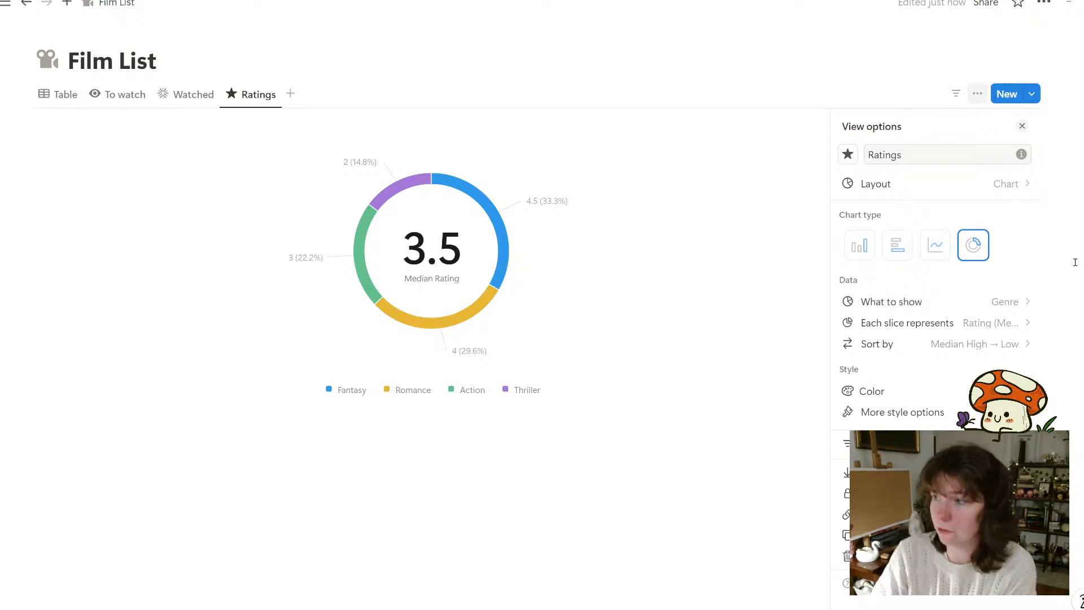
{"action": "left_click", "coordinate": [1010, 325]}
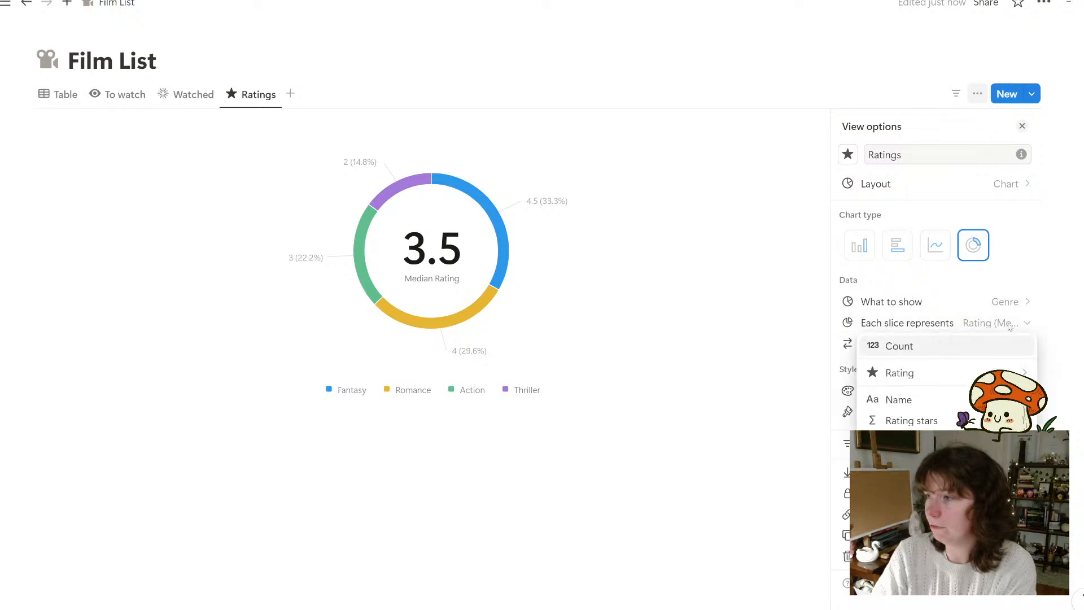
{"action": "left_click", "coordinate": [906, 347]}
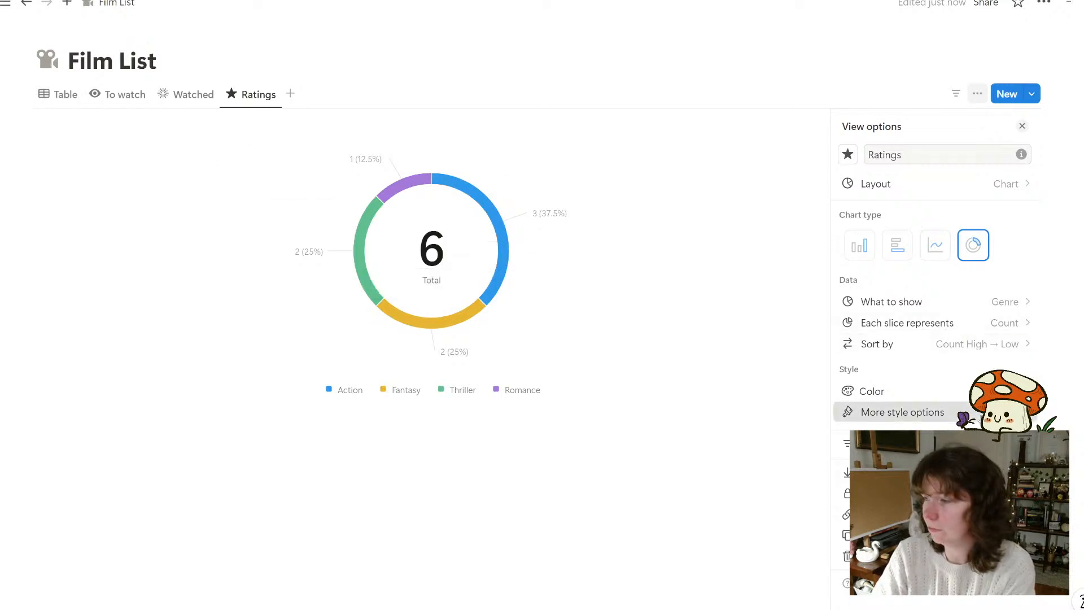
Hide the value in the donut chart's center, and toggle its legend off and back on
{"action": "left_click", "coordinate": [916, 413]}
{"action": "left_click", "coordinate": [915, 440]}
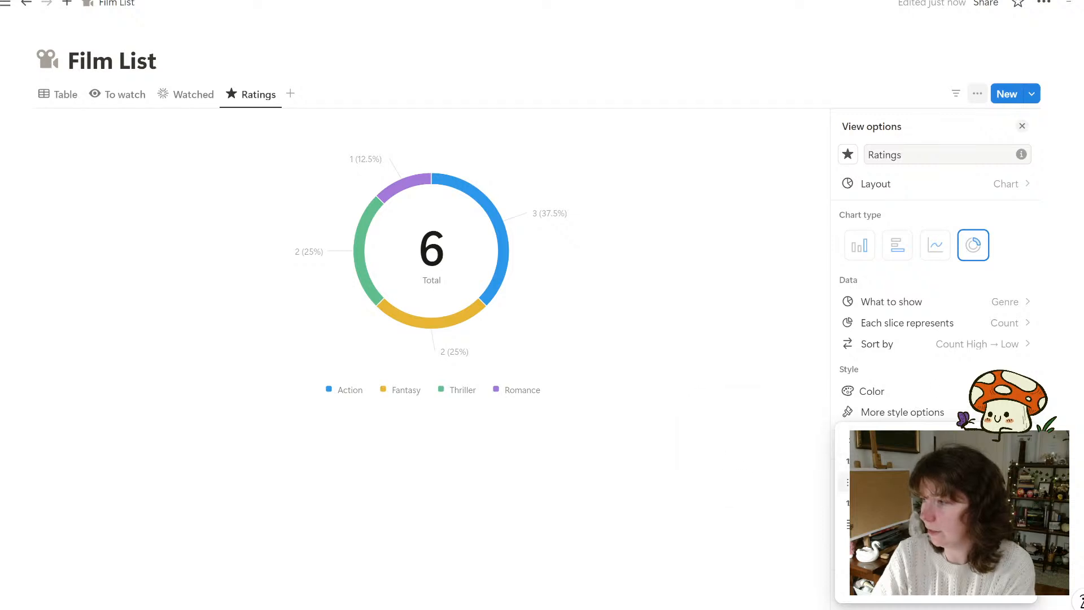
{"action": "left_click", "coordinate": [914, 461]}
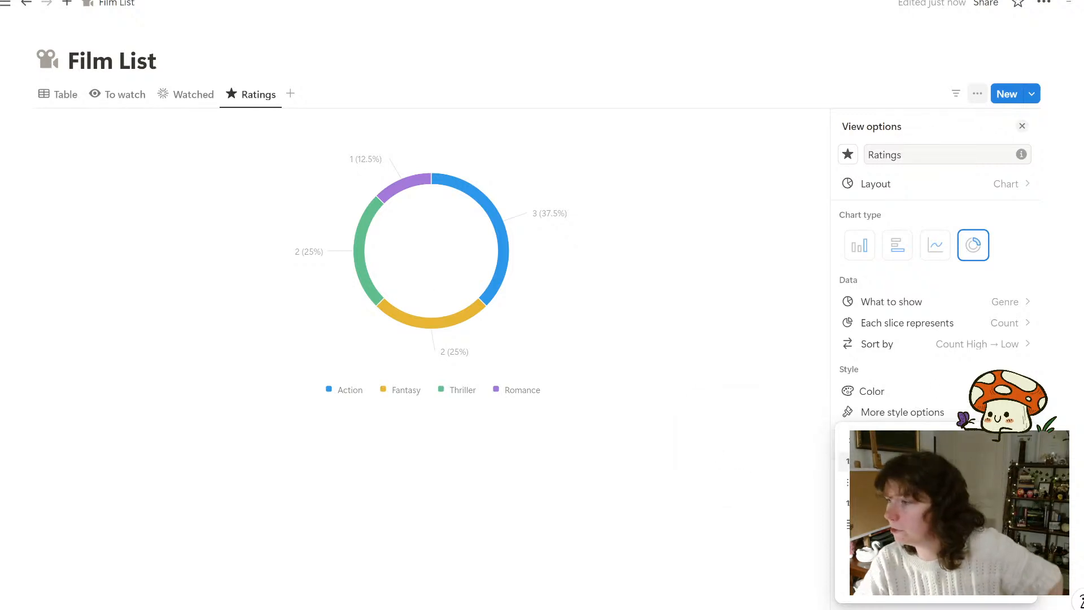
{"action": "left_click", "coordinate": [914, 482]}
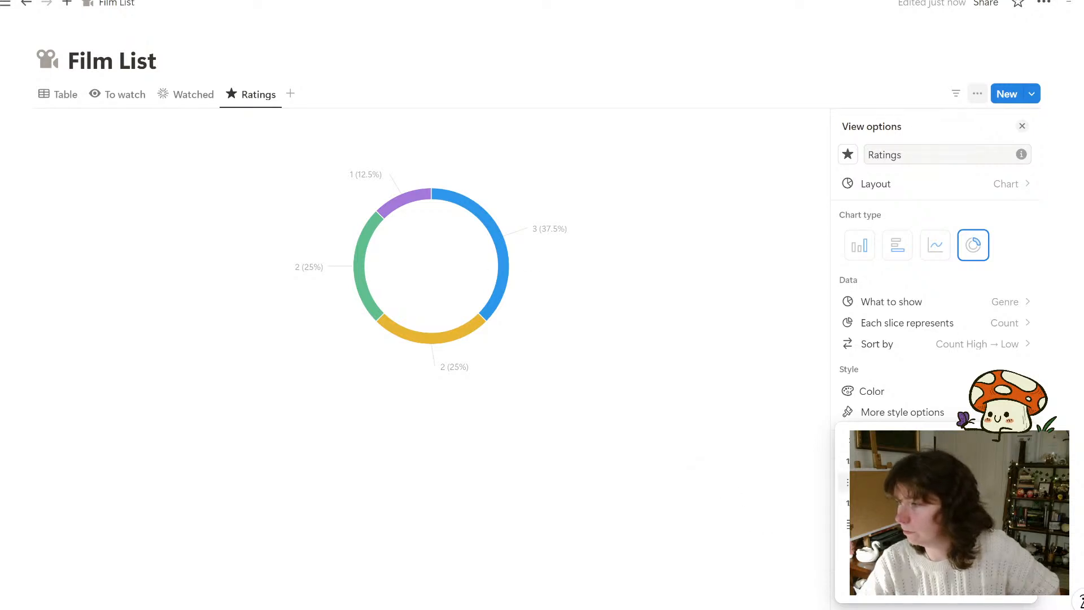
{"action": "left_click", "coordinate": [915, 482]}
{"action": "left_click", "coordinate": [571, 459]}
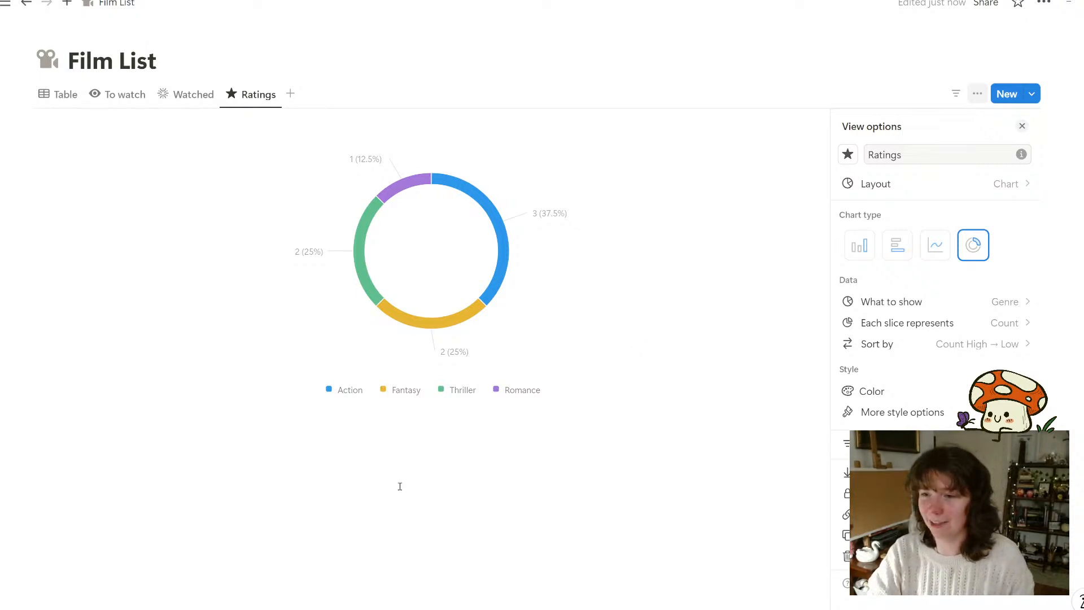
{"action": "left_click", "coordinate": [372, 501]}
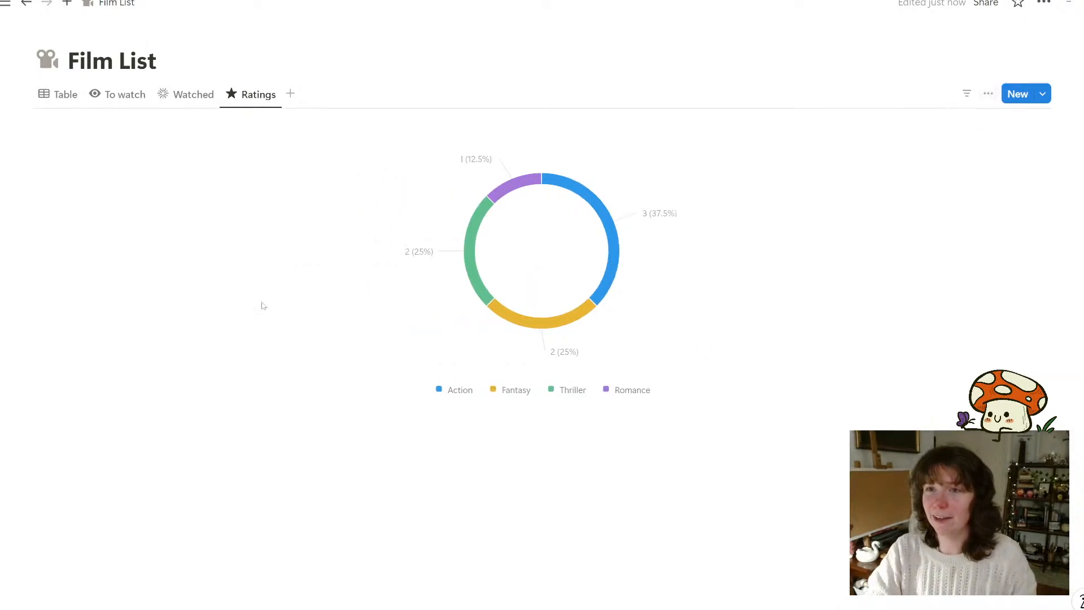
Review the film cards in Watched, the To watch view and the Reading List page for comparison
{"action": "left_click", "coordinate": [195, 98]}
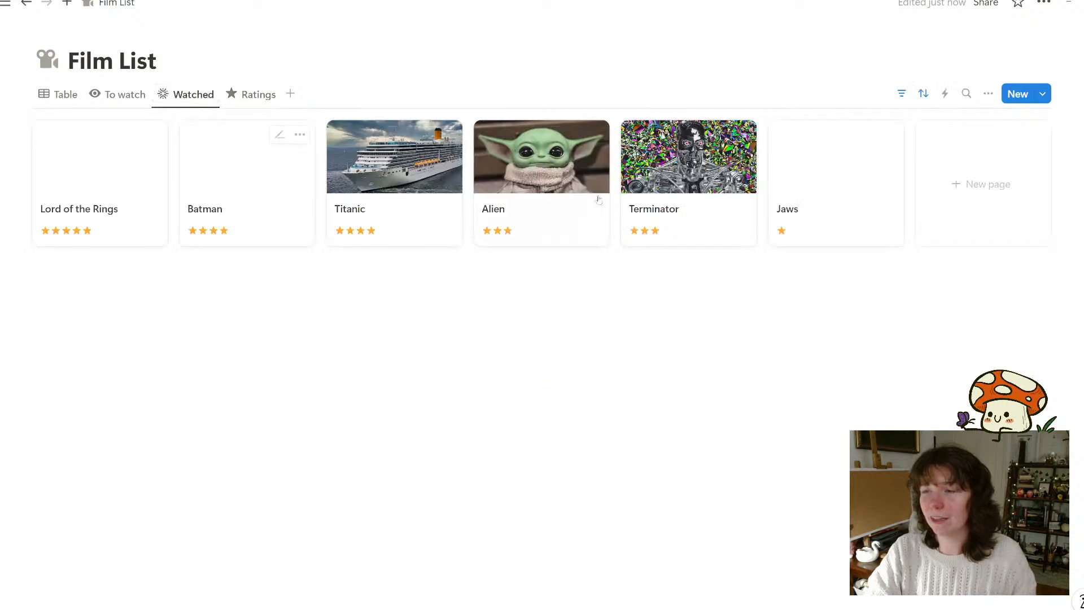
{"action": "left_click", "coordinate": [116, 95]}
{"action": "left_click", "coordinate": [7, 3]}
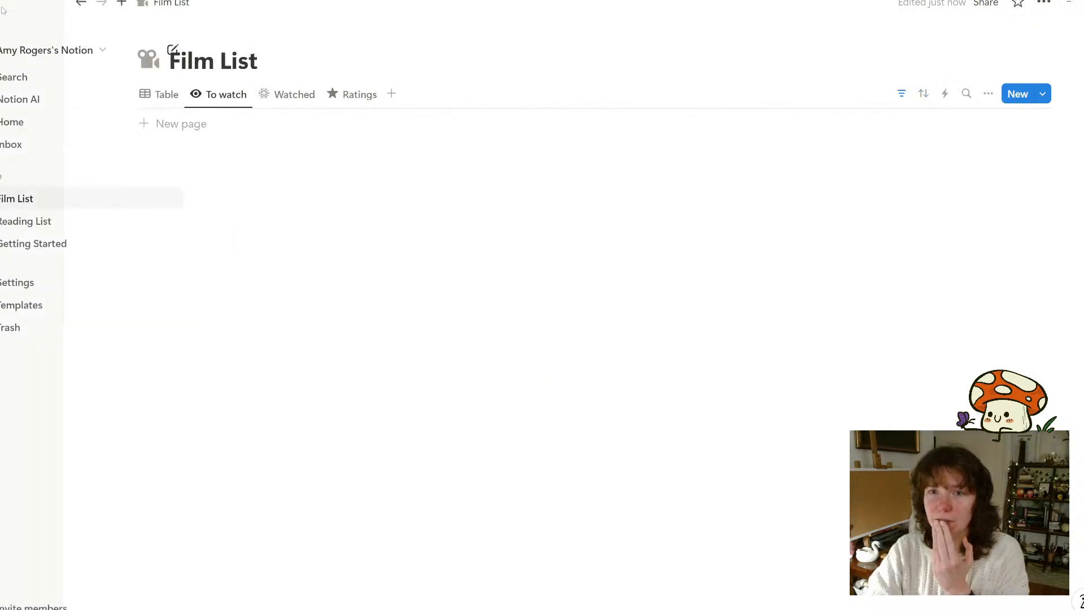
{"action": "left_click", "coordinate": [40, 210]}
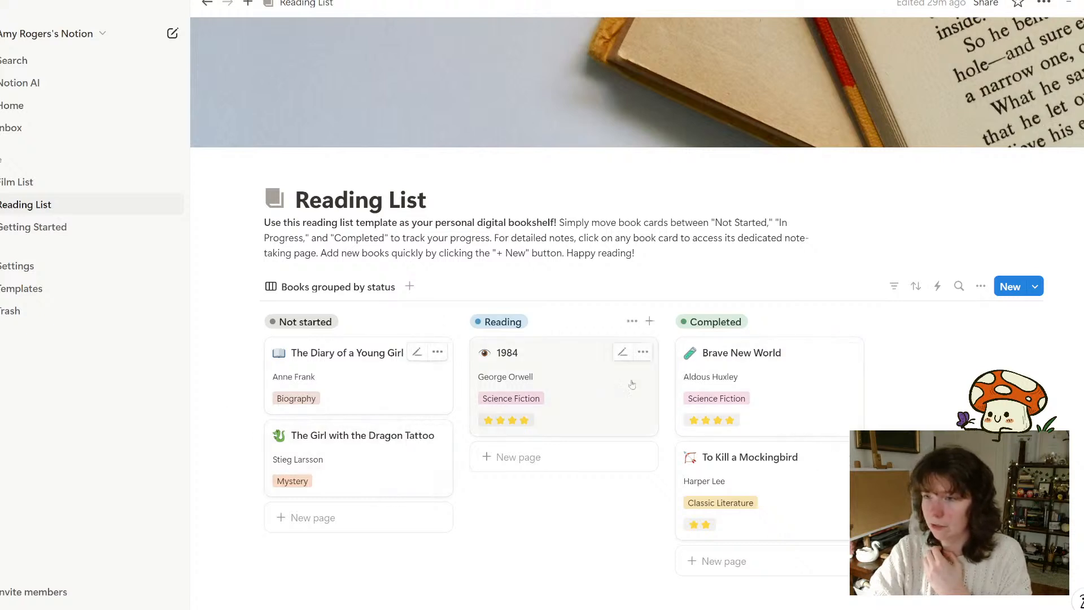
{"action": "left_click", "coordinate": [20, 183]}
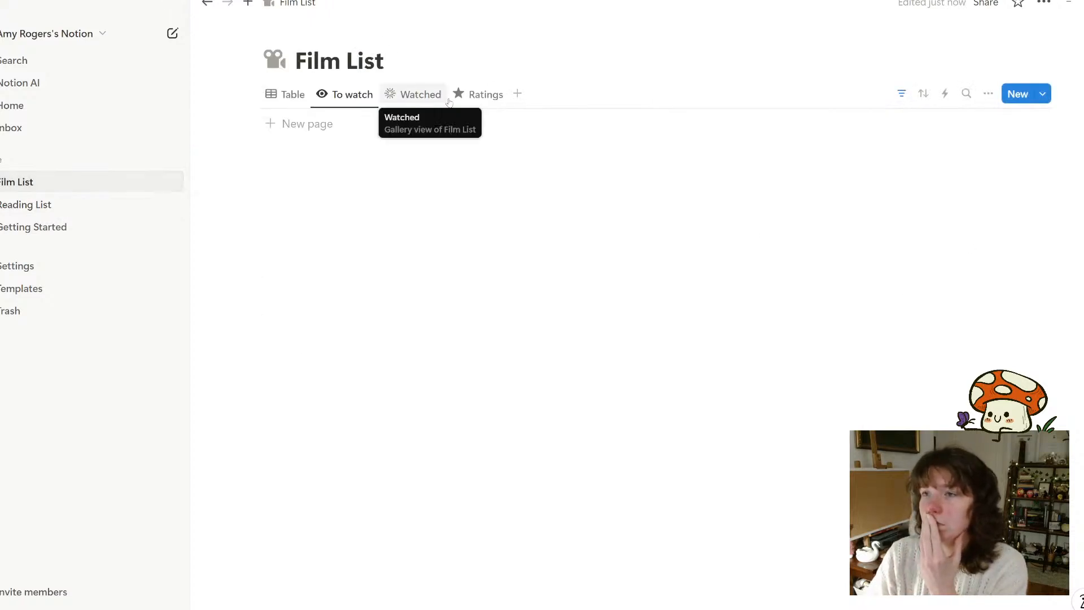
{"action": "left_click", "coordinate": [399, 96]}
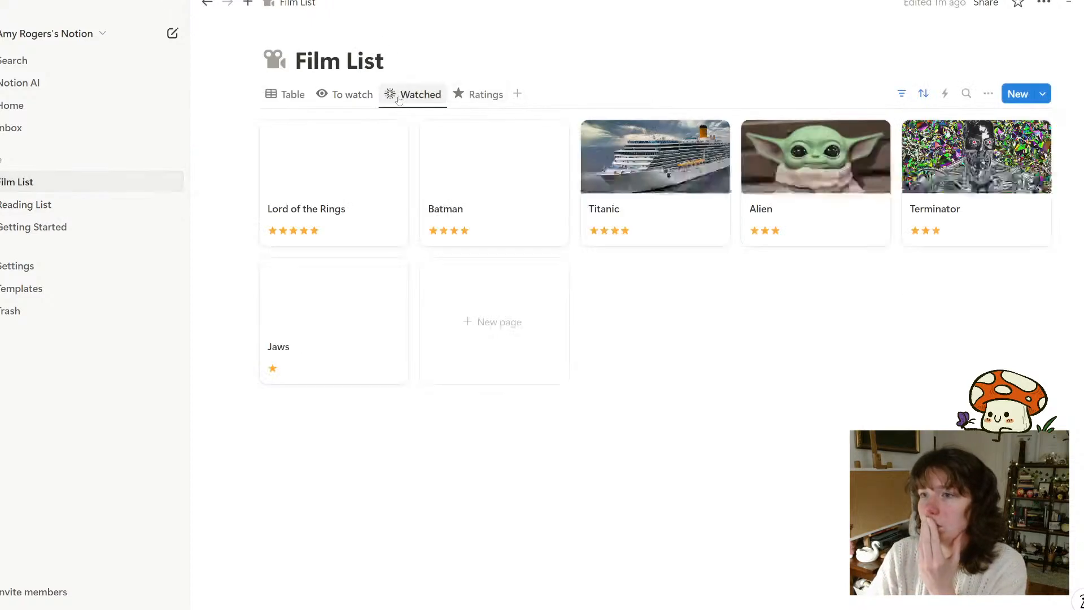
{"action": "left_click", "coordinate": [335, 96]}
Set the Status of Titanic, Terminator, Alien and Jaws to Not watched in the Film List table
{"action": "left_click", "coordinate": [287, 95]}
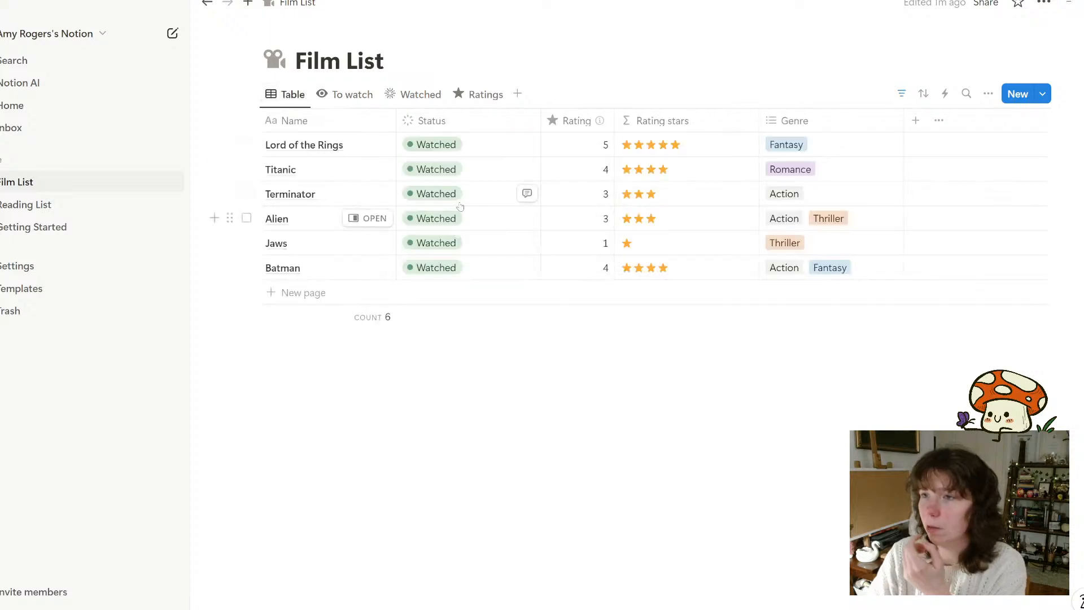
{"action": "left_click", "coordinate": [467, 172]}
{"action": "left_click", "coordinate": [446, 215]}
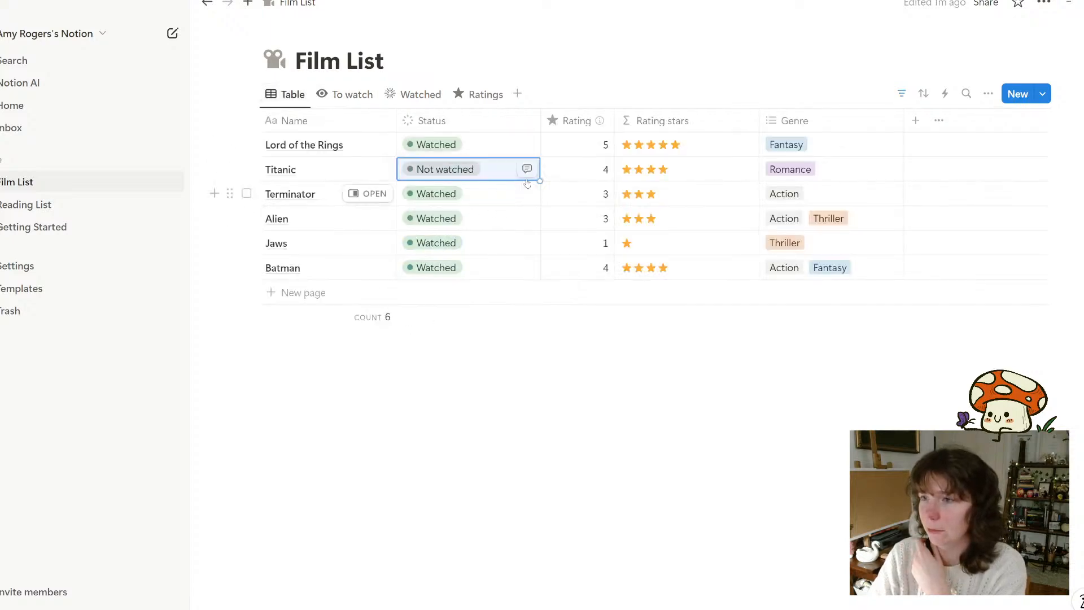
{"action": "left_click_drag", "start_coordinate": [538, 183], "coordinate": [525, 243]}
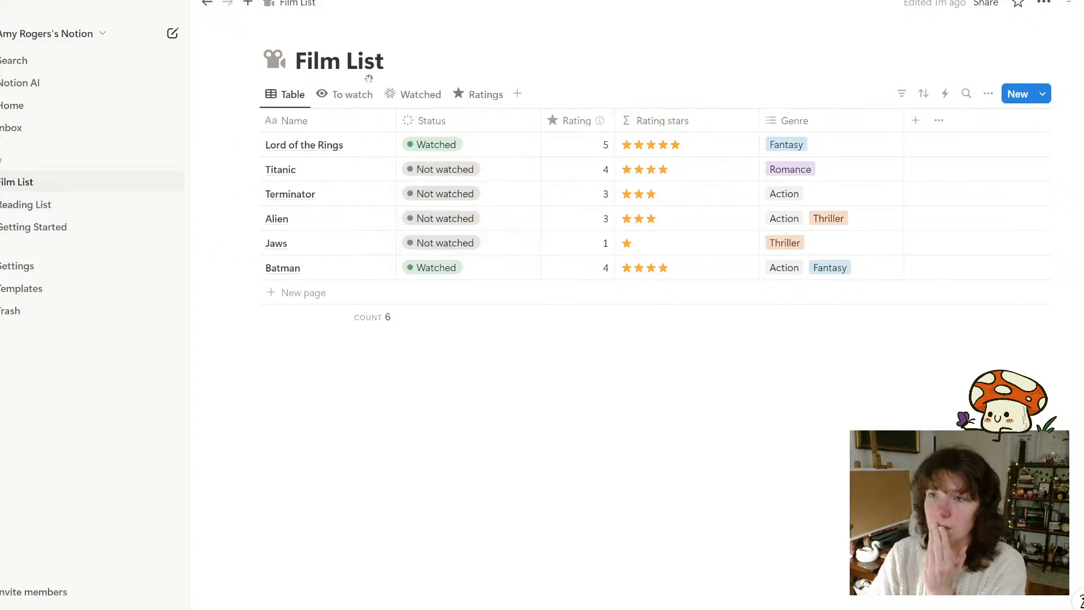
Show the Genre property for the films in the To watch view
{"action": "left_click", "coordinate": [364, 100]}
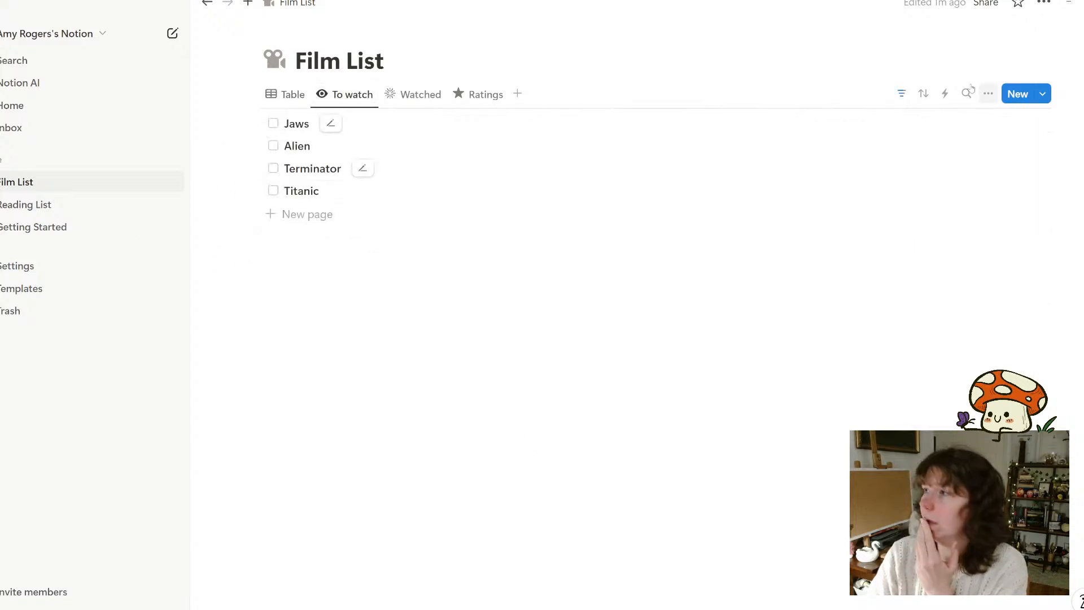
{"action": "left_click", "coordinate": [988, 94]}
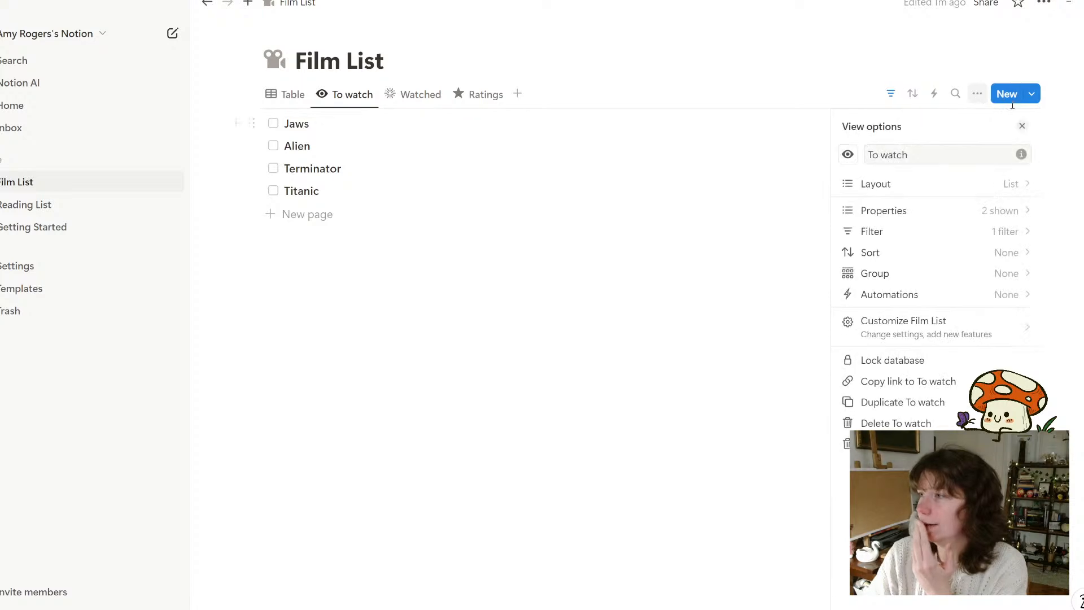
{"action": "left_click", "coordinate": [1008, 232]}
{"action": "left_click", "coordinate": [845, 126]}
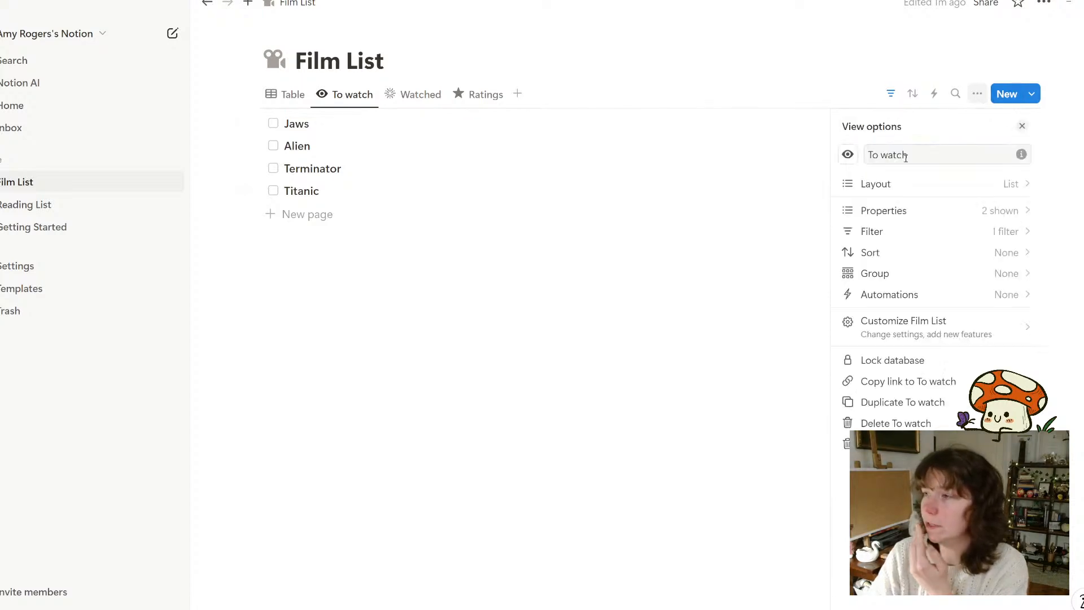
{"action": "left_click", "coordinate": [1007, 211]}
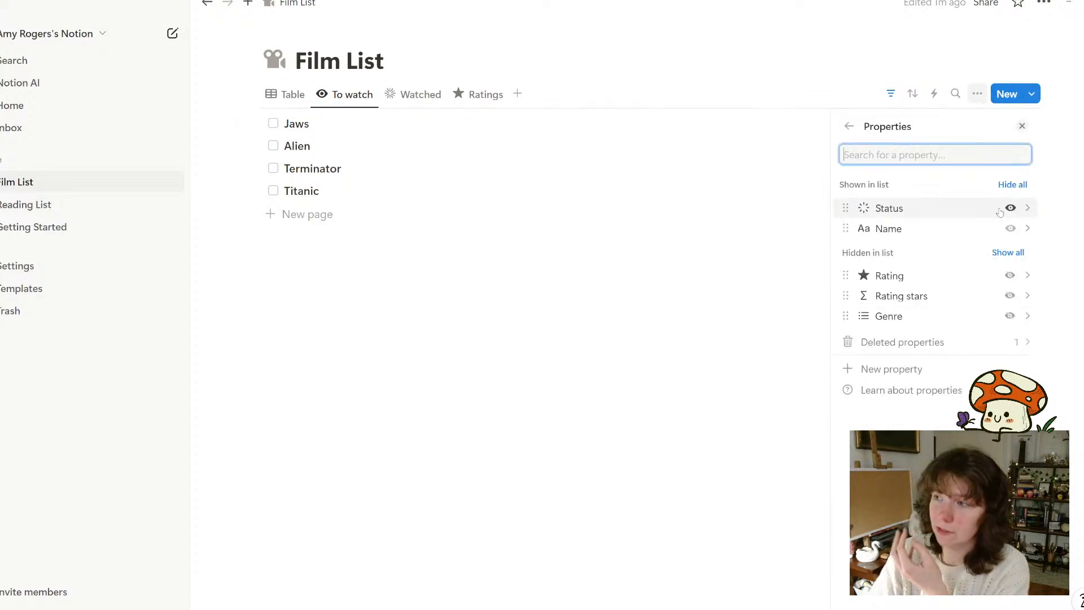
{"action": "left_click", "coordinate": [1009, 318]}
{"action": "left_click", "coordinate": [579, 450]}
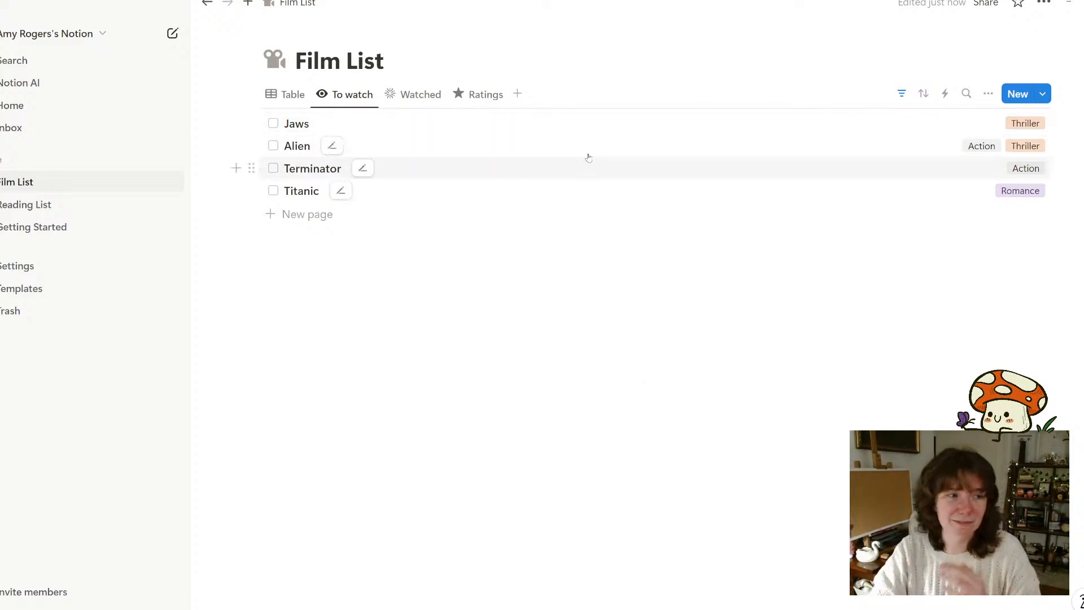
Try grouping the To watch list by Genre and reset the grouping to None
{"action": "left_click", "coordinate": [986, 95]}
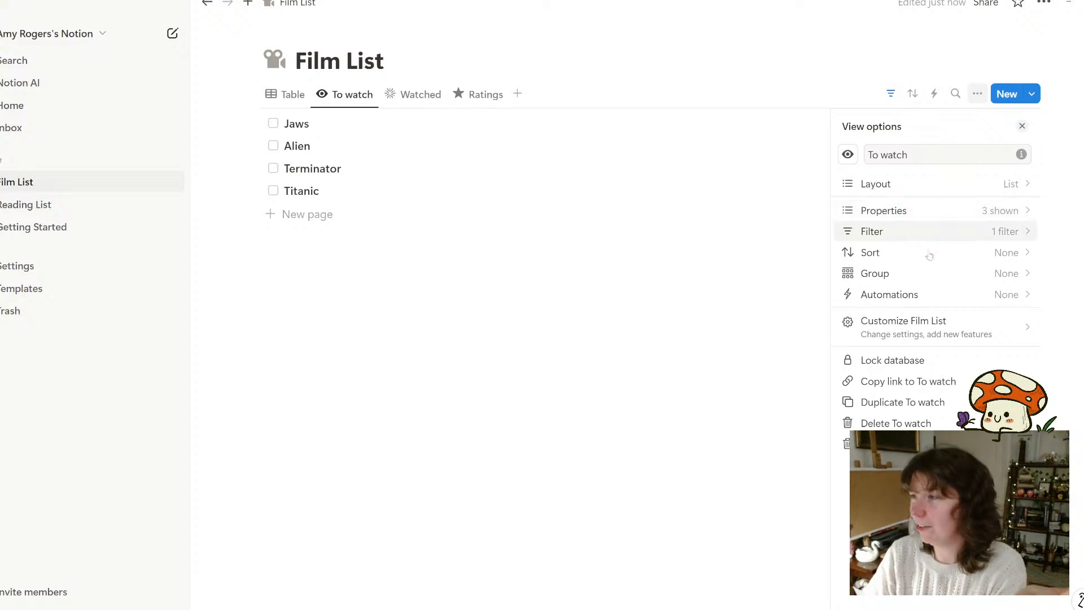
{"action": "left_click", "coordinate": [905, 274]}
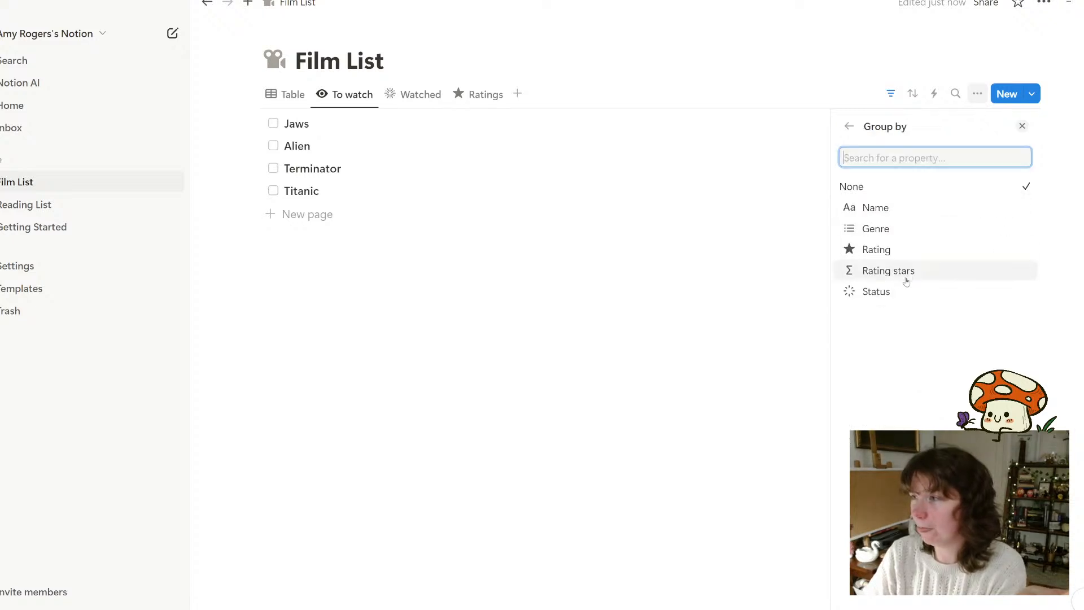
{"action": "left_click", "coordinate": [900, 239]}
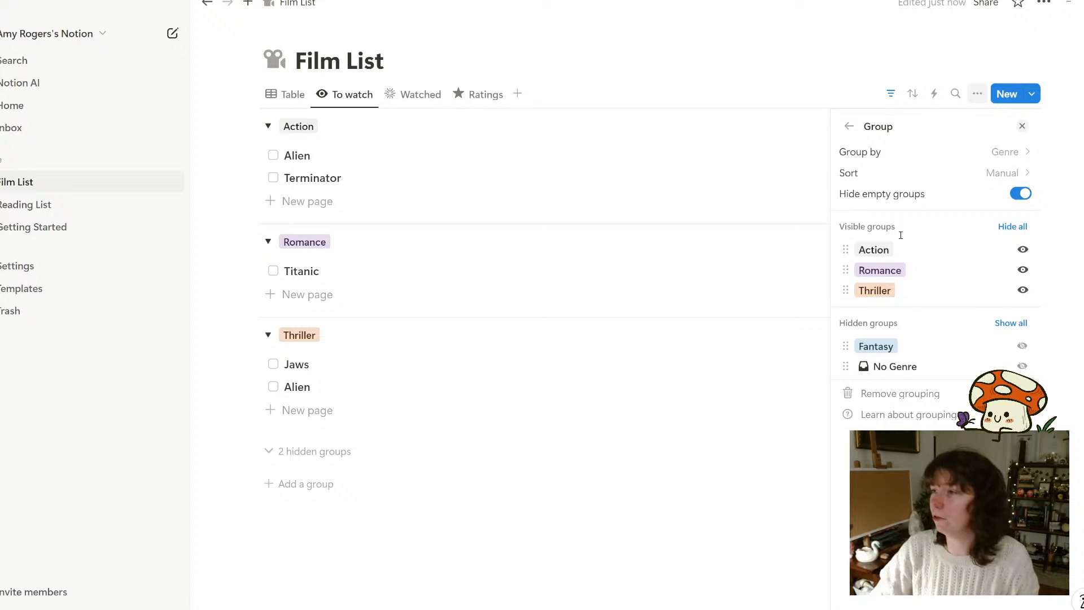
{"action": "left_click", "coordinate": [934, 152]}
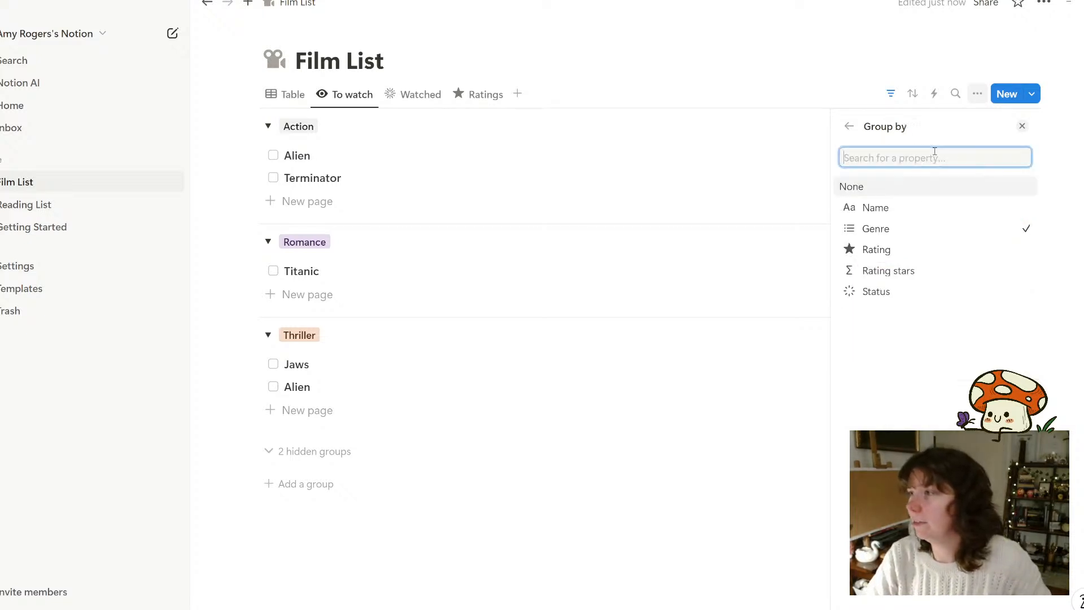
{"action": "left_click", "coordinate": [878, 185]}
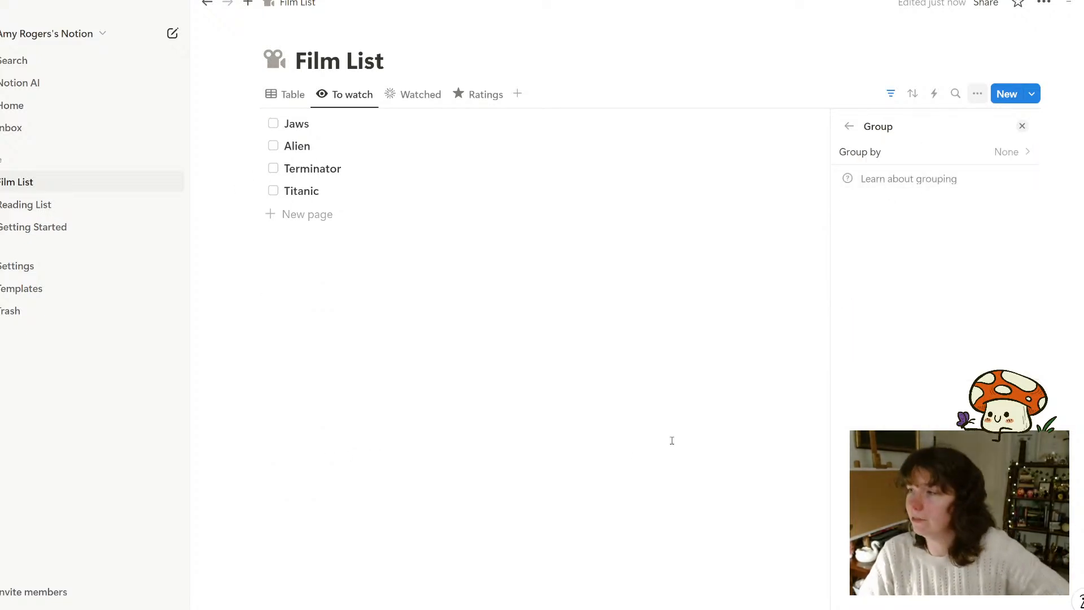
{"action": "left_click", "coordinate": [704, 407]}
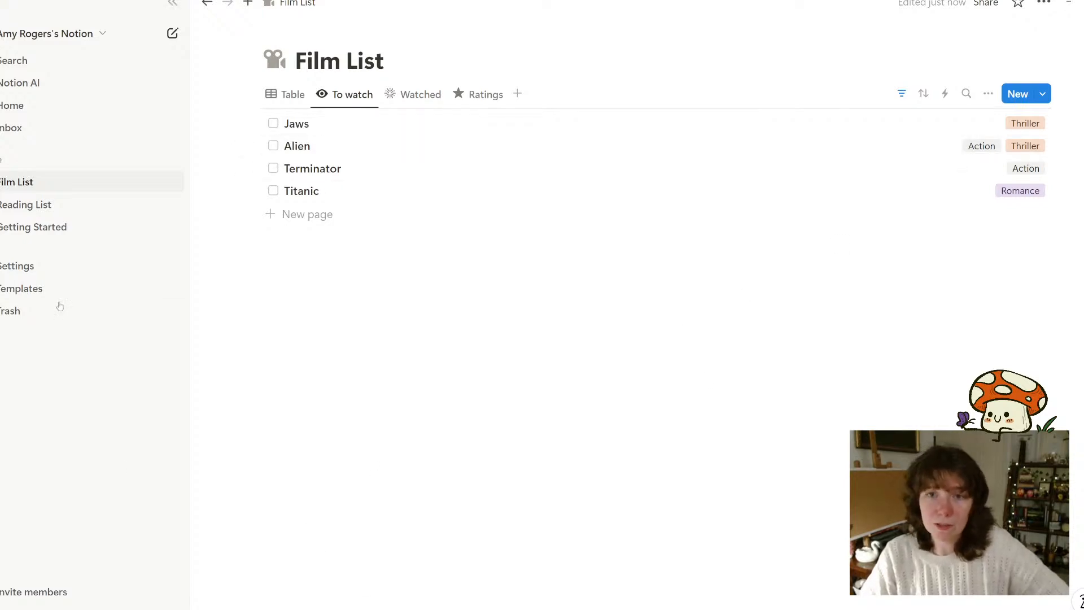
Compare the Reading List page with the Film List page
{"action": "left_click", "coordinate": [38, 208]}
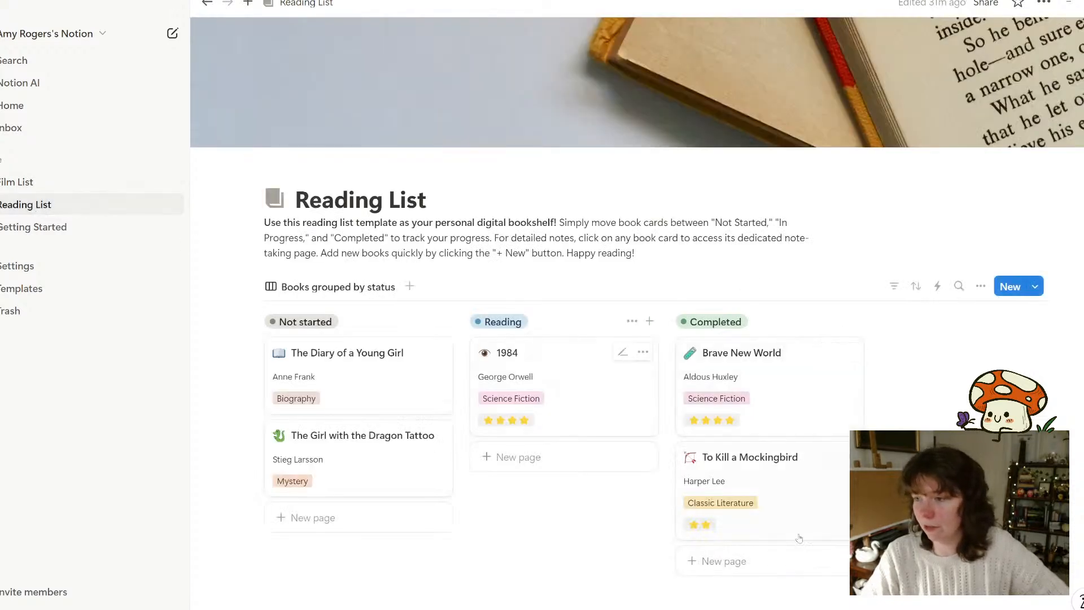
{"action": "left_click", "coordinate": [26, 185]}
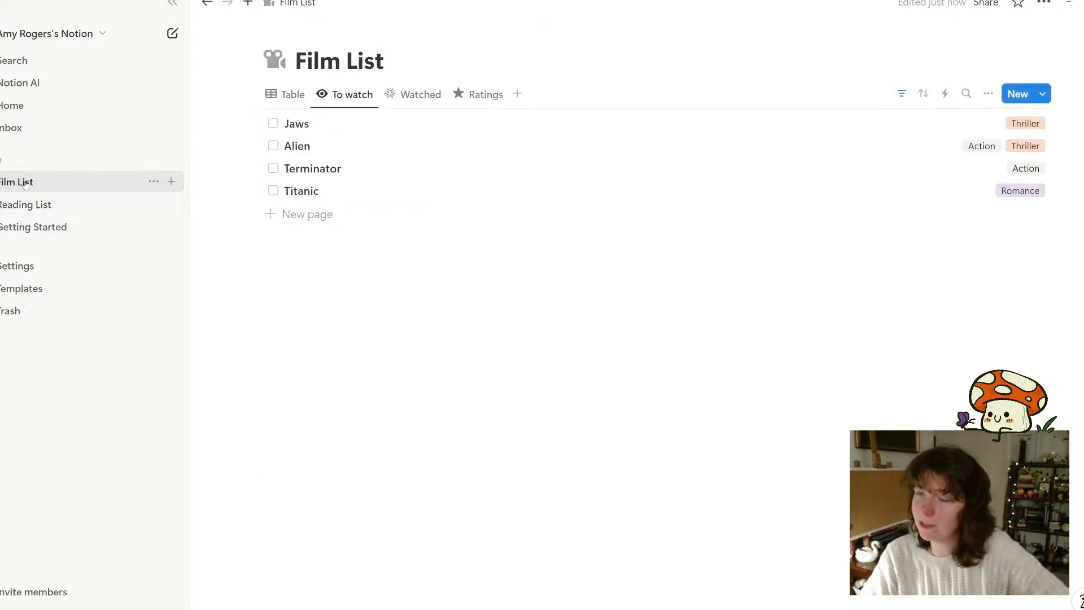
{"action": "left_click", "coordinate": [34, 207]}
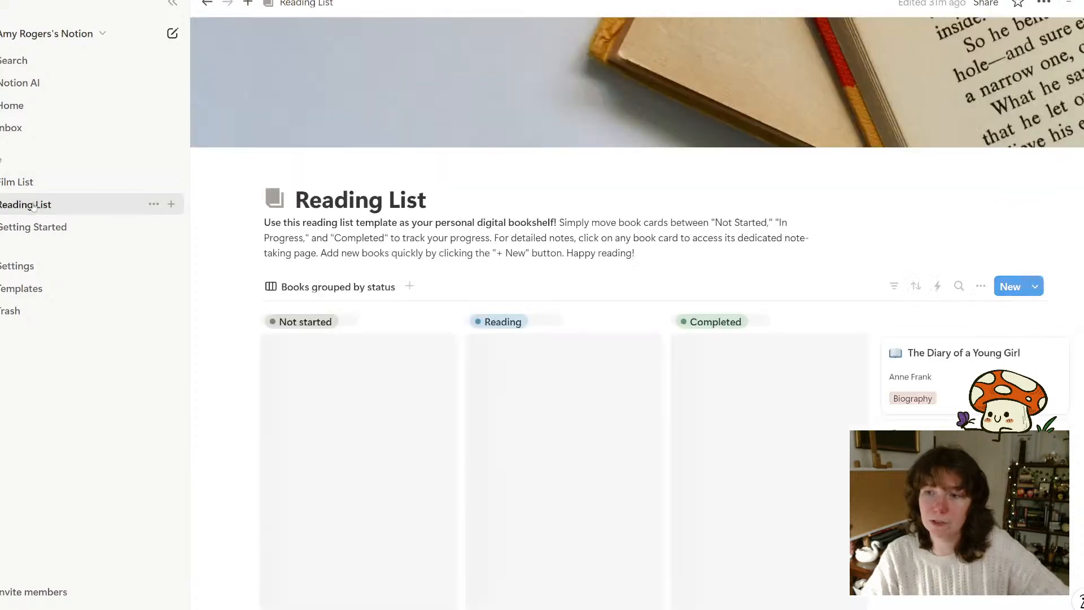
{"action": "left_click", "coordinate": [39, 185]}
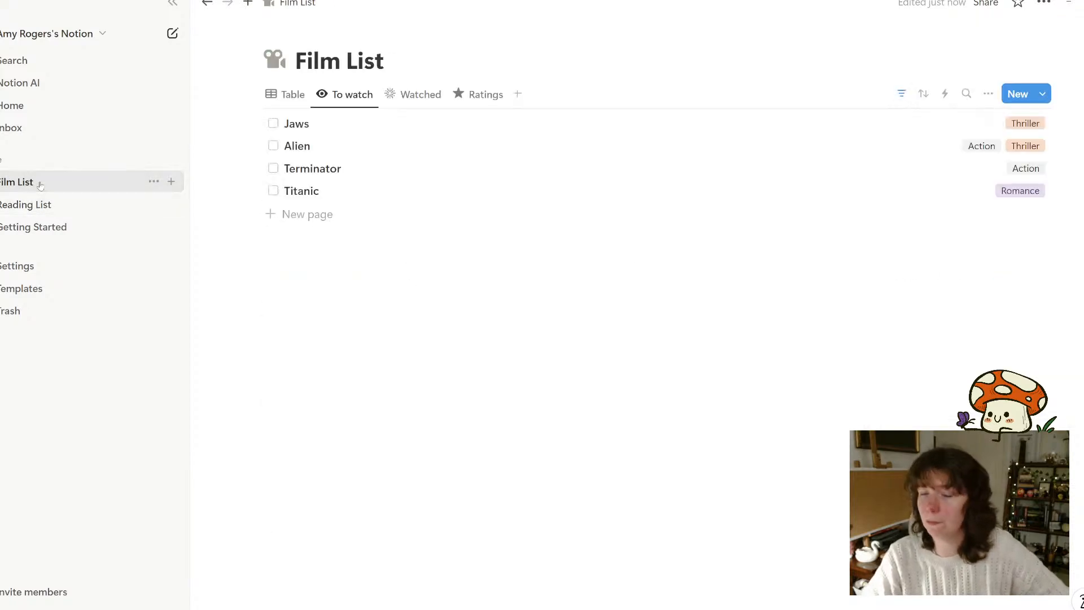
{"action": "left_click", "coordinate": [51, 211]}
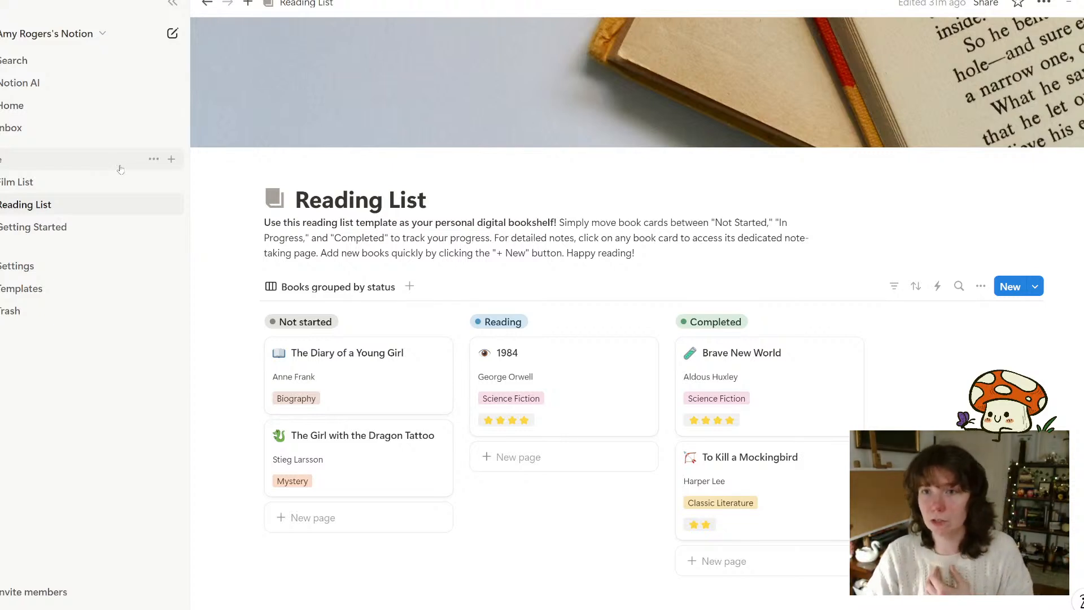
Create a new page above Film List and title it Home
{"action": "left_click", "coordinate": [170, 160]}
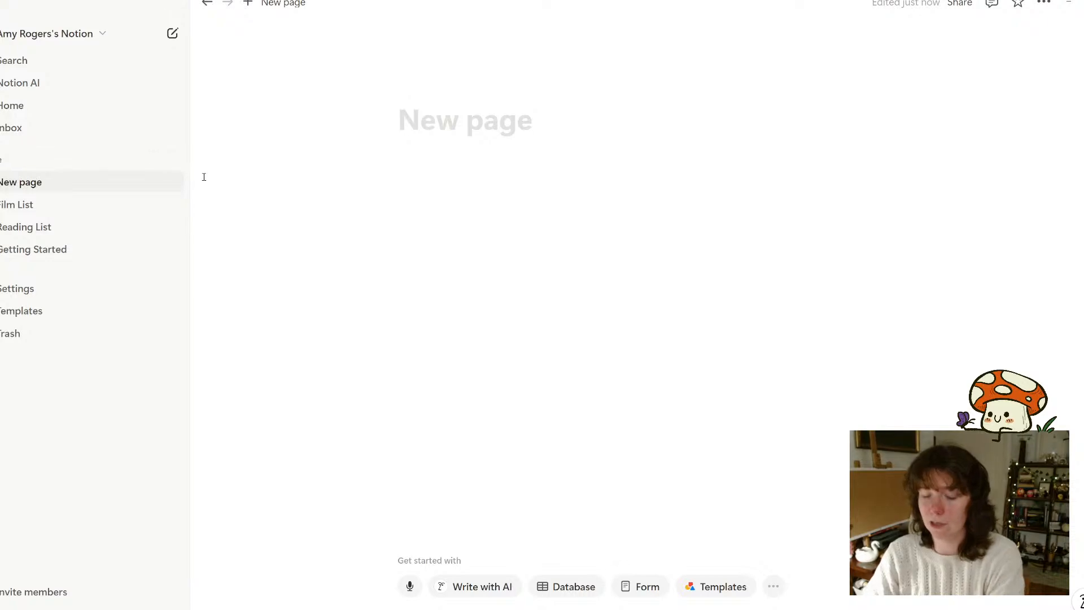
{"action": "type", "text": "Home"}
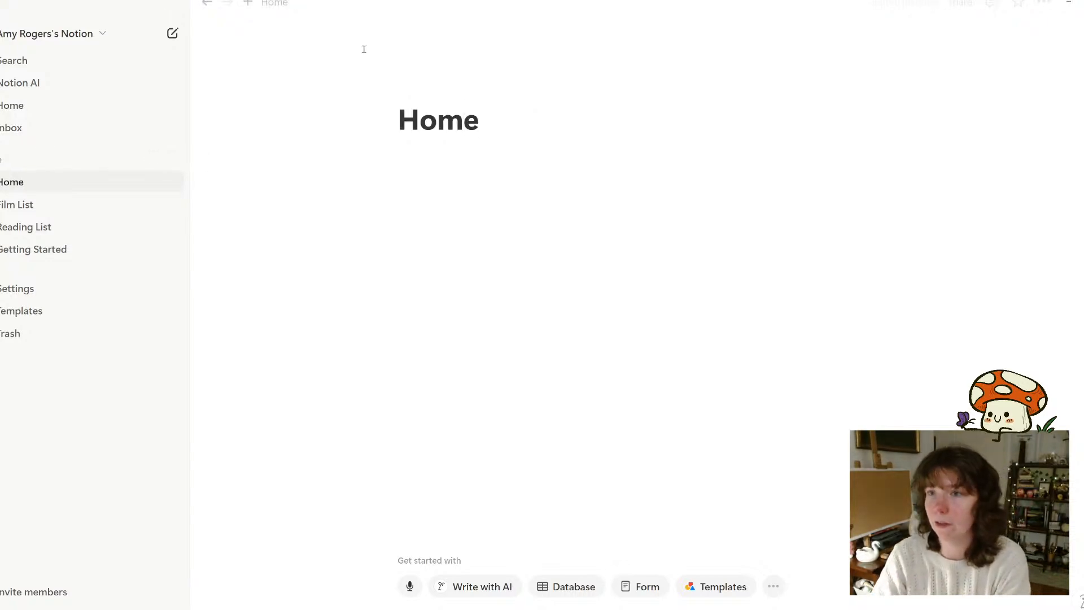
Give the Home page a house icon and add a cover image
{"action": "left_click", "coordinate": [421, 96]}
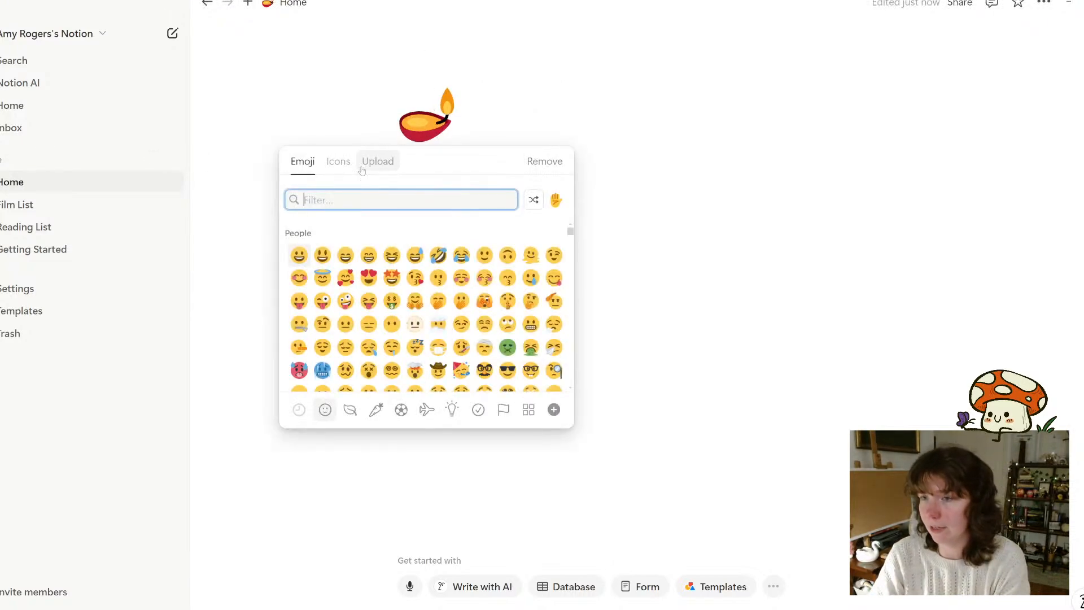
{"action": "left_click", "coordinate": [336, 163]}
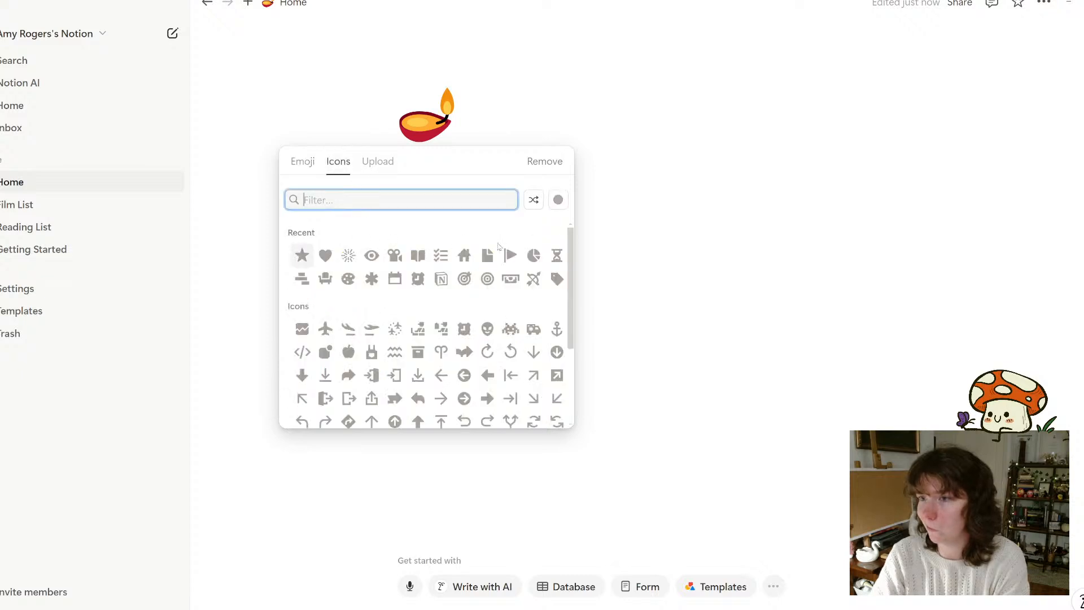
{"action": "left_click", "coordinate": [460, 257]}
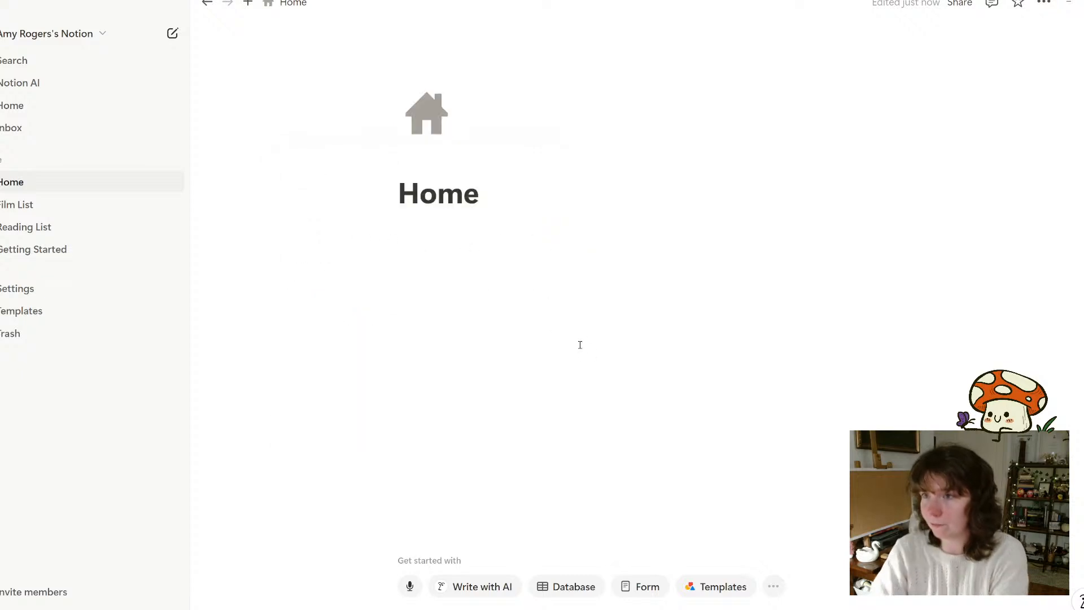
{"action": "left_click", "coordinate": [429, 159]}
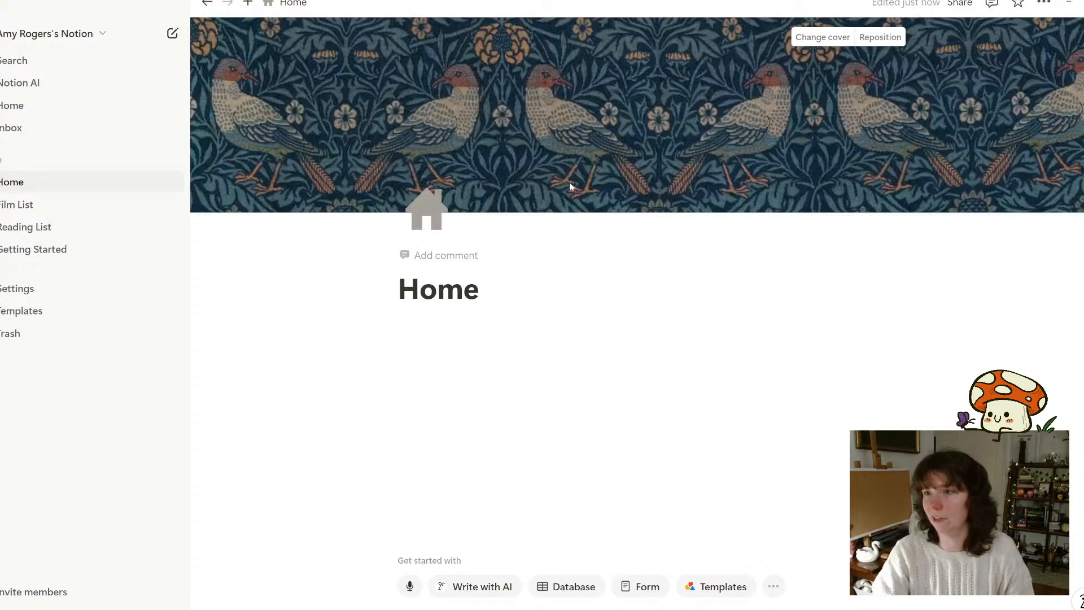
{"action": "left_click", "coordinate": [535, 400]}
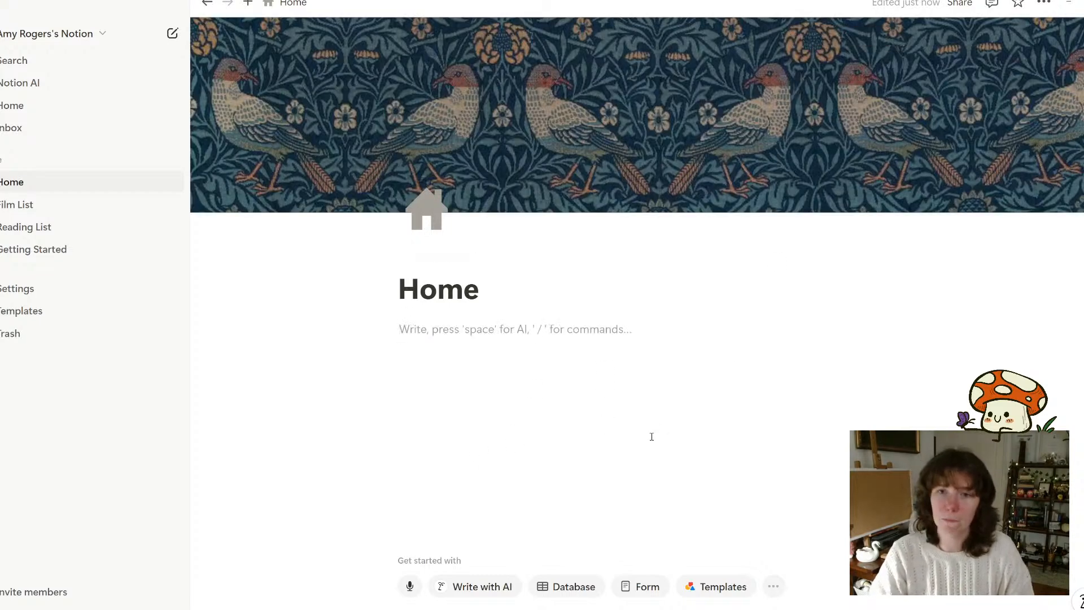
Check the Film List and Reading List pages, and insert a linked Reading List view on Home using Books grouped by status
{"action": "left_click", "coordinate": [28, 212]}
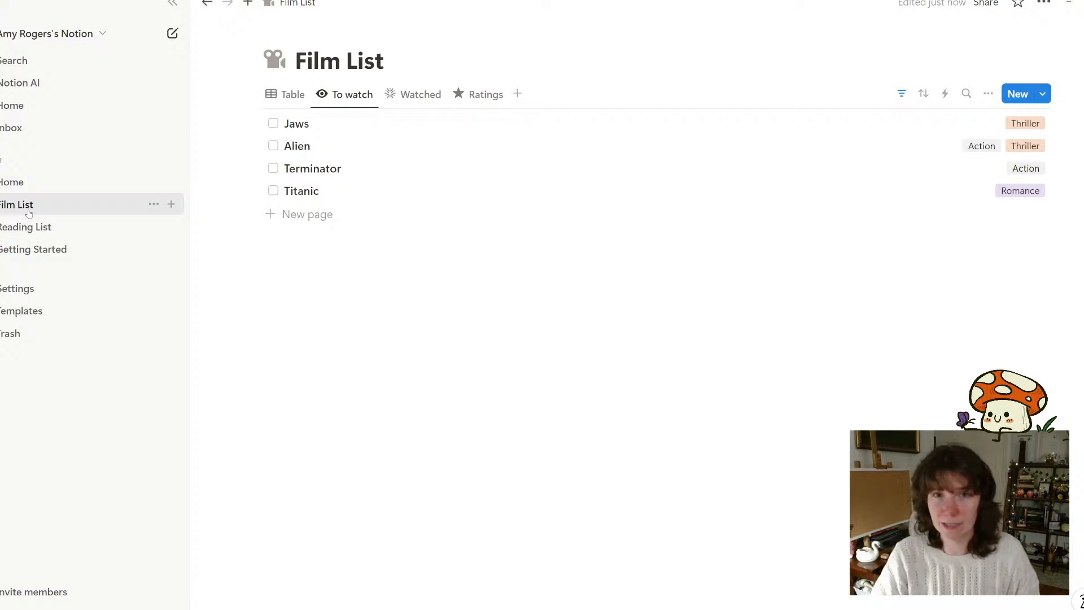
{"action": "left_click", "coordinate": [31, 227]}
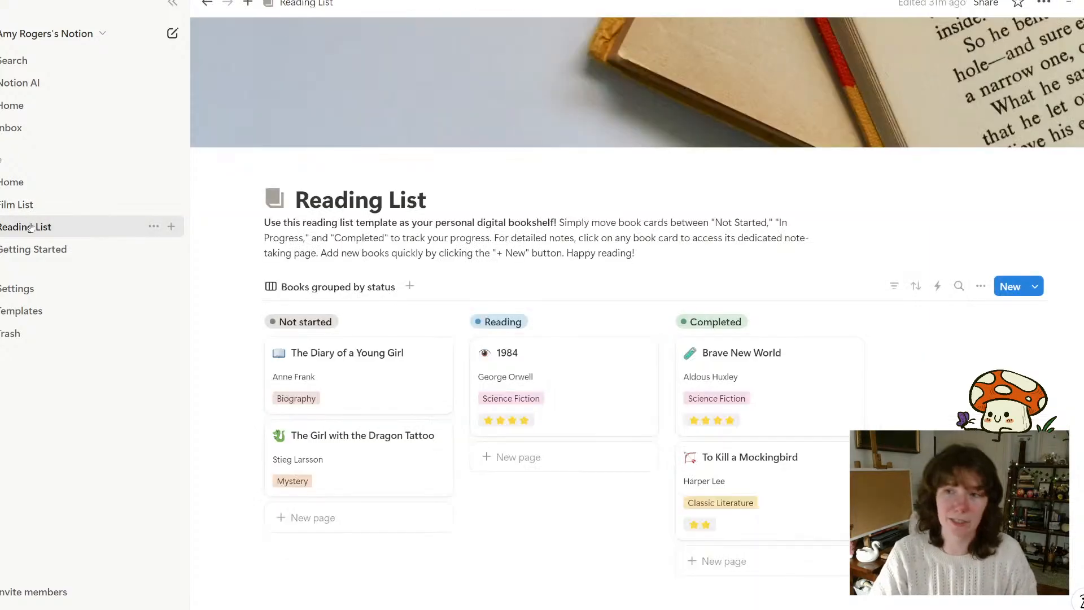
{"action": "left_click", "coordinate": [47, 190]}
{"action": "left_click", "coordinate": [582, 454]}
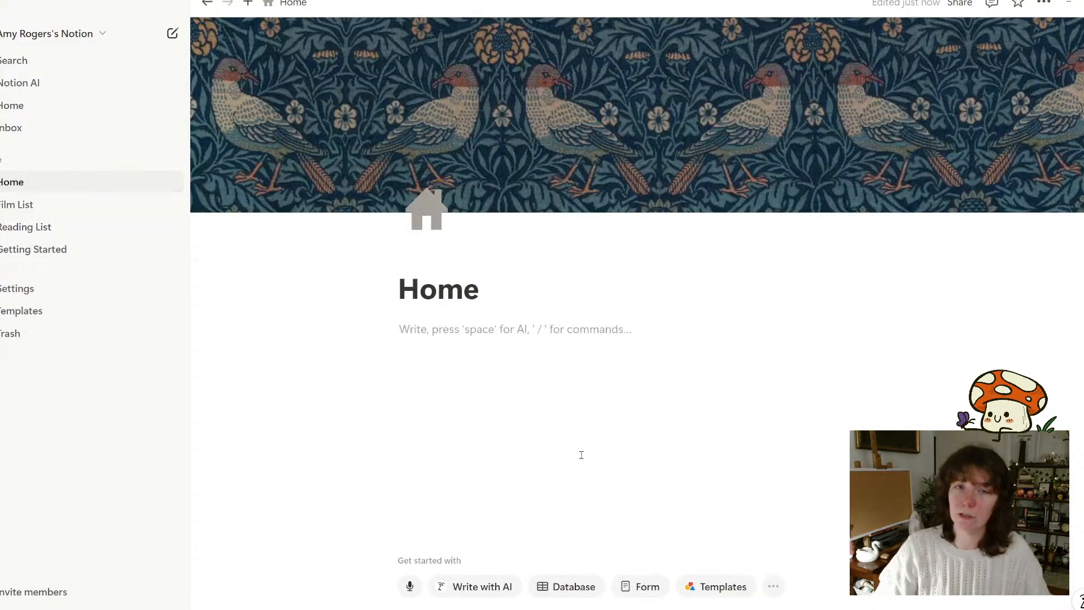
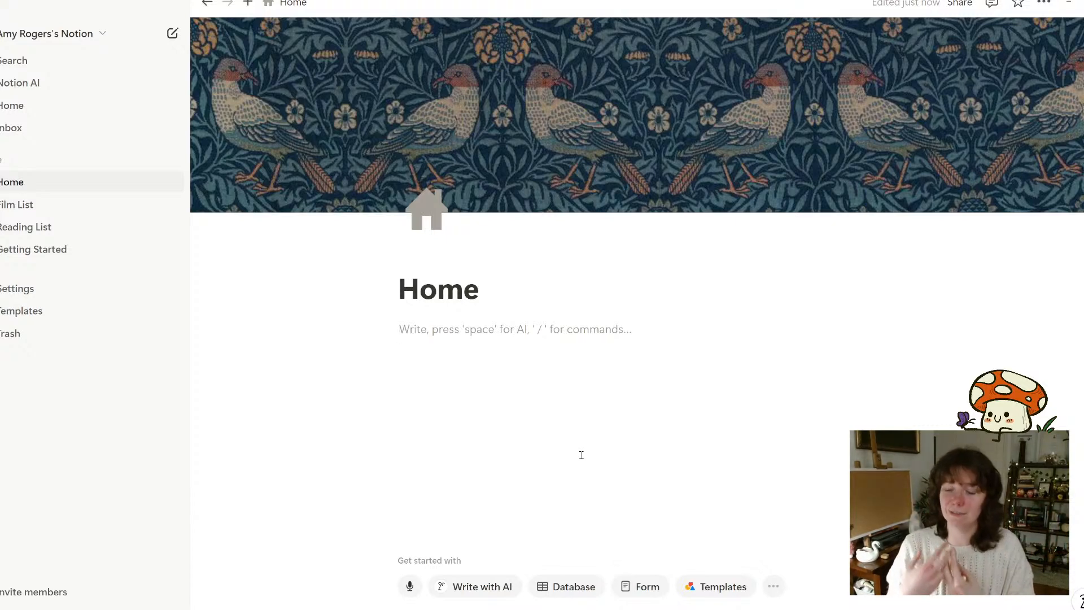
{"action": "type", "text": "/linke"}
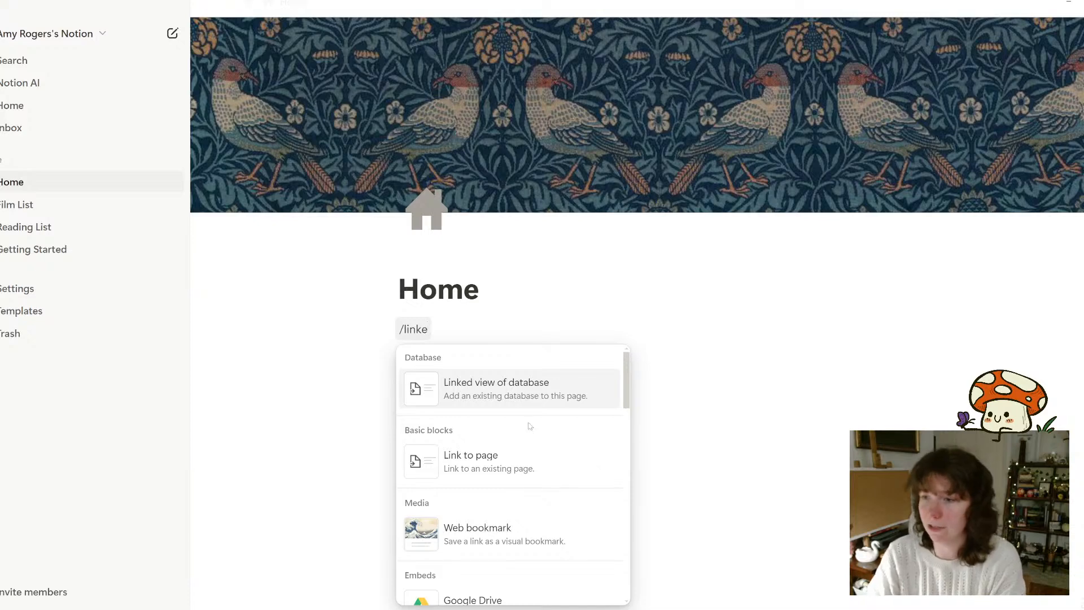
{"action": "left_click", "coordinate": [503, 391]}
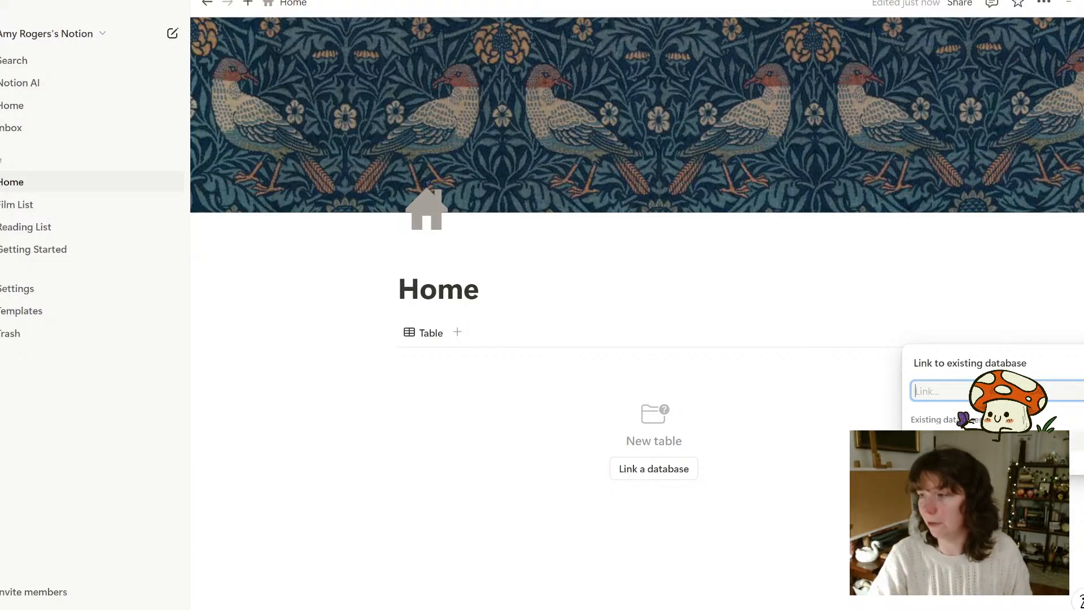
{"action": "key", "text": "Return"}
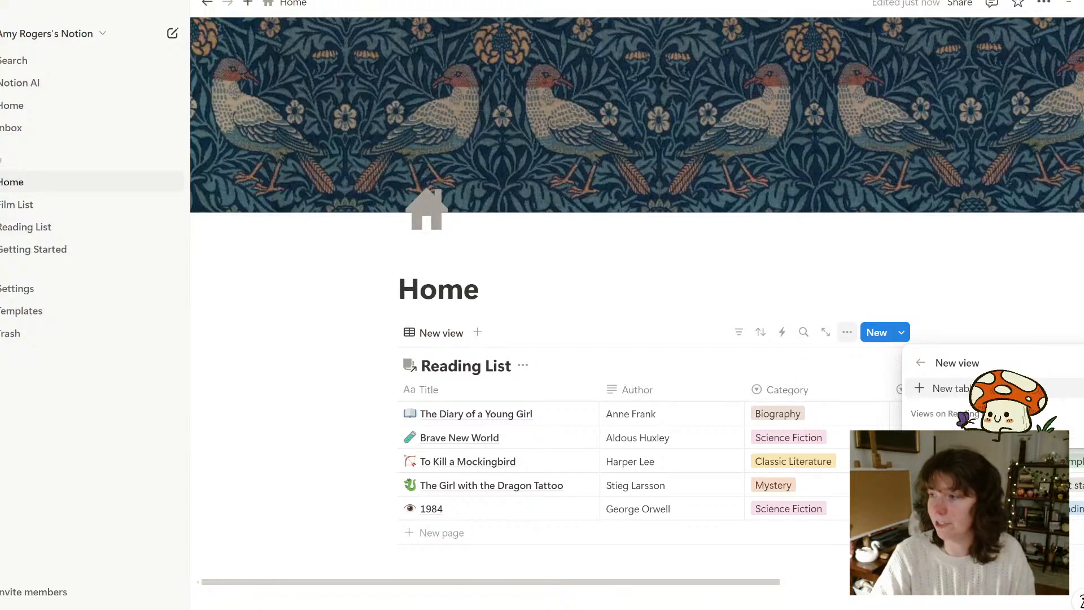
{"action": "left_click", "coordinate": [960, 435]}
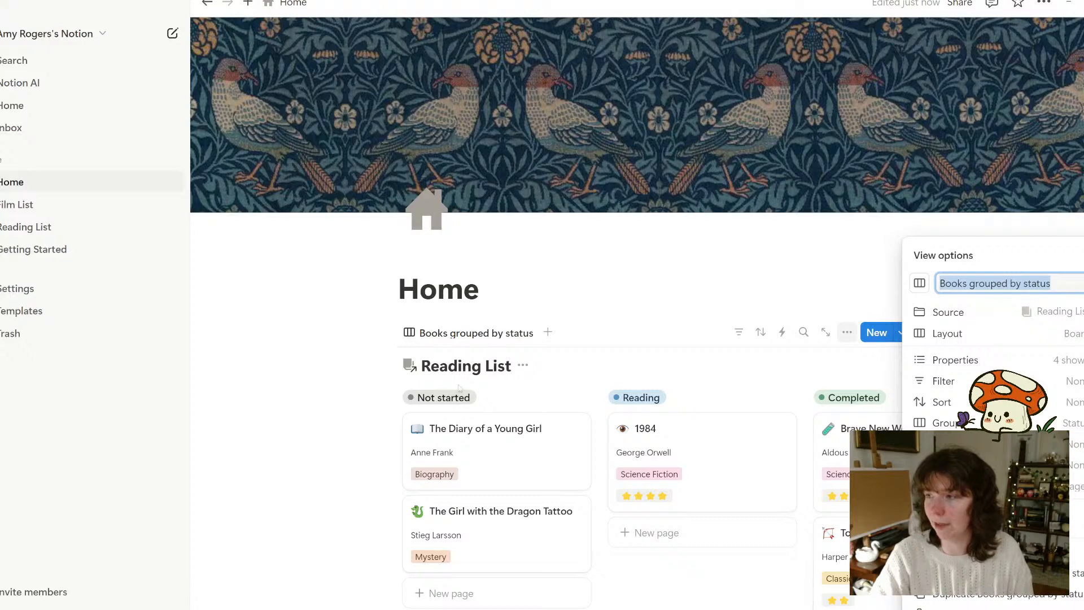
{"action": "left_click", "coordinate": [324, 281]}
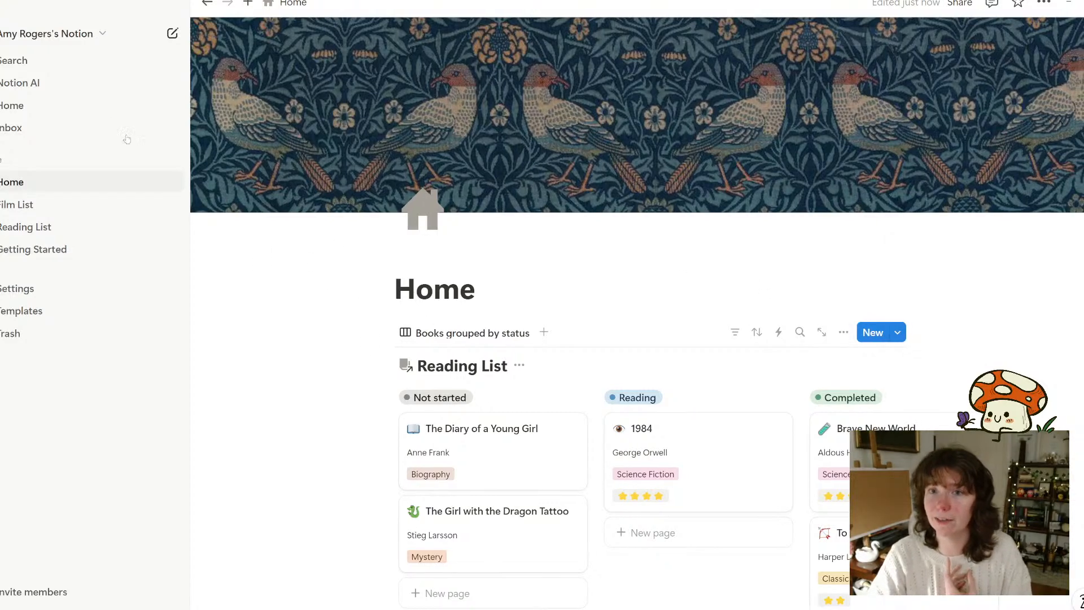
Move Brave New World to Reading on the Reading List page and return it to Completed from the Home board
{"action": "scroll", "coordinate": [411, 435], "scroll_direction": "down", "scroll_amount": 3}
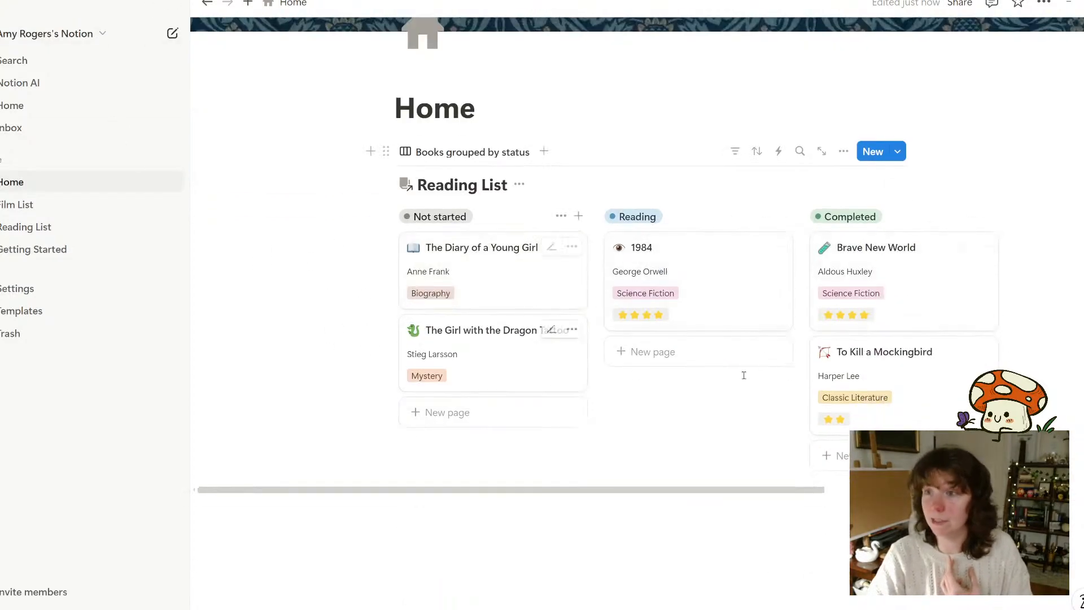
{"action": "scroll", "coordinate": [474, 334], "scroll_direction": "up", "scroll_amount": 3}
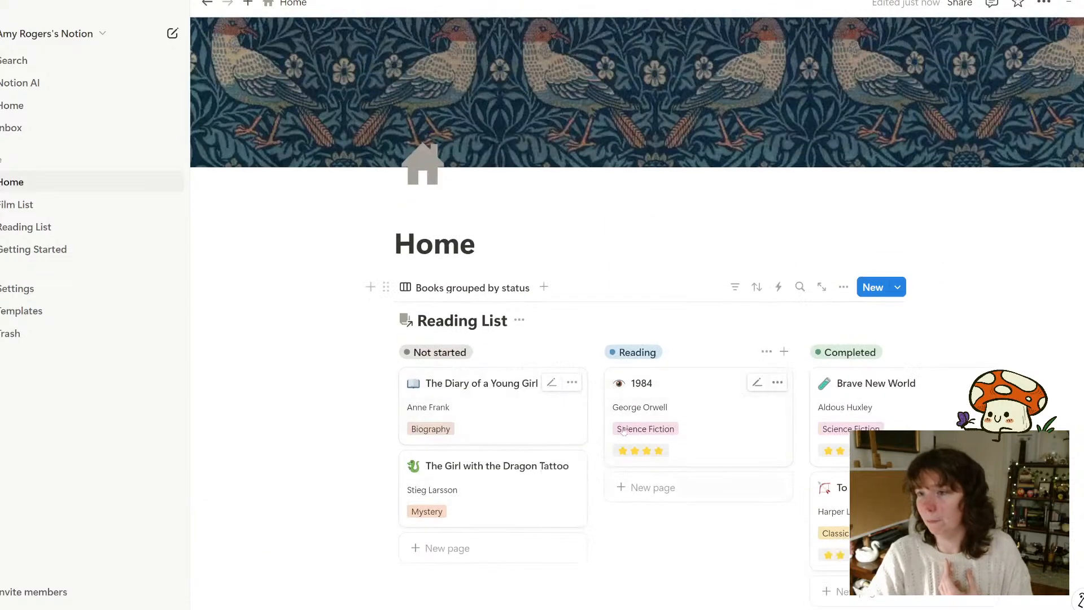
{"action": "left_click", "coordinate": [39, 229]}
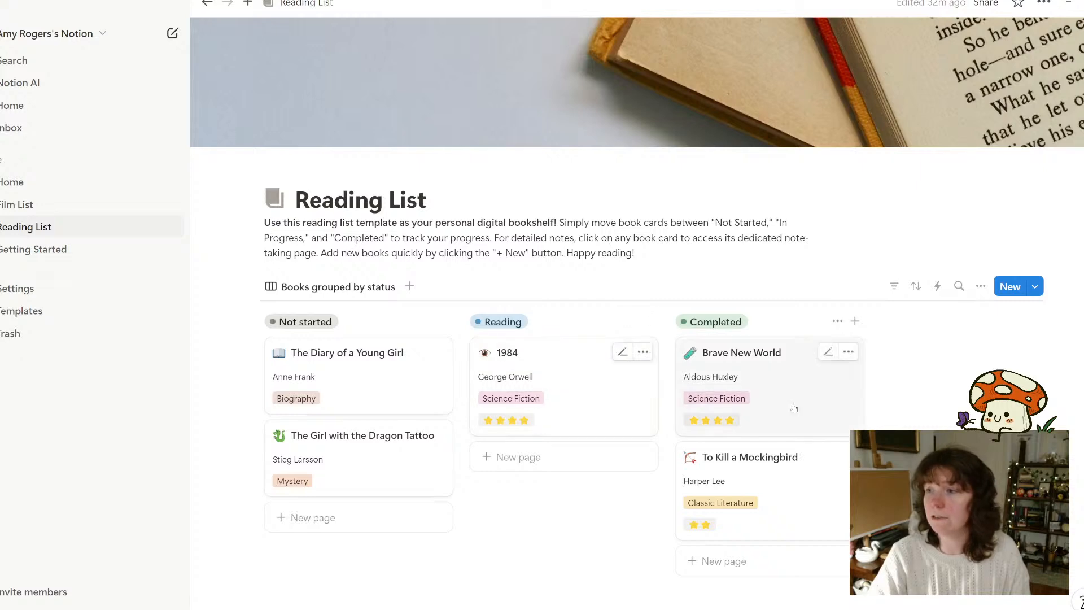
{"action": "left_click_drag", "start_coordinate": [828, 389], "coordinate": [571, 364]}
{"action": "left_click", "coordinate": [31, 210]}
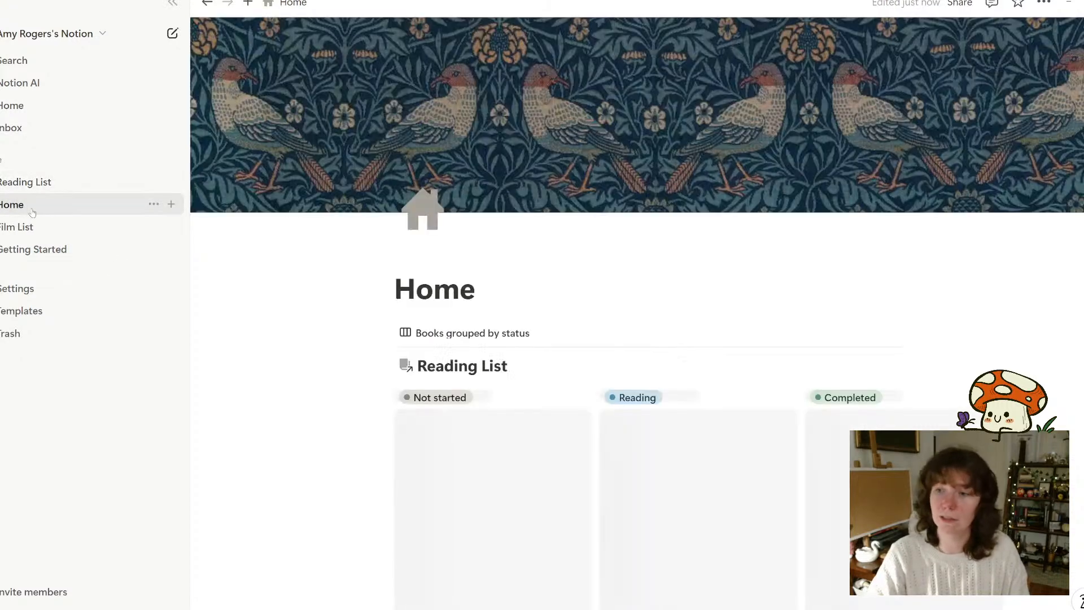
{"action": "scroll", "coordinate": [734, 451], "scroll_direction": "down", "scroll_amount": 2}
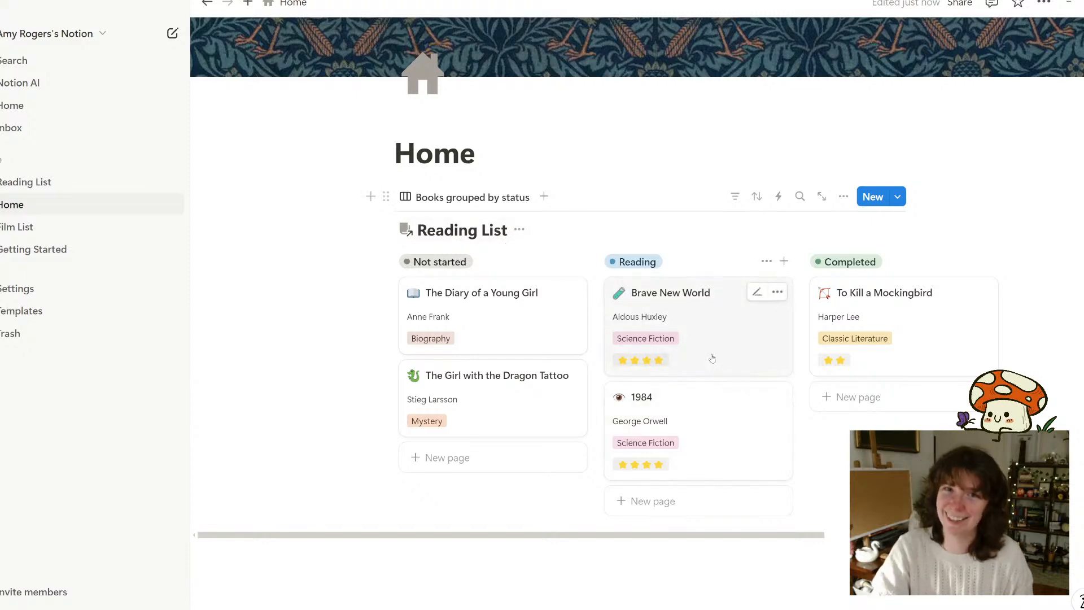
{"action": "left_click_drag", "start_coordinate": [704, 340], "coordinate": [909, 316]}
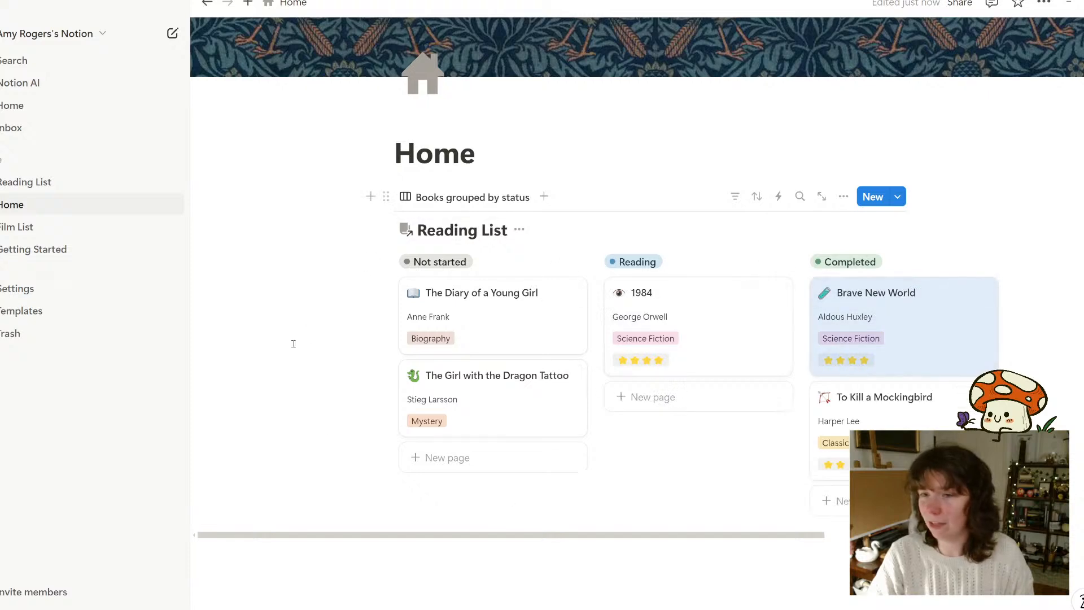
Collapse the sidebar and hide the Reading List database title on the Home page
{"action": "left_click", "coordinate": [172, 3]}
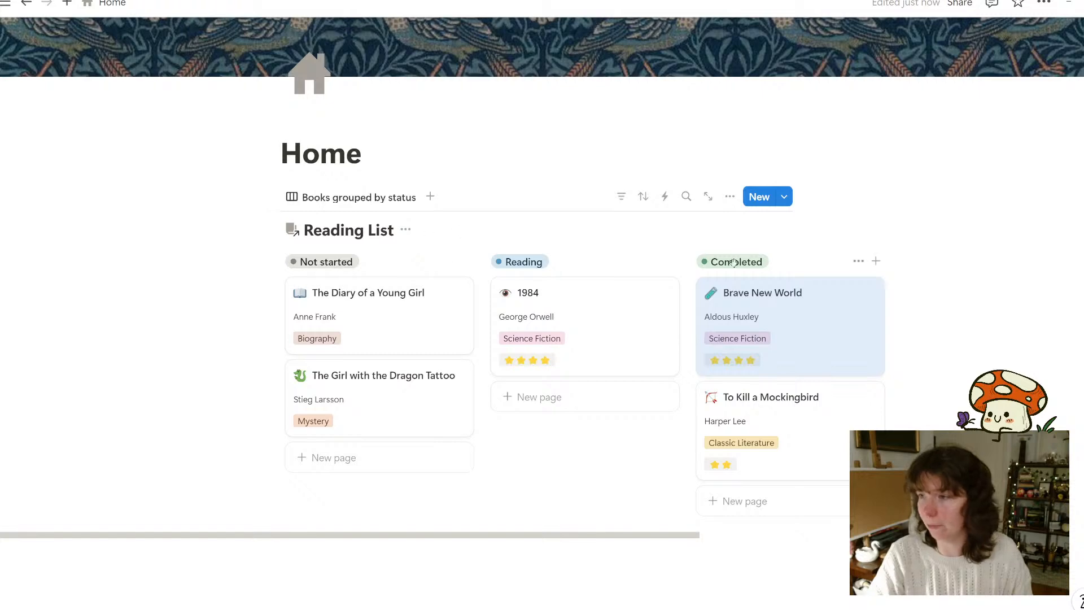
{"action": "scroll", "coordinate": [497, 527], "scroll_direction": "up", "scroll_amount": 3}
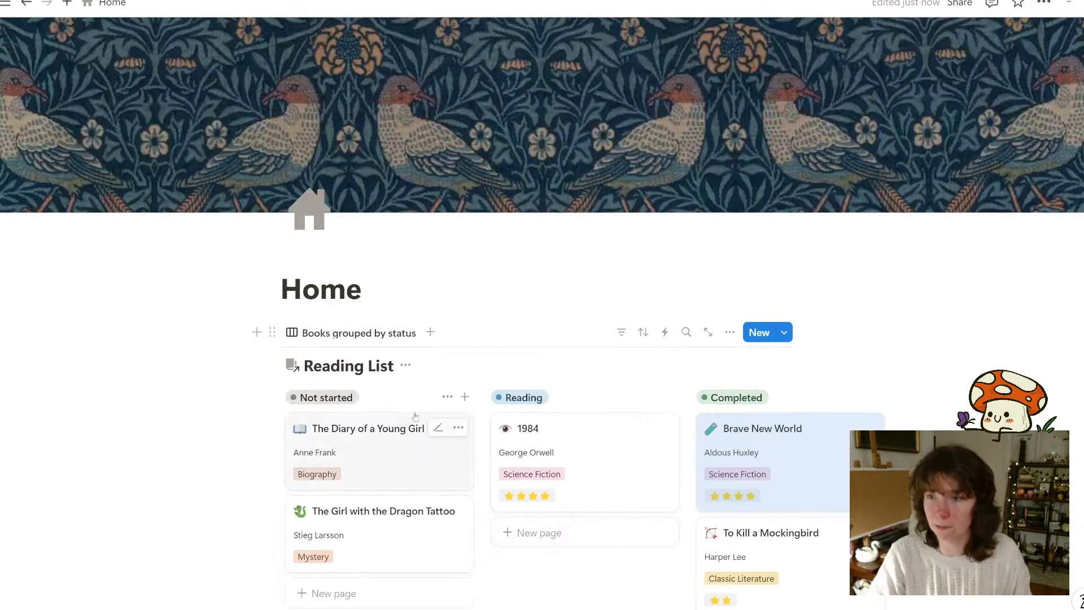
{"action": "left_click", "coordinate": [406, 366]}
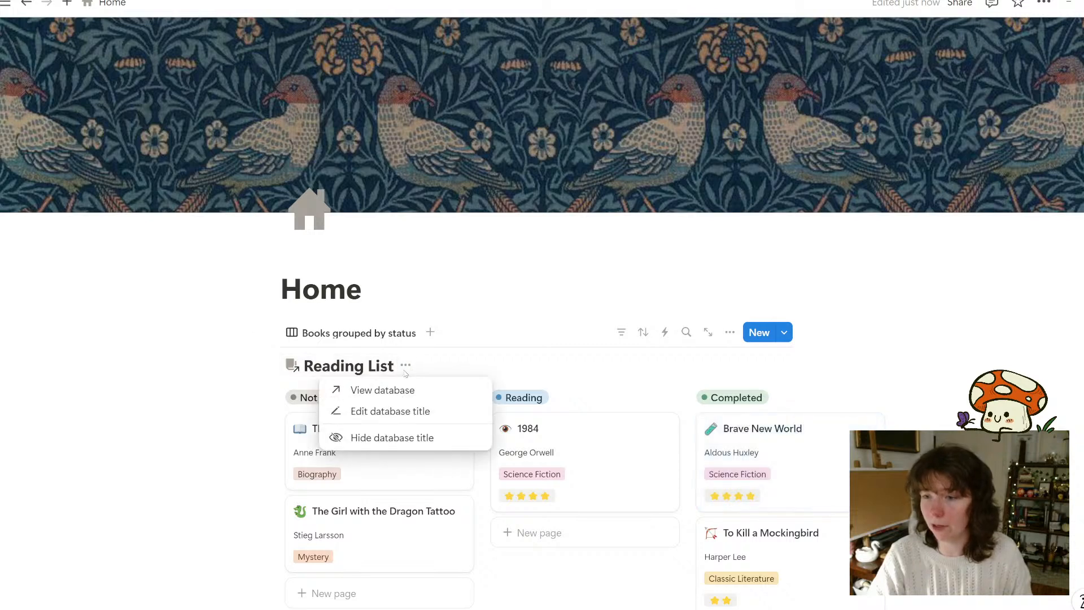
{"action": "left_click", "coordinate": [367, 444]}
Rename the linked board view to Books and give it the solid bookmark icon
{"action": "left_click", "coordinate": [357, 332]}
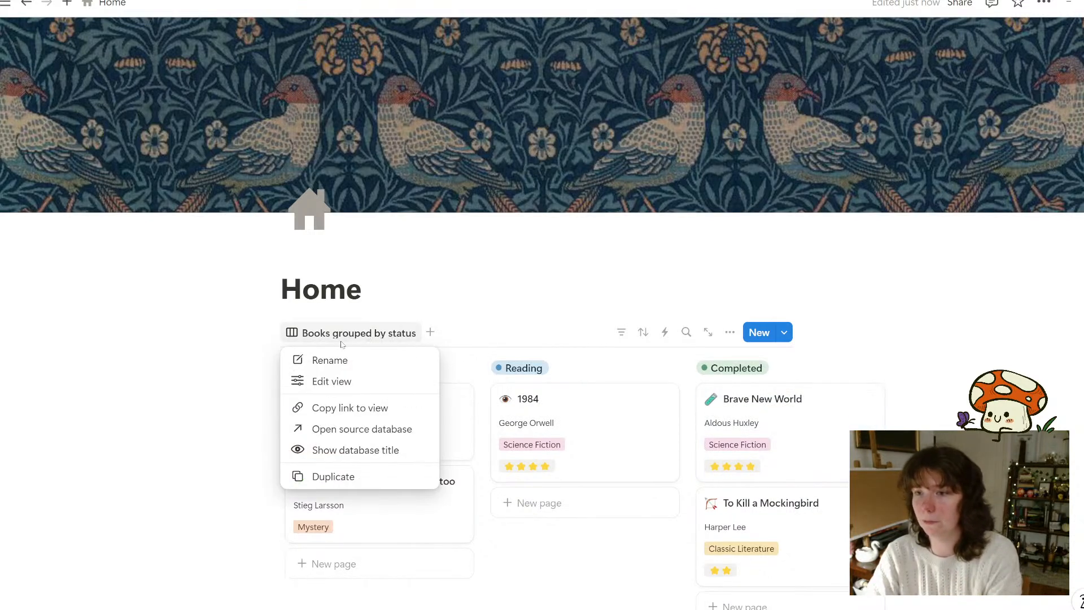
{"action": "left_click", "coordinate": [332, 360]}
{"action": "type", "text": "Books"}
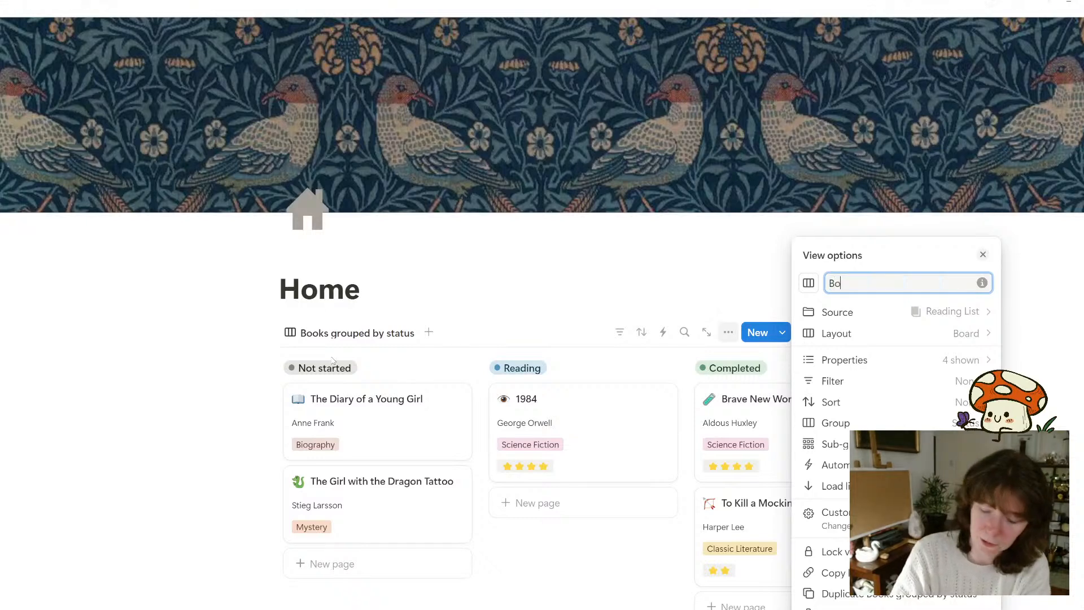
{"action": "left_click", "coordinate": [808, 283]}
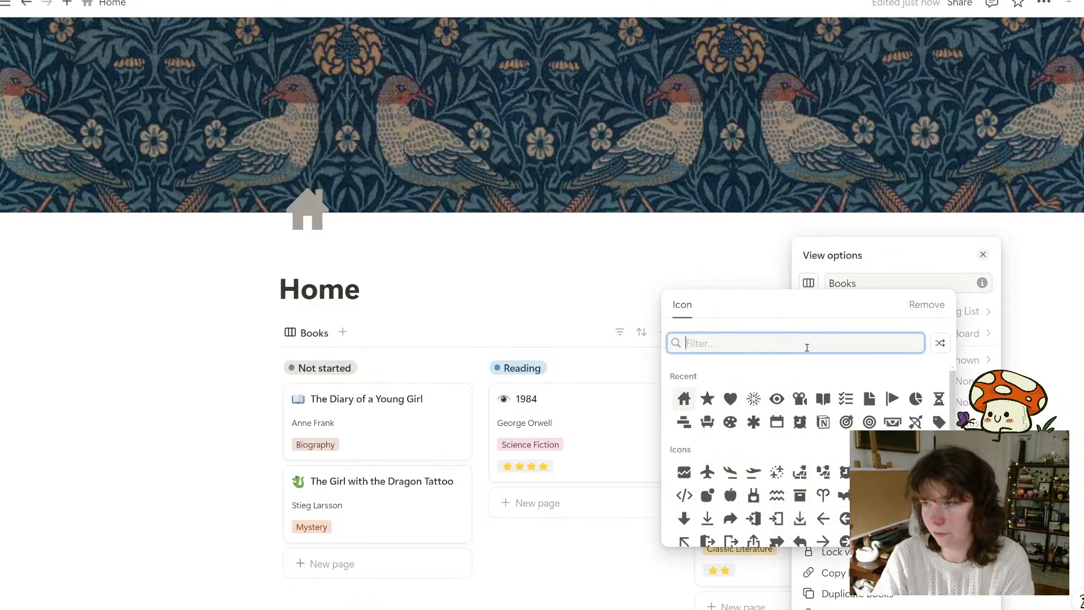
{"action": "type", "text": "book"}
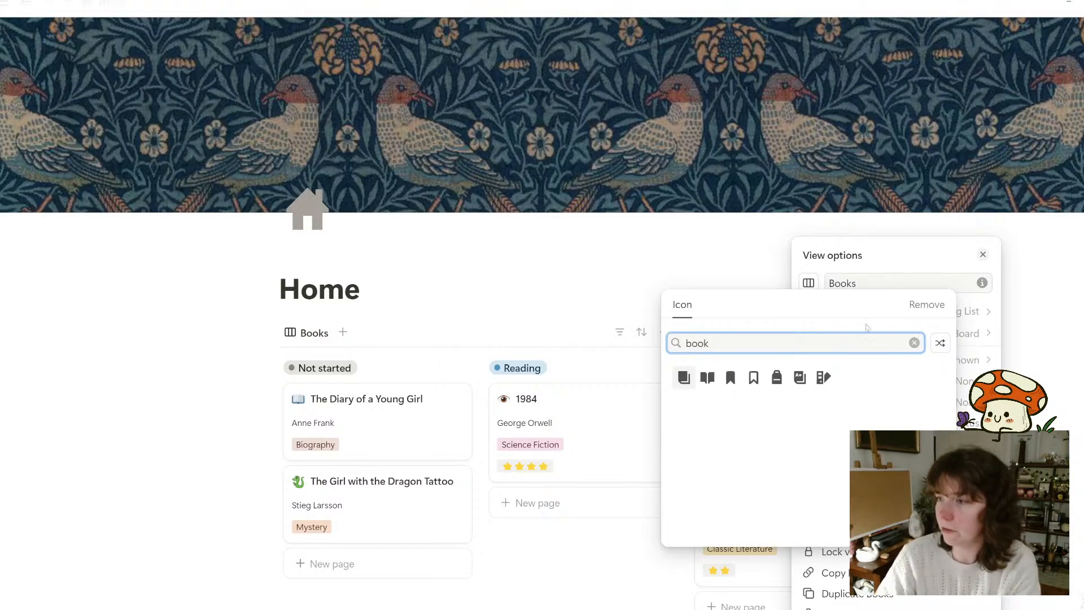
{"action": "left_click", "coordinate": [730, 379]}
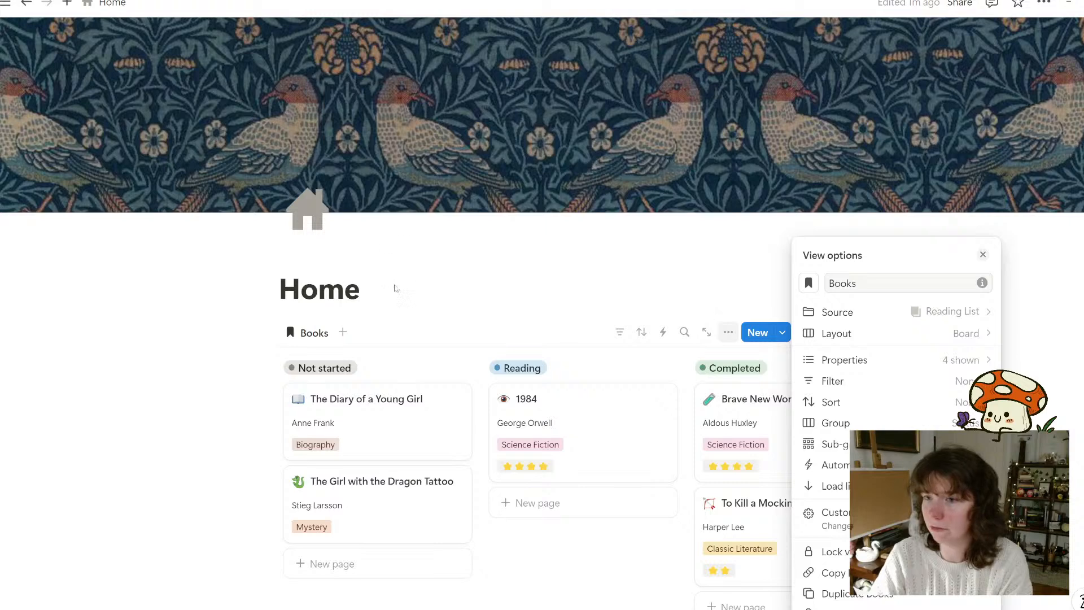
Change the linked view's name to Reading
{"action": "double_click", "coordinate": [864, 286]}
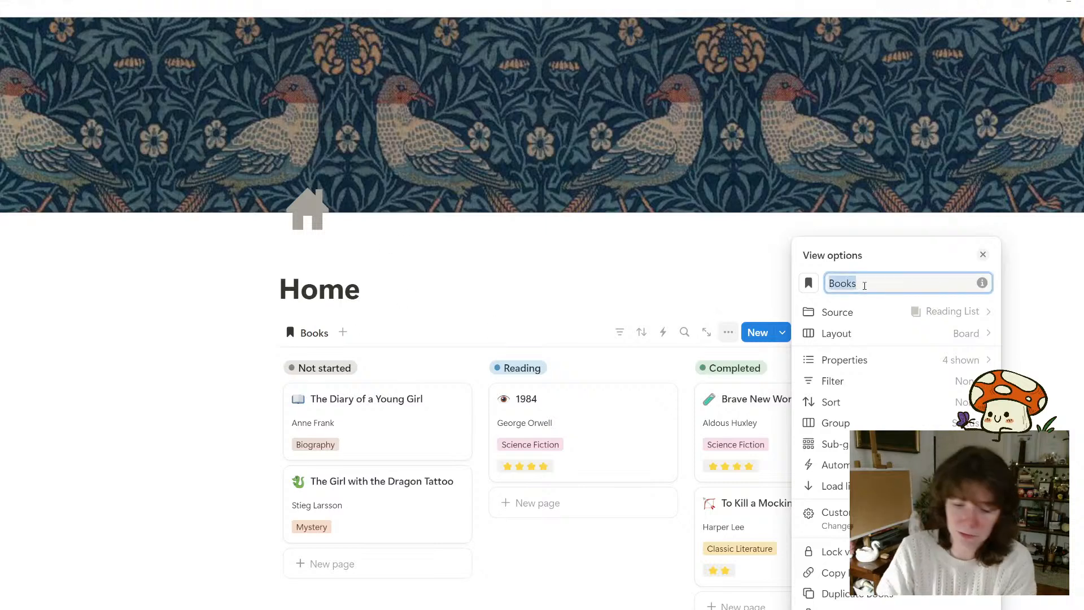
{"action": "type", "text": "Reading"}
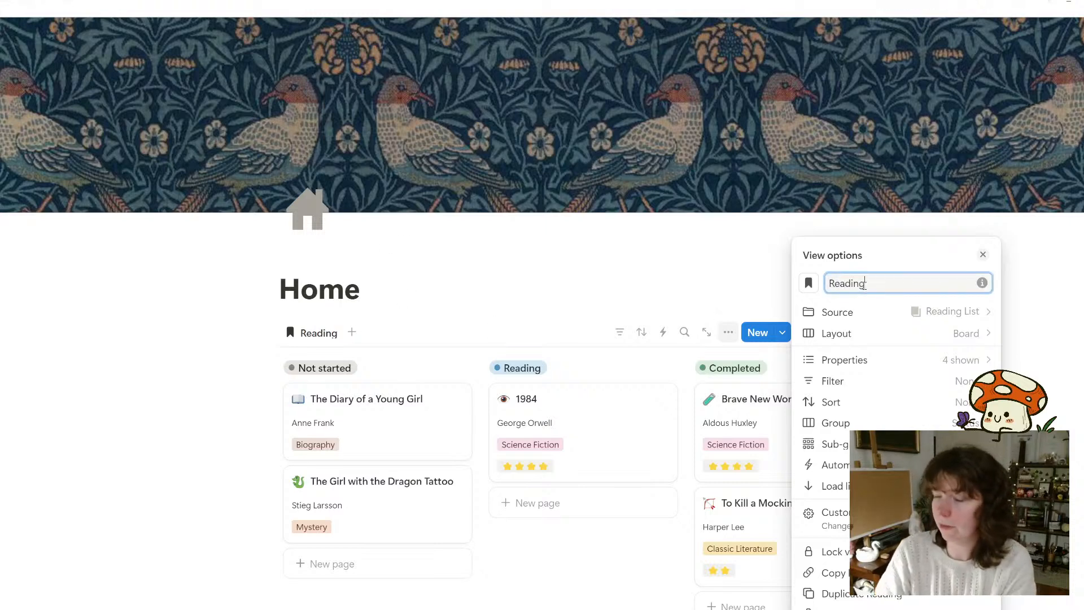
{"action": "left_click", "coordinate": [480, 309]}
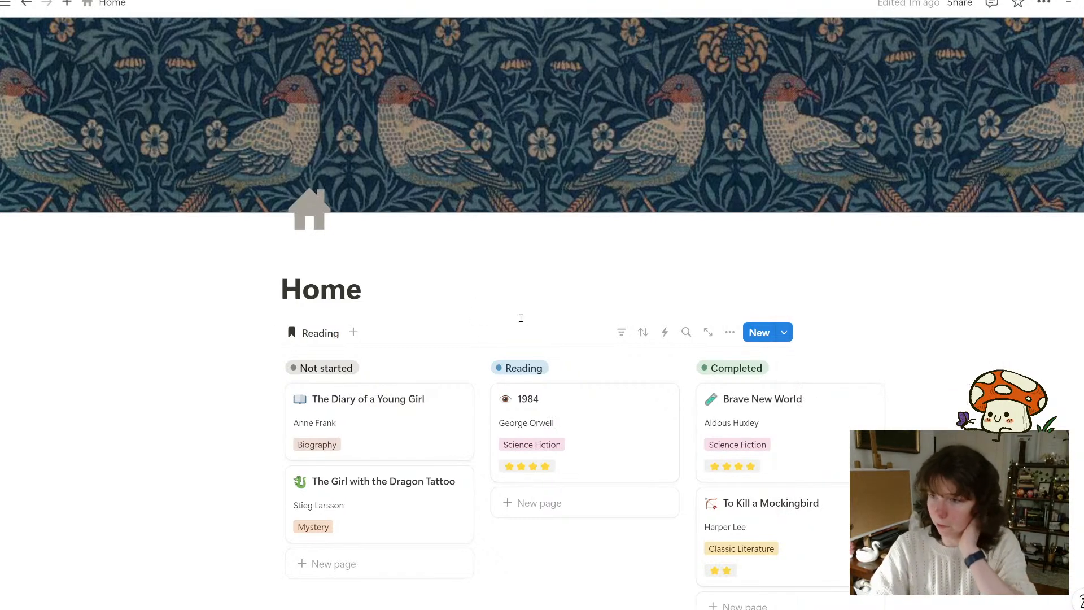
Change the layout of the Reading view on the Home page to Gallery
{"action": "scroll", "coordinate": [517, 404], "scroll_direction": "down", "scroll_amount": 2}
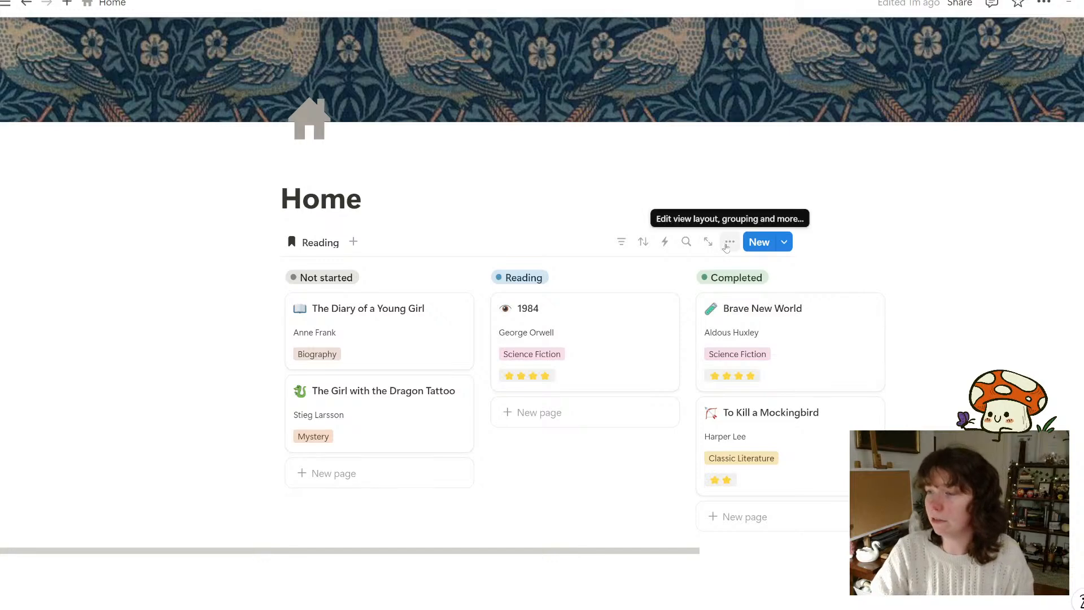
{"action": "left_click", "coordinate": [729, 243]}
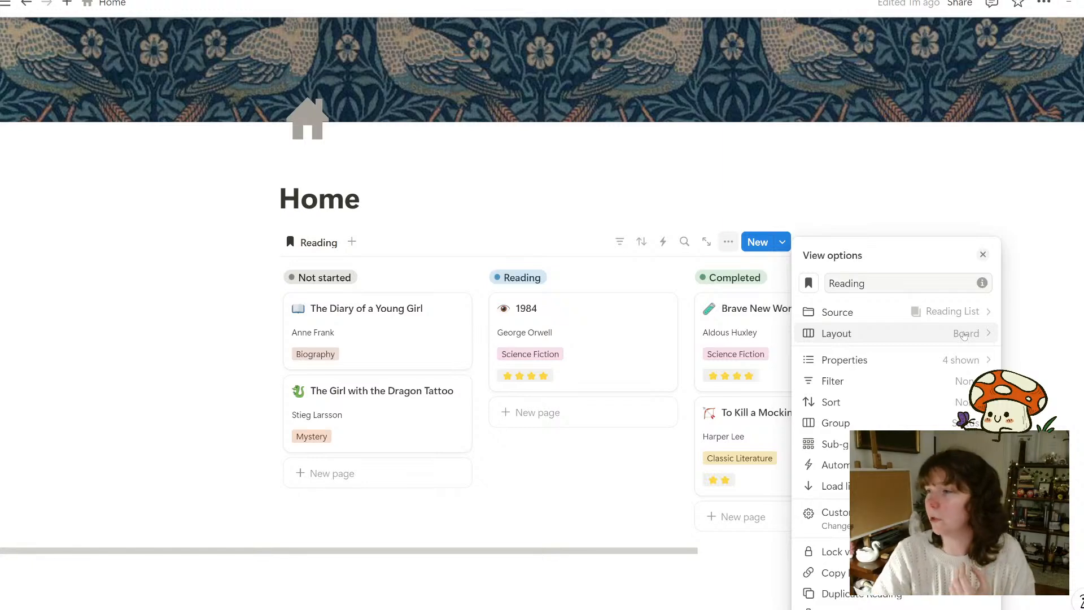
{"action": "left_click", "coordinate": [963, 335]}
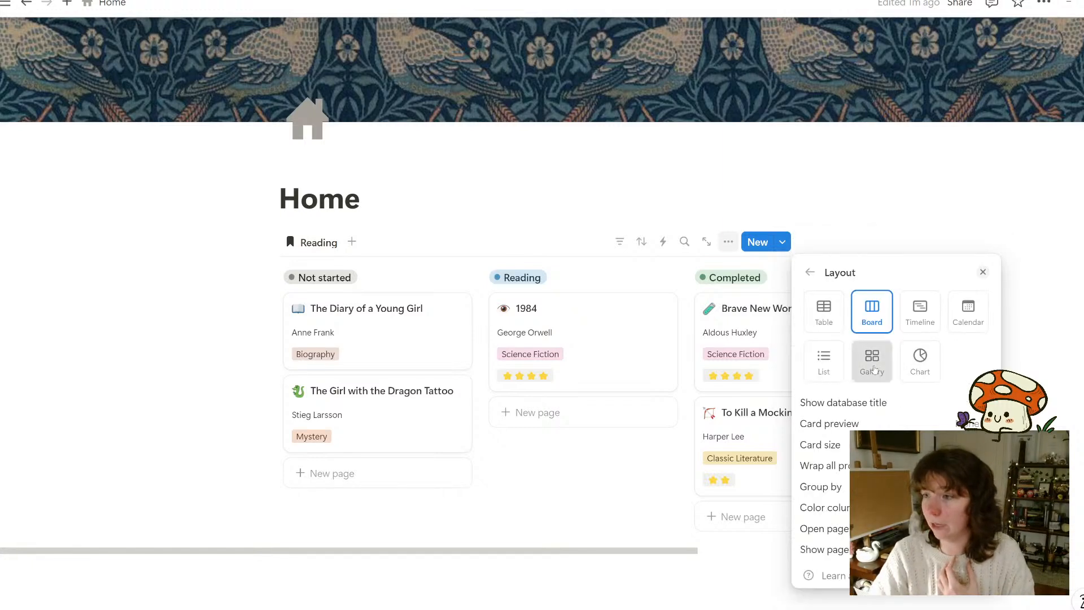
{"action": "left_click", "coordinate": [871, 361]}
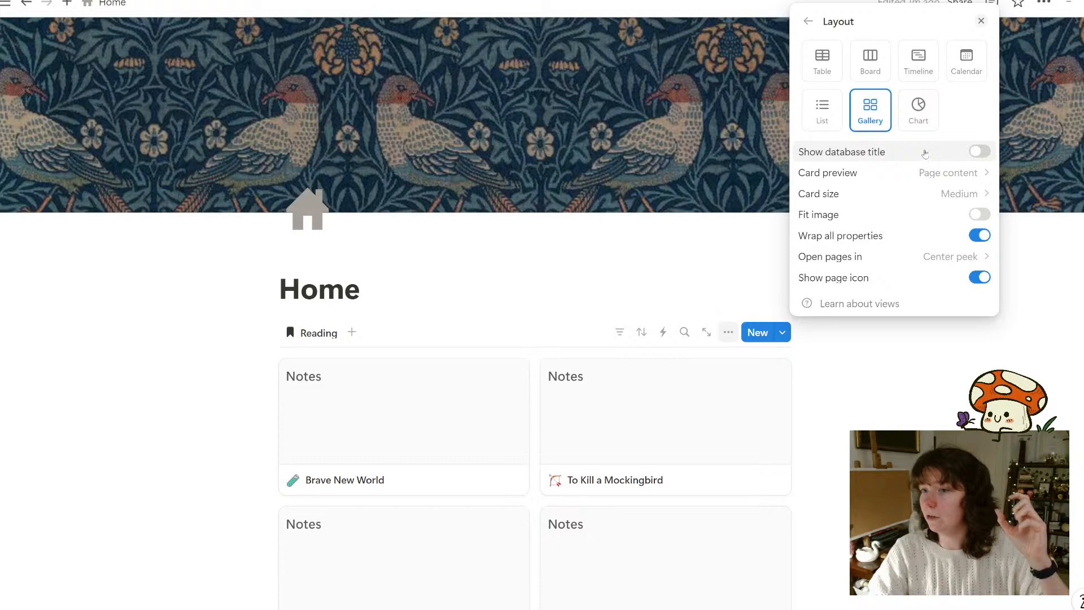
Set the Reading gallery's card preview to None and make its pages open in Side peek
{"action": "left_click", "coordinate": [946, 173]}
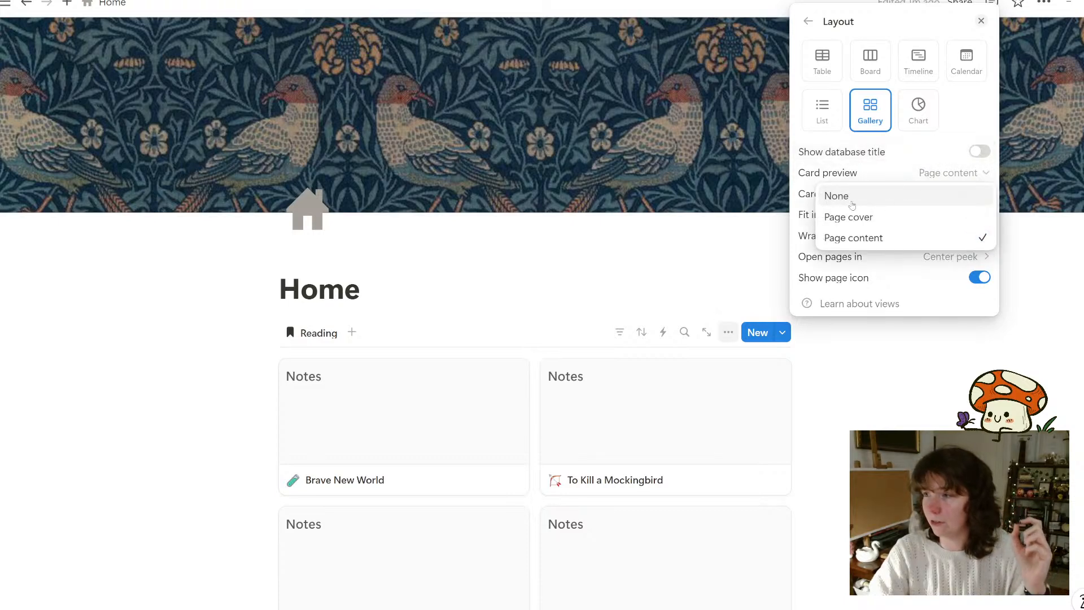
{"action": "left_click", "coordinate": [850, 202]}
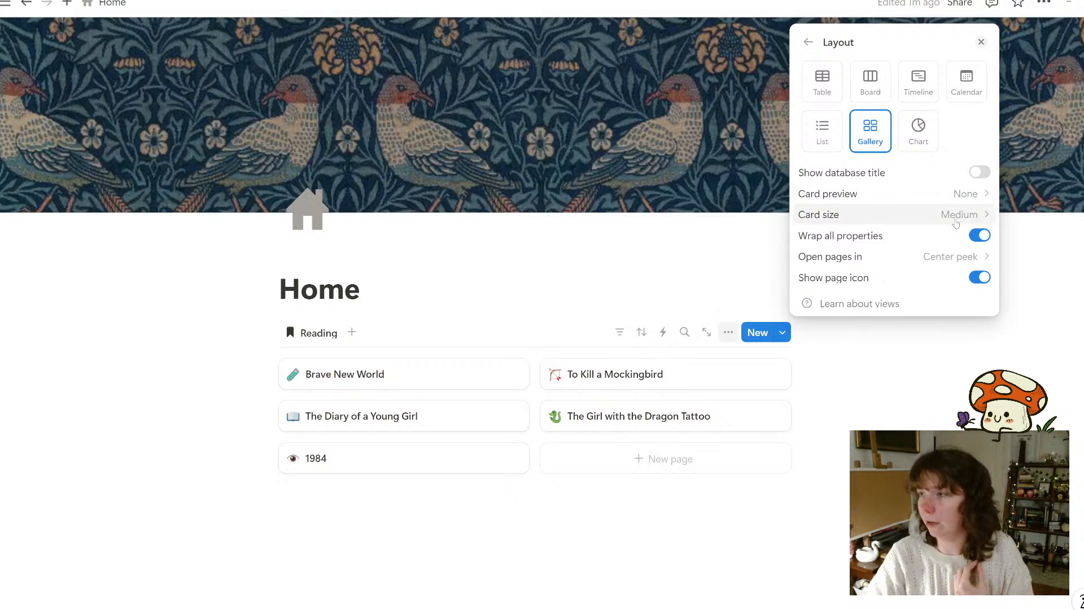
{"action": "left_click", "coordinate": [956, 224]}
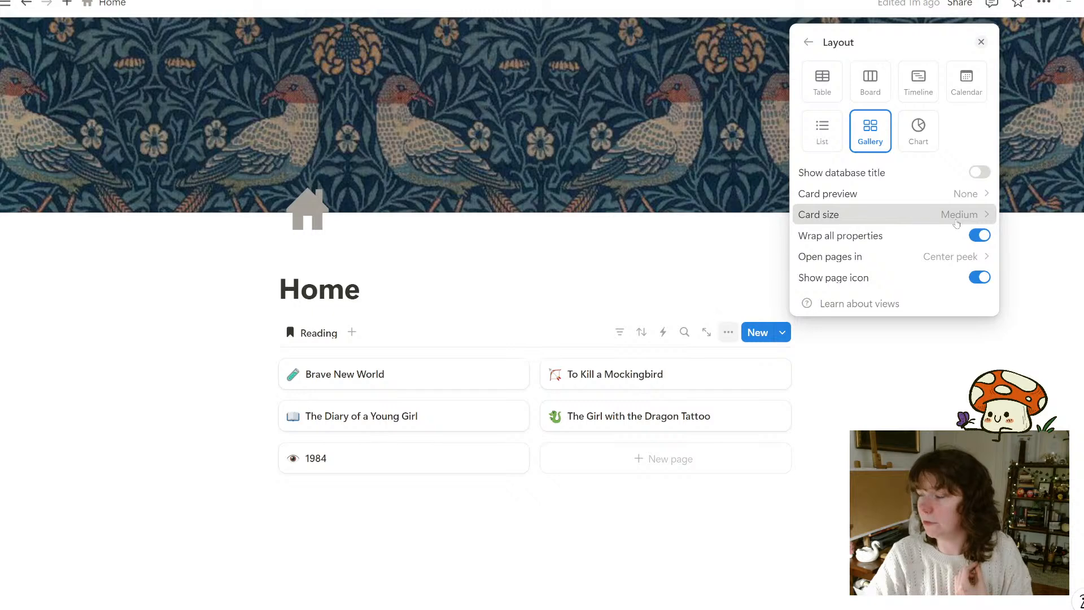
{"action": "left_click", "coordinate": [953, 261]}
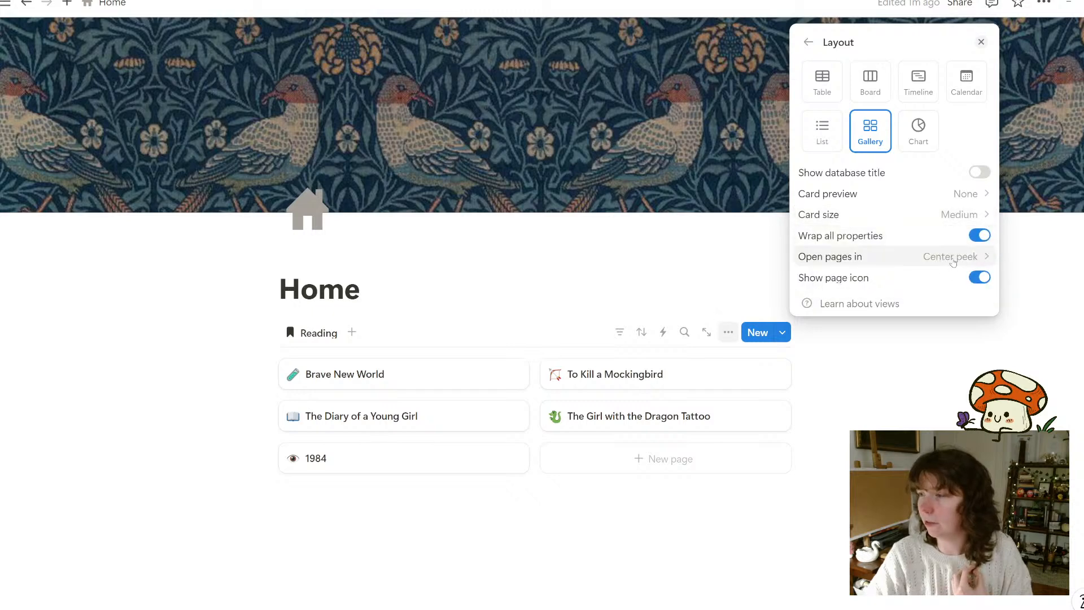
{"action": "left_click", "coordinate": [953, 260]}
{"action": "left_click", "coordinate": [888, 299]}
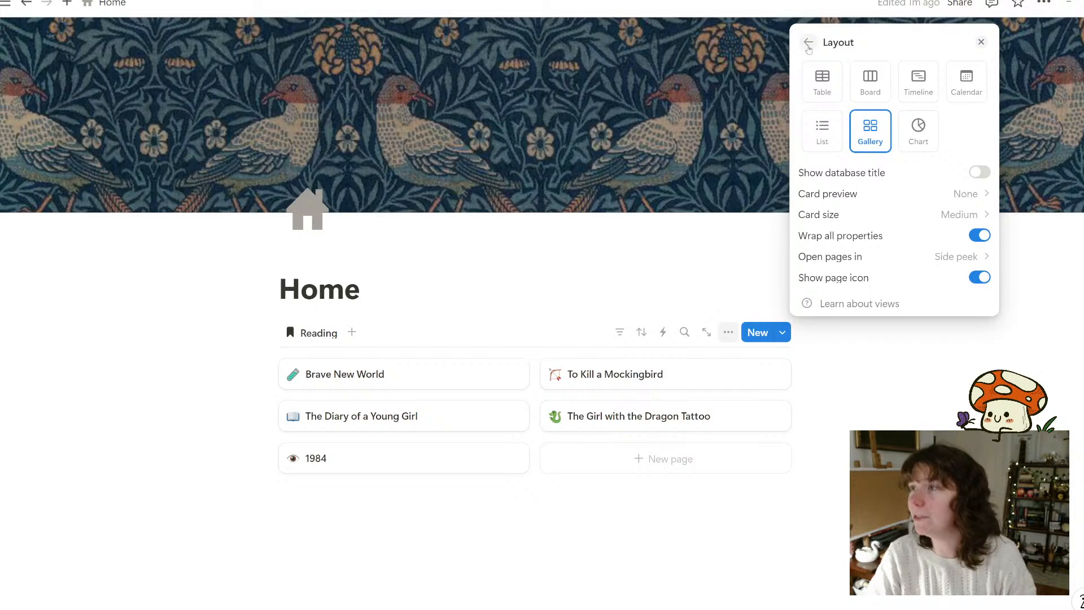
Show the Author and Category properties on the Reading gallery cards
{"action": "left_click", "coordinate": [808, 42]}
{"action": "left_click", "coordinate": [972, 118]}
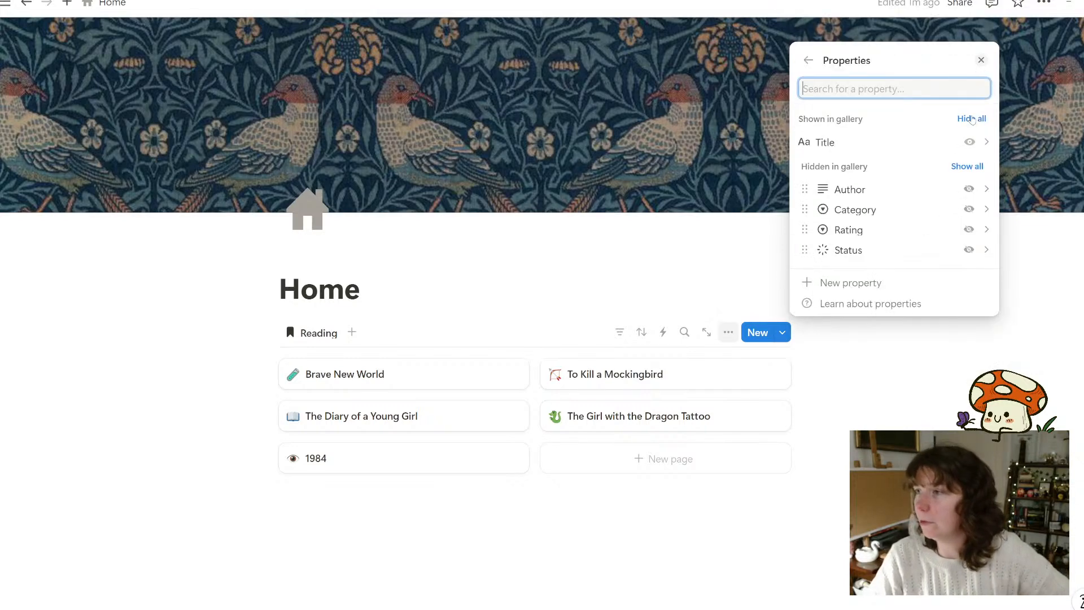
{"action": "left_click", "coordinate": [968, 190]}
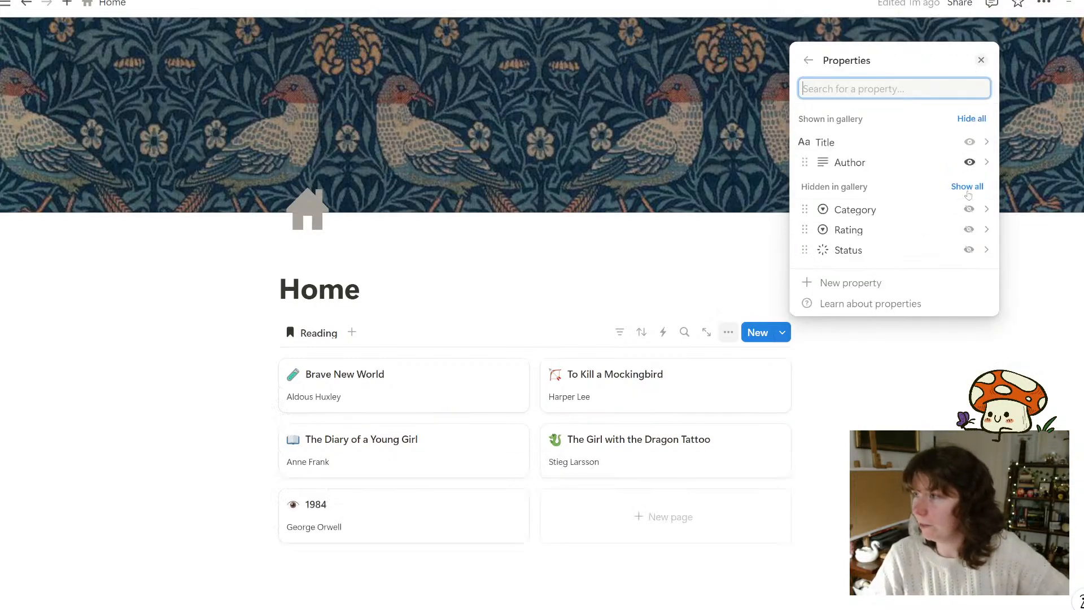
{"action": "left_click", "coordinate": [969, 209]}
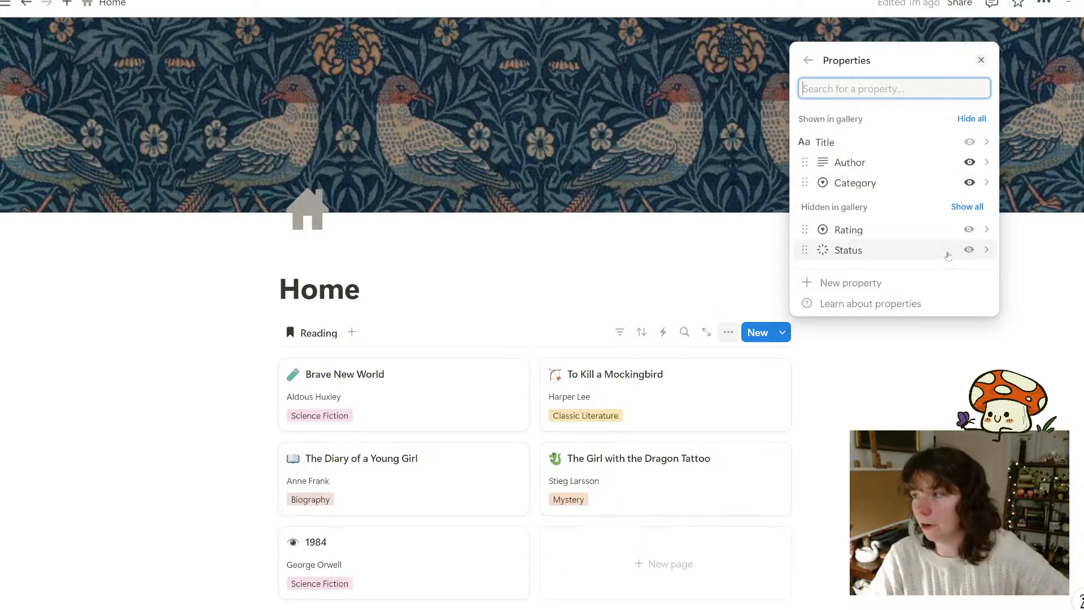
{"action": "left_click", "coordinate": [830, 448]}
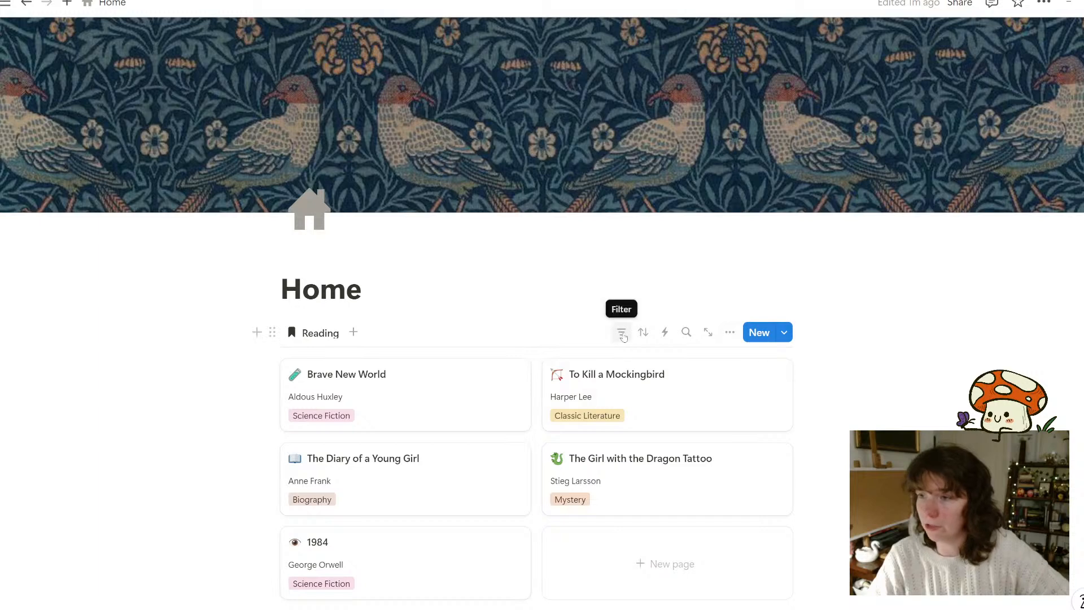
Filter the Reading gallery by Status so that only In progress books are included
{"action": "left_click", "coordinate": [621, 332]}
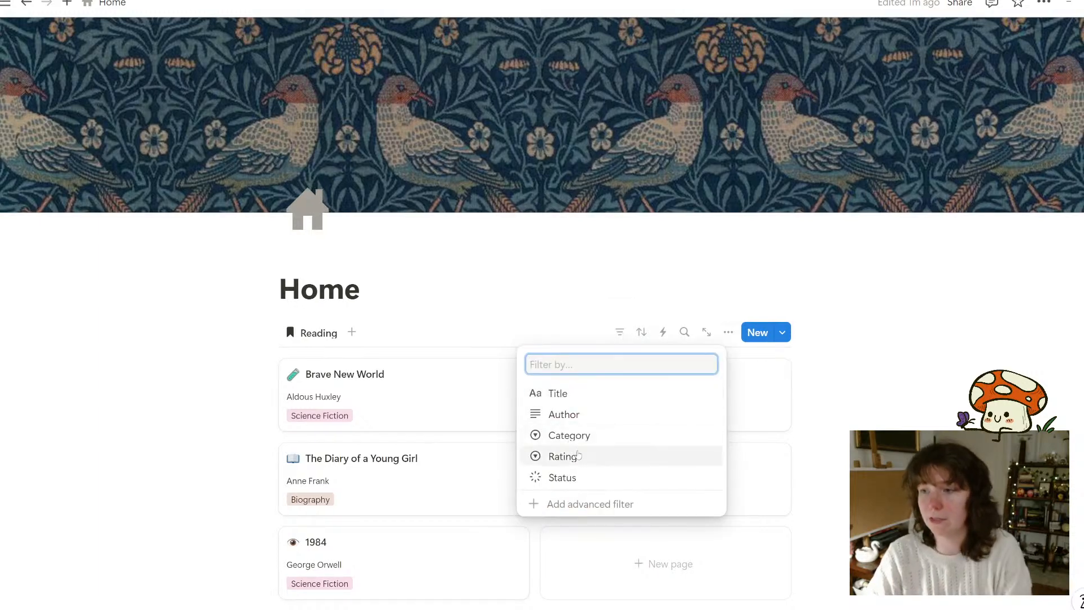
{"action": "left_click", "coordinate": [564, 477]}
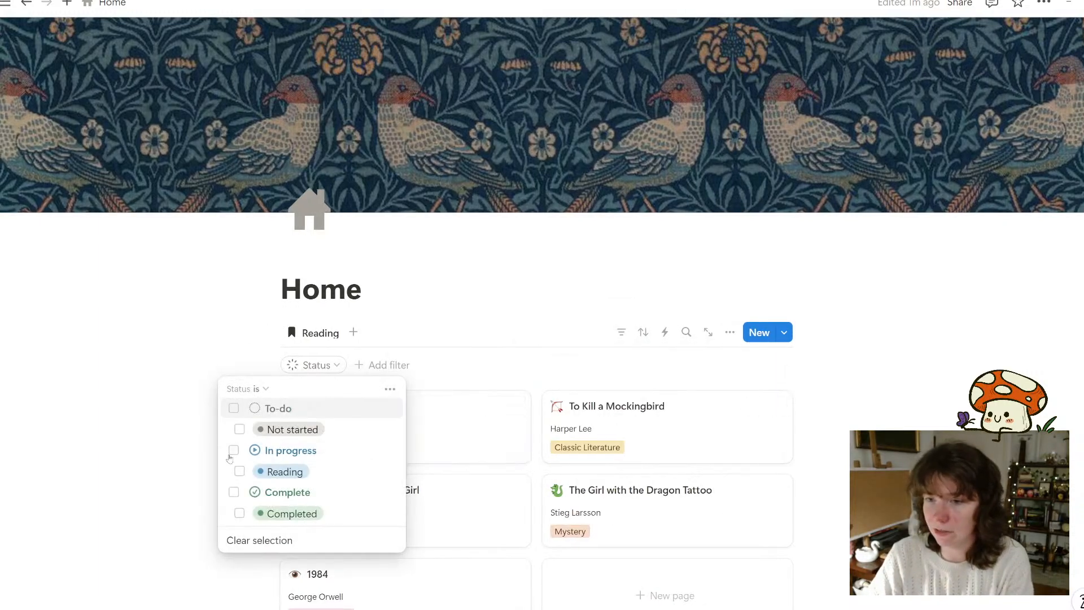
{"action": "left_click", "coordinate": [233, 450]}
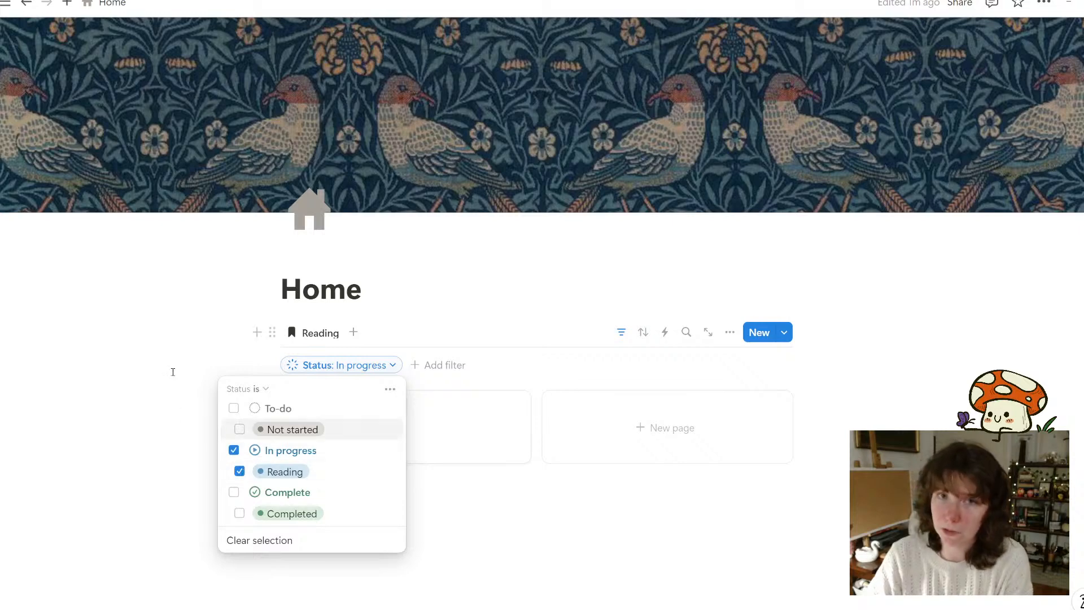
{"action": "left_click", "coordinate": [187, 354]}
{"action": "left_click", "coordinate": [436, 546]}
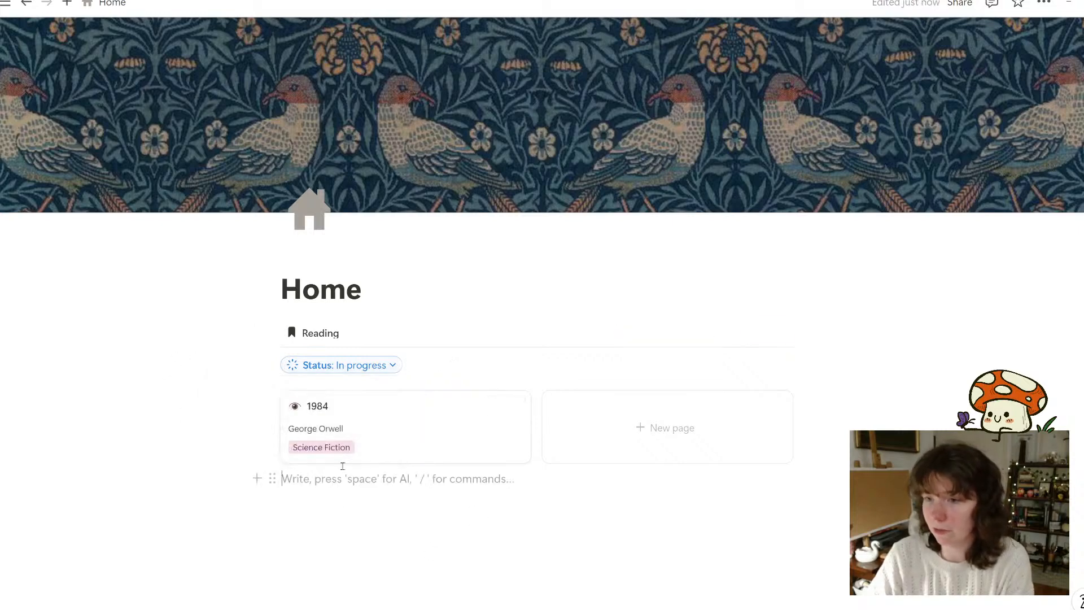
{"action": "key", "text": "BackSpace"}
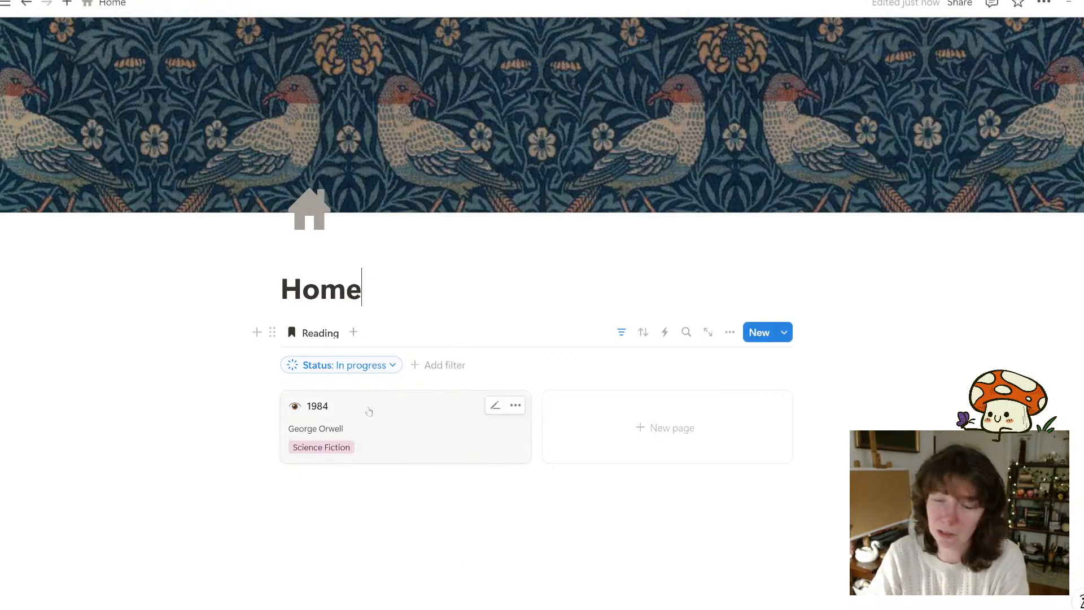
{"action": "scroll", "coordinate": [293, 483], "scroll_direction": "down", "scroll_amount": 1}
{"action": "left_click", "coordinate": [294, 484]}
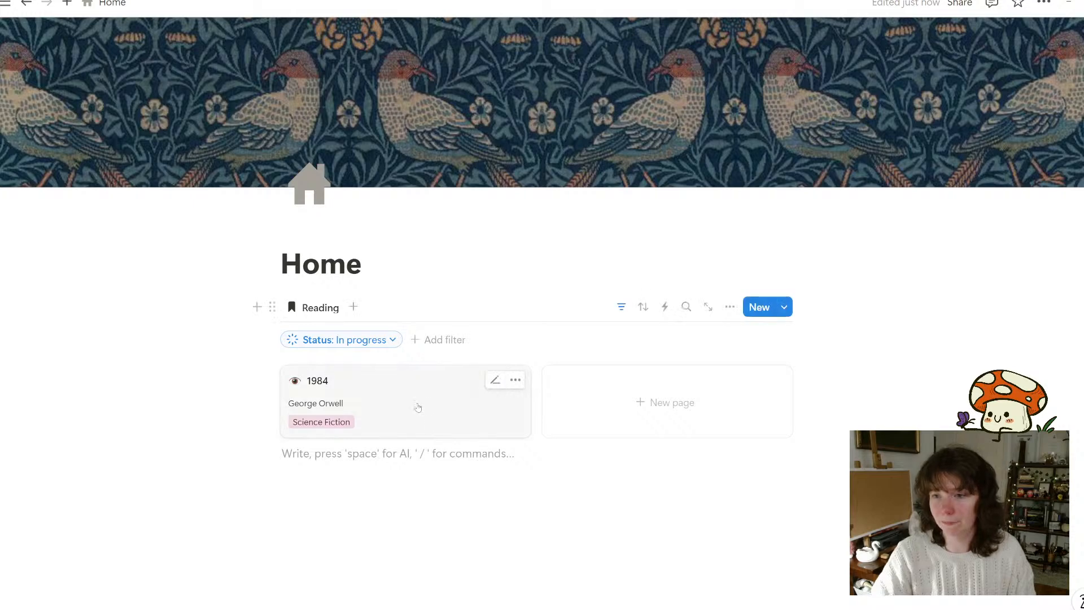
Check the status grouping on the Reading List page and return to the Home page
{"action": "left_click", "coordinate": [6, 6]}
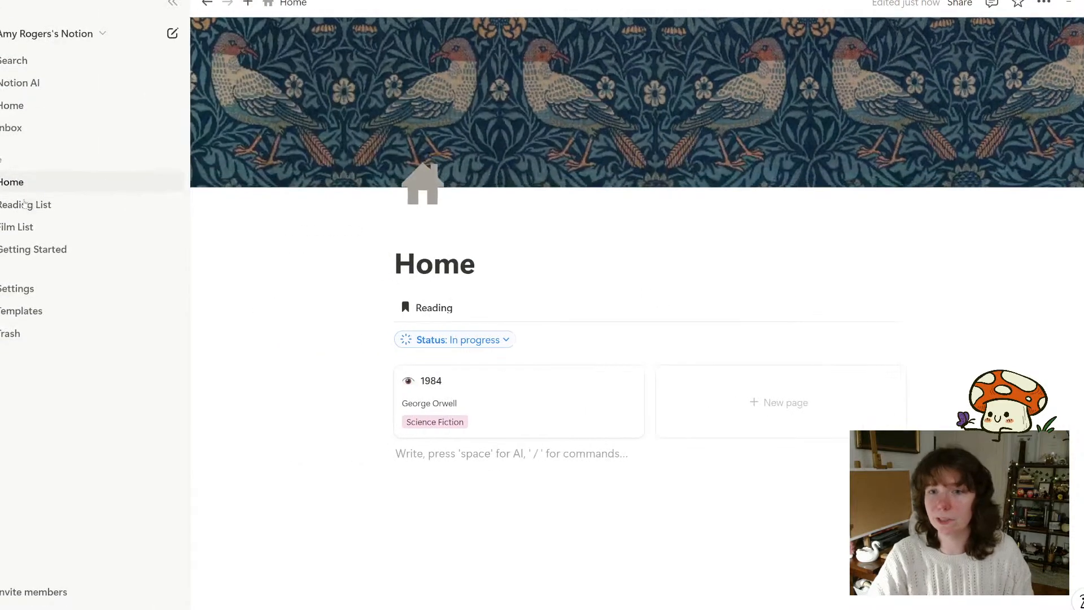
{"action": "left_click", "coordinate": [180, 206]}
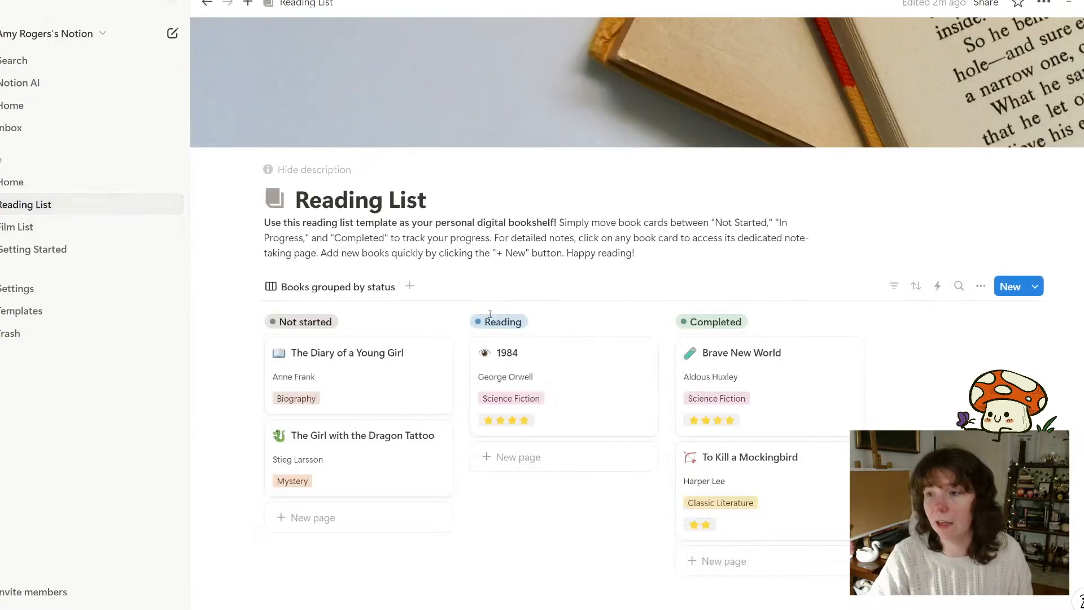
{"action": "left_click", "coordinate": [49, 180]}
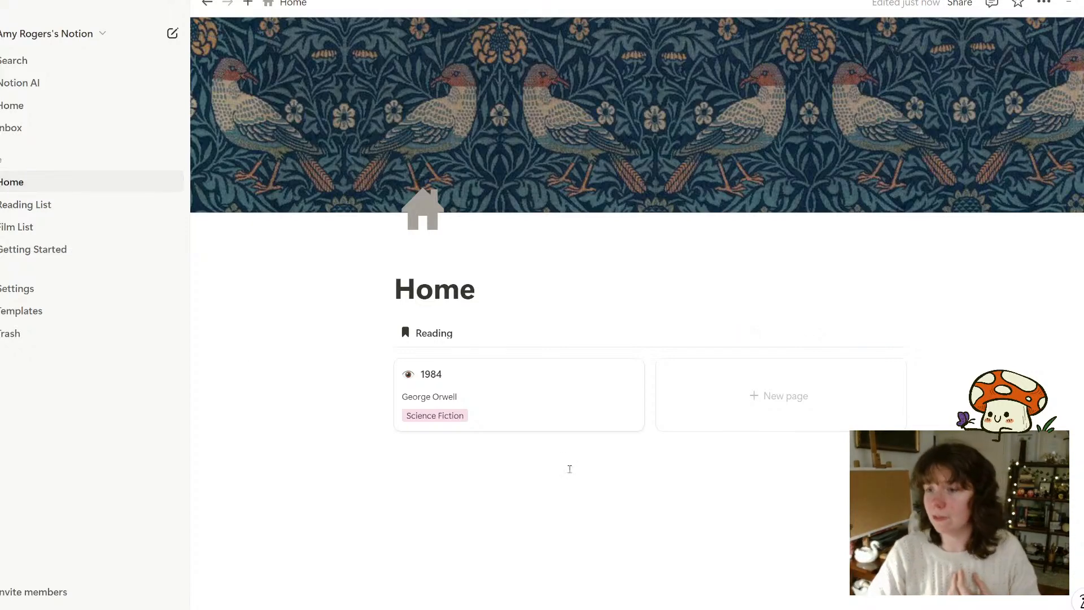
Insert a linked view of the Film List database below the Reading gallery, based on its existing To watch view
{"action": "left_click", "coordinate": [538, 478]}
{"action": "key", "text": "Return"}
{"action": "type", "text": "/"}
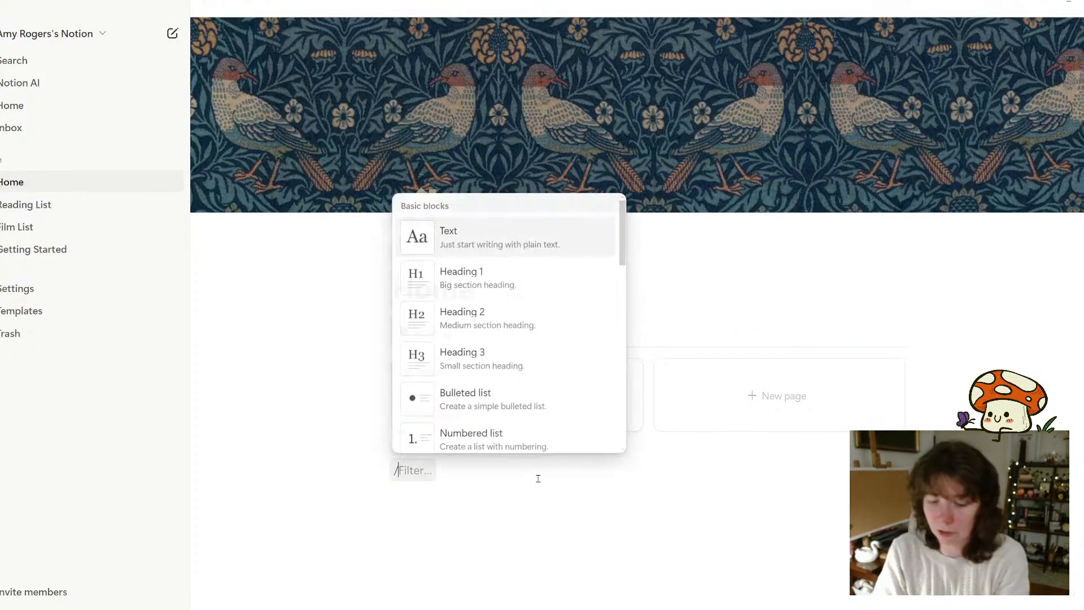
{"action": "type", "text": "linked"}
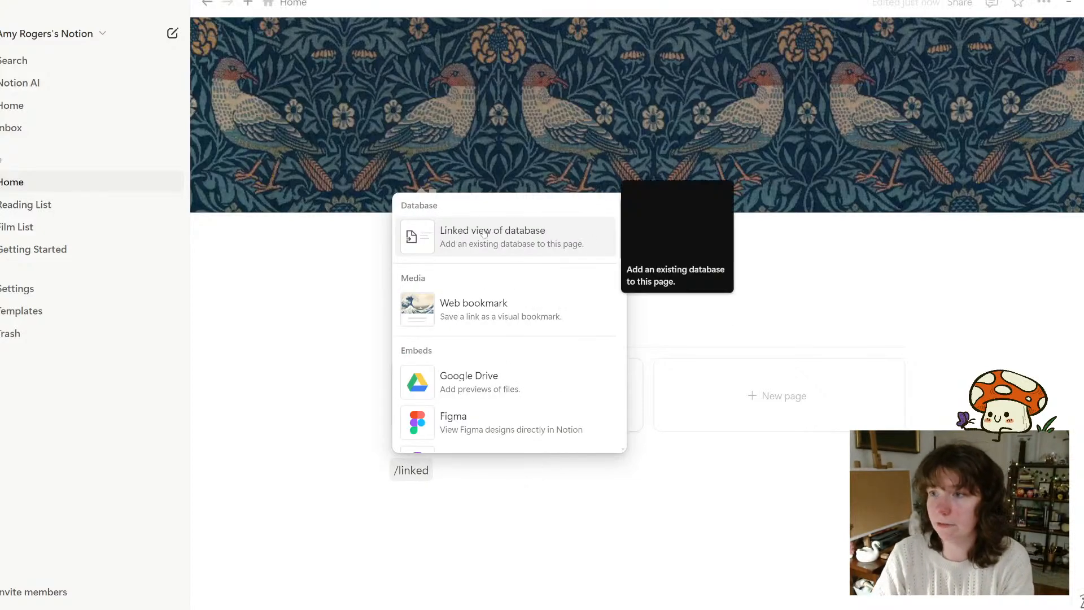
{"action": "left_click", "coordinate": [499, 242]}
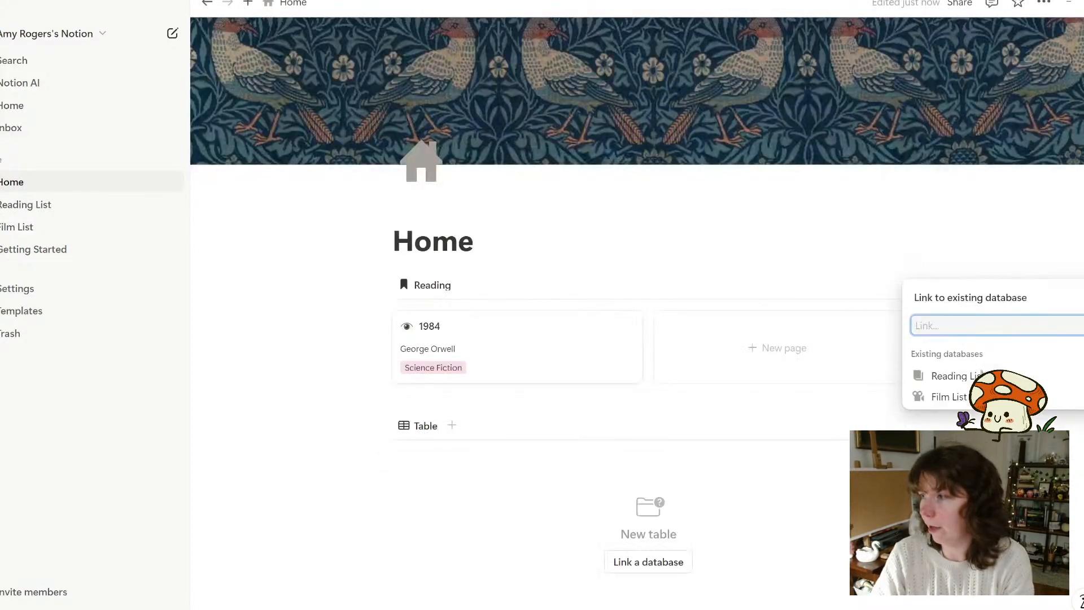
{"action": "left_click", "coordinate": [948, 397]}
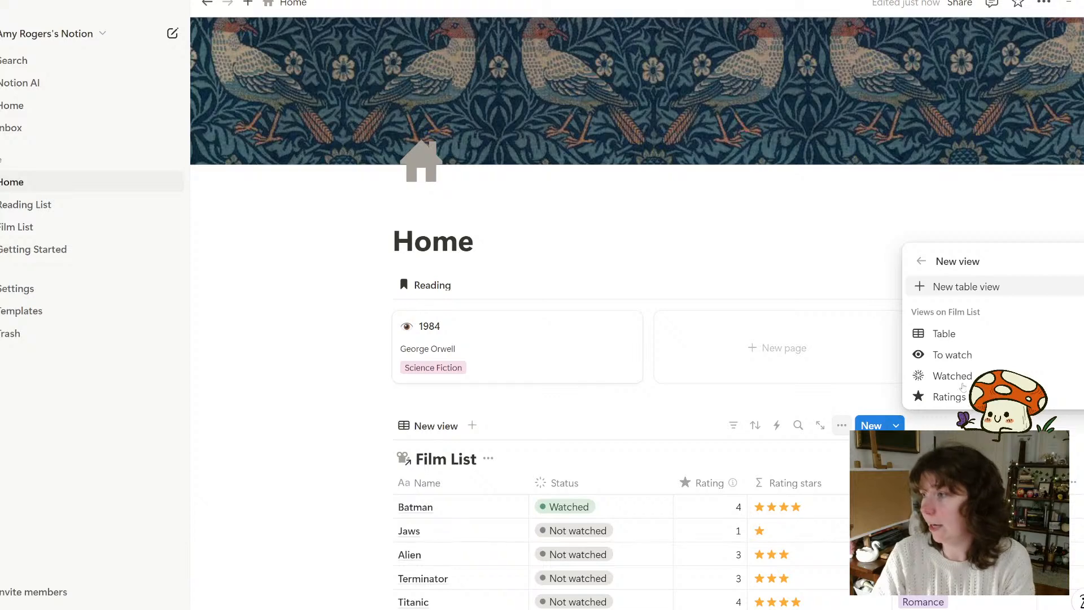
{"action": "left_click", "coordinate": [965, 361]}
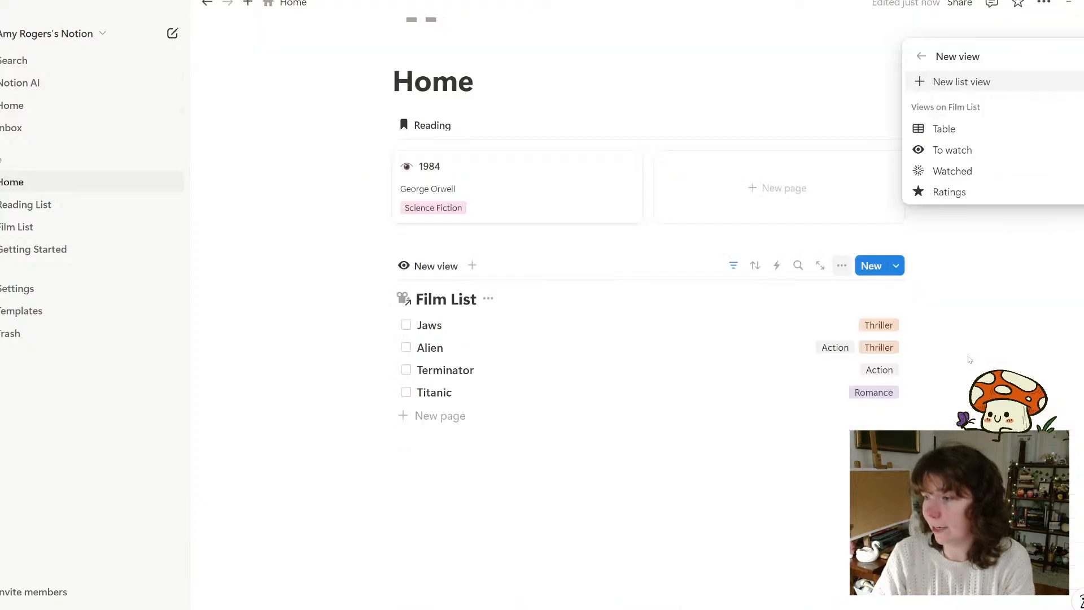
{"action": "left_click", "coordinate": [954, 151]}
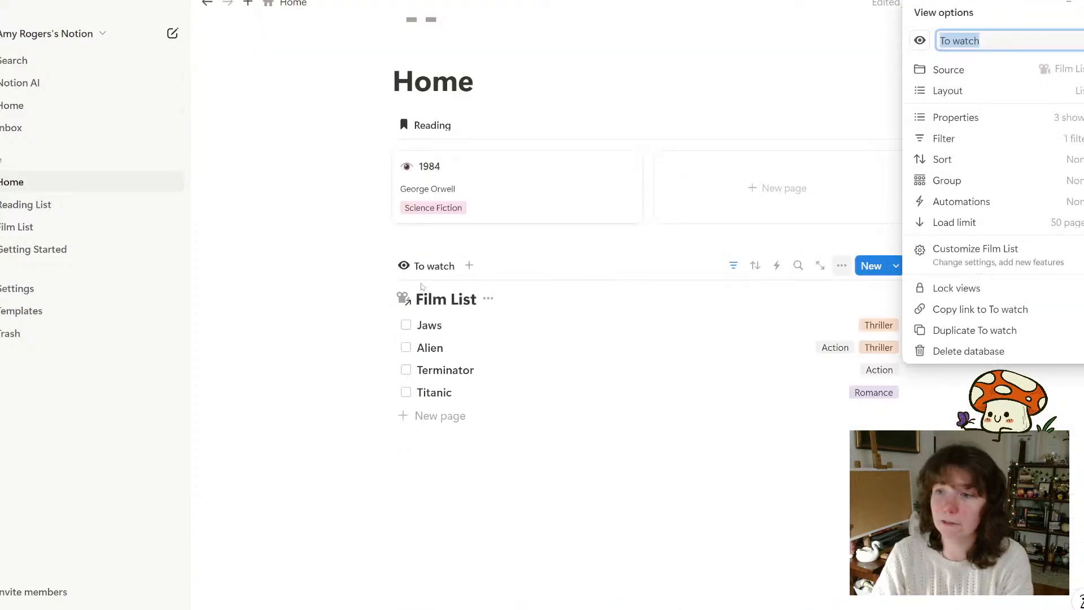
Hide the Film List database title on the Home page
{"action": "left_click", "coordinate": [490, 300]}
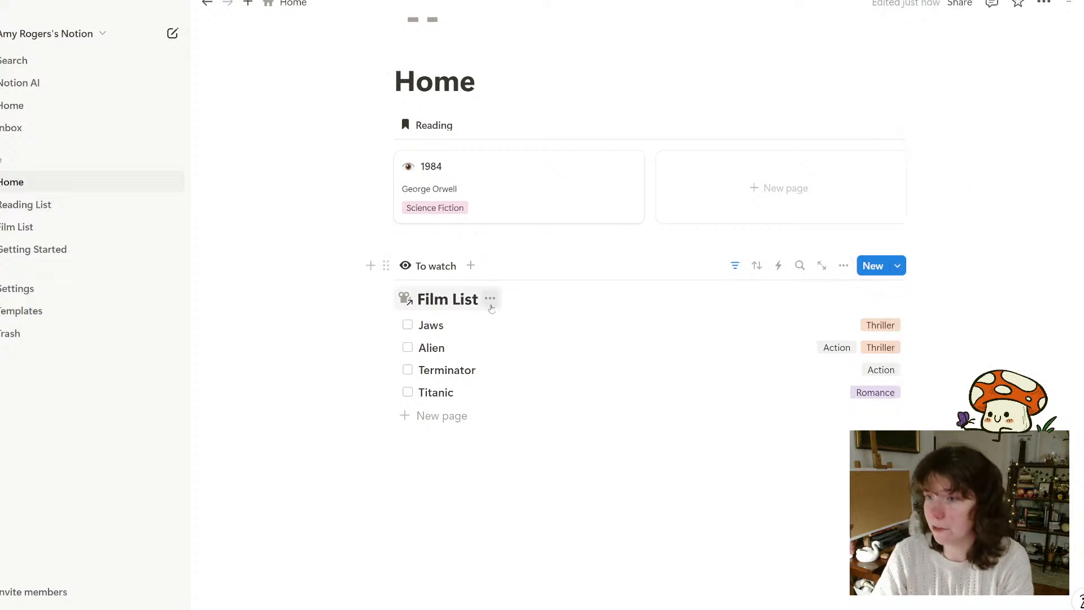
{"action": "left_click", "coordinate": [491, 301]}
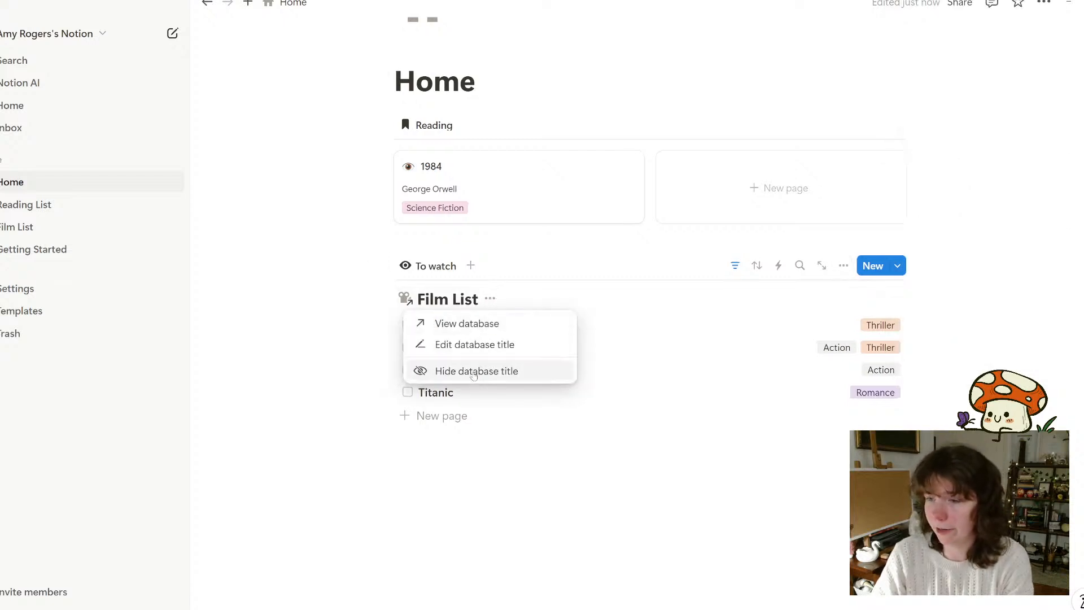
{"action": "left_click", "coordinate": [473, 371]}
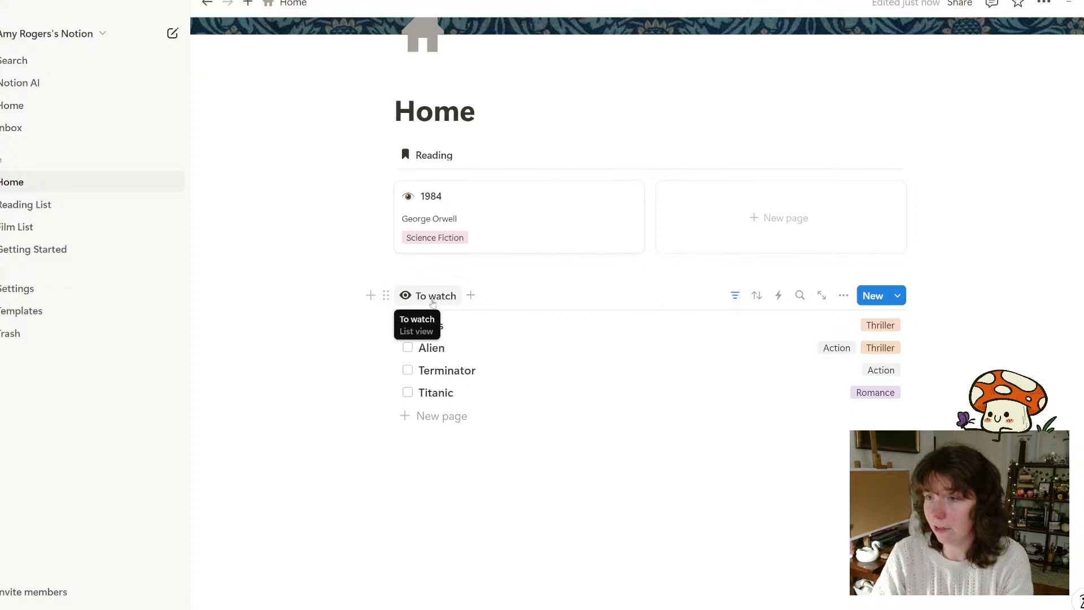
Rename the linked To watch view to "Films to watch" and give it the film camera icon
{"action": "left_click", "coordinate": [432, 303]}
{"action": "left_click", "coordinate": [446, 343]}
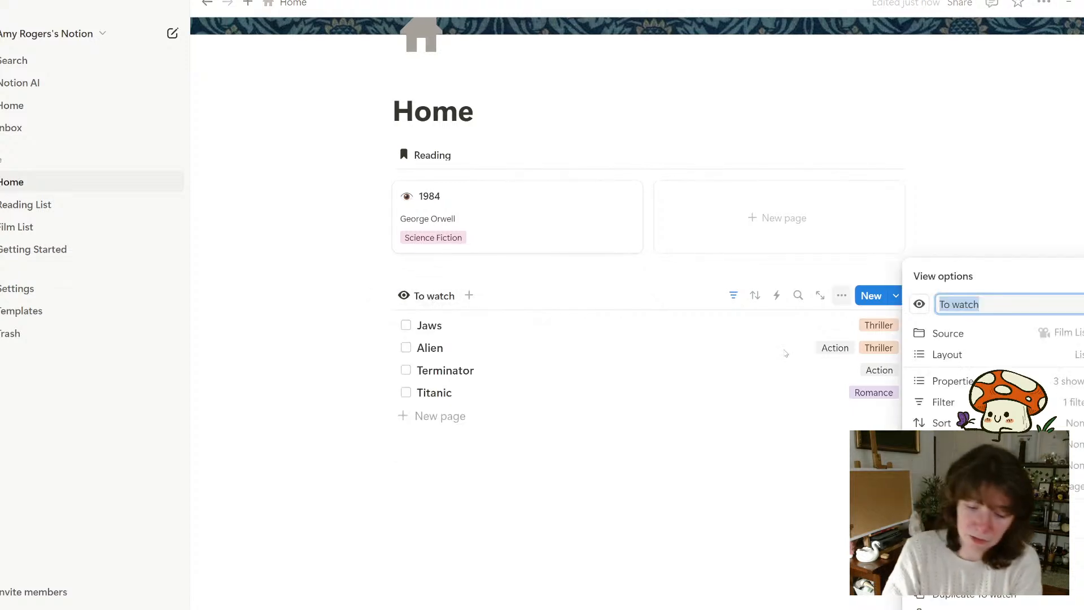
{"action": "type", "text": "Films "}
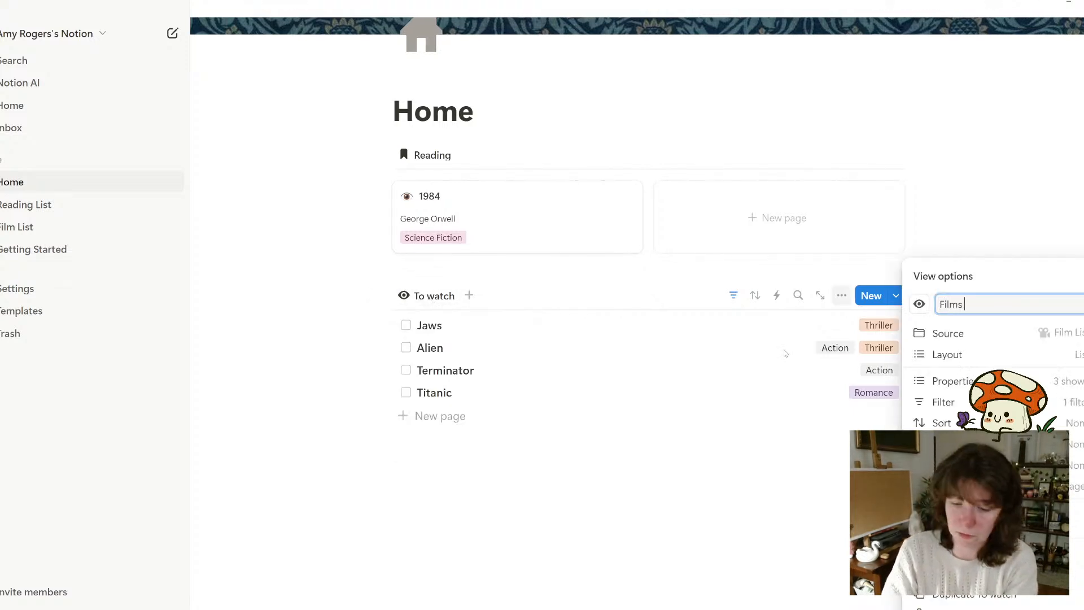
{"action": "type", "text": "to watch"}
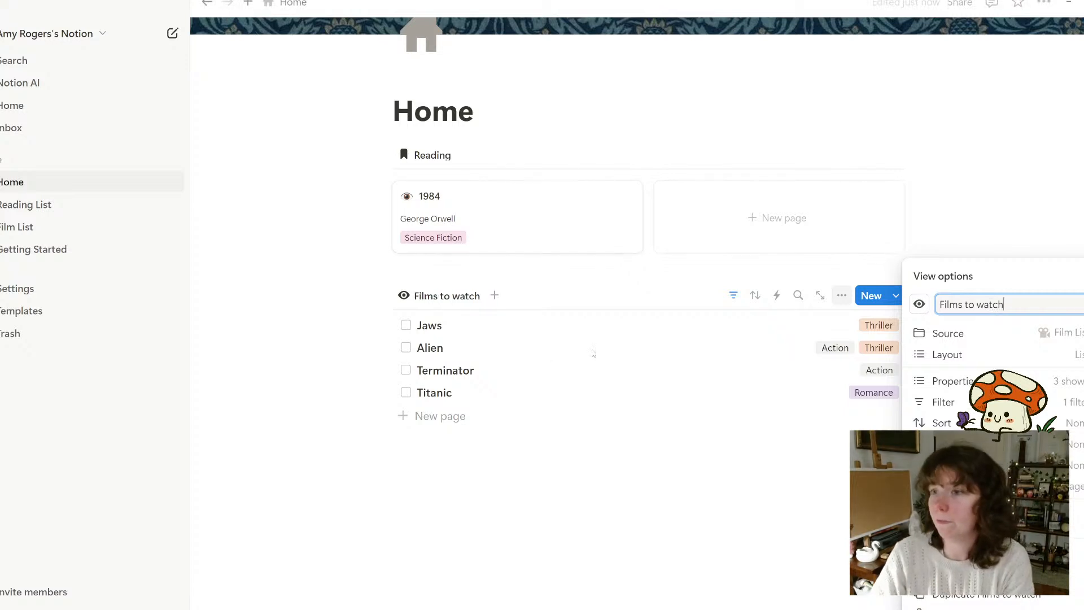
{"action": "left_click", "coordinate": [919, 303]}
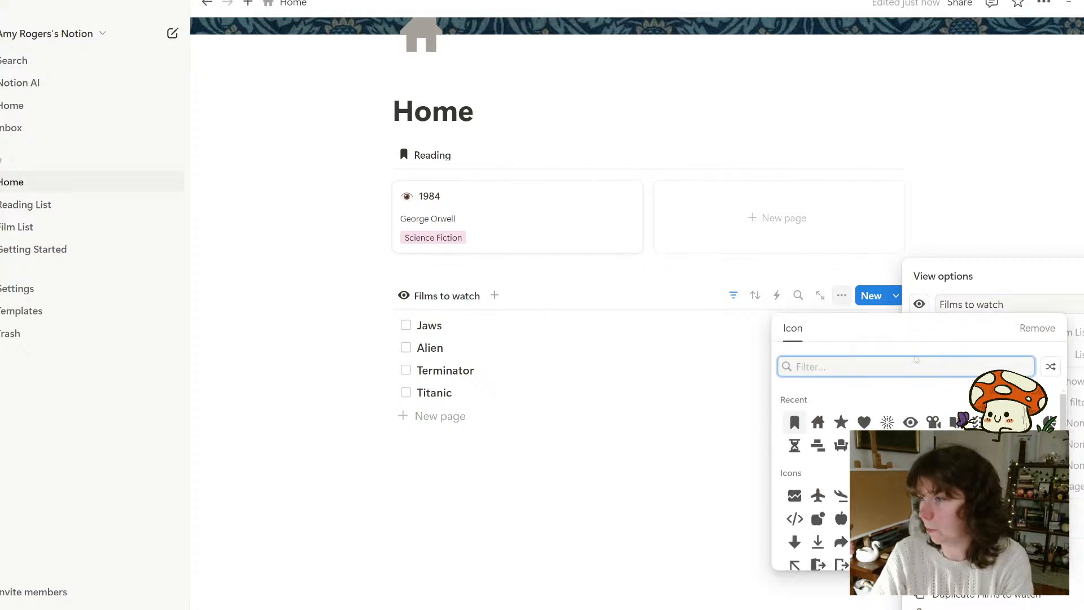
{"action": "left_click", "coordinate": [933, 422]}
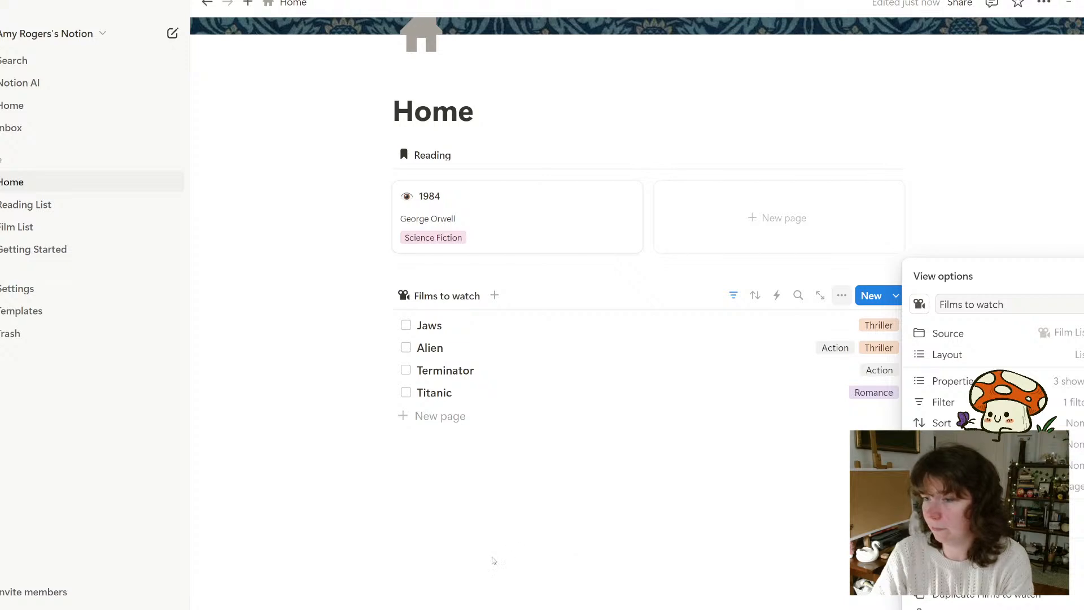
{"action": "left_click", "coordinate": [492, 560]}
Look over the finished Home page and collapse the sidebar
{"action": "scroll", "coordinate": [508, 556], "scroll_direction": "up", "scroll_amount": 3}
{"action": "scroll", "coordinate": [498, 564], "scroll_direction": "down", "scroll_amount": 3}
{"action": "scroll", "coordinate": [469, 550], "scroll_direction": "up", "scroll_amount": 3}
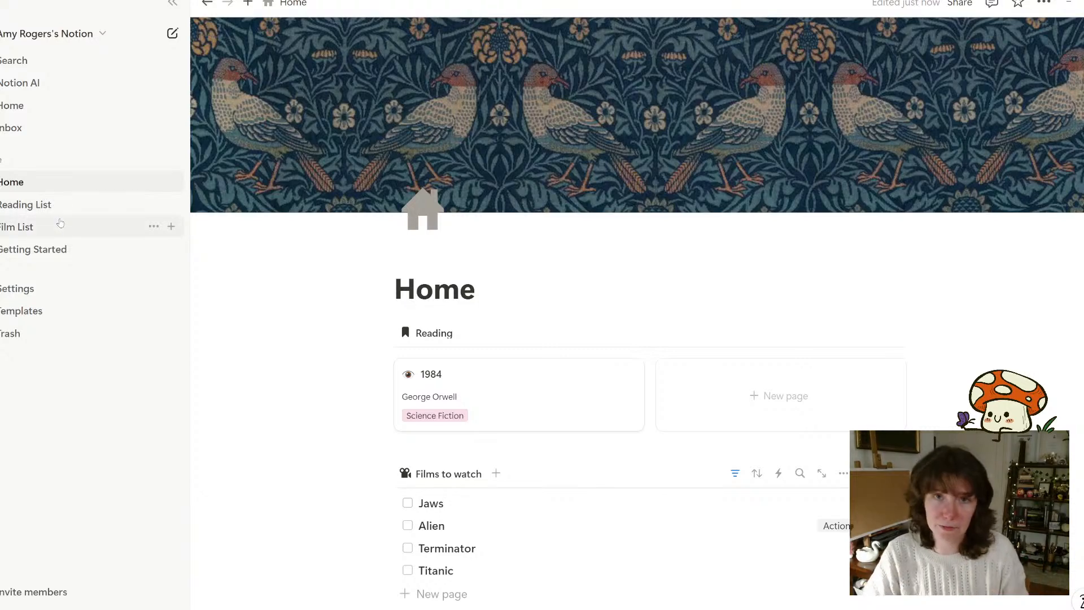
{"action": "scroll", "coordinate": [666, 346], "scroll_direction": "down", "scroll_amount": 2}
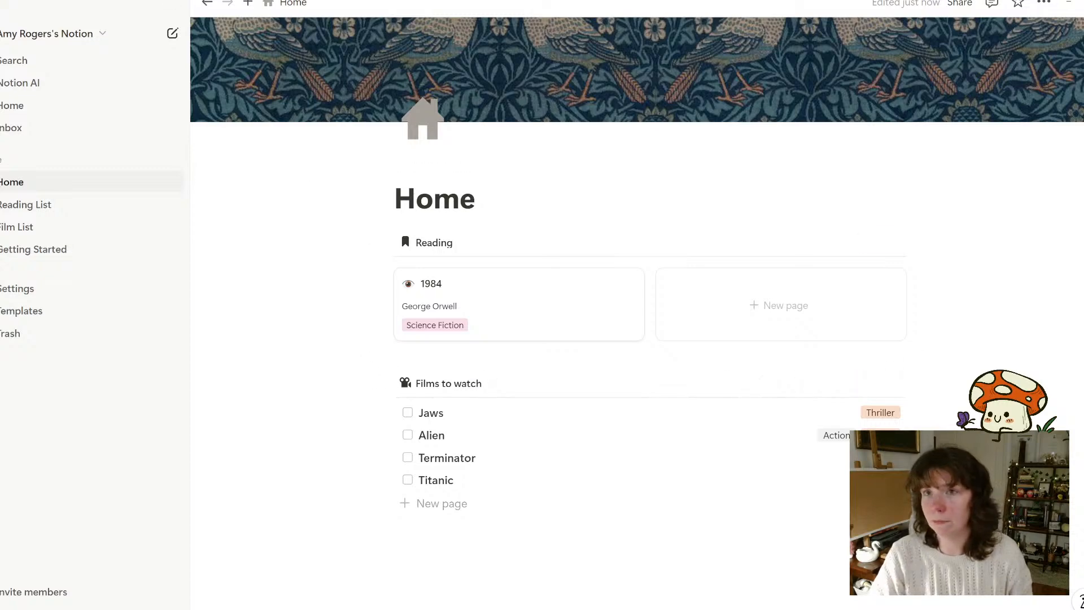
{"action": "left_click", "coordinate": [175, 7]}
{"action": "scroll", "coordinate": [233, 308], "scroll_direction": "up", "scroll_amount": 1}
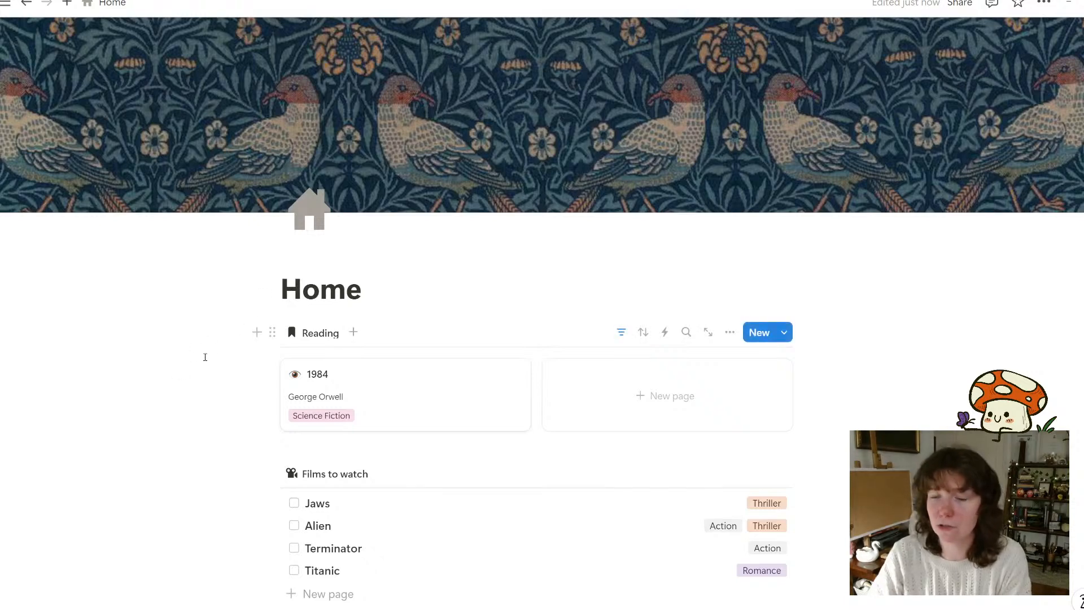
Add two text lines, "column a" and "column b", between the Home title and the Reading gallery
{"action": "scroll", "coordinate": [198, 361], "scroll_direction": "down", "scroll_amount": 2}
{"action": "scroll", "coordinate": [216, 368], "scroll_direction": "up", "scroll_amount": 1}
{"action": "left_click", "coordinate": [404, 251]}
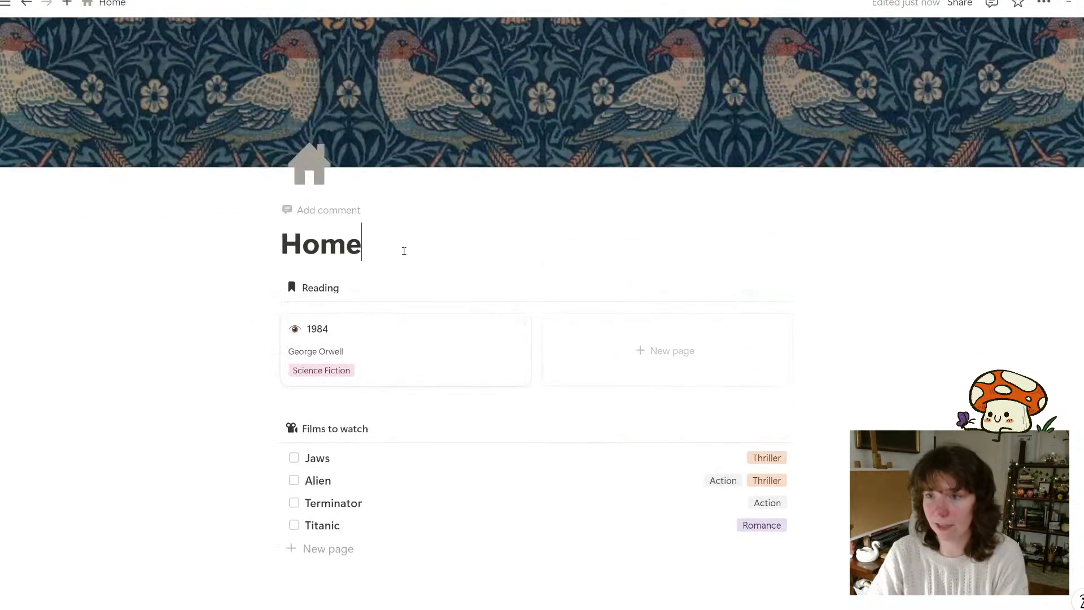
{"action": "key", "text": "Return"}
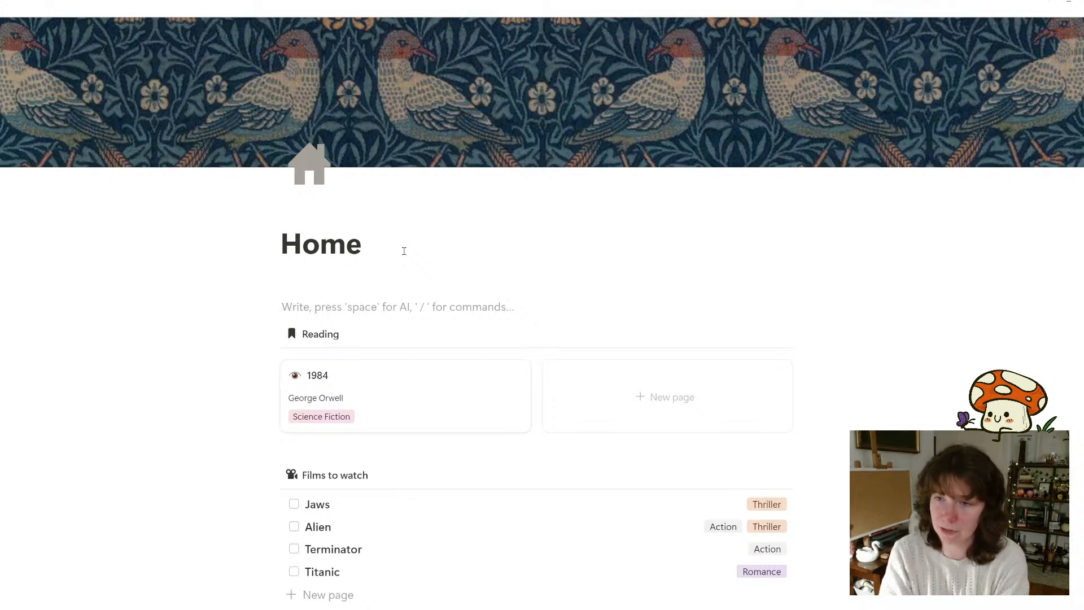
{"action": "type", "text": "col"}
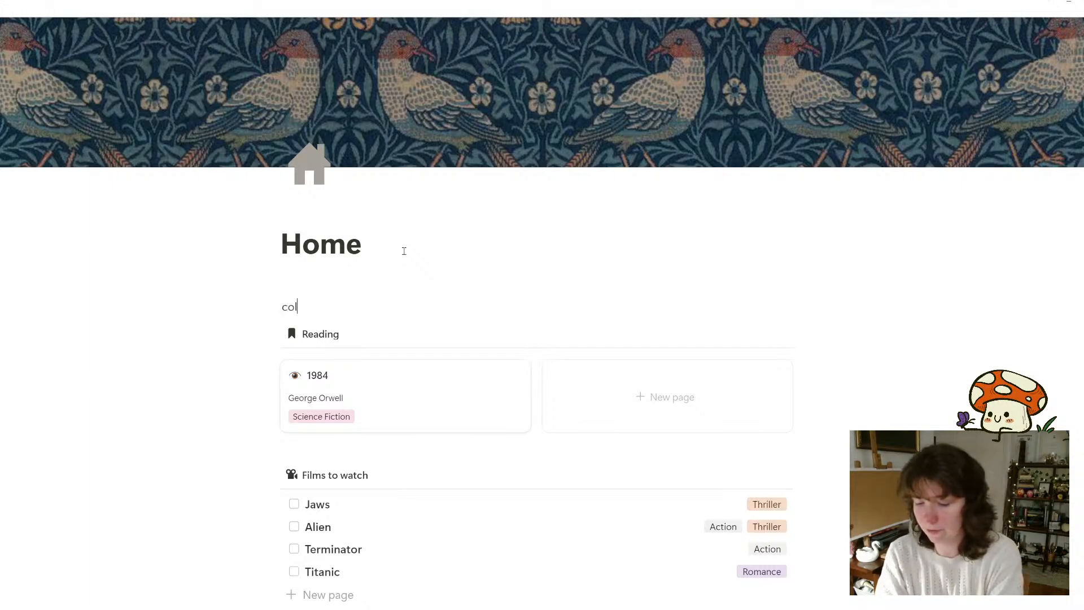
{"action": "type", "text": "umn a"}
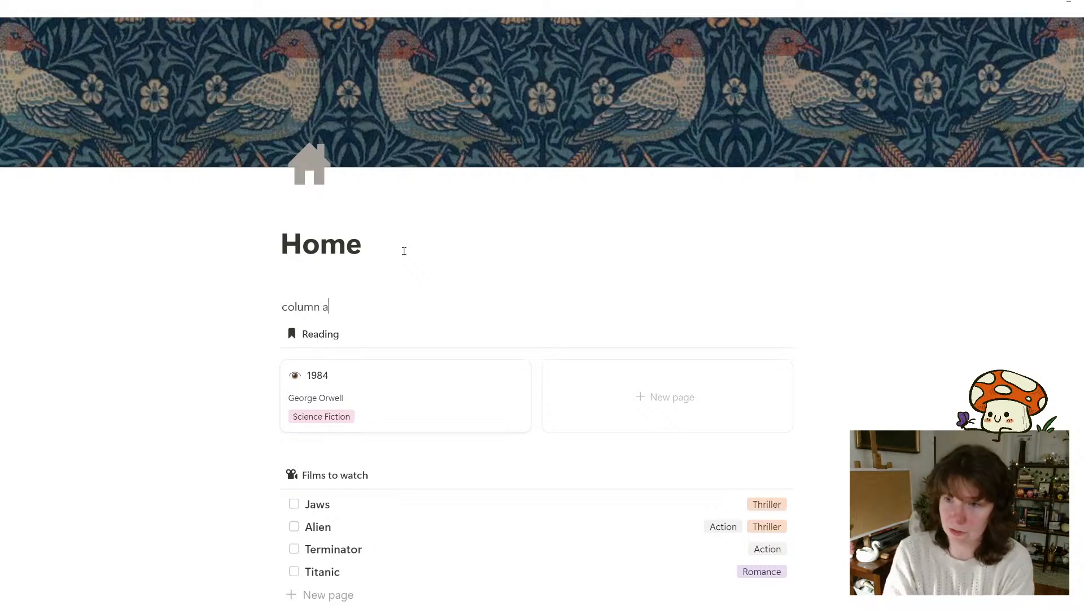
{"action": "key", "text": "Return"}
{"action": "type", "text": "column b"}
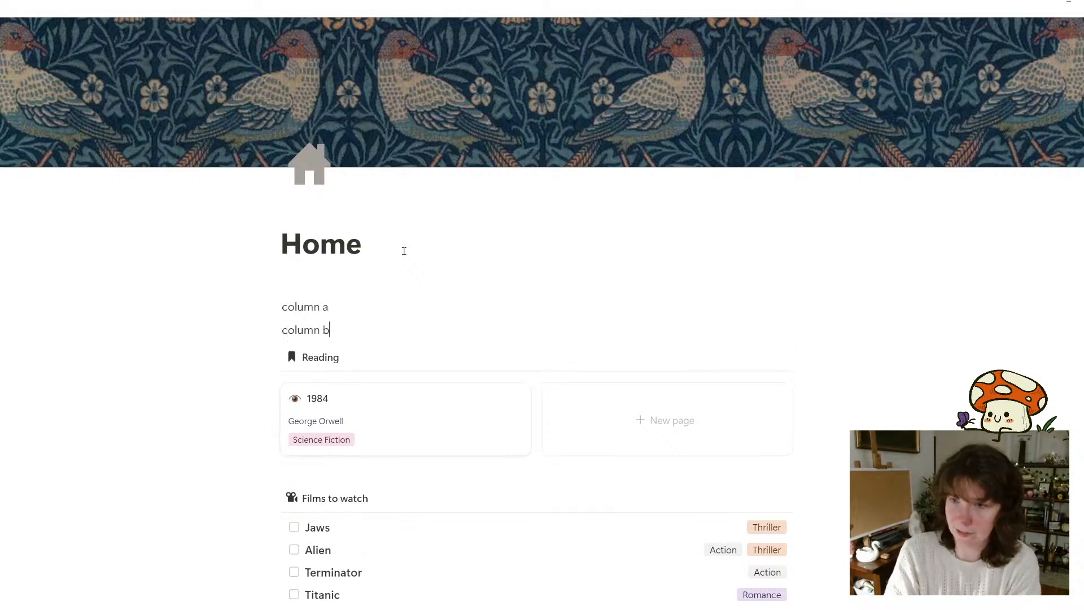
{"action": "key", "text": "Return"}
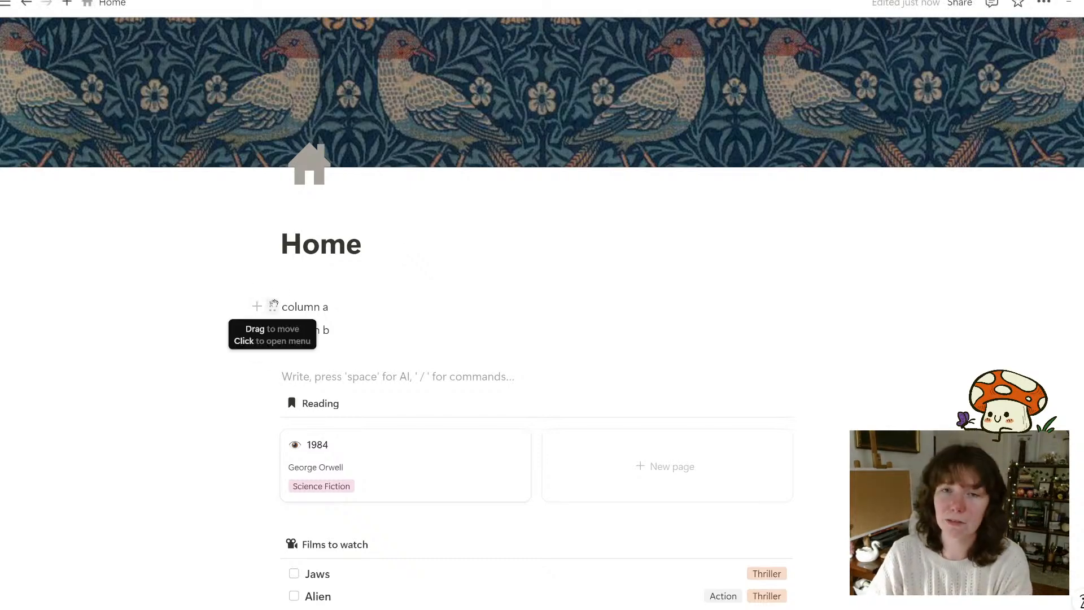
Move the "column b" block beside "column a" so that the two lines form a two-column layout
{"action": "left_click_drag", "start_coordinate": [162, 355], "coordinate": [859, 277]}
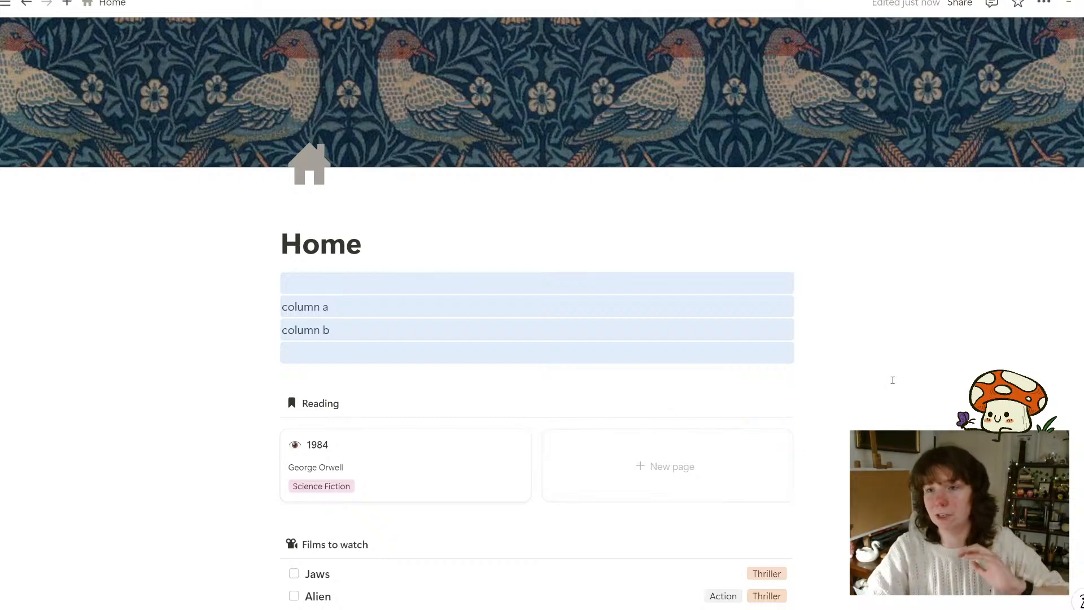
{"action": "left_click", "coordinate": [903, 341]}
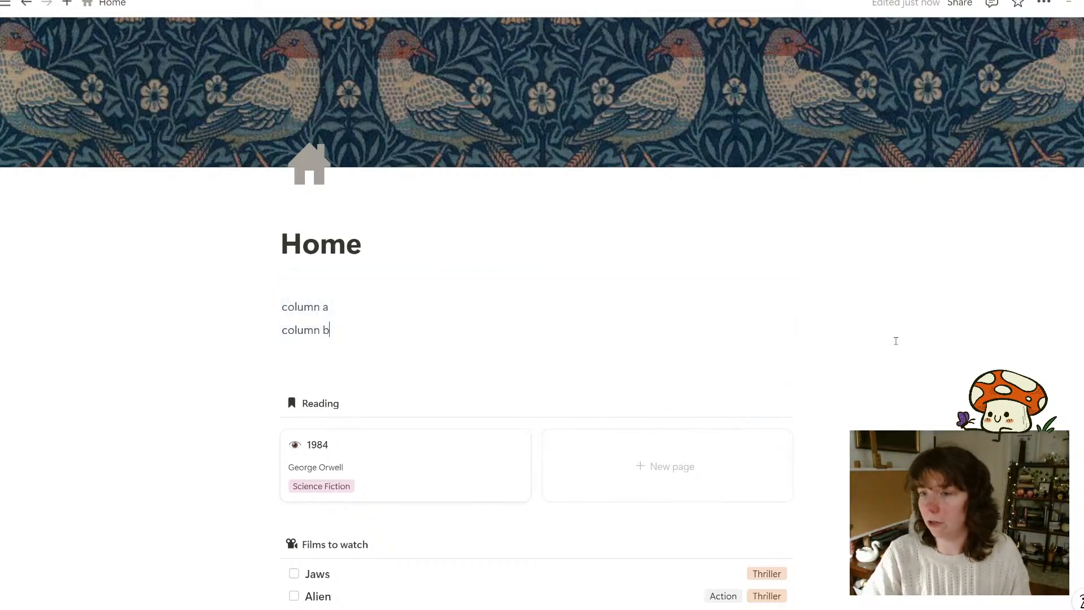
{"action": "left_click_drag", "start_coordinate": [205, 309], "coordinate": [452, 341]}
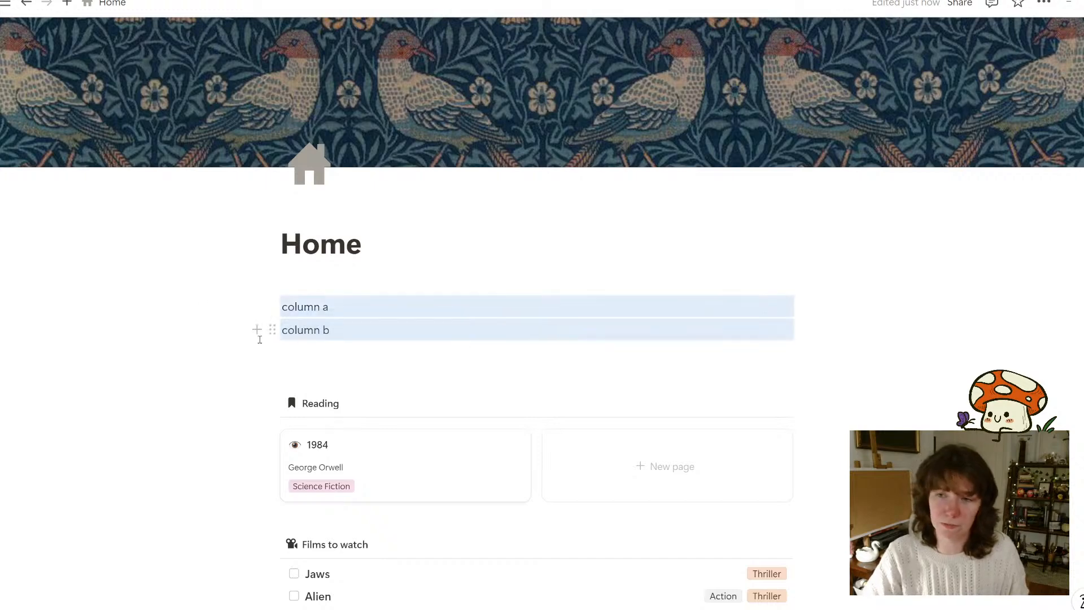
{"action": "left_click", "coordinate": [934, 335]}
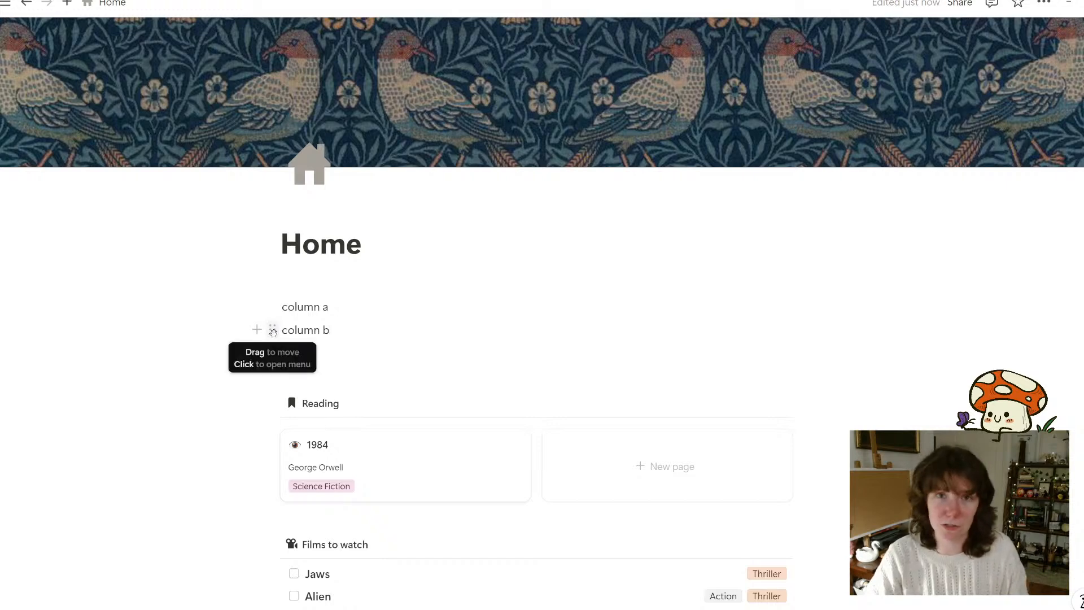
{"action": "left_click_drag", "start_coordinate": [272, 331], "coordinate": [813, 332]}
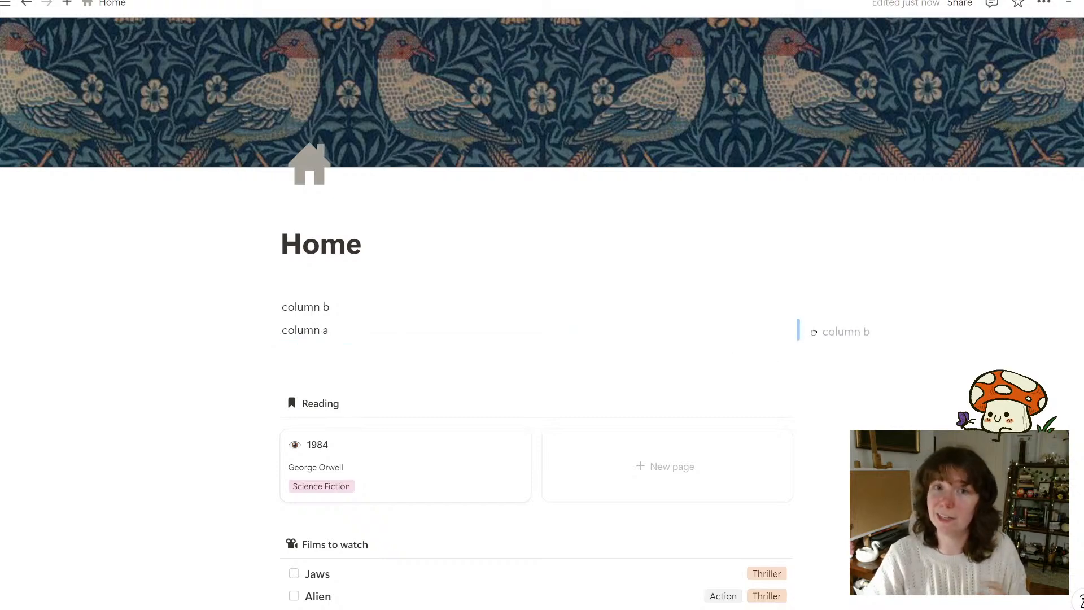
{"action": "mouse_move", "coordinate": [814, 332]}
{"action": "left_mouse_down"}
{"action": "mouse_move", "coordinate": [663, 354]}
{"action": "mouse_move", "coordinate": [820, 322]}
{"action": "mouse_move", "coordinate": [718, 341]}
{"action": "mouse_move", "coordinate": [817, 307]}
{"action": "mouse_move", "coordinate": [818, 418]}
{"action": "mouse_move", "coordinate": [815, 316]}
{"action": "mouse_move", "coordinate": [811, 326]}
{"action": "left_mouse_up"}
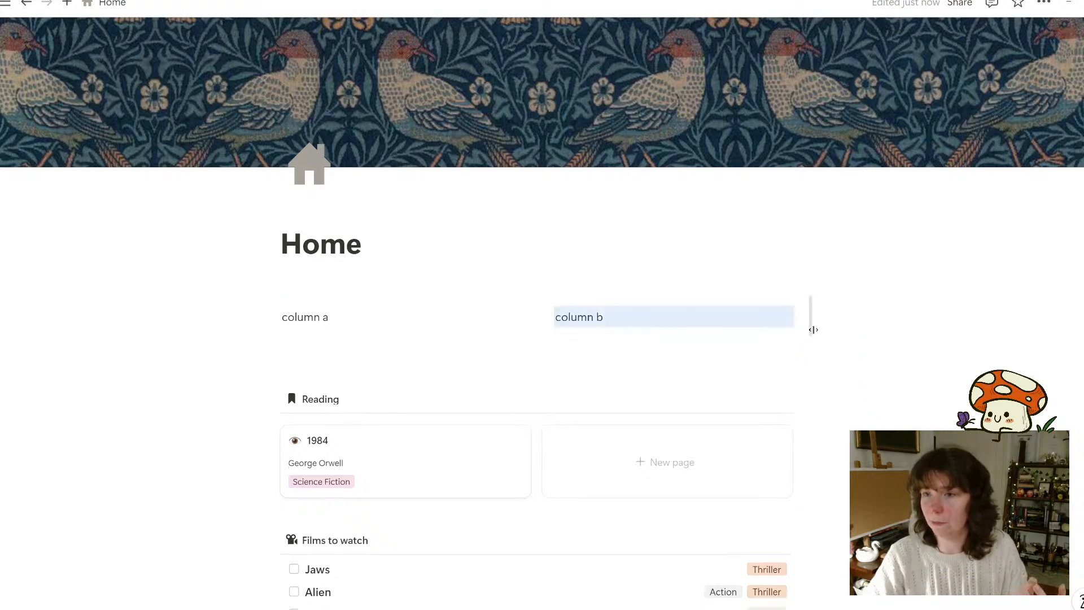
Add a text line "under a" and move it into the first column beneath "column a"
{"action": "left_click_drag", "start_coordinate": [154, 262], "coordinate": [848, 376]}
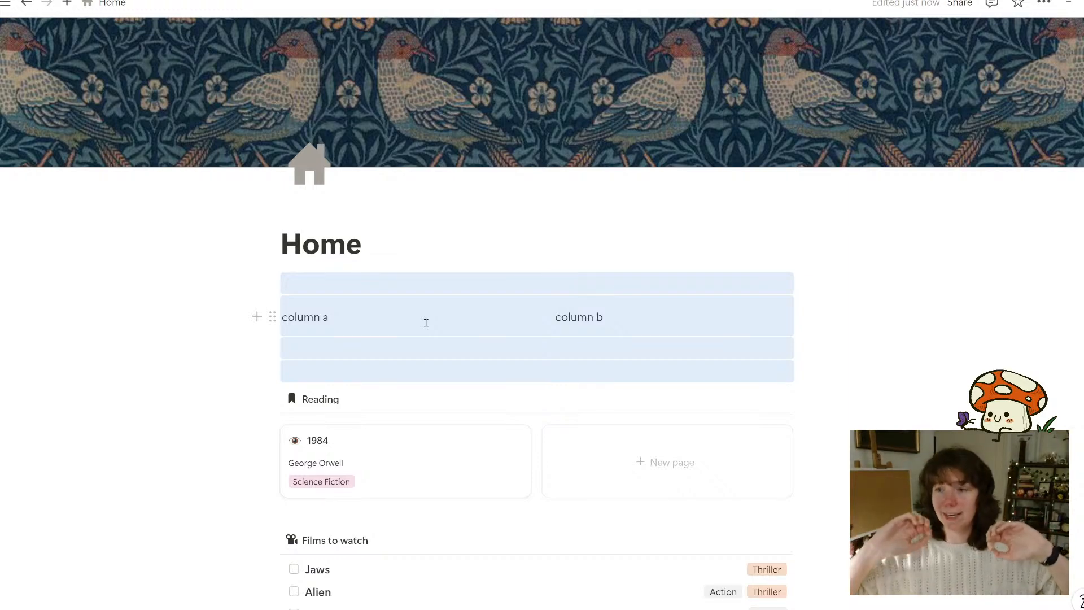
{"action": "left_click", "coordinate": [317, 350]}
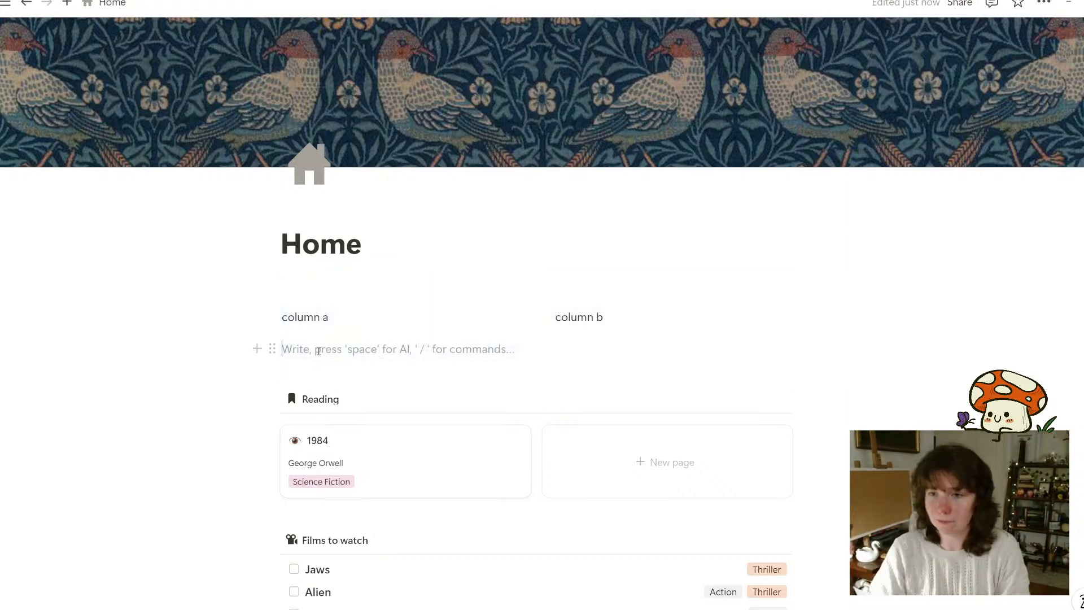
{"action": "type", "text": "under a"}
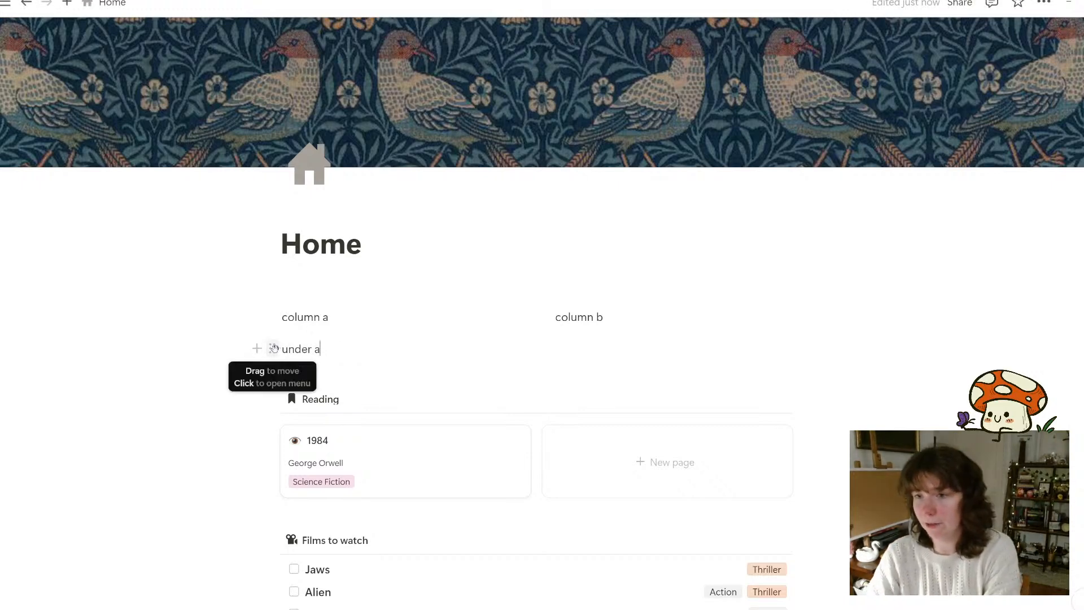
{"action": "left_click_drag", "start_coordinate": [275, 349], "coordinate": [294, 320]}
{"action": "left_click", "coordinate": [809, 330]}
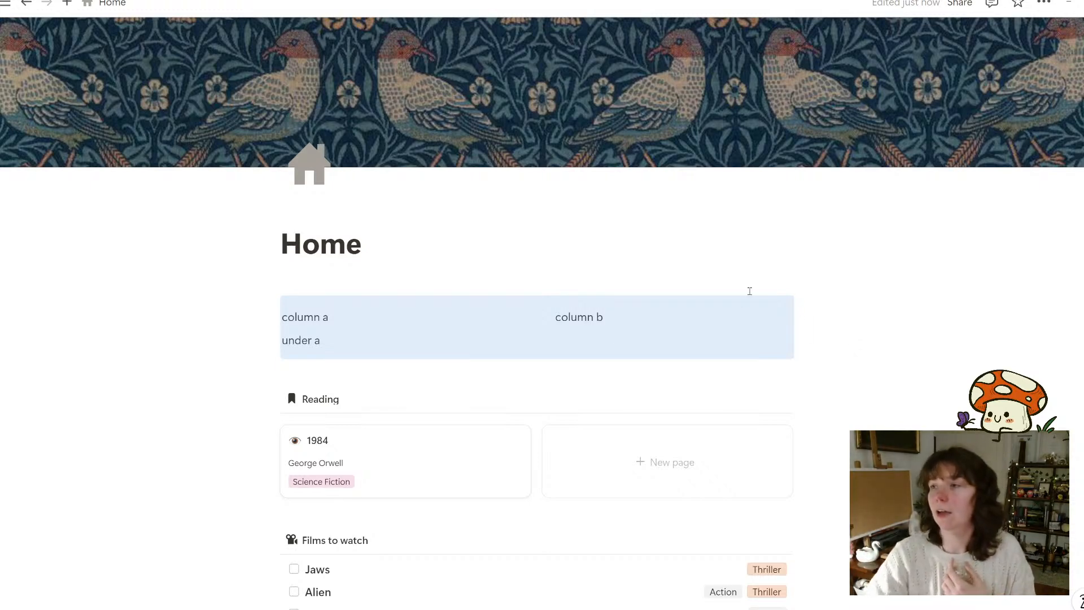
{"action": "left_click", "coordinate": [853, 309]}
{"action": "scroll", "coordinate": [309, 339], "scroll_direction": "down", "scroll_amount": 2}
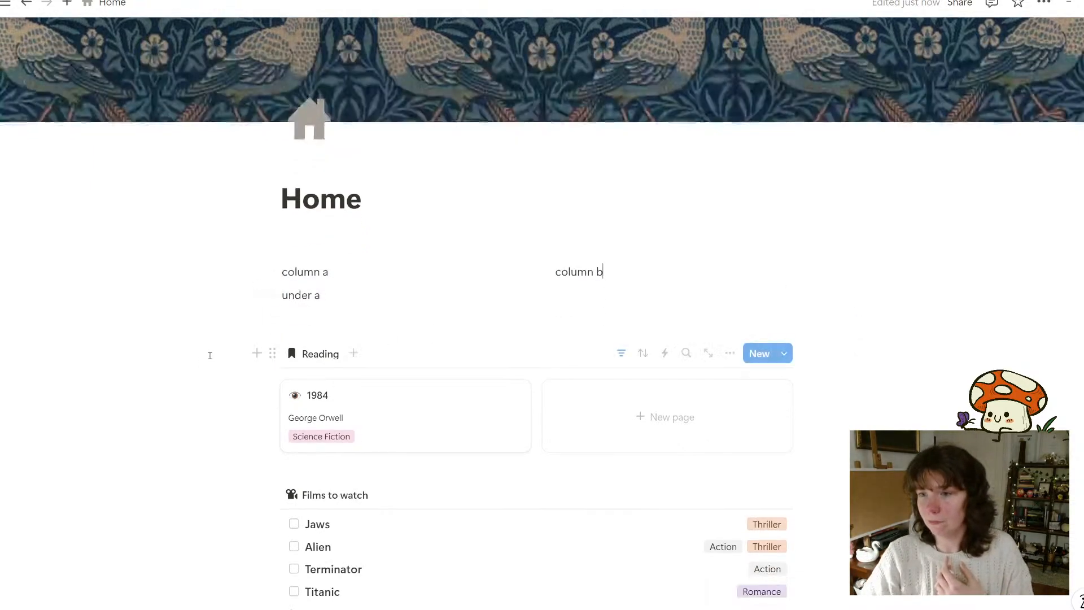
{"action": "left_click", "coordinate": [884, 236]}
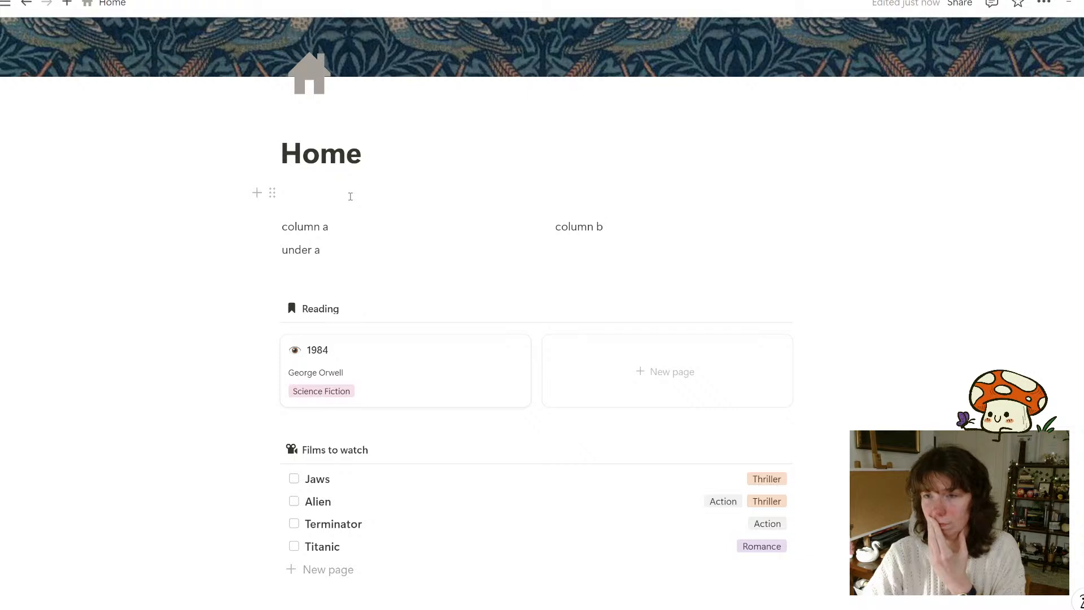
Insert an empty callout block directly under the Home title and duplicate it
{"action": "left_click", "coordinate": [350, 196]}
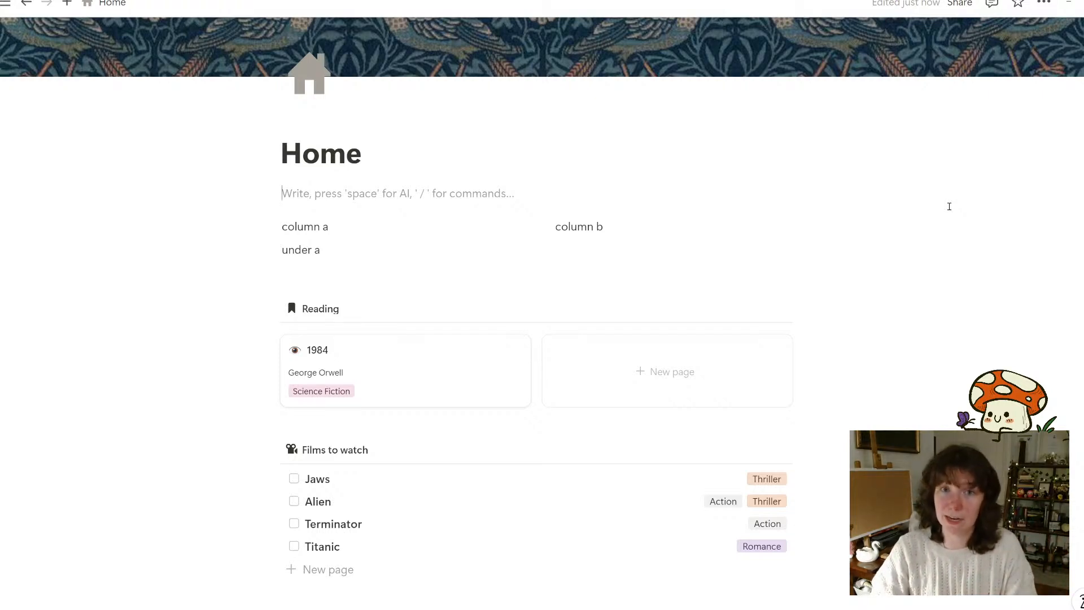
{"action": "type", "text": "/call"}
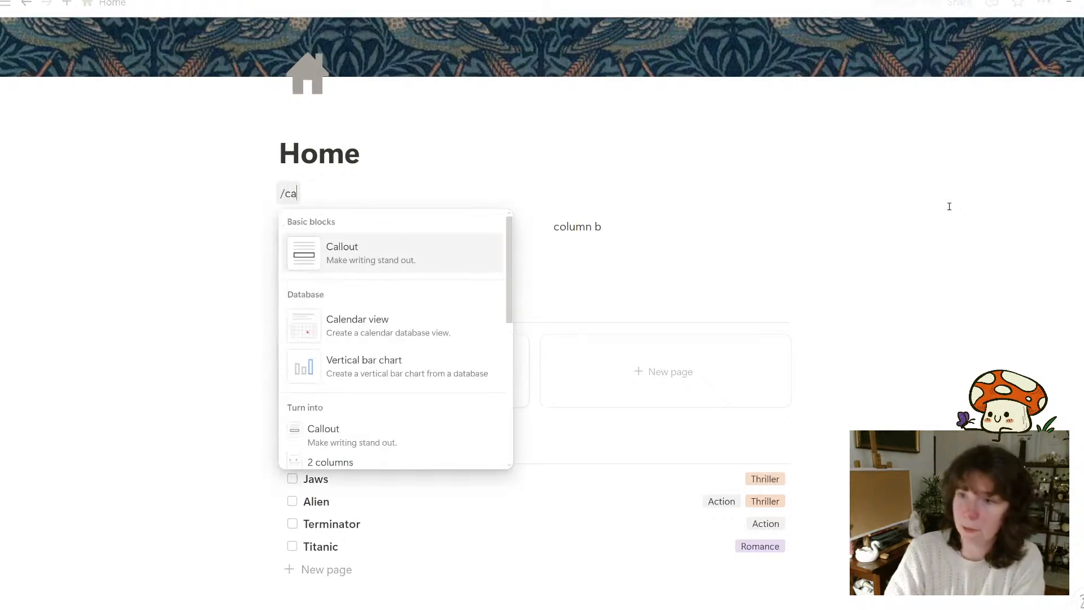
{"action": "left_click", "coordinate": [423, 258]}
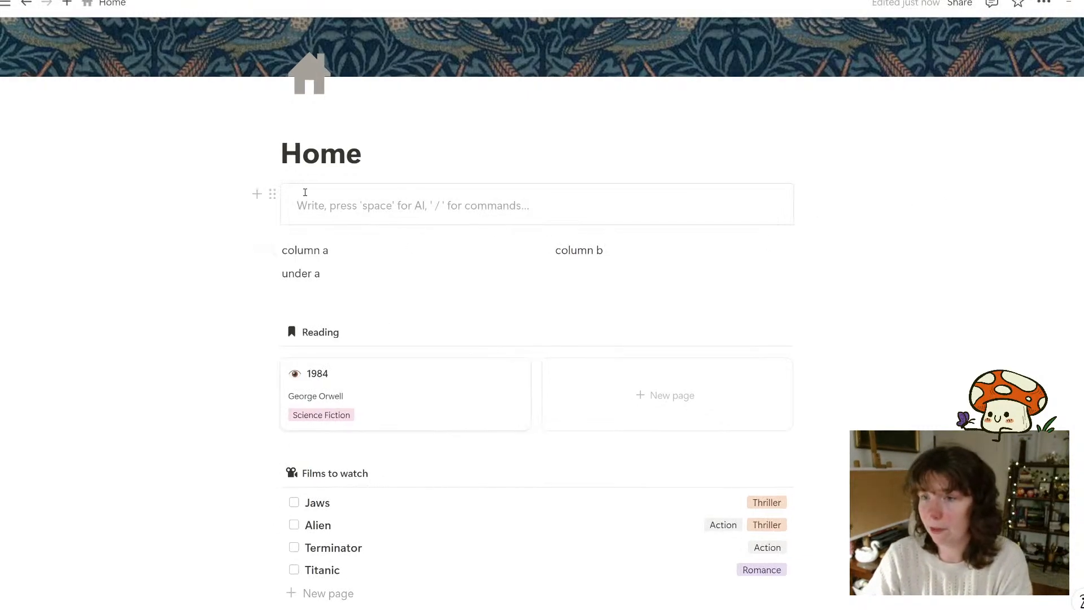
{"action": "left_click", "coordinate": [273, 193]}
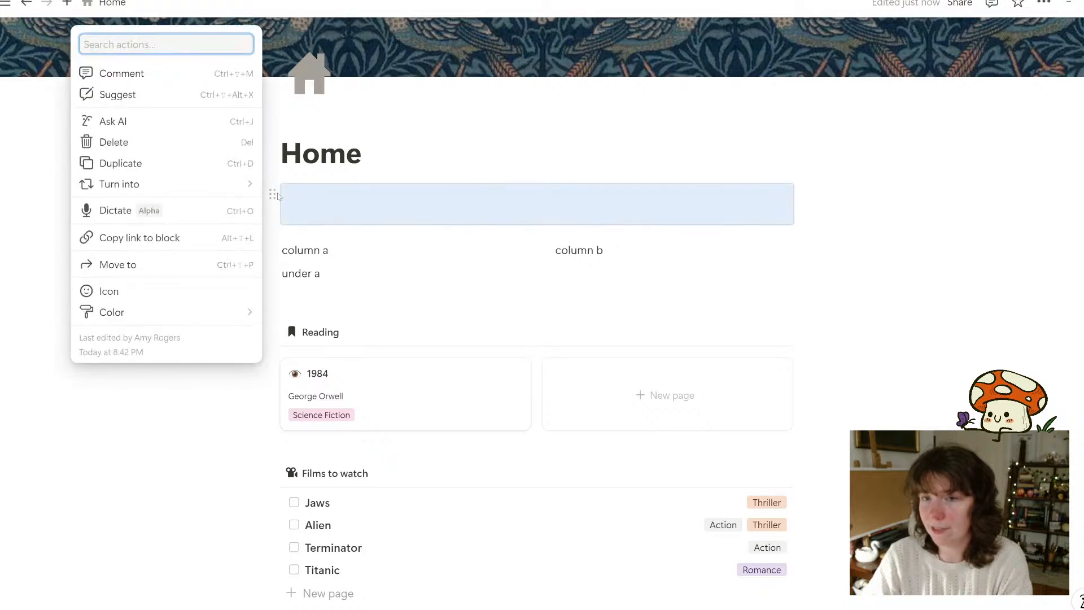
{"action": "key", "text": "Escape"}
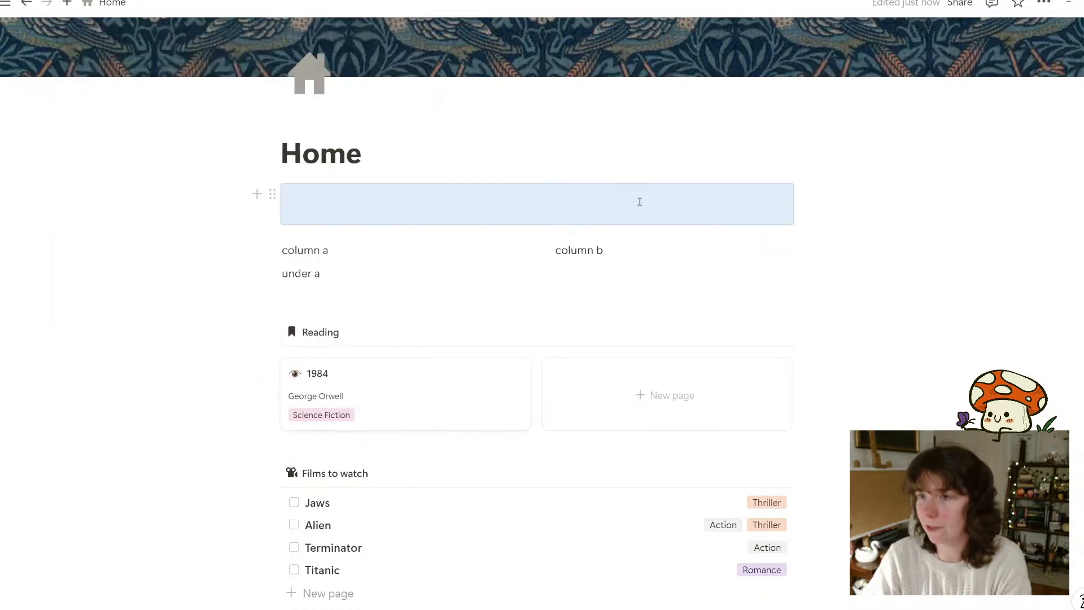
{"action": "left_click", "coordinate": [640, 202]}
{"action": "left_click", "coordinate": [272, 193]}
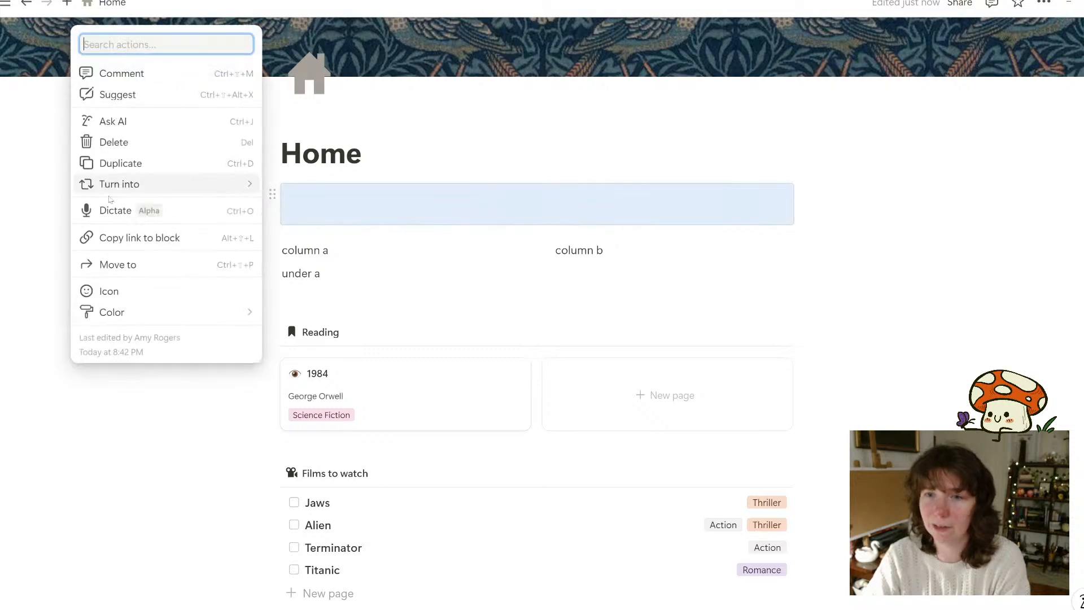
{"action": "left_click", "coordinate": [120, 164]}
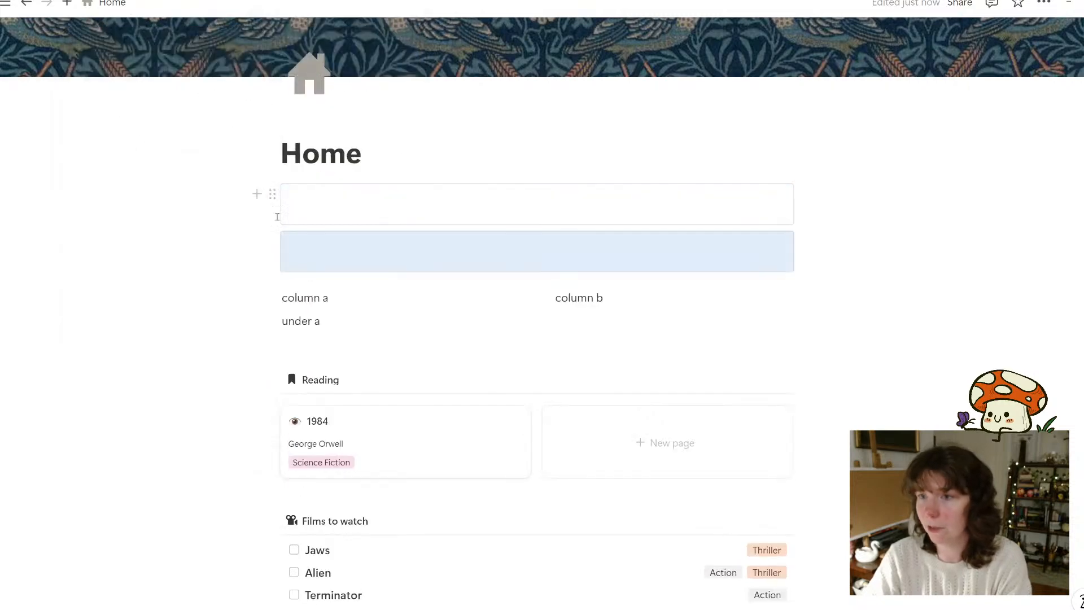
Give the lower callout a grinning smiley emoji icon and a yellow background
{"action": "left_click", "coordinate": [272, 241]}
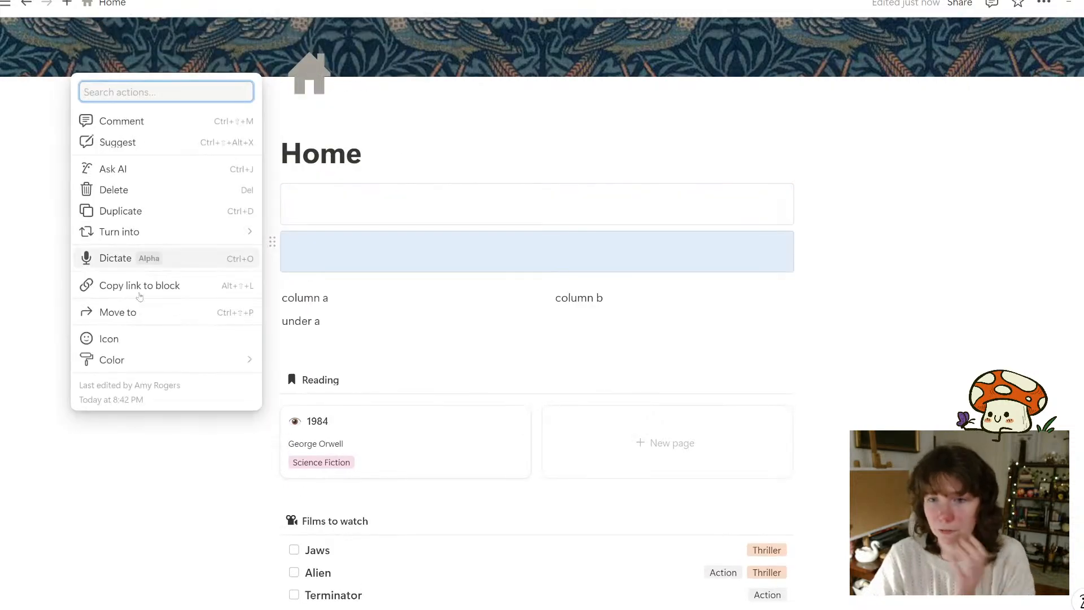
{"action": "left_click", "coordinate": [129, 346]}
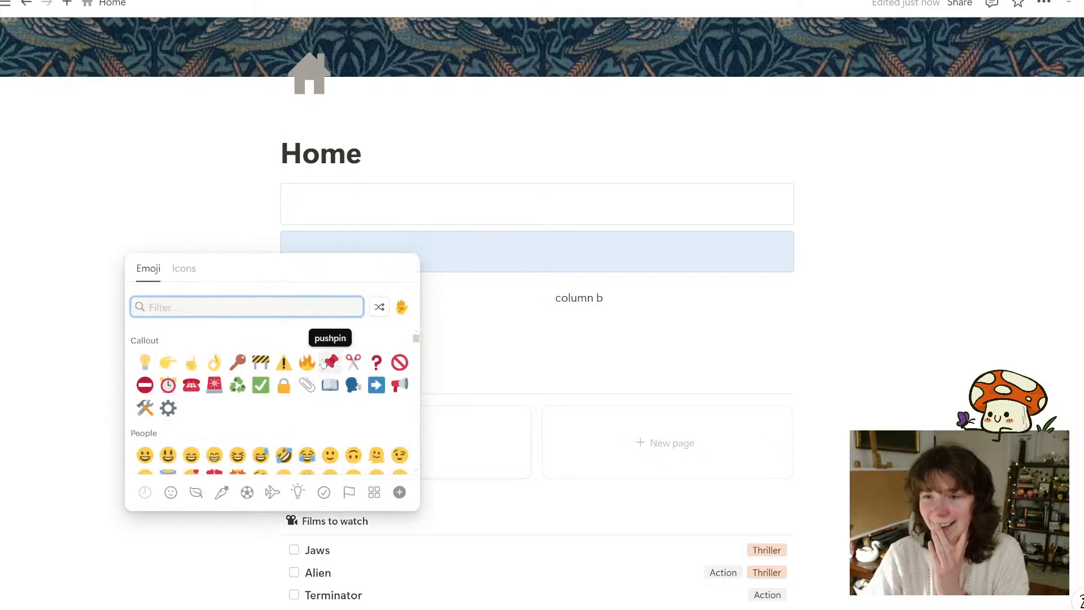
{"action": "left_click", "coordinate": [194, 269]}
{"action": "left_click", "coordinate": [148, 269]}
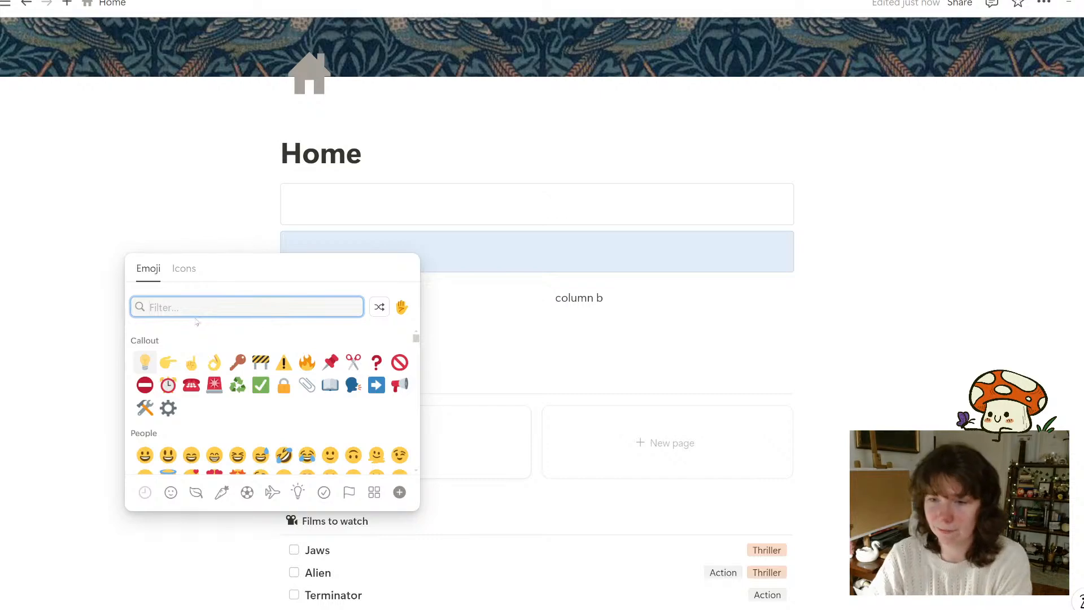
{"action": "left_click", "coordinate": [191, 455]}
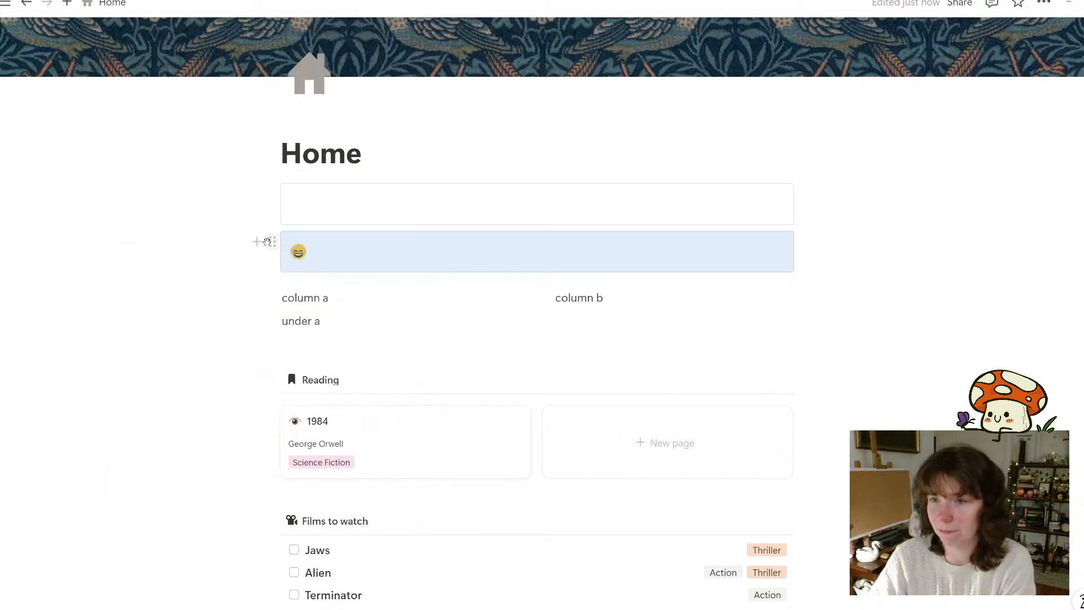
{"action": "left_click", "coordinate": [269, 241]}
{"action": "mouse_move", "coordinate": [145, 363]}
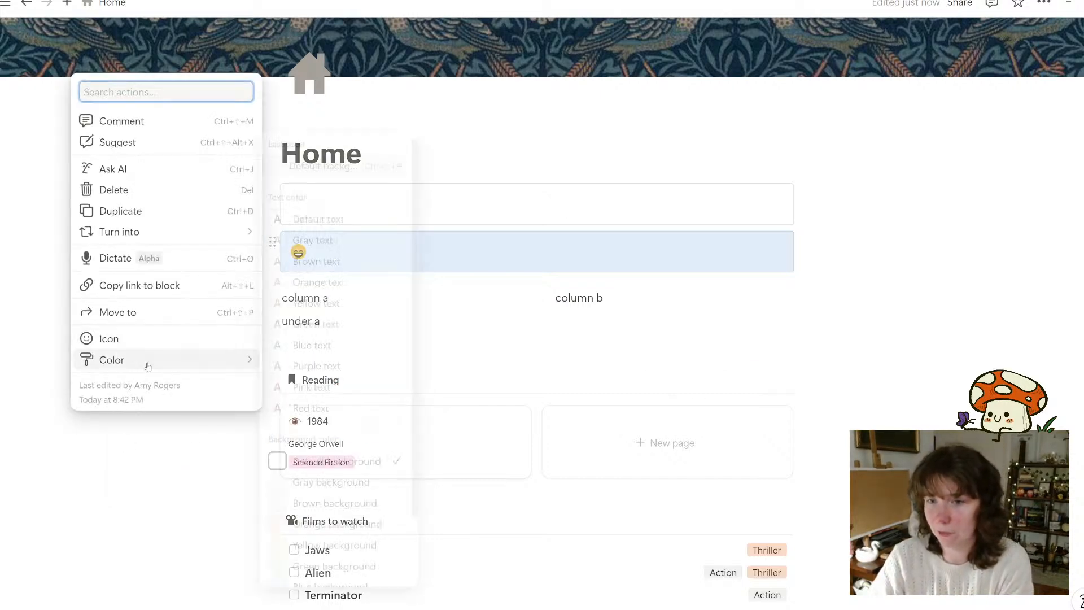
{"action": "left_click", "coordinate": [316, 565]}
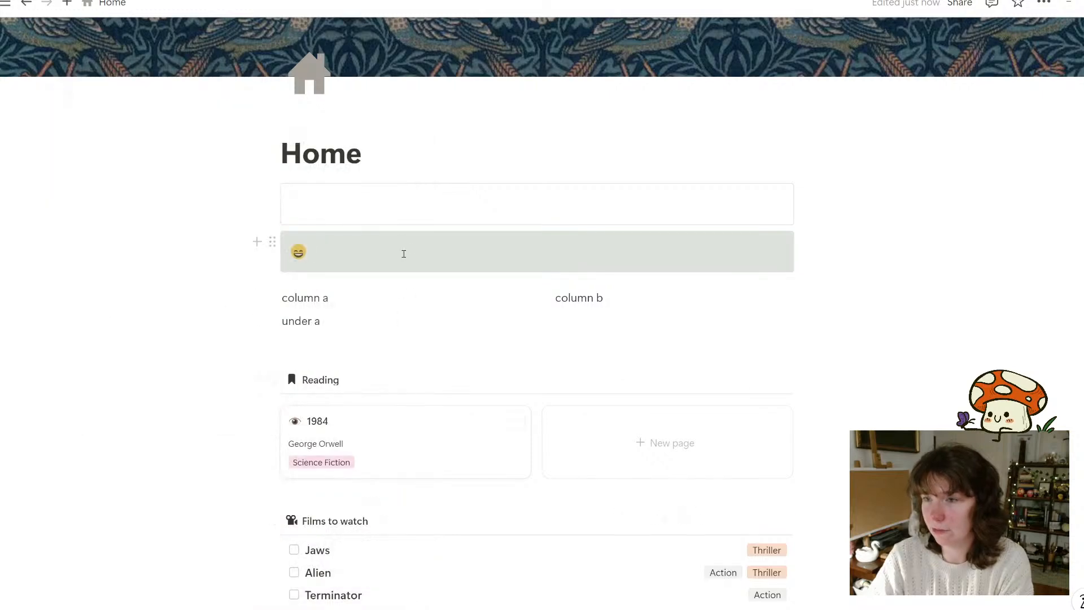
Enter "There is free ice cream in the lobby today!" in the yellow smiley callout
{"action": "left_click", "coordinate": [403, 253]}
{"action": "type", "text": "T"}
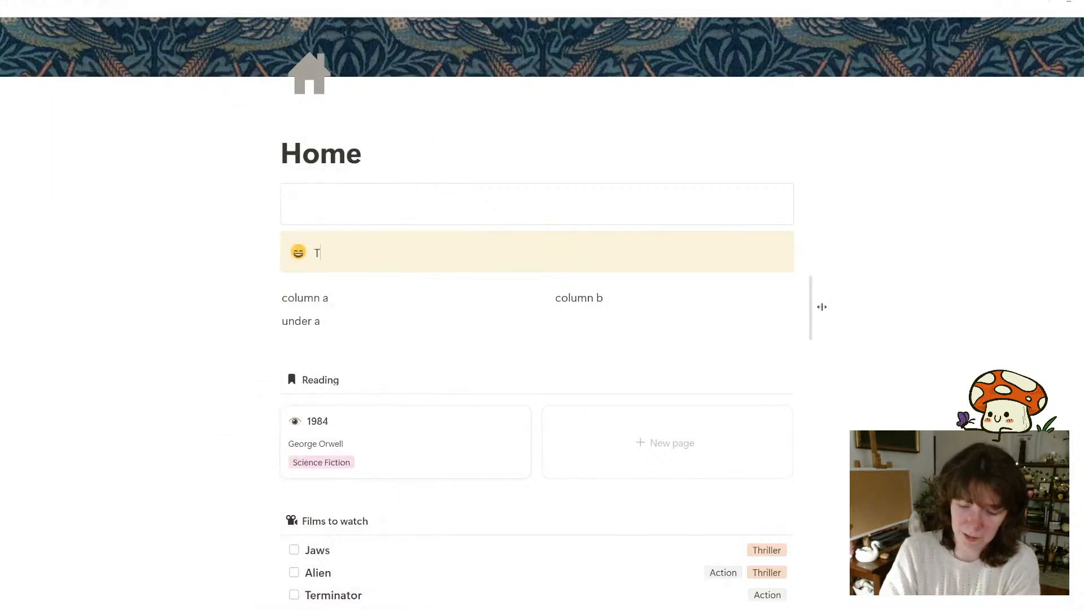
{"action": "type", "text": "here"}
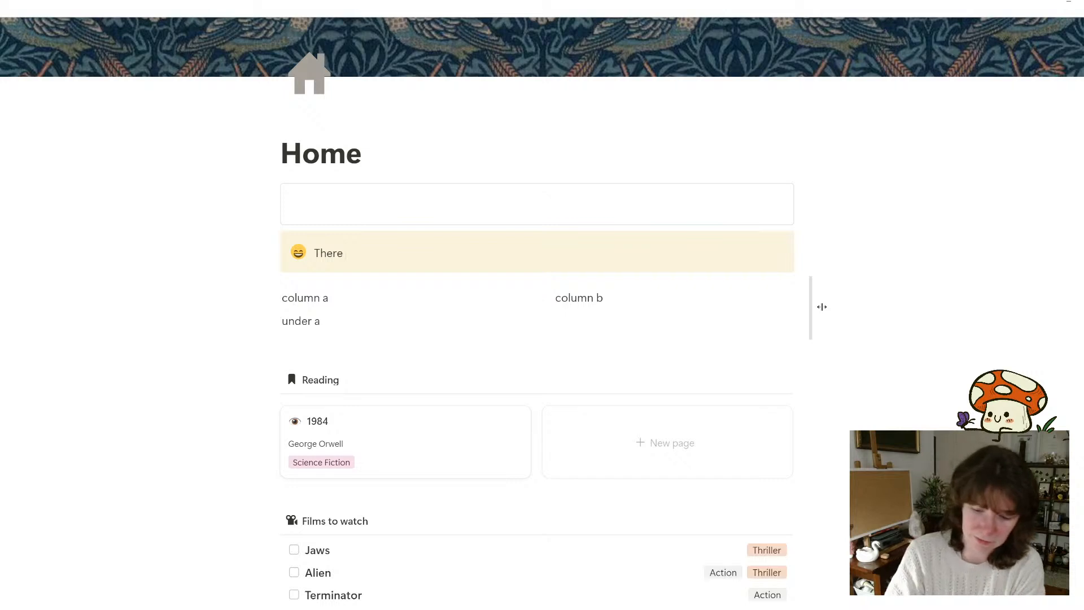
{"action": "type", "text": " oi free ice c"}
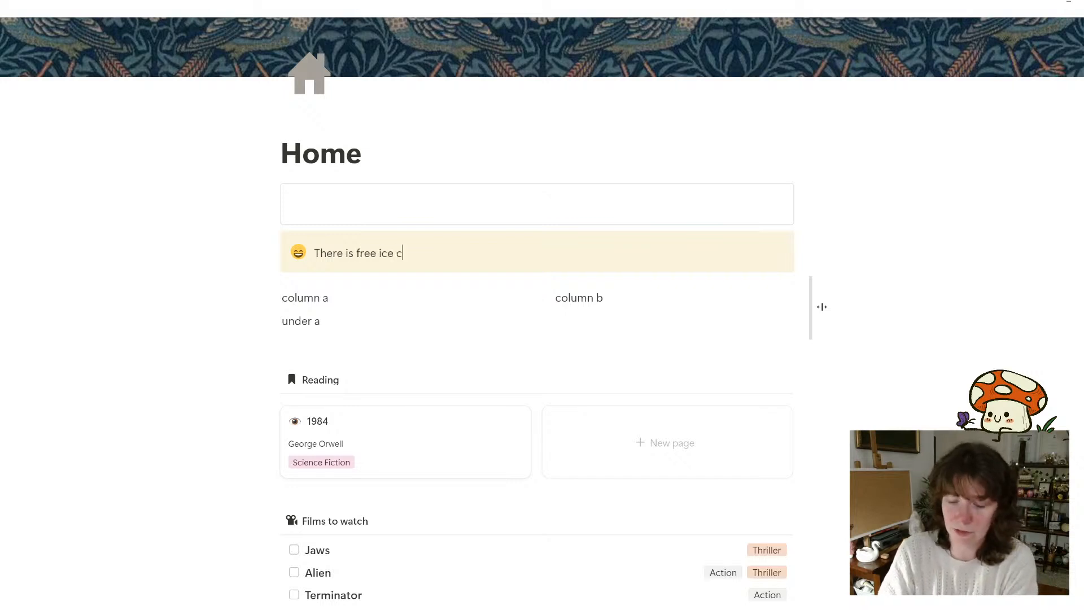
{"action": "type", "text": "ream in the l"}
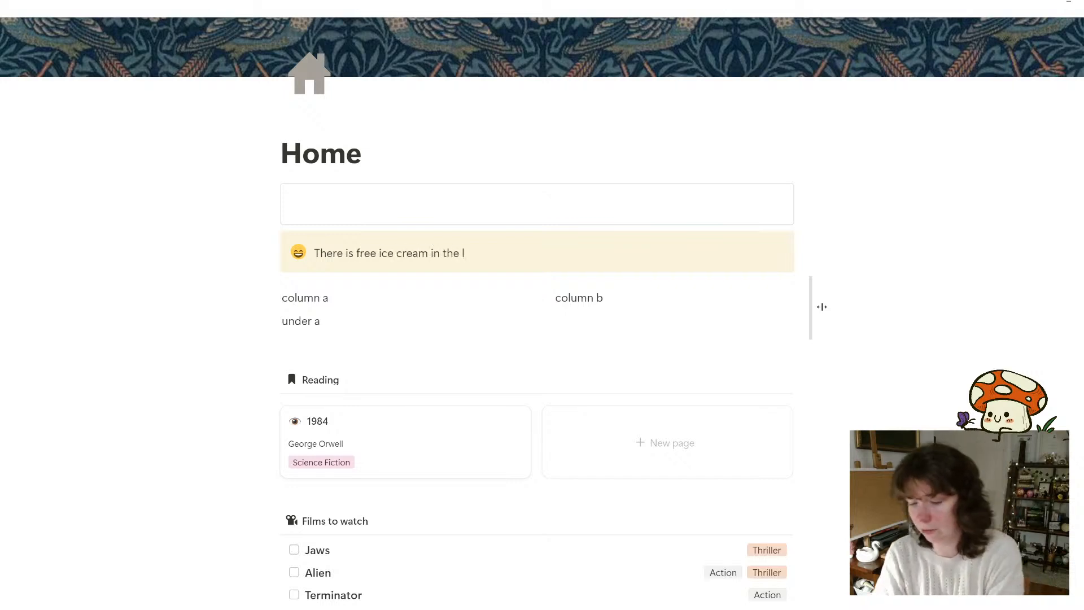
{"action": "type", "text": "obby tofday"}
{"action": "key", "text": "BackSpace"}
{"action": "key", "text": "BackSpace"}
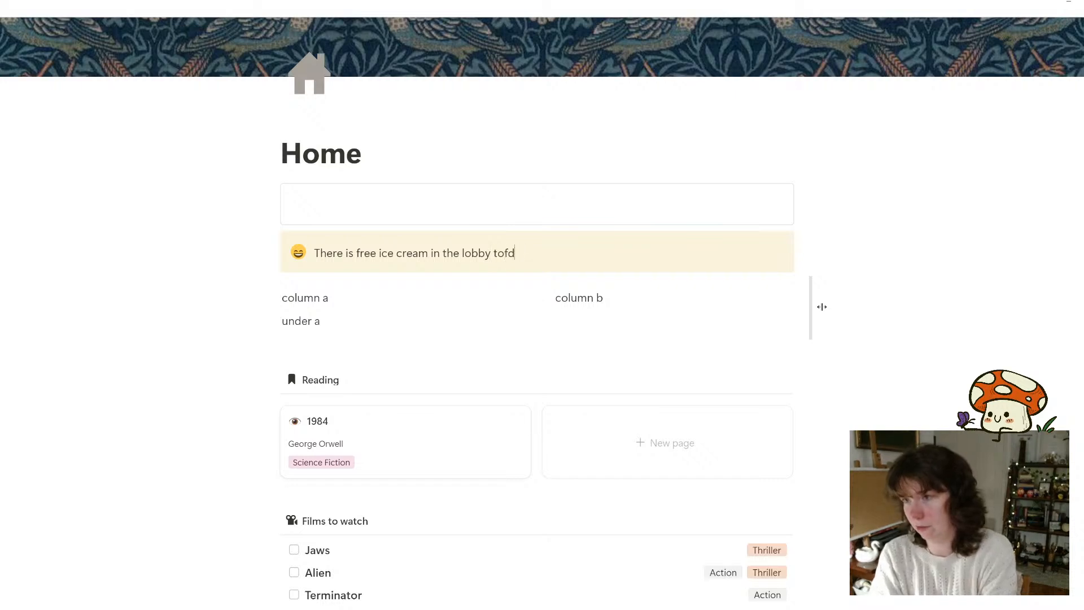
{"action": "type", "text": "a"}
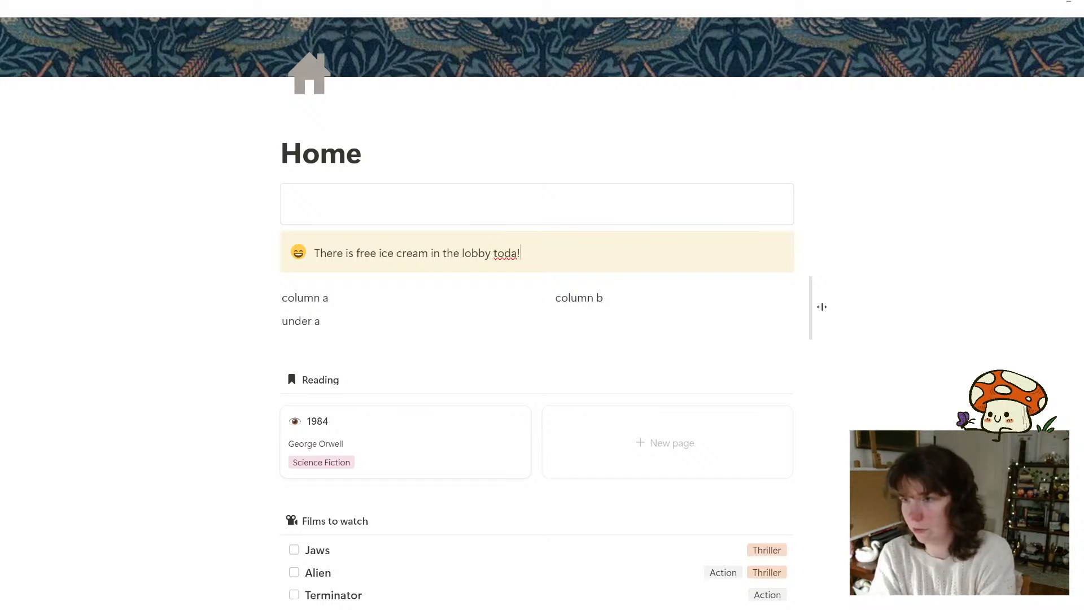
{"action": "type", "text": "y!"}
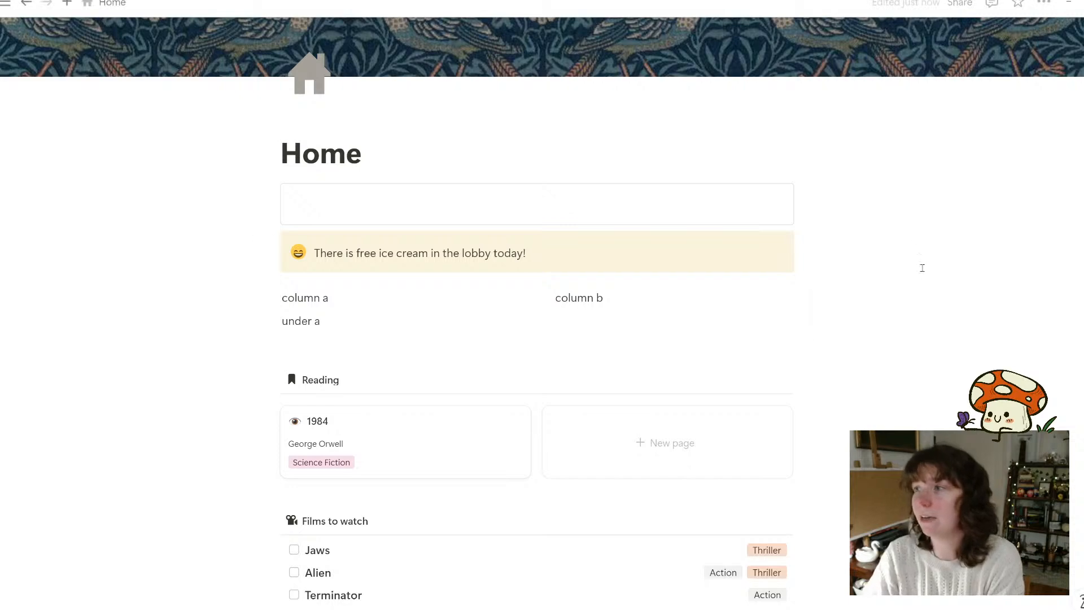
Delete the yellow smiley callout from the Home page
{"action": "scroll", "coordinate": [918, 349], "scroll_direction": "up", "scroll_amount": 3}
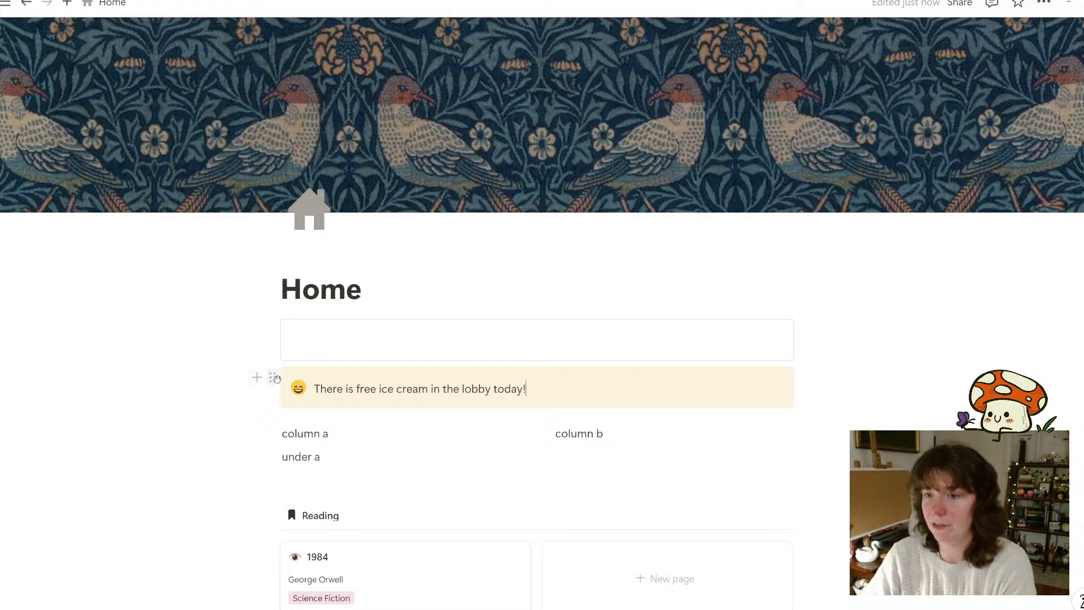
{"action": "left_click", "coordinate": [275, 377]}
{"action": "left_click", "coordinate": [148, 327]}
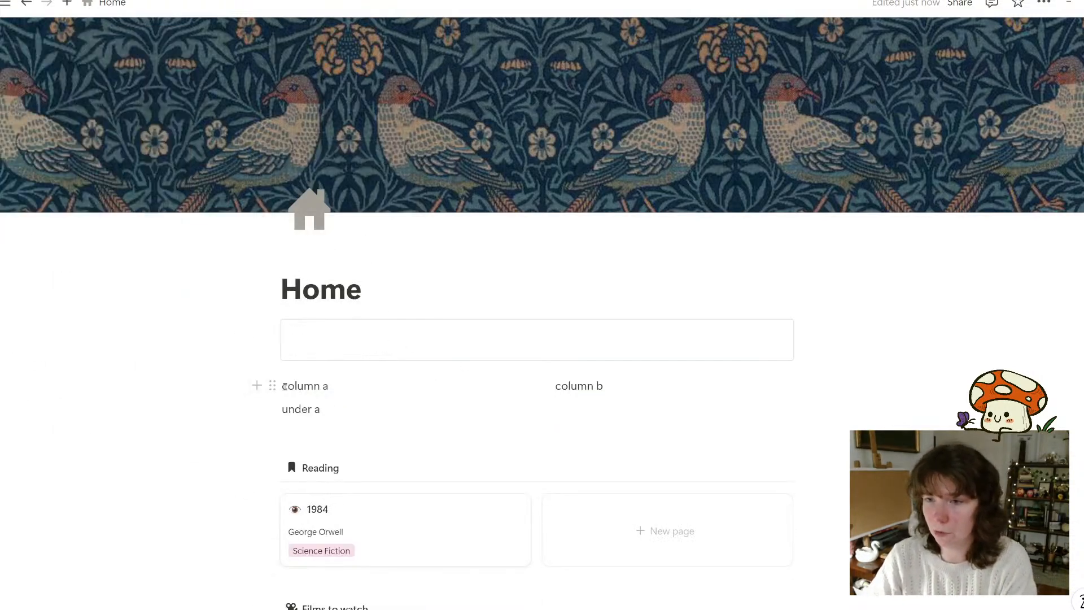
Move the "column a", "under a" and "column b" lines into the empty callout in that order
{"action": "left_click_drag", "start_coordinate": [273, 385], "coordinate": [332, 339]}
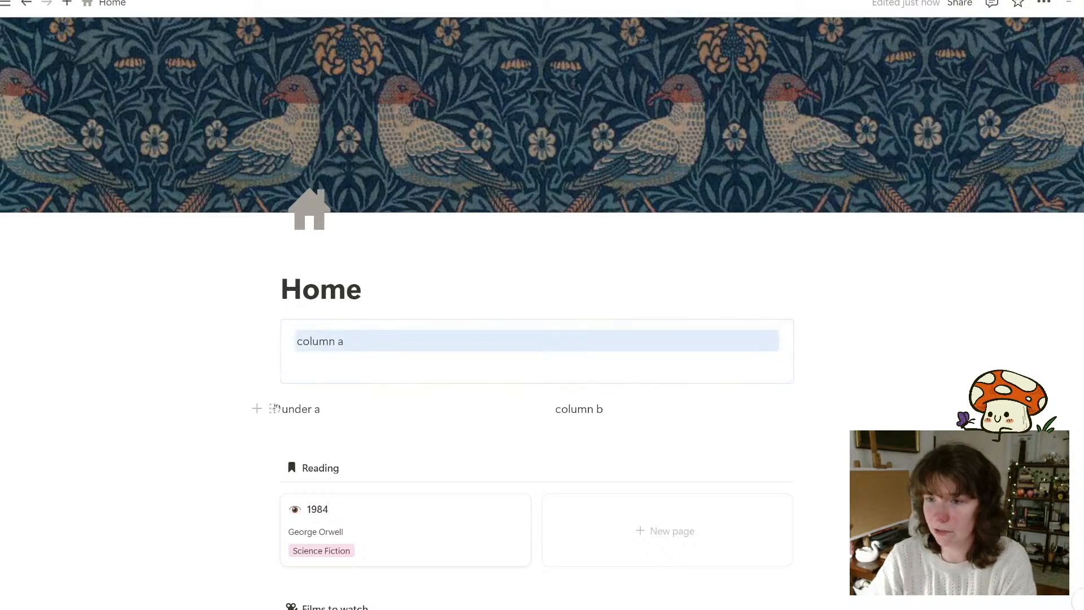
{"action": "left_click_drag", "start_coordinate": [275, 407], "coordinate": [331, 359]}
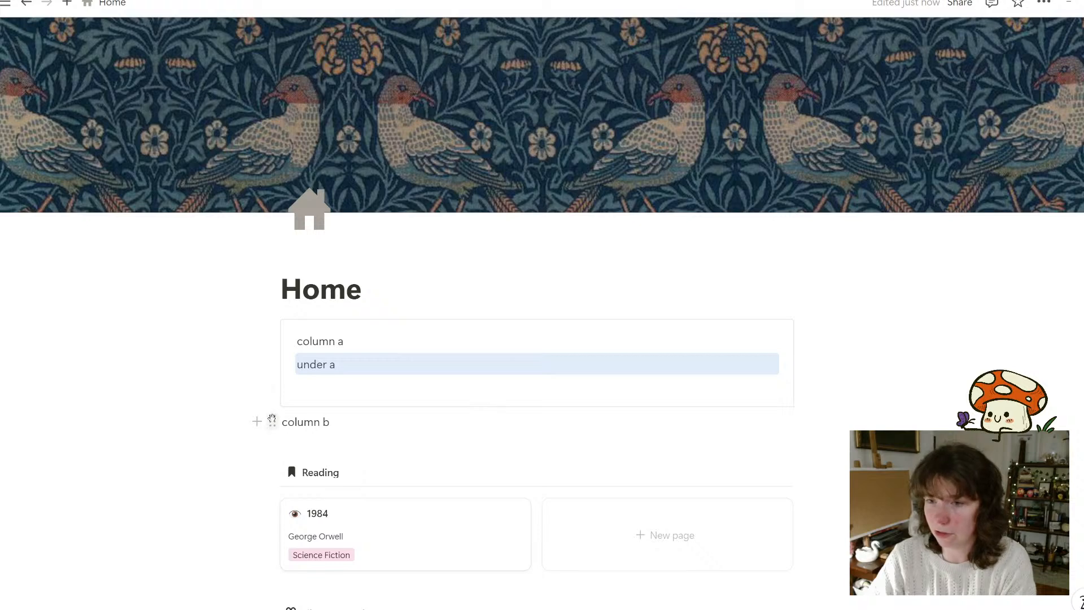
{"action": "left_click_drag", "start_coordinate": [273, 420], "coordinate": [312, 378]}
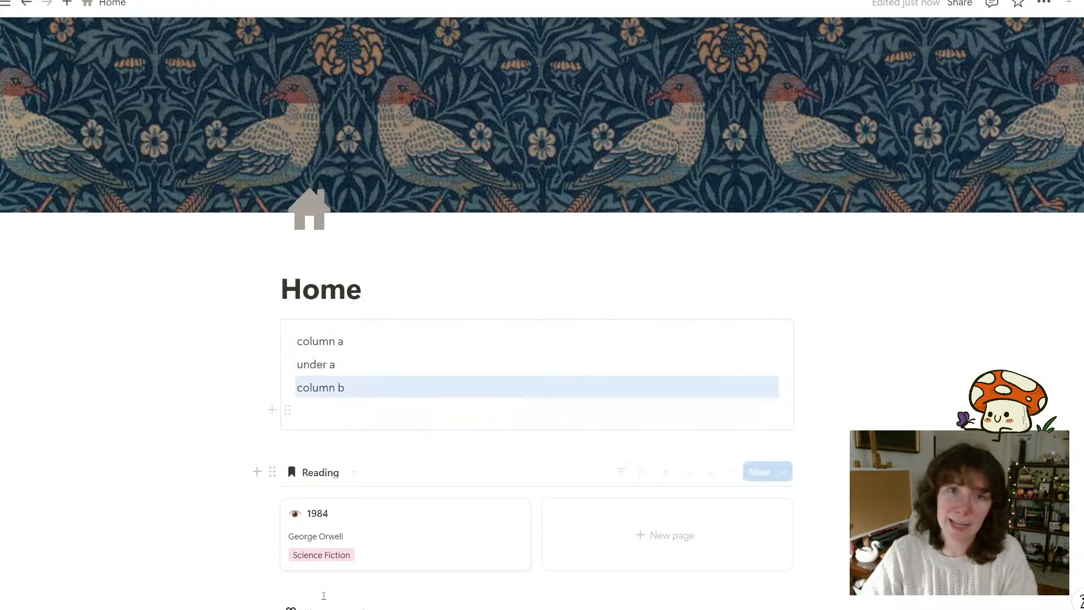
Insert a Heading 2 block reading "Welcome" beneath the "column a" line inside the callout
{"action": "left_click", "coordinate": [346, 343]}
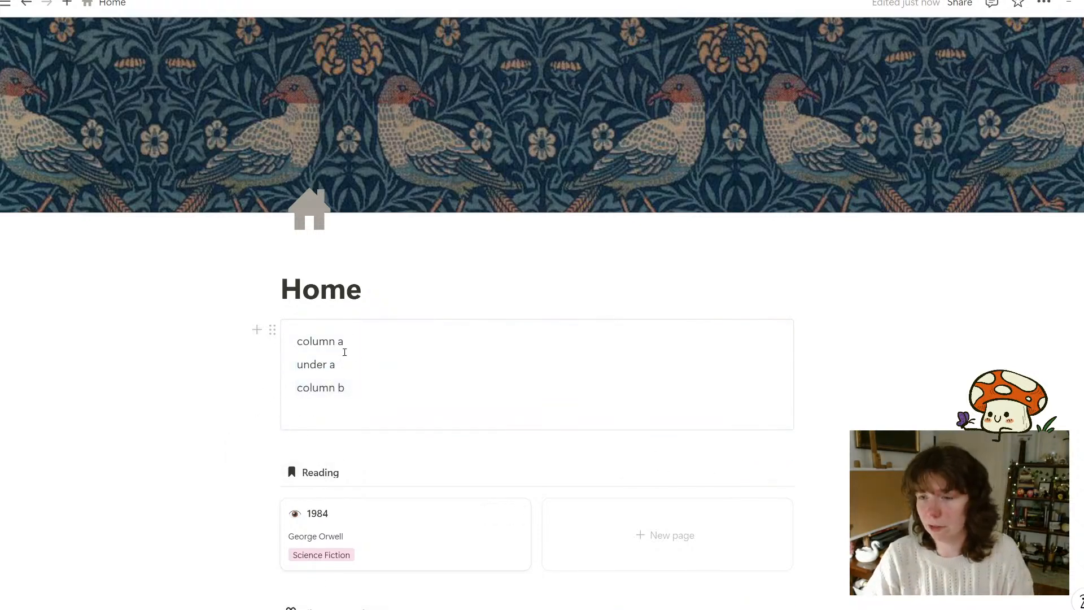
{"action": "key", "text": "Down"}
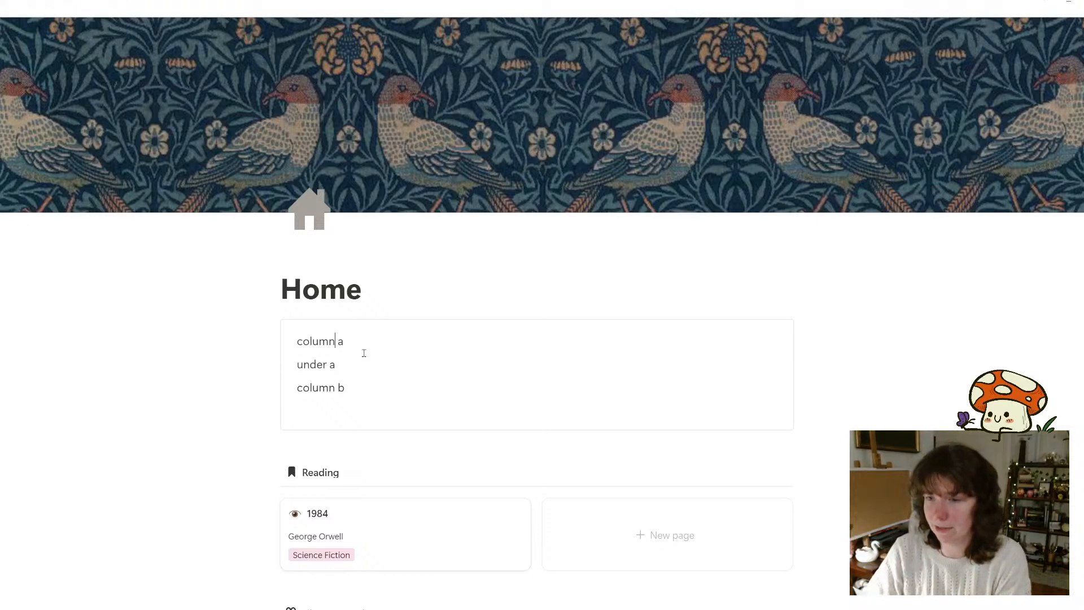
{"action": "key", "text": "Return"}
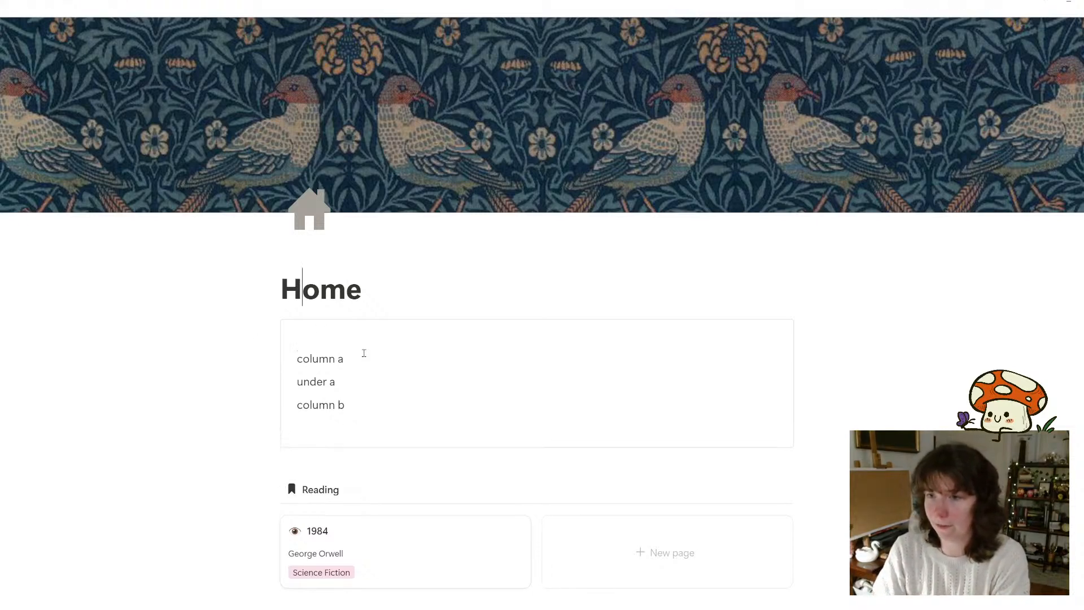
{"action": "type", "text": "/"}
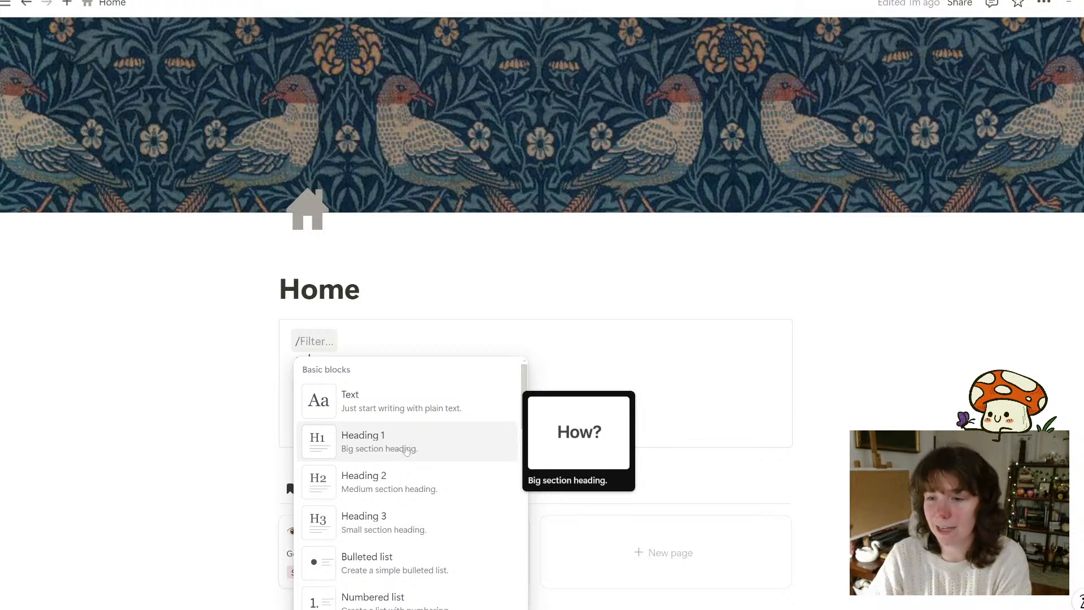
{"action": "scroll", "coordinate": [418, 462], "scroll_direction": "down", "scroll_amount": 4}
{"action": "scroll", "coordinate": [420, 461], "scroll_direction": "down", "scroll_amount": 5}
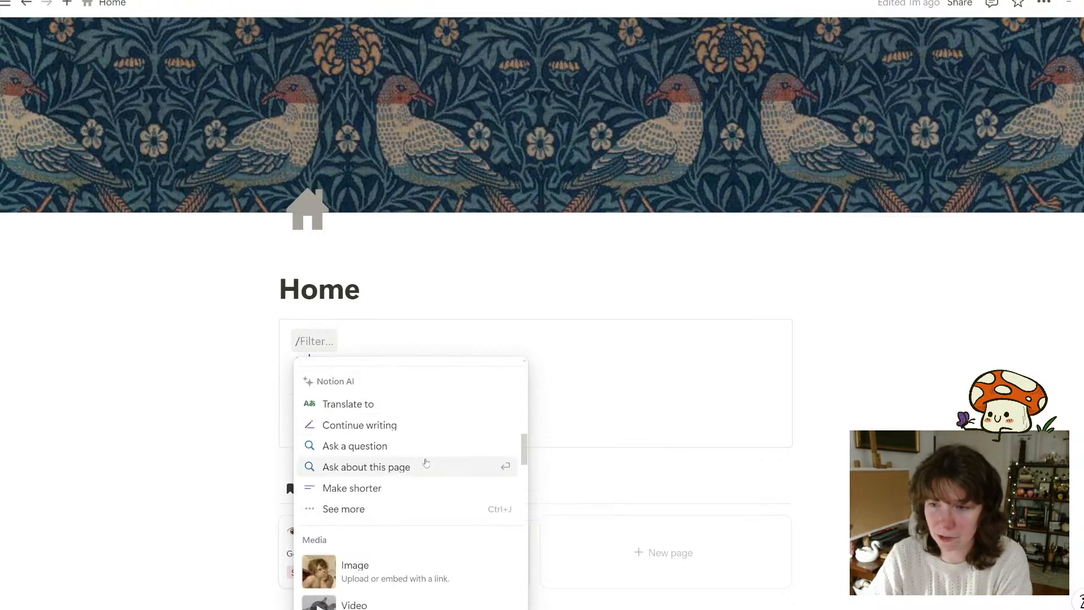
{"action": "scroll", "coordinate": [423, 460], "scroll_direction": "up", "scroll_amount": 9}
{"action": "scroll", "coordinate": [440, 487], "scroll_direction": "down", "scroll_amount": 5}
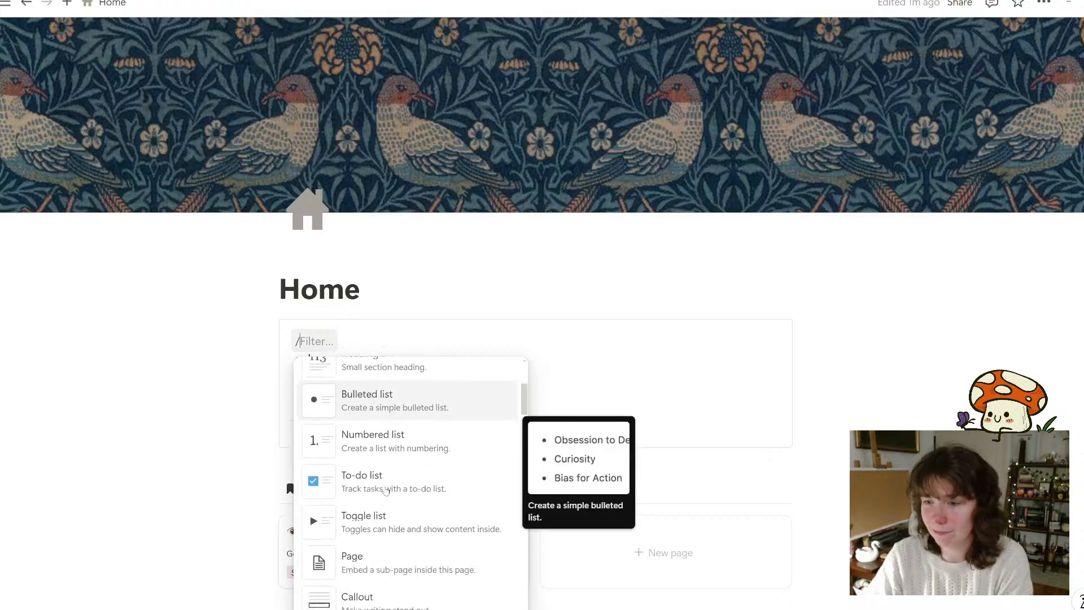
{"action": "scroll", "coordinate": [395, 536], "scroll_direction": "up", "scroll_amount": 2}
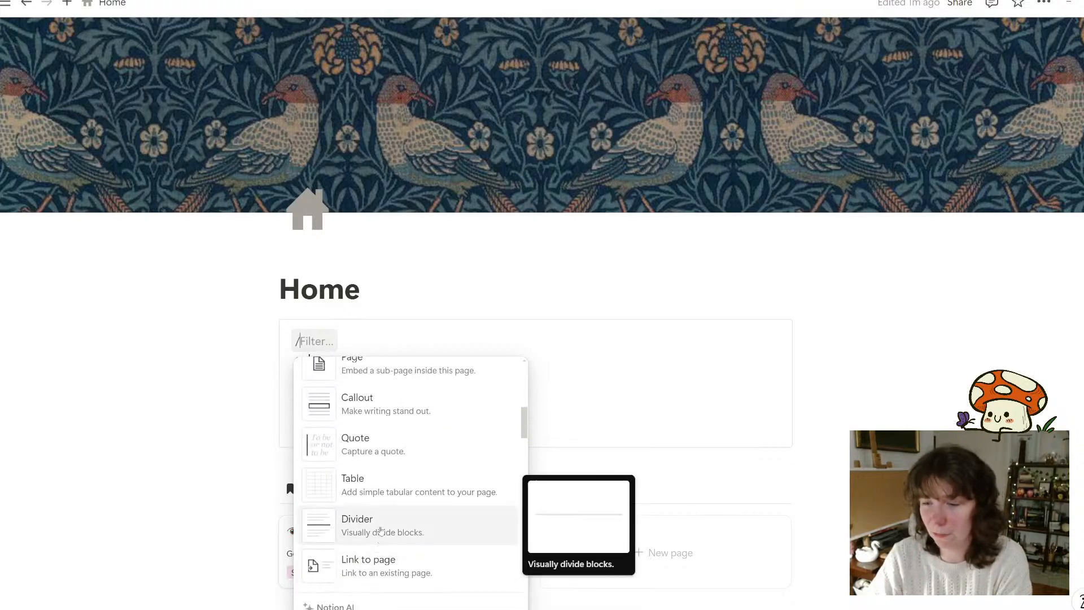
{"action": "scroll", "coordinate": [429, 525], "scroll_direction": "up", "scroll_amount": 5}
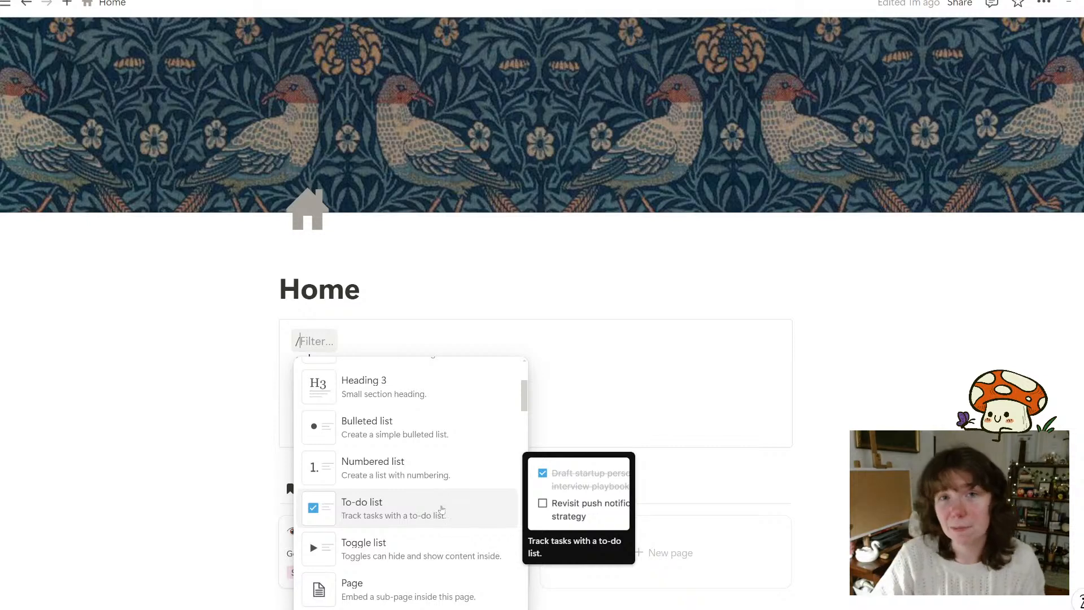
{"action": "scroll", "coordinate": [446, 498], "scroll_direction": "up", "scroll_amount": 3}
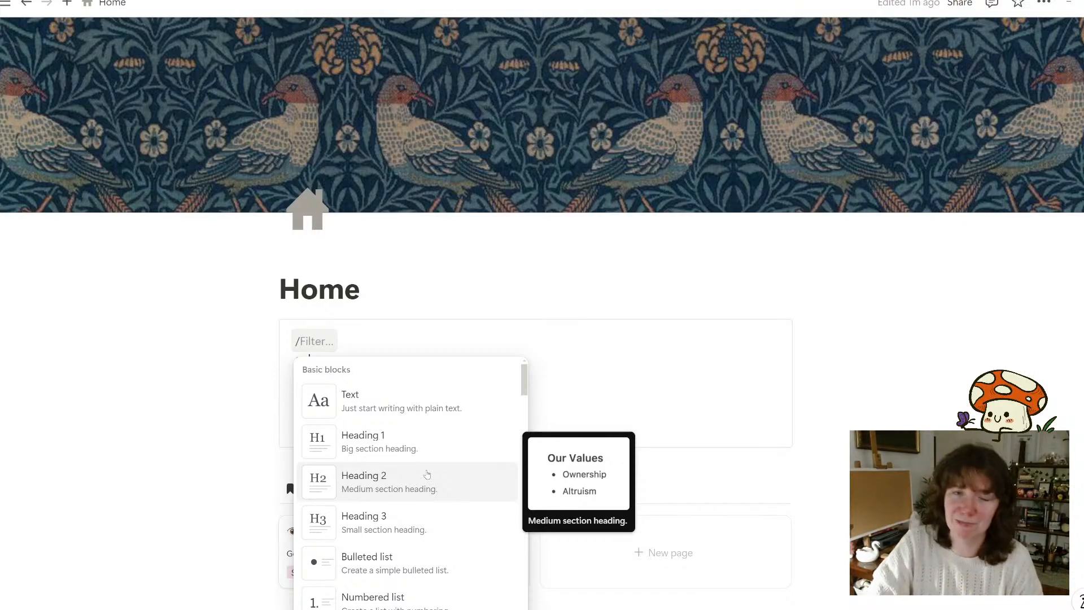
{"action": "left_click", "coordinate": [425, 481]}
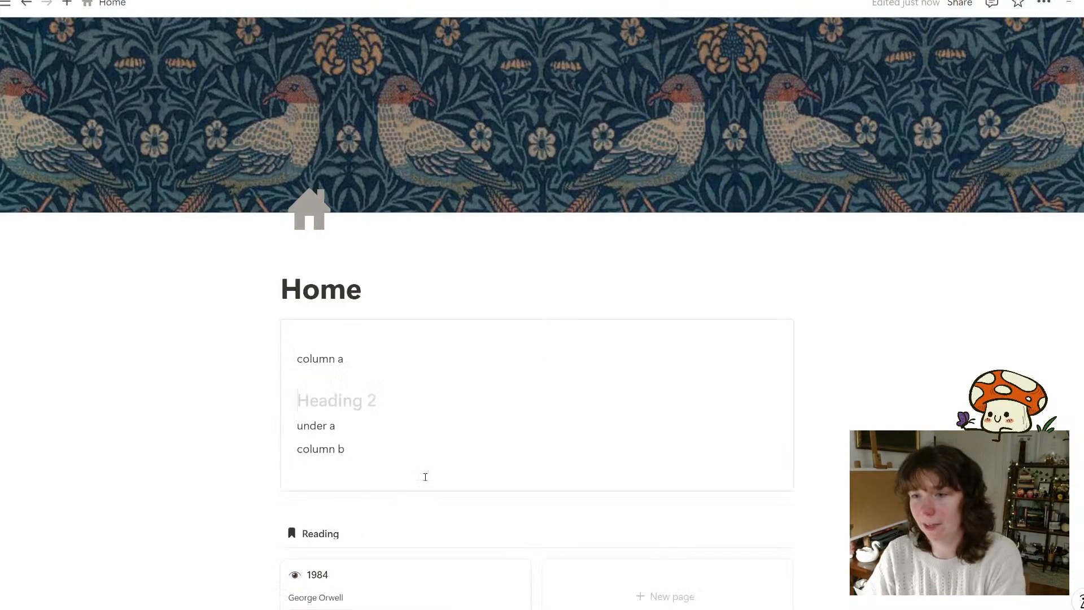
{"action": "type", "text": "Welcome"}
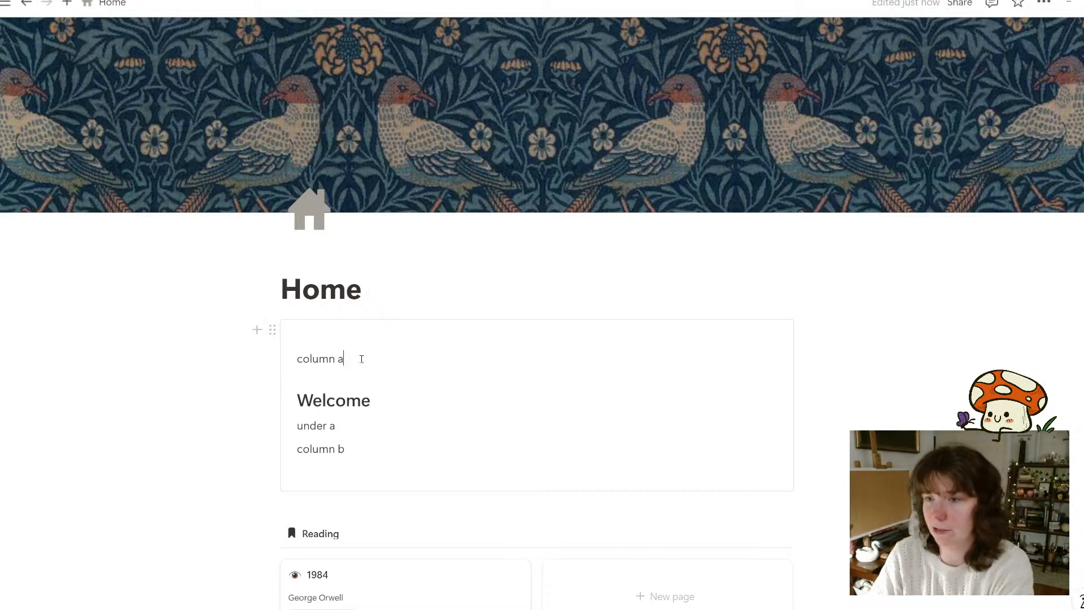
Delete the "column a" line and the empty lines above the heading and at the end of the callout
{"action": "left_click_drag", "start_coordinate": [358, 356], "coordinate": [311, 346]}
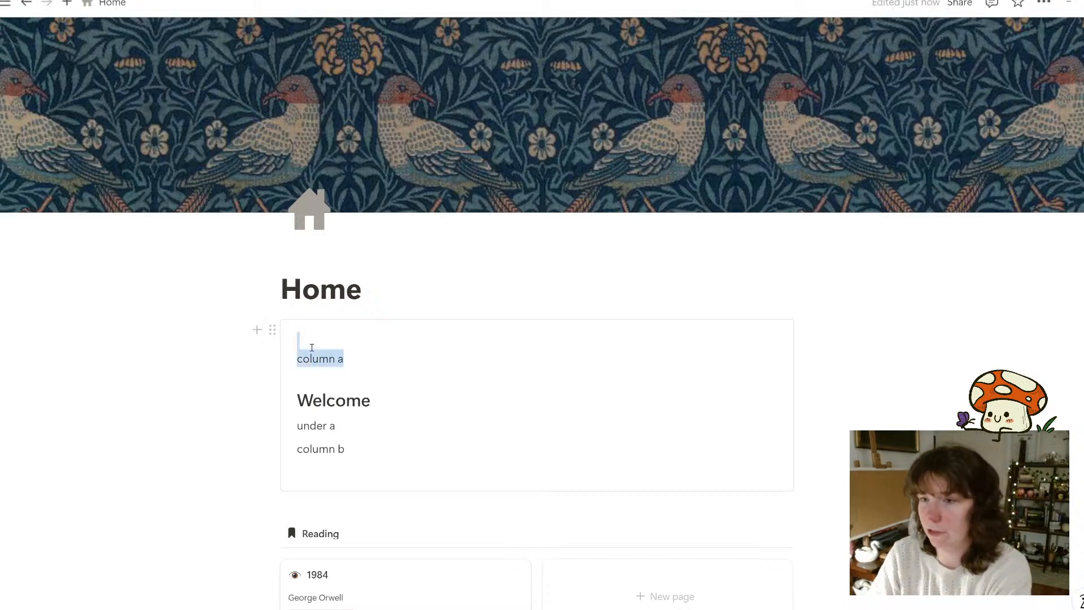
{"action": "key", "text": "BackSpace"}
{"action": "key", "text": "BackSpace"}
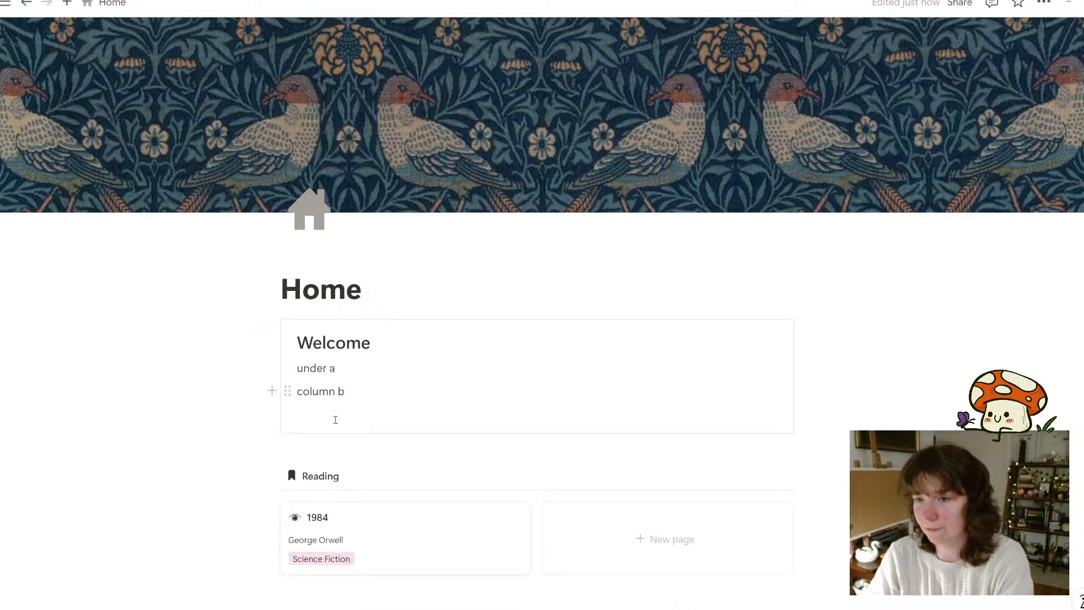
{"action": "left_click", "coordinate": [335, 420]}
{"action": "key", "text": "BackSpace"}
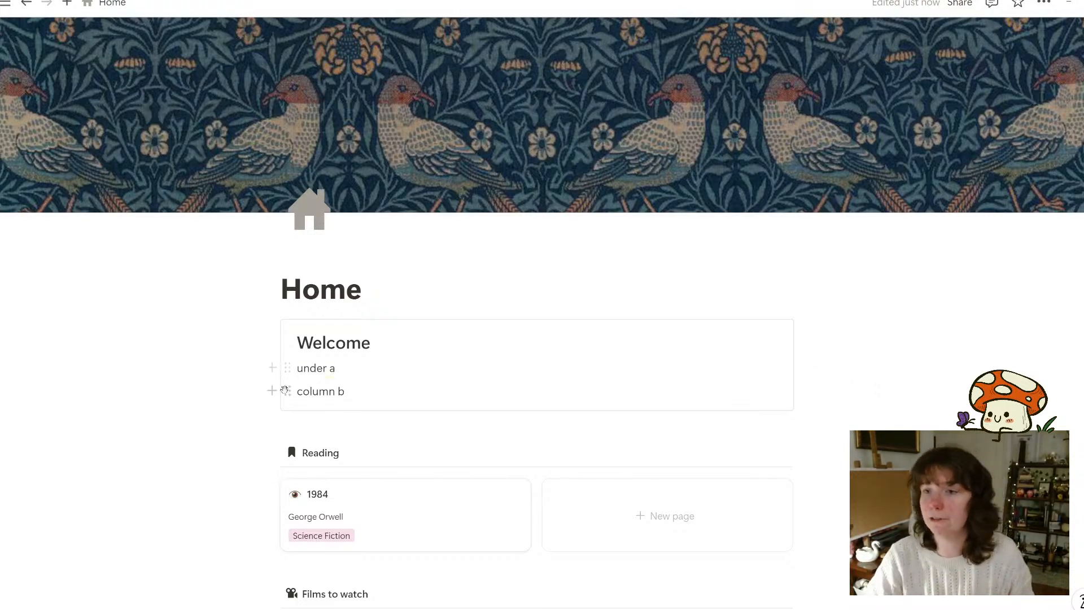
Duplicate the Welcome callout and place the copy beside the original as a second column
{"action": "left_click", "coordinate": [270, 332]}
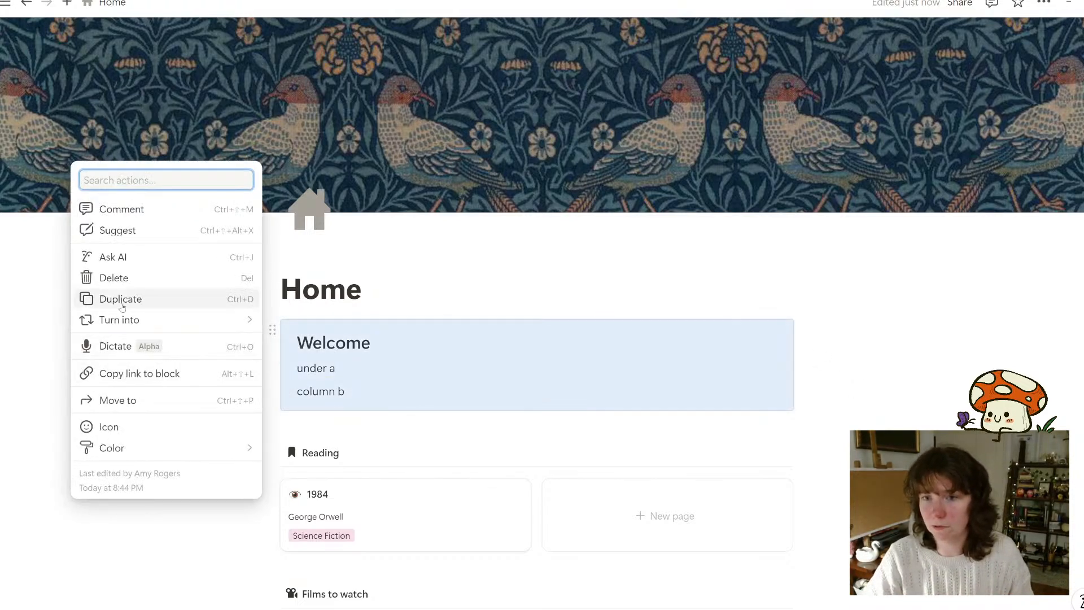
{"action": "left_click", "coordinate": [125, 300]}
{"action": "left_click_drag", "start_coordinate": [271, 428], "coordinate": [805, 375]}
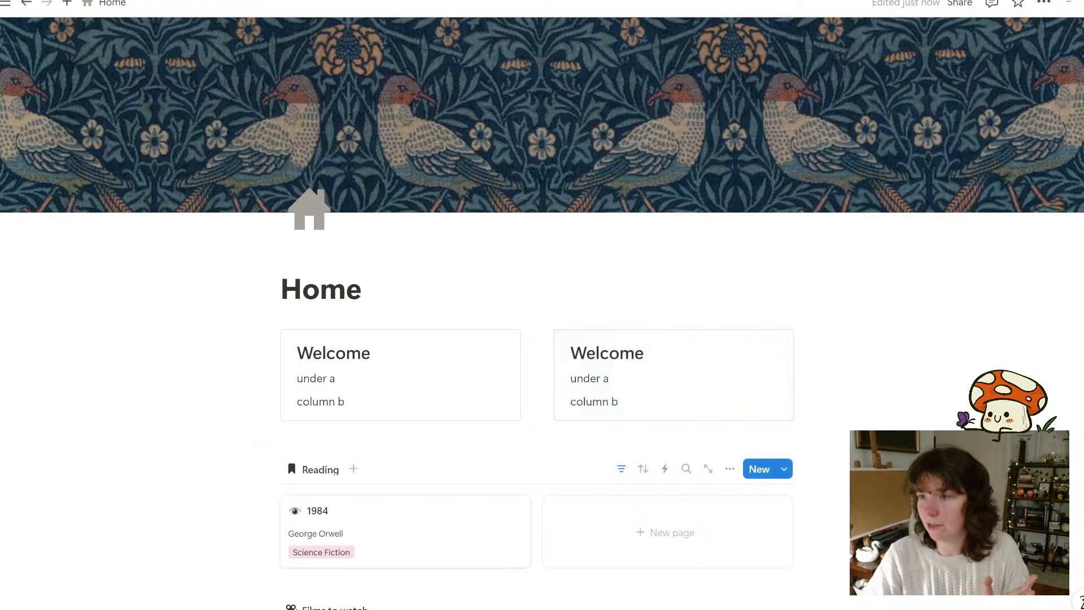
Move the Reading view into the second Welcome callout and the Films to watch view into the first, each below "column b"
{"action": "scroll", "coordinate": [395, 446], "scroll_direction": "down", "scroll_amount": 2}
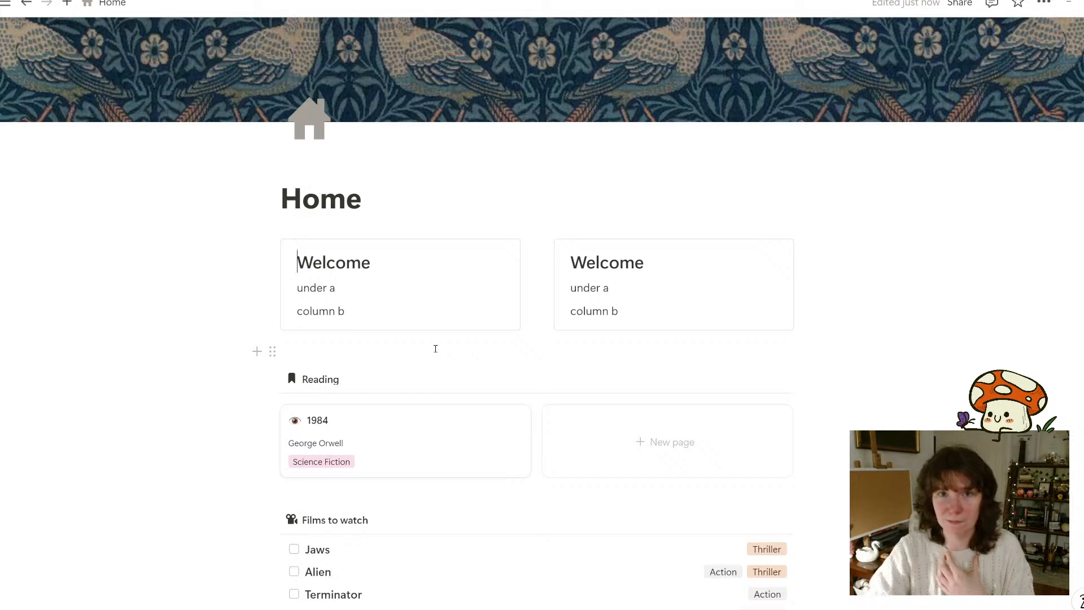
{"action": "left_click_drag", "start_coordinate": [273, 379], "coordinate": [651, 320]}
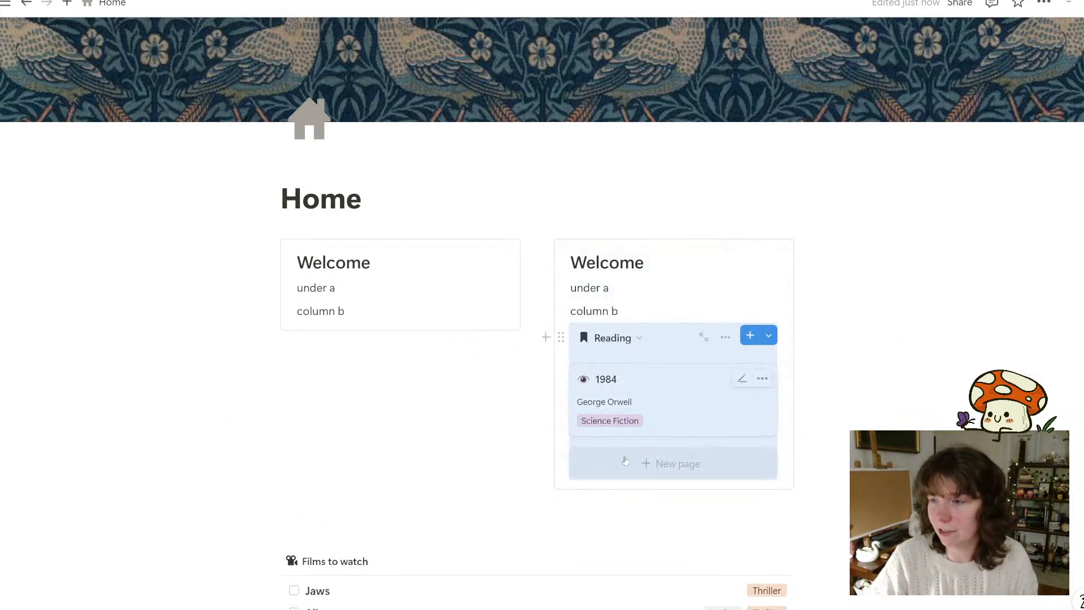
{"action": "scroll", "coordinate": [263, 512], "scroll_direction": "down", "scroll_amount": 2}
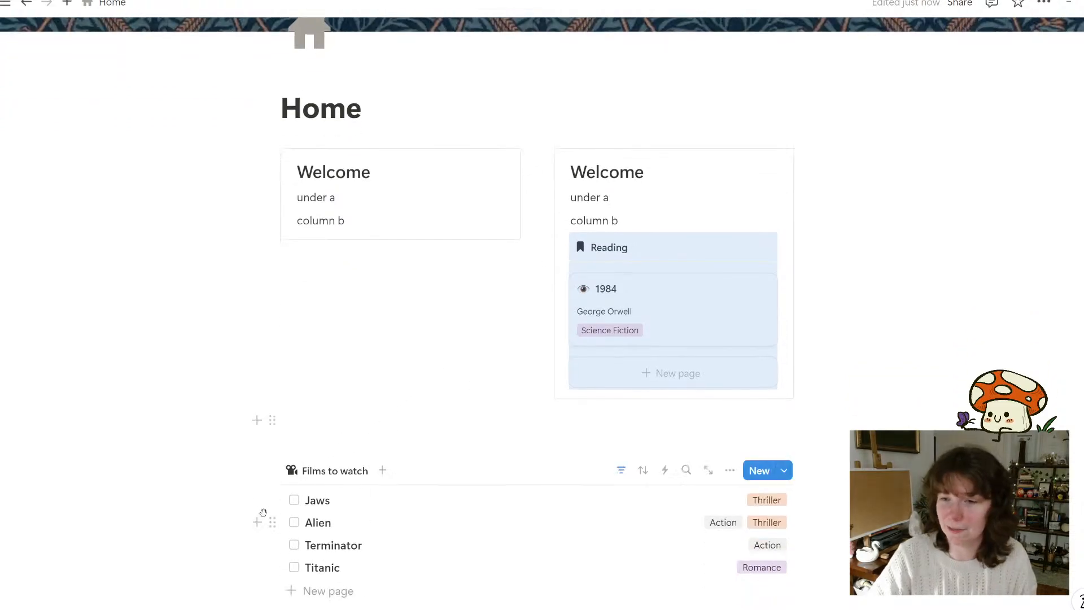
{"action": "left_click_drag", "start_coordinate": [272, 470], "coordinate": [303, 229]}
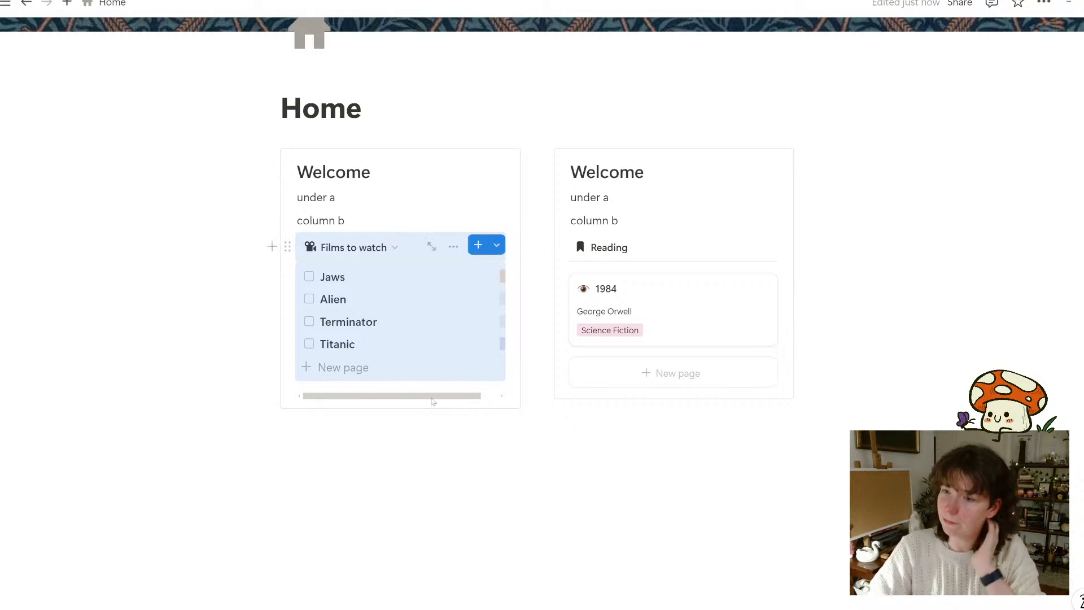
{"action": "left_click", "coordinate": [455, 497]}
{"action": "scroll", "coordinate": [503, 496], "scroll_direction": "up", "scroll_amount": 2}
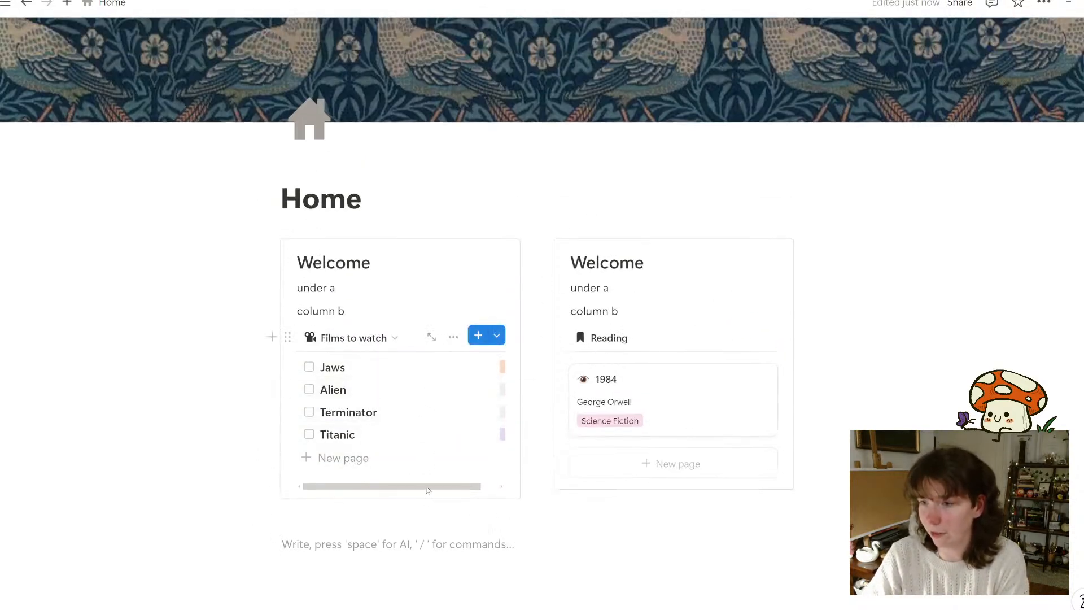
{"action": "left_click_drag", "start_coordinate": [428, 490], "coordinate": [444, 490]}
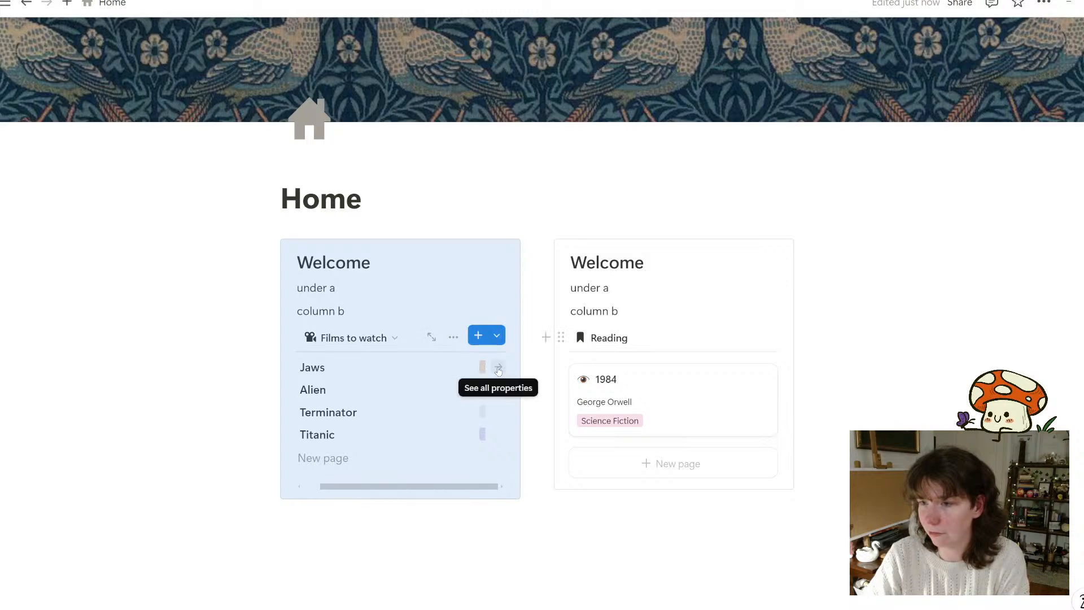
{"action": "left_click", "coordinate": [428, 549]}
{"action": "left_click_drag", "start_coordinate": [421, 490], "coordinate": [360, 488]}
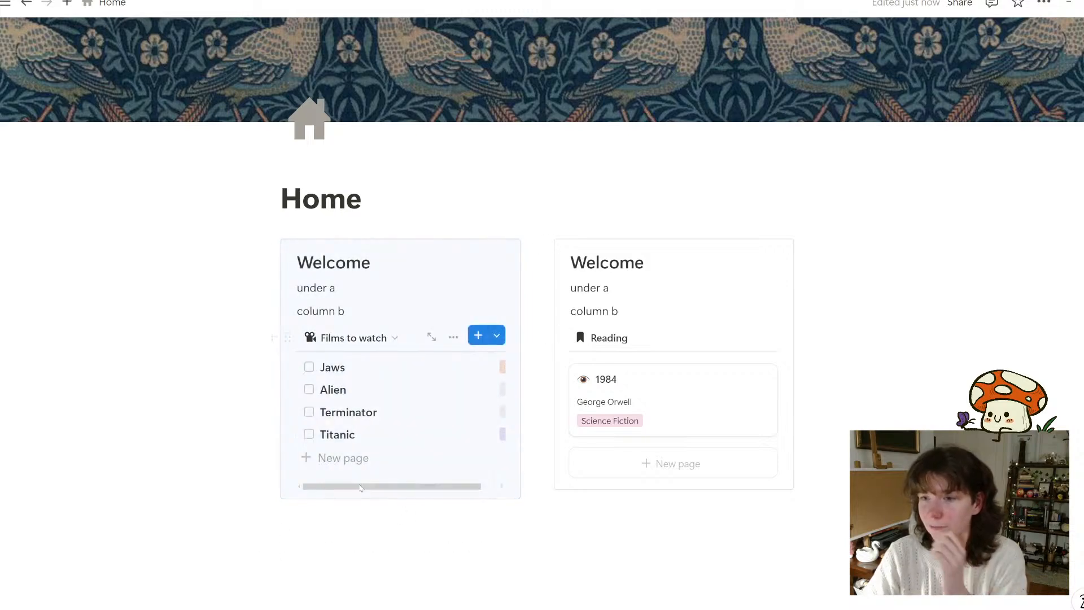
{"action": "left_click", "coordinate": [618, 311]}
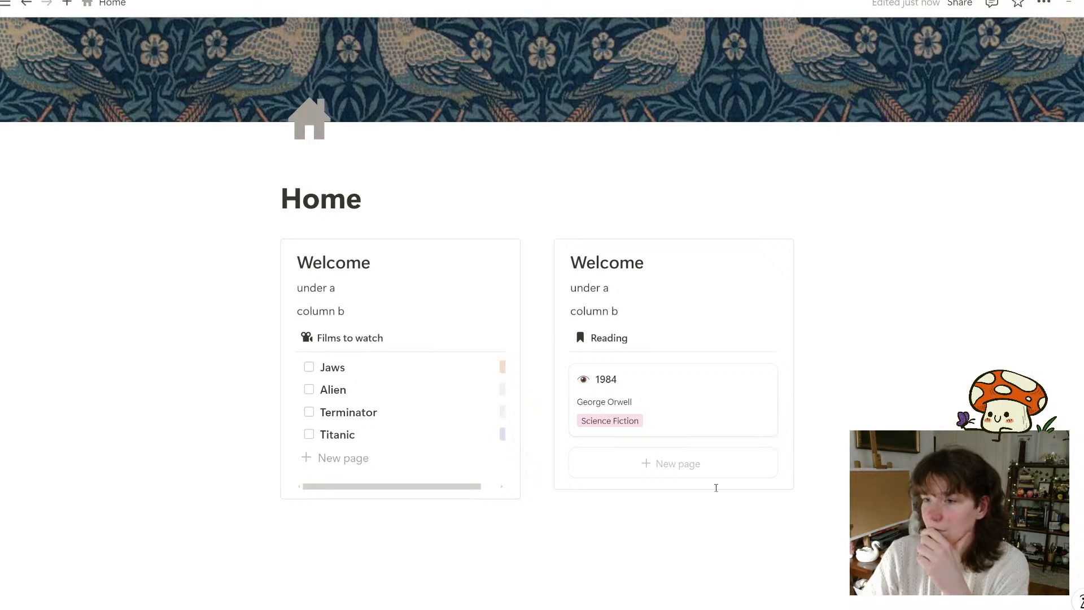
{"action": "left_click", "coordinate": [6, 8]}
{"action": "left_click", "coordinate": [68, 208]}
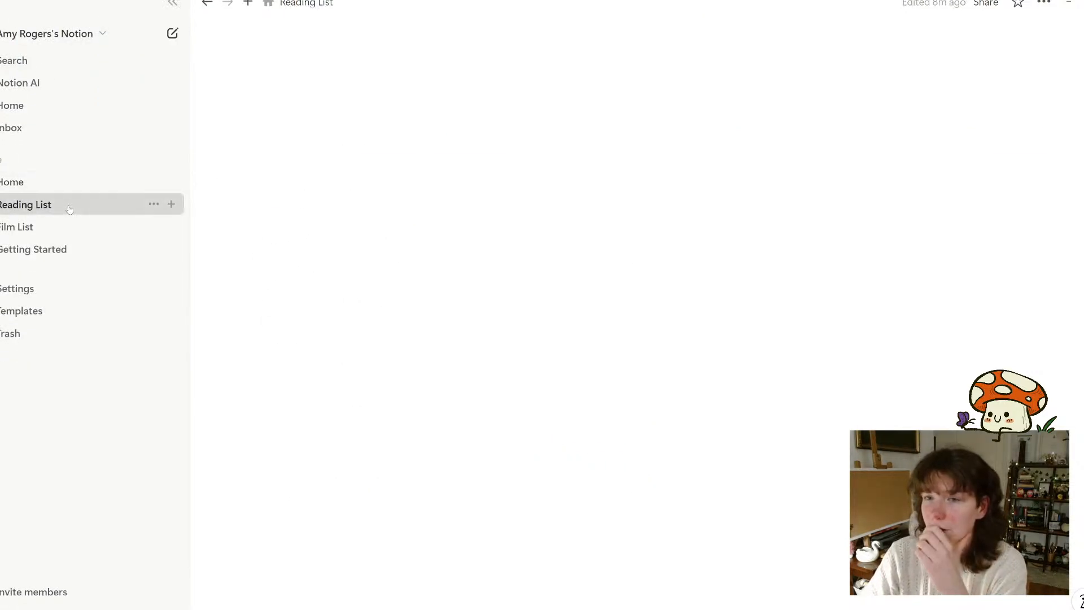
{"action": "left_click", "coordinate": [29, 182]}
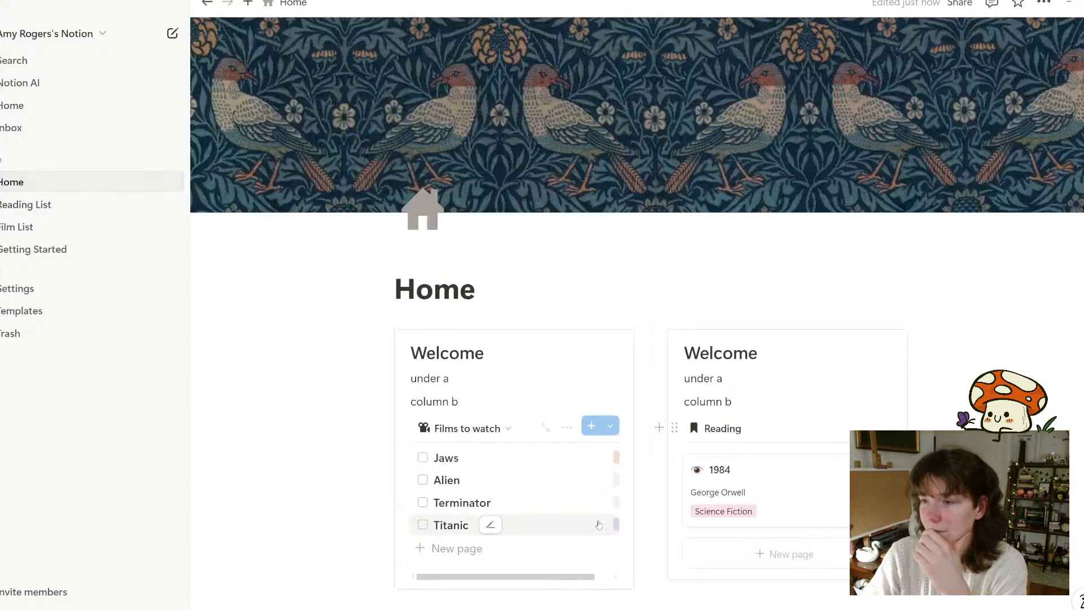
{"action": "left_click", "coordinate": [171, 8]}
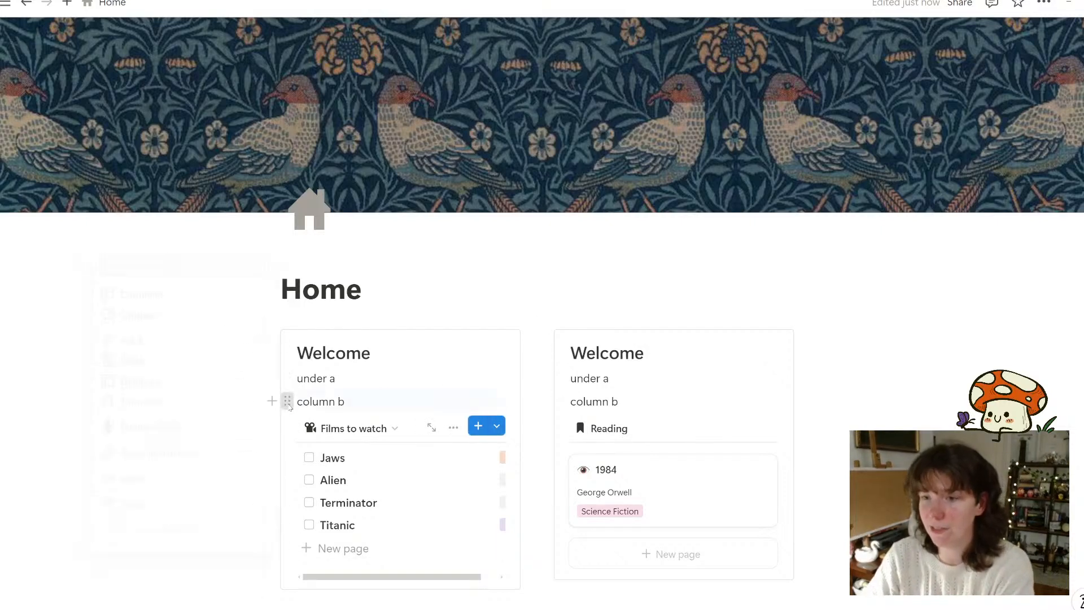
Delete the "under a" and "column b" lines from both Welcome callouts
{"action": "left_click", "coordinate": [288, 402]}
{"action": "left_click", "coordinate": [146, 358]}
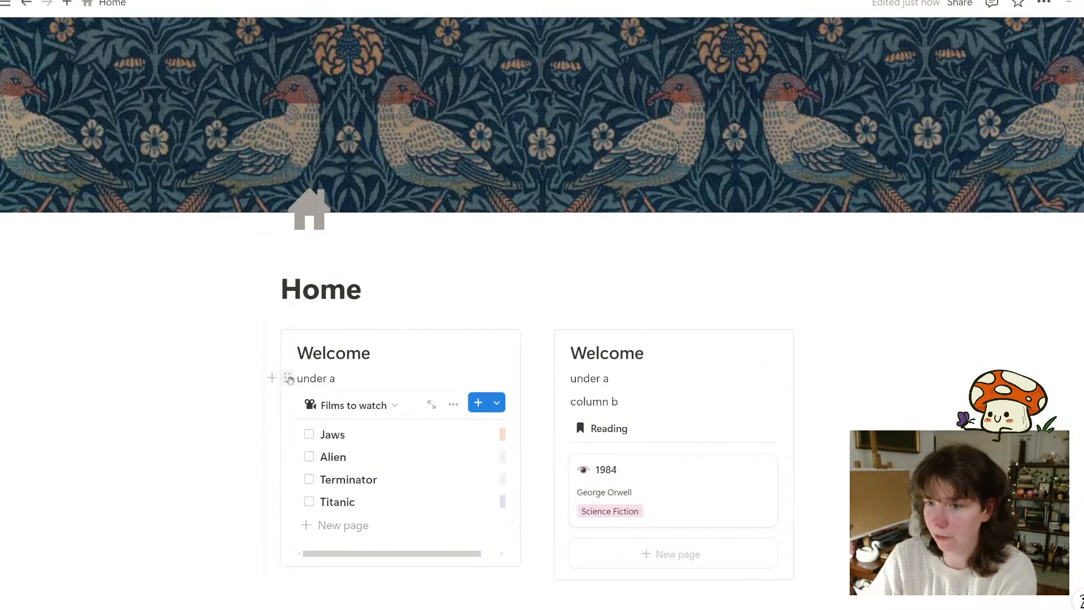
{"action": "left_click", "coordinate": [289, 378]}
{"action": "left_click", "coordinate": [121, 336]}
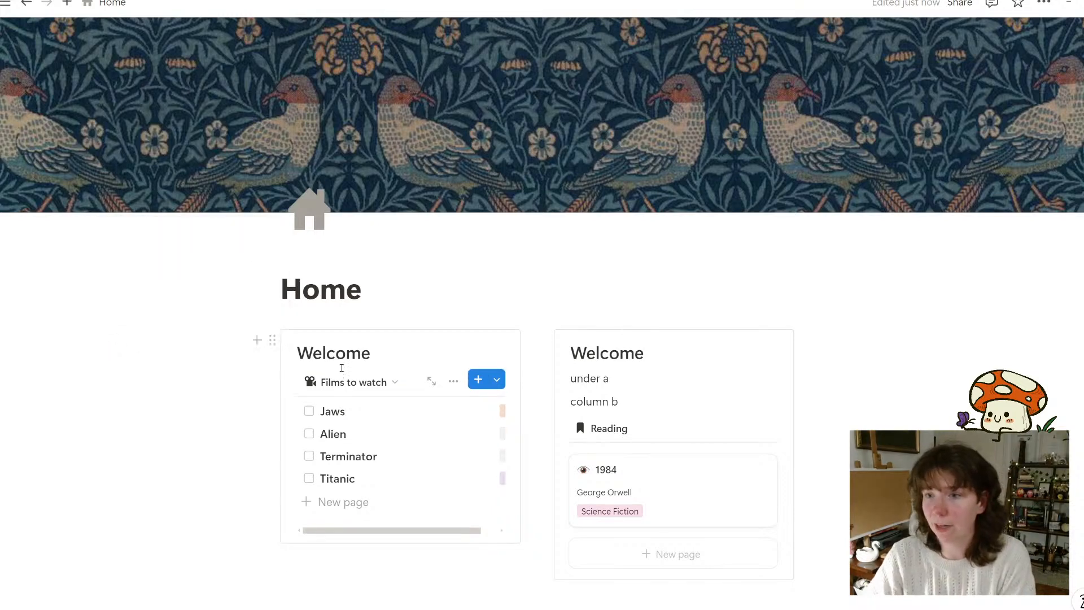
{"action": "left_click", "coordinate": [560, 378]}
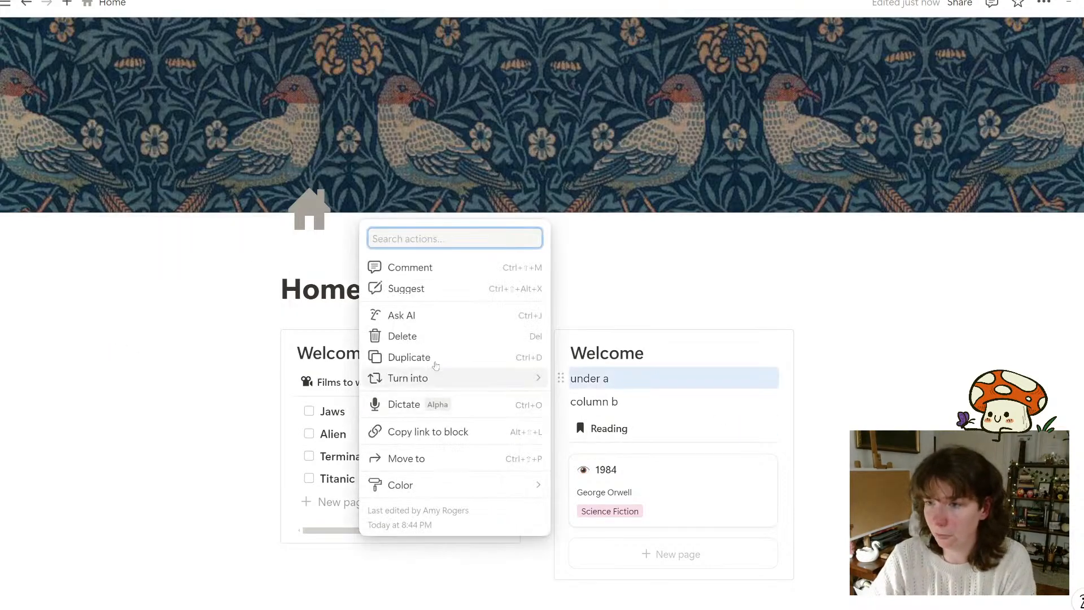
{"action": "left_click", "coordinate": [472, 343]}
{"action": "left_click", "coordinate": [559, 378]}
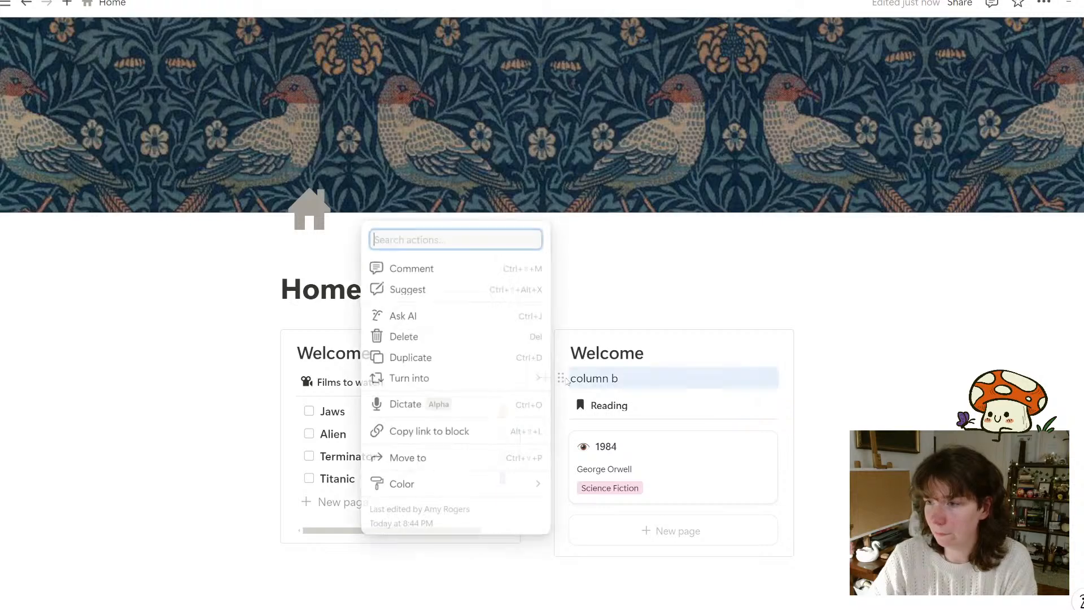
{"action": "left_click", "coordinate": [373, 337]}
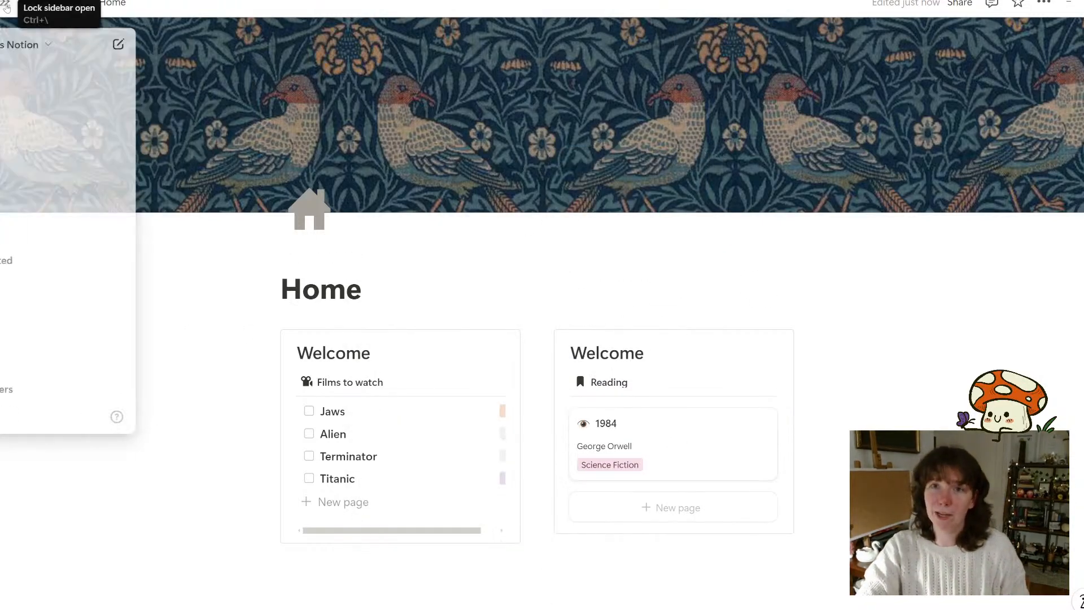
Delete the Welcome heading and its empty line above the Films to watch view in the first callout
{"action": "left_click", "coordinate": [6, 7]}
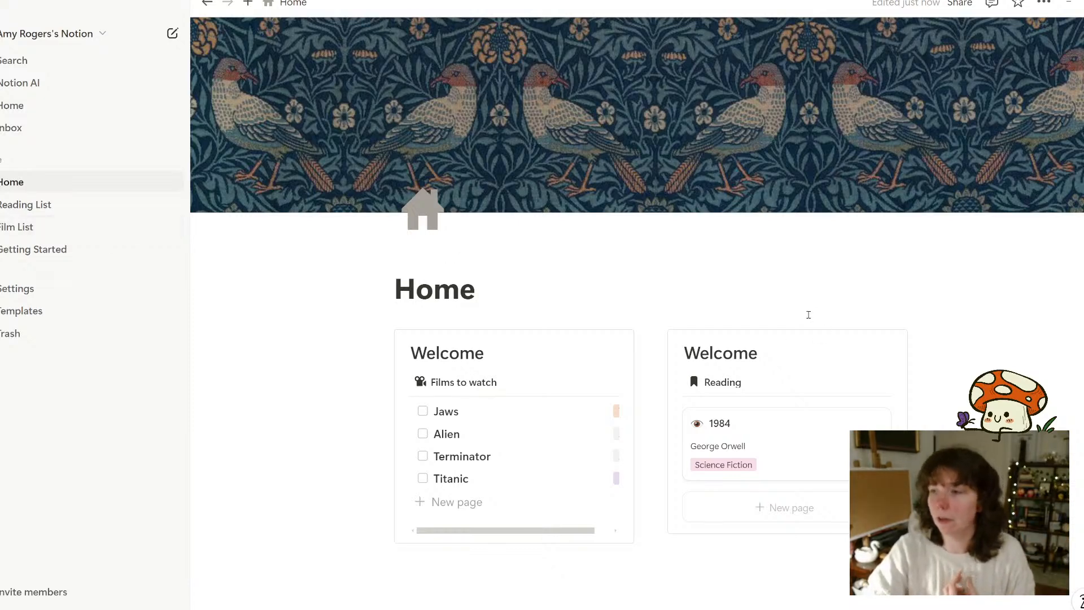
{"action": "scroll", "coordinate": [557, 215], "scroll_direction": "down", "scroll_amount": 3}
{"action": "left_click_drag", "start_coordinate": [485, 194], "coordinate": [405, 200]}
{"action": "key", "text": "BackSpace"}
{"action": "key", "text": "BackSpace"}
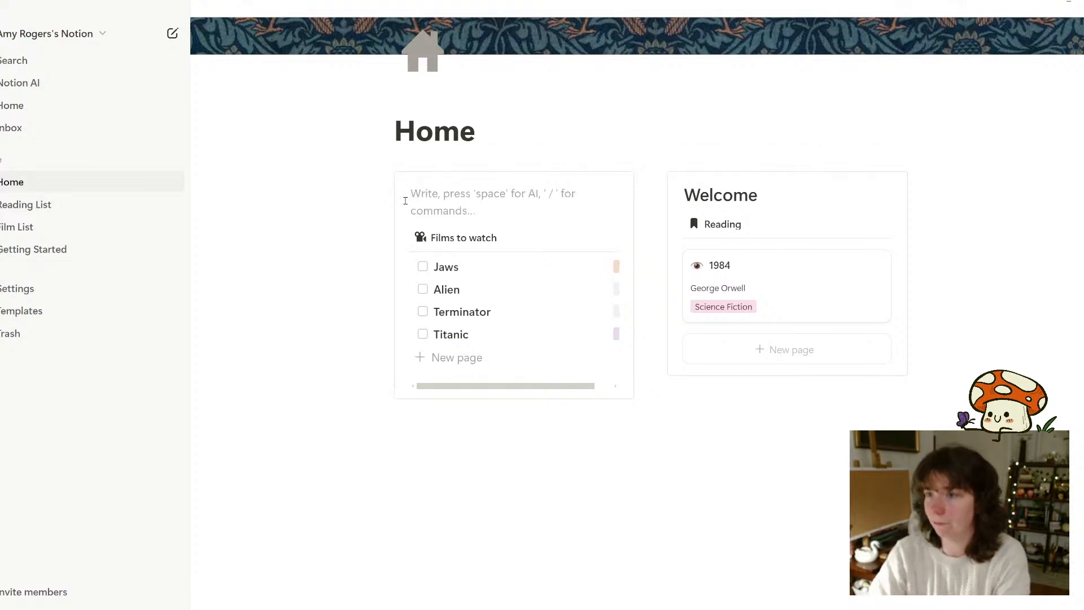
{"action": "key", "text": "BackSpace"}
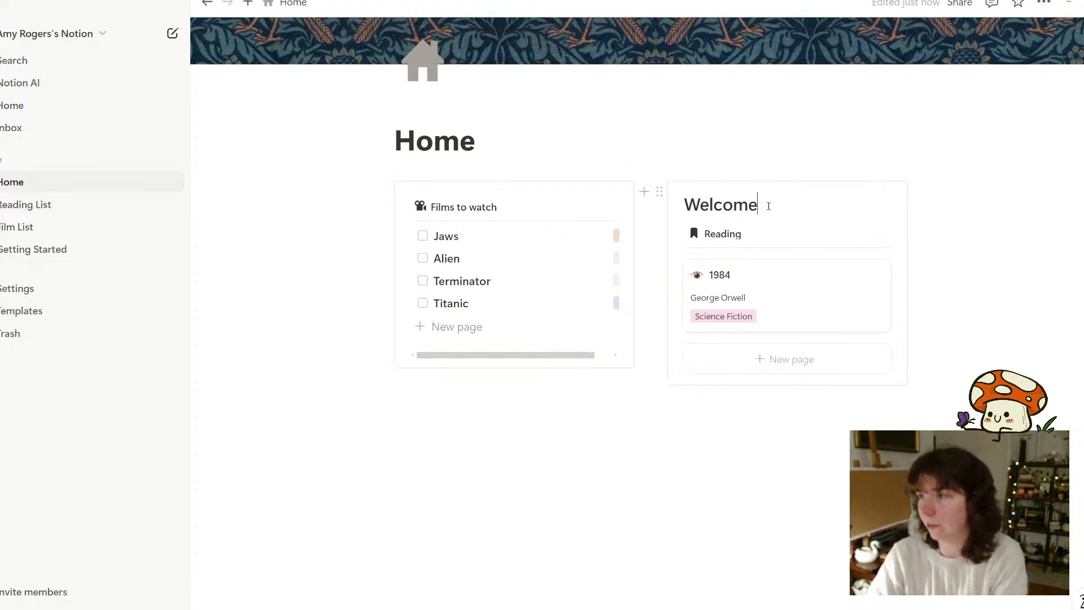
Delete the Welcome heading and its empty line above the Reading view in the second callout
{"action": "left_click_drag", "start_coordinate": [761, 204], "coordinate": [683, 207]}
{"action": "key", "text": "BackSpace"}
{"action": "key", "text": "BackSpace"}
{"action": "key", "text": "BackSpace"}
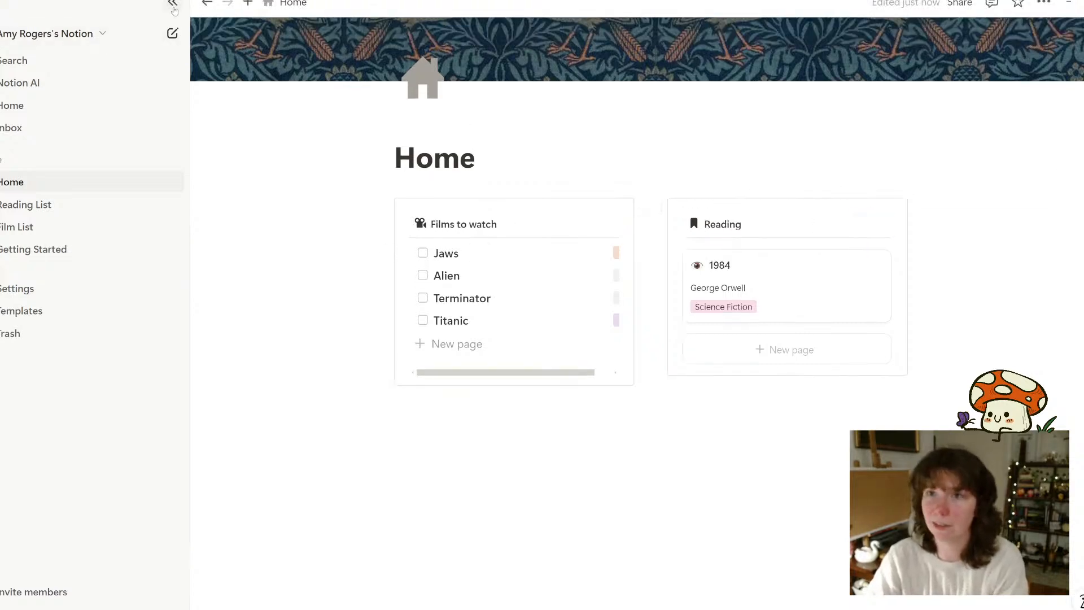
{"action": "left_click", "coordinate": [172, 5]}
{"action": "scroll", "coordinate": [602, 518], "scroll_direction": "up", "scroll_amount": 3}
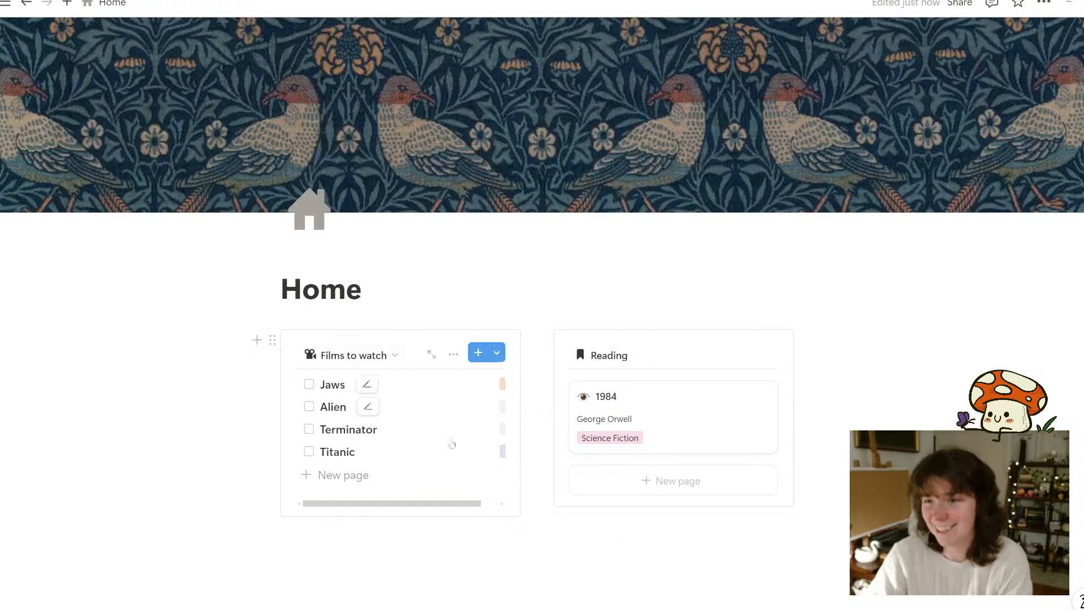
Give the Films to watch callout a green background and the Reading callout a pink background
{"action": "scroll", "coordinate": [612, 565], "scroll_direction": "down", "scroll_amount": 2}
{"action": "left_click", "coordinate": [272, 249]}
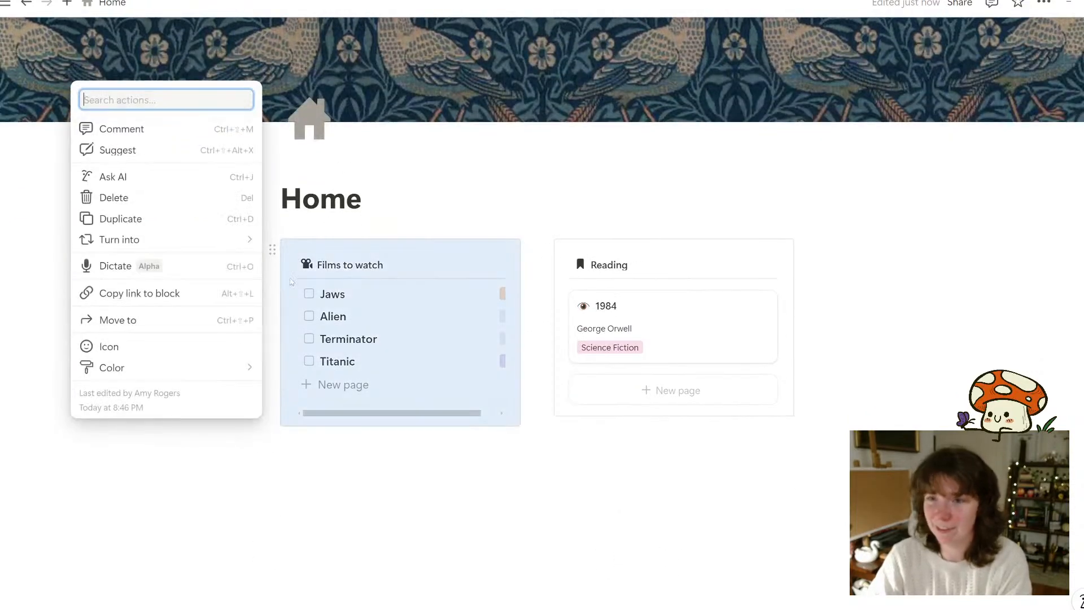
{"action": "mouse_move", "coordinate": [135, 368]}
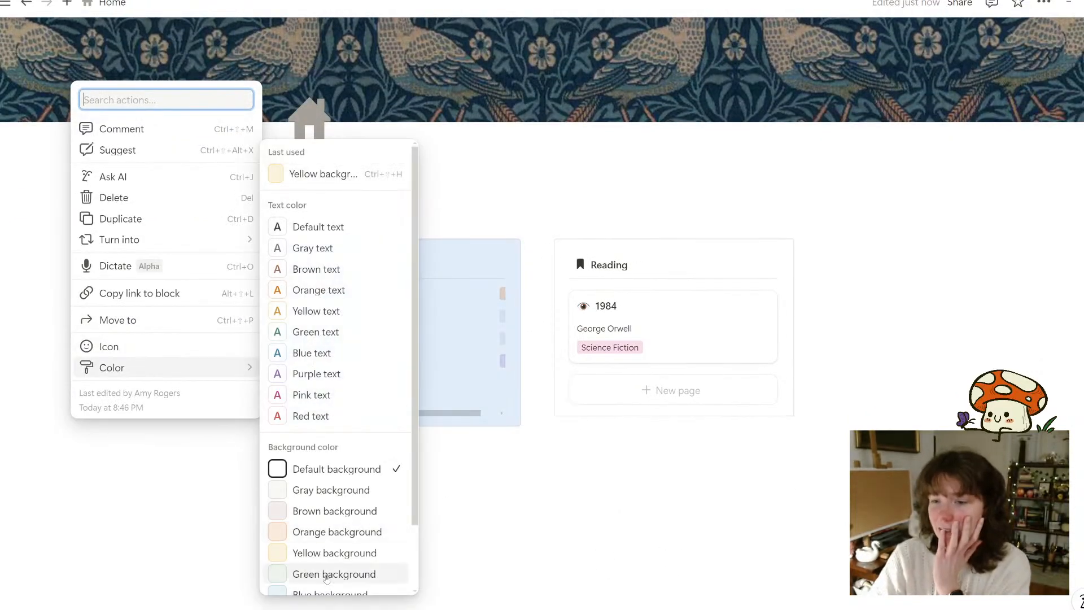
{"action": "left_click", "coordinate": [314, 573]}
{"action": "left_click", "coordinate": [547, 250]}
{"action": "mouse_move", "coordinate": [517, 368]}
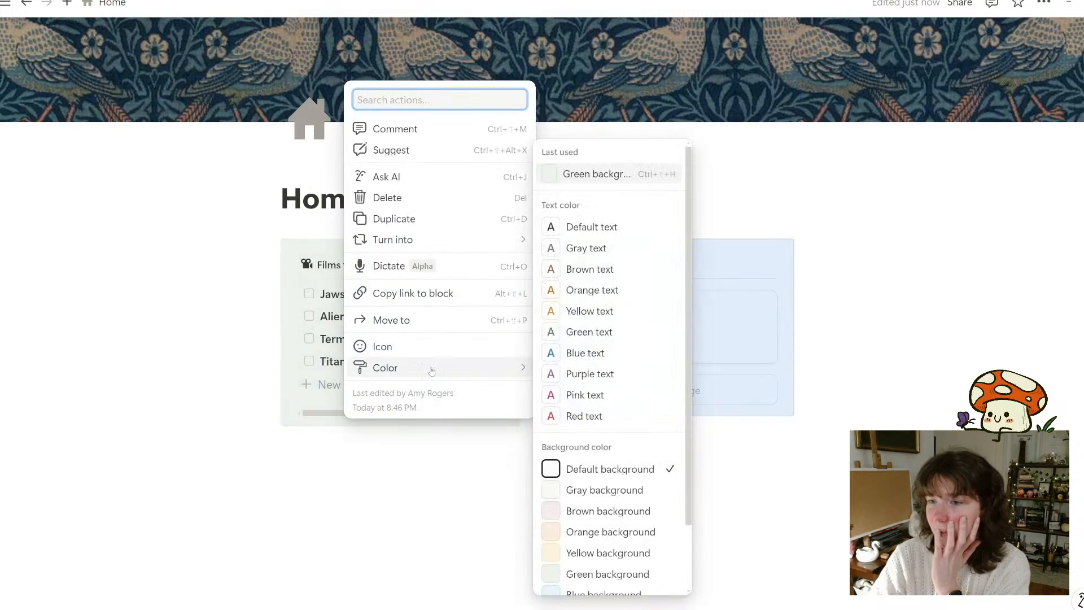
{"action": "scroll", "coordinate": [568, 510], "scroll_direction": "down", "scroll_amount": 2}
{"action": "left_click", "coordinate": [600, 559]}
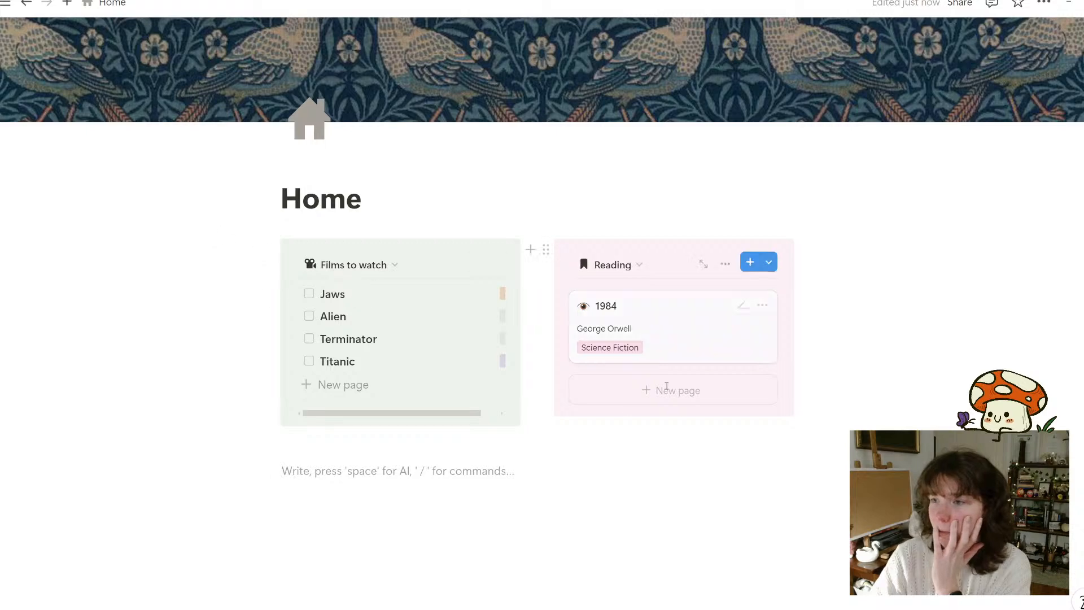
{"action": "left_click_drag", "start_coordinate": [475, 414], "coordinate": [416, 418]}
{"action": "left_click", "coordinate": [869, 418]}
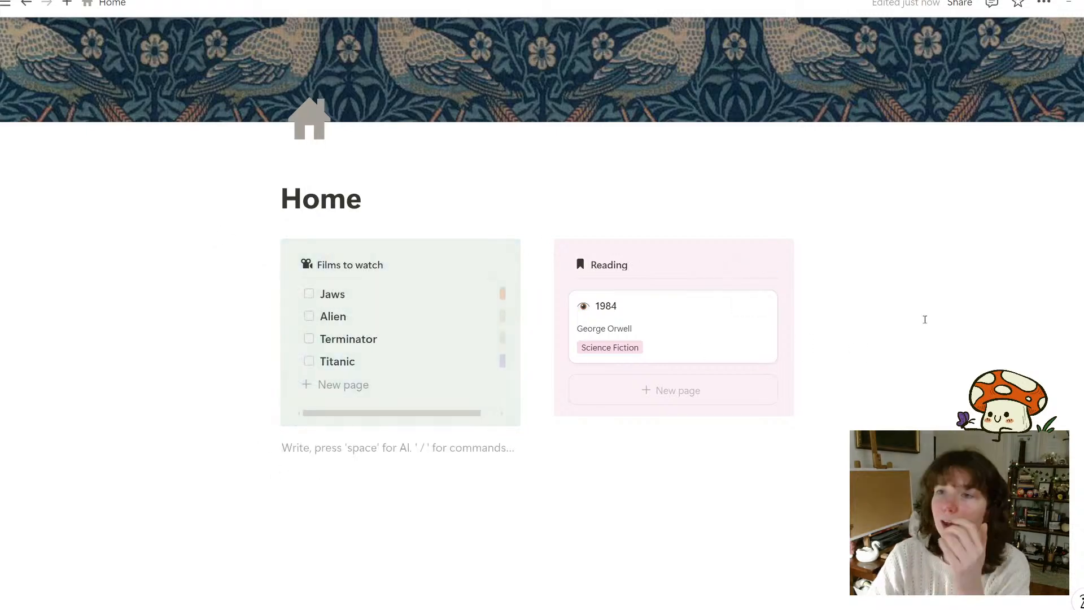
{"action": "scroll", "coordinate": [924, 320], "scroll_direction": "up", "scroll_amount": 3}
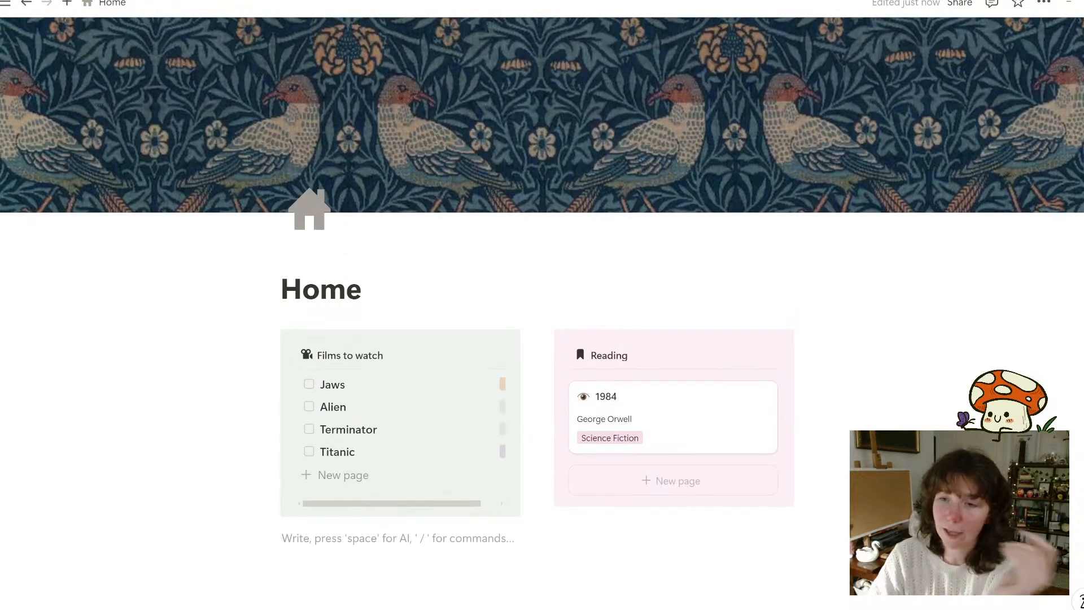
{"action": "scroll", "coordinate": [589, 450], "scroll_direction": "down", "scroll_amount": 4}
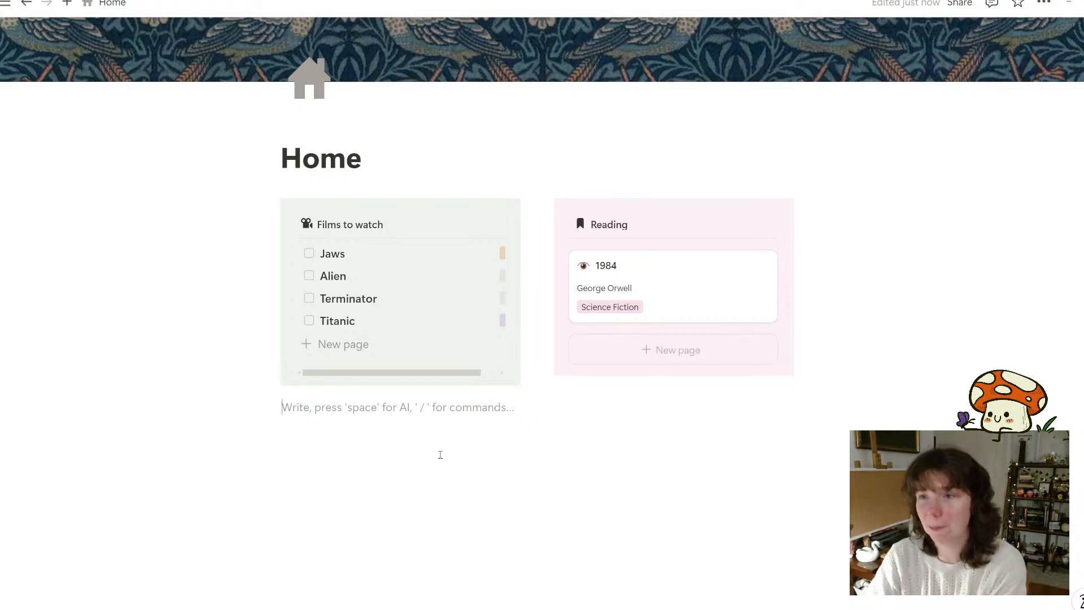
{"action": "scroll", "coordinate": [510, 402], "scroll_direction": "up", "scroll_amount": 3}
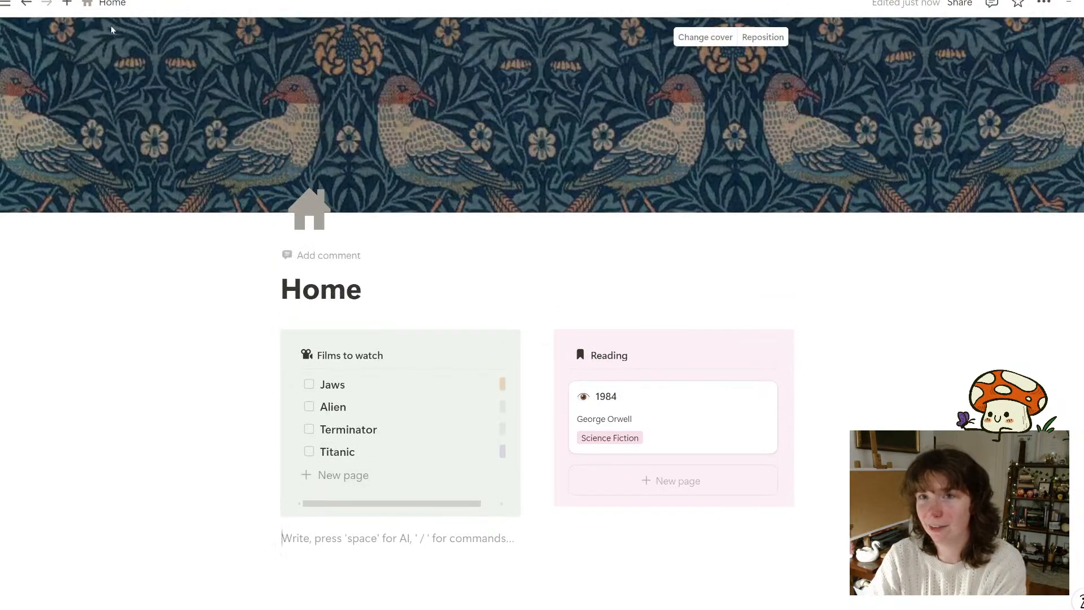
Look through the Reading List database and the Getting Started page, ending on the Reading List
{"action": "mouse_move", "coordinate": [2, 237]}
{"action": "left_click", "coordinate": [4, 3]}
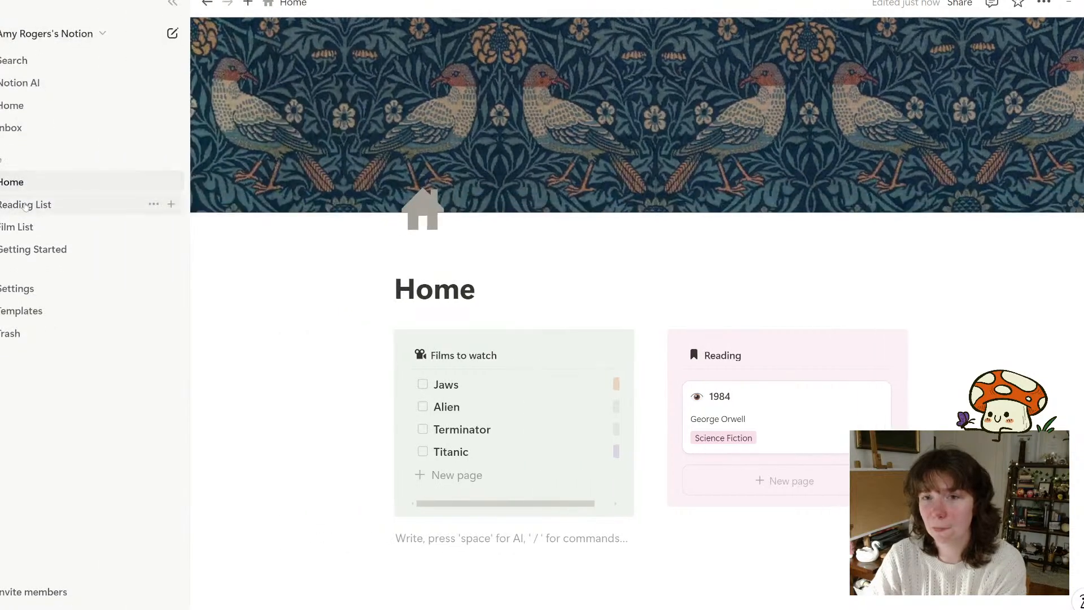
{"action": "left_click", "coordinate": [50, 210]}
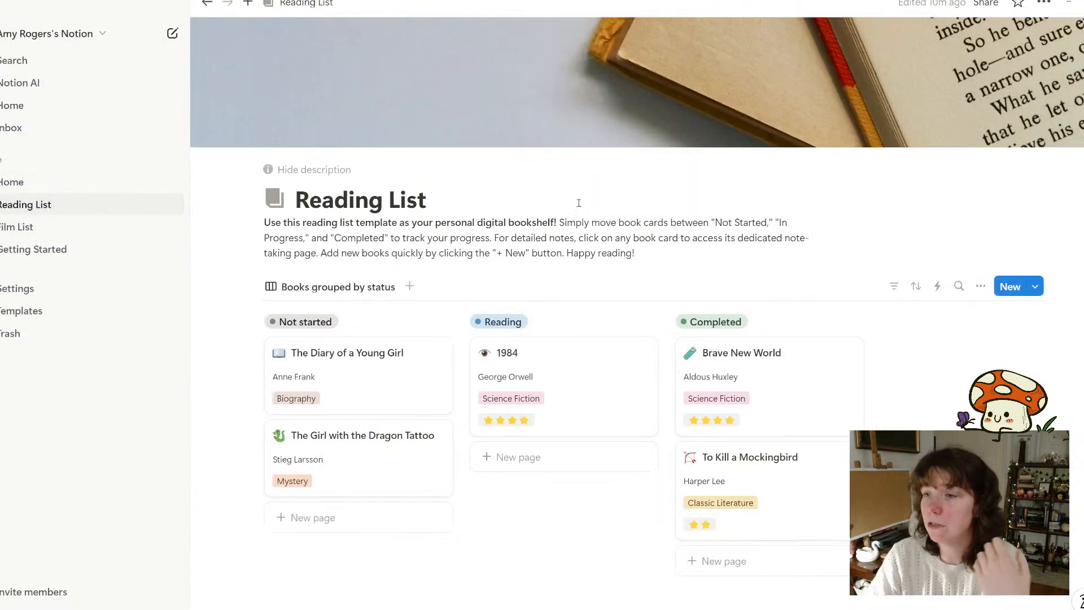
{"action": "left_click", "coordinate": [31, 253]}
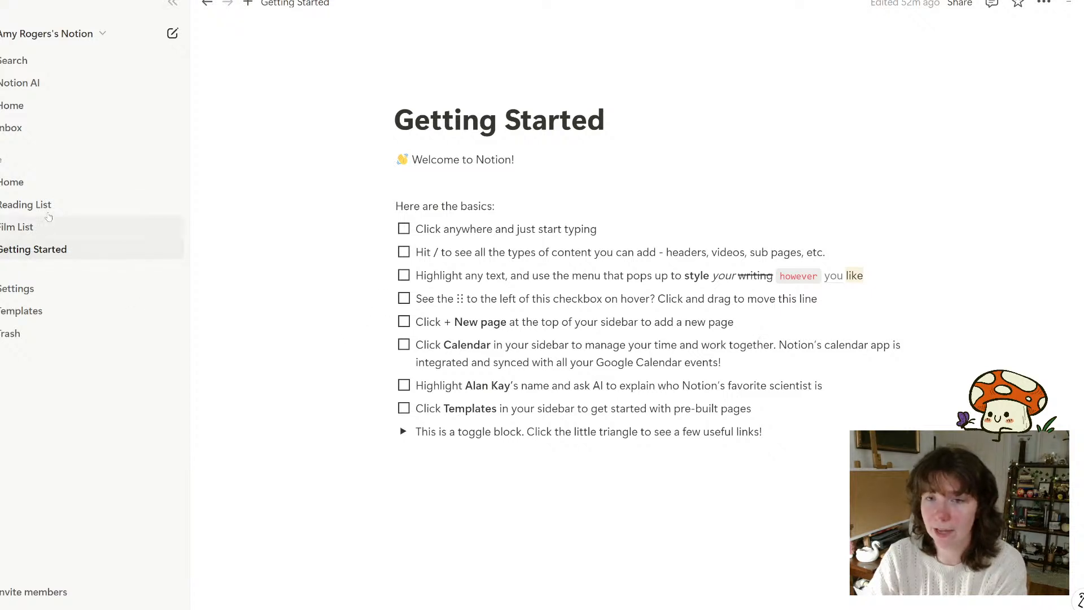
{"action": "left_click", "coordinate": [45, 206]}
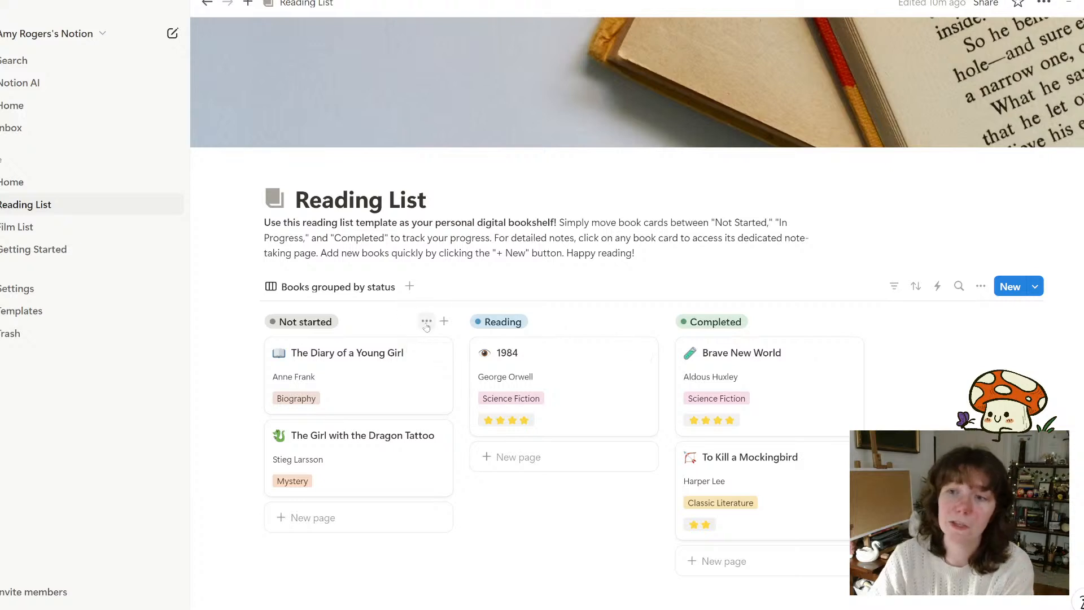
Review the Film List's Watched, Ratings and Table views and return to the Home page
{"action": "left_click", "coordinate": [61, 228]}
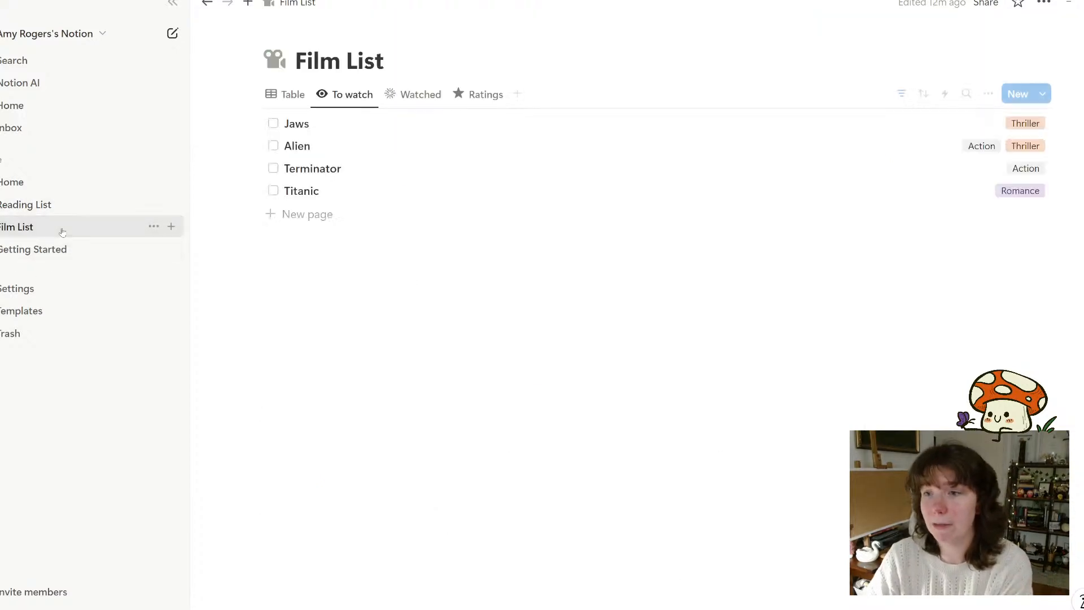
{"action": "left_click", "coordinate": [415, 94]}
{"action": "left_click", "coordinate": [479, 94]}
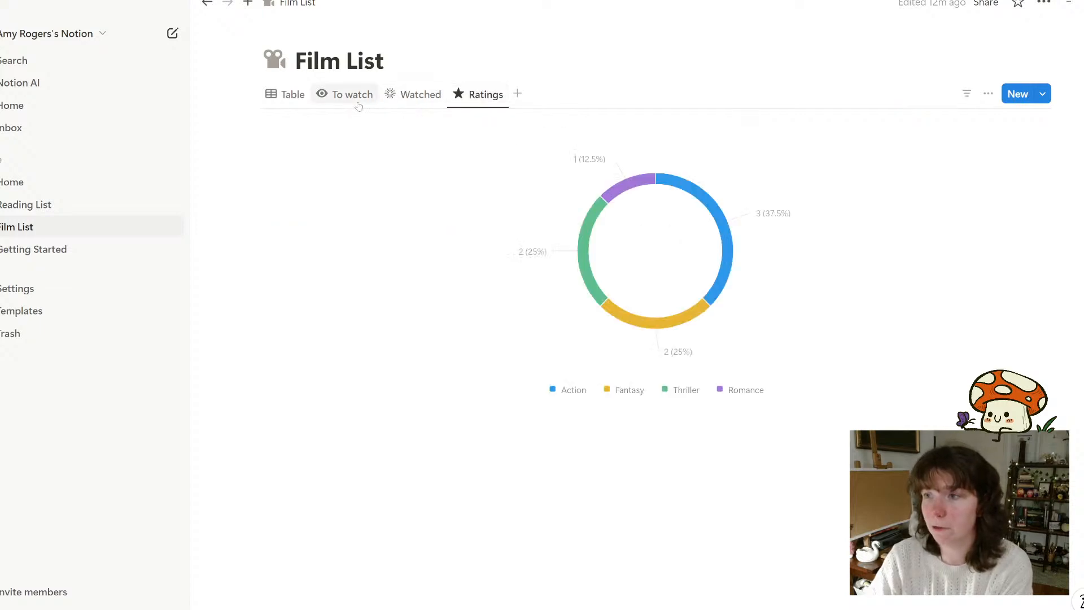
{"action": "left_click", "coordinate": [286, 94]}
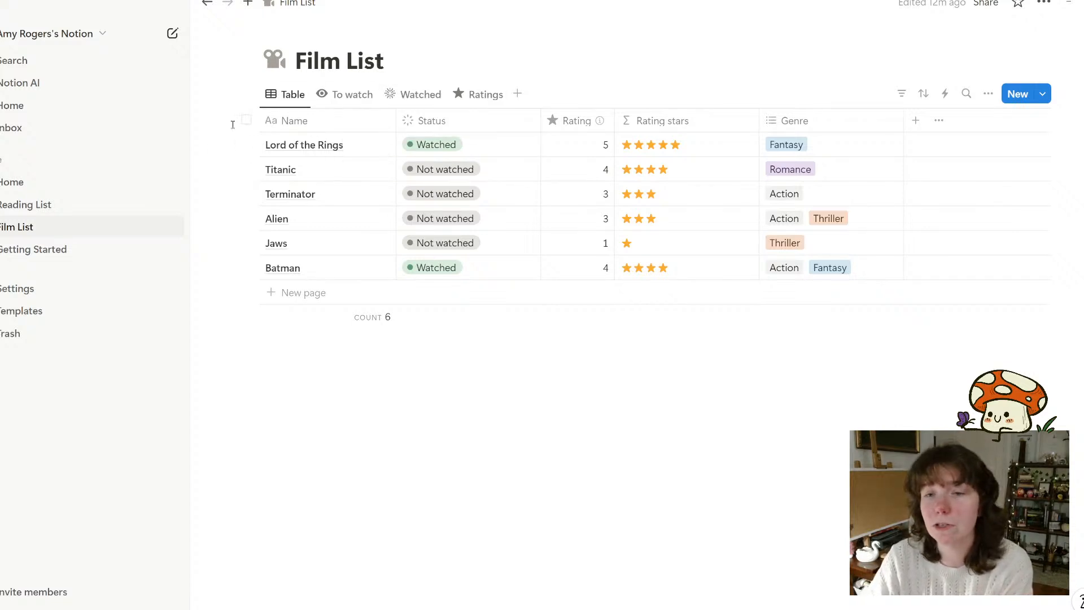
{"action": "left_click", "coordinate": [18, 182]}
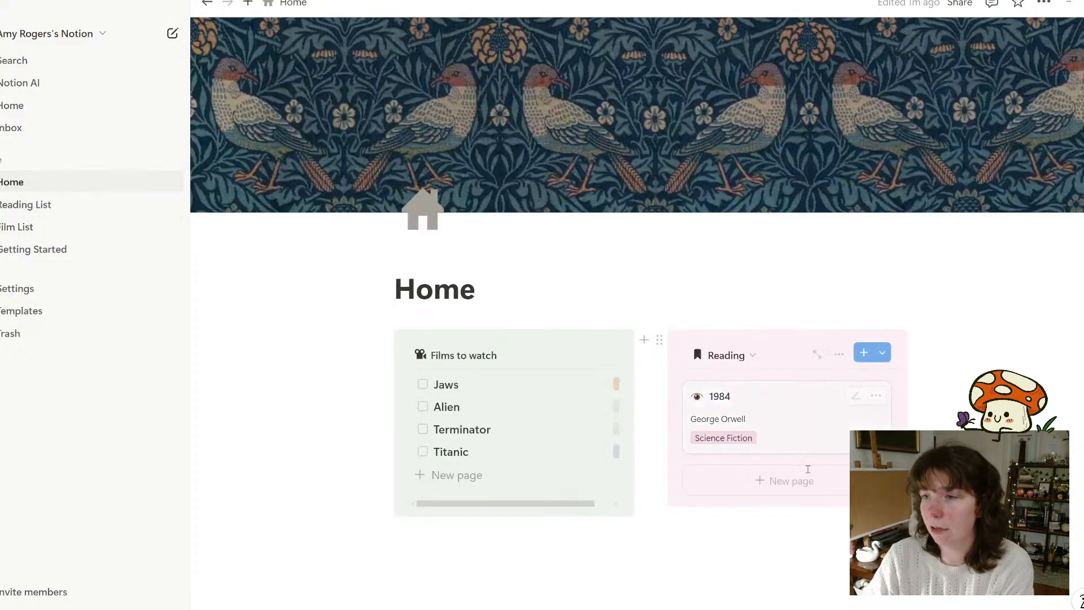